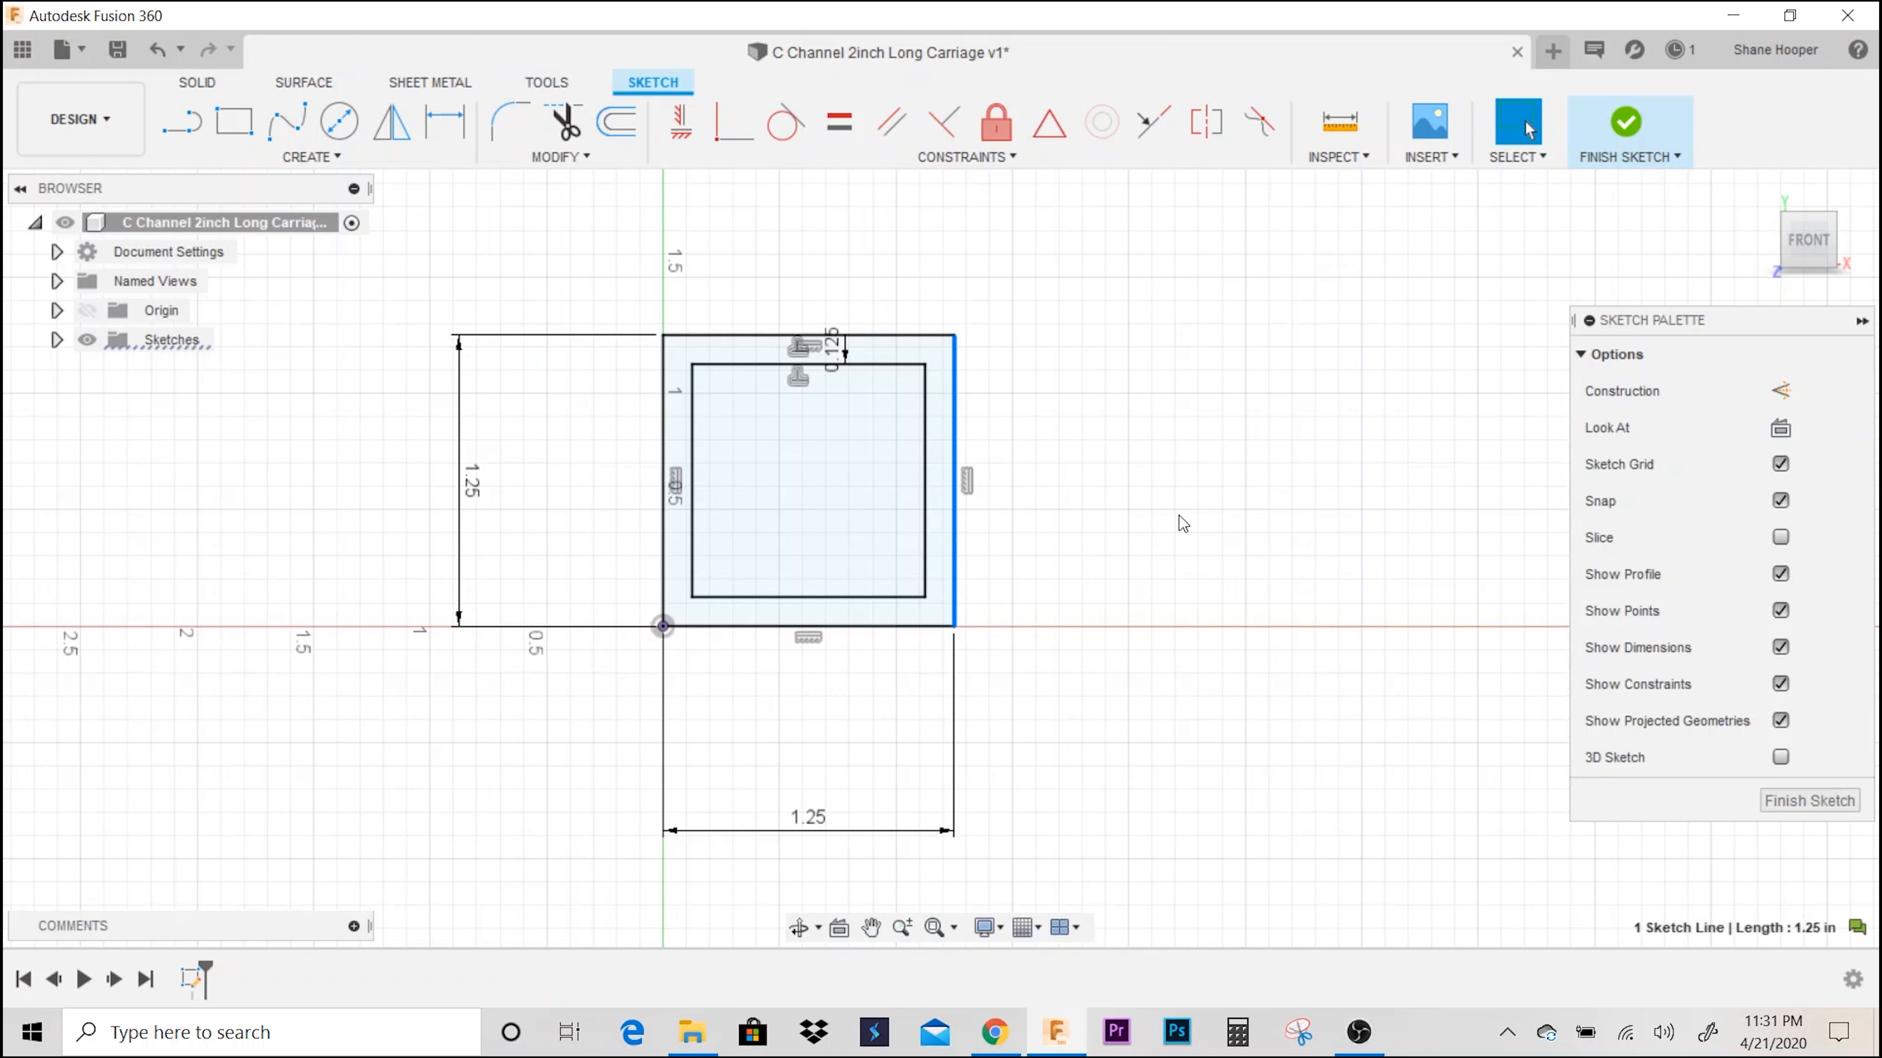
- Delete the closing vertical lines of the outer and inner squares on the side away from the origin
{"action": "key", "text": "Delete"}
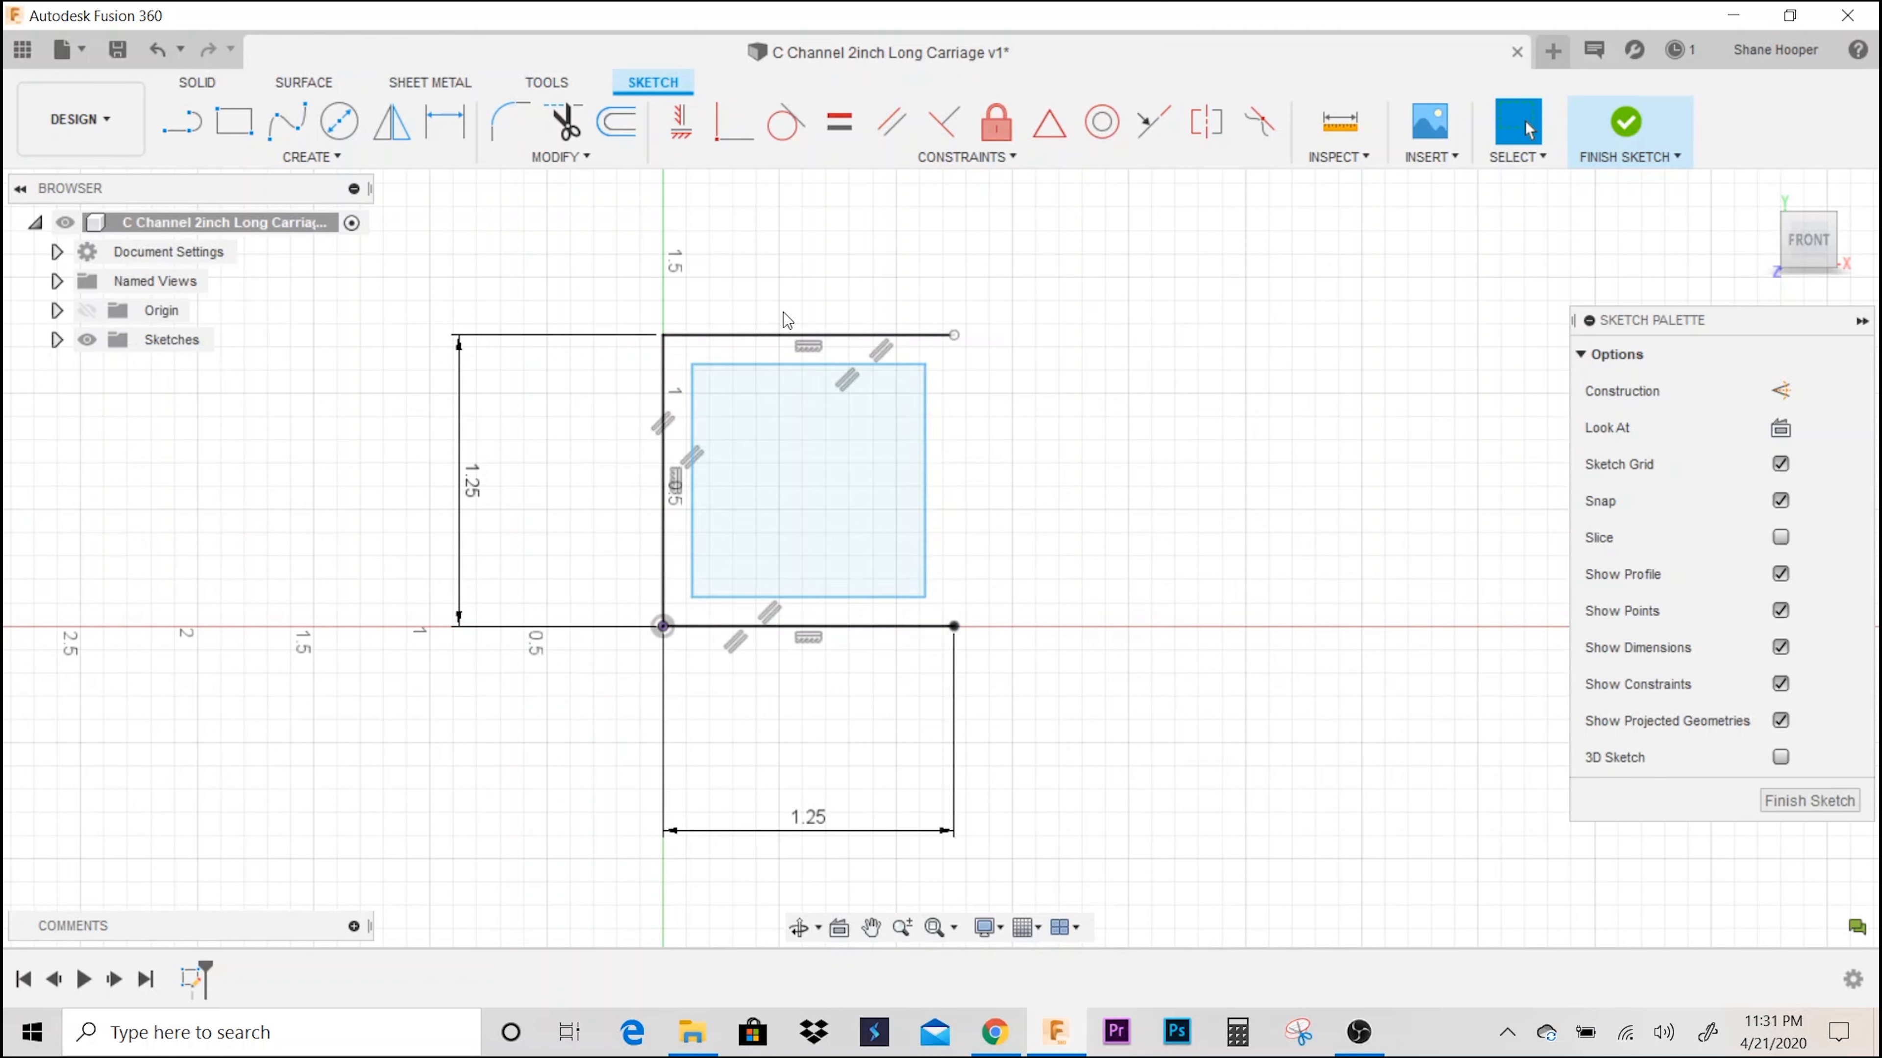
{"action": "left_click", "coordinate": [926, 442]}
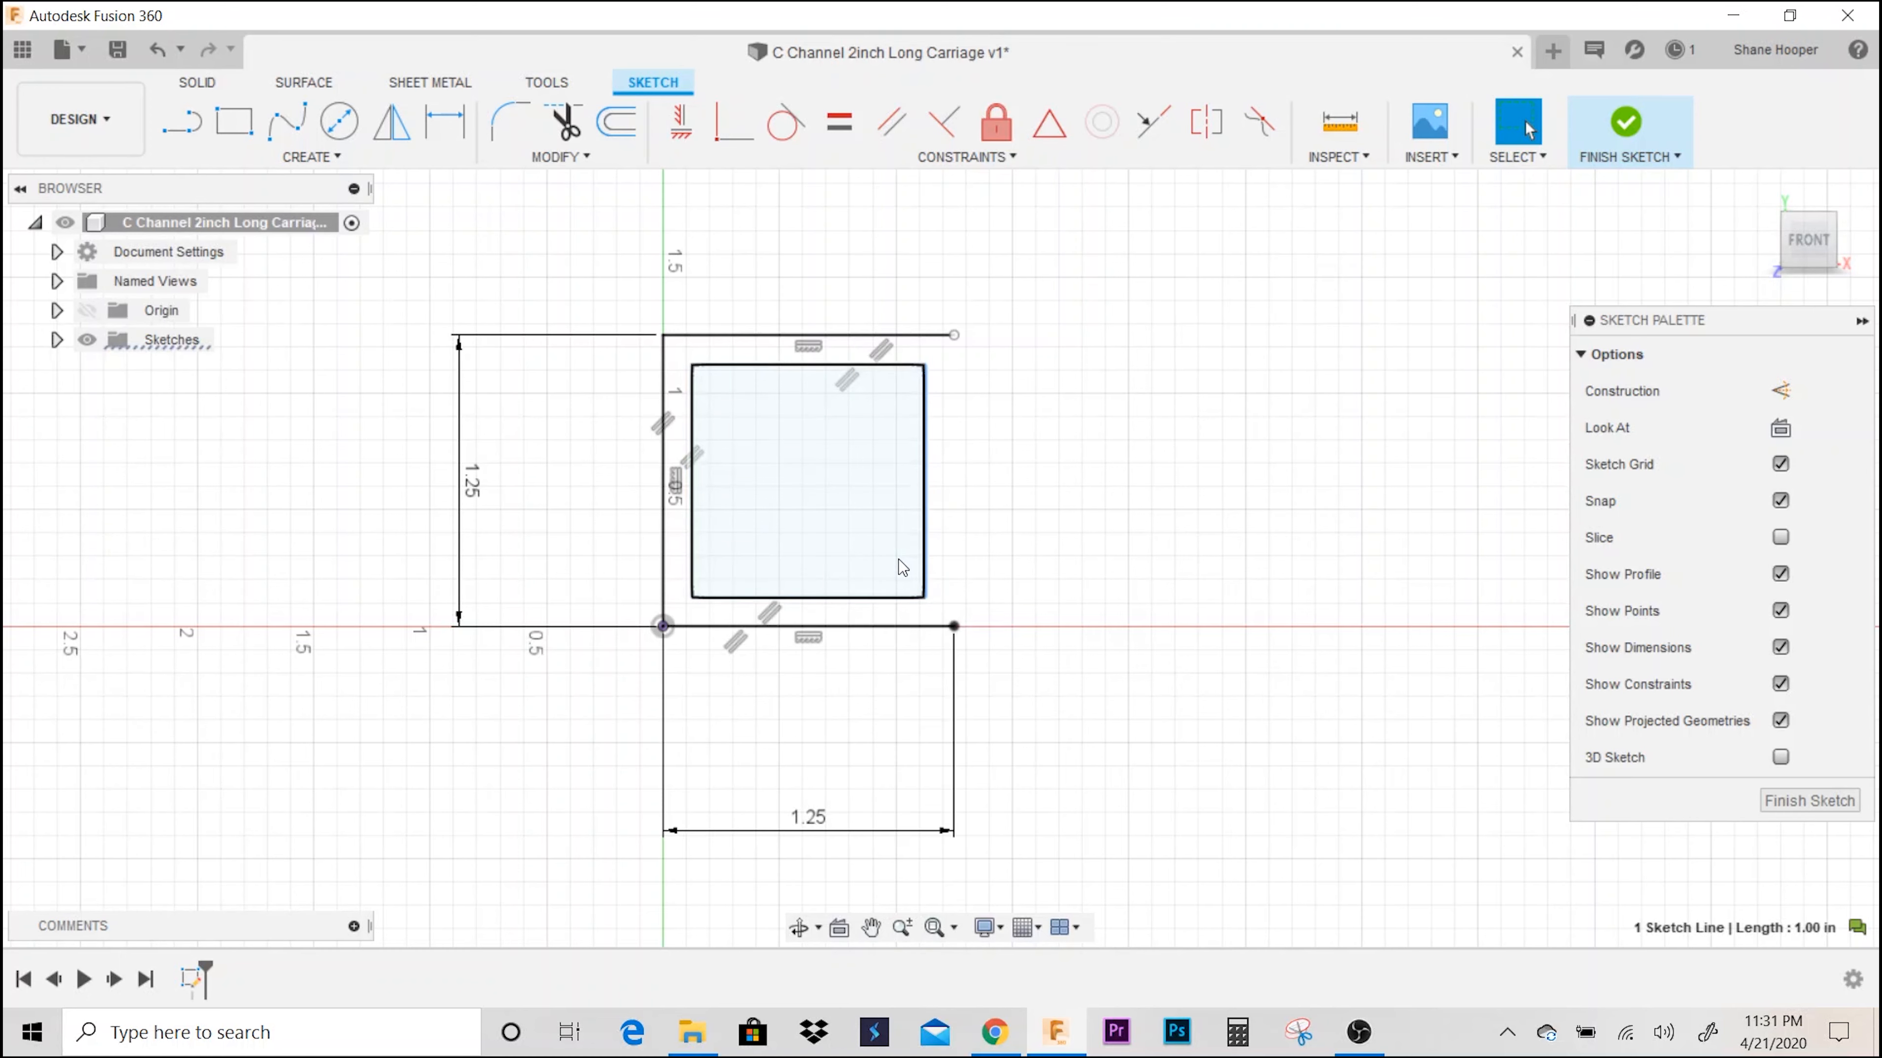
{"action": "key", "text": "Delete"}
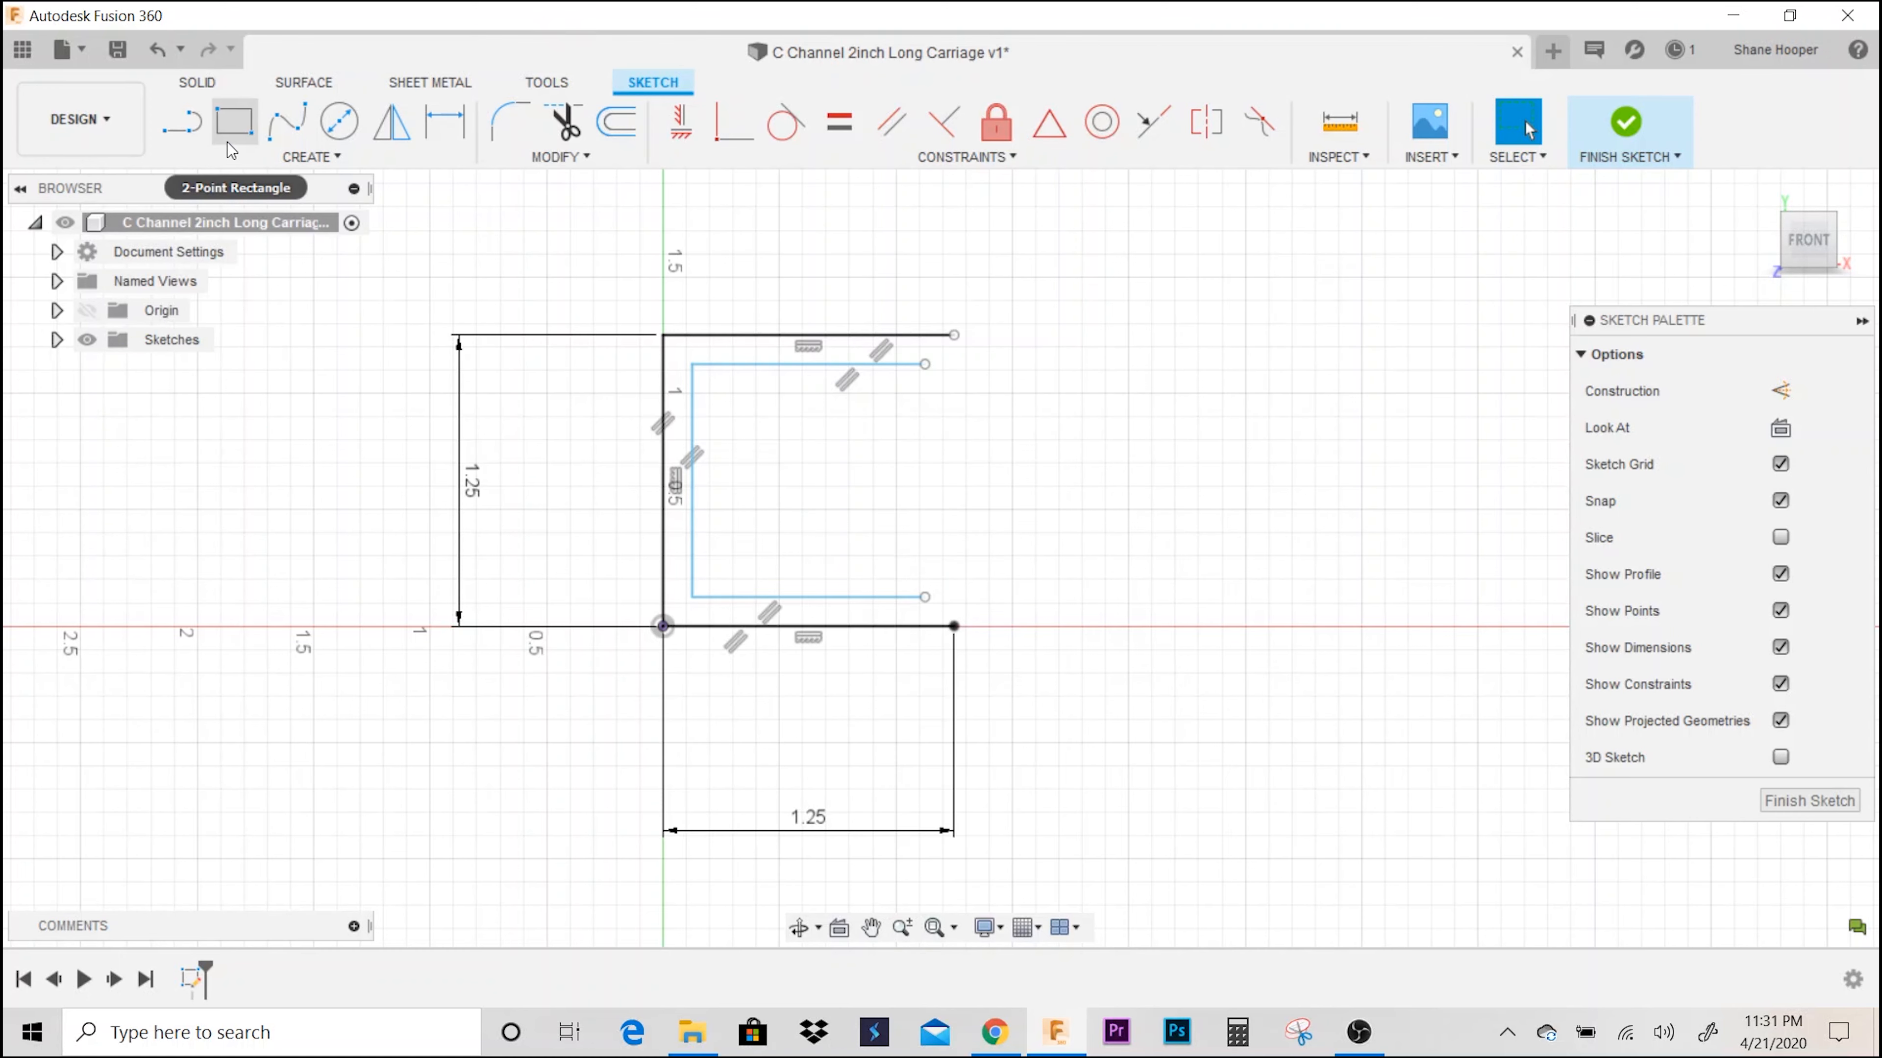
- Draw a 0.125 in vertical line down from the open end of the upper outer line, level with the inner line
{"action": "scroll", "coordinate": [508, 366], "scroll_direction": "up", "scroll_amount": 2}
{"action": "middle_click_drag", "start_coordinate": [902, 387], "coordinate": [758, 407]}
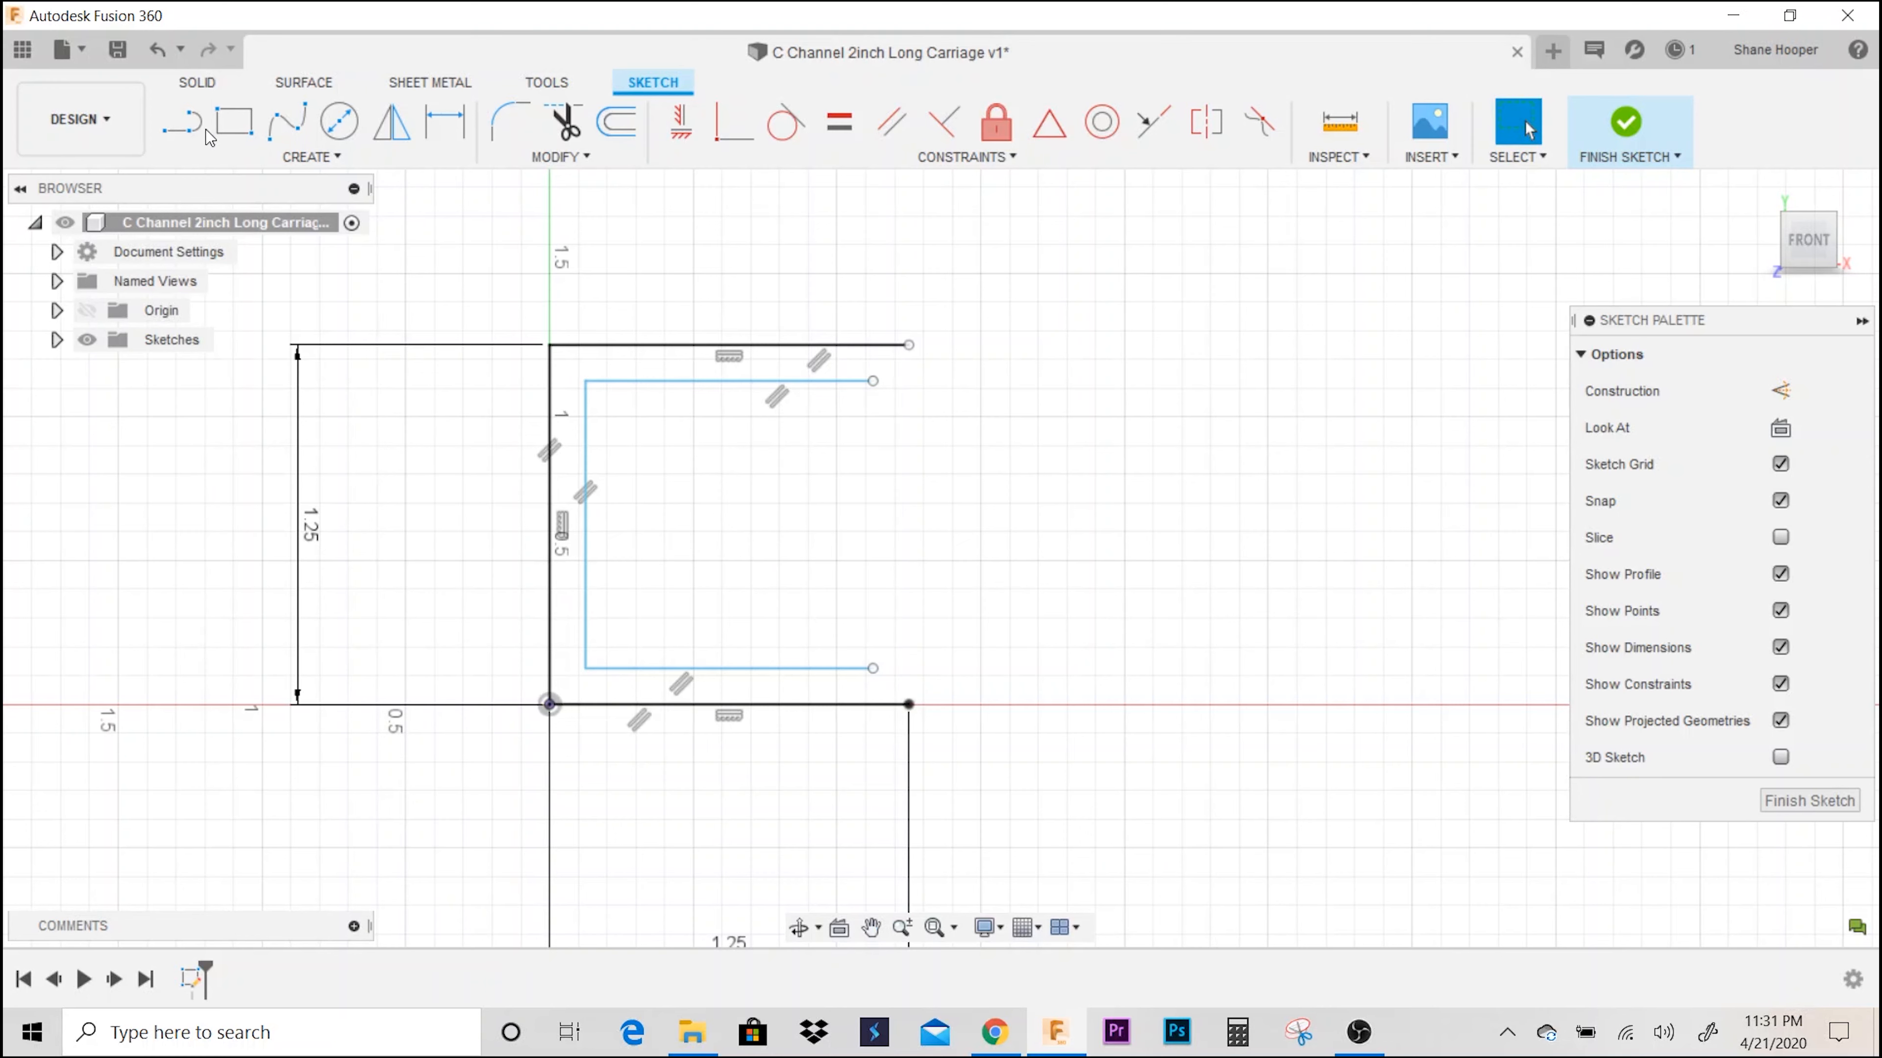
{"action": "key", "text": "l"}
{"action": "scroll", "coordinate": [807, 396], "scroll_direction": "up", "scroll_amount": 4}
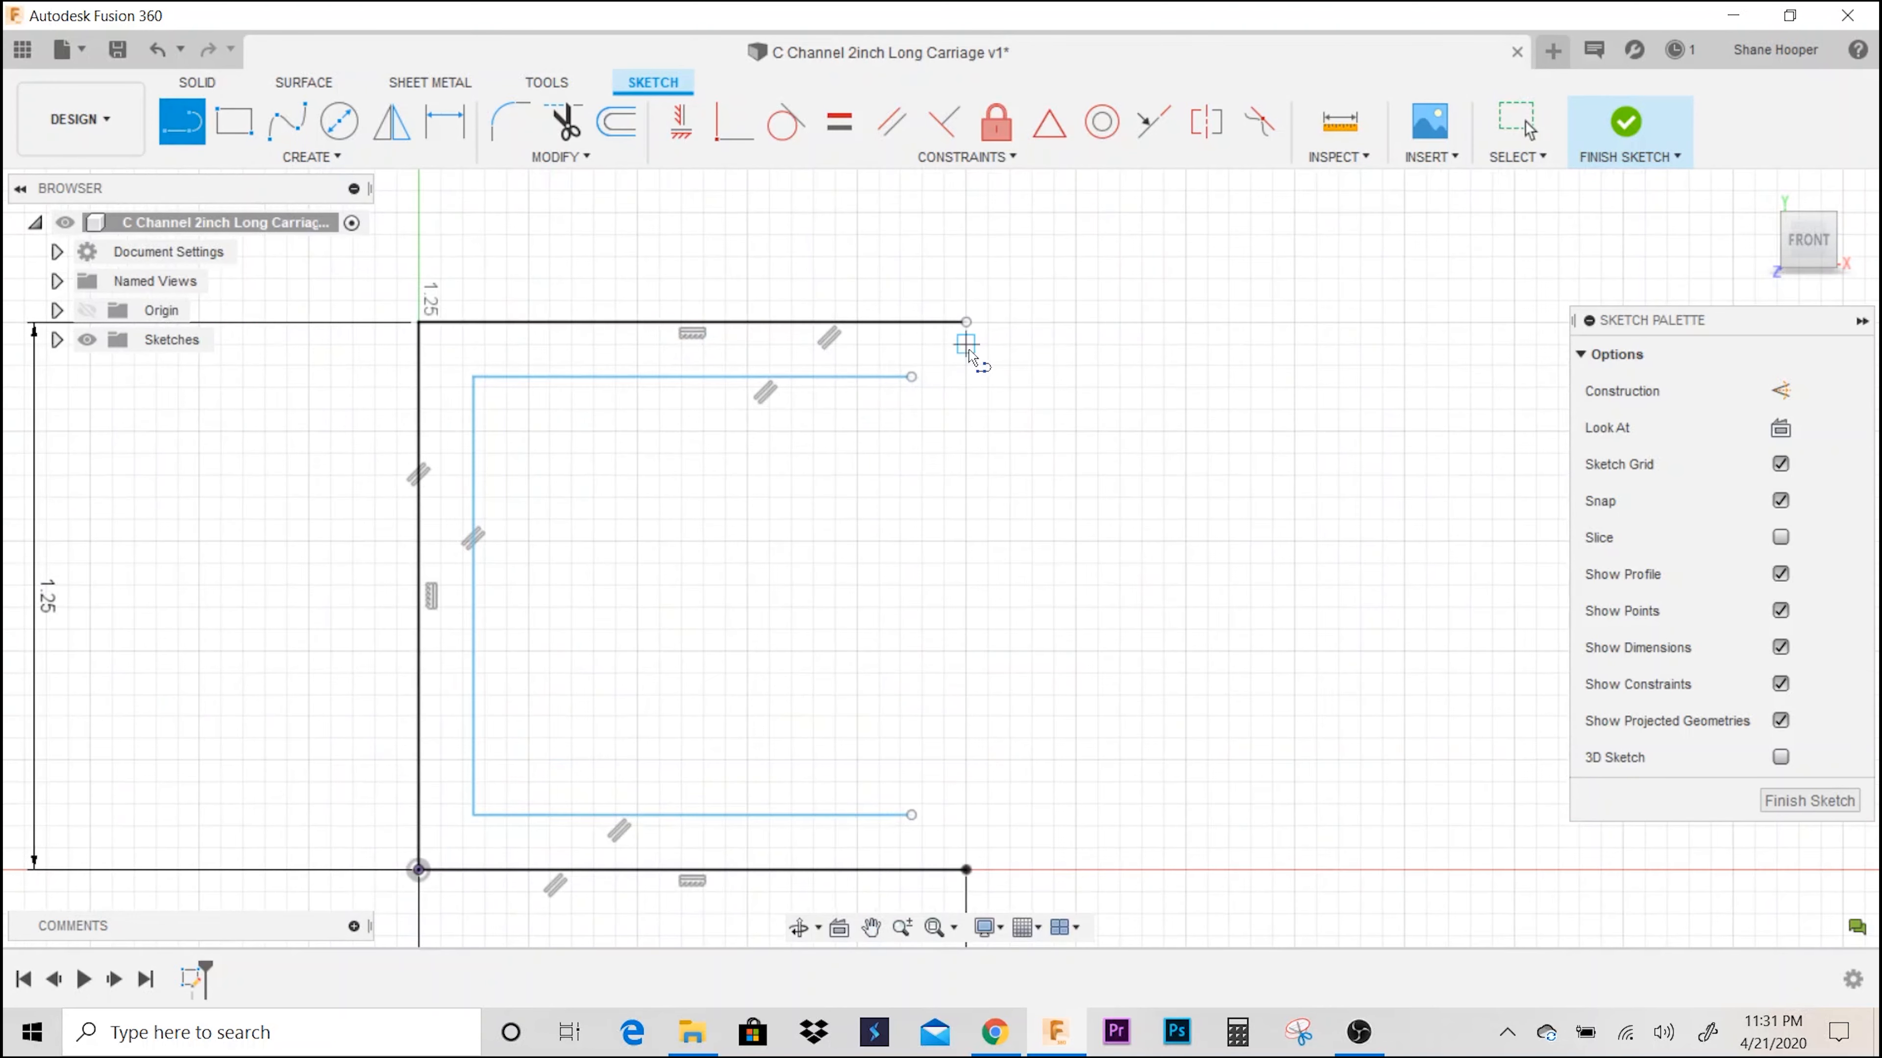
{"action": "left_click", "coordinate": [973, 330]}
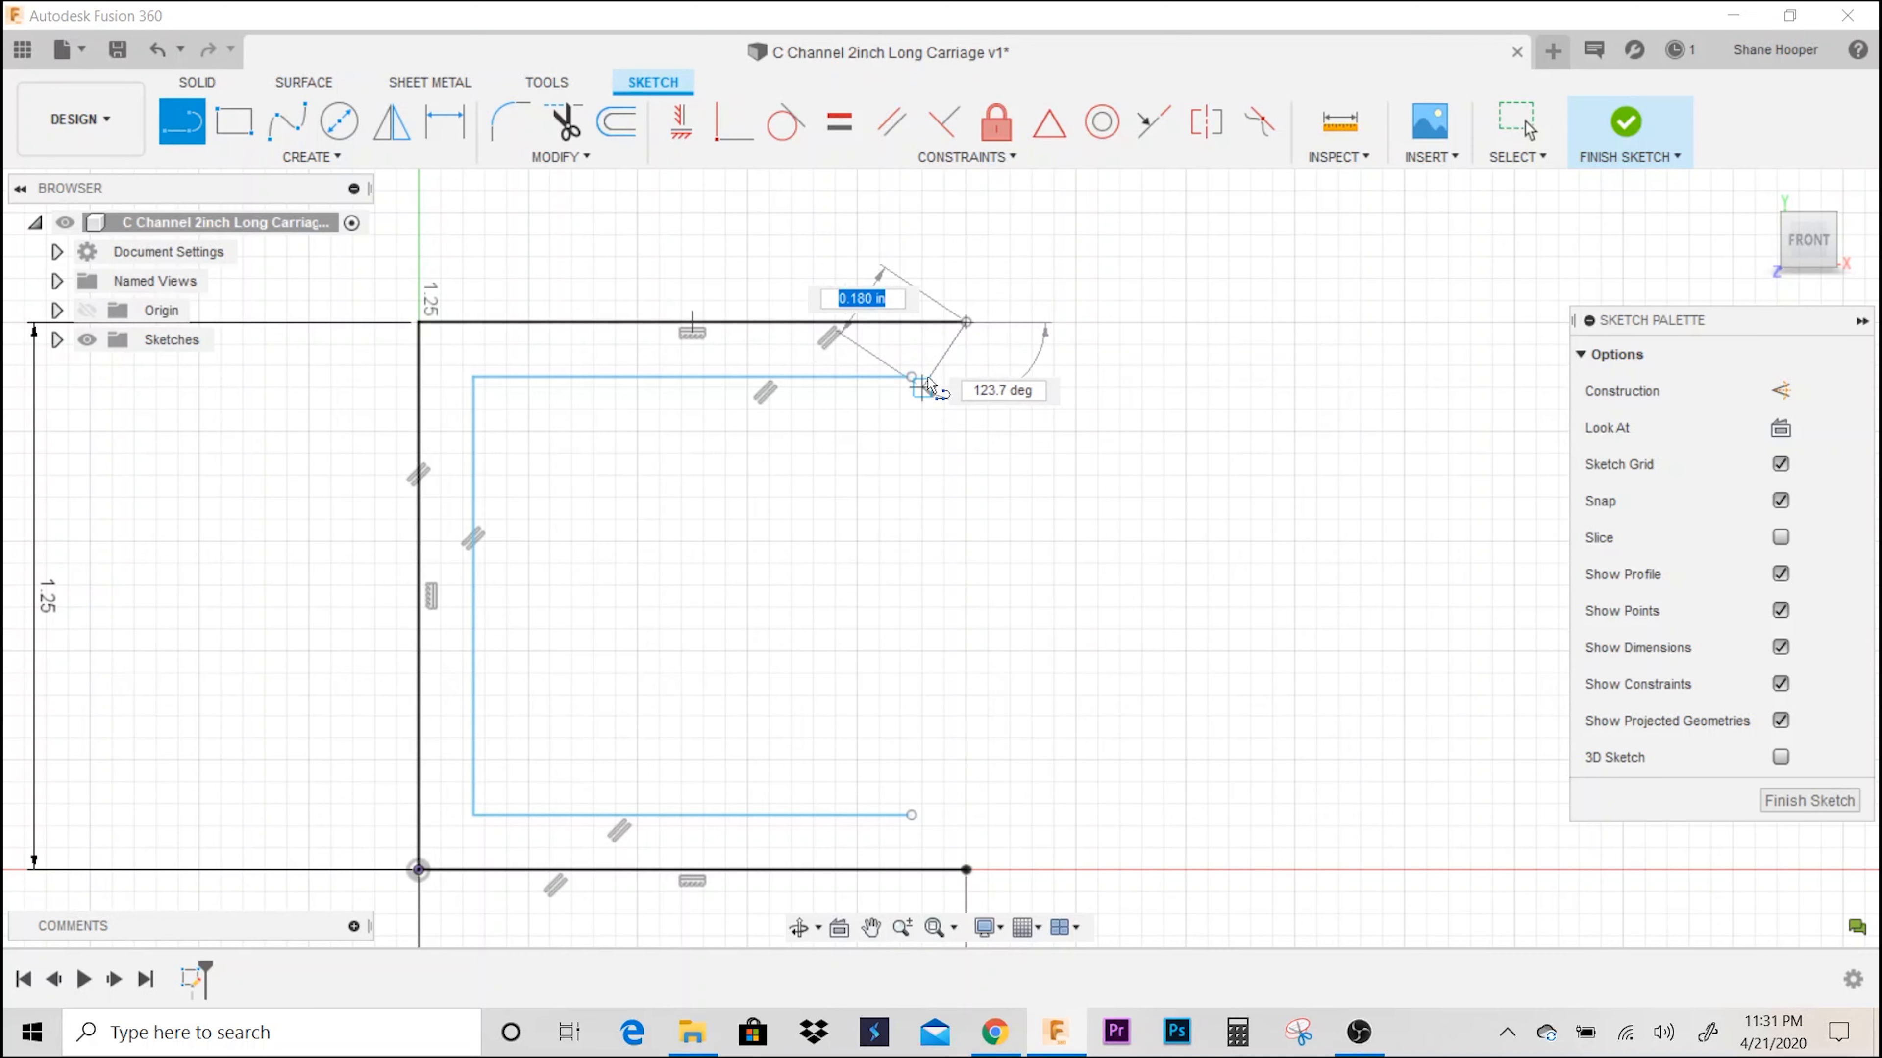
{"action": "scroll", "coordinate": [958, 385], "scroll_direction": "up", "scroll_amount": 4}
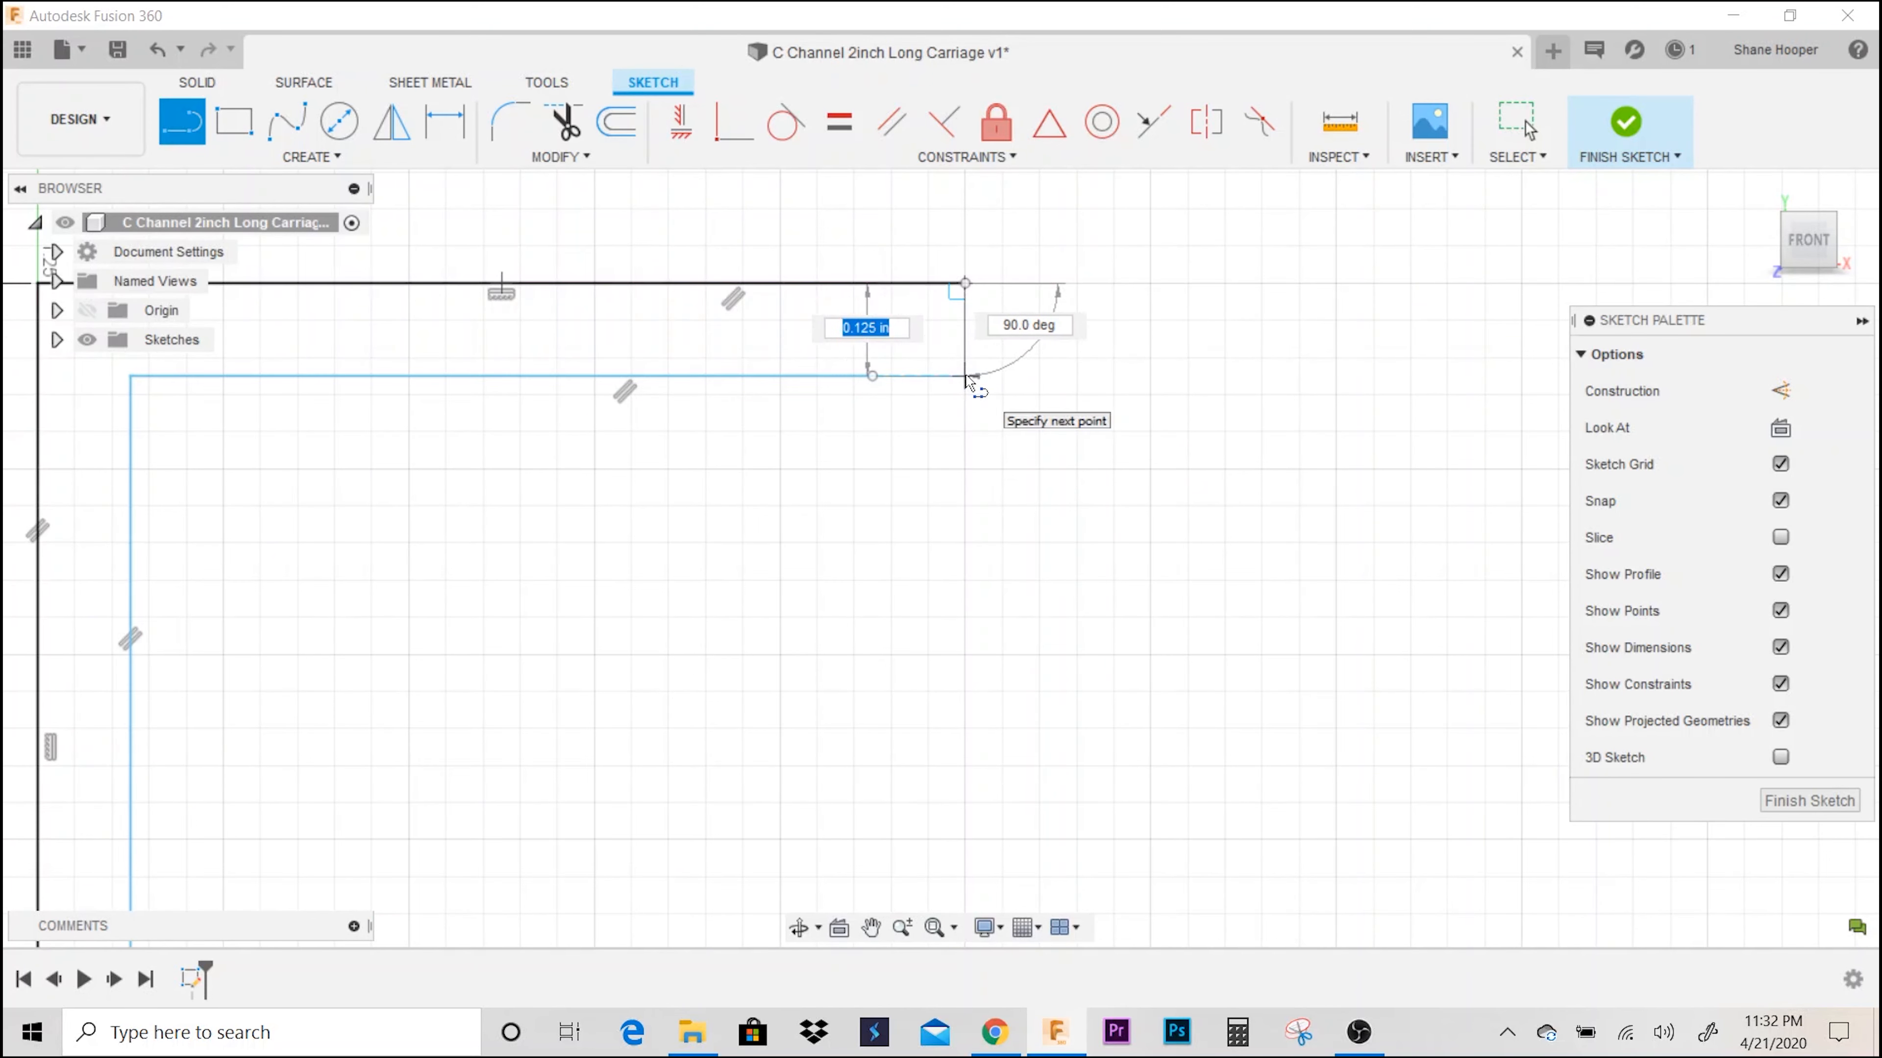
{"action": "left_click", "coordinate": [965, 376]}
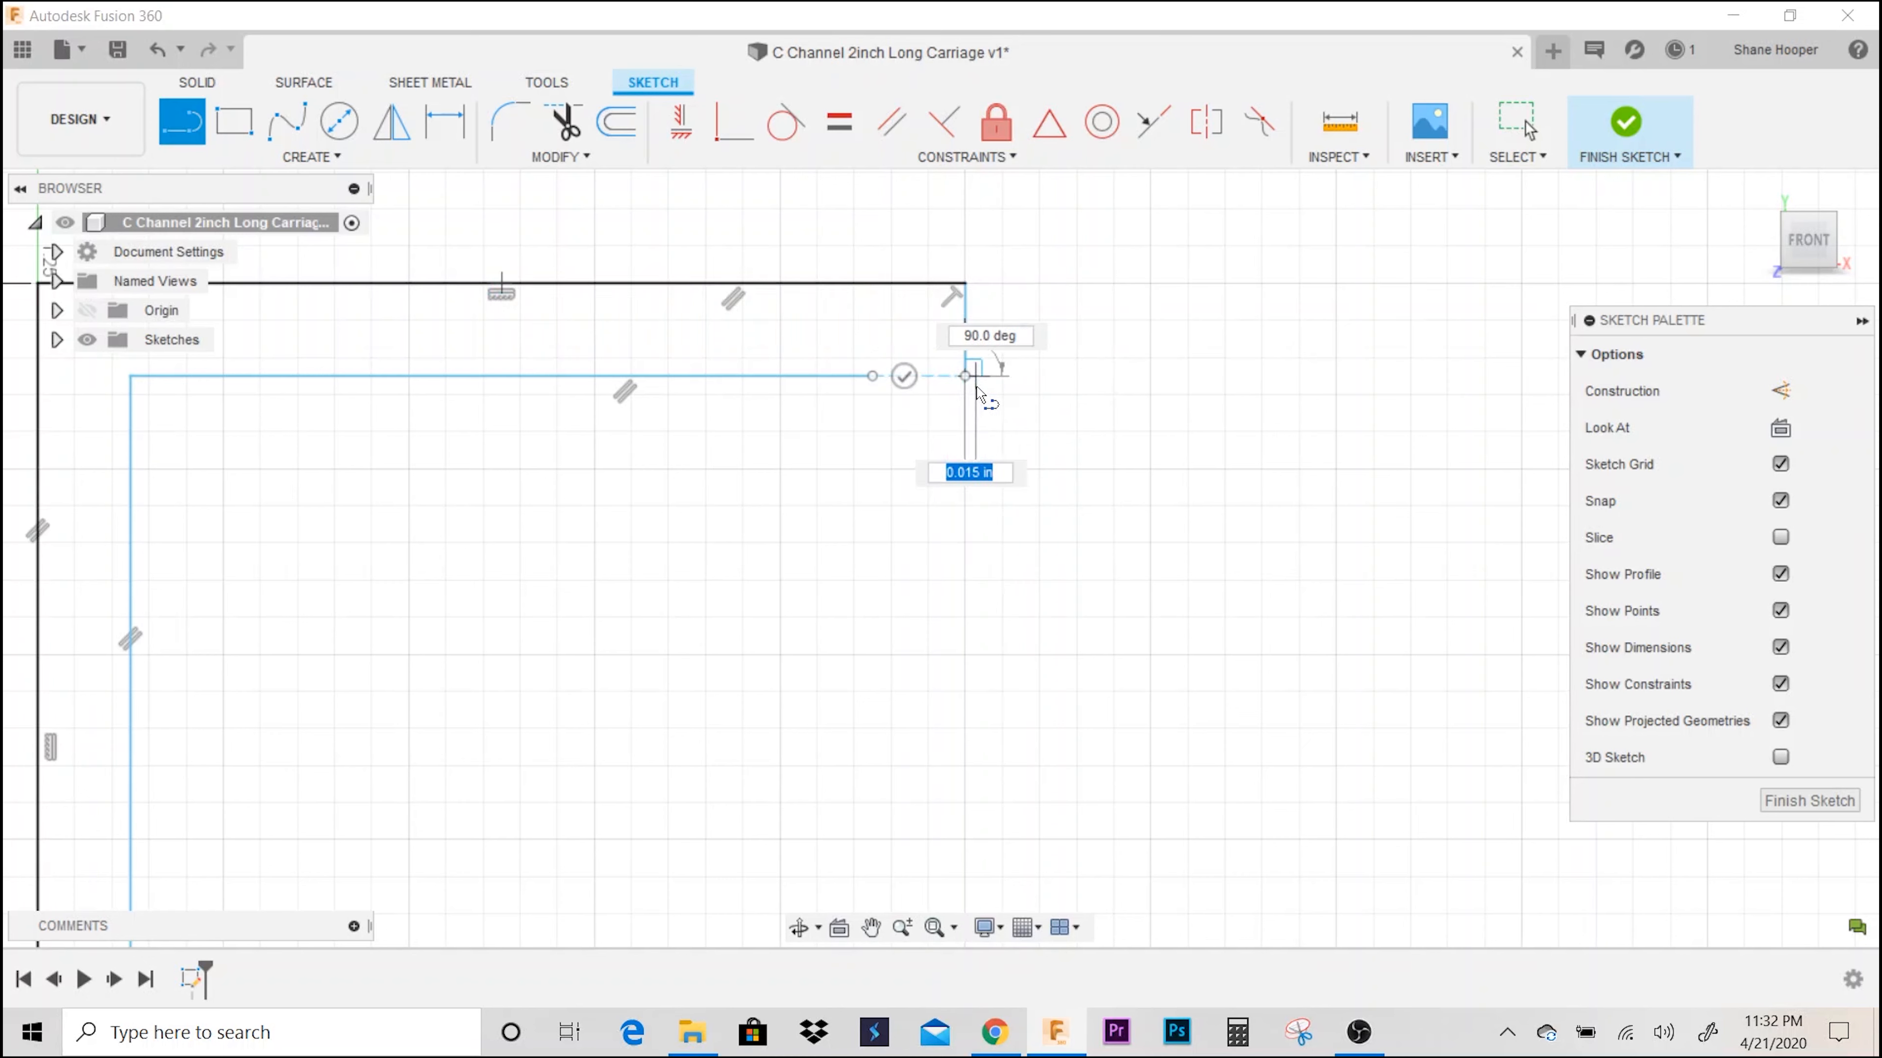
{"action": "key", "text": "Escape"}
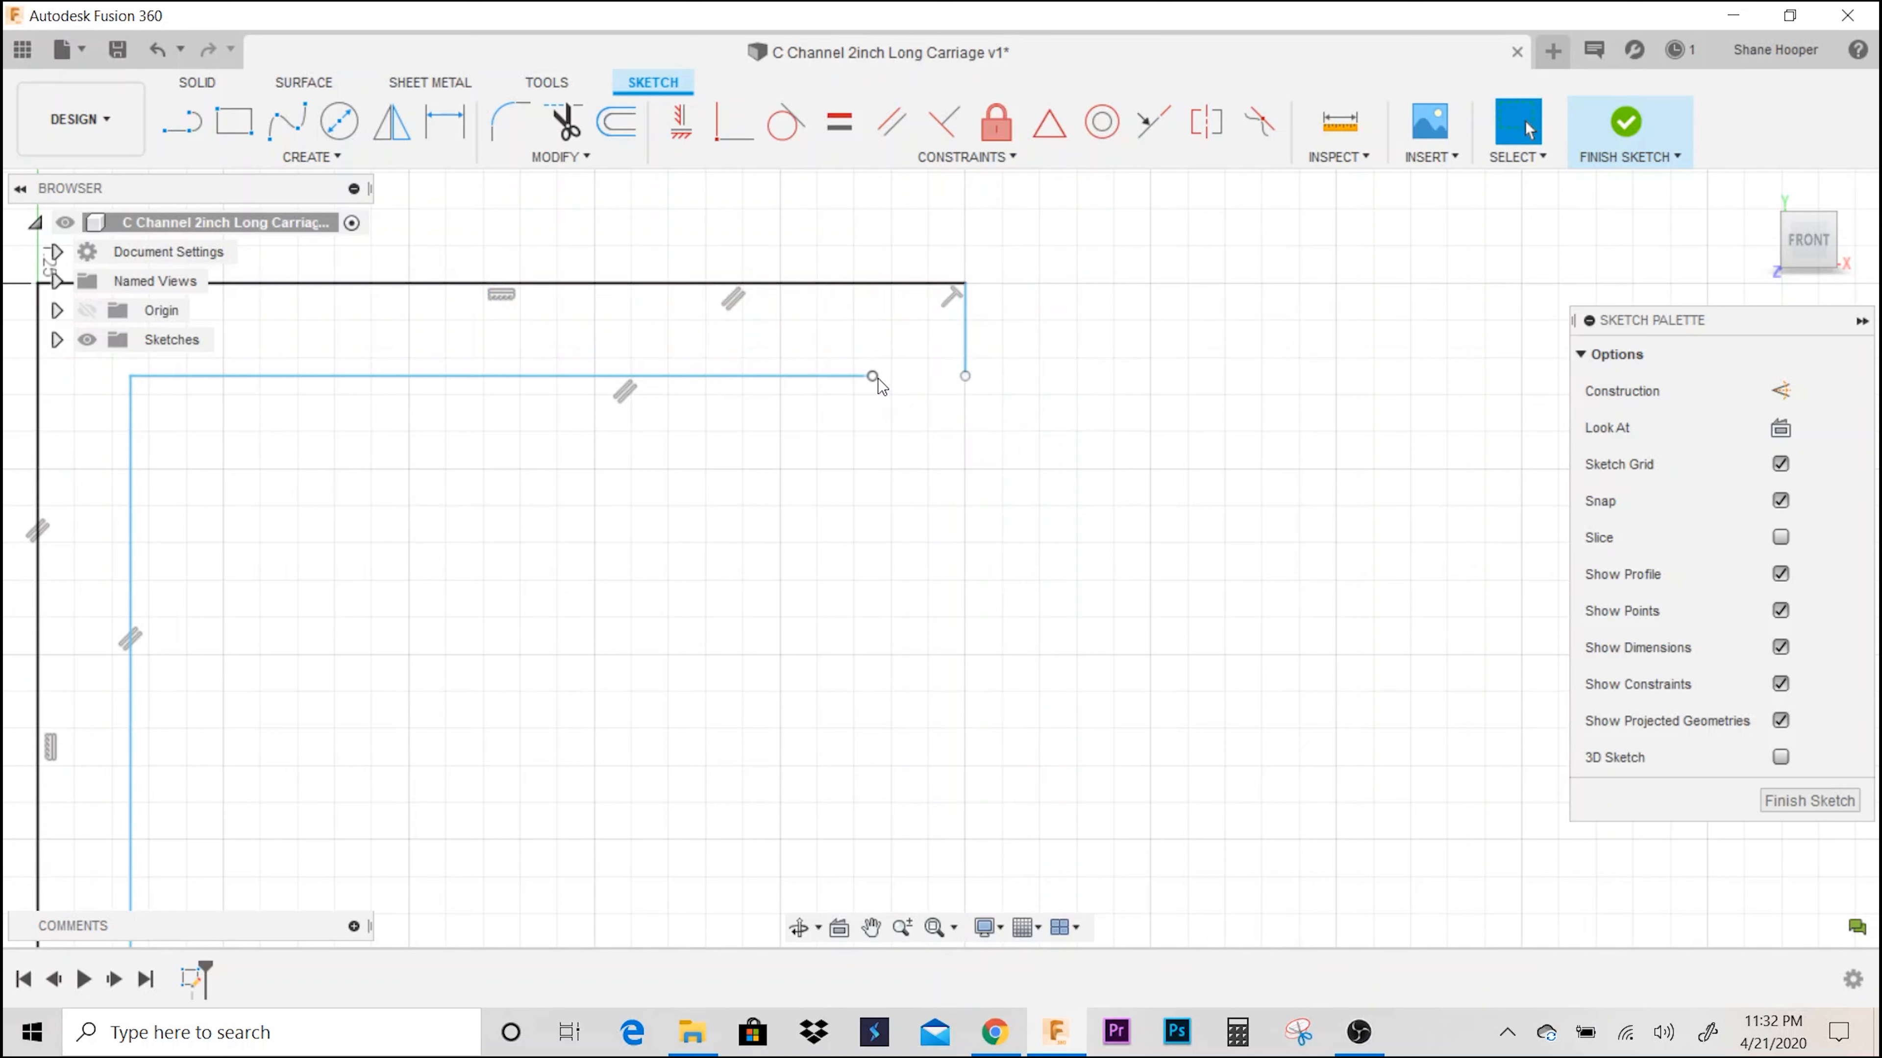
{"action": "left_click_drag", "start_coordinate": [874, 377], "coordinate": [965, 381]}
{"action": "scroll", "coordinate": [980, 393], "scroll_direction": "up", "scroll_amount": 2}
{"action": "scroll", "coordinate": [942, 396], "scroll_direction": "down", "scroll_amount": 2}
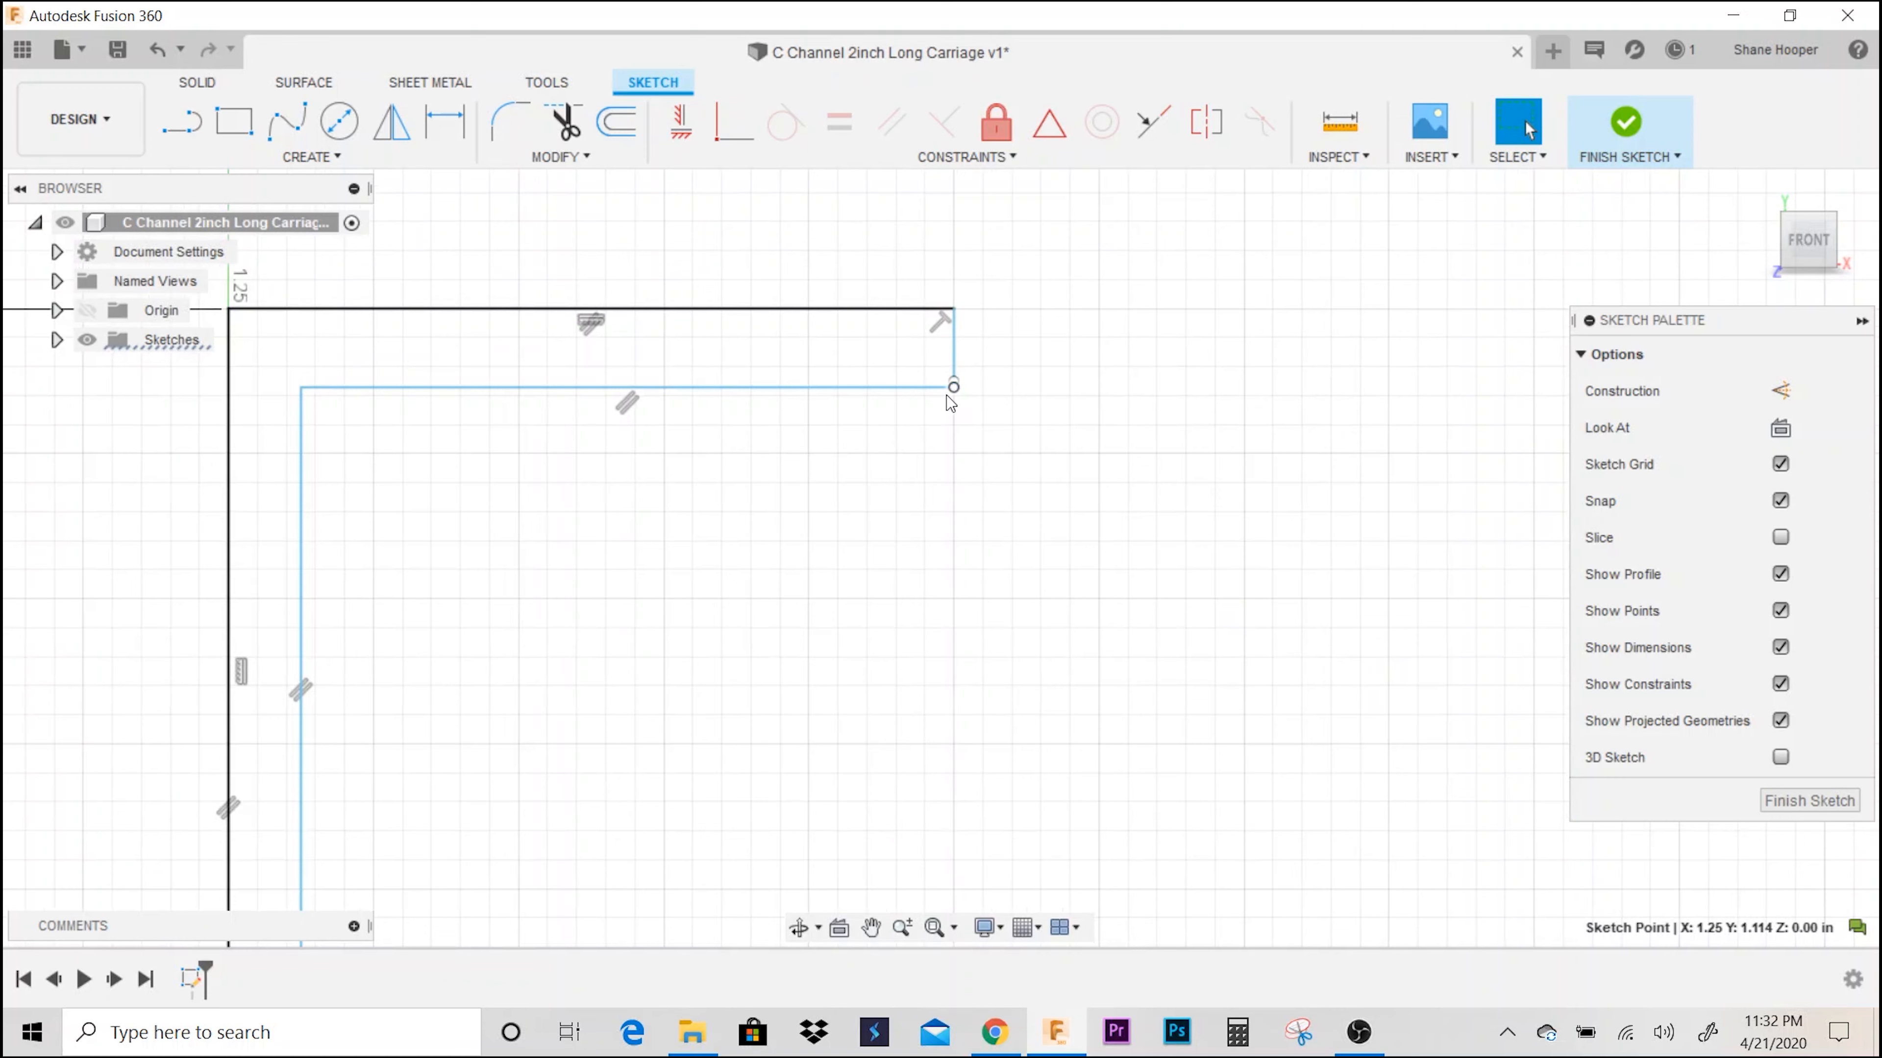
{"action": "key", "text": "ctrl+z"}
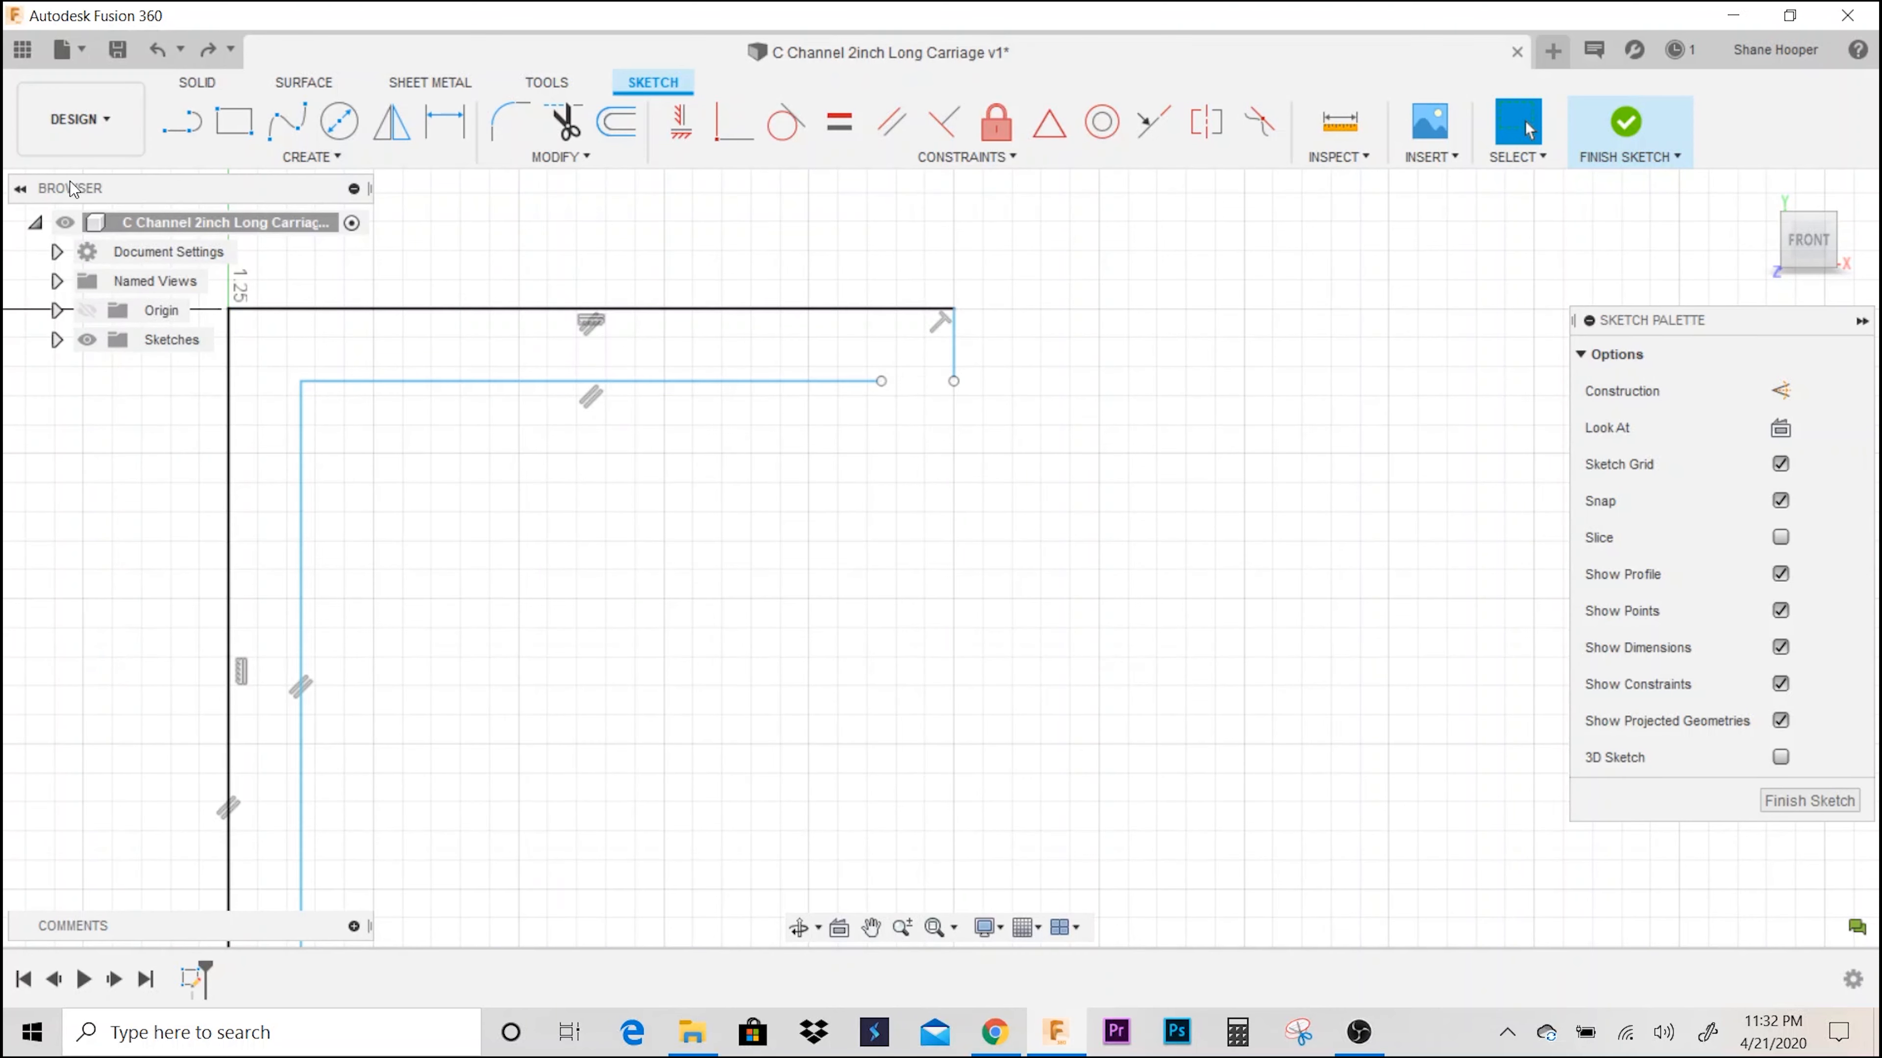
- Dimension the upper flange thickness at 0.125 in and extend its inner line to meet the short end line
{"action": "left_click", "coordinate": [444, 127]}
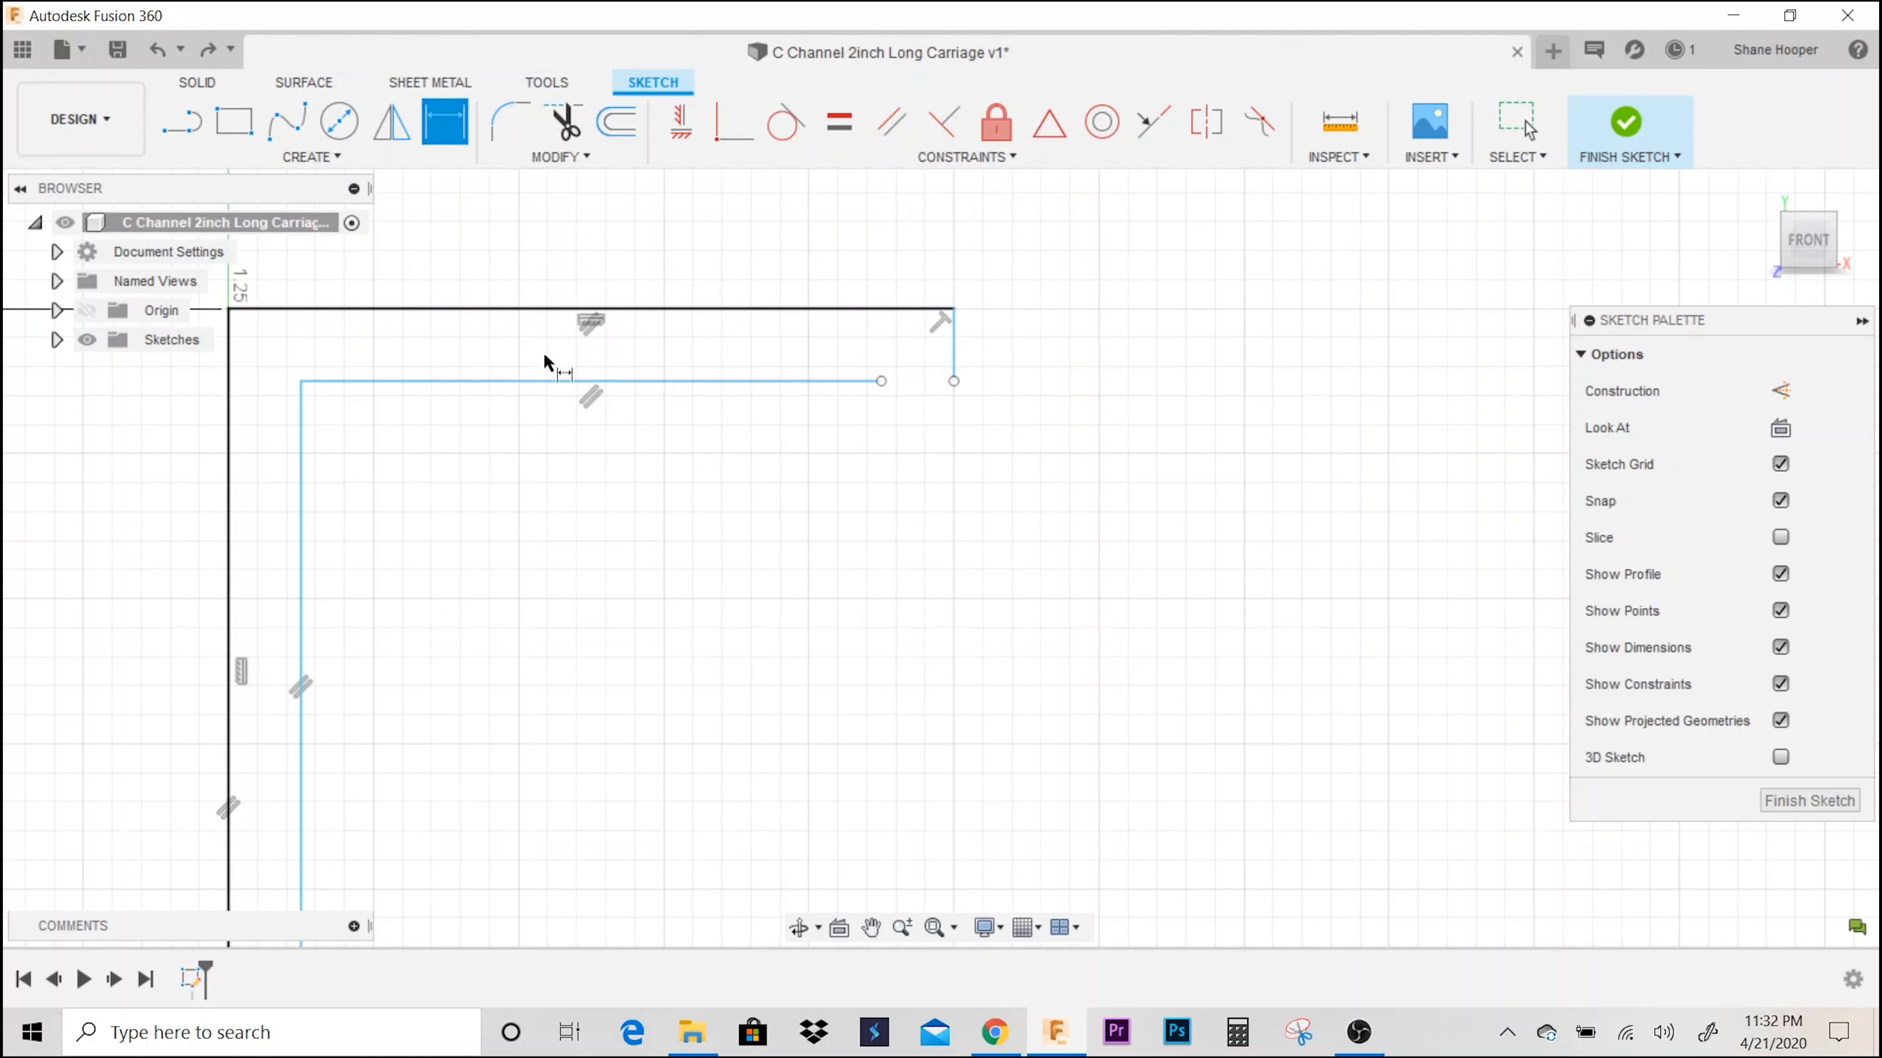
{"action": "left_click", "coordinate": [559, 381]}
{"action": "left_click", "coordinate": [541, 308]}
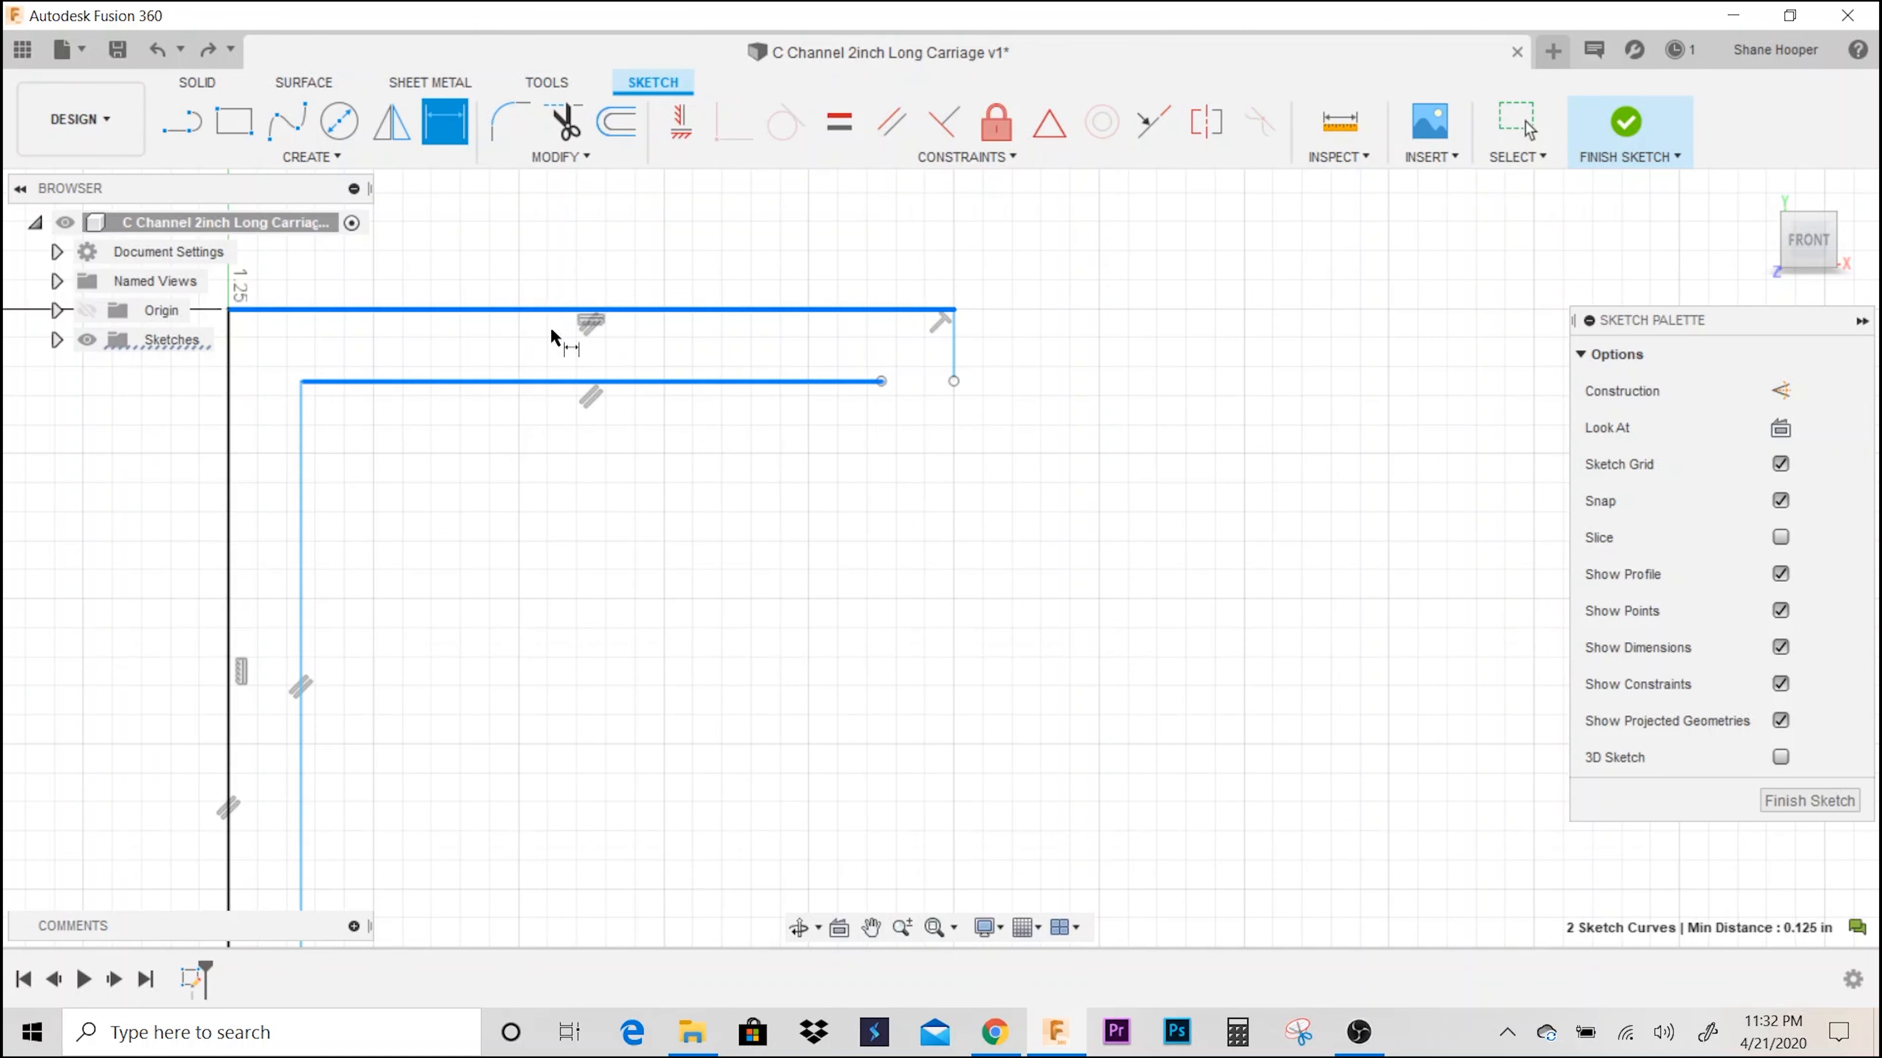
{"action": "left_click", "coordinate": [495, 492]}
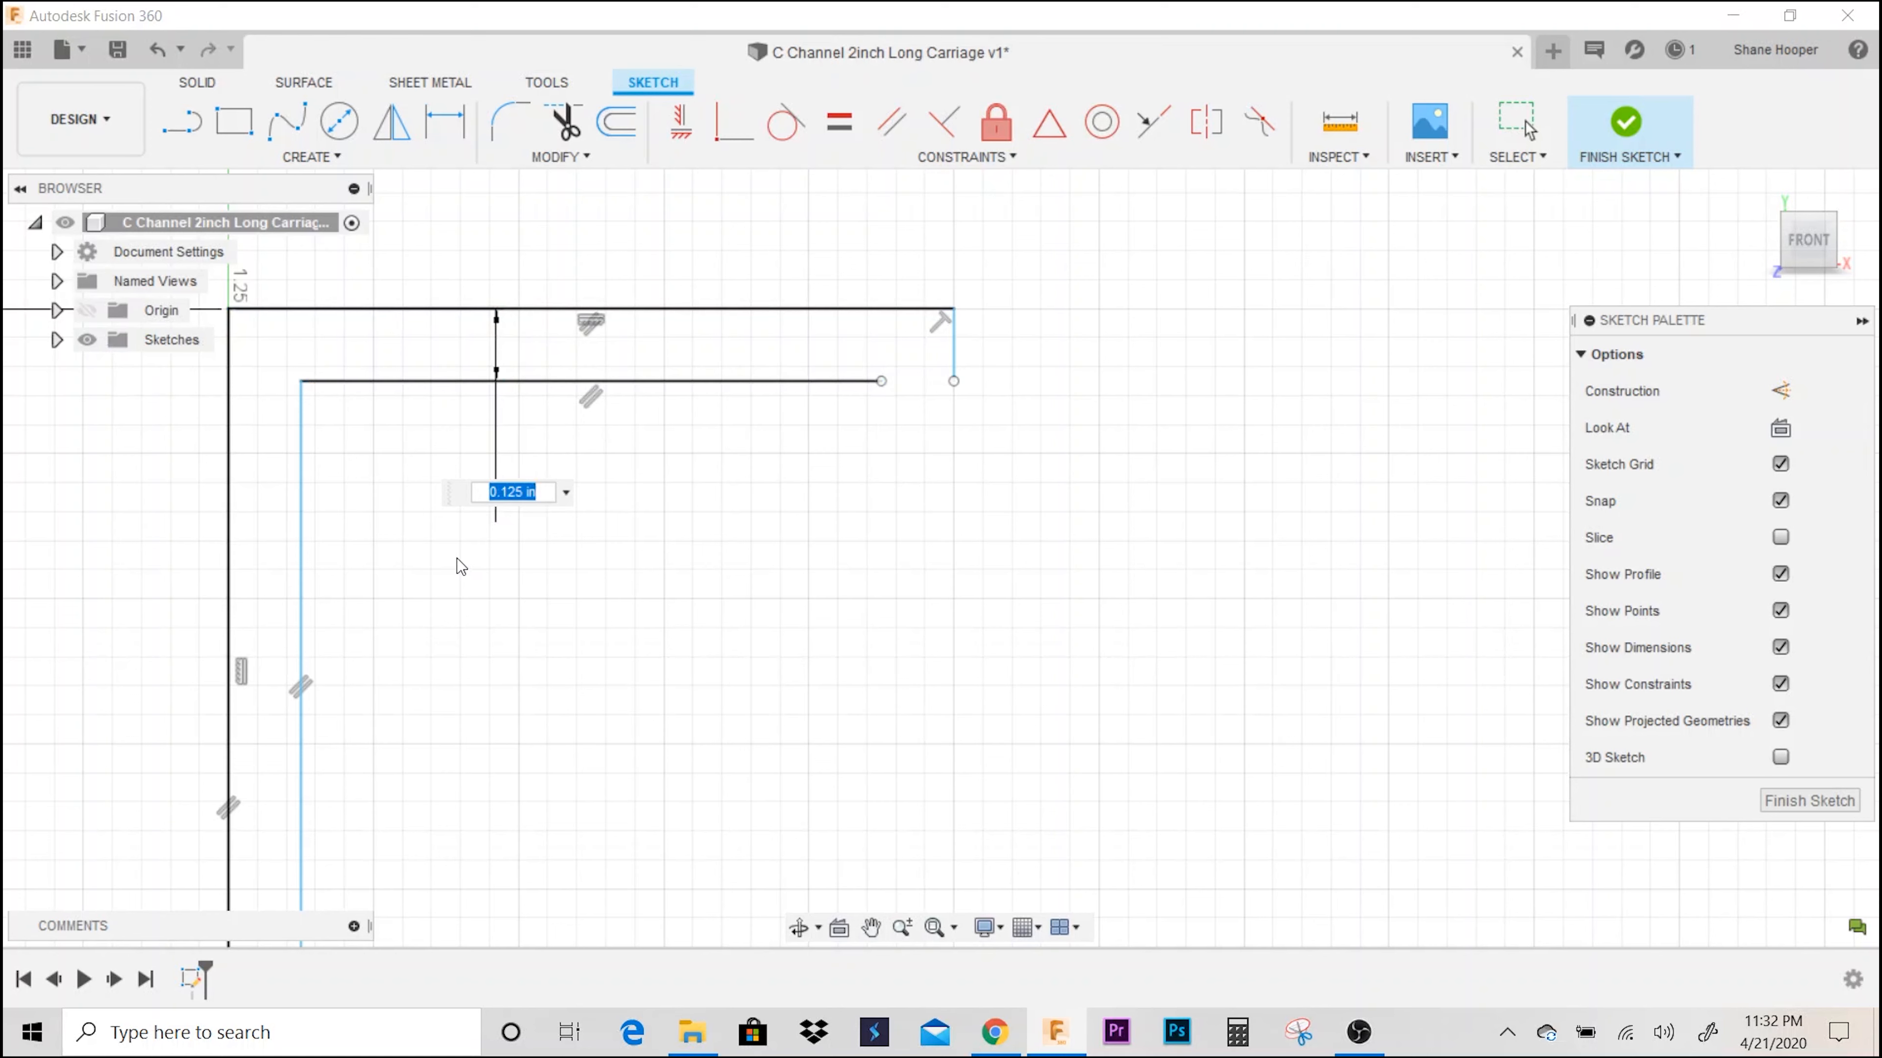
{"action": "key", "text": "Return"}
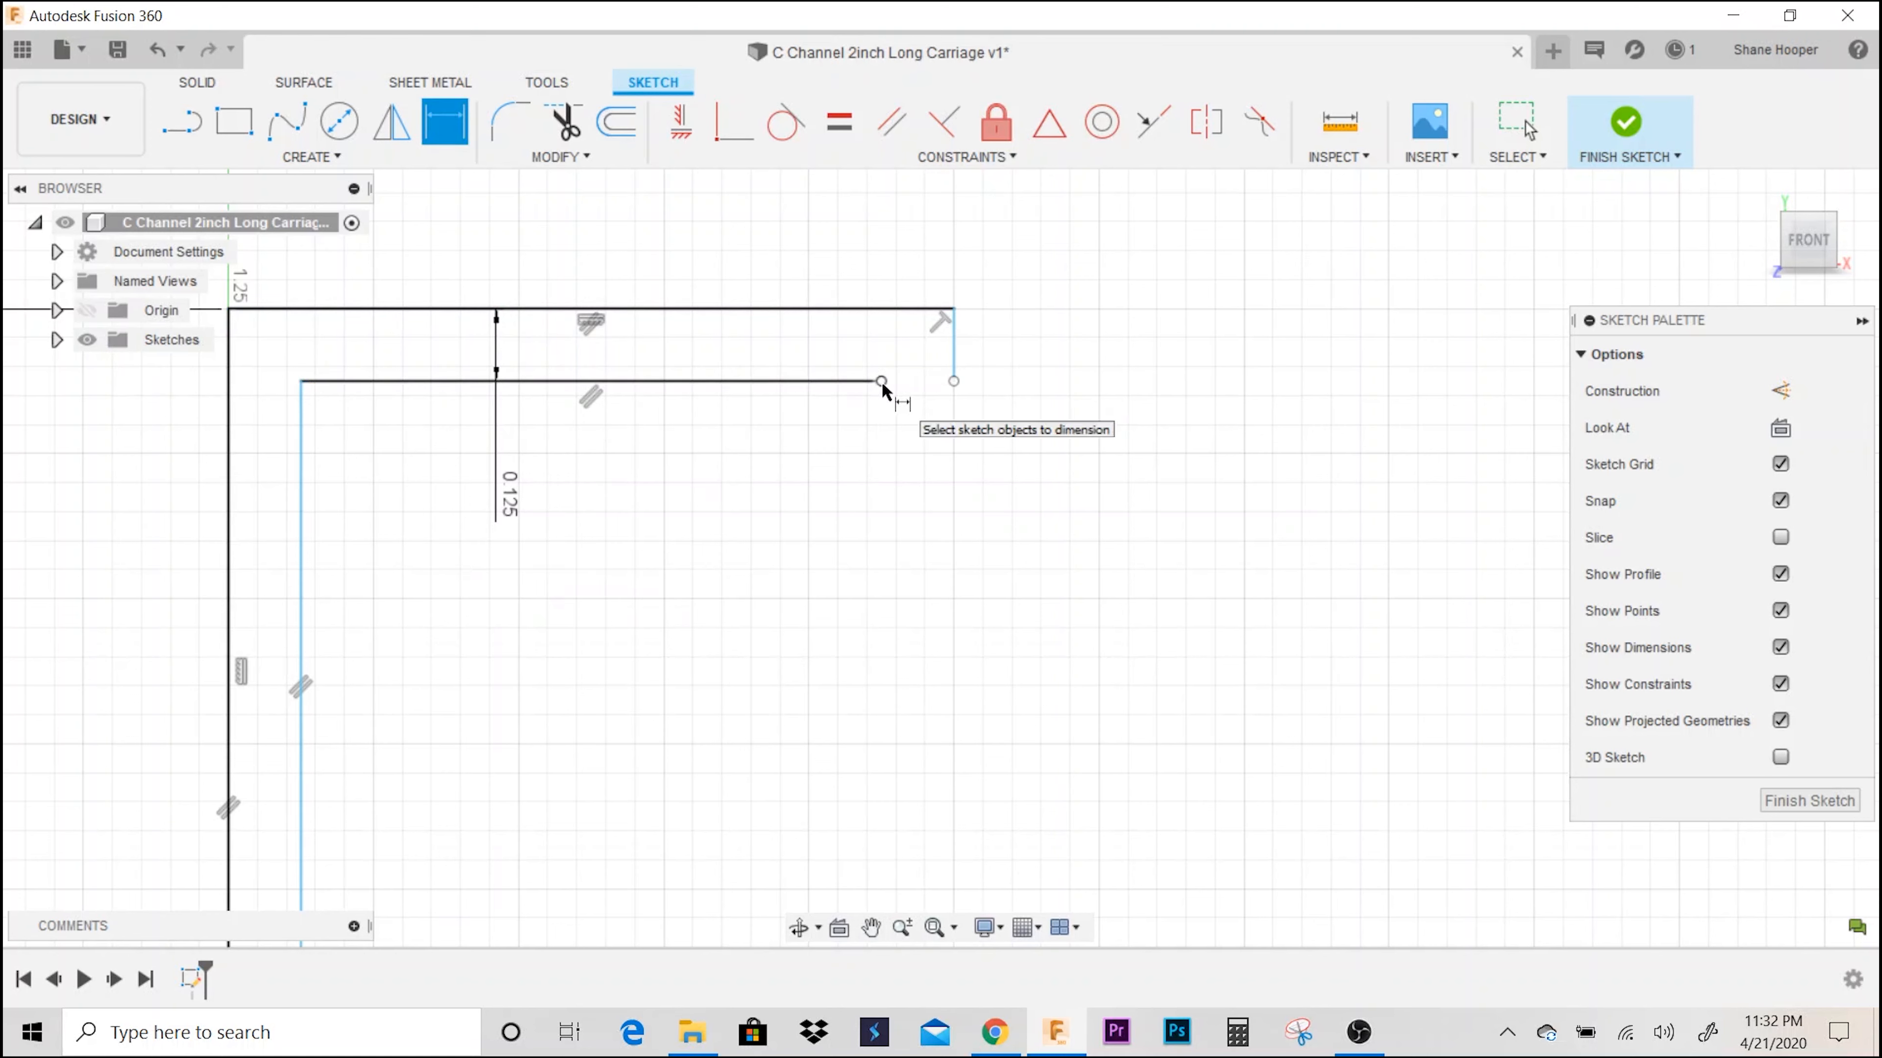
{"action": "key", "text": "Escape"}
{"action": "left_click_drag", "start_coordinate": [884, 380], "coordinate": [957, 379]}
- Draw a vertical end line up from the open end of the lower outer line, level with the inner line
{"action": "scroll", "coordinate": [974, 449], "scroll_direction": "down", "scroll_amount": 3}
{"action": "middle_click_drag", "start_coordinate": [961, 430], "coordinate": [985, 169]}
{"action": "scroll", "coordinate": [1027, 551], "scroll_direction": "up", "scroll_amount": 1}
{"action": "scroll", "coordinate": [1029, 553], "scroll_direction": "up", "scroll_amount": 1}
{"action": "middle_click_drag", "start_coordinate": [1021, 551], "coordinate": [848, 463]}
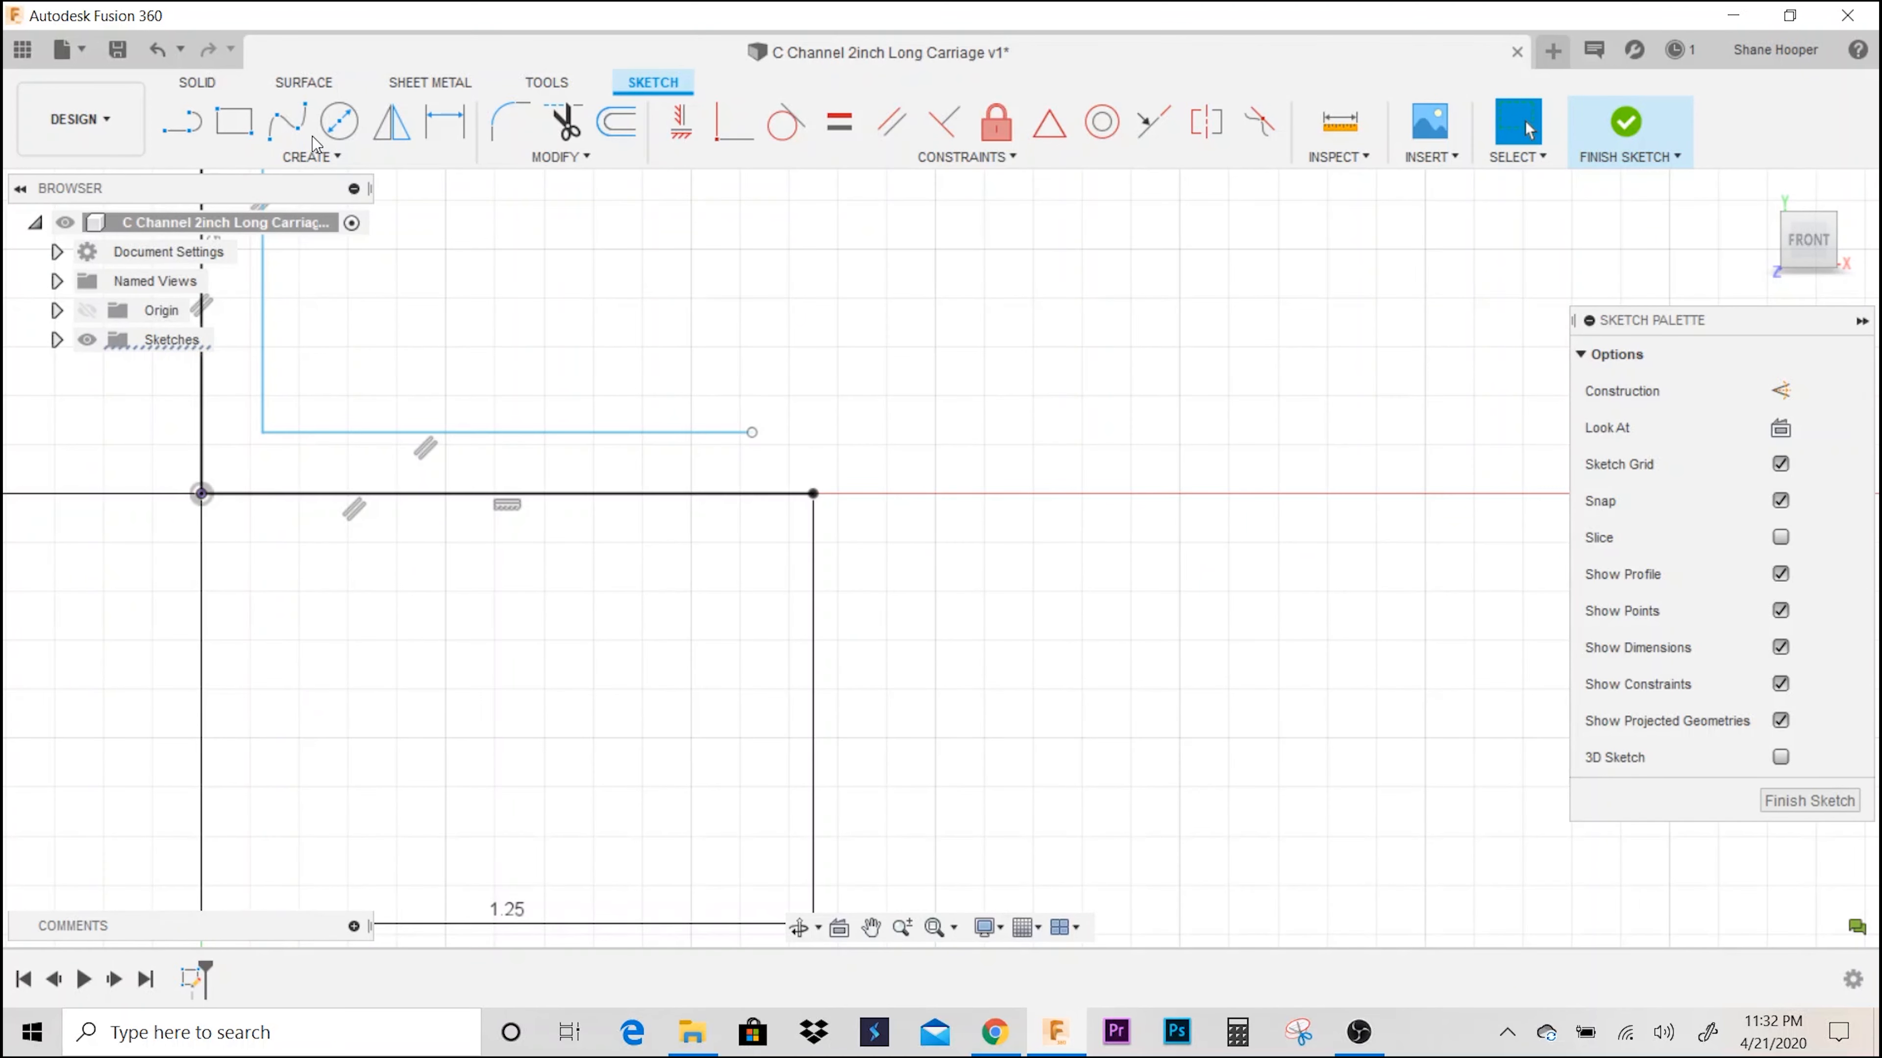
{"action": "left_click", "coordinate": [175, 119]}
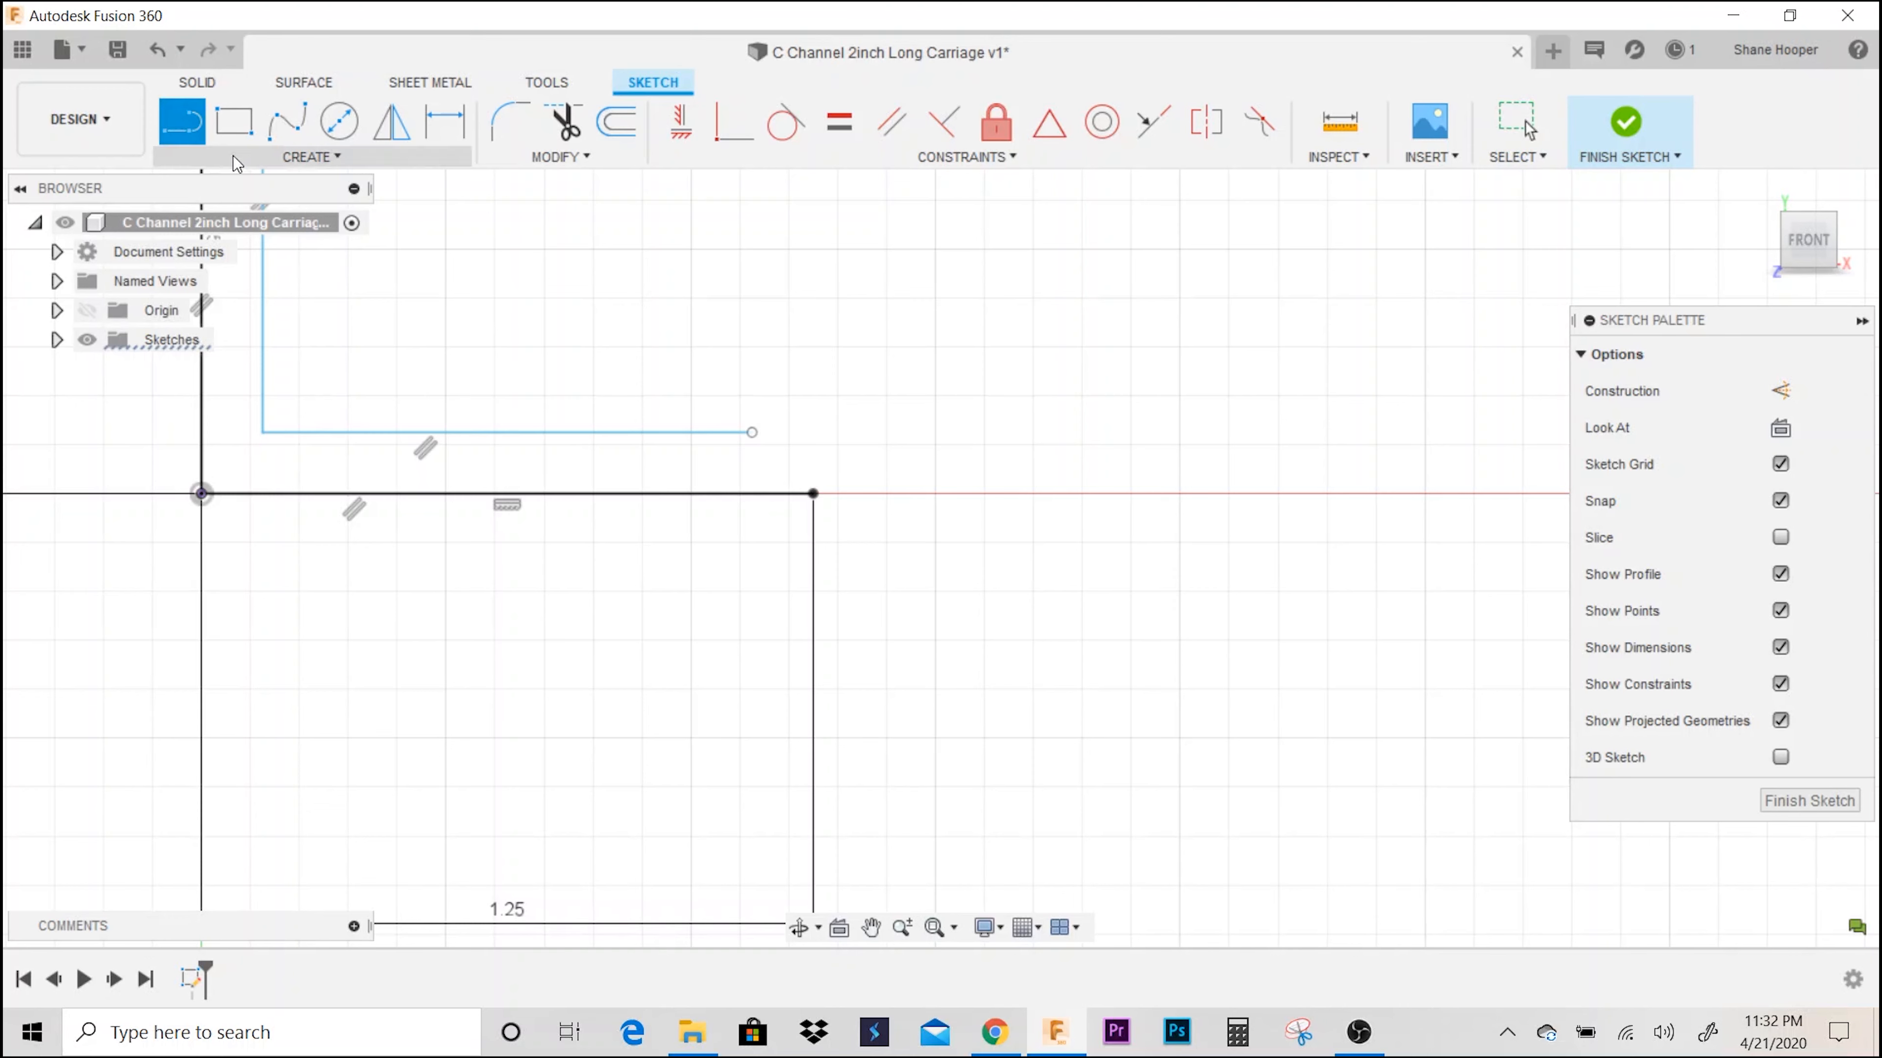
{"action": "left_click", "coordinate": [813, 493]}
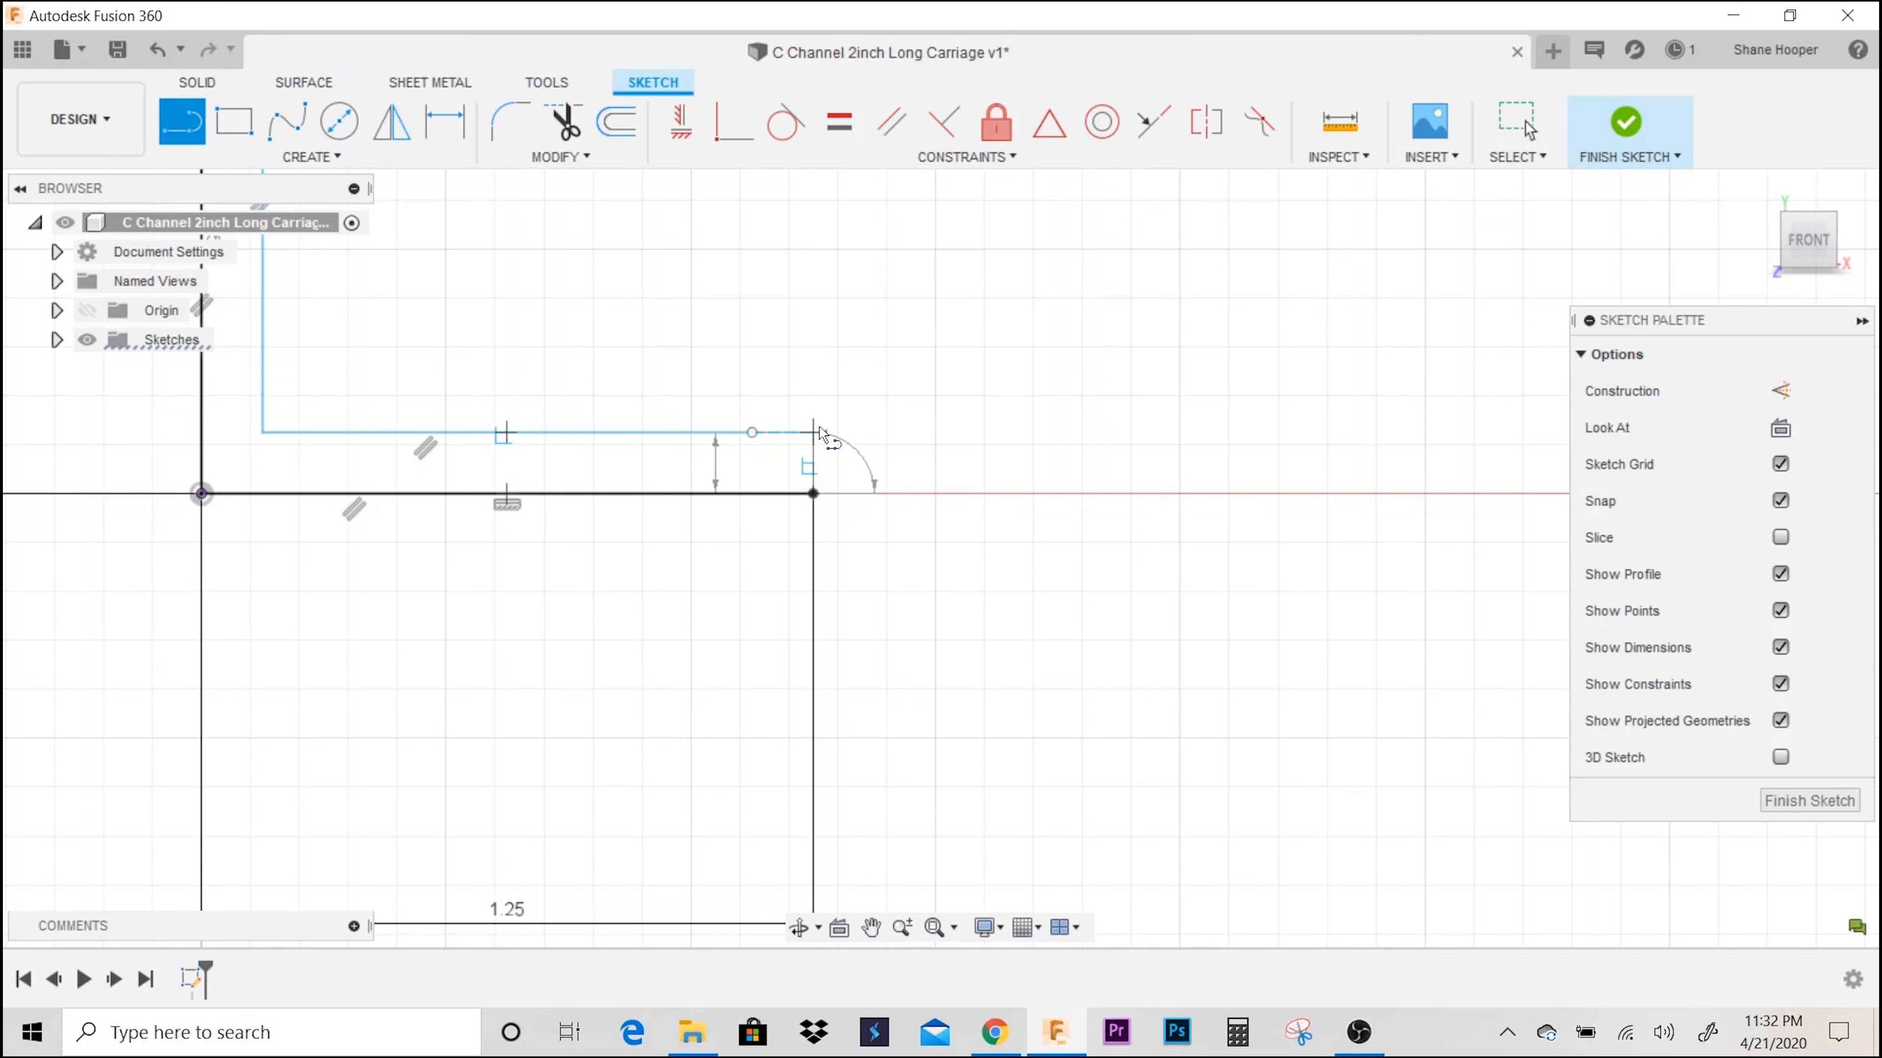
{"action": "left_click", "coordinate": [815, 432]}
{"action": "key", "text": "Escape"}
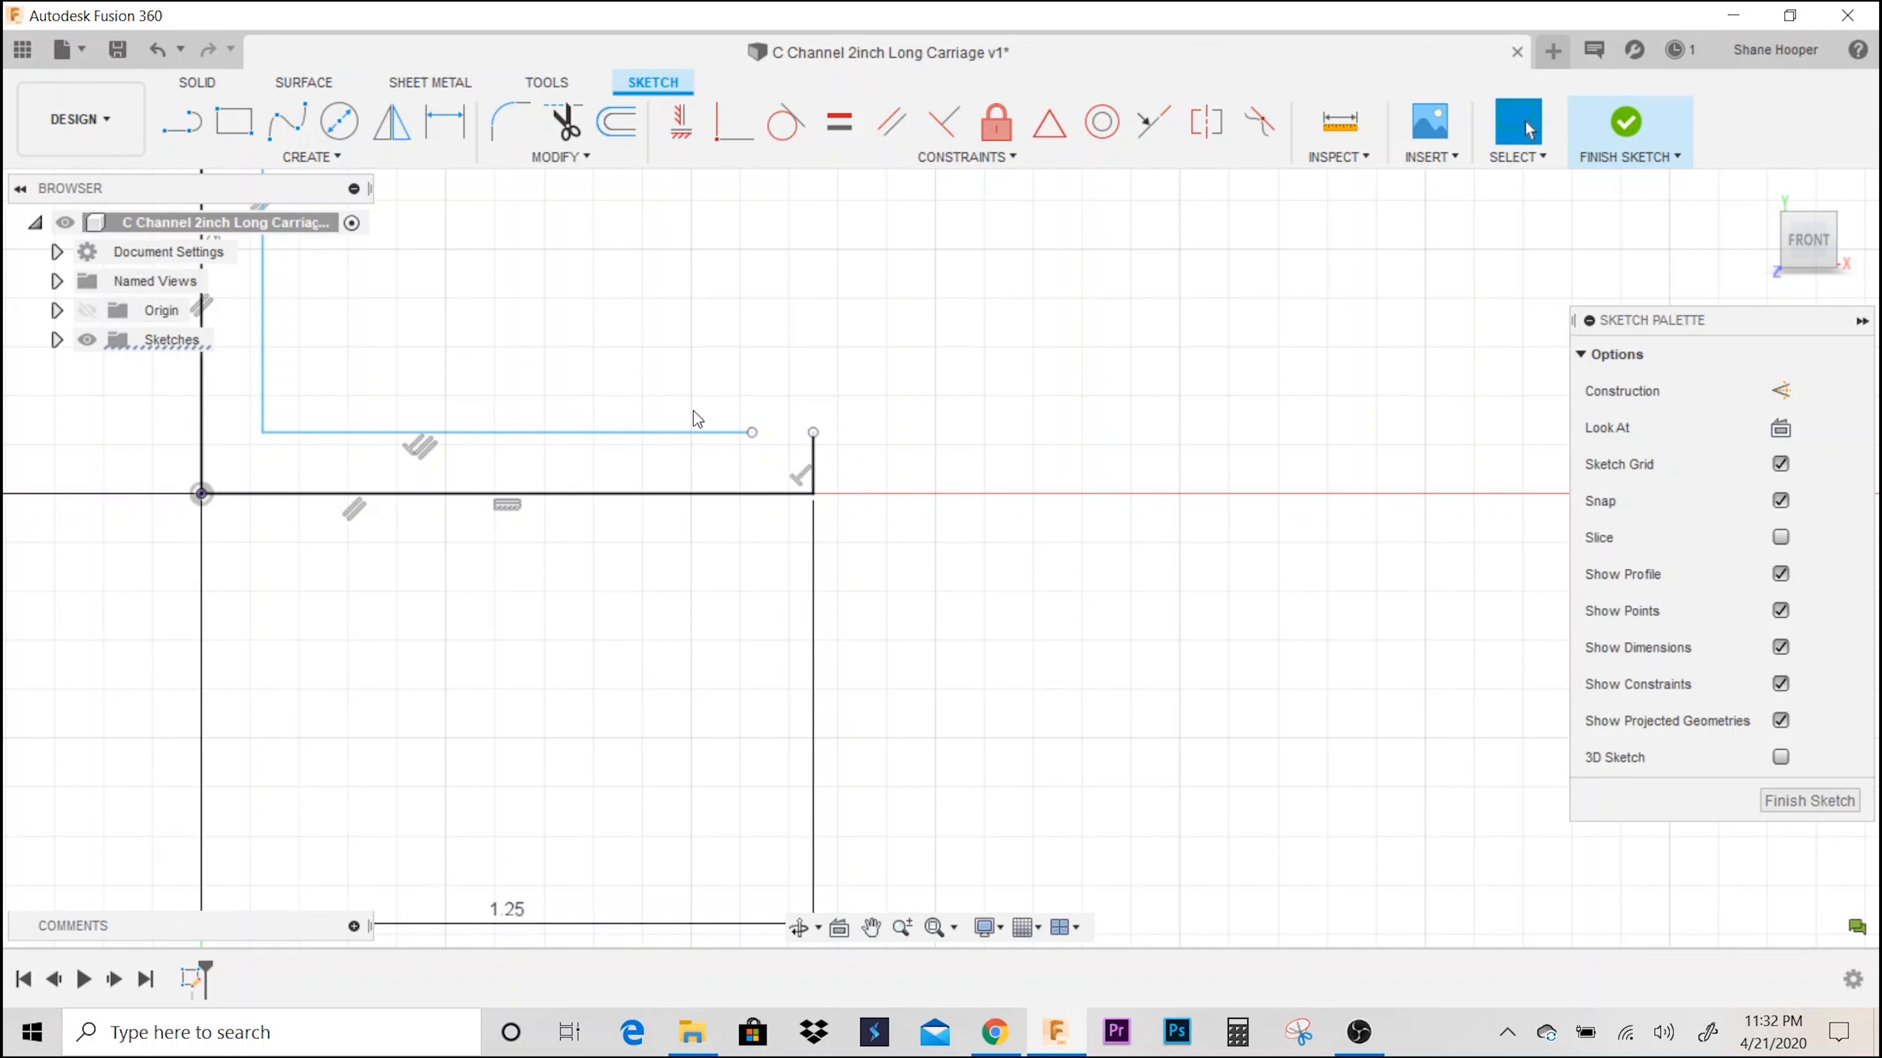
- Dimension the lower flange thickness at 0.125 in and extend its inner line to meet the short end line
{"action": "key", "text": "d"}
{"action": "left_click", "coordinate": [661, 432]}
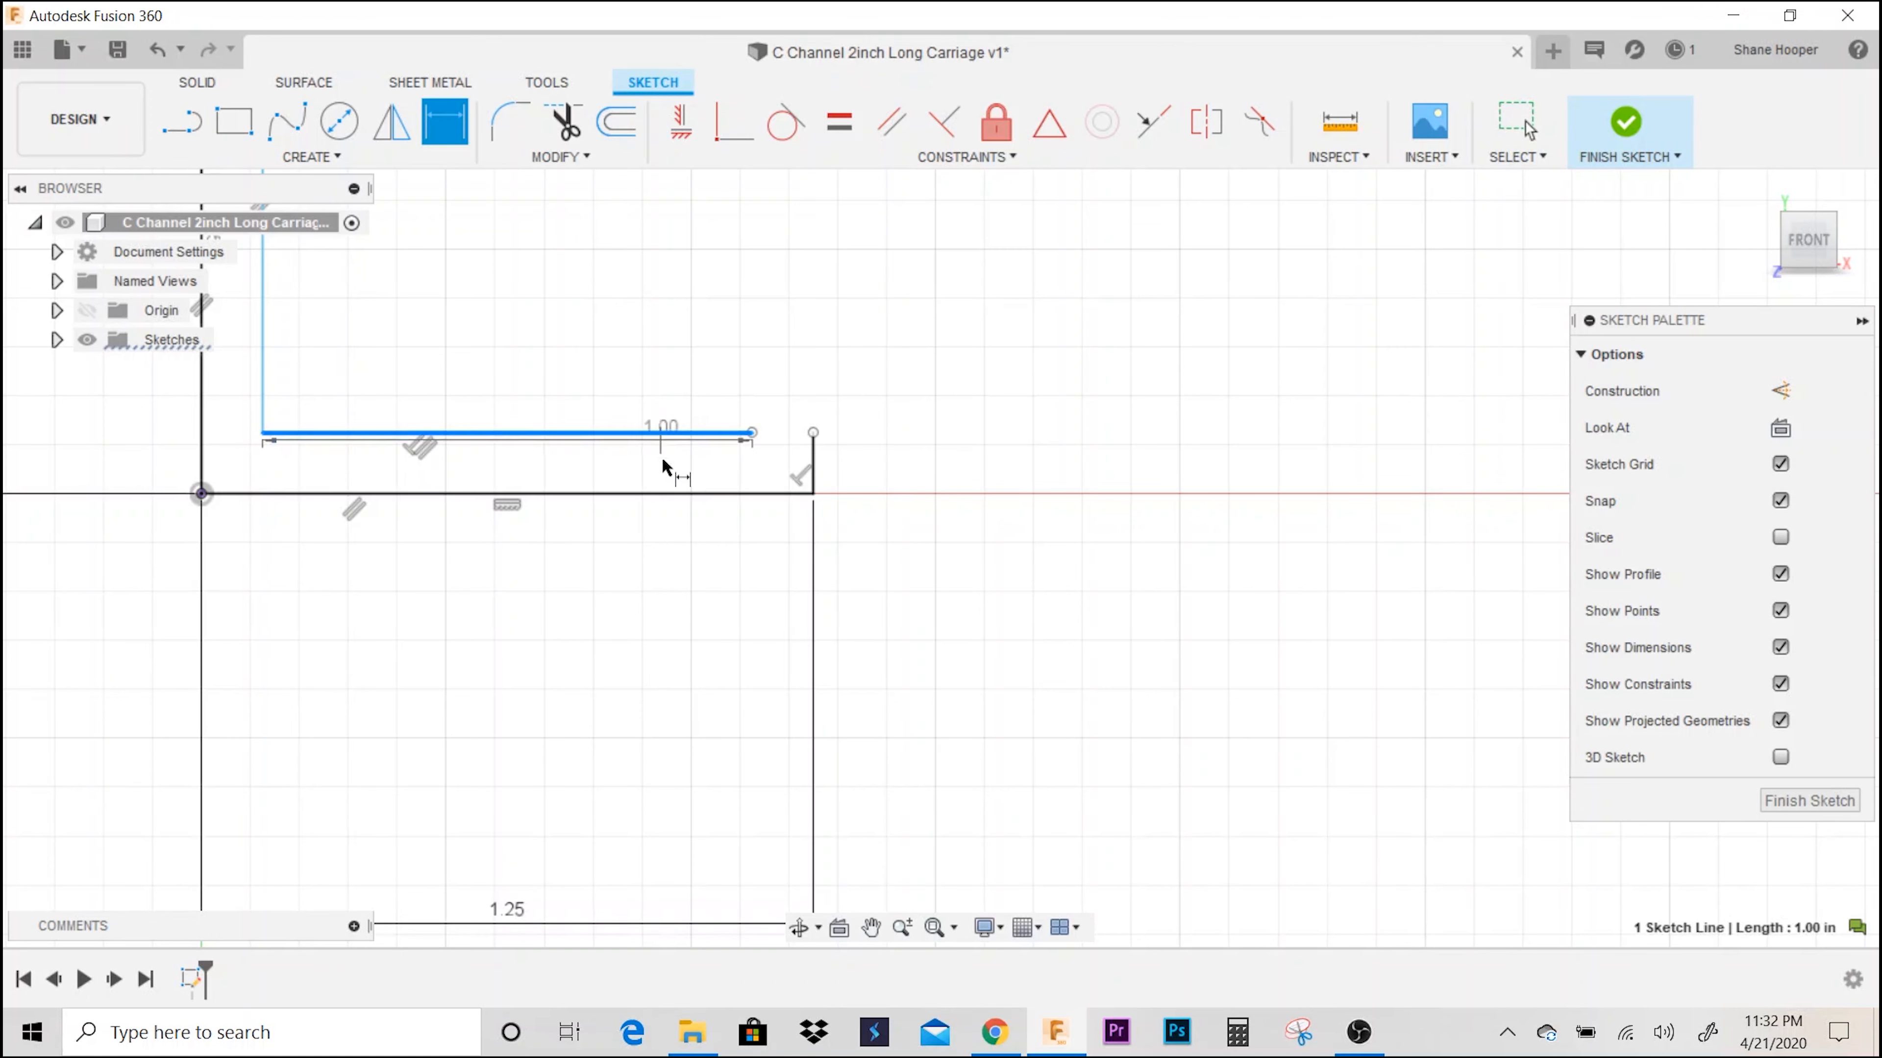
{"action": "left_click", "coordinate": [663, 494]}
{"action": "left_click", "coordinate": [669, 522]}
{"action": "key", "text": "Return"}
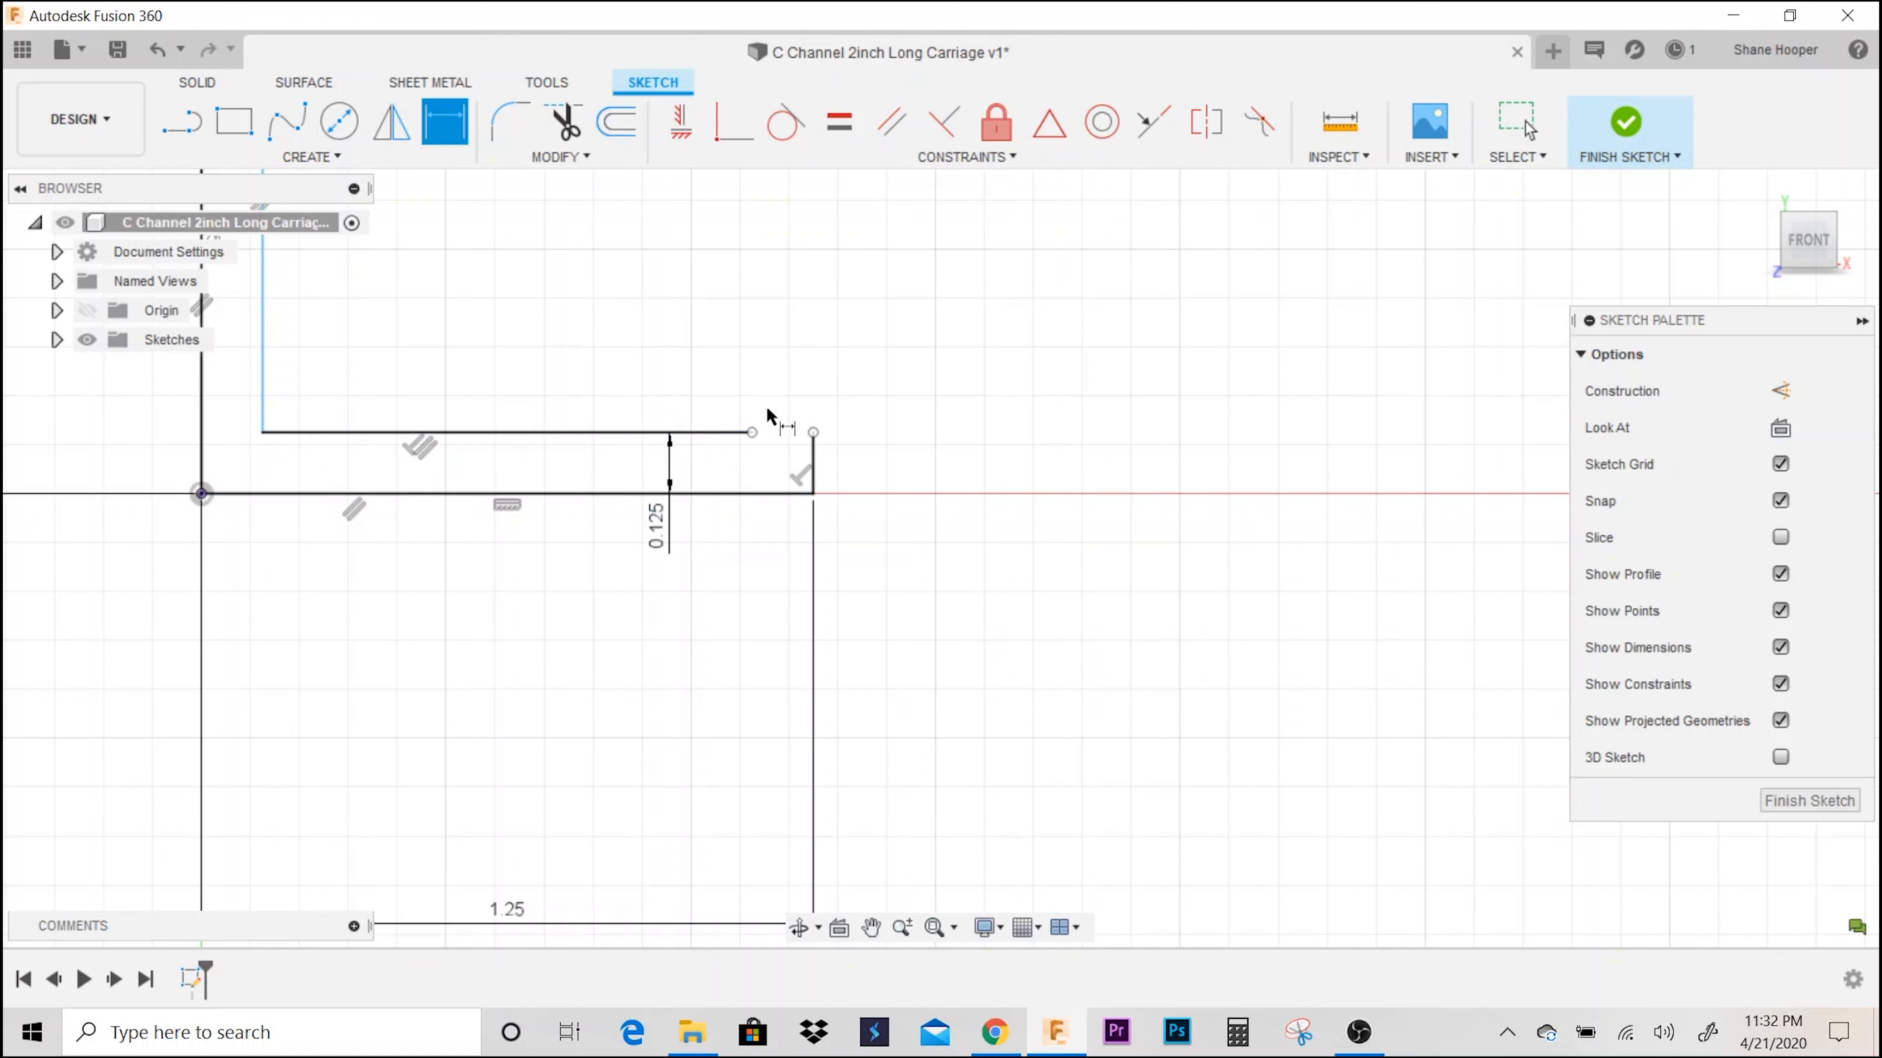
{"action": "key", "text": "Escape"}
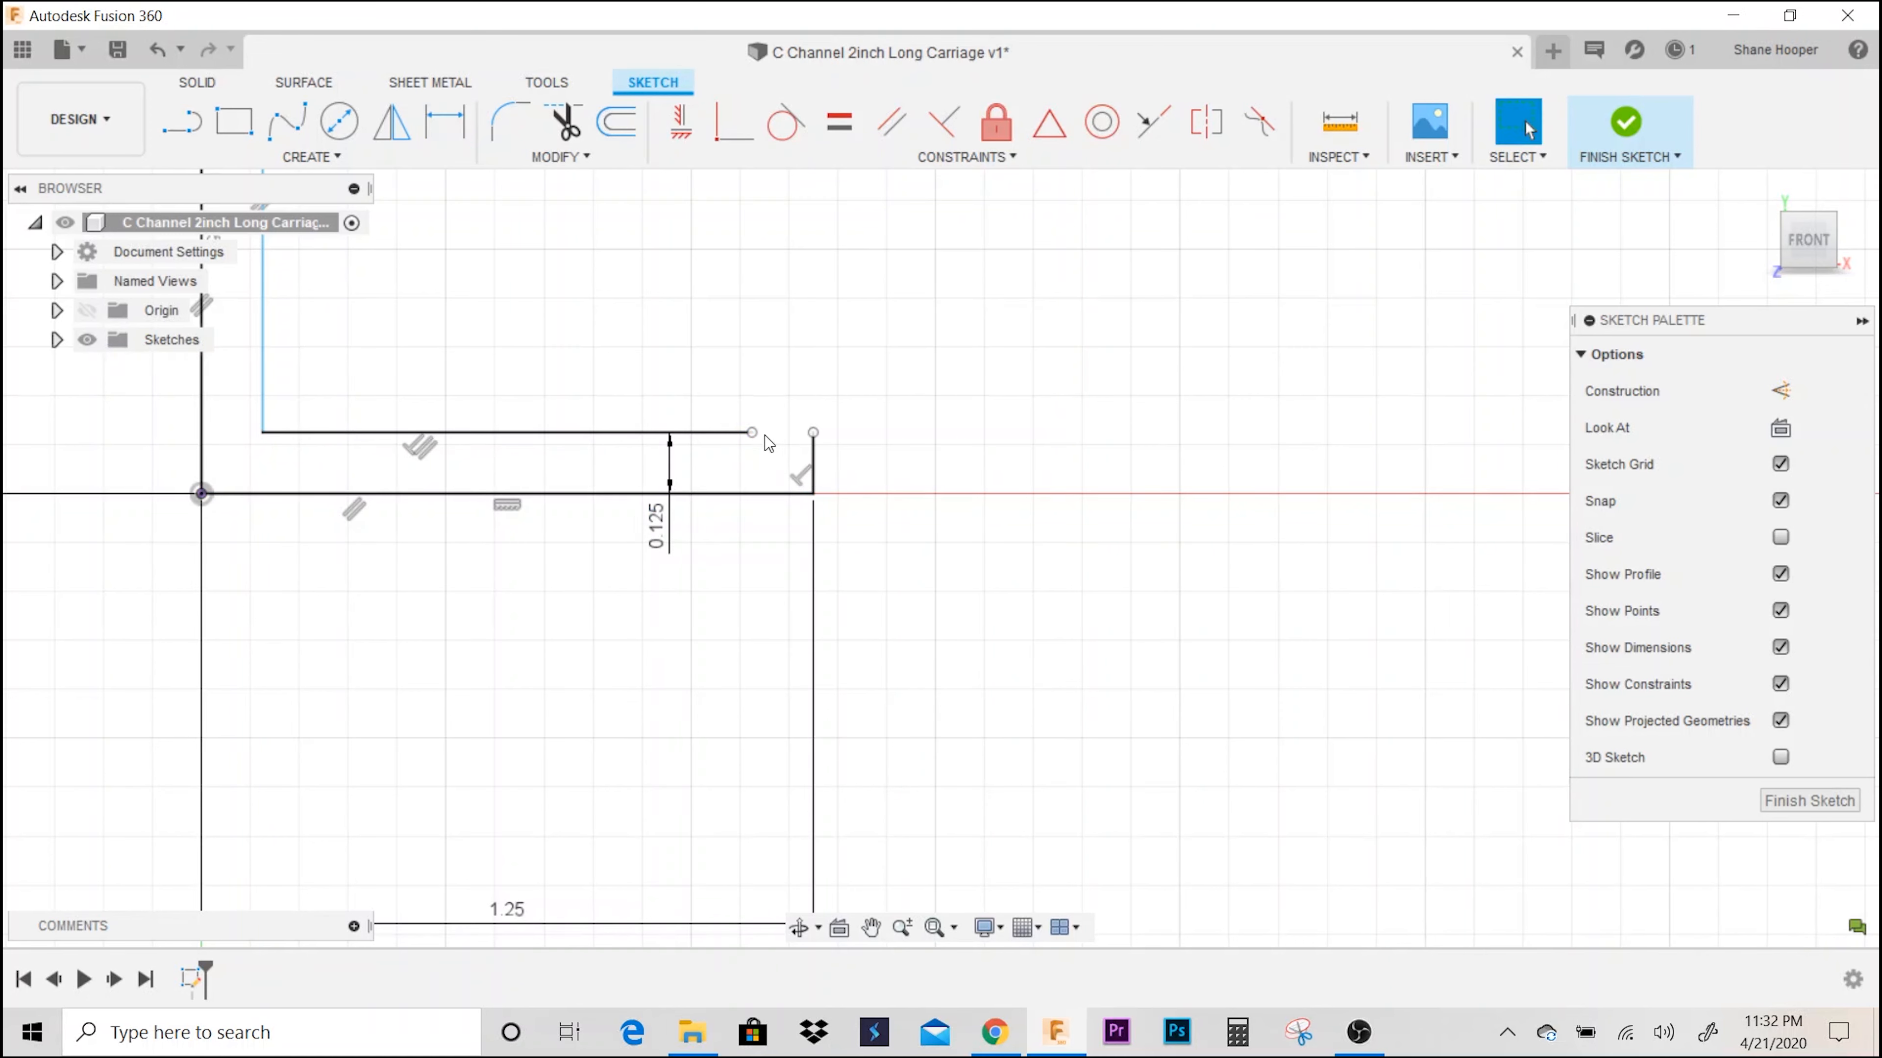
{"action": "left_click_drag", "start_coordinate": [752, 439], "coordinate": [816, 441]}
- Save the design as a new version with the description "bar bend"
{"action": "scroll", "coordinate": [972, 609], "scroll_direction": "down", "scroll_amount": 5}
{"action": "middle_click_drag", "start_coordinate": [993, 610], "coordinate": [1029, 746]}
{"action": "scroll", "coordinate": [1029, 748], "scroll_direction": "down", "scroll_amount": 1}
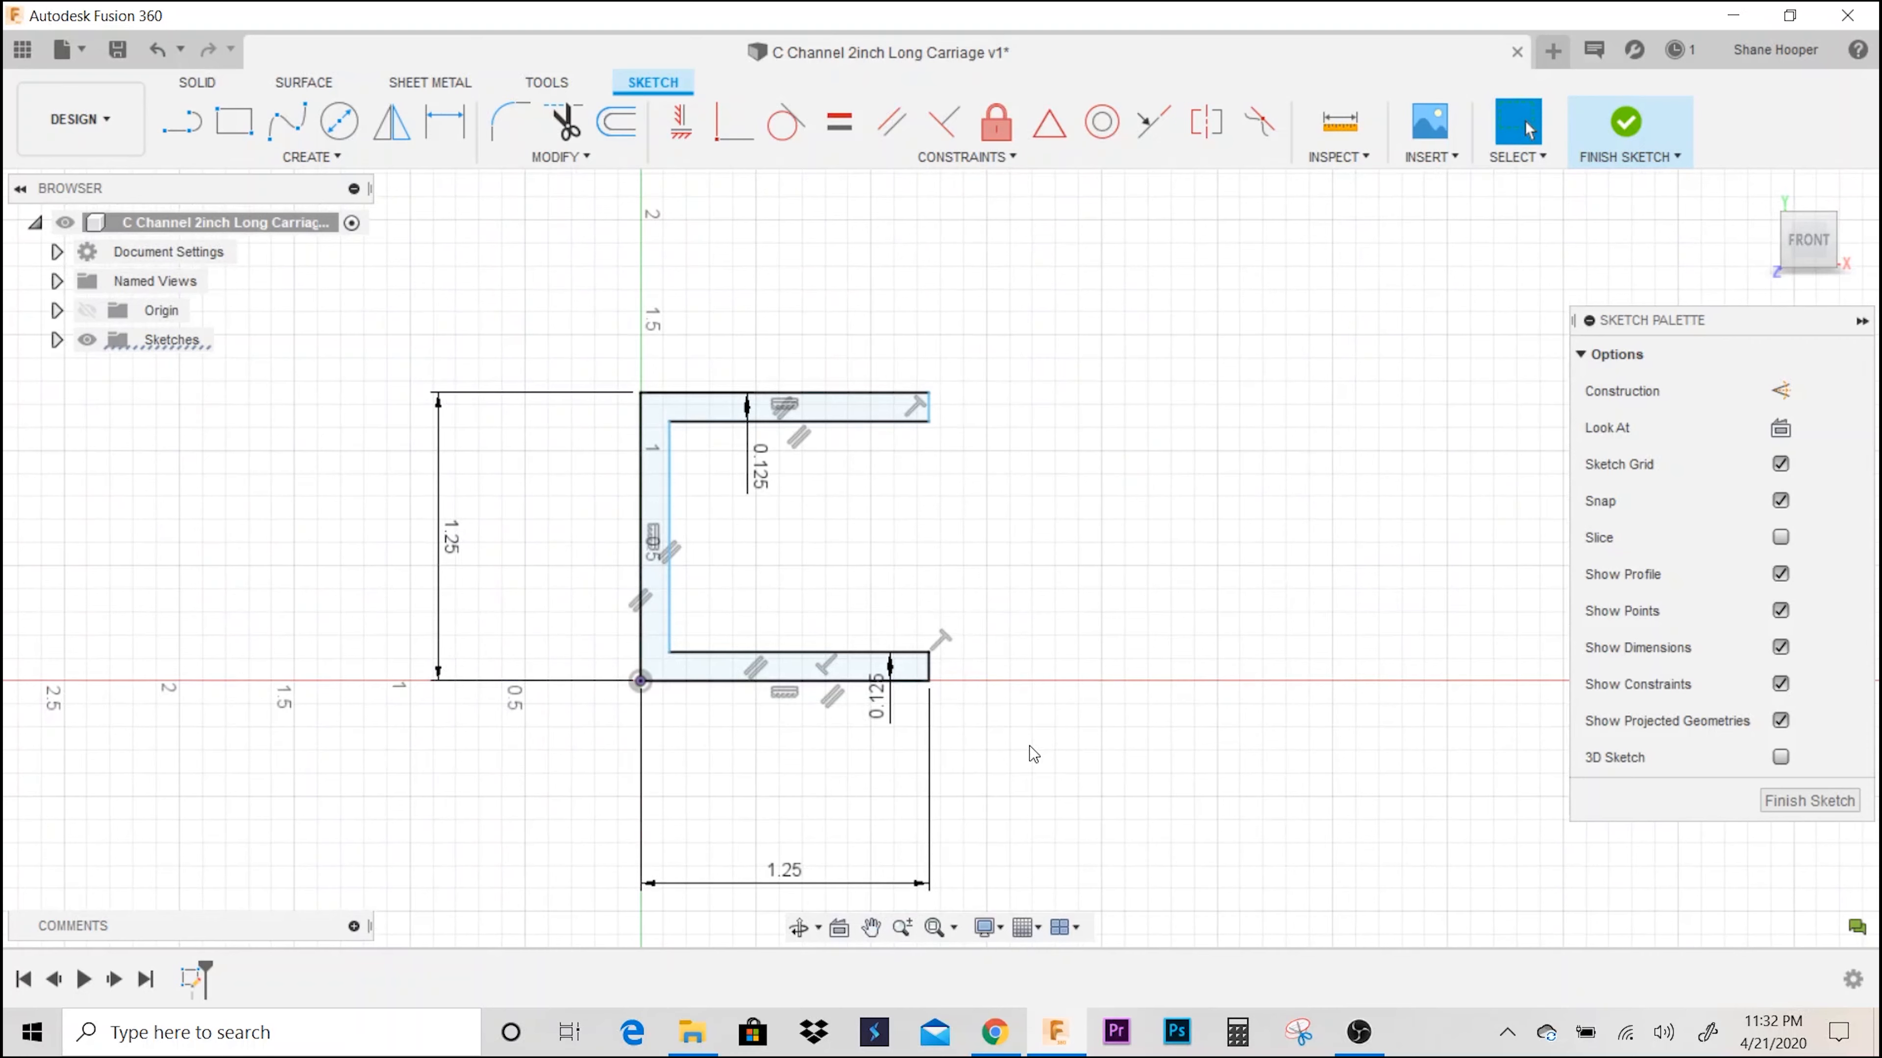
{"action": "left_click", "coordinate": [119, 52]}
{"action": "type", "text": "bar bend"}
{"action": "left_click", "coordinate": [935, 539]}
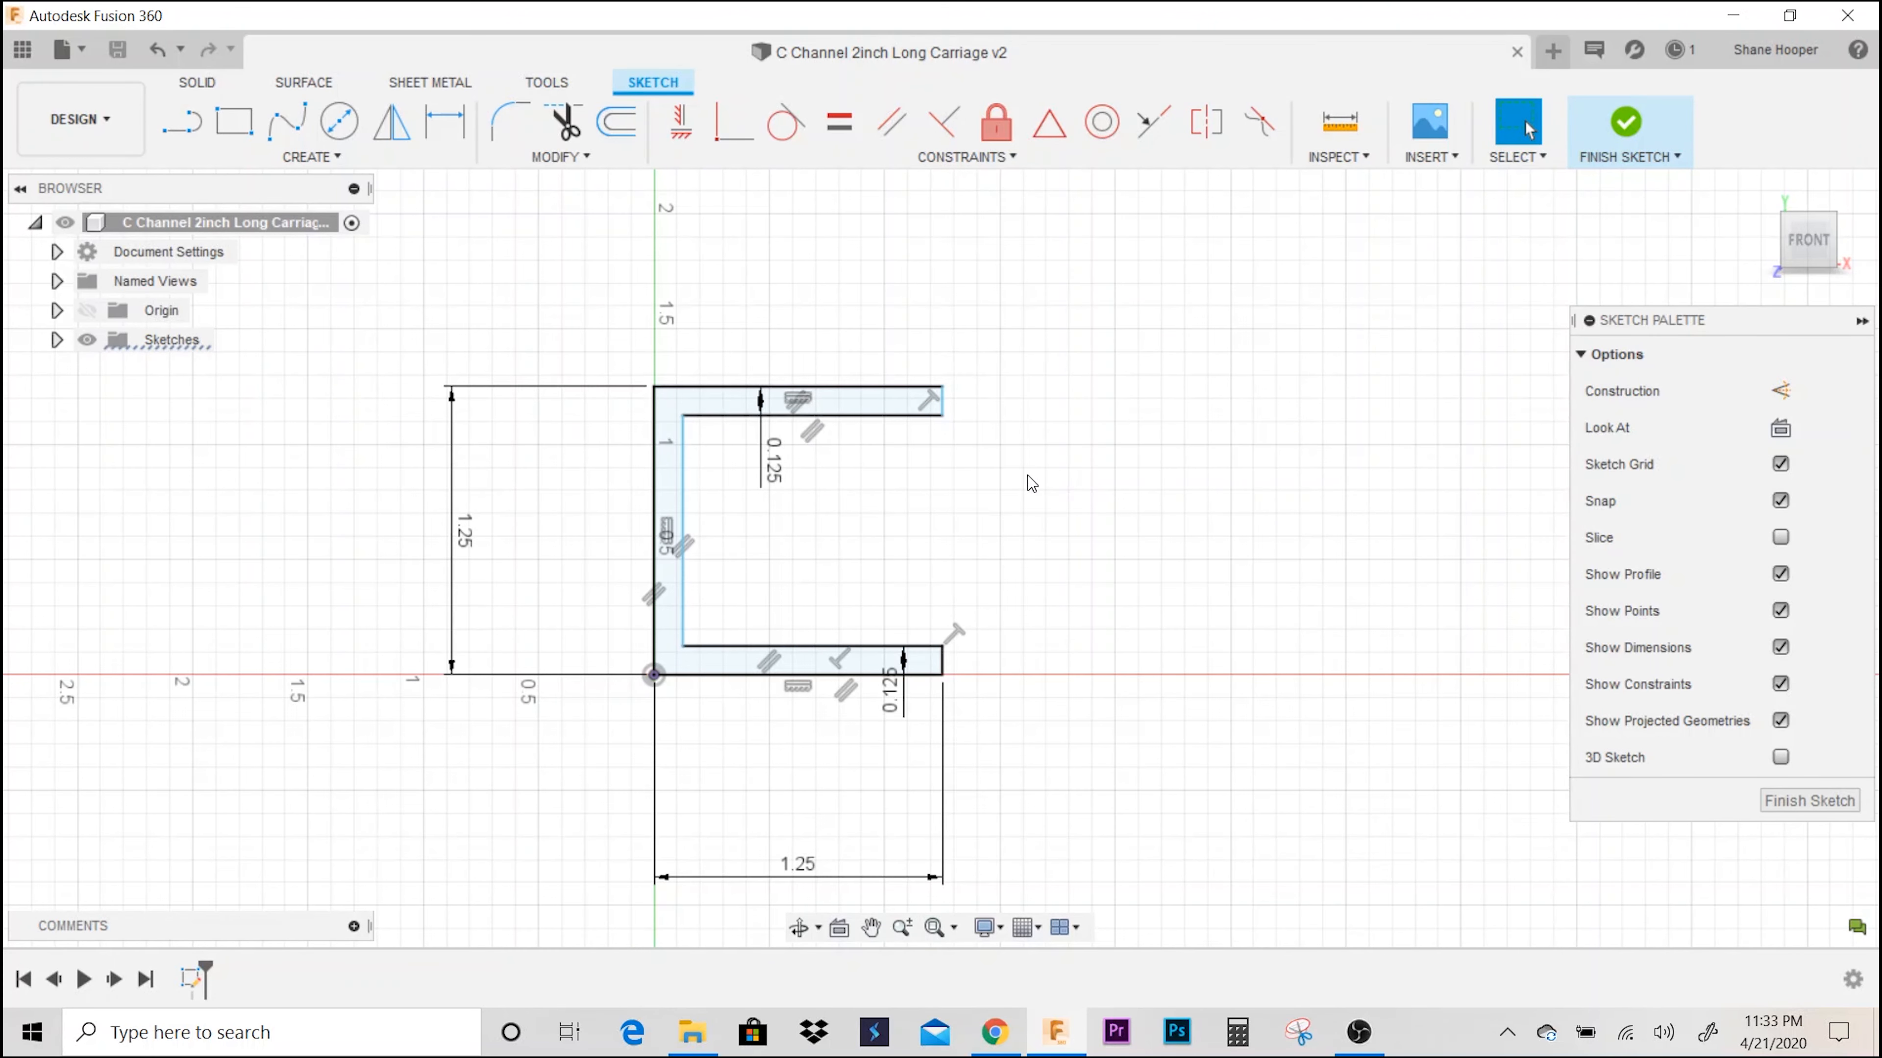
- Extrude the C-shaped profile by -2.4 in as a new body
{"action": "key", "text": "e"}
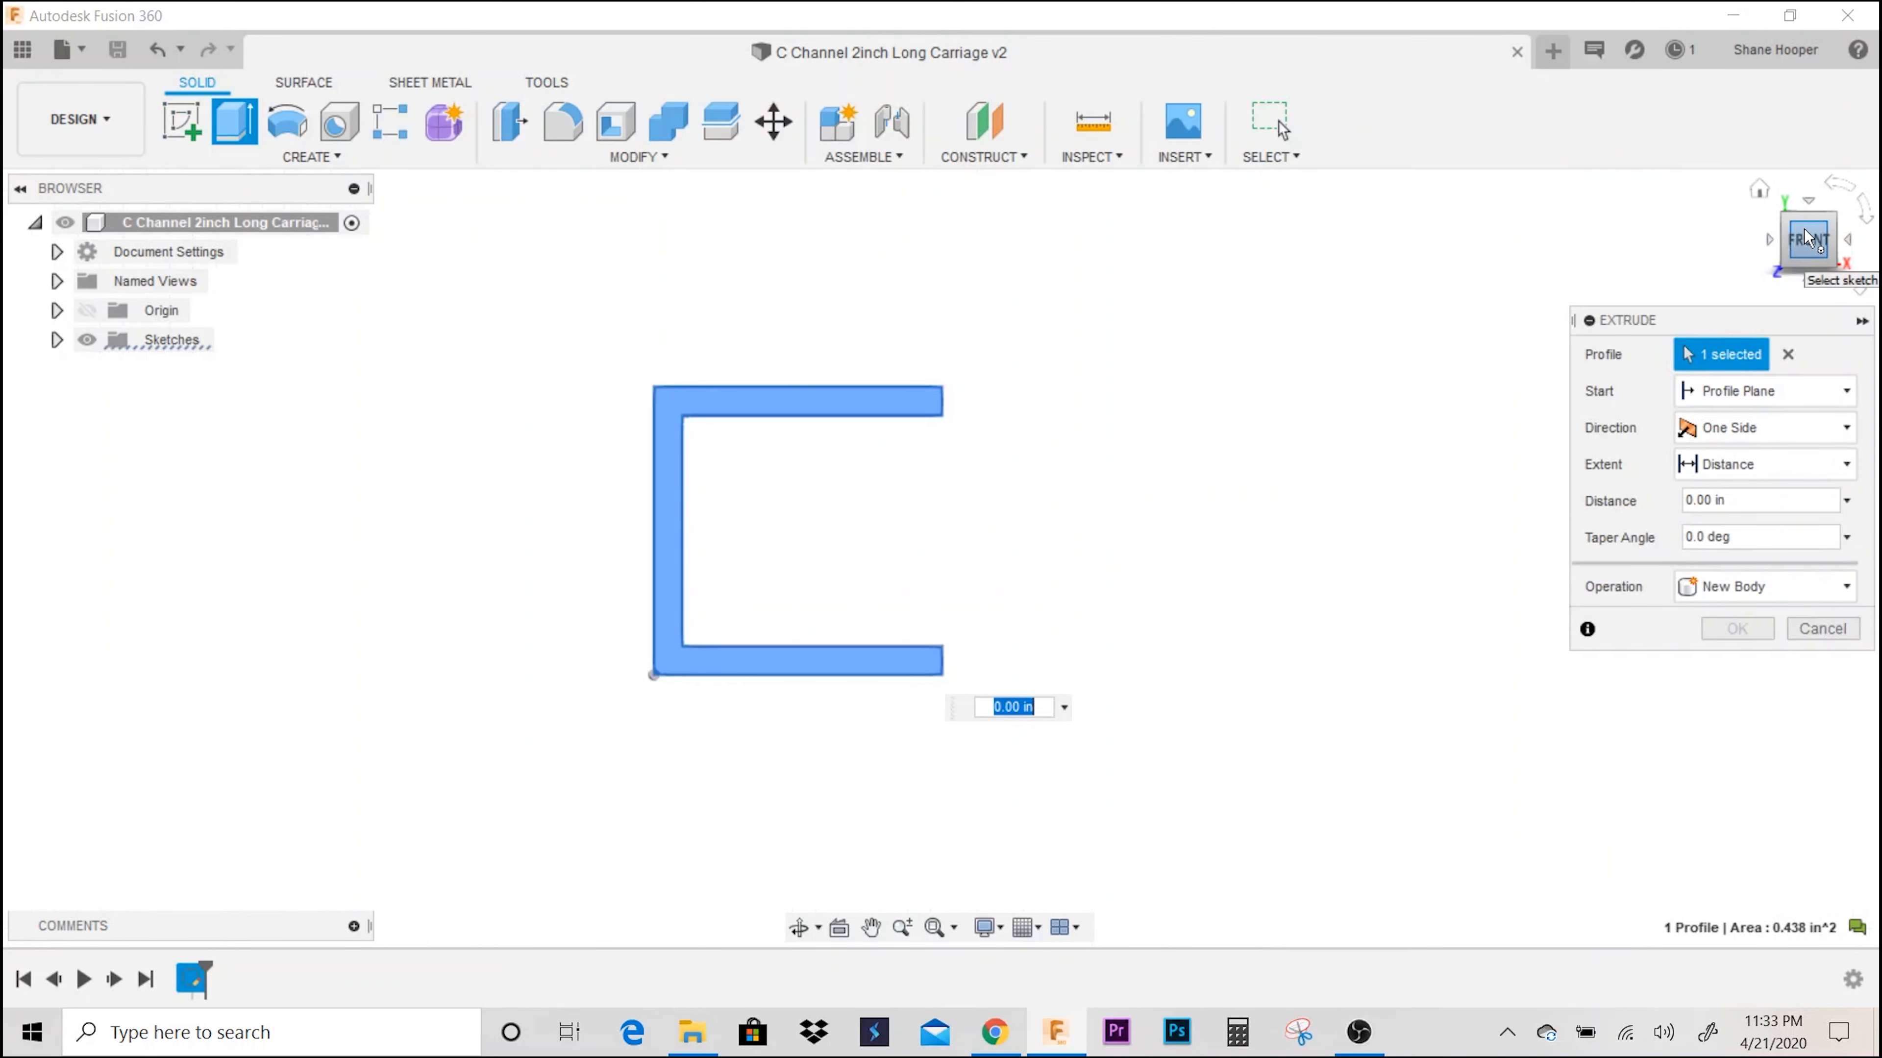
{"action": "middle_click_drag", "start_coordinate": [790, 643], "coordinate": [815, 606], "text": "shift"}
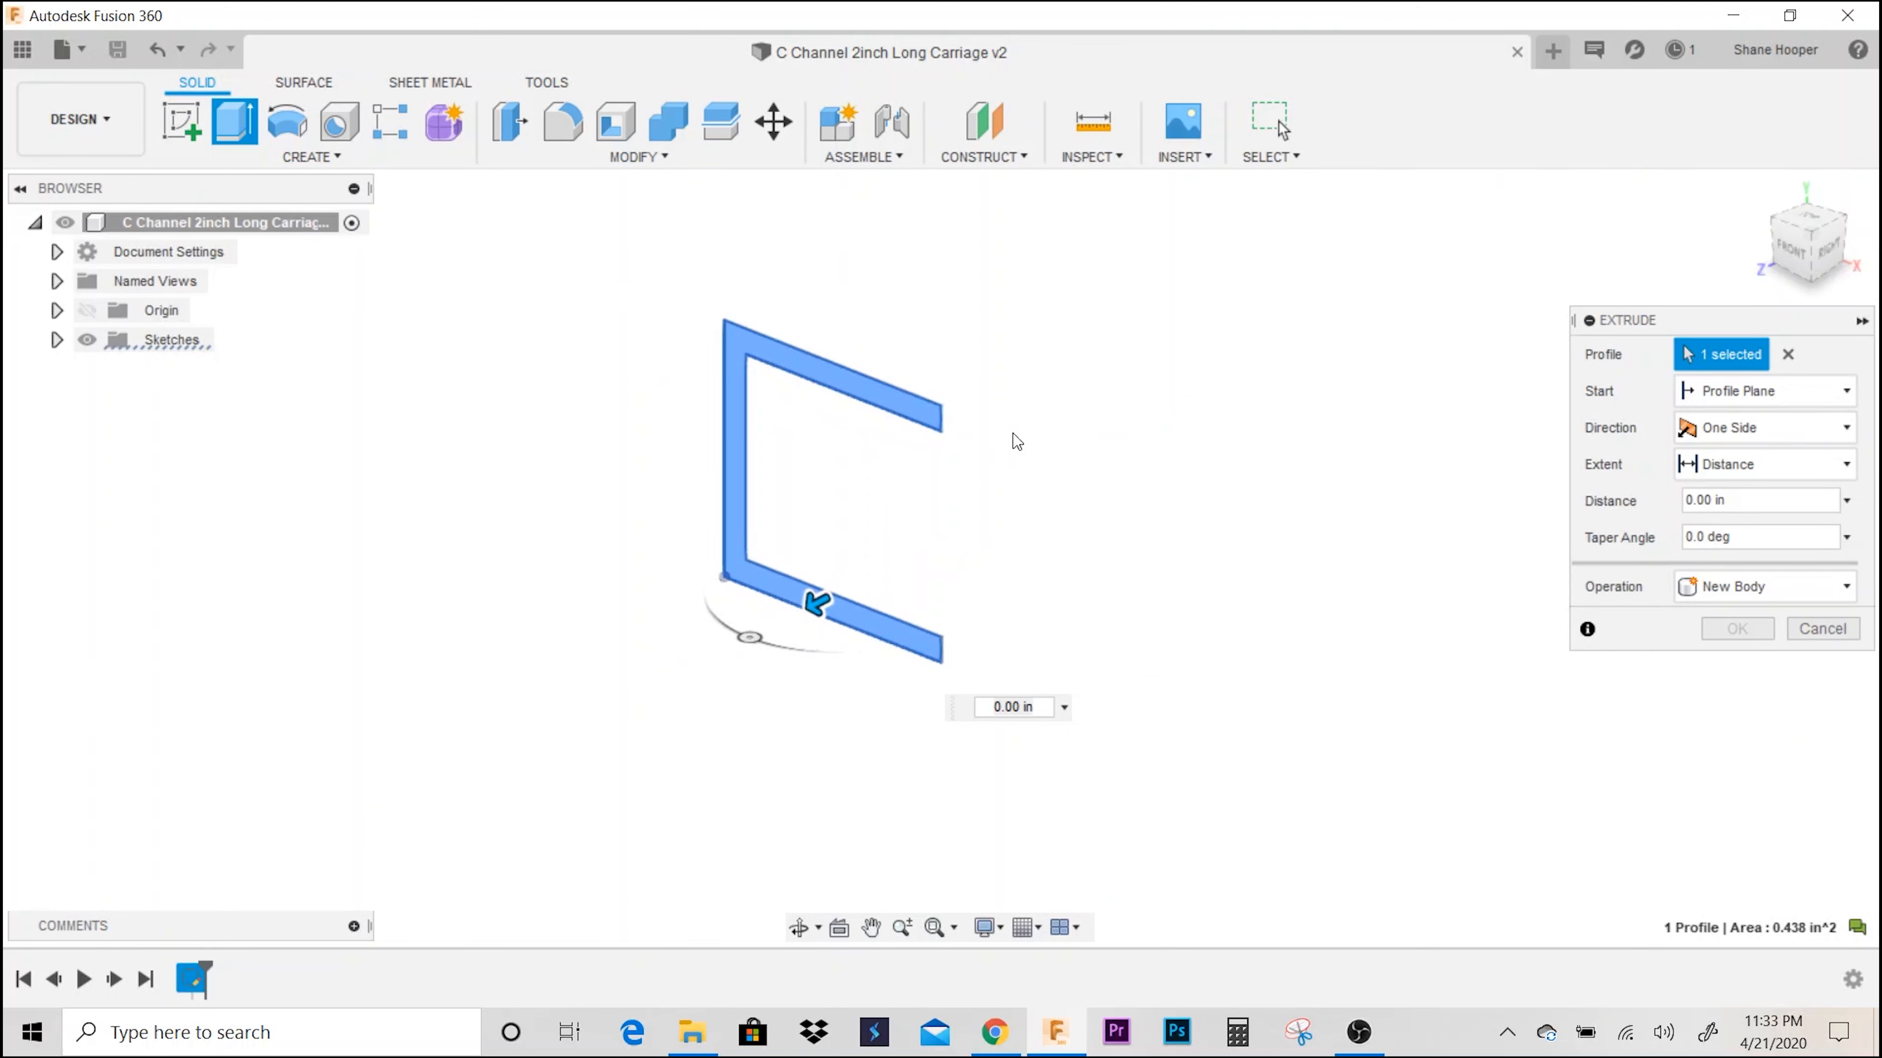
{"action": "left_click_drag", "start_coordinate": [814, 604], "coordinate": [1114, 512]}
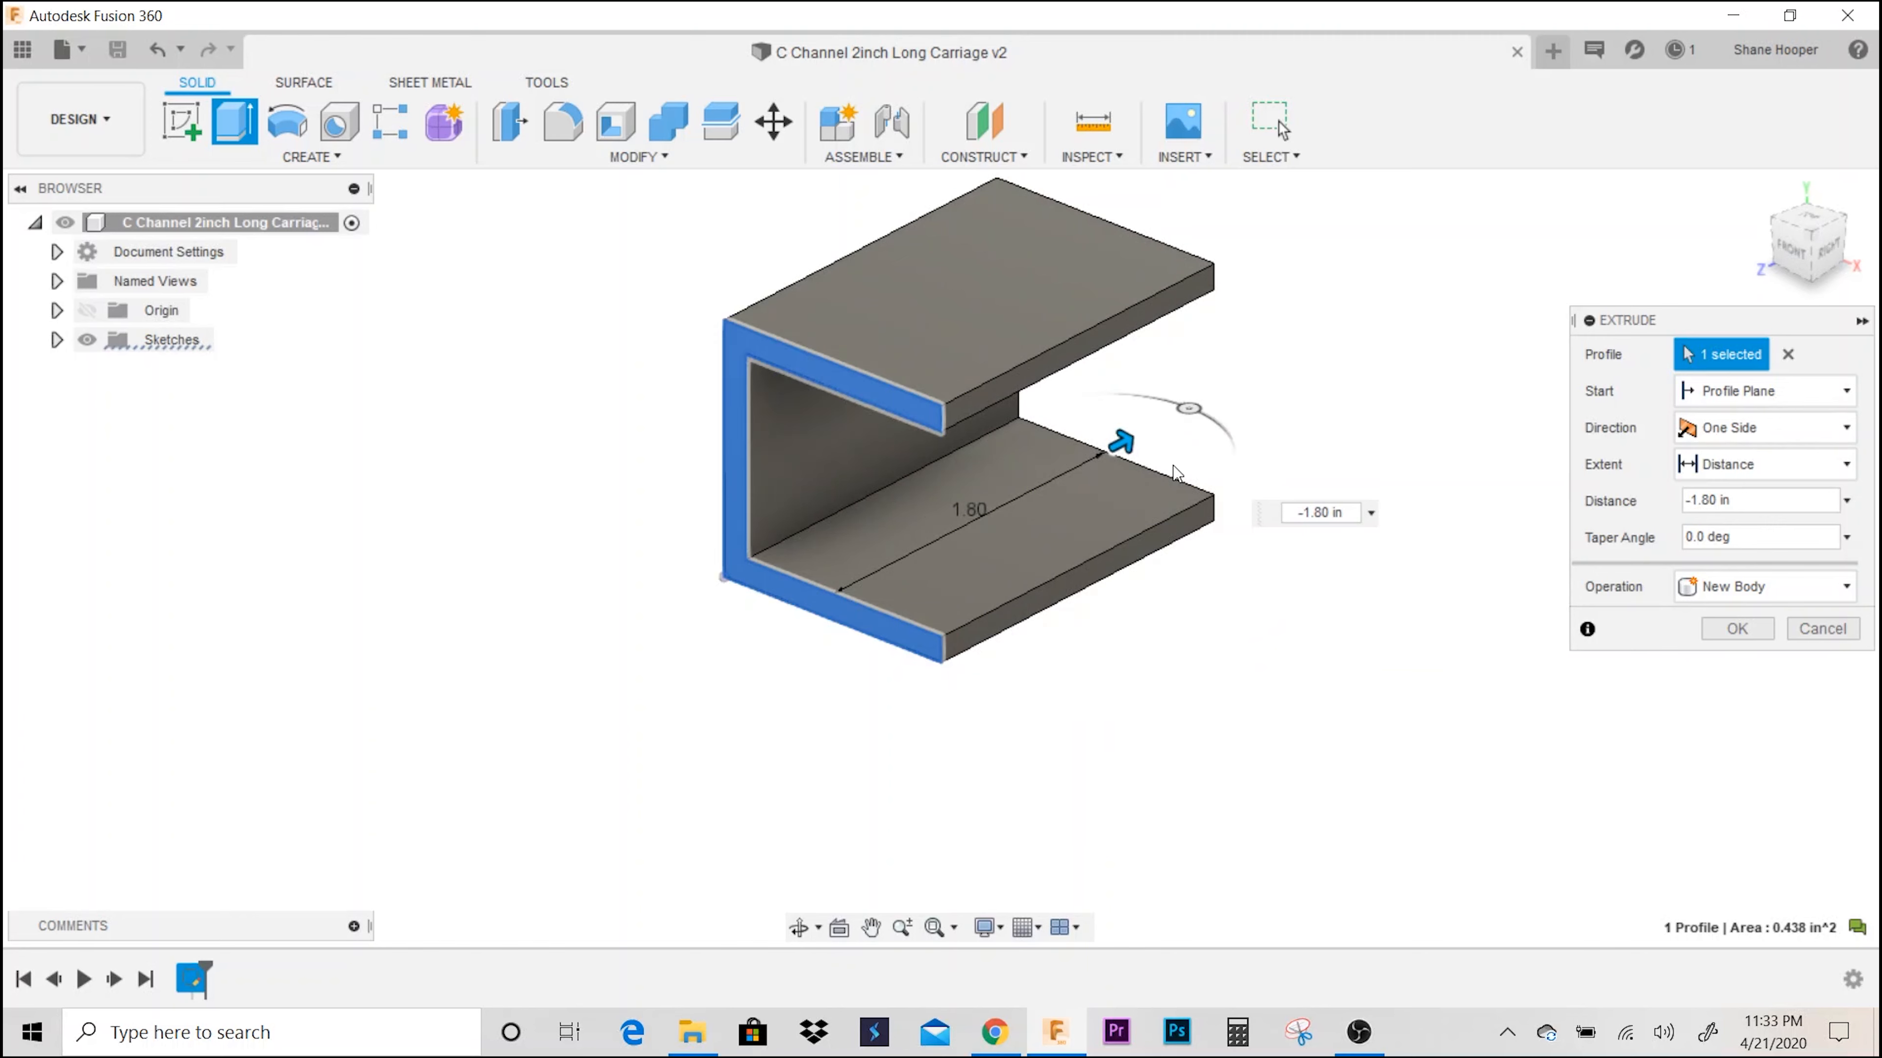
{"action": "left_click", "coordinate": [1354, 513]}
{"action": "type", "text": "-2.4"}
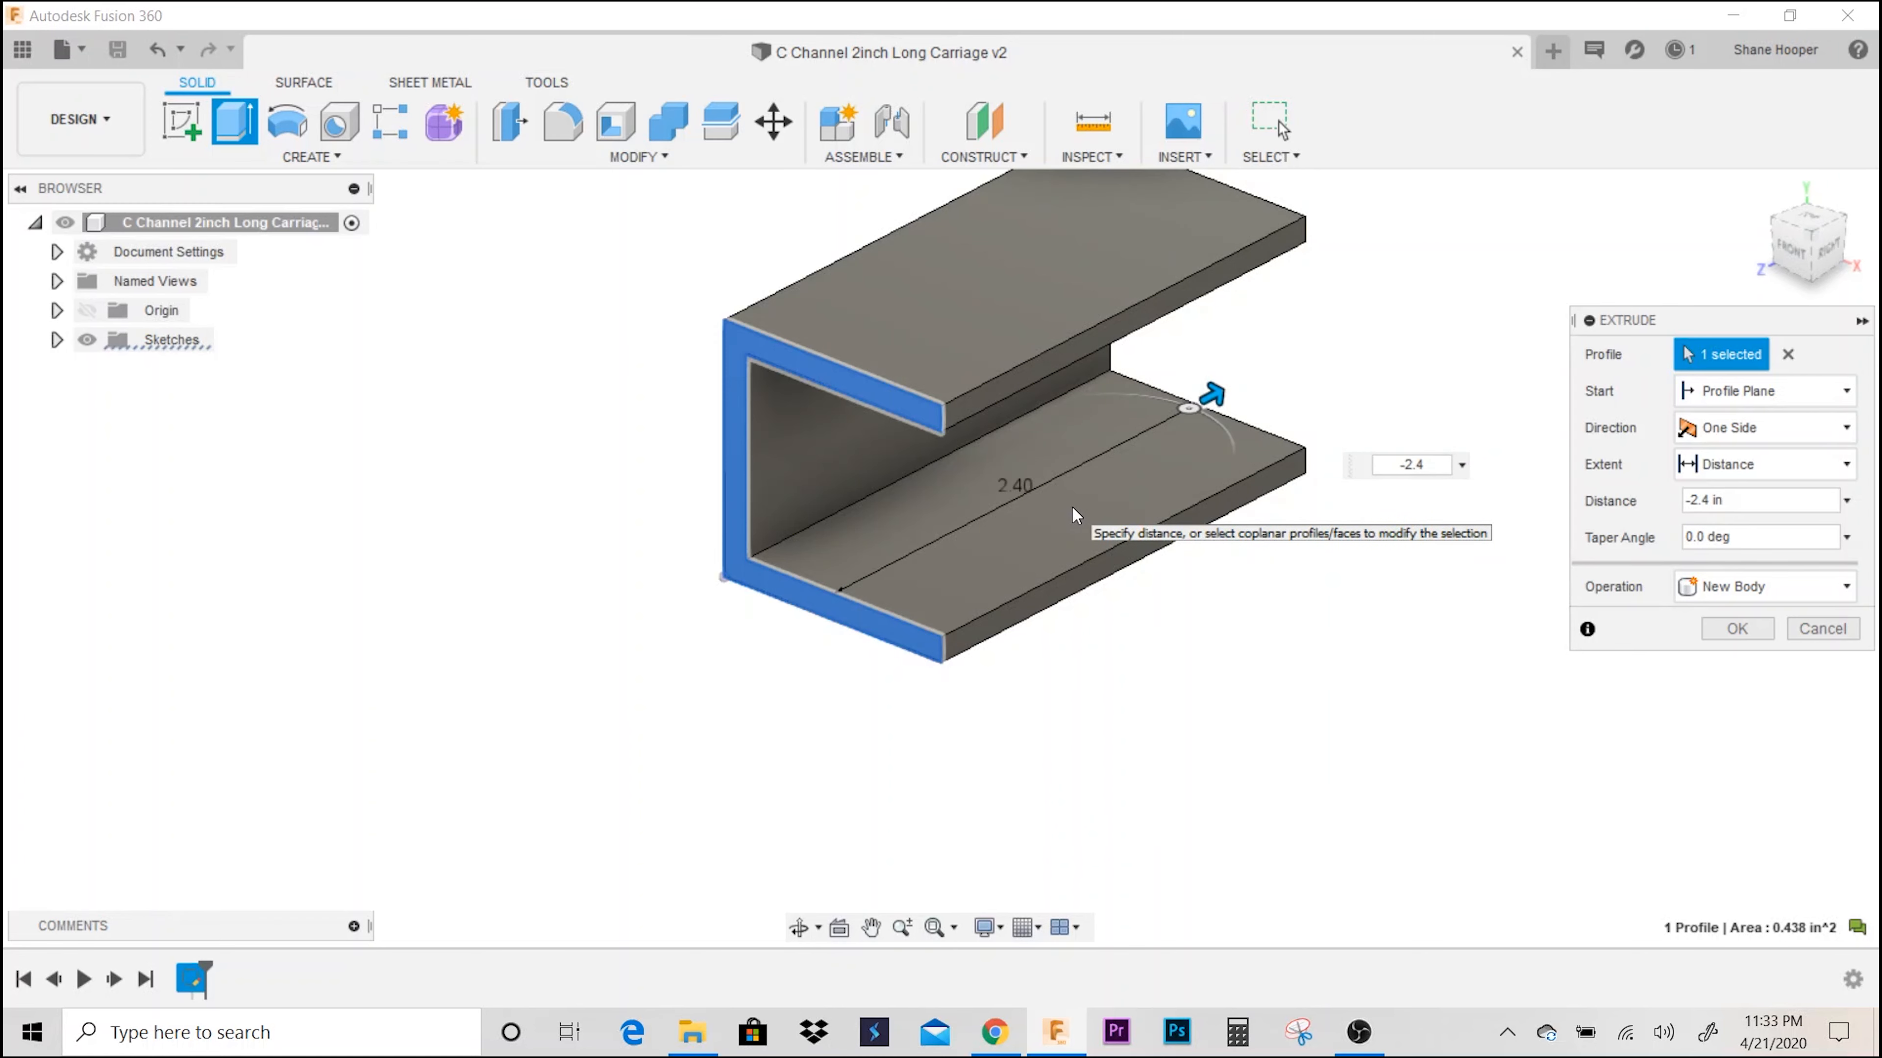
{"action": "key", "text": "Return"}
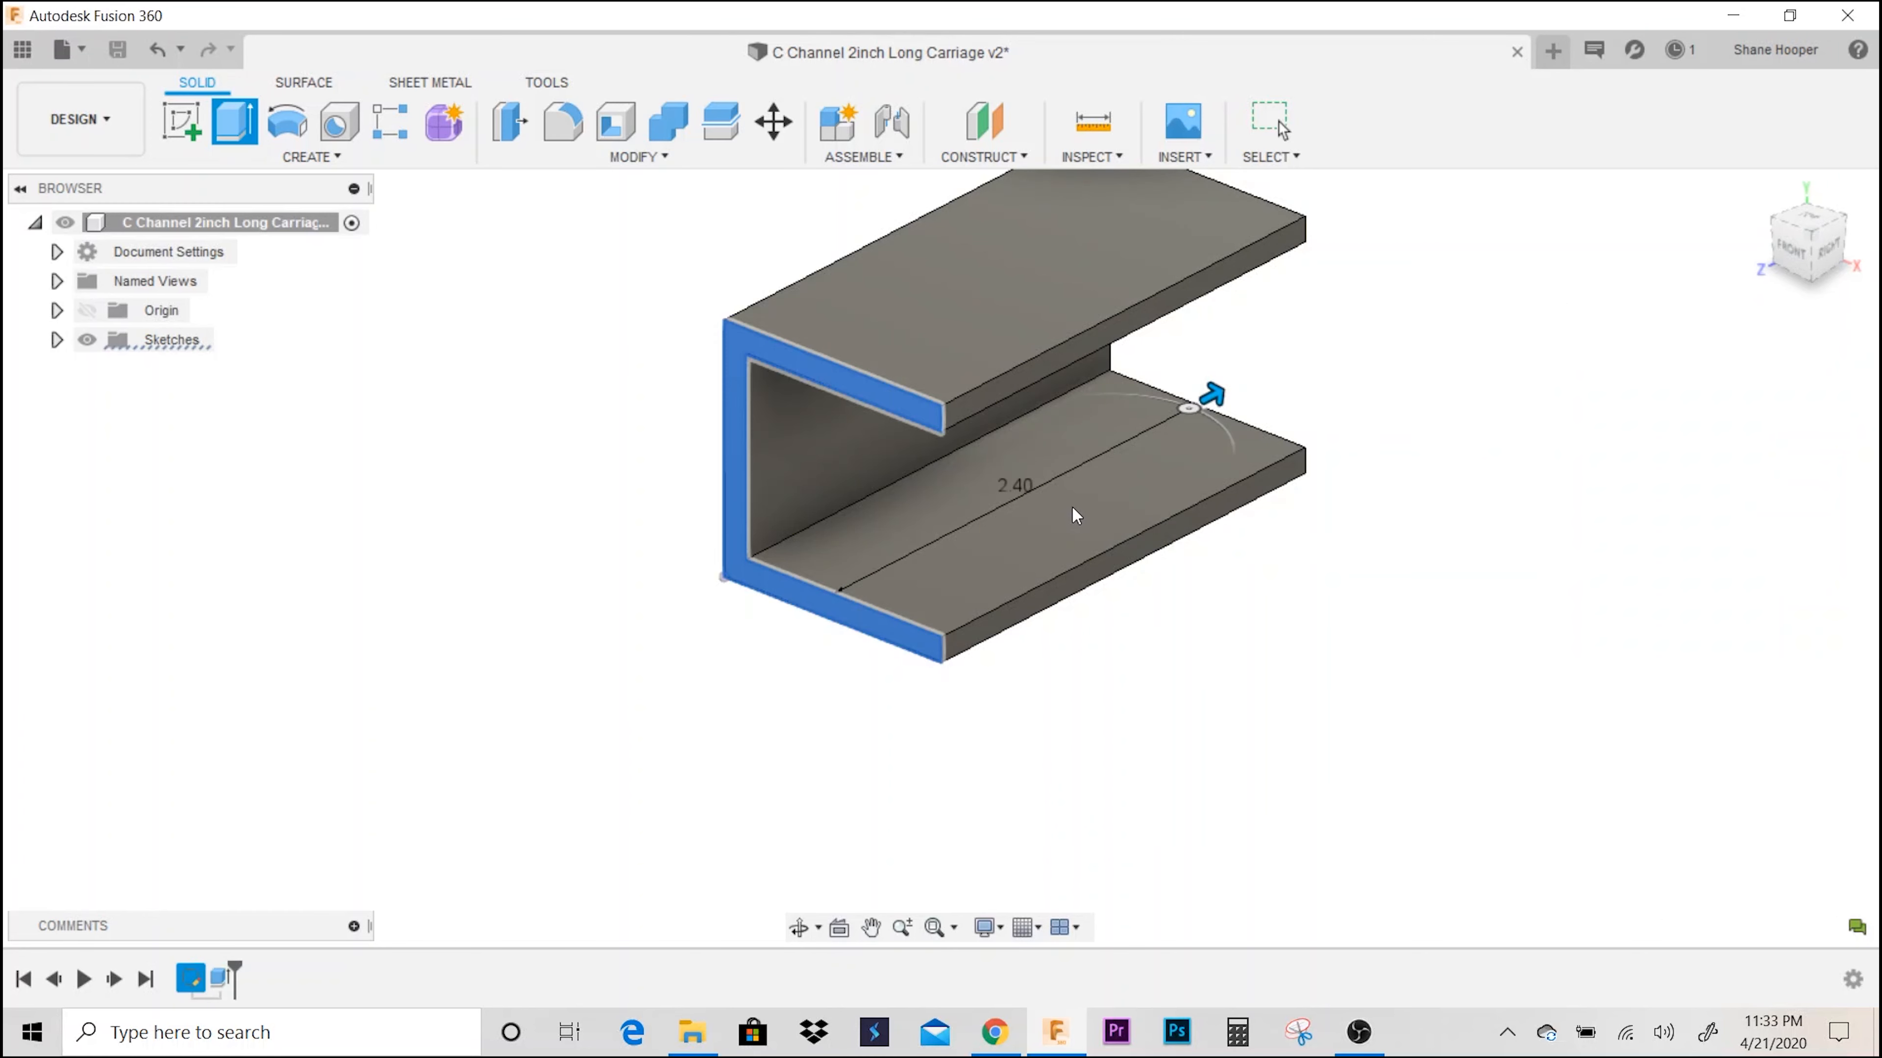
- Start a new sketch on the top face of the C channel and look at it from above
{"action": "middle_click_drag", "start_coordinate": [1263, 526], "coordinate": [1194, 630]}
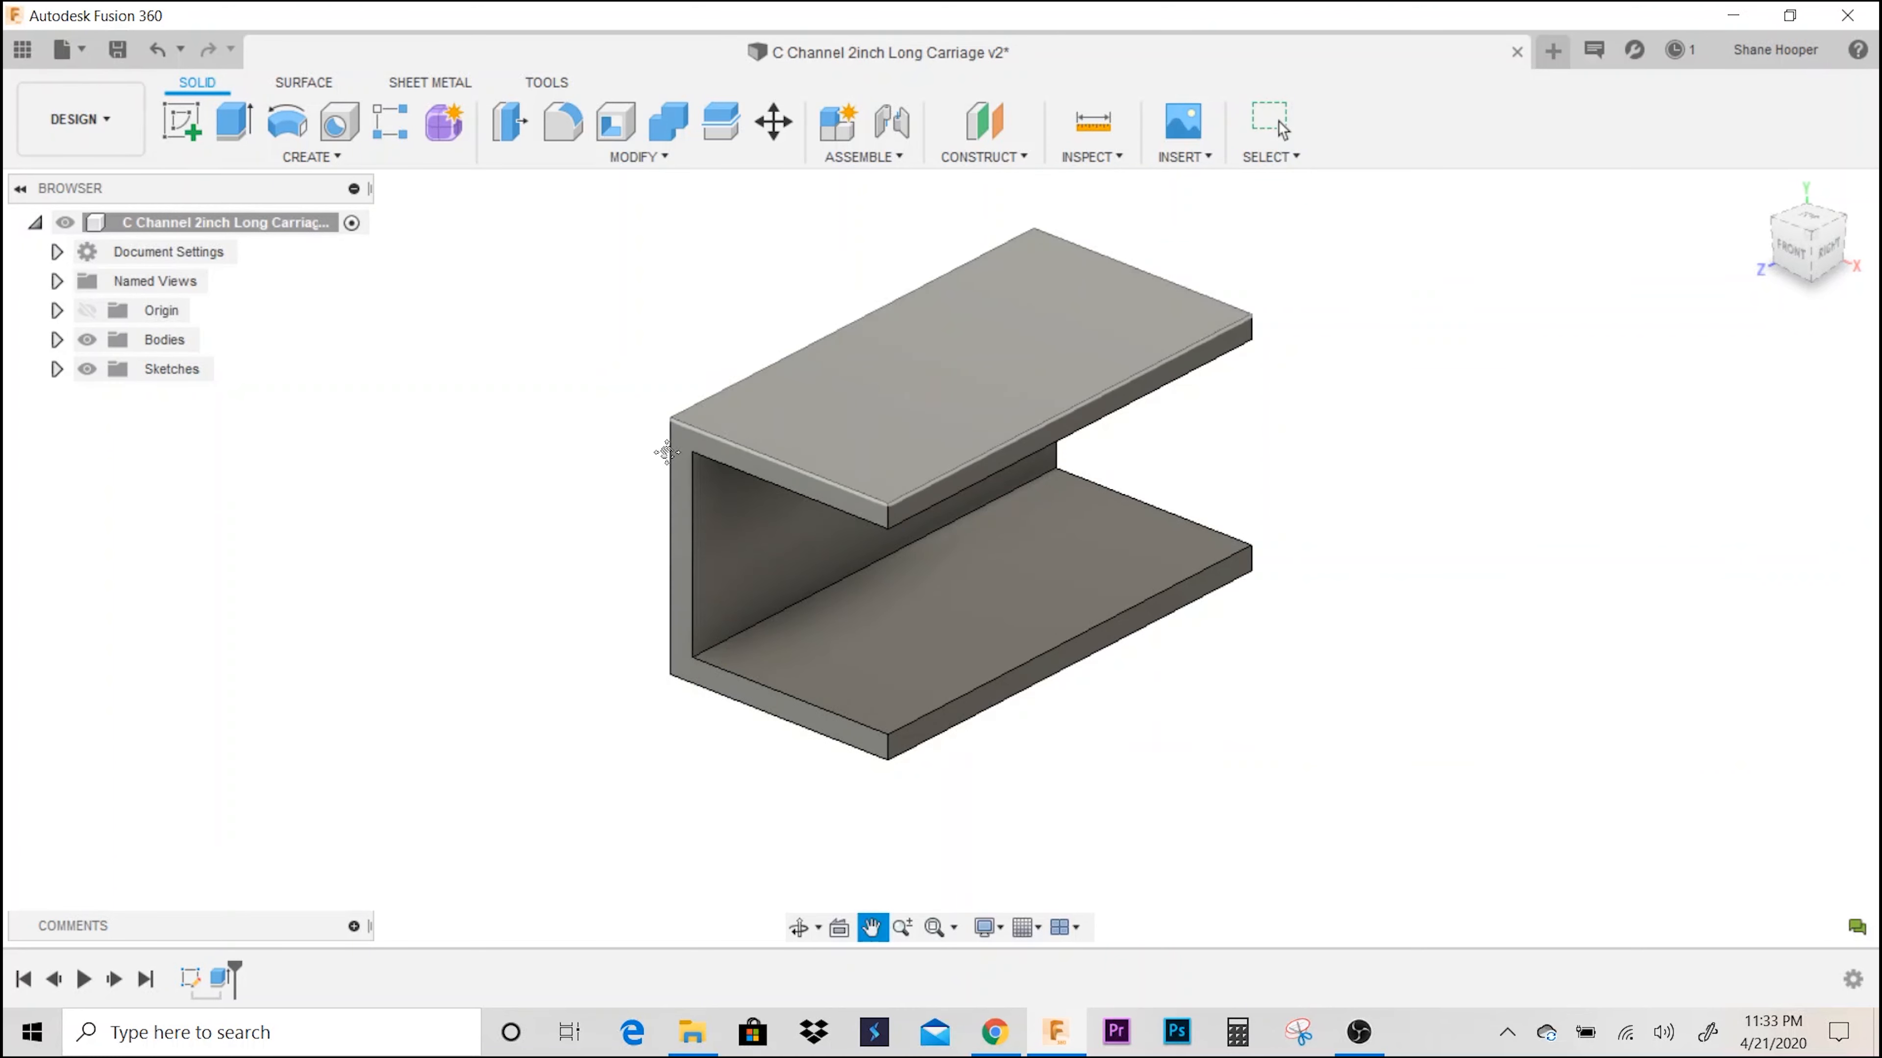
{"action": "left_click", "coordinate": [181, 122]}
{"action": "left_click", "coordinate": [530, 749]}
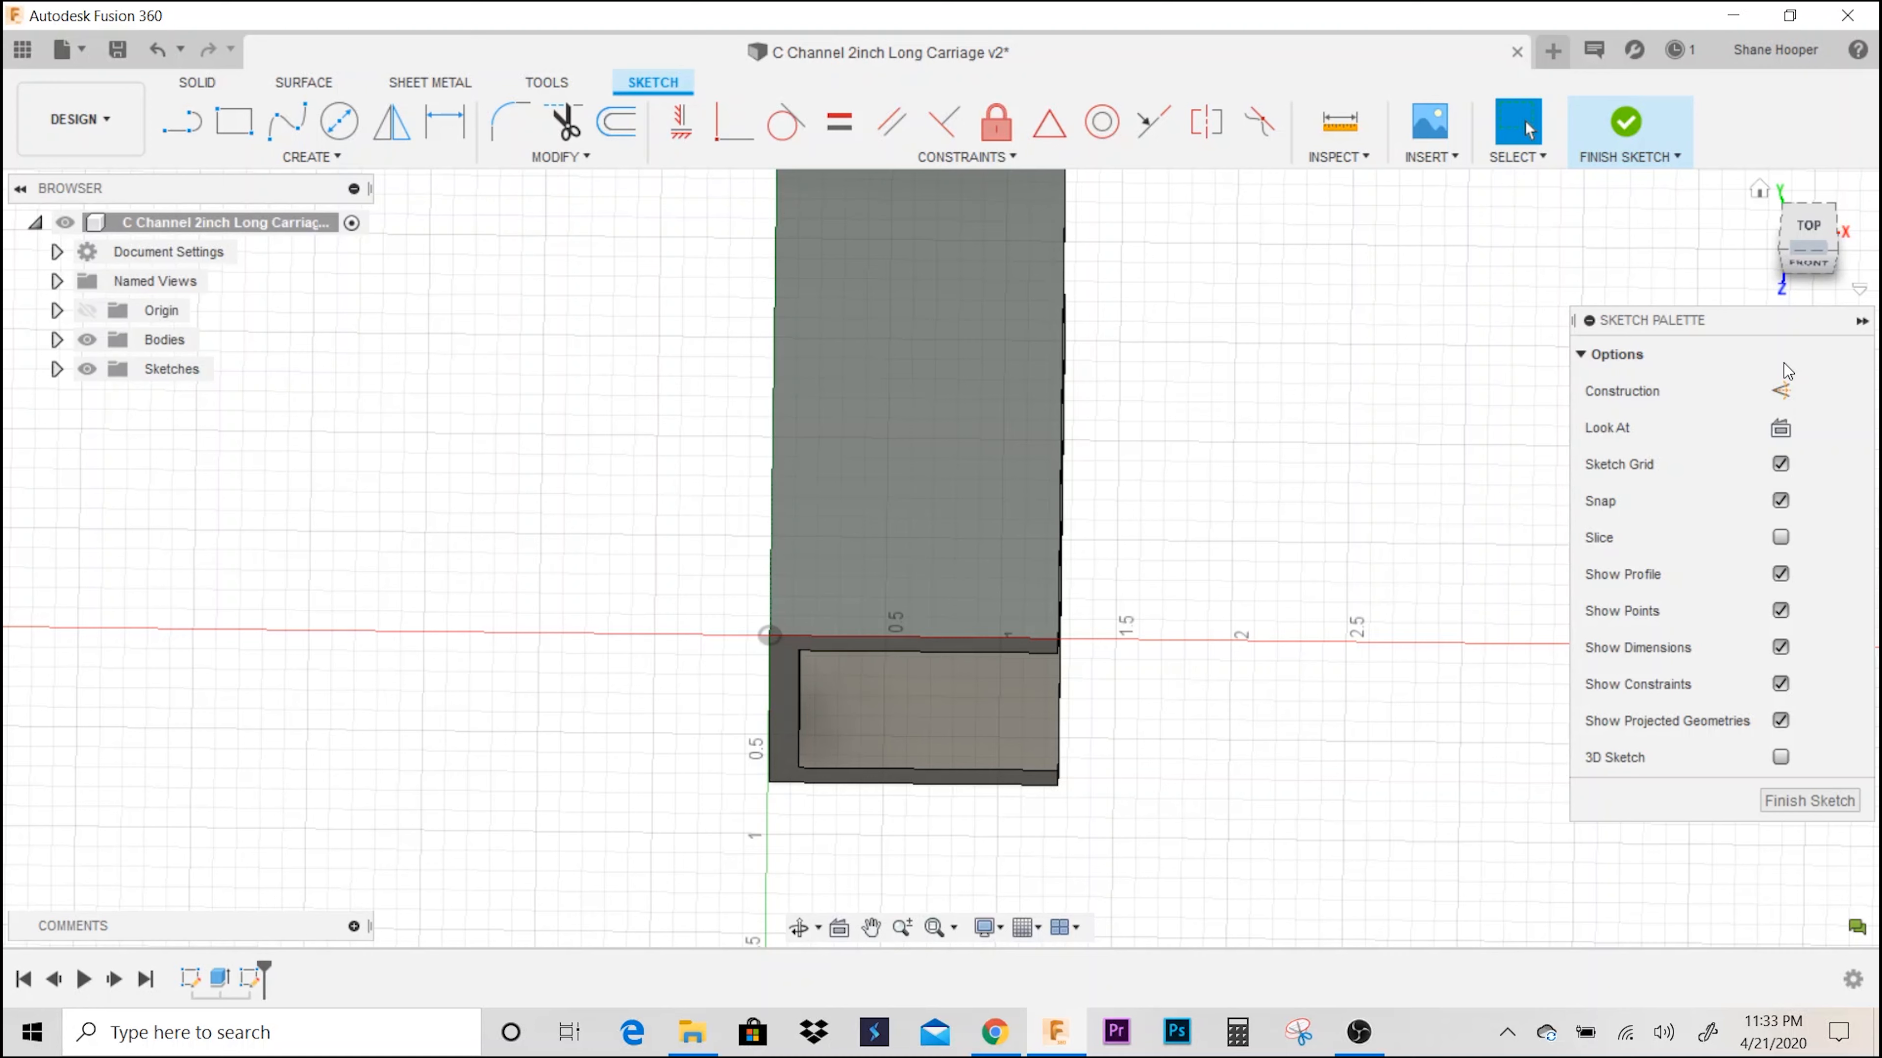
{"action": "left_click", "coordinate": [1819, 232]}
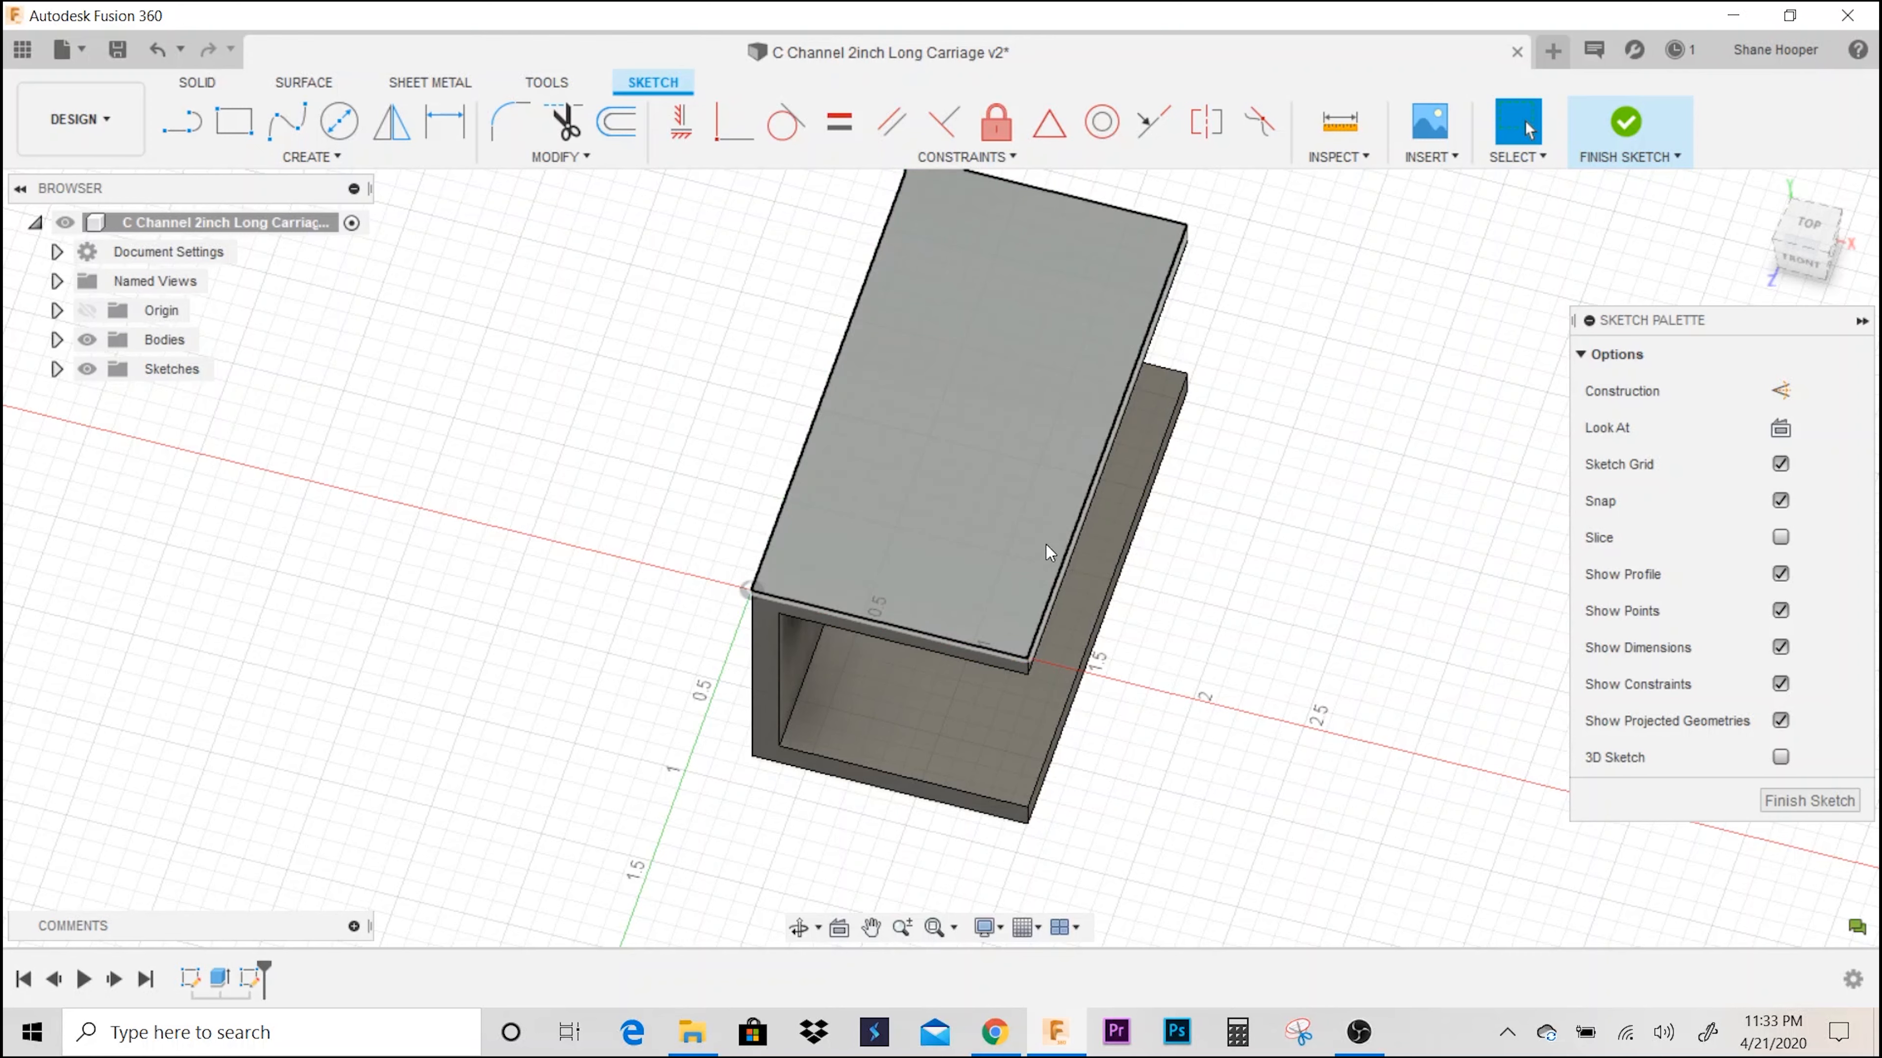
{"action": "left_click", "coordinate": [1065, 525]}
{"action": "left_click", "coordinate": [1086, 502]}
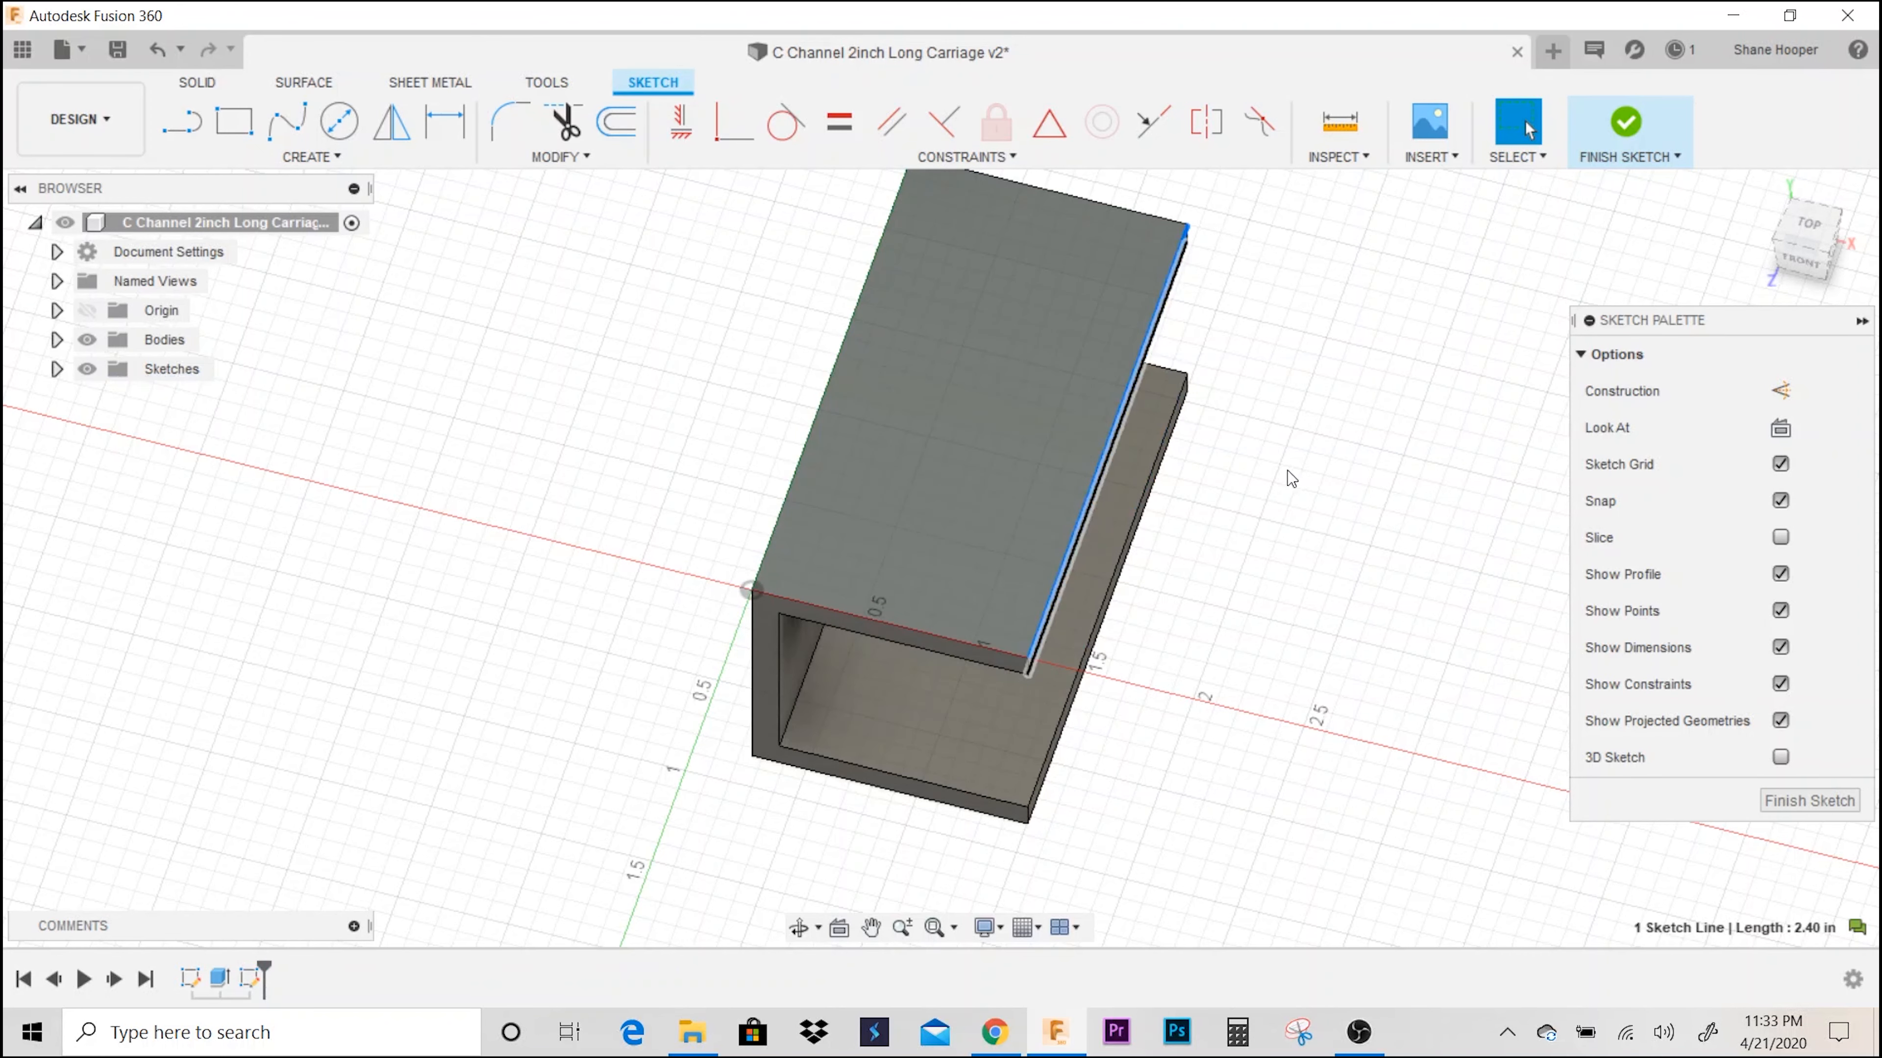
{"action": "middle_click_drag", "start_coordinate": [1385, 433], "coordinate": [1391, 386]}
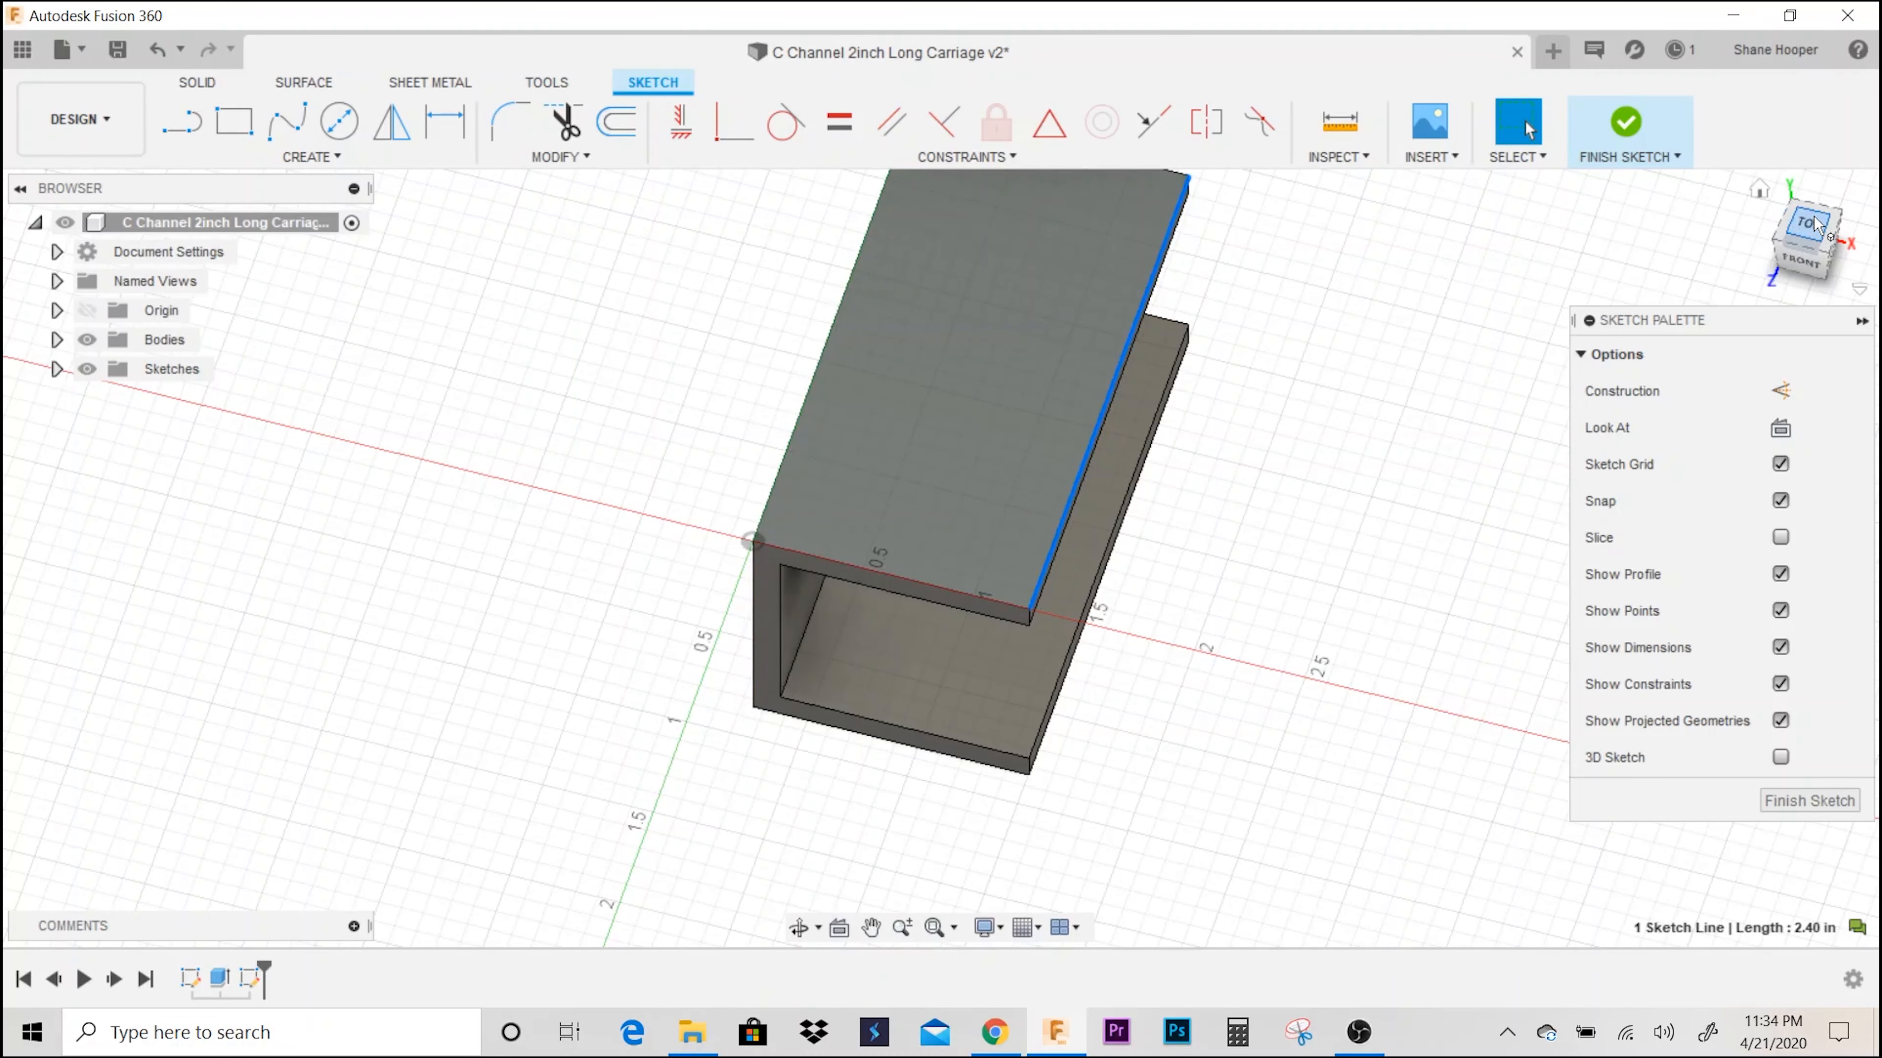
{"action": "left_click", "coordinate": [1814, 224]}
{"action": "left_click", "coordinate": [1833, 187]}
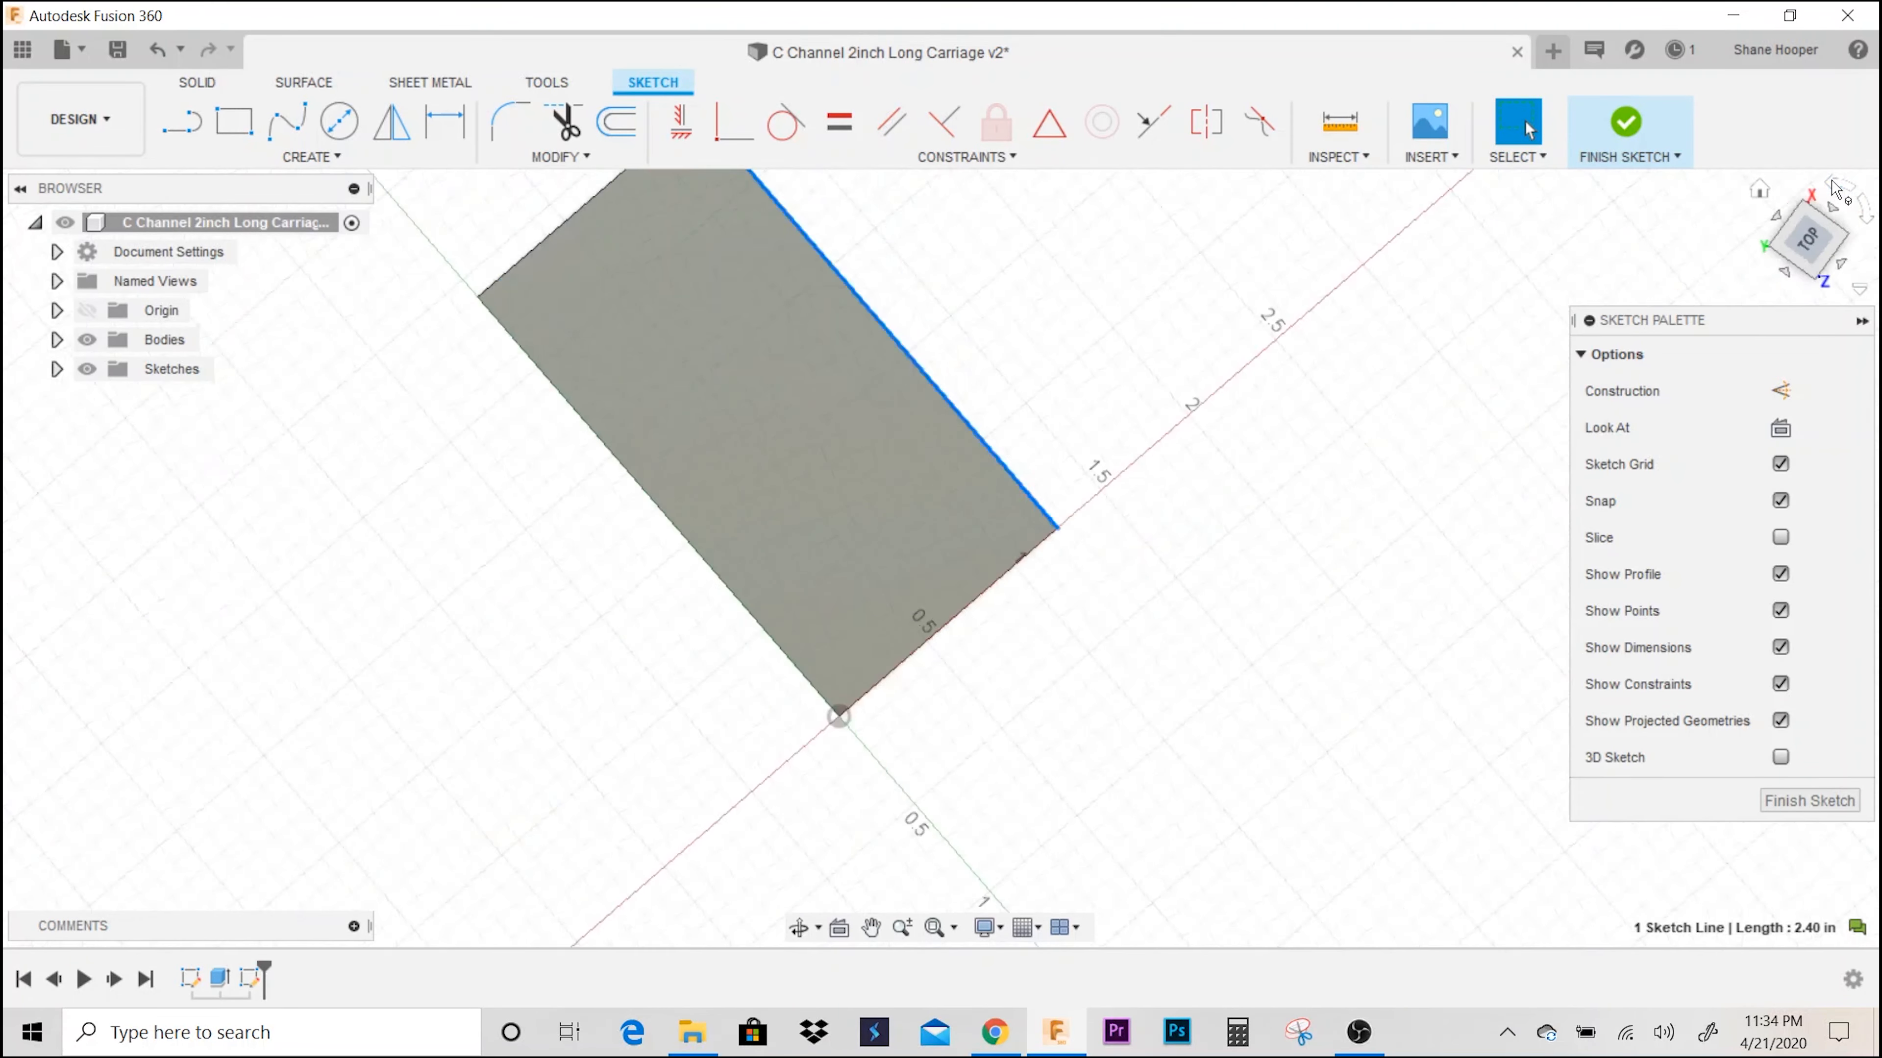
- Square up the view of the face and sketch a 0.197 in diameter circle near its upper-left corner
{"action": "left_click", "coordinate": [1832, 186]}
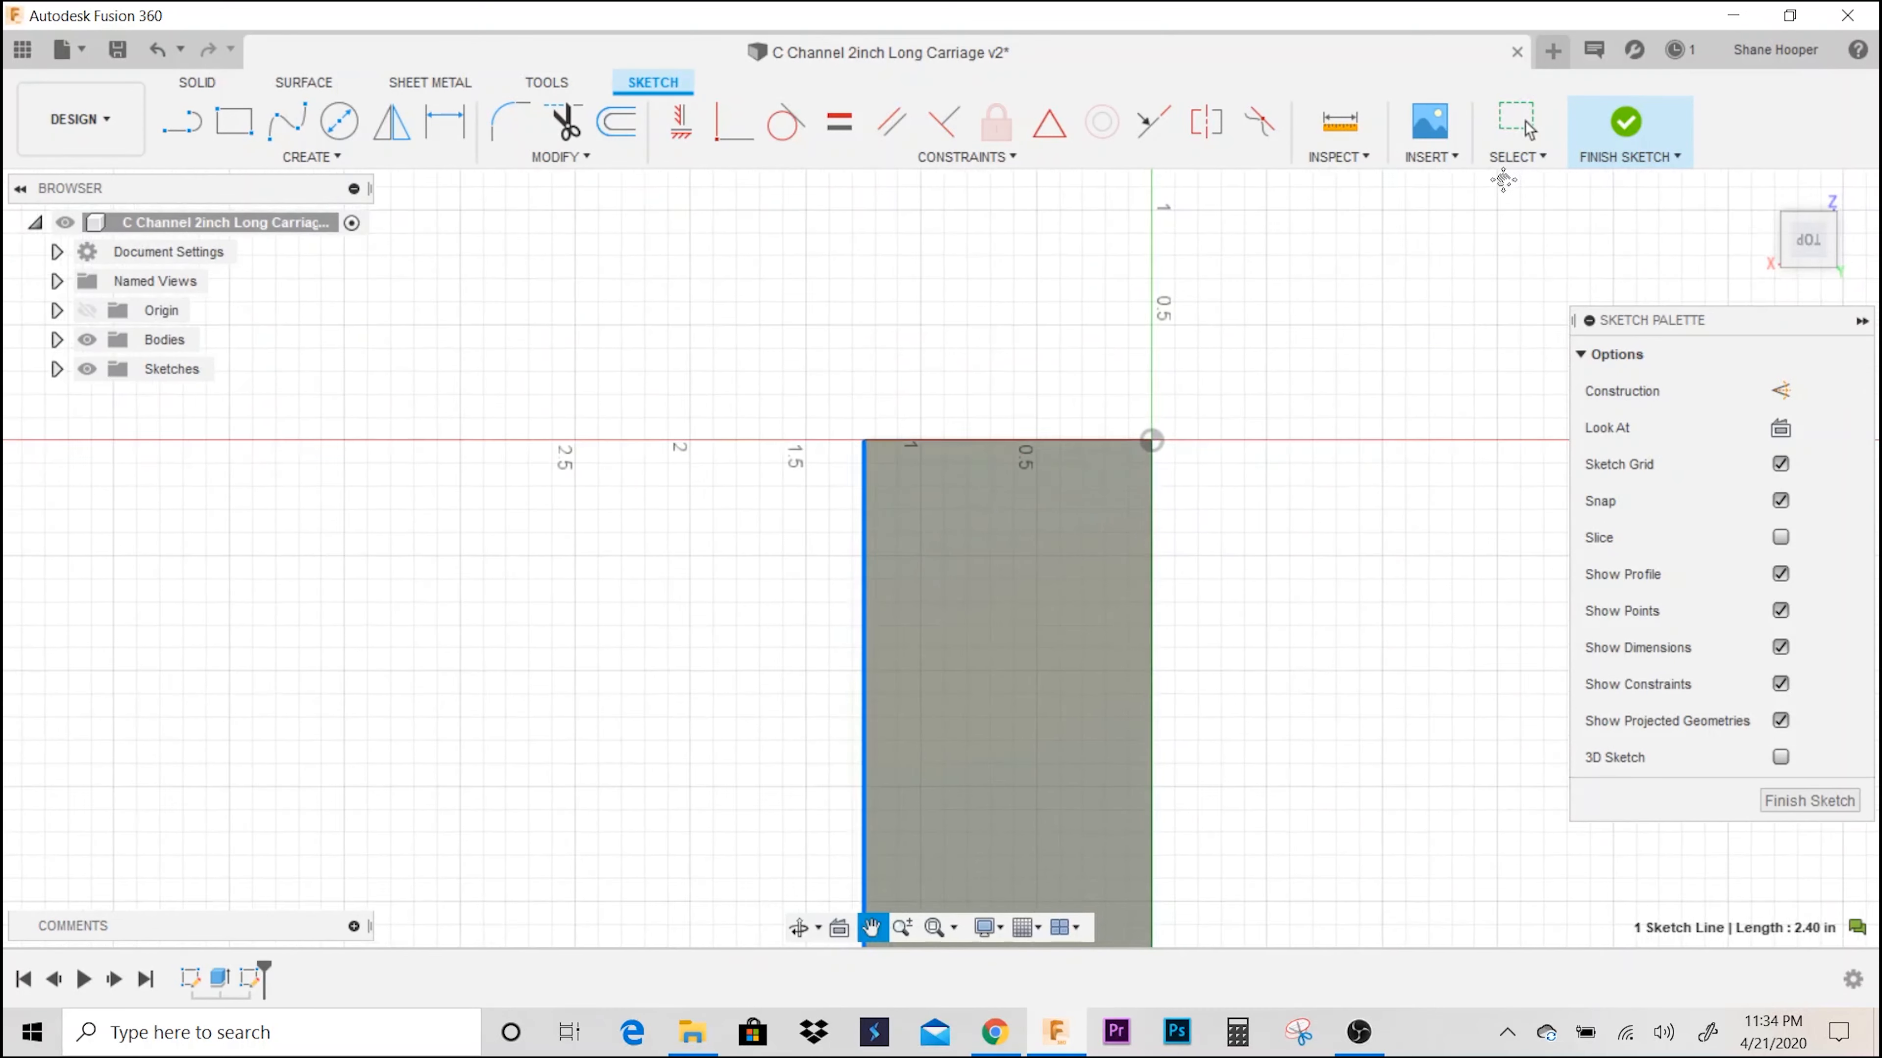
{"action": "middle_click_drag", "start_coordinate": [1503, 179], "coordinate": [1485, 78]}
{"action": "left_click_drag", "start_coordinate": [1808, 243], "coordinate": [1794, 179]}
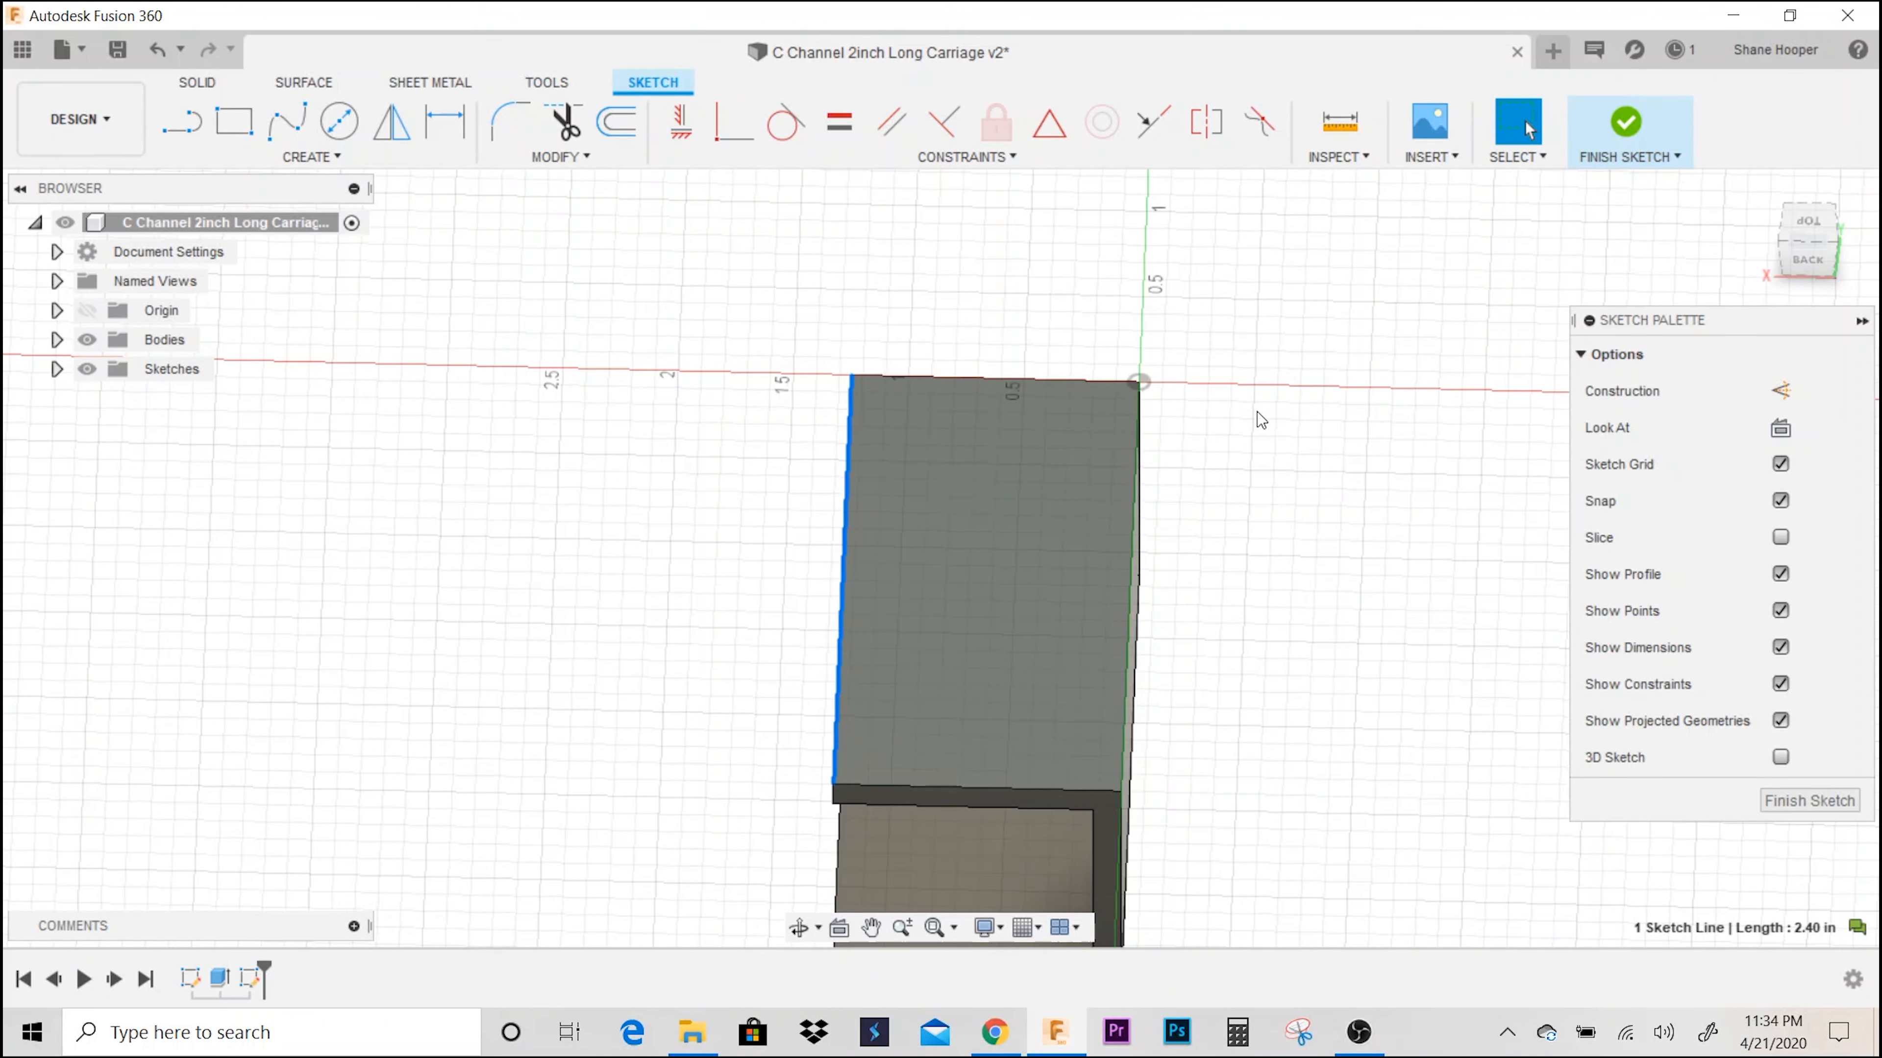
{"action": "scroll", "coordinate": [1254, 415], "scroll_direction": "down", "scroll_amount": 1}
{"action": "mouse_move", "coordinate": [1150, 463]}
{"action": "middle_mouse_down"}
{"action": "mouse_move", "coordinate": [1121, 420]}
{"action": "mouse_move", "coordinate": [1110, 474]}
{"action": "mouse_move", "coordinate": [1061, 376]}
{"action": "mouse_move", "coordinate": [1066, 326]}
{"action": "mouse_move", "coordinate": [1022, 340]}
{"action": "middle_mouse_up"}
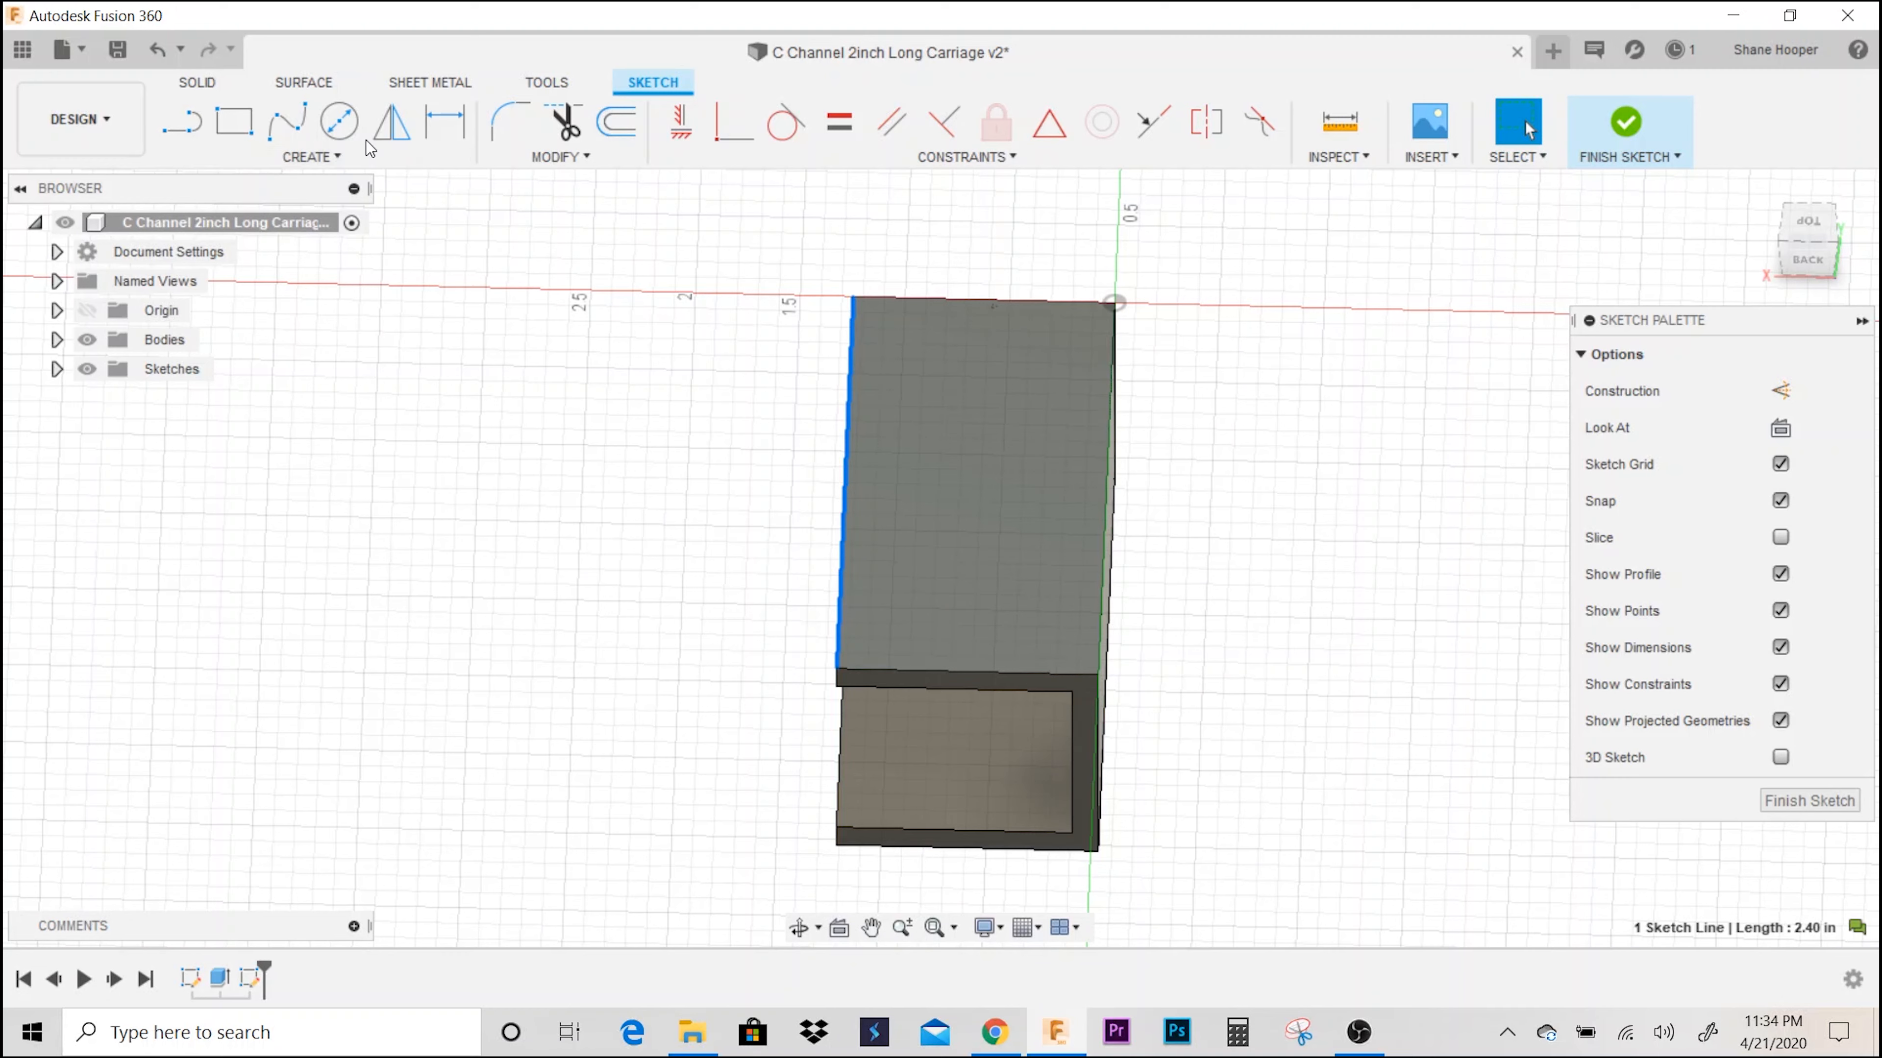
{"action": "left_click", "coordinate": [343, 128]}
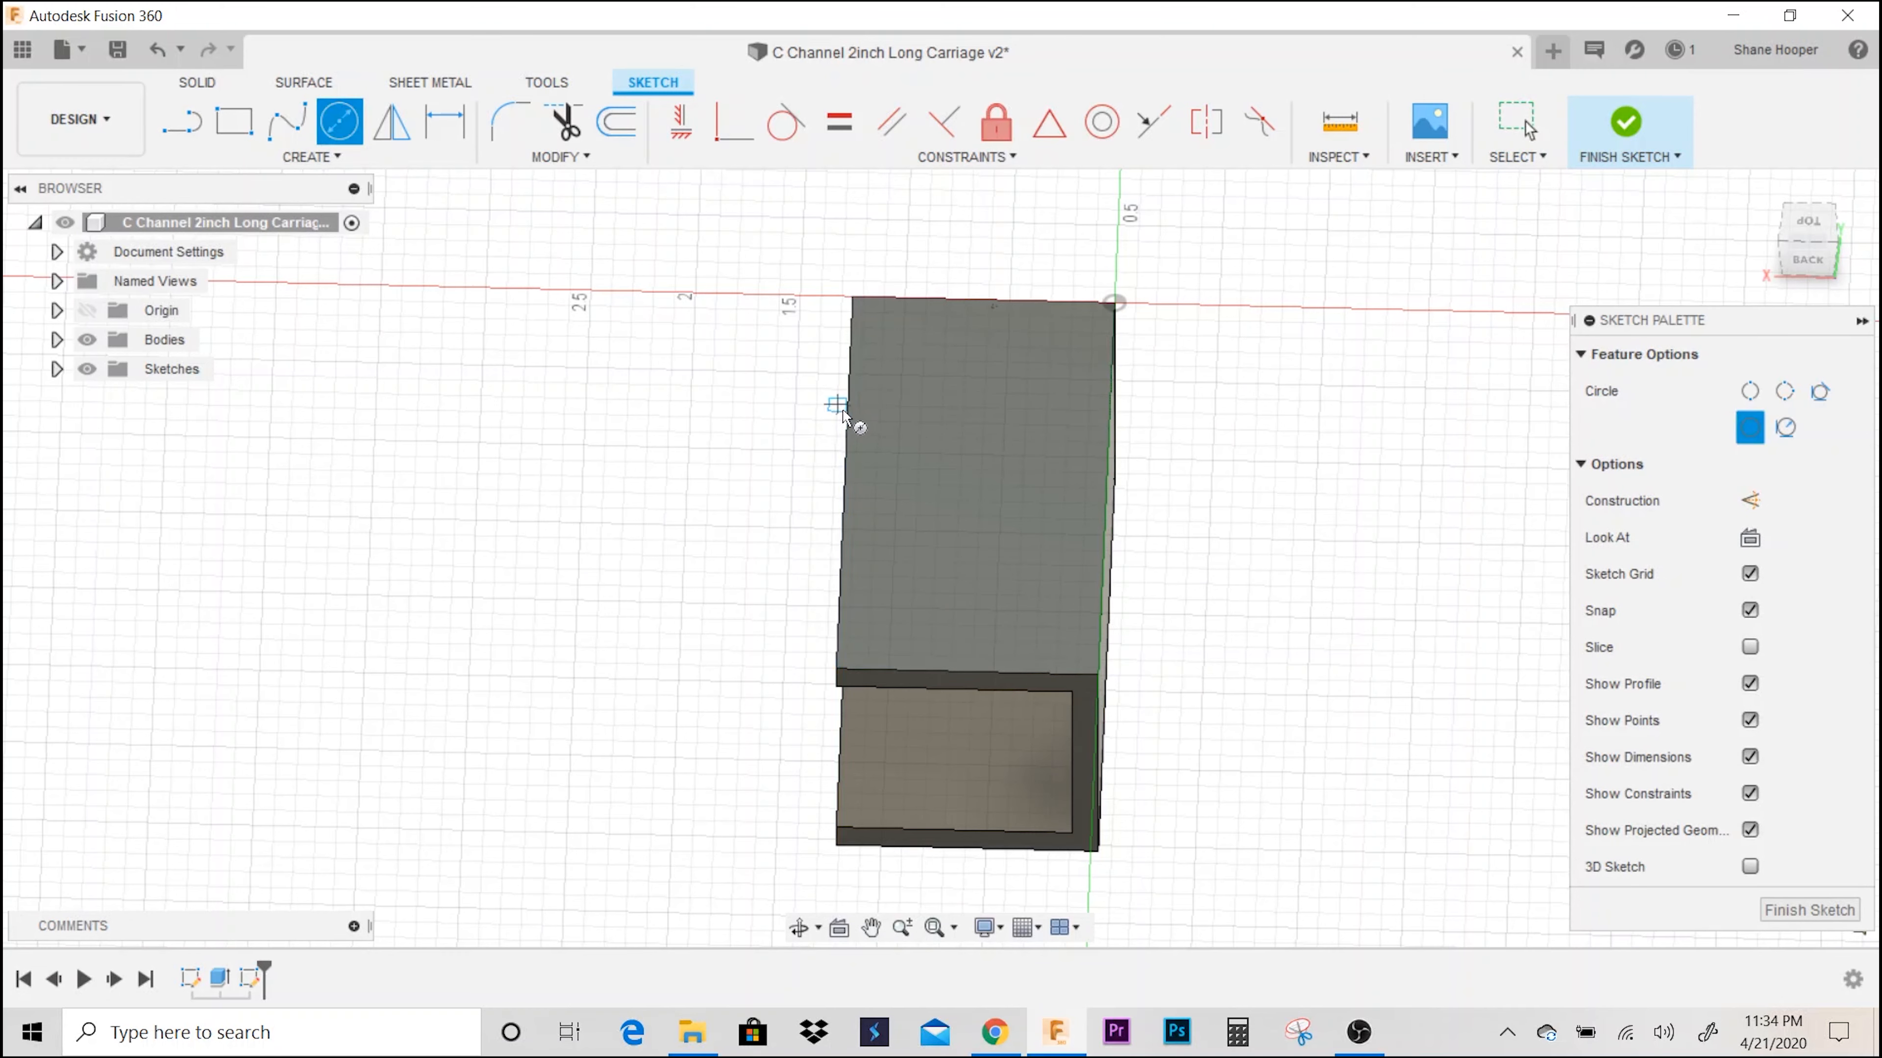
{"action": "left_click", "coordinate": [1787, 228]}
{"action": "middle_click_drag", "start_coordinate": [1193, 374], "coordinate": [1205, 437]}
{"action": "middle_click_drag", "start_coordinate": [961, 420], "coordinate": [936, 383]}
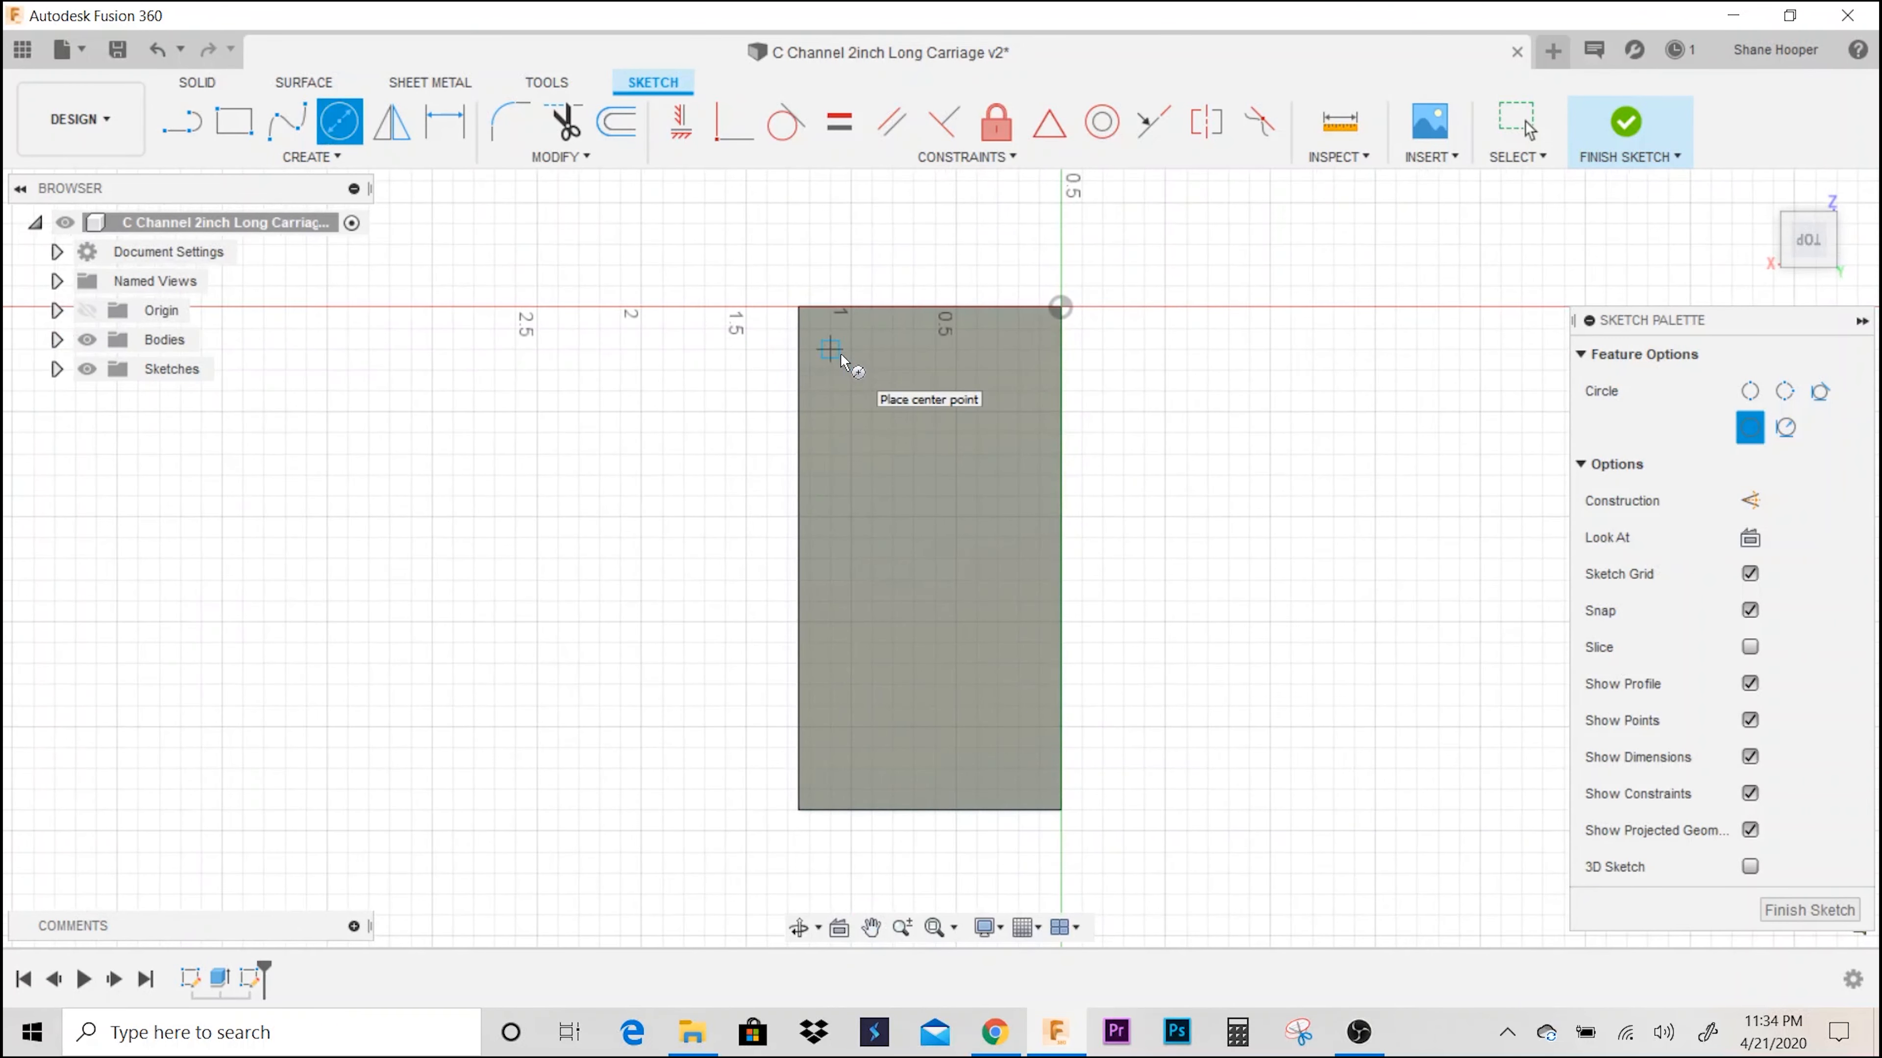
{"action": "left_click", "coordinate": [830, 349]}
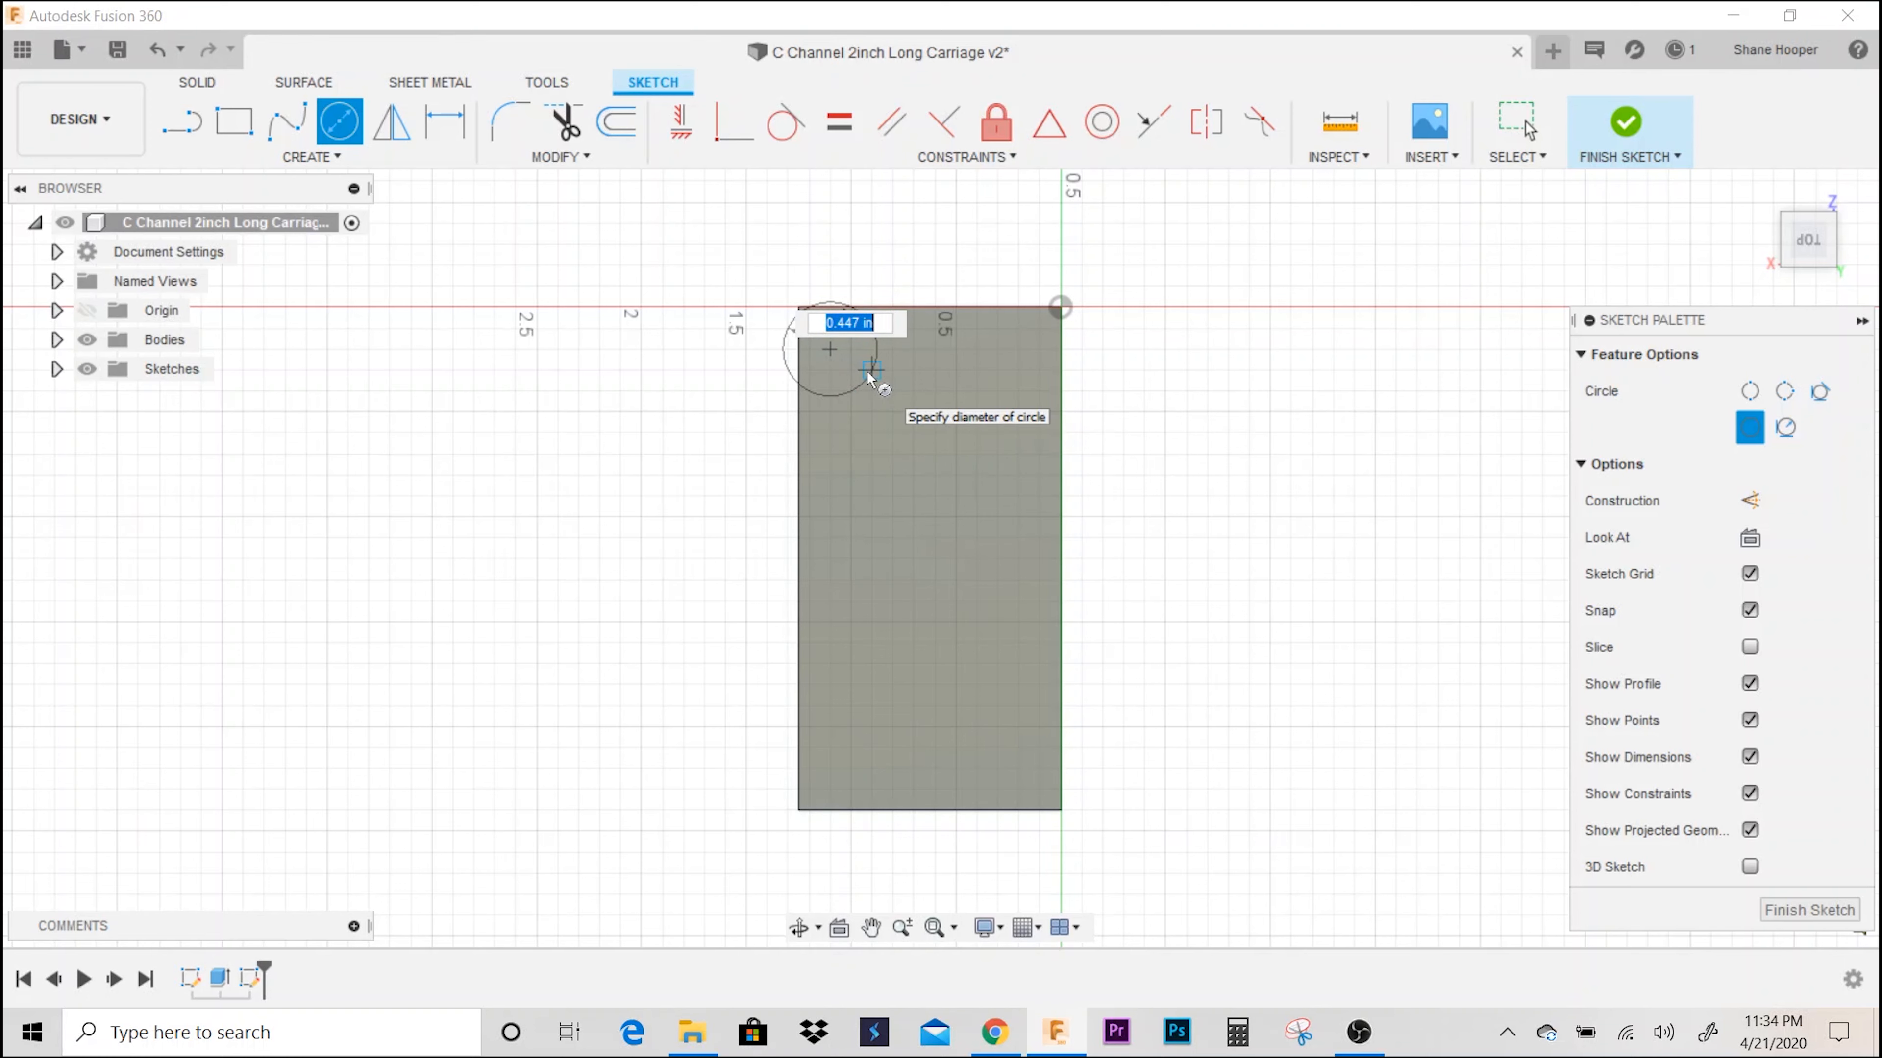
{"action": "key", "text": "BackSpace"}
{"action": "type", "text": ".197"}
{"action": "key", "text": "Return"}
{"action": "key", "text": "Escape"}
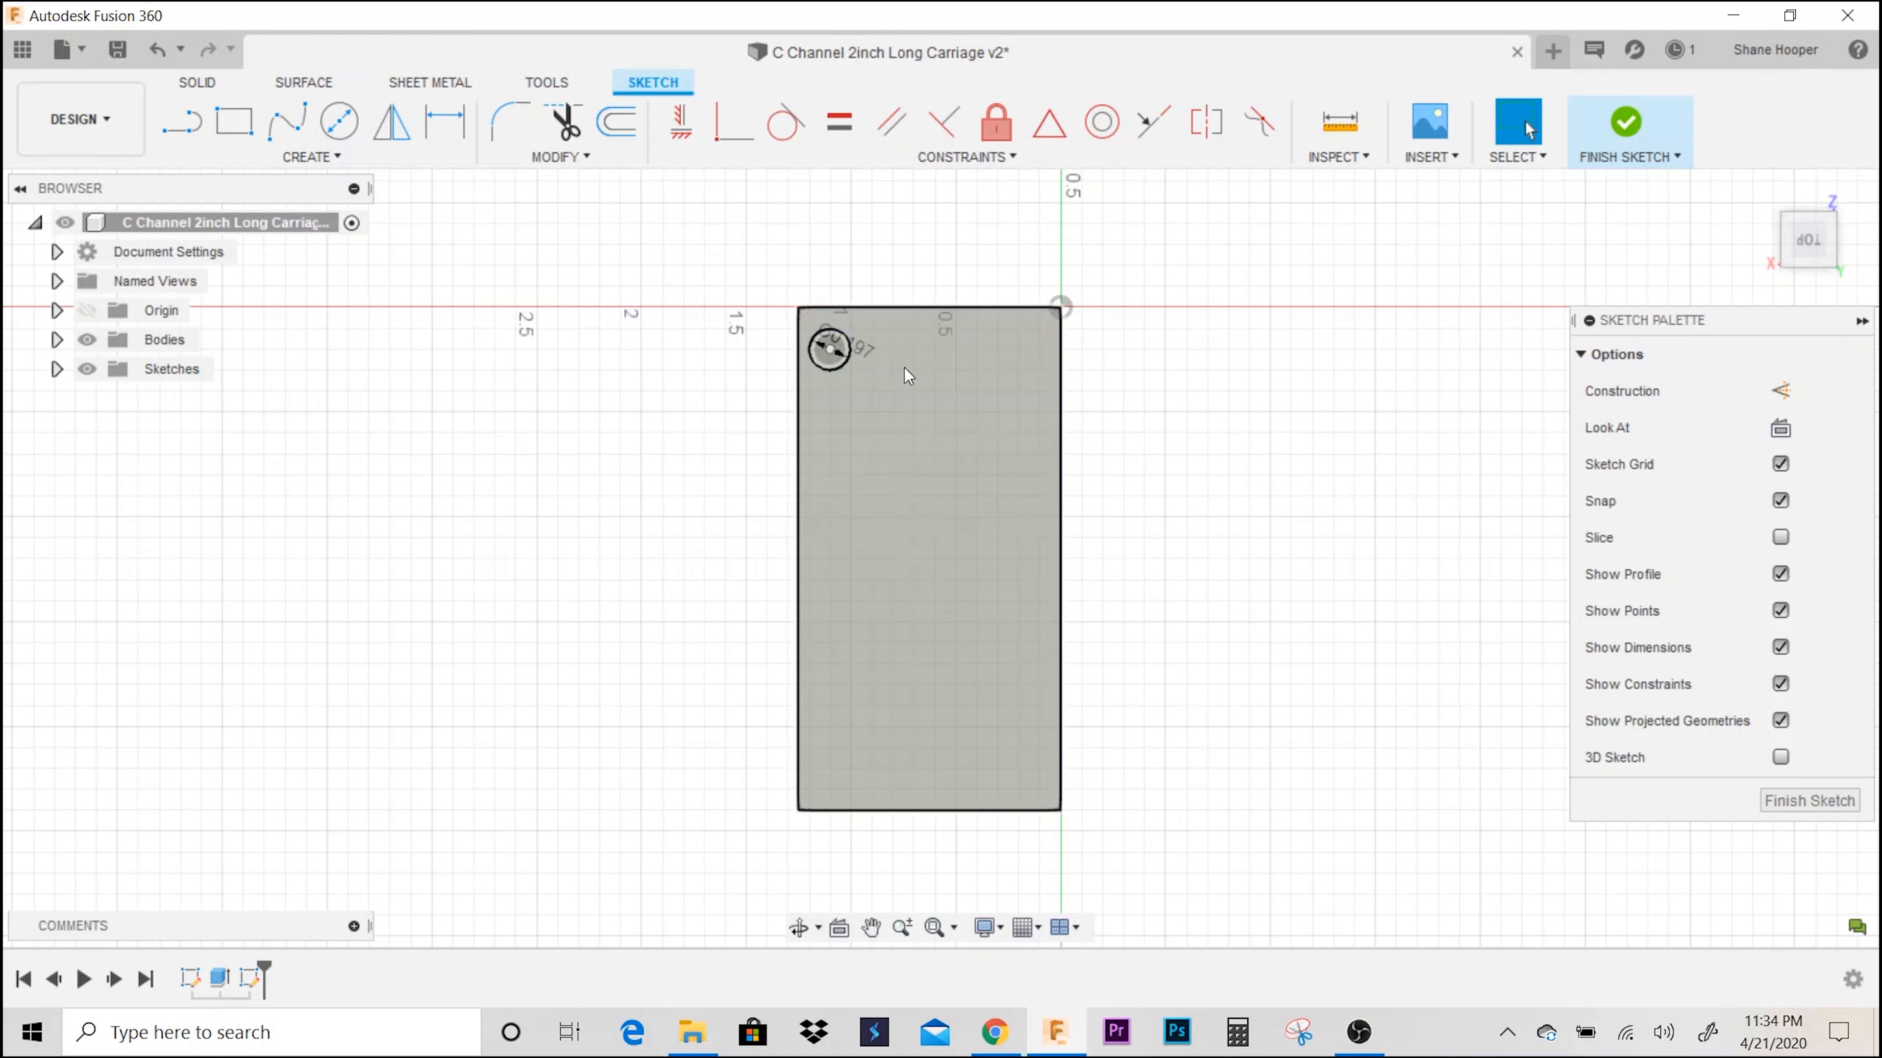
- Dimension the circle's center 0.214 in from the face's upper short edge
{"action": "key", "text": "d"}
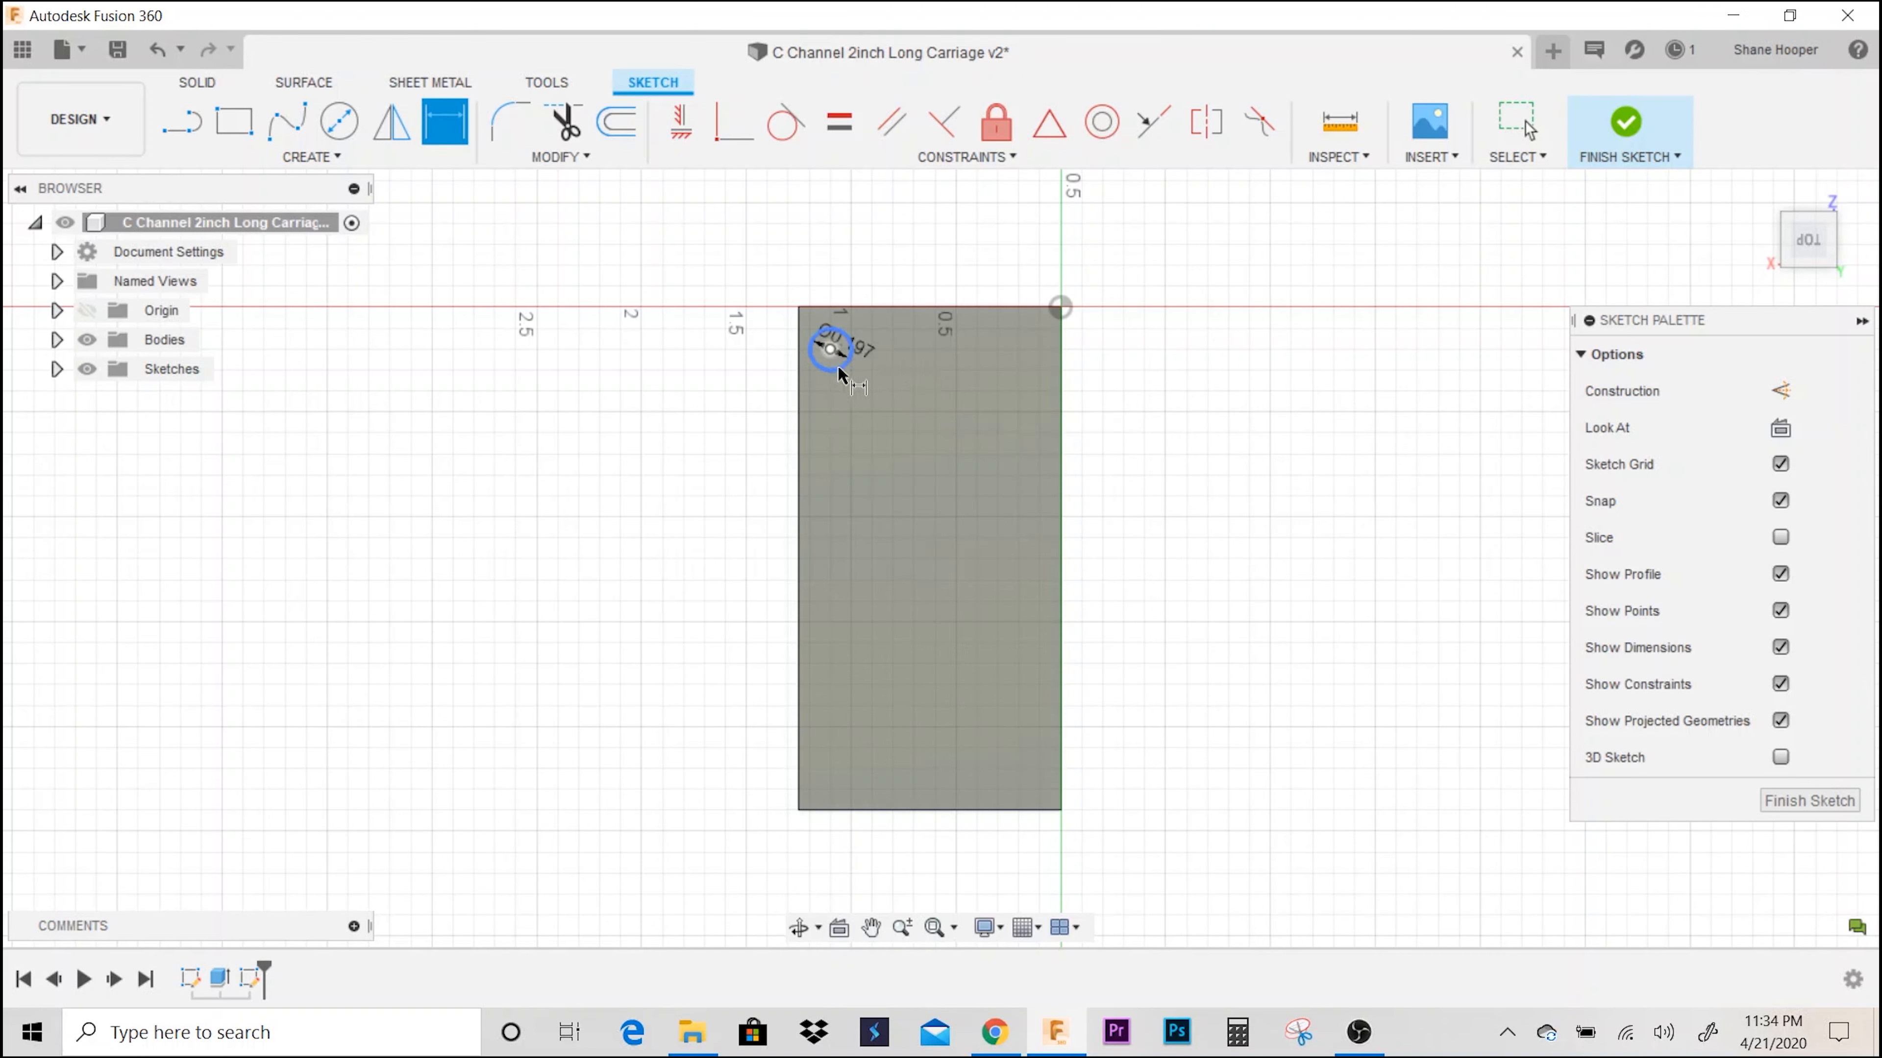
{"action": "left_click", "coordinate": [831, 350]}
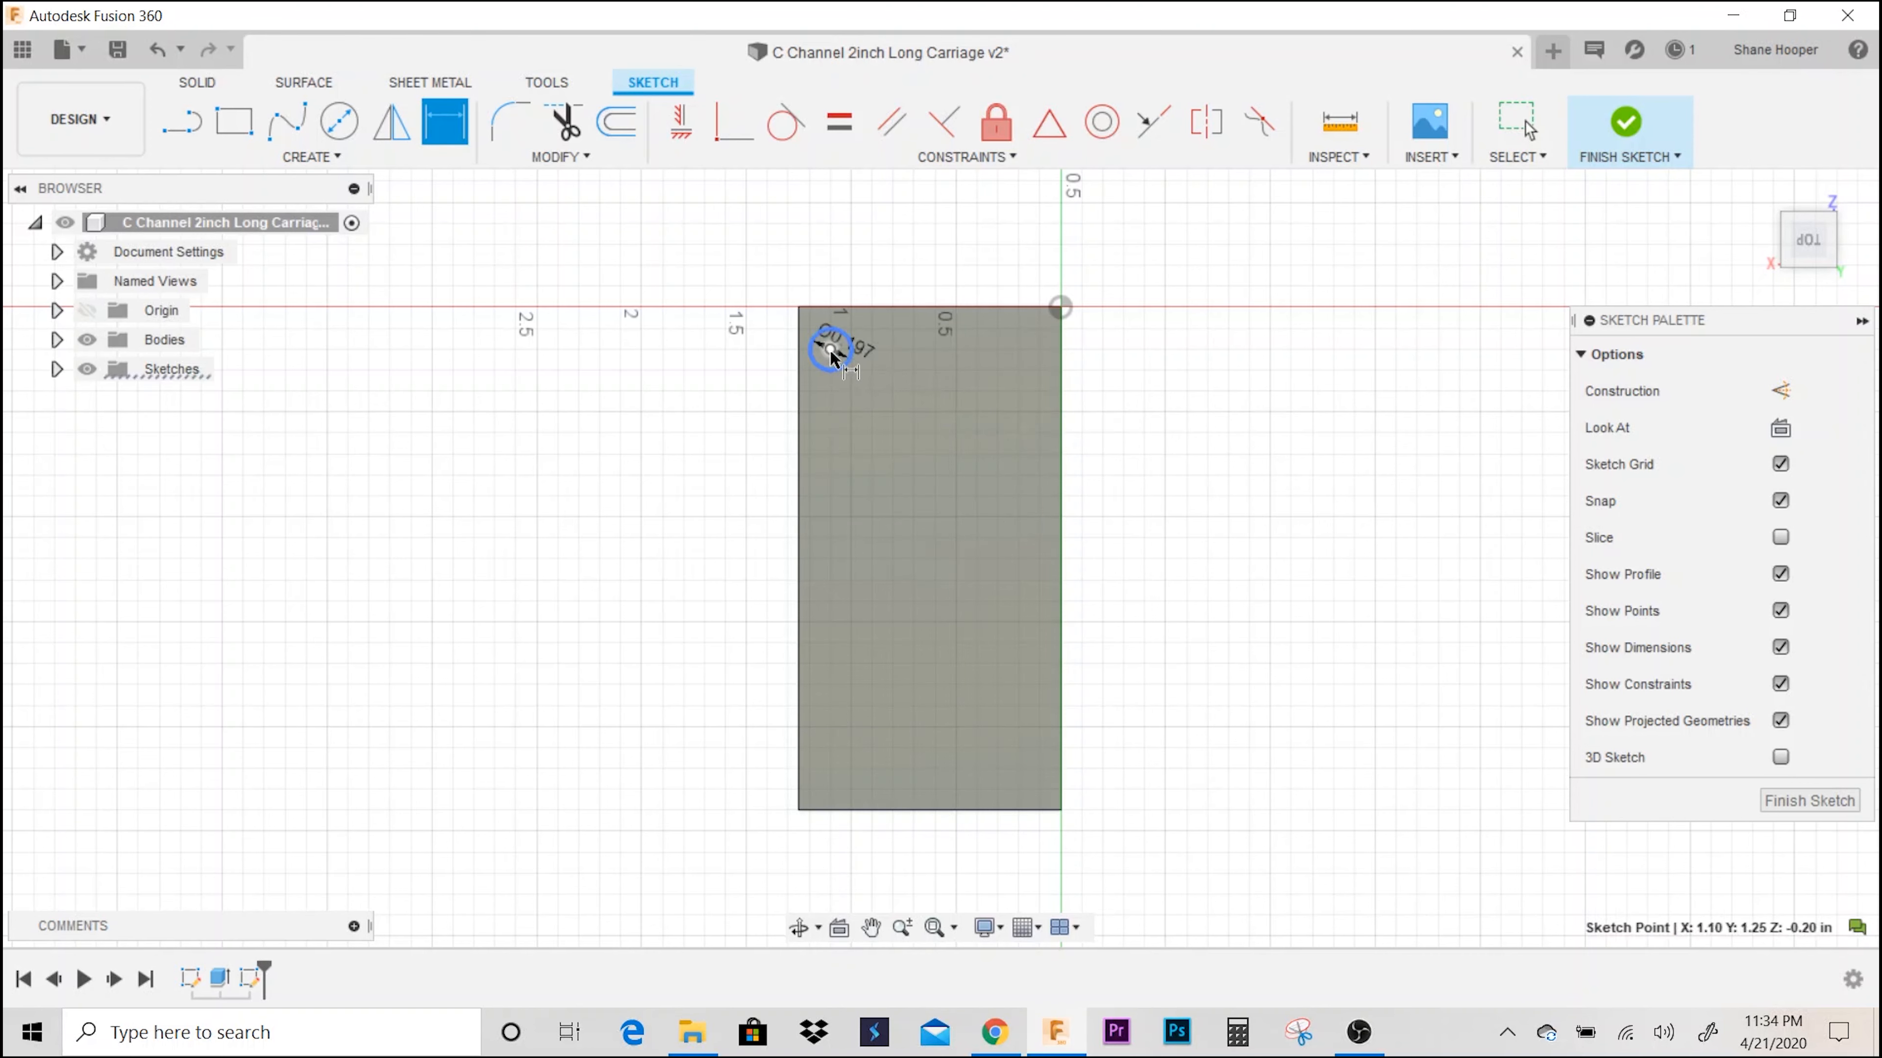
{"action": "left_click", "coordinate": [886, 310]}
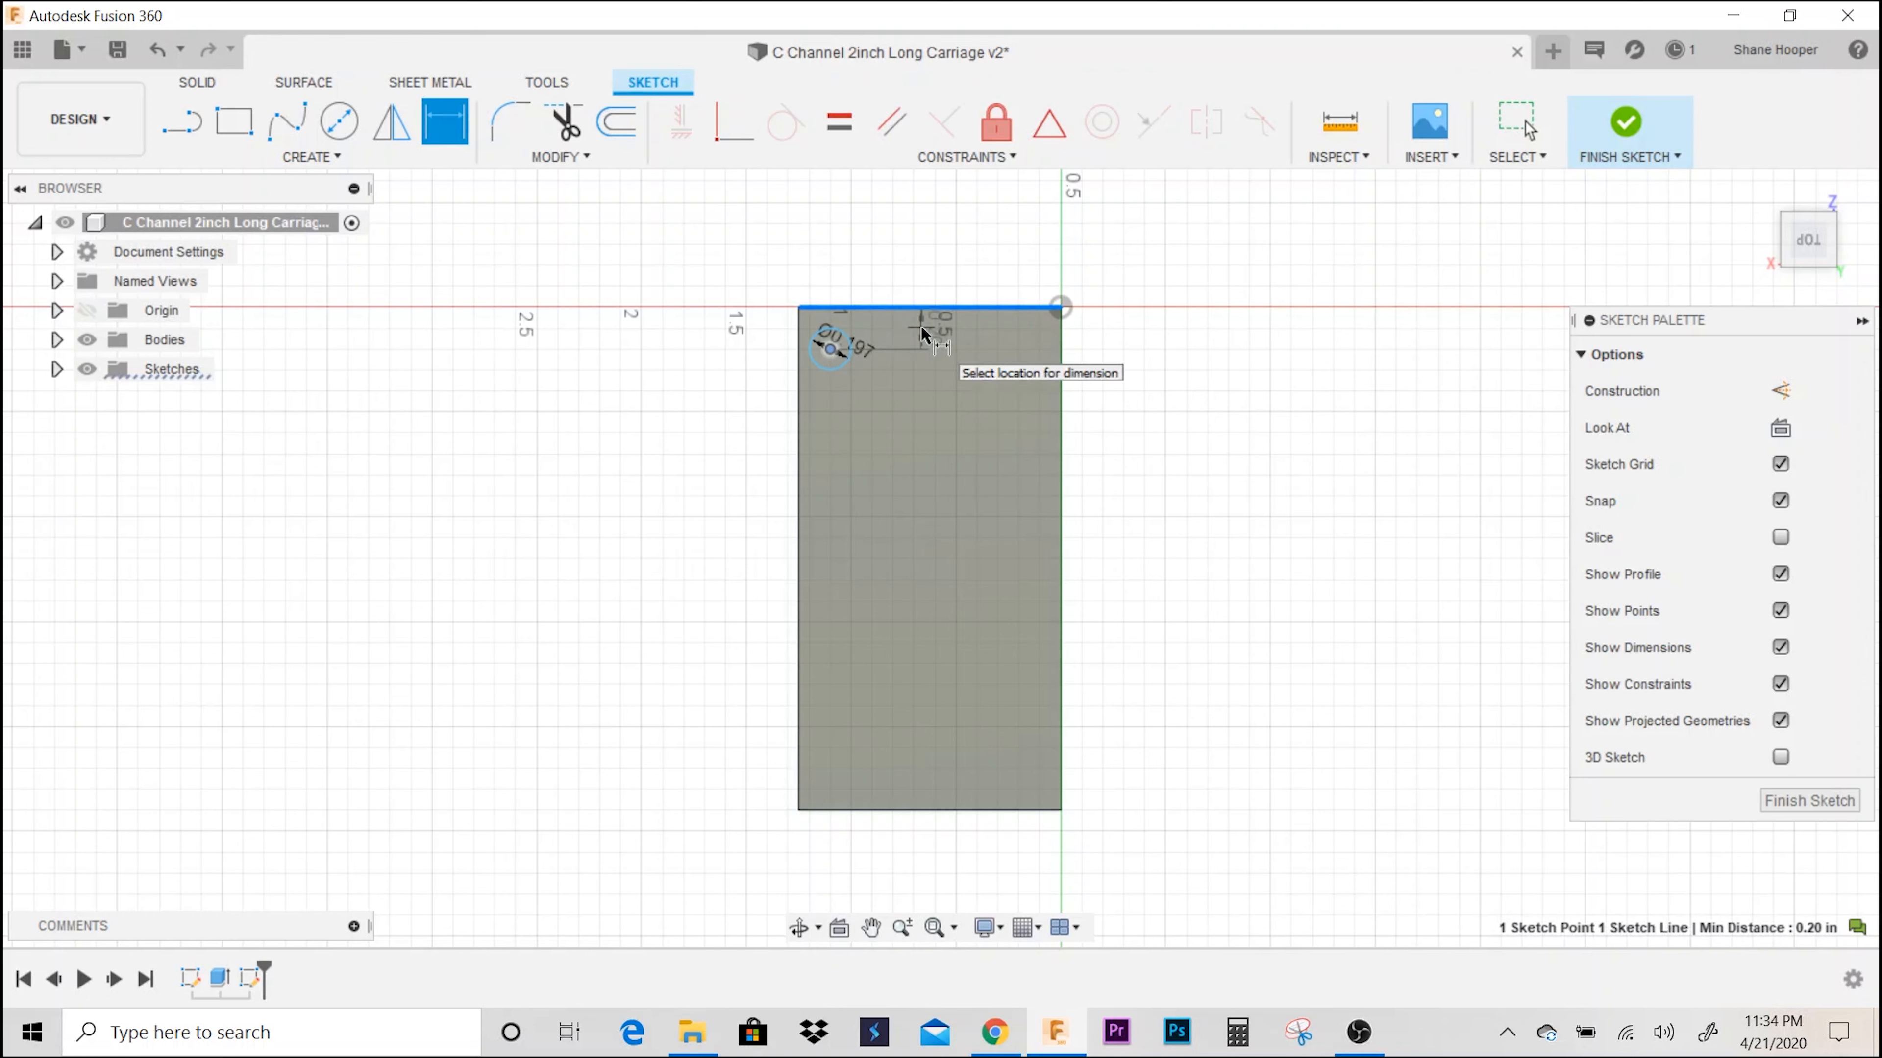
{"action": "left_click", "coordinate": [923, 335]}
{"action": "key", "text": "BackSpace"}
{"action": "type", "text": ".214"}
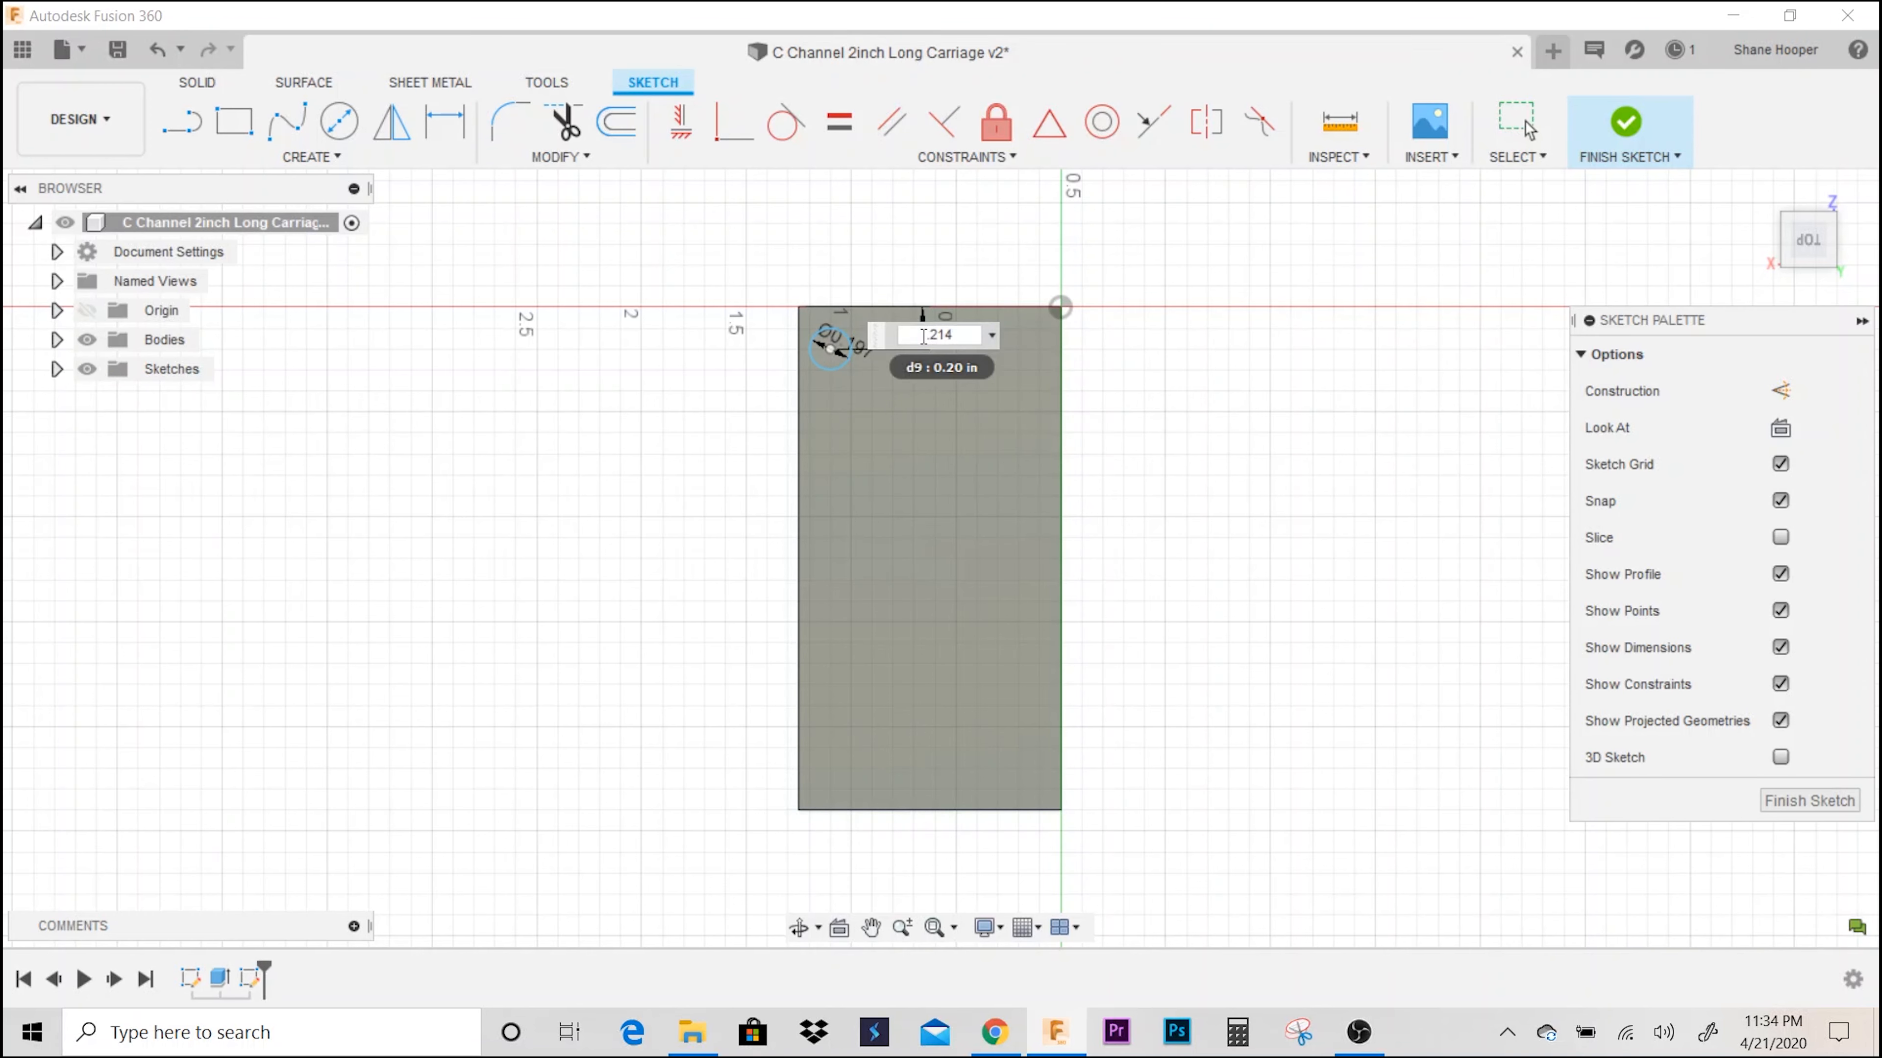
{"action": "key", "text": "Return"}
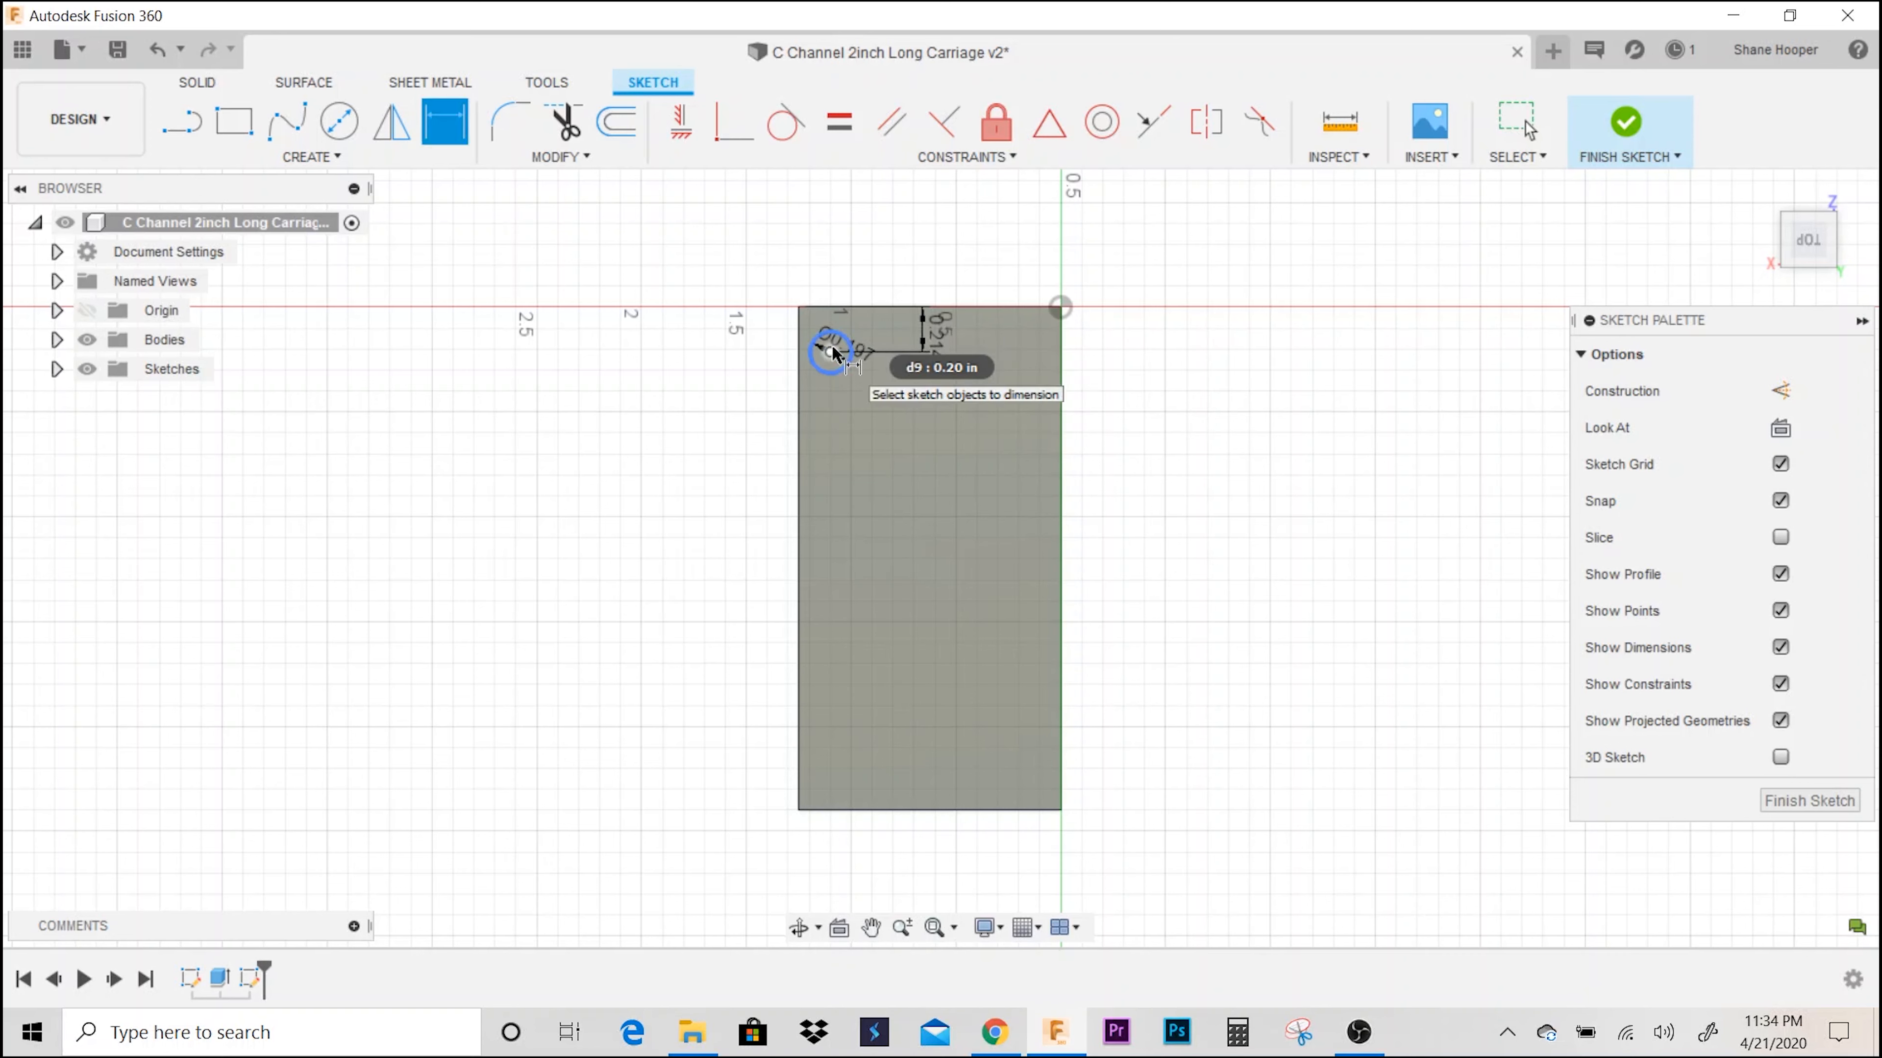
- Dimension the same circle's center 0.208 in from the face's left long edge
{"action": "left_click", "coordinate": [801, 389]}
{"action": "left_click", "coordinate": [755, 381]}
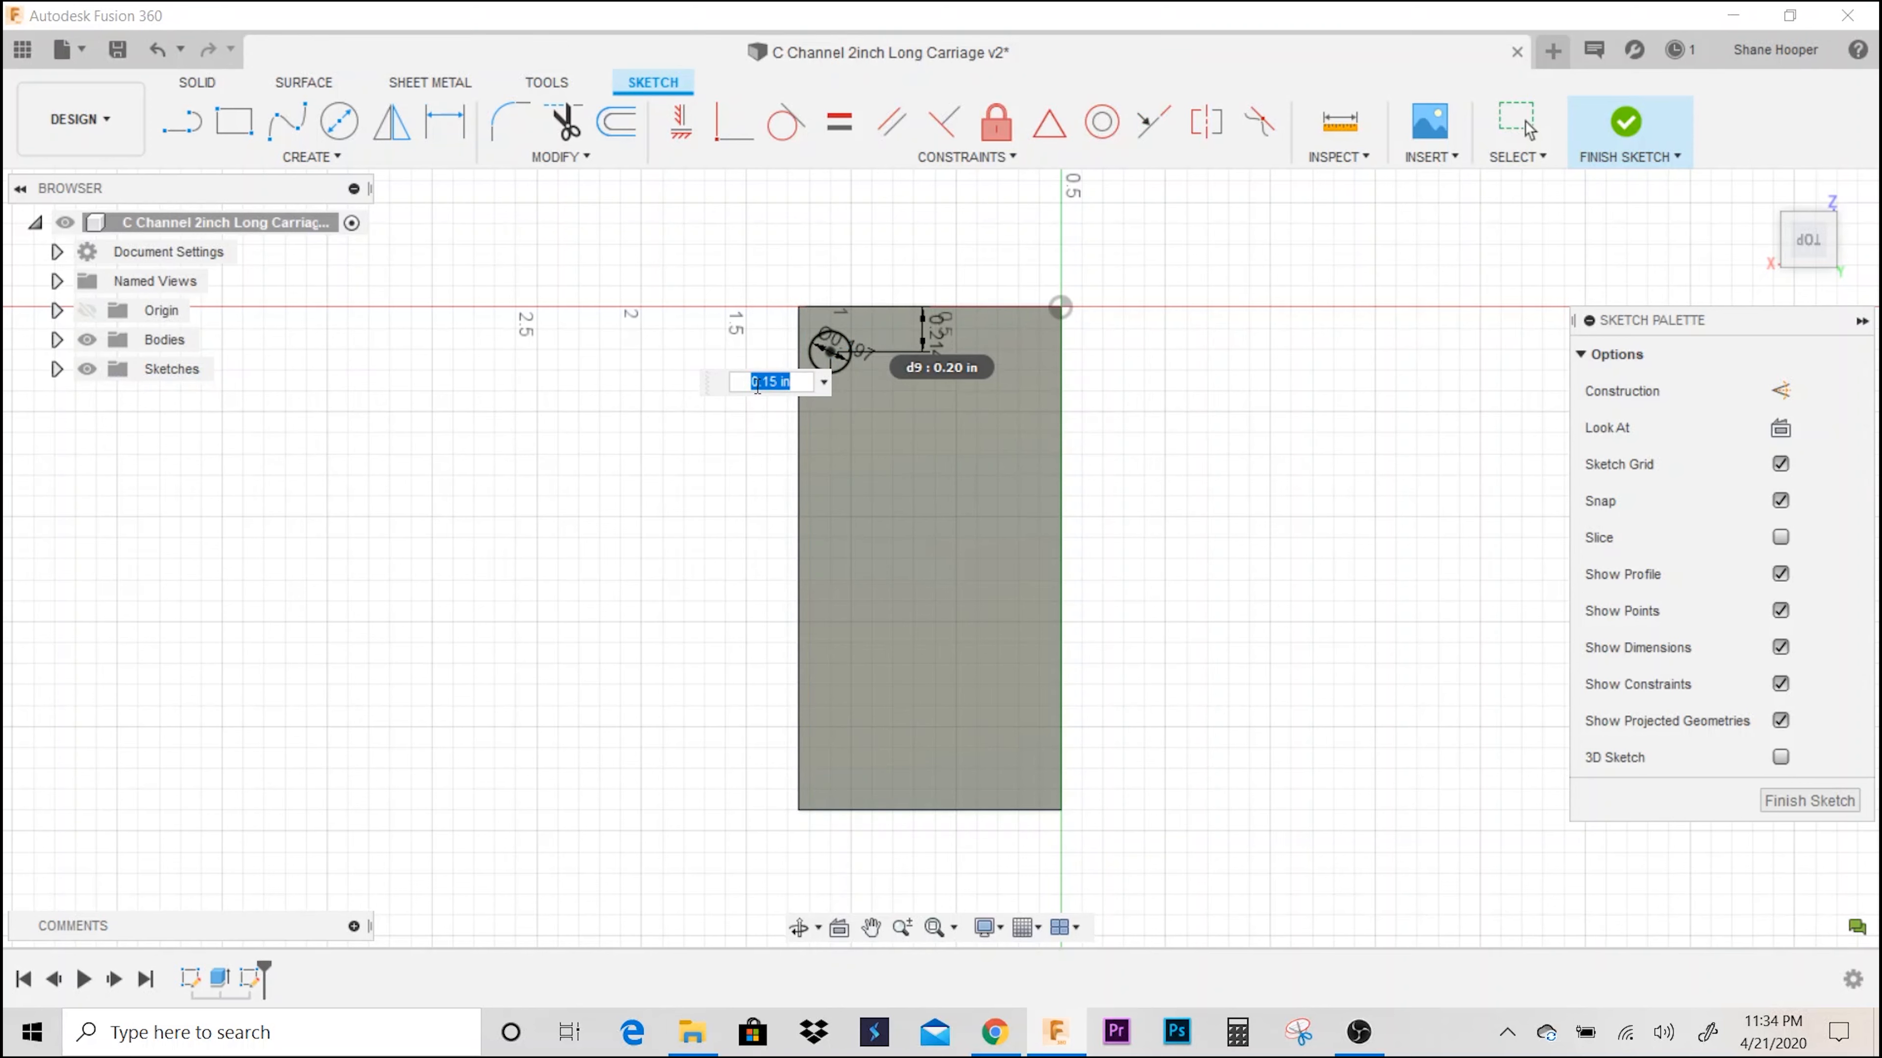
{"action": "type", "text": ".208"}
{"action": "key", "text": "Return"}
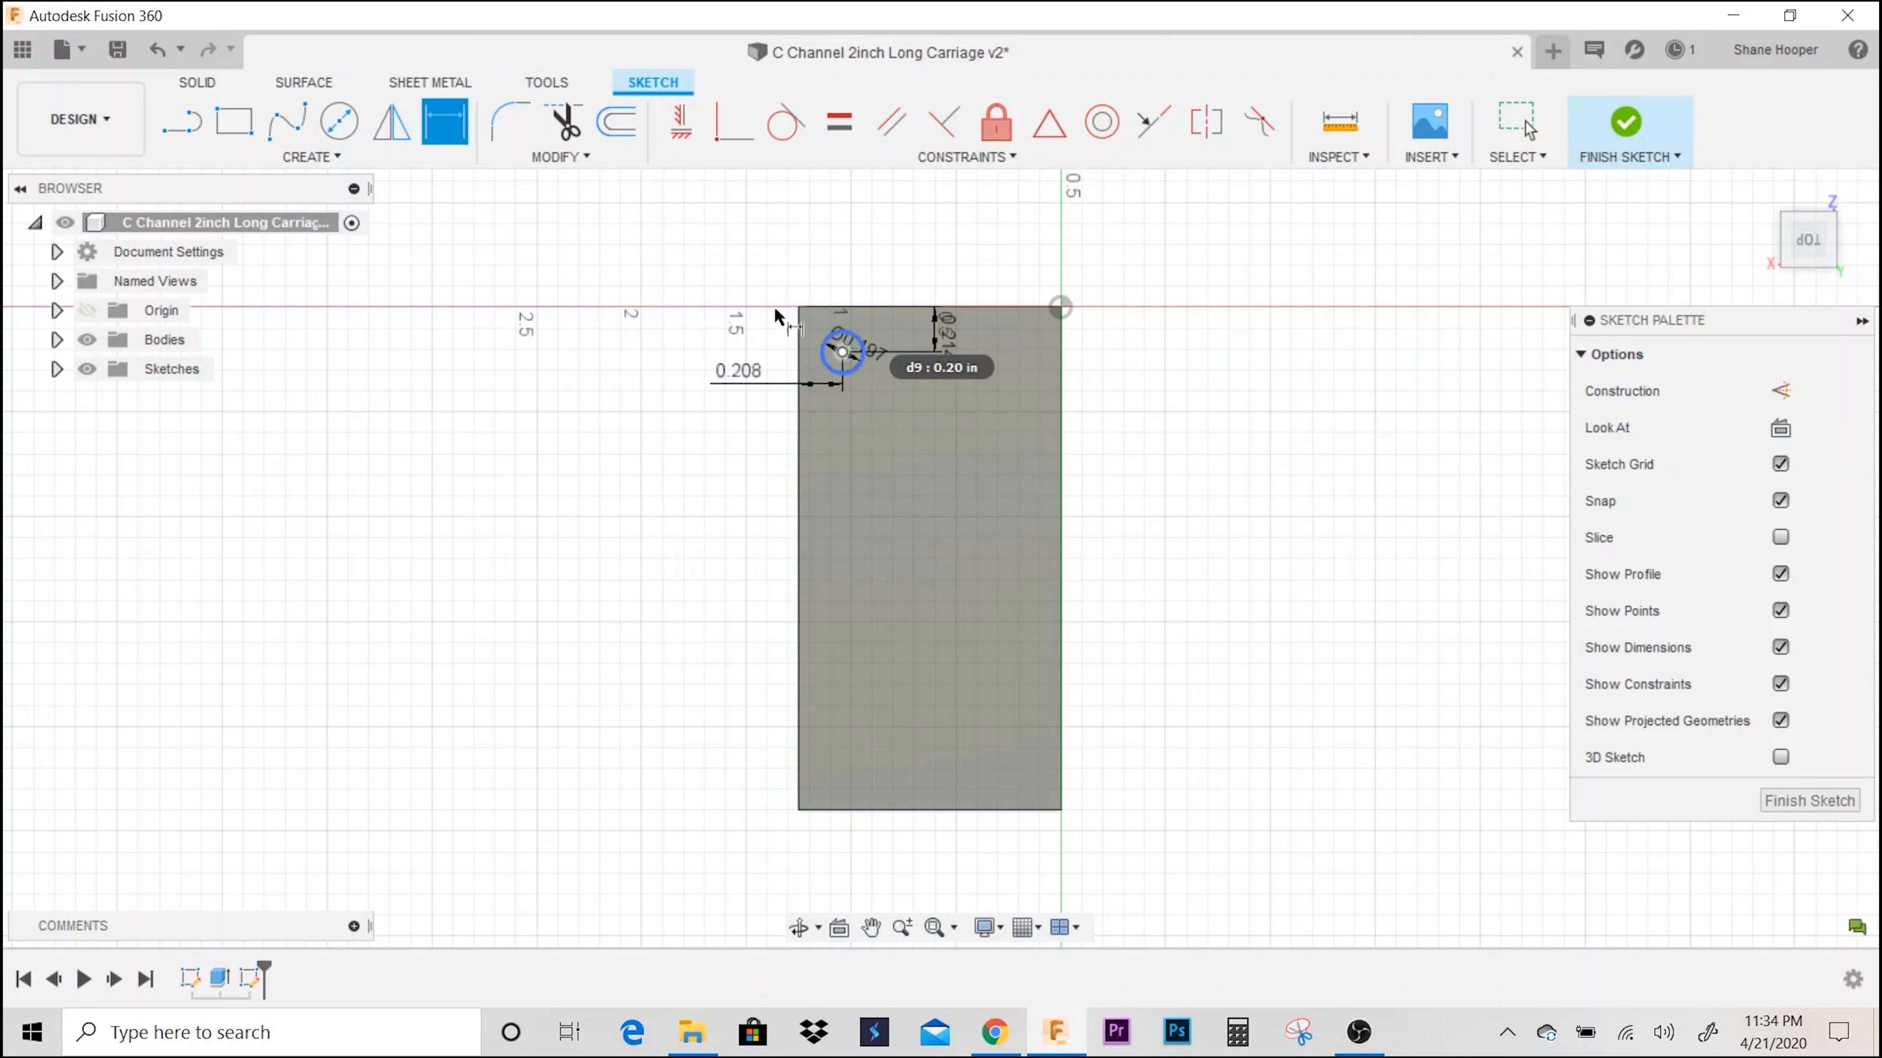
{"action": "key", "text": "Escape"}
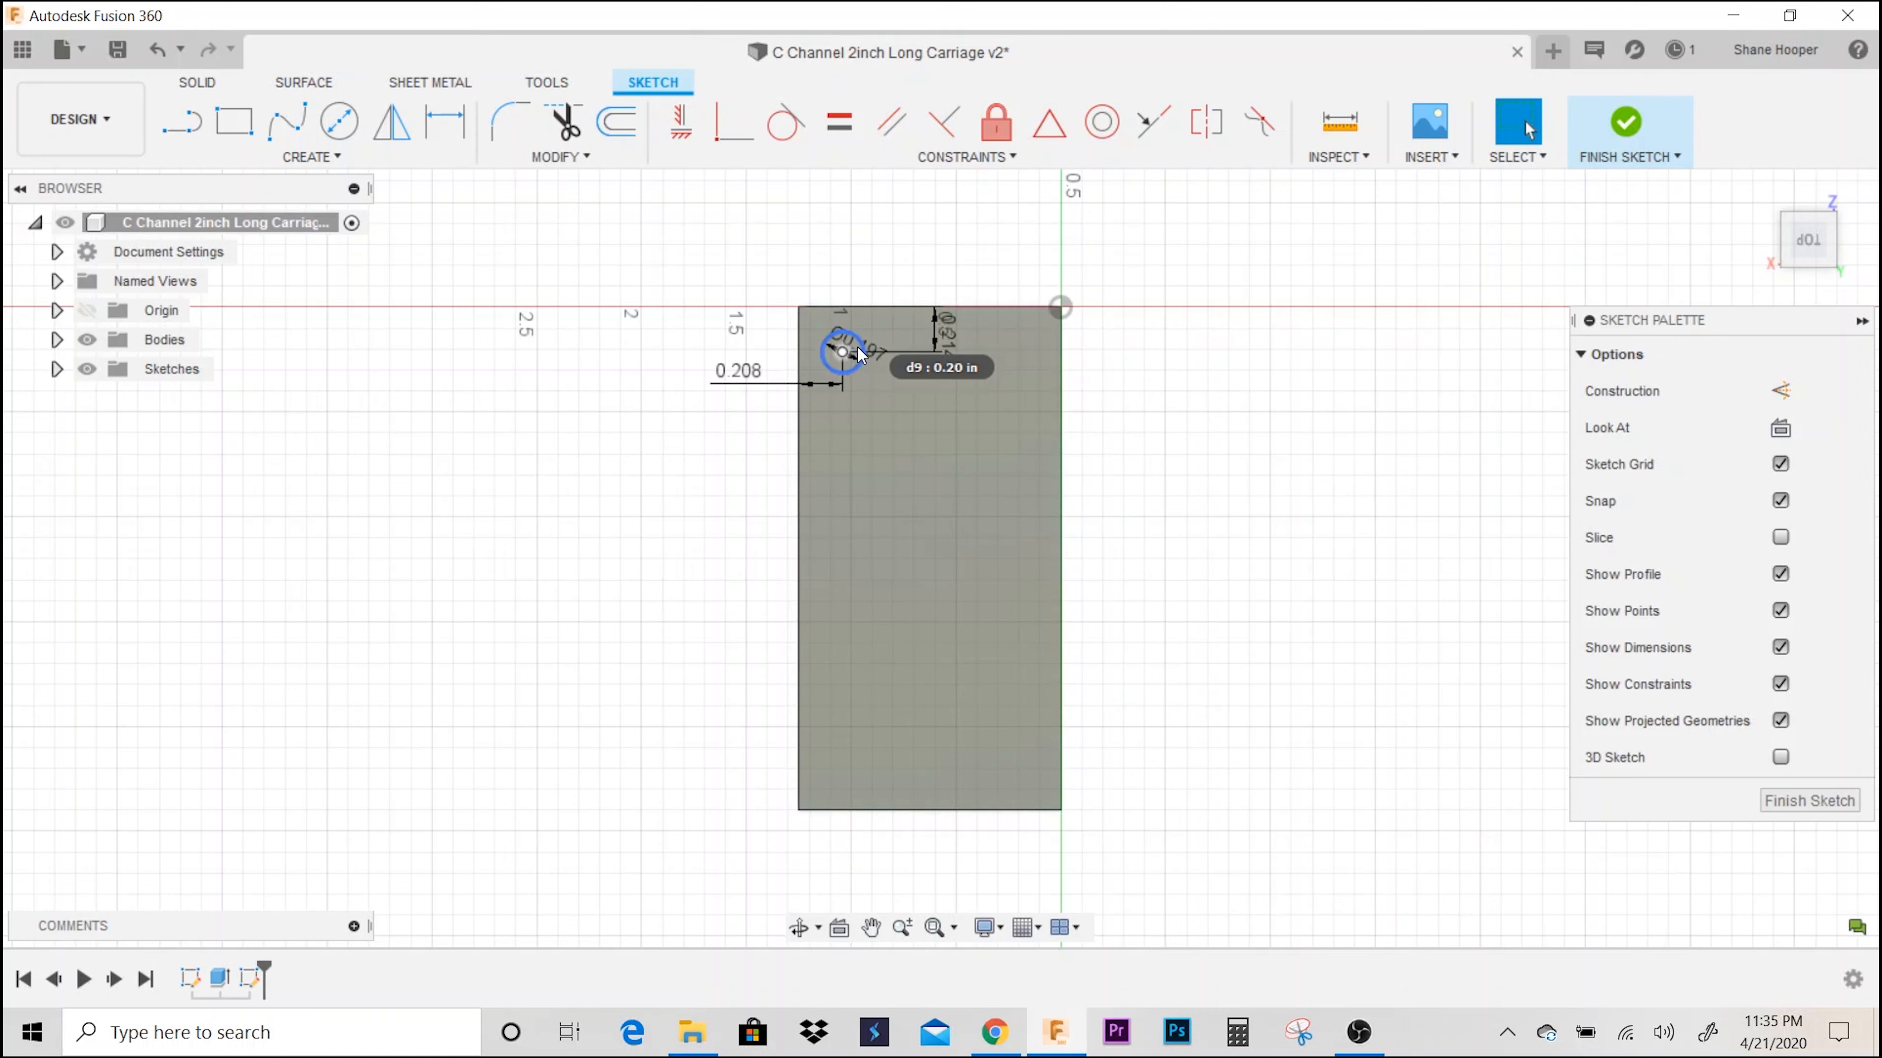
- Sketch a second 0.197 in diameter circle near the face's lower-left corner, directly below the first circle
{"action": "key", "text": "c"}
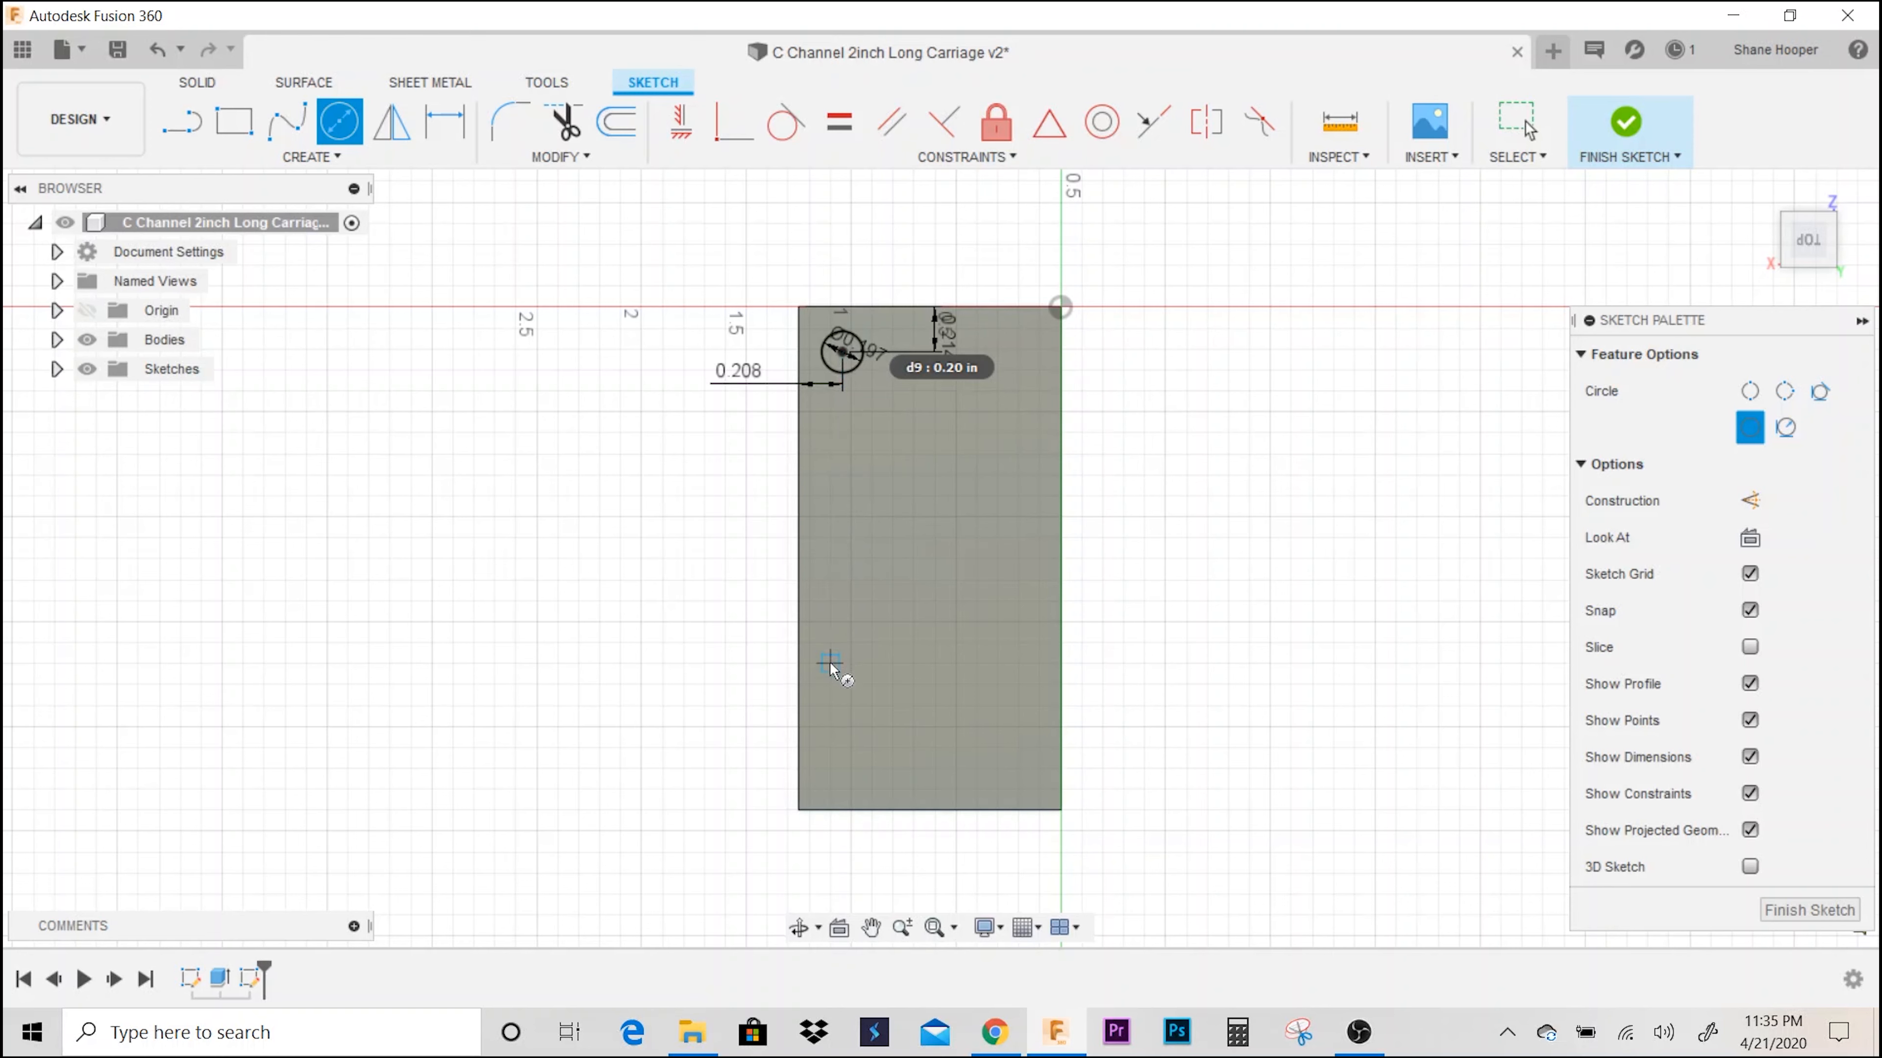
{"action": "left_click", "coordinate": [843, 750]}
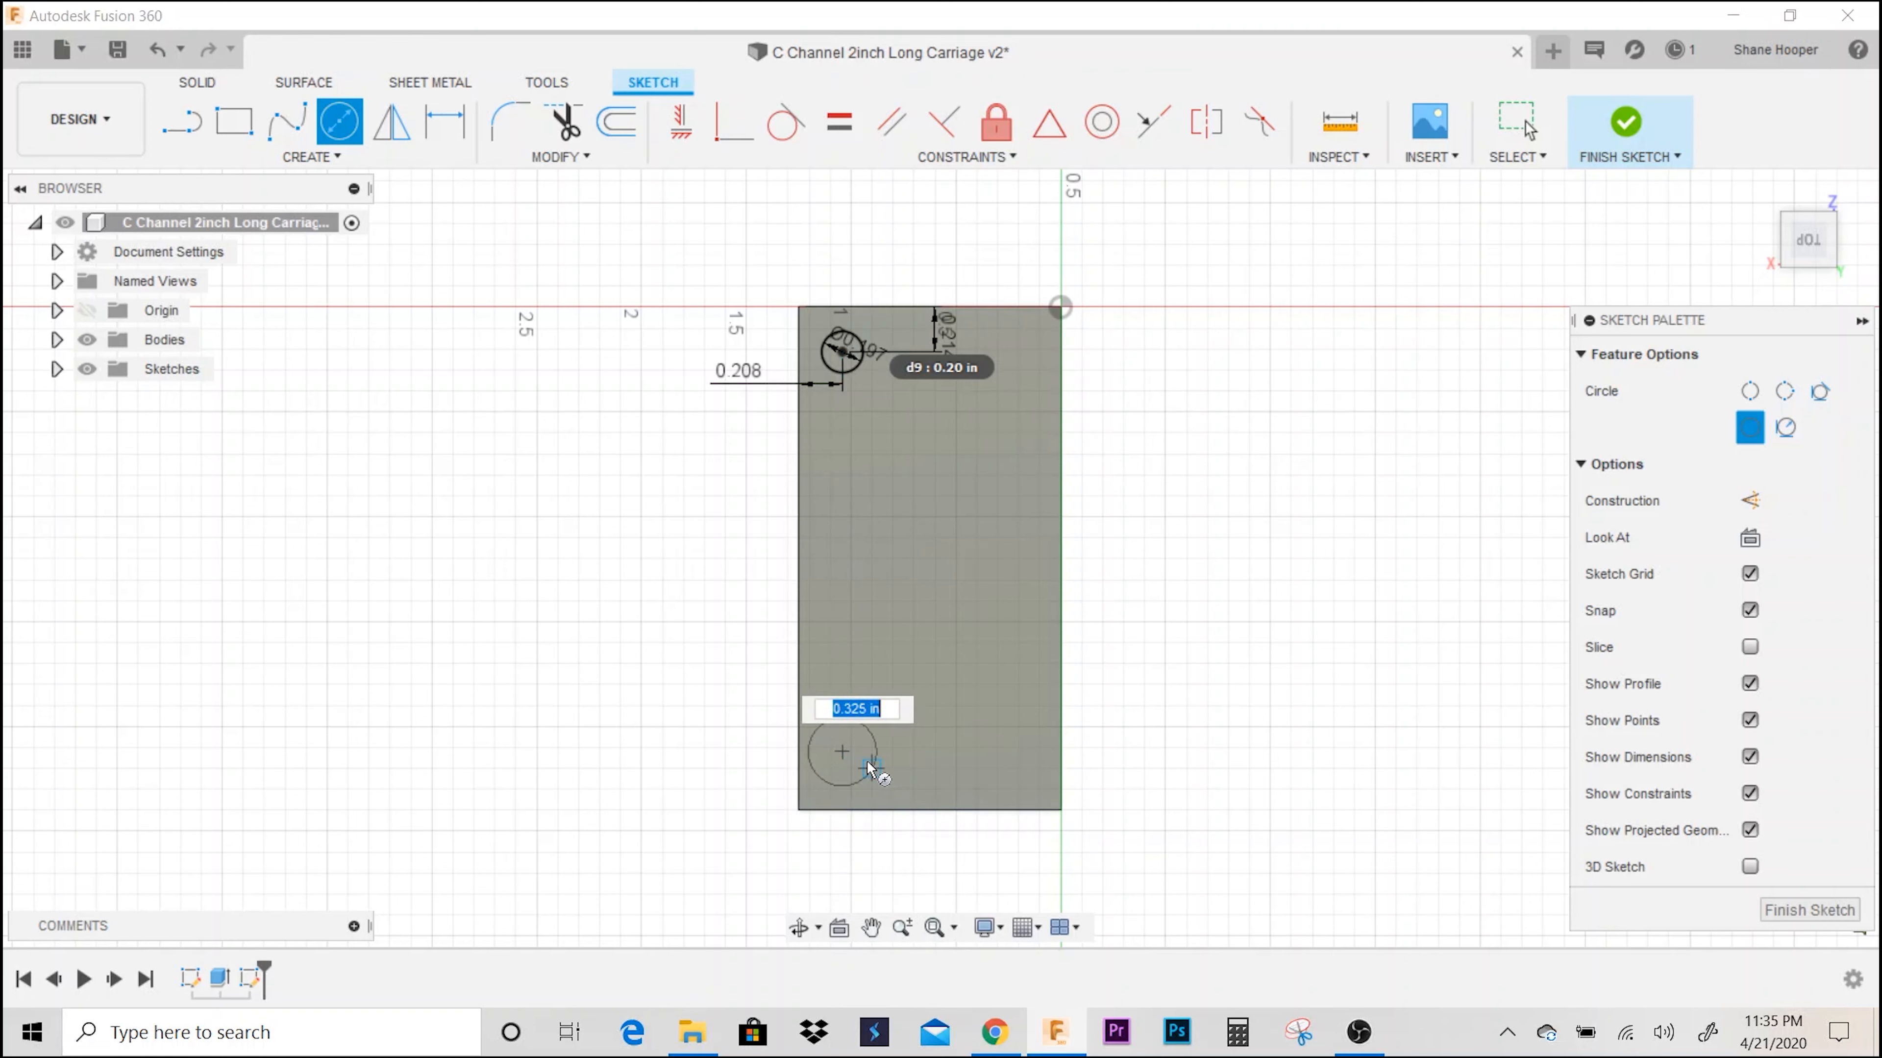
{"action": "key", "text": "BackSpace"}
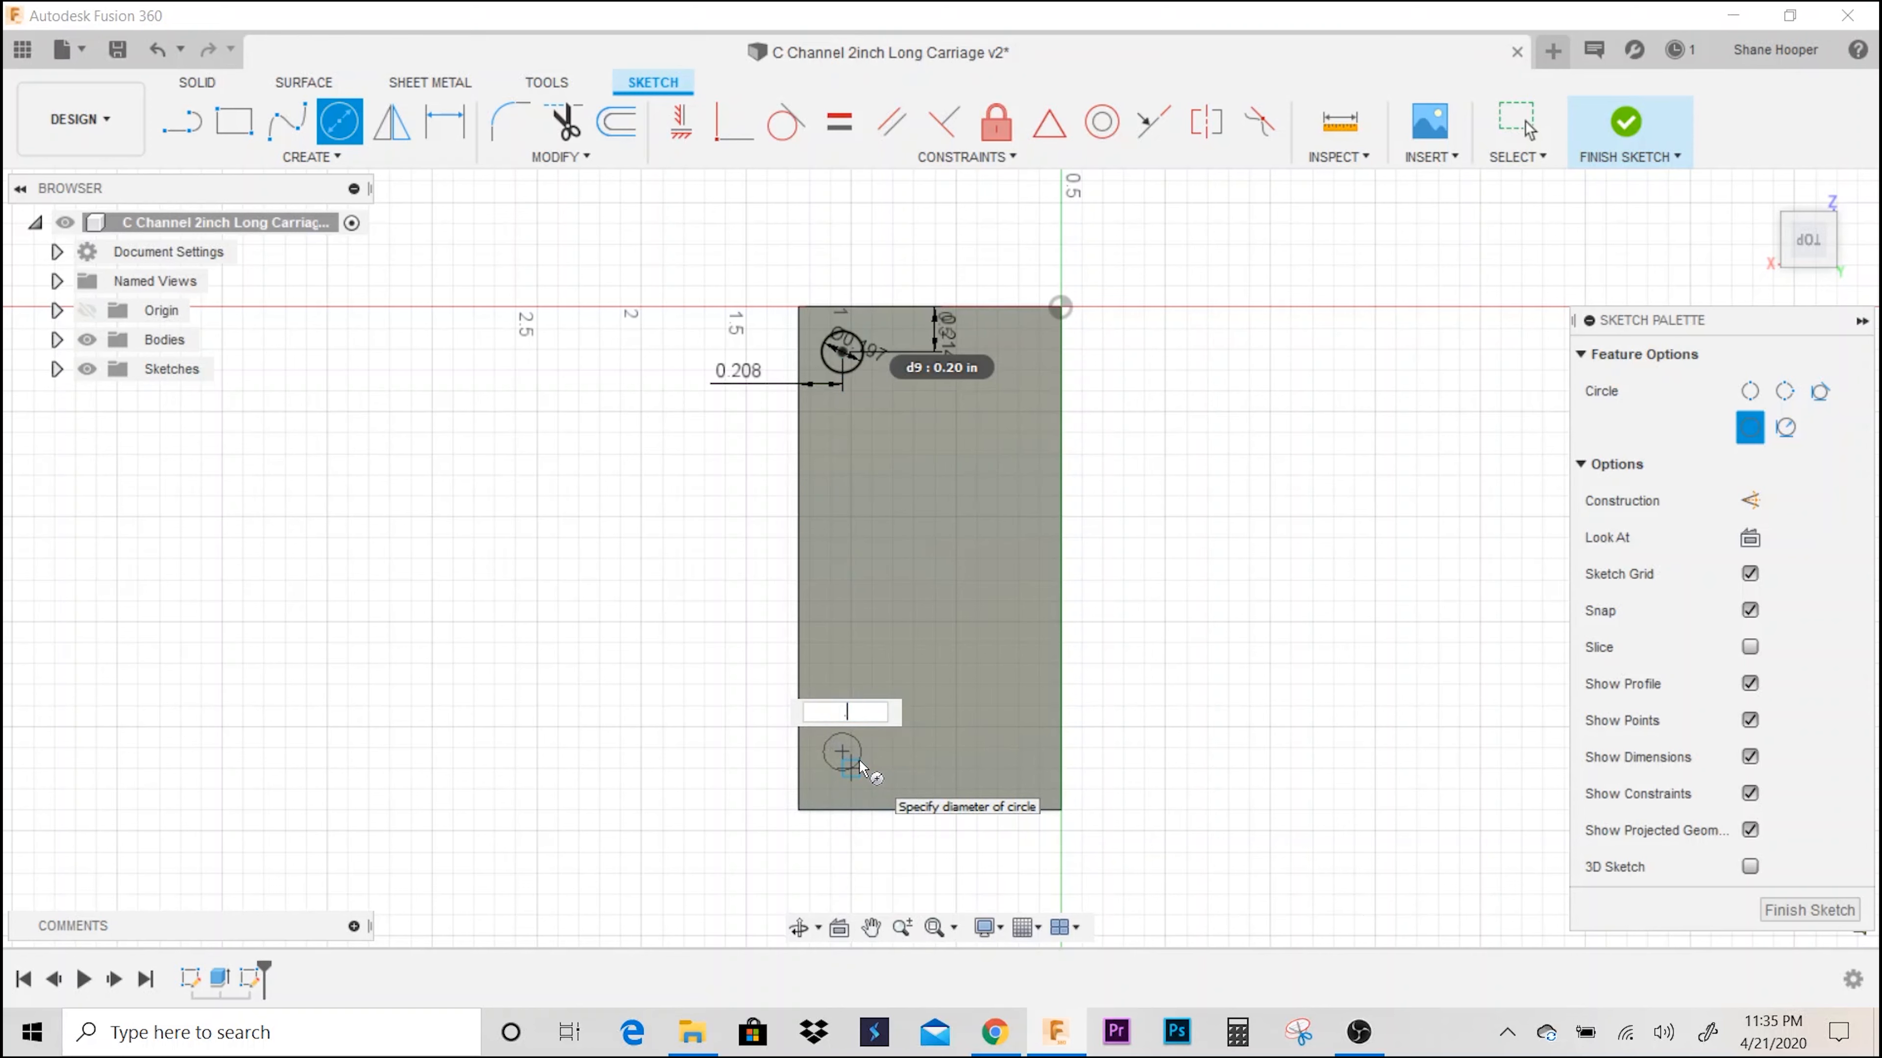
{"action": "key", "text": "Return"}
{"action": "key", "text": "Escape"}
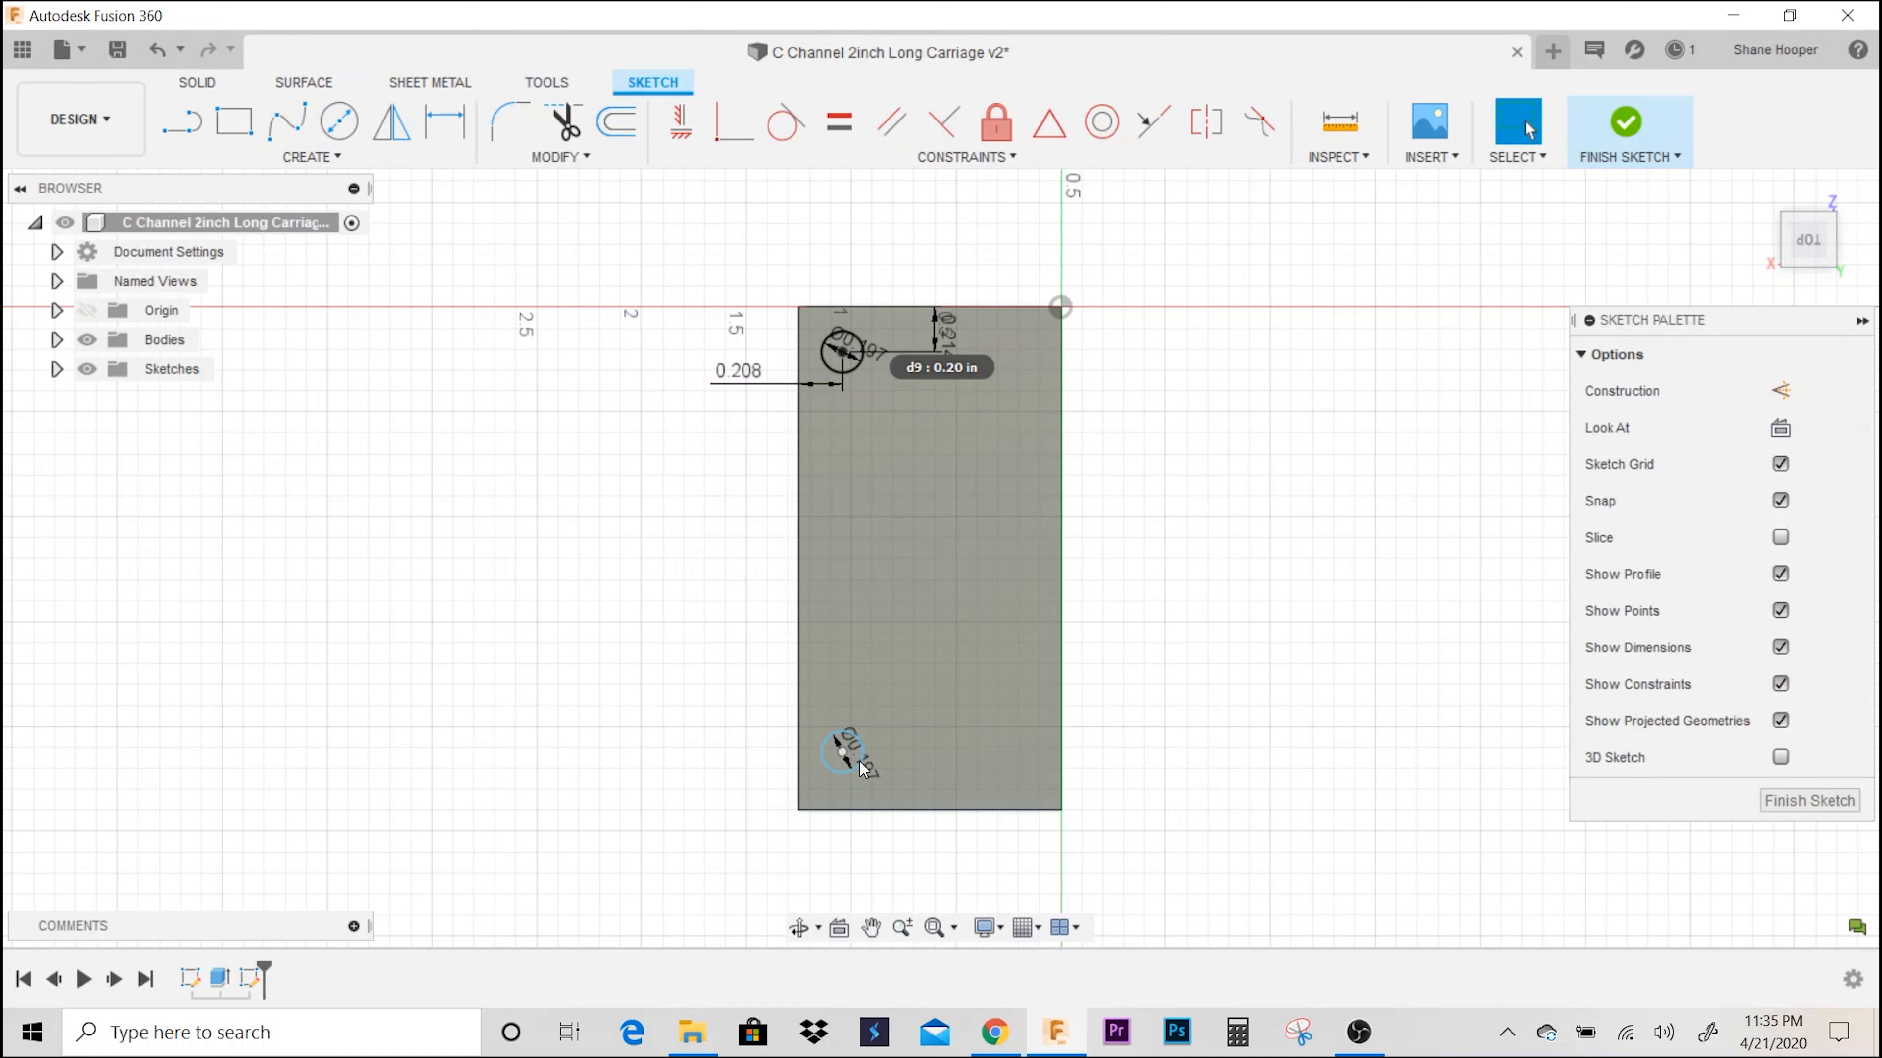
- Dimension the lower circle's center 0.214 in from the face's lower short edge
{"action": "key", "text": "d"}
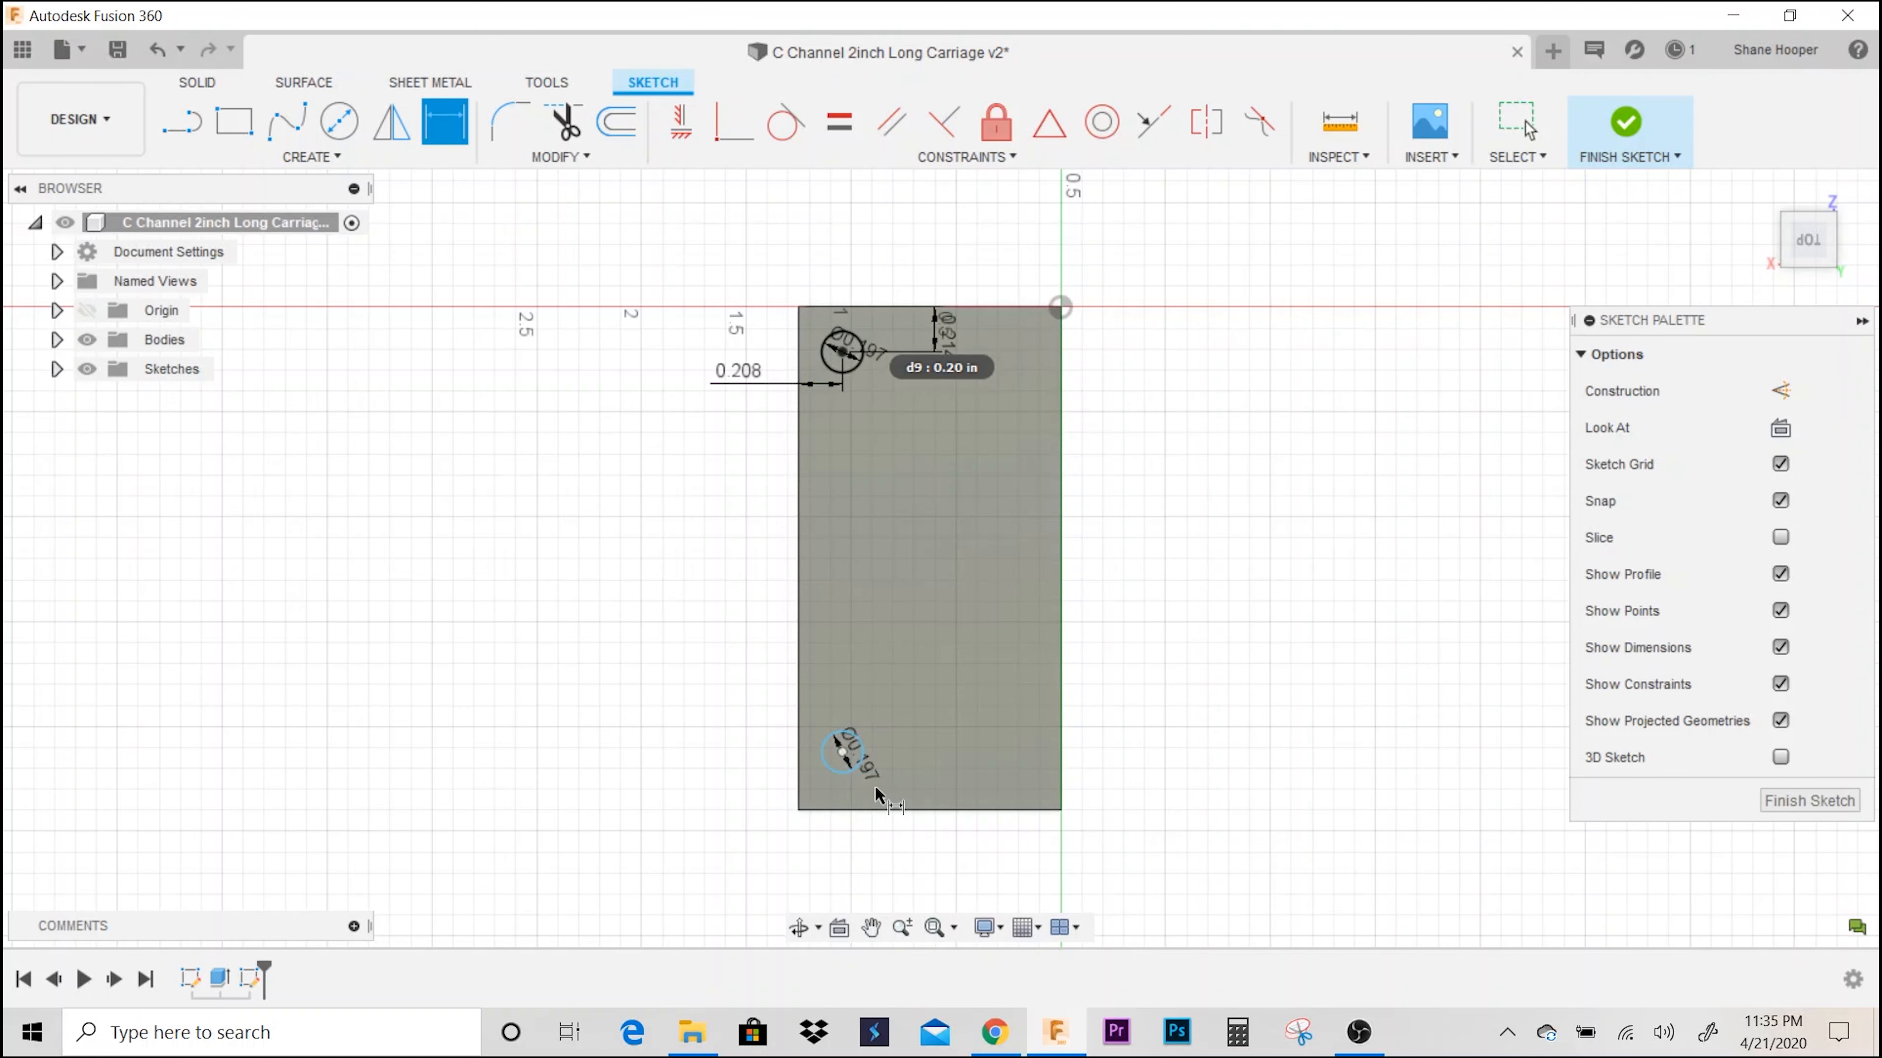
{"action": "left_click", "coordinate": [842, 752]}
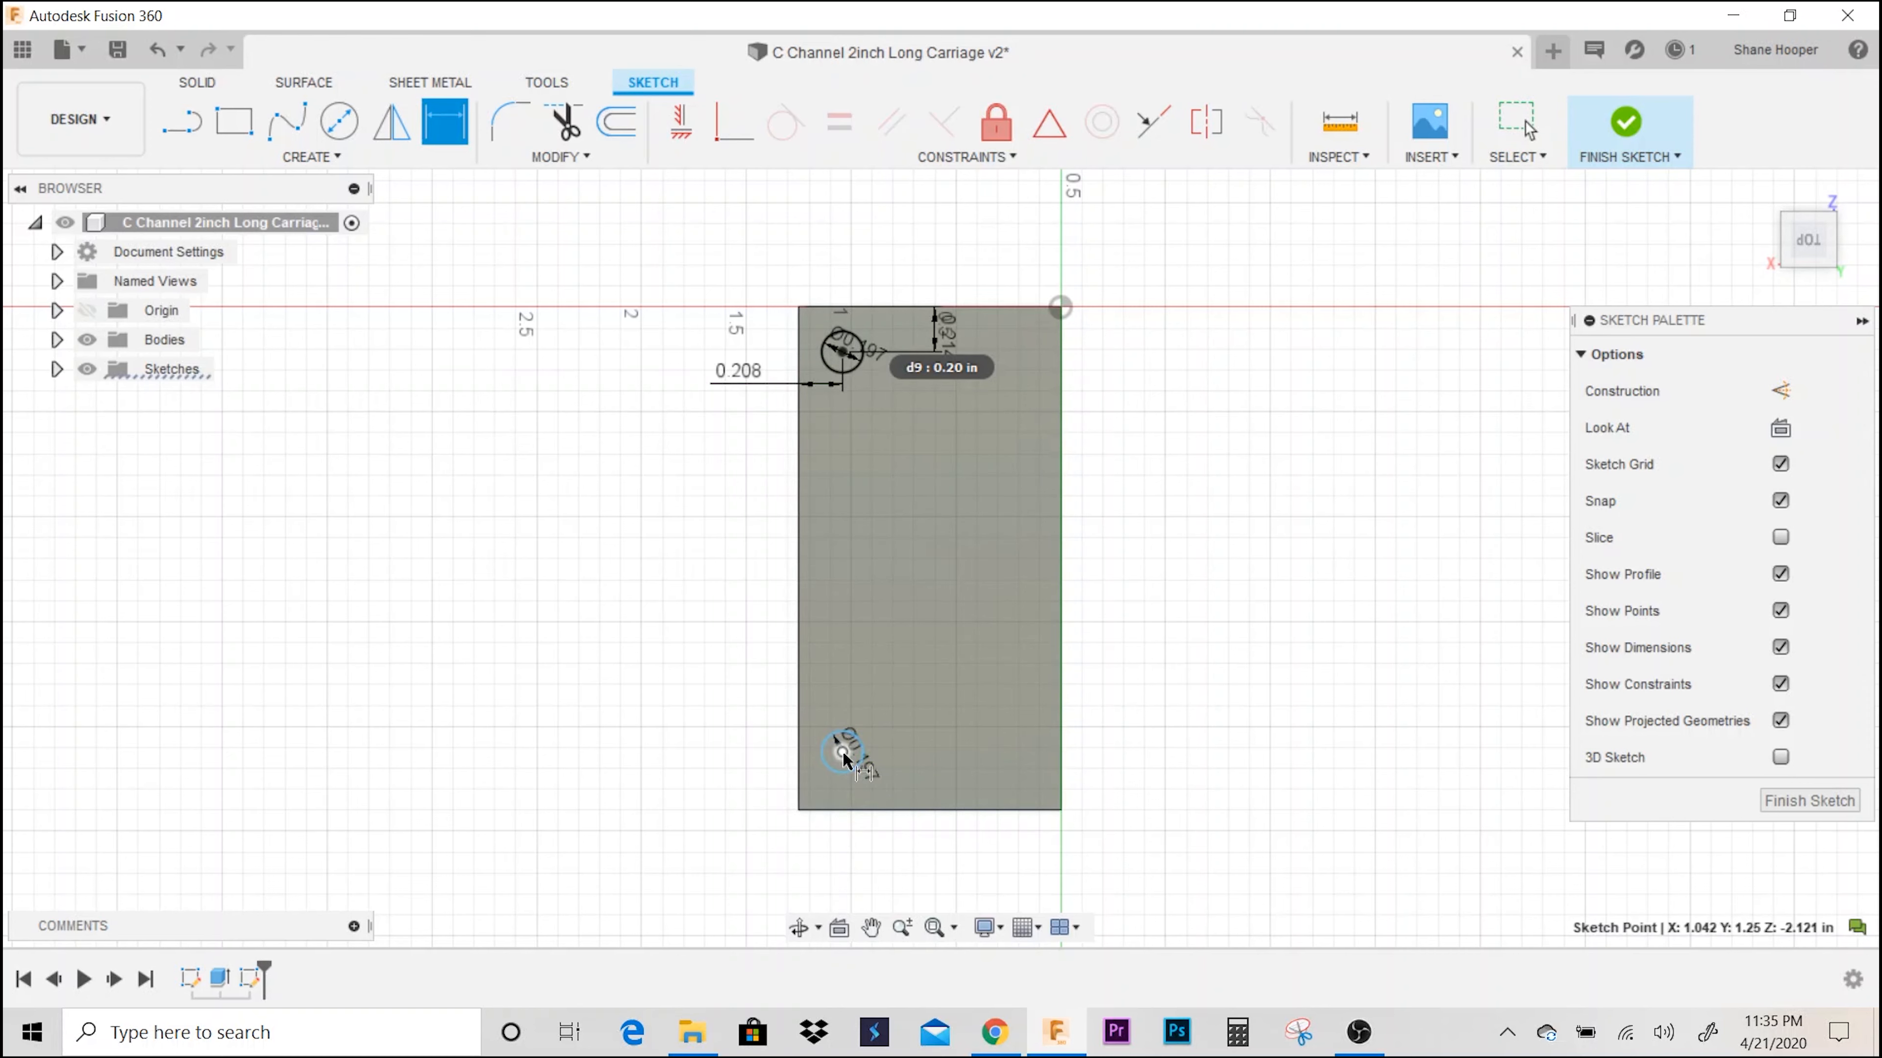
{"action": "left_click", "coordinate": [902, 810]}
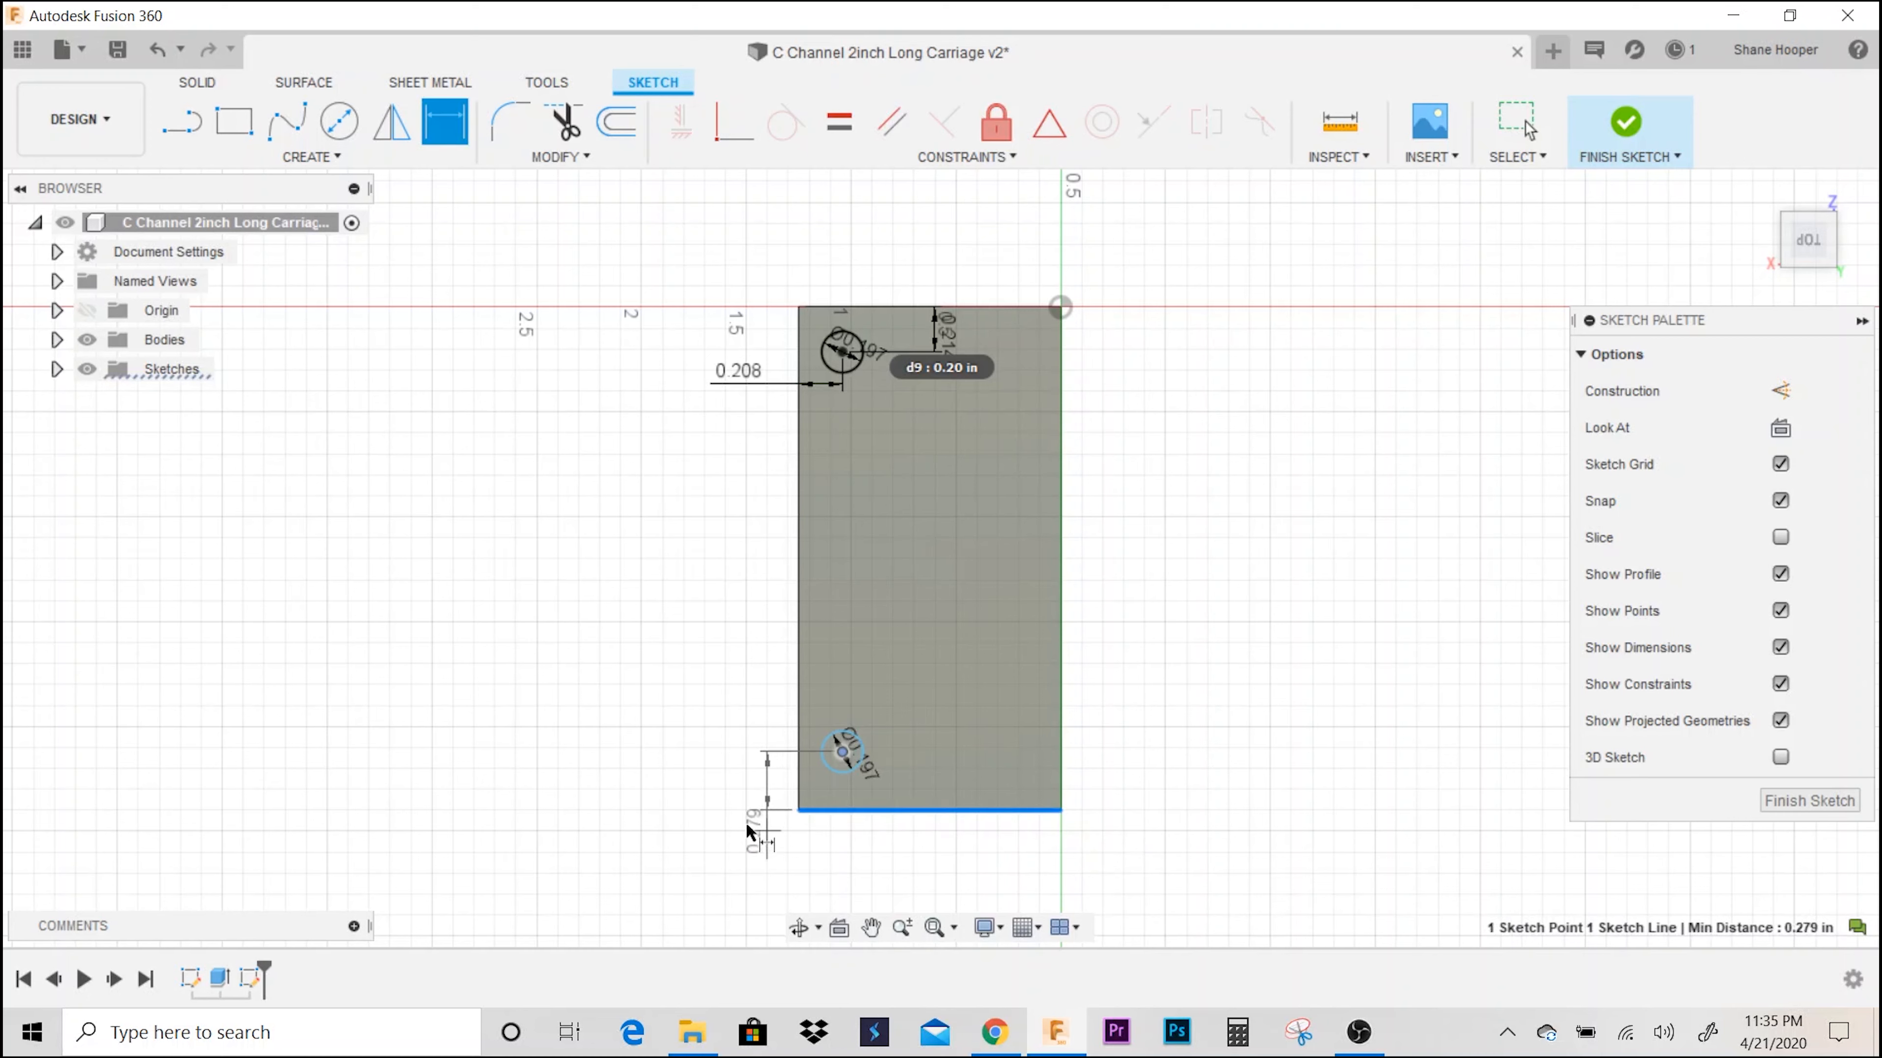
{"action": "left_click", "coordinate": [726, 824]}
{"action": "key", "text": "BackSpace"}
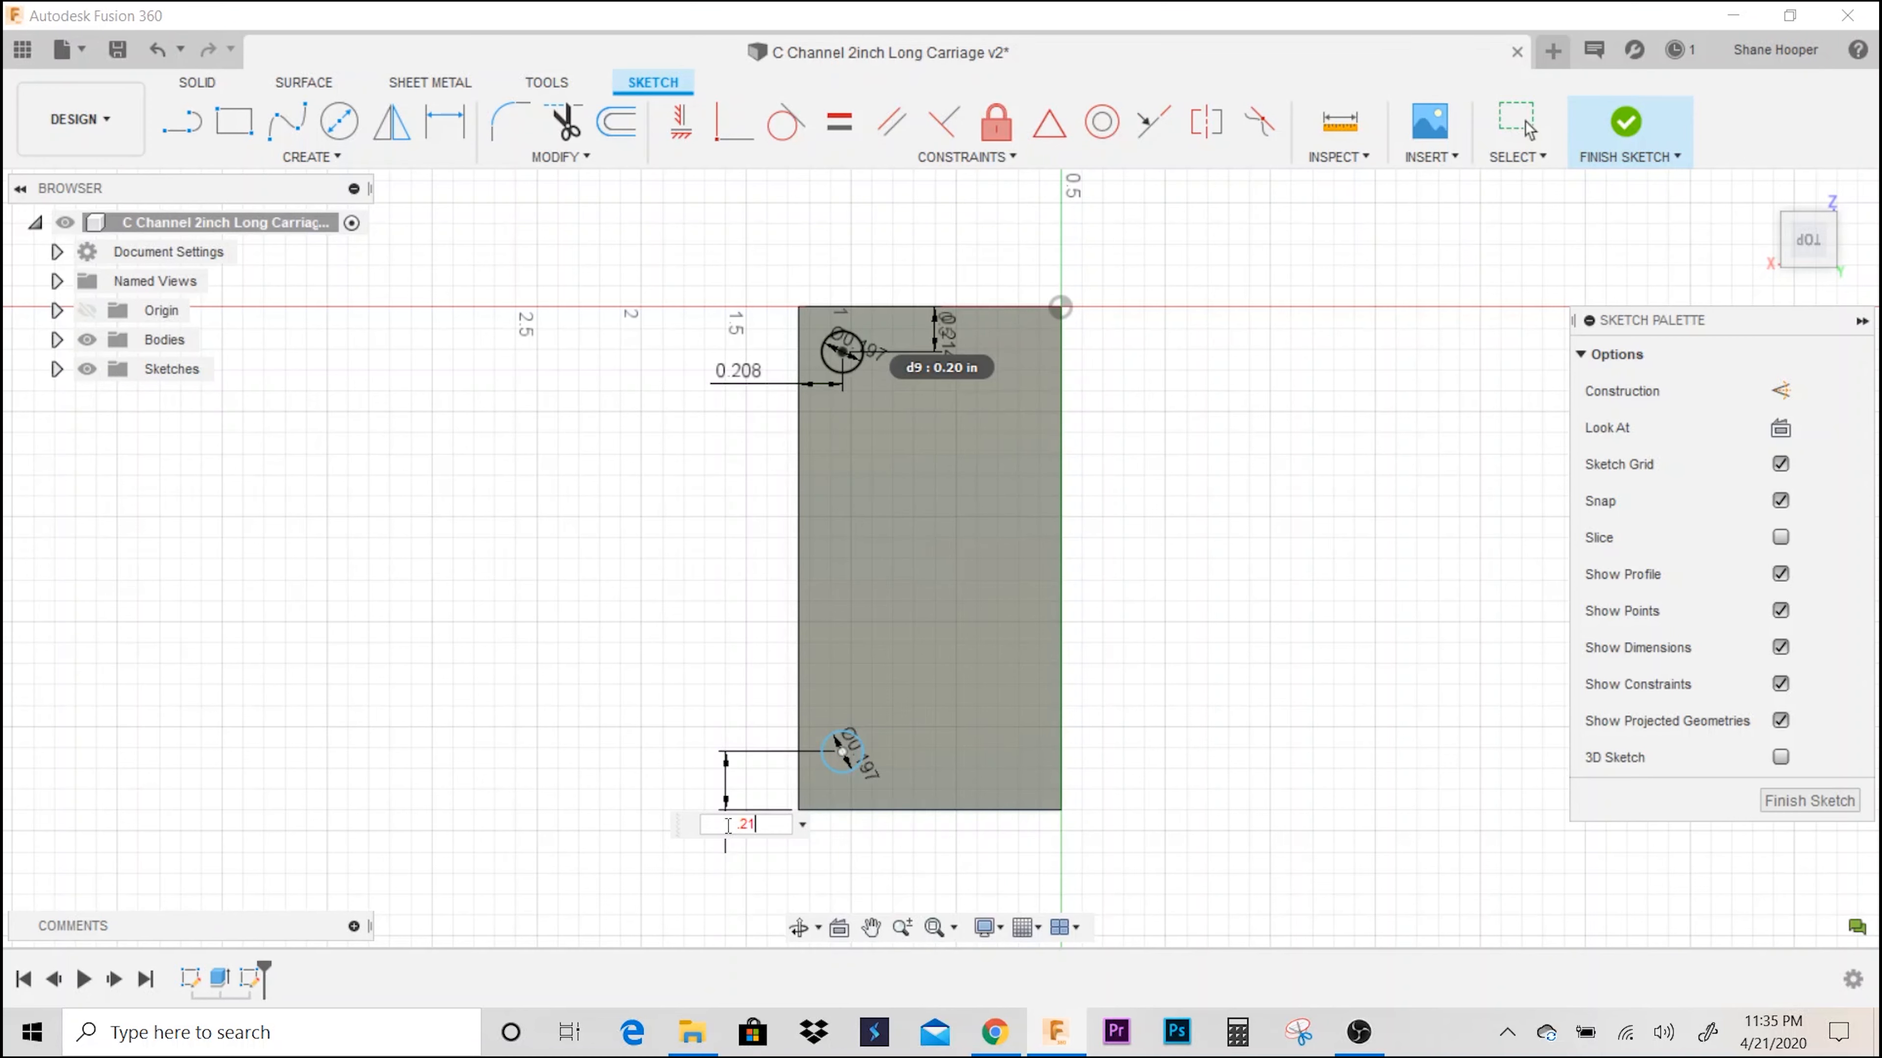
{"action": "type", "text": ".214"}
{"action": "key", "text": "Return"}
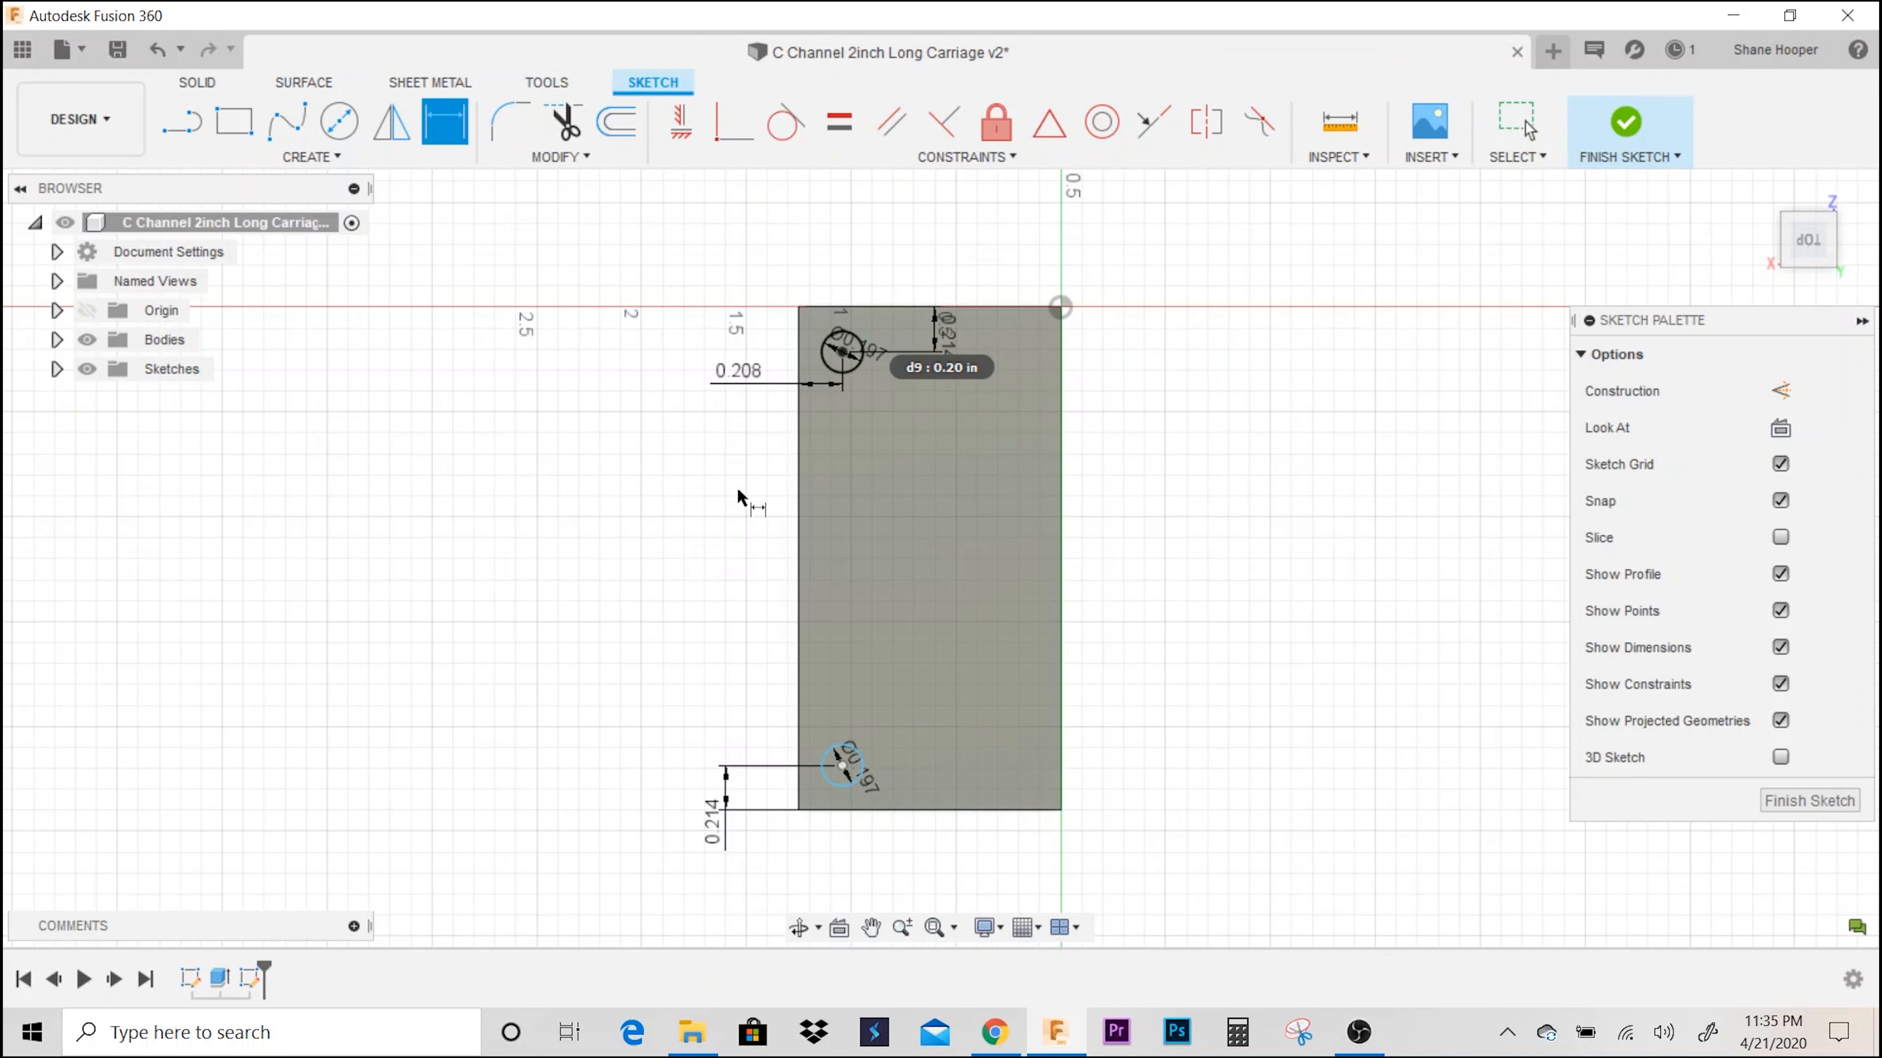
- Sketch a 0.118 in diameter circle between the two larger circles, closer to the upper one
{"action": "scroll", "coordinate": [637, 643], "scroll_direction": "up", "scroll_amount": 1}
{"action": "scroll", "coordinate": [637, 643], "scroll_direction": "down", "scroll_amount": 1}
{"action": "left_click", "coordinate": [339, 121]}
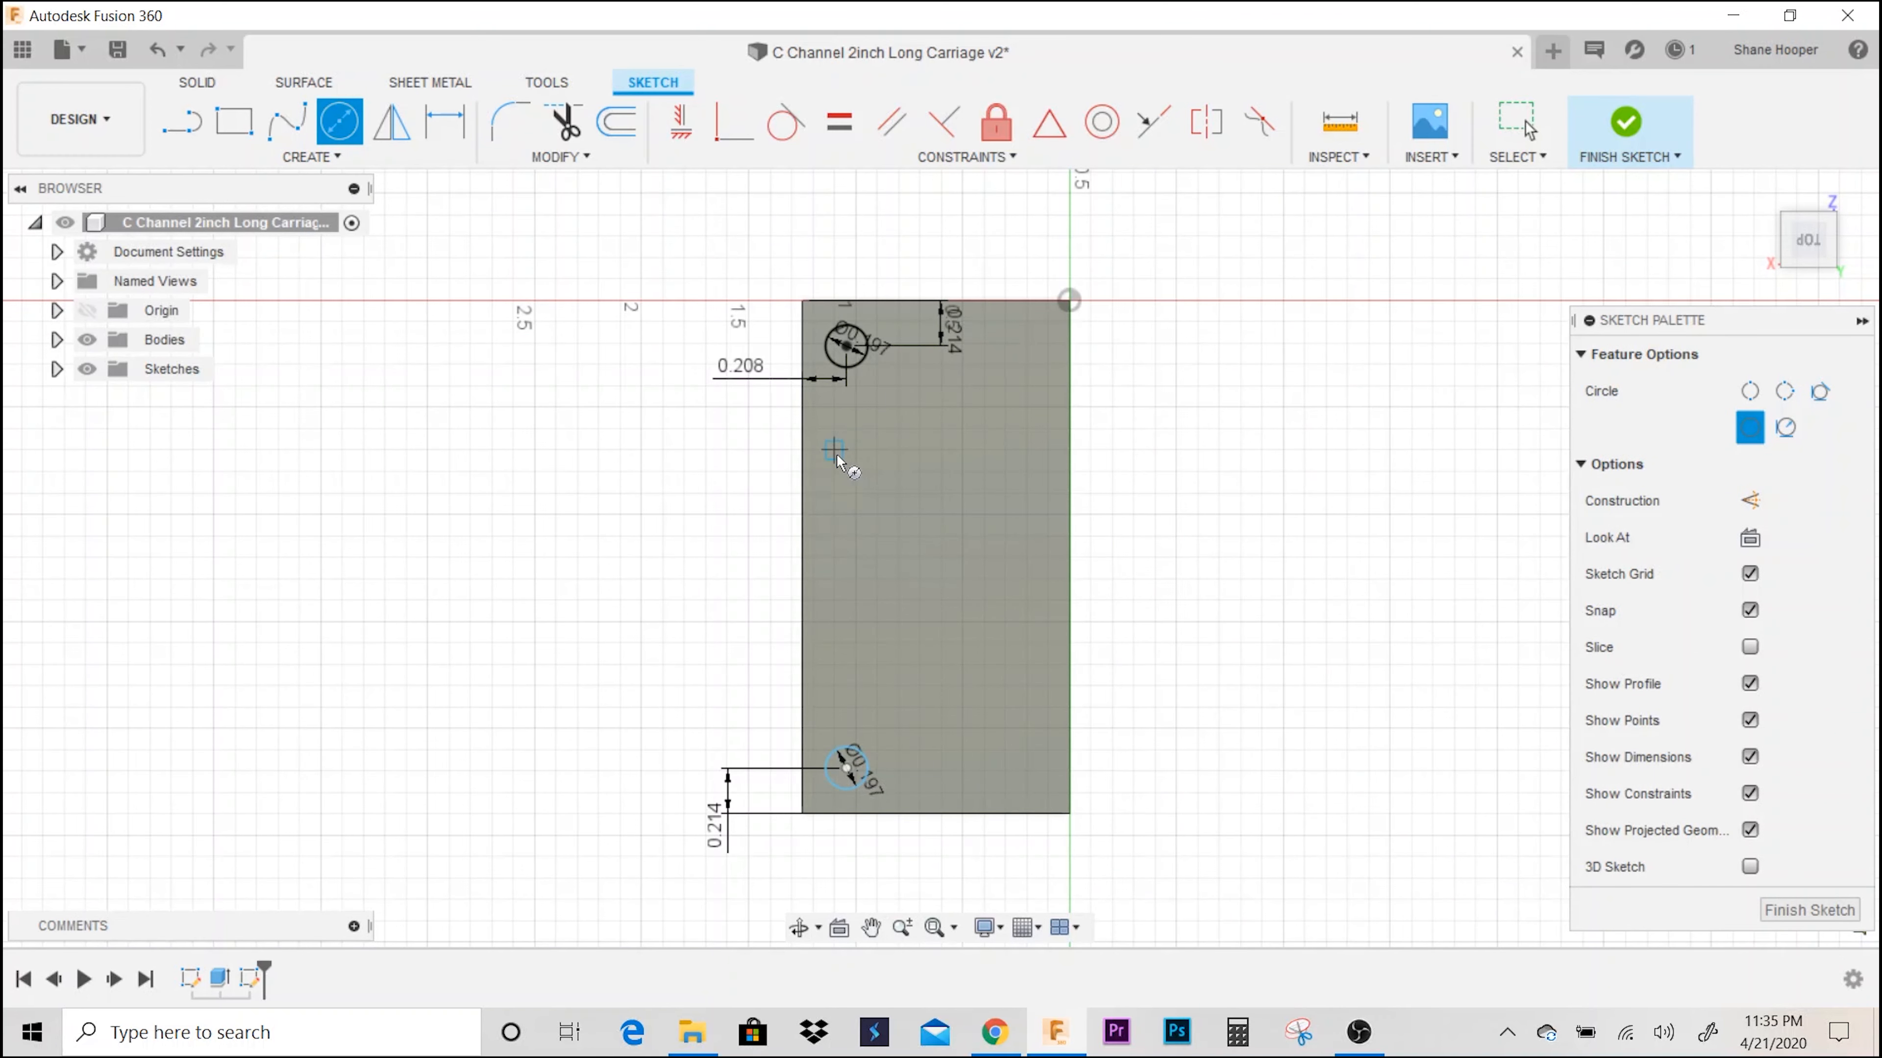
{"action": "scroll", "coordinate": [845, 473], "scroll_direction": "up", "scroll_amount": 1}
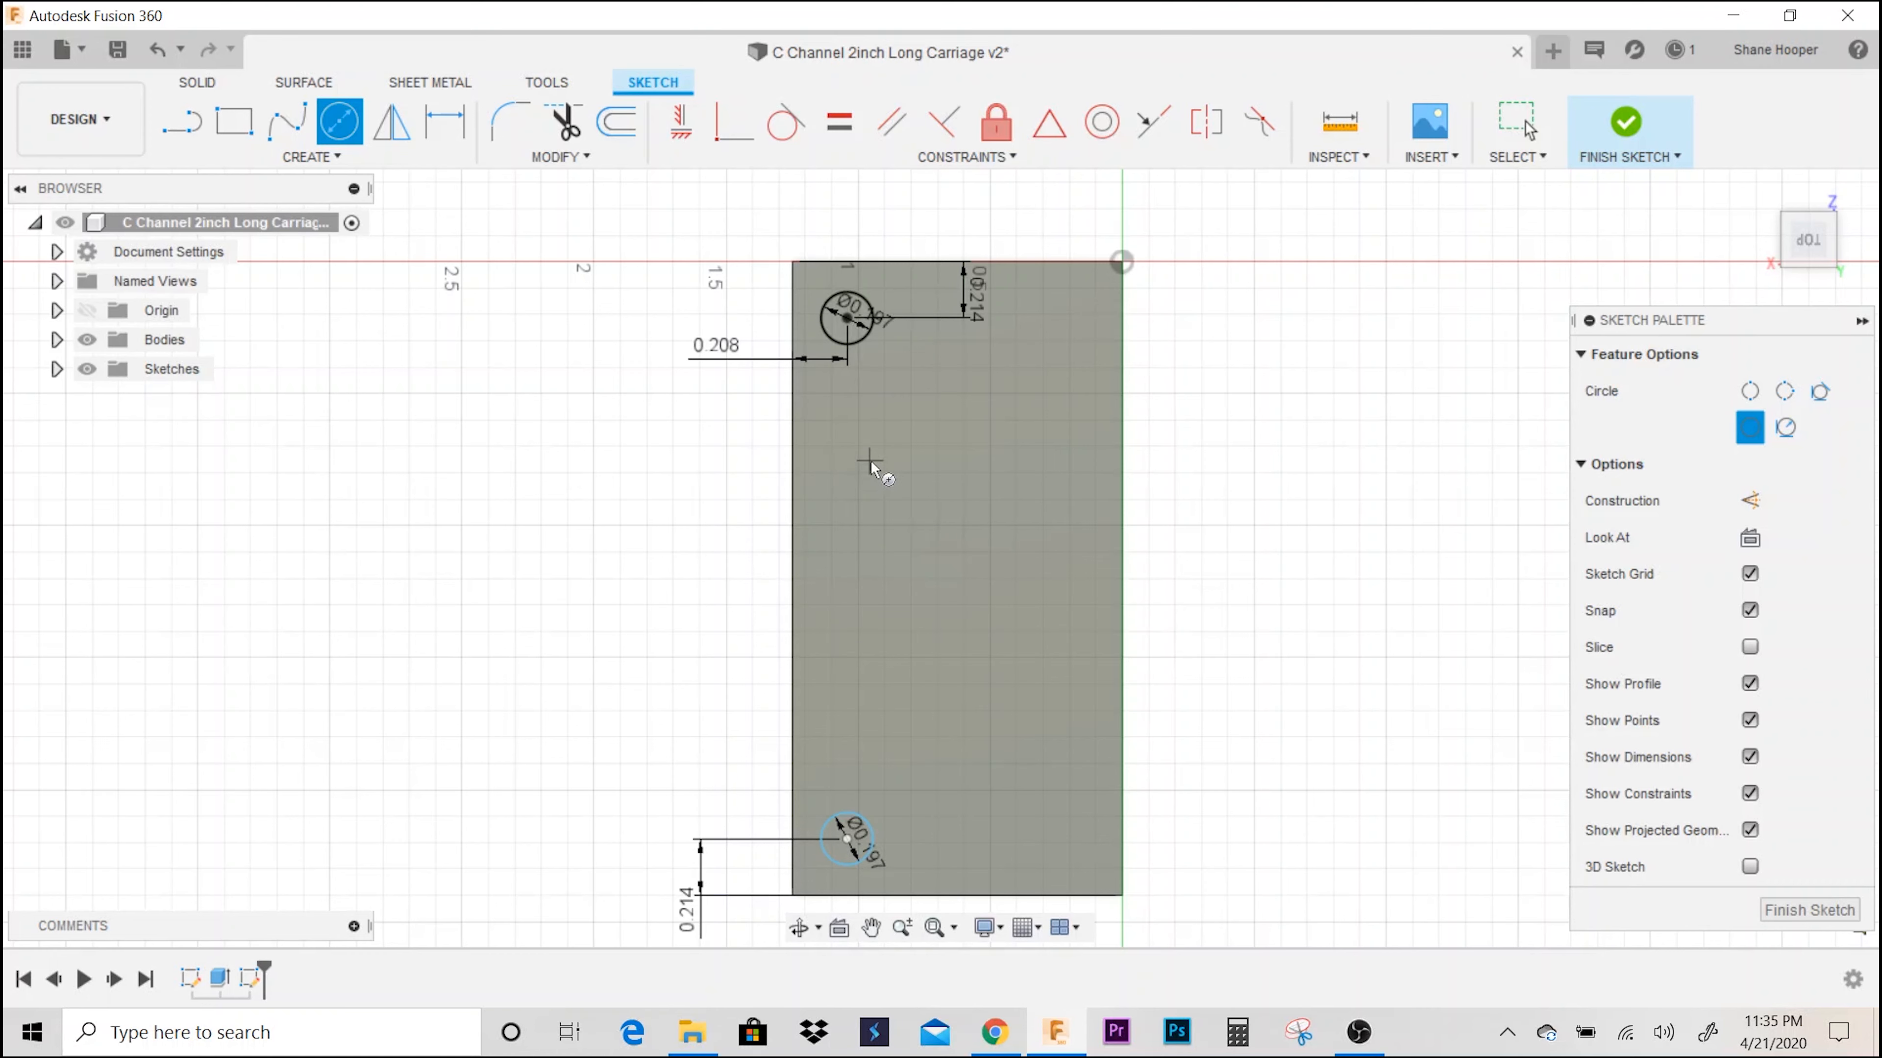
{"action": "middle_click_drag", "start_coordinate": [875, 480], "coordinate": [864, 428]}
{"action": "scroll", "coordinate": [866, 445], "scroll_direction": "down", "scroll_amount": 1}
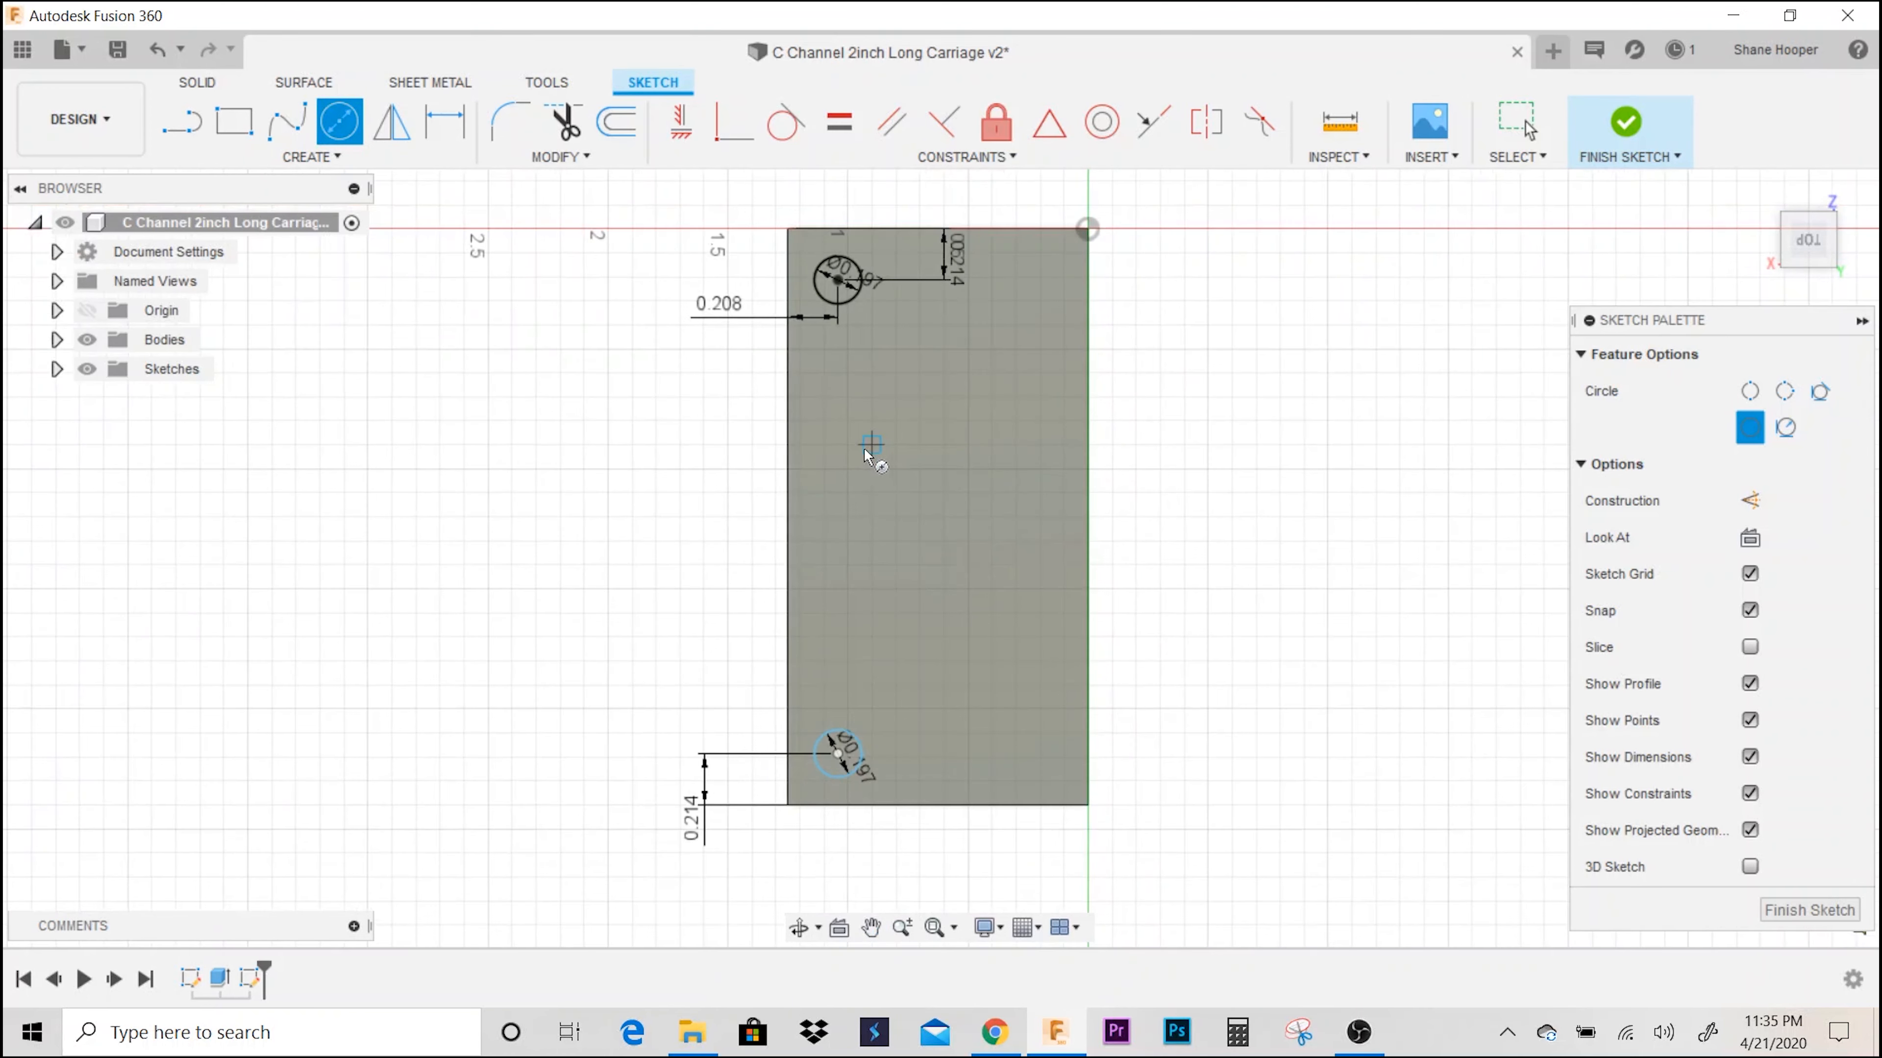
{"action": "left_click", "coordinate": [830, 425]}
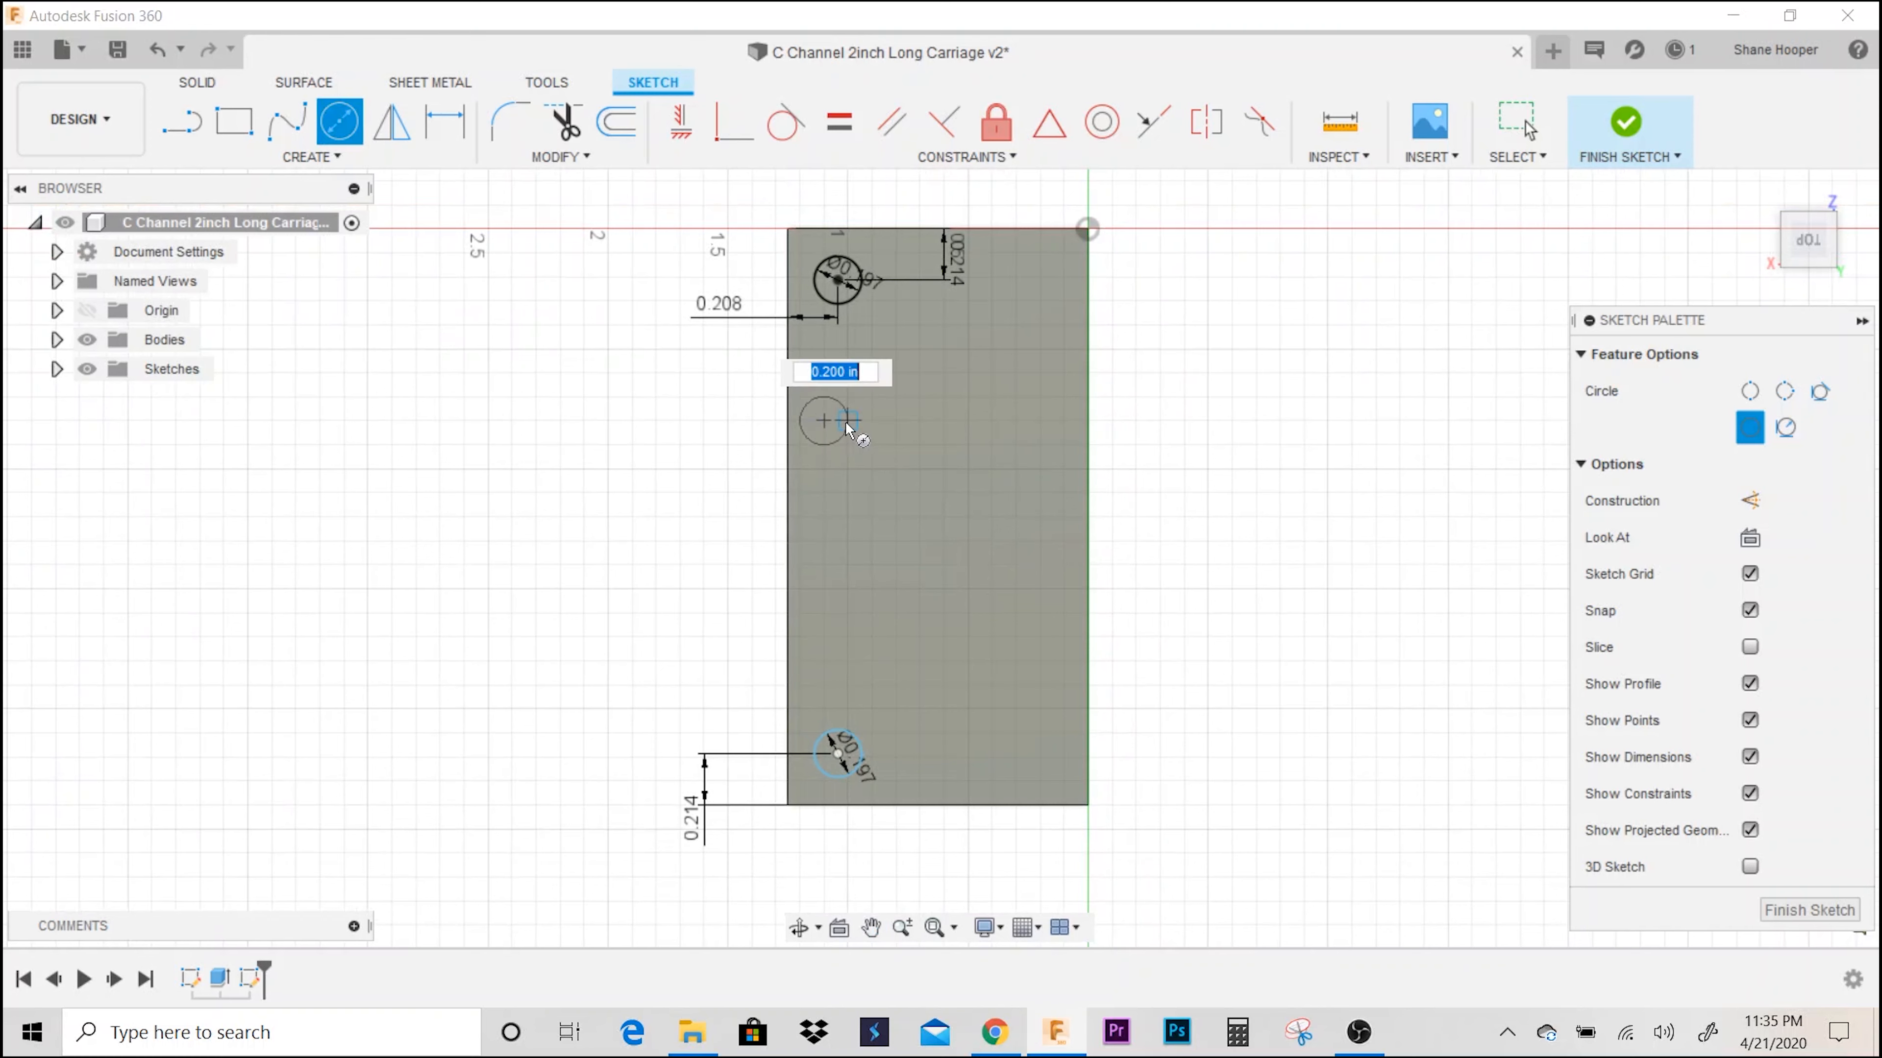
{"action": "type", "text": ".118"}
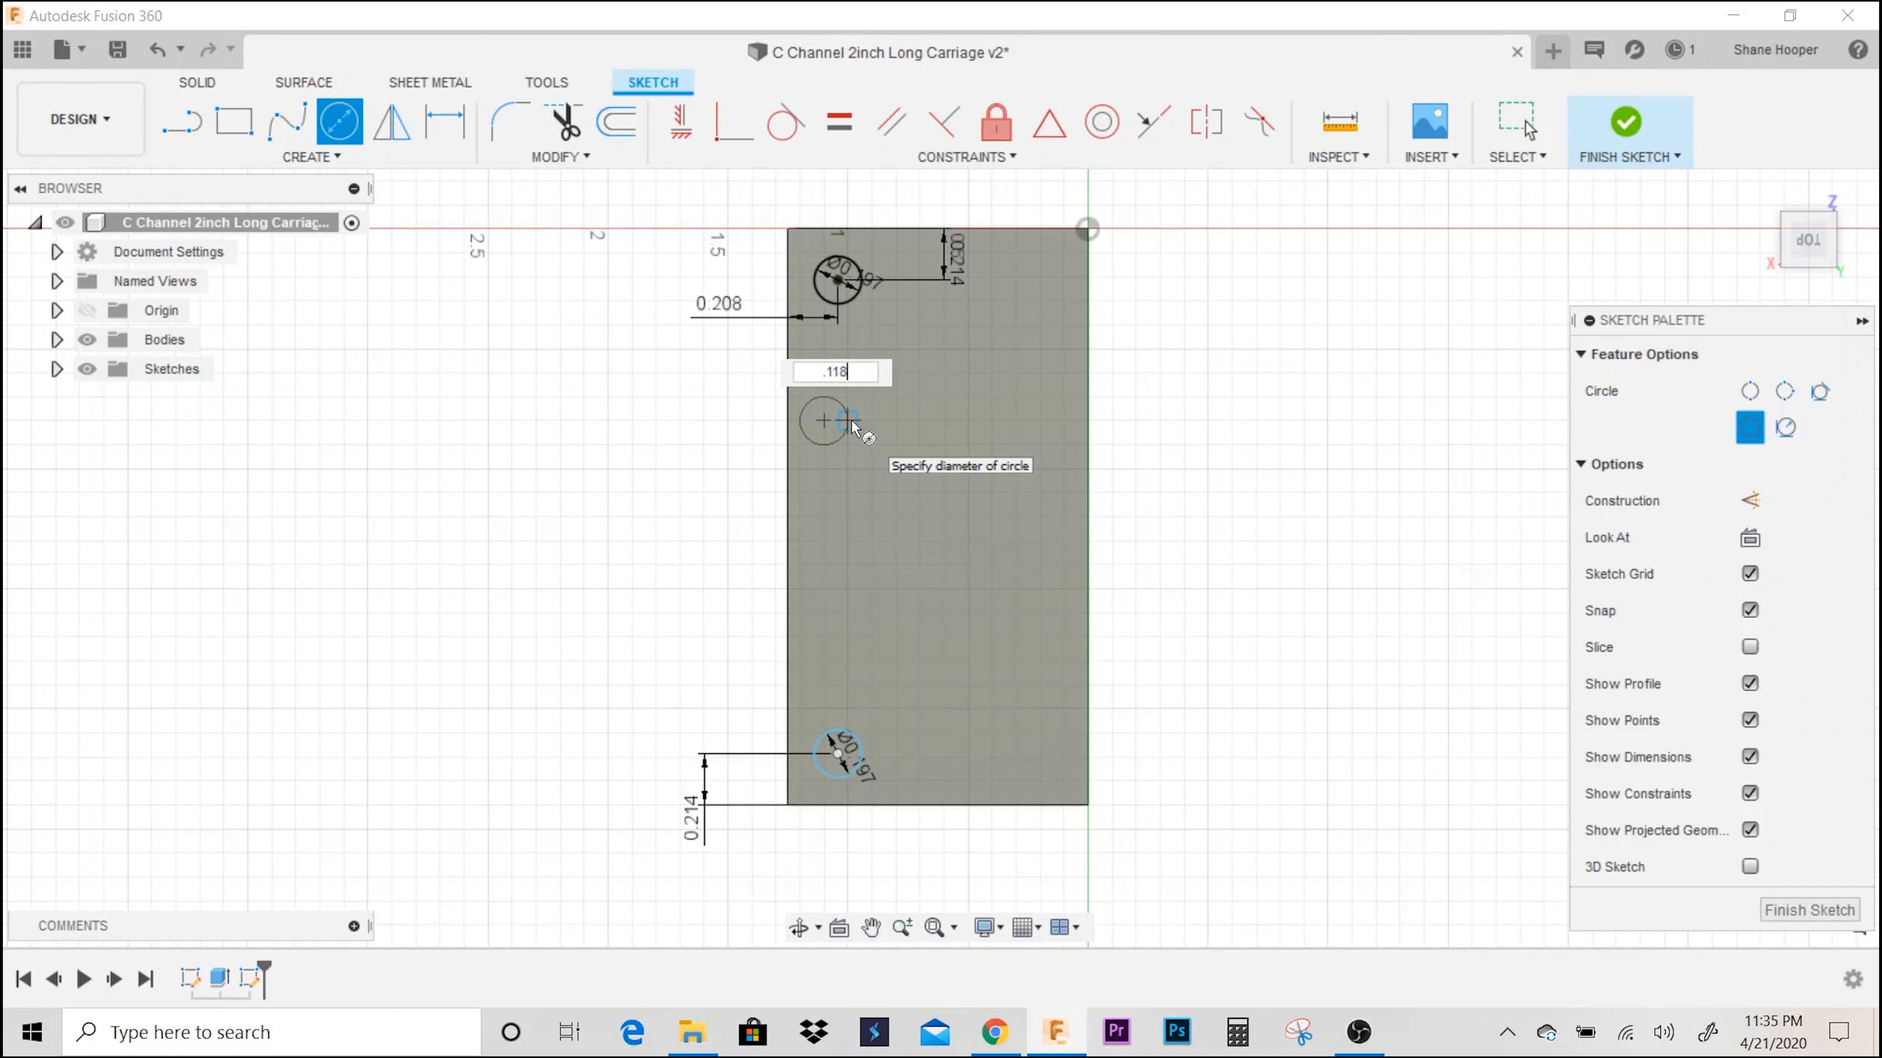
{"action": "key", "text": "Return"}
{"action": "key", "text": "Escape"}
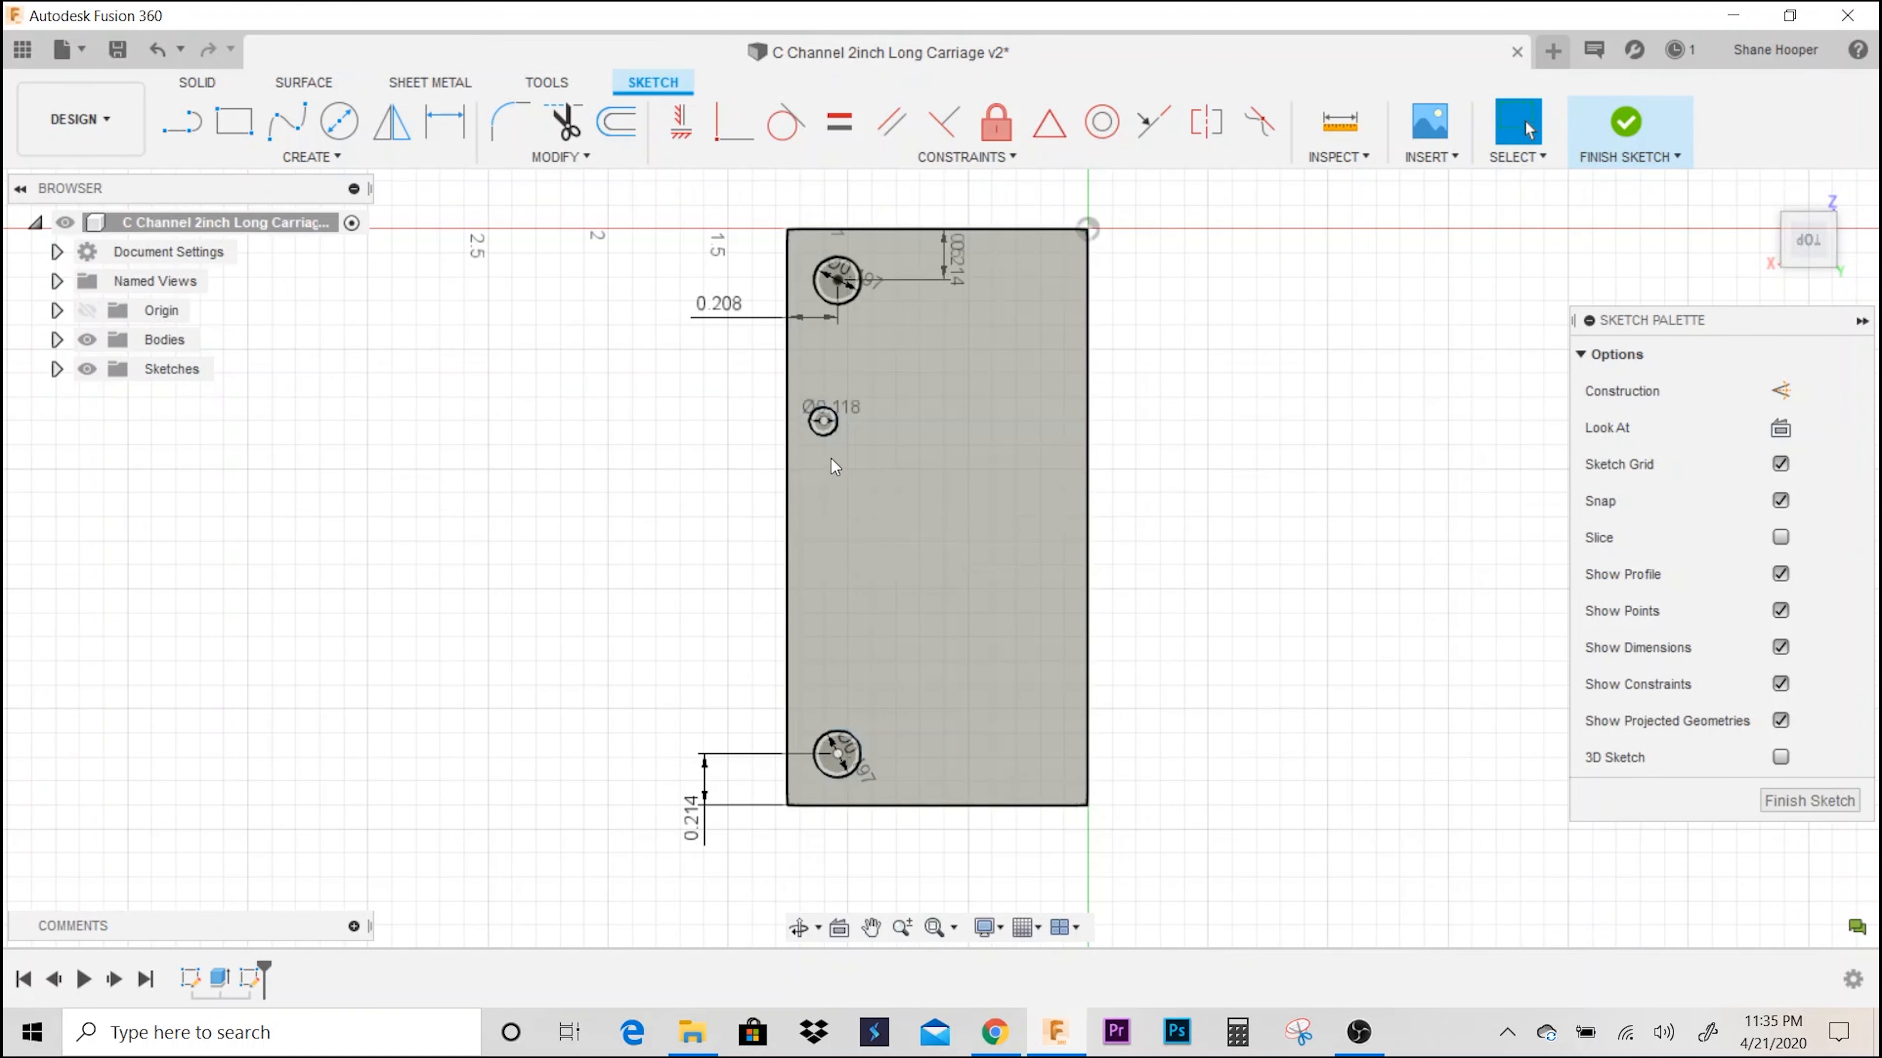
- Dimension the small circle's center 0.2 in from the face's left long edge
{"action": "key", "text": "d"}
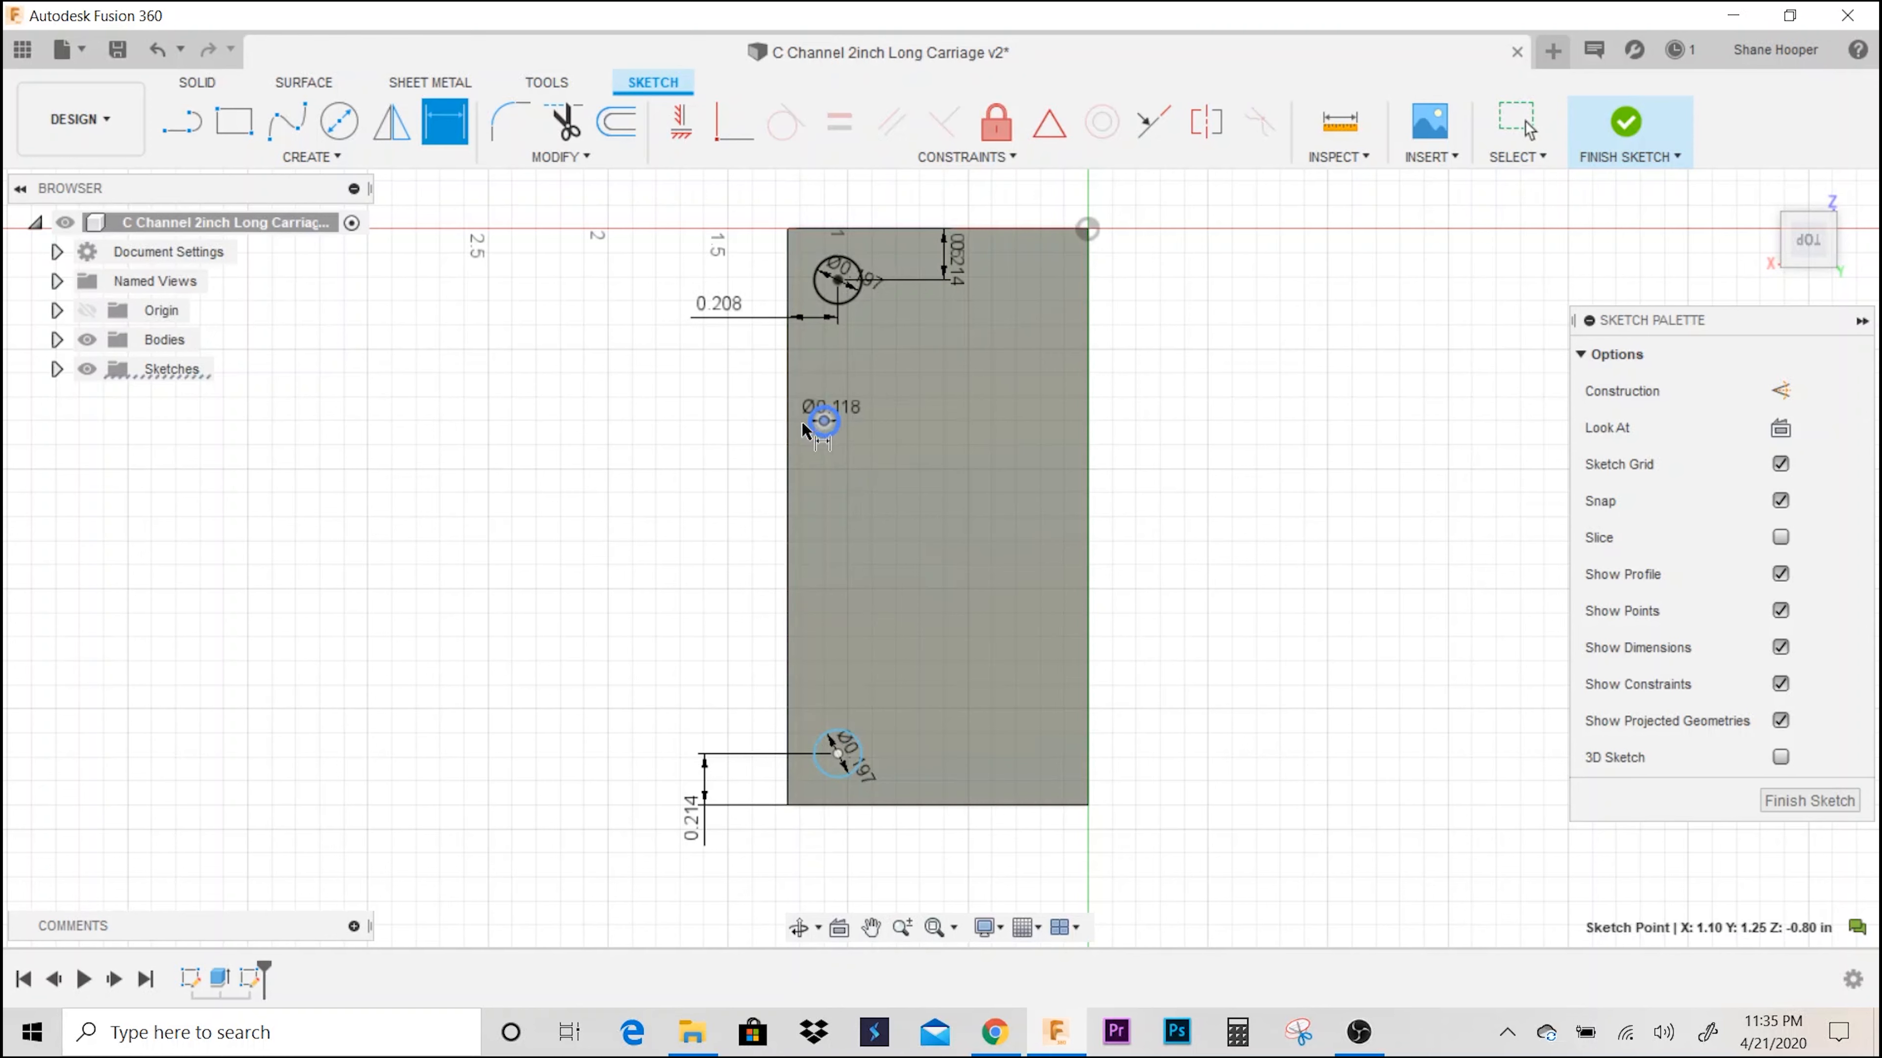
{"action": "left_click", "coordinate": [790, 430]}
{"action": "left_click", "coordinate": [743, 447]}
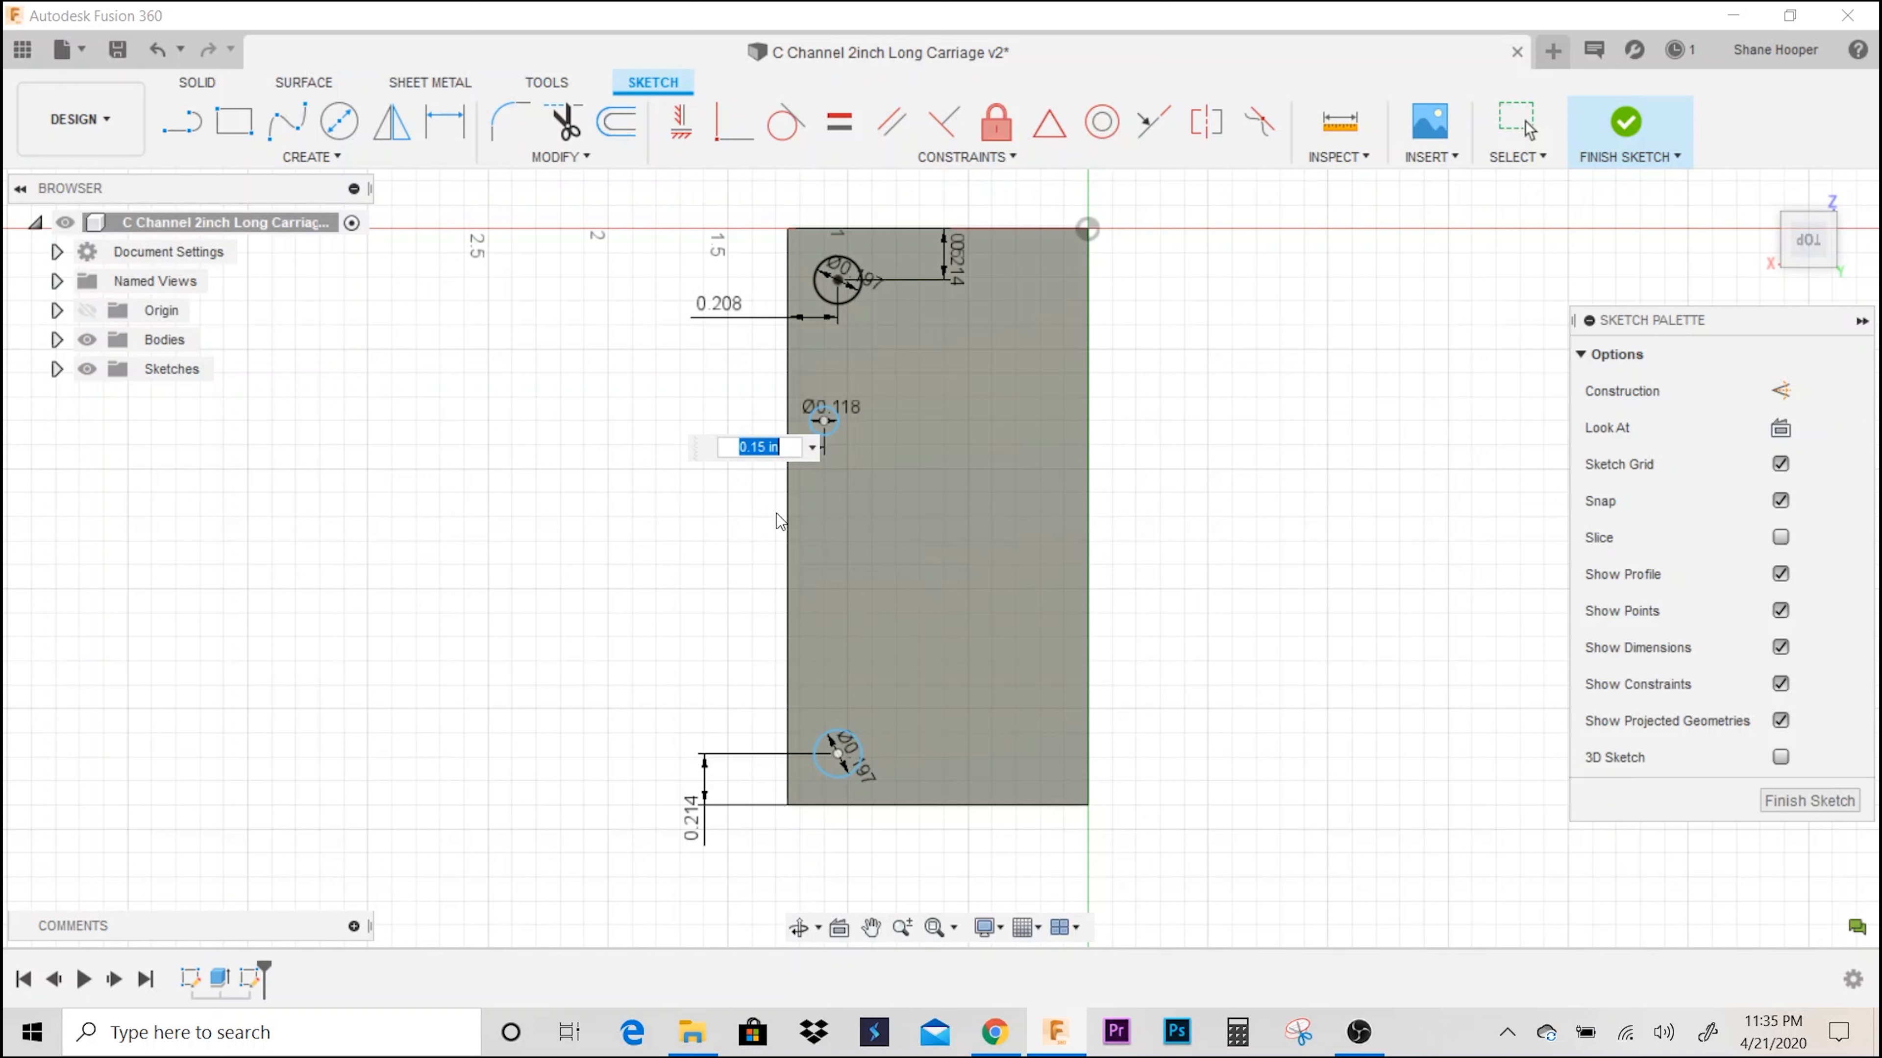
{"action": "type", "text": ".2"}
{"action": "key", "text": "Return"}
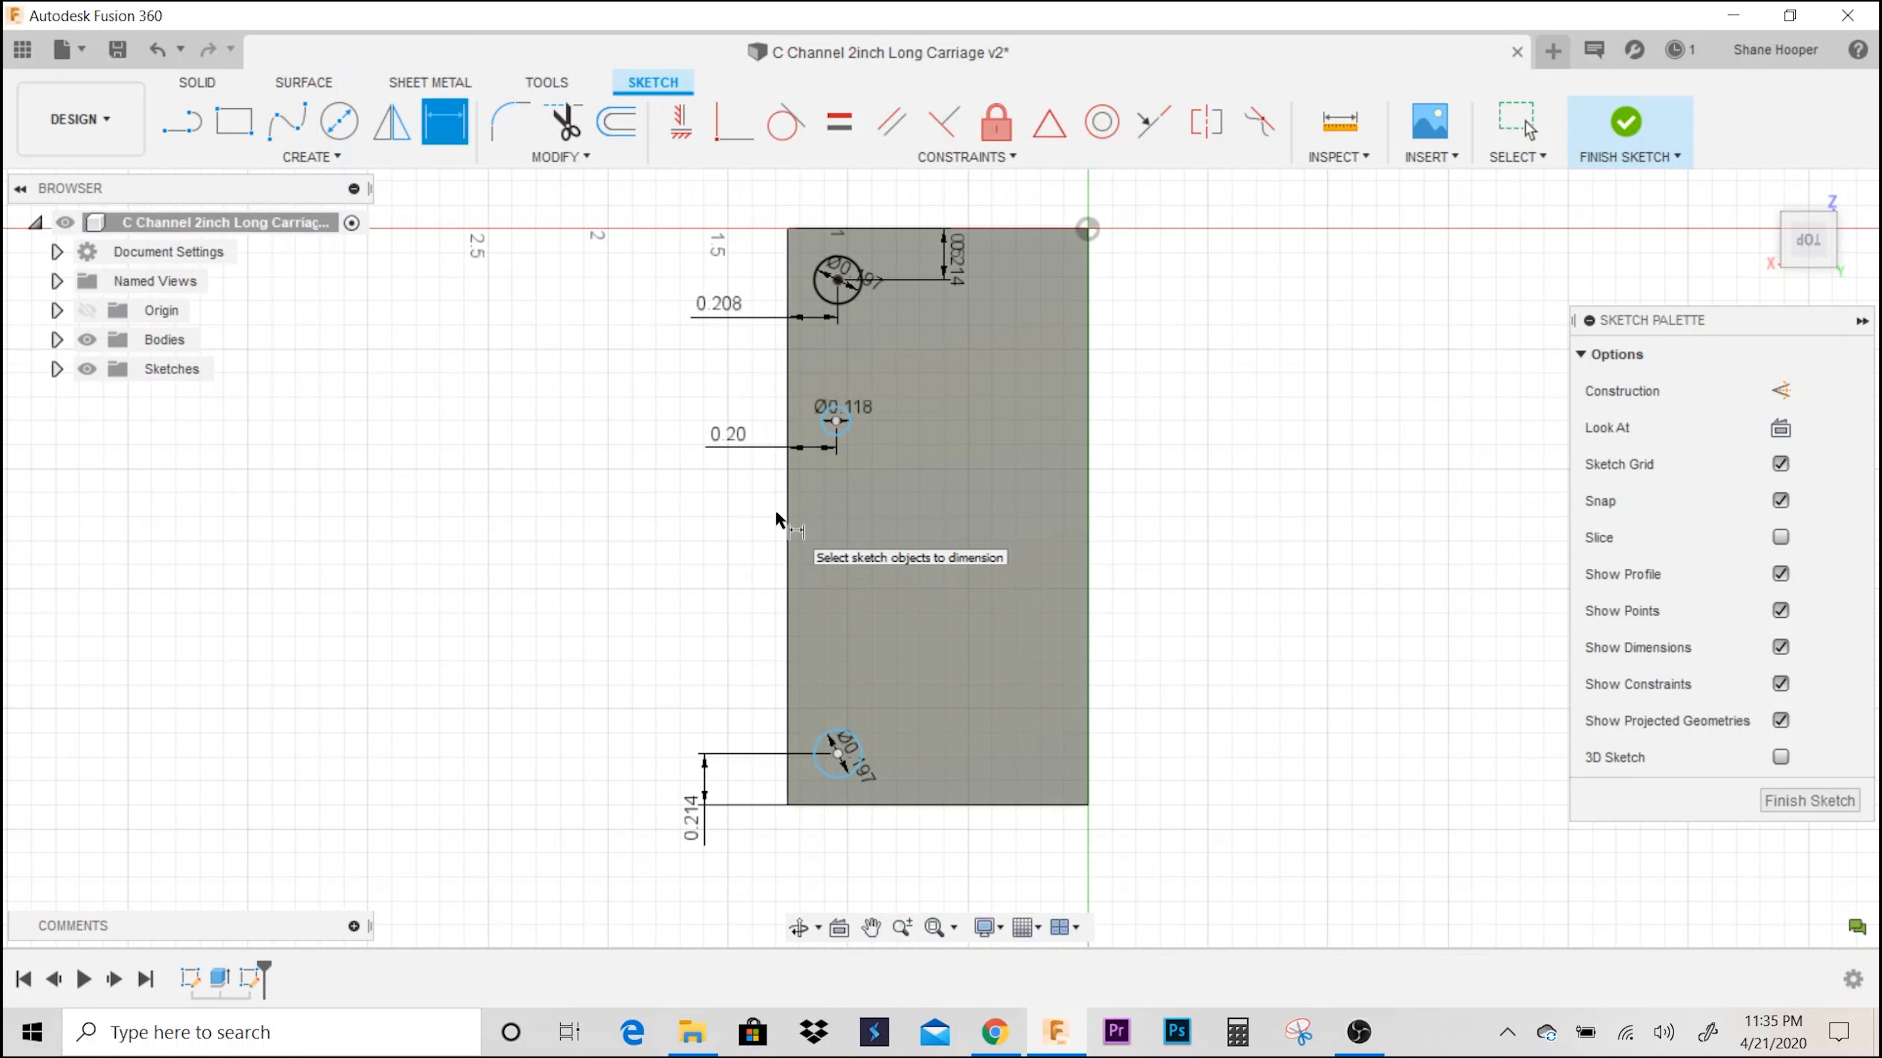
- Dimension the 0.118 in circle's center 0.86 in from the face's upper short edge
{"action": "left_click", "coordinate": [836, 421]}
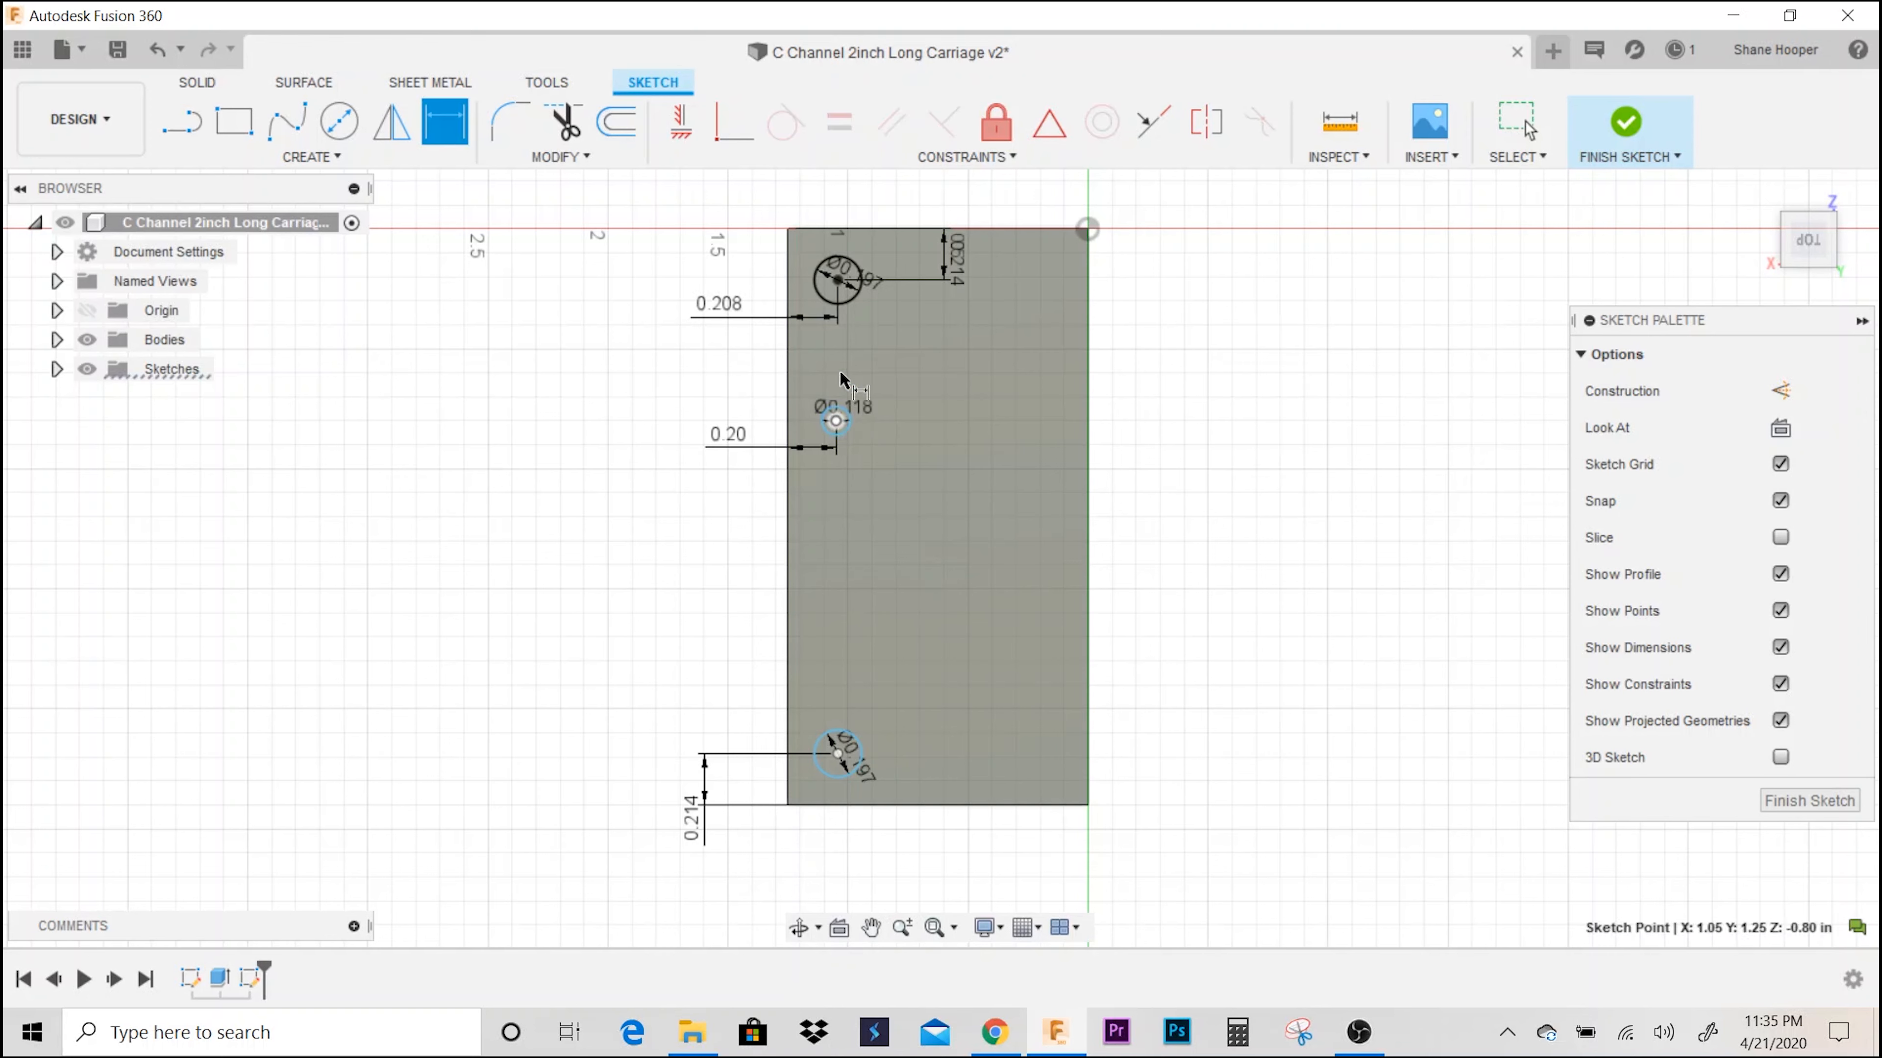
{"action": "left_click", "coordinate": [880, 229]}
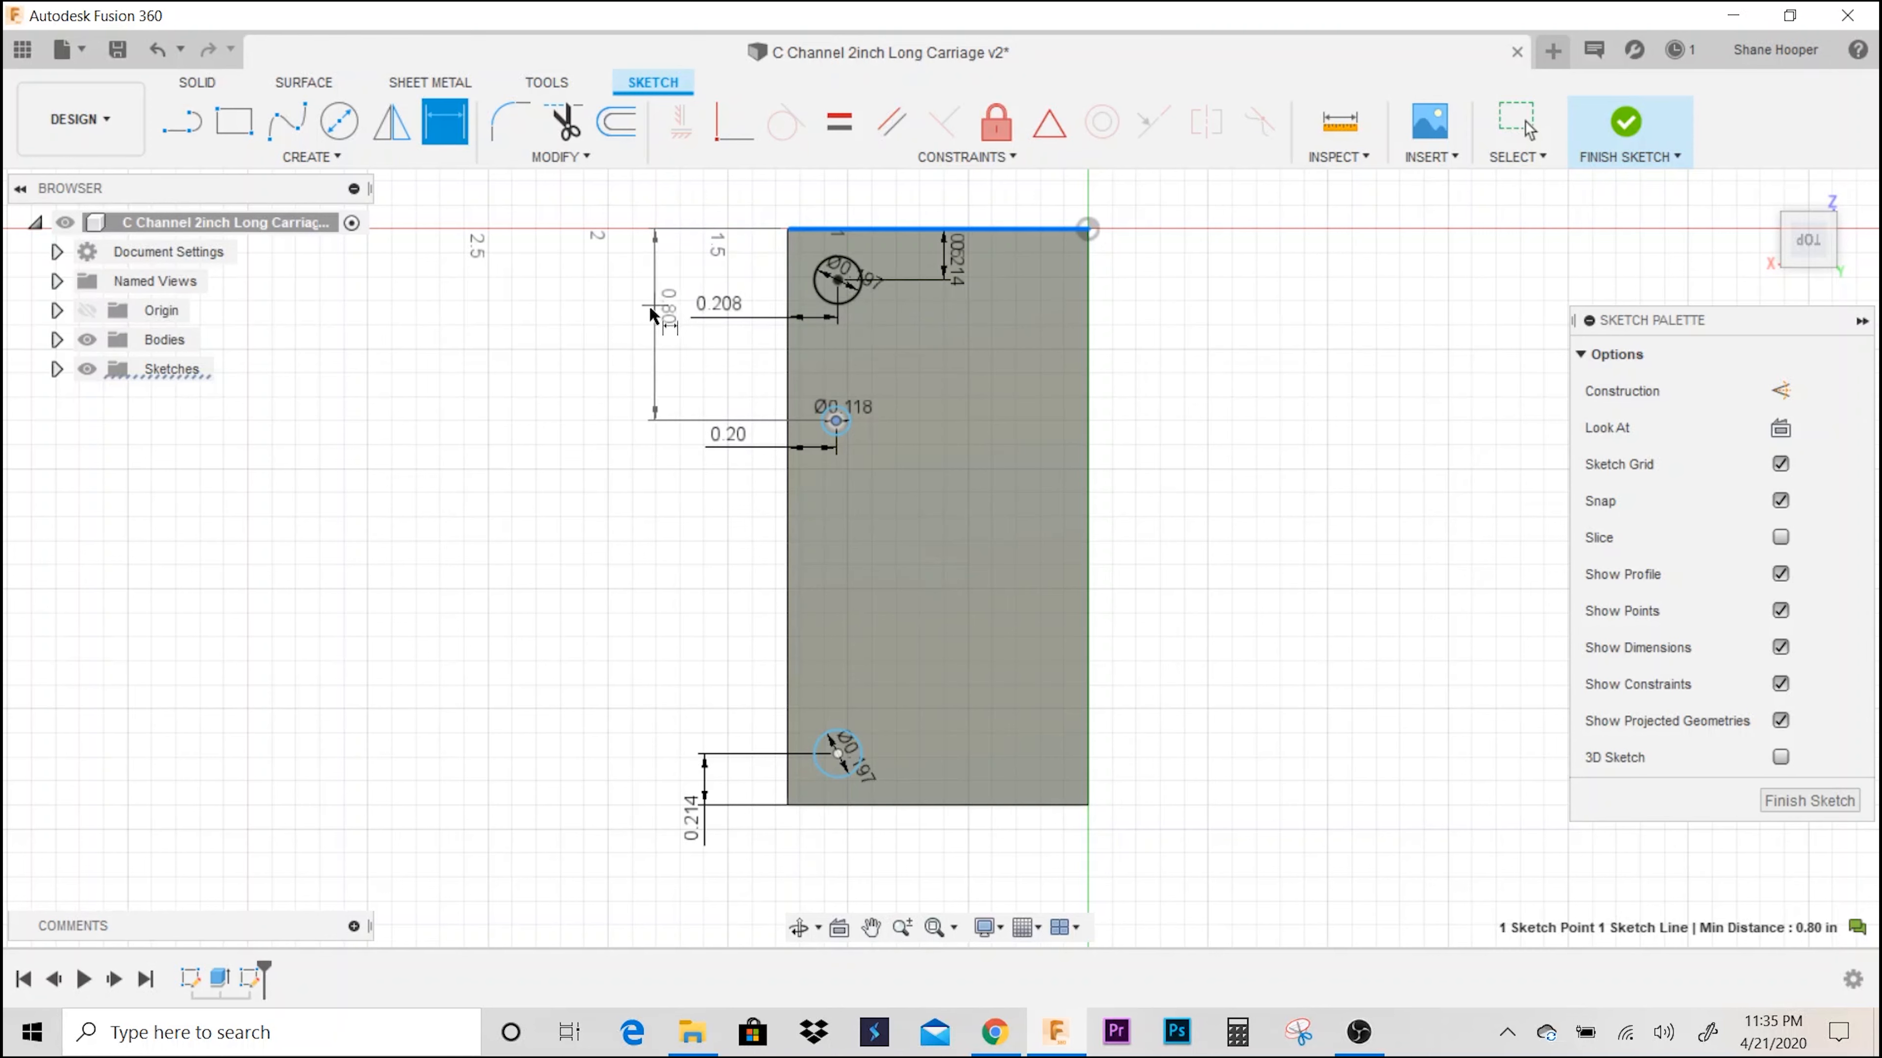
{"action": "left_click", "coordinate": [634, 318]}
{"action": "key", "text": "BackSpace"}
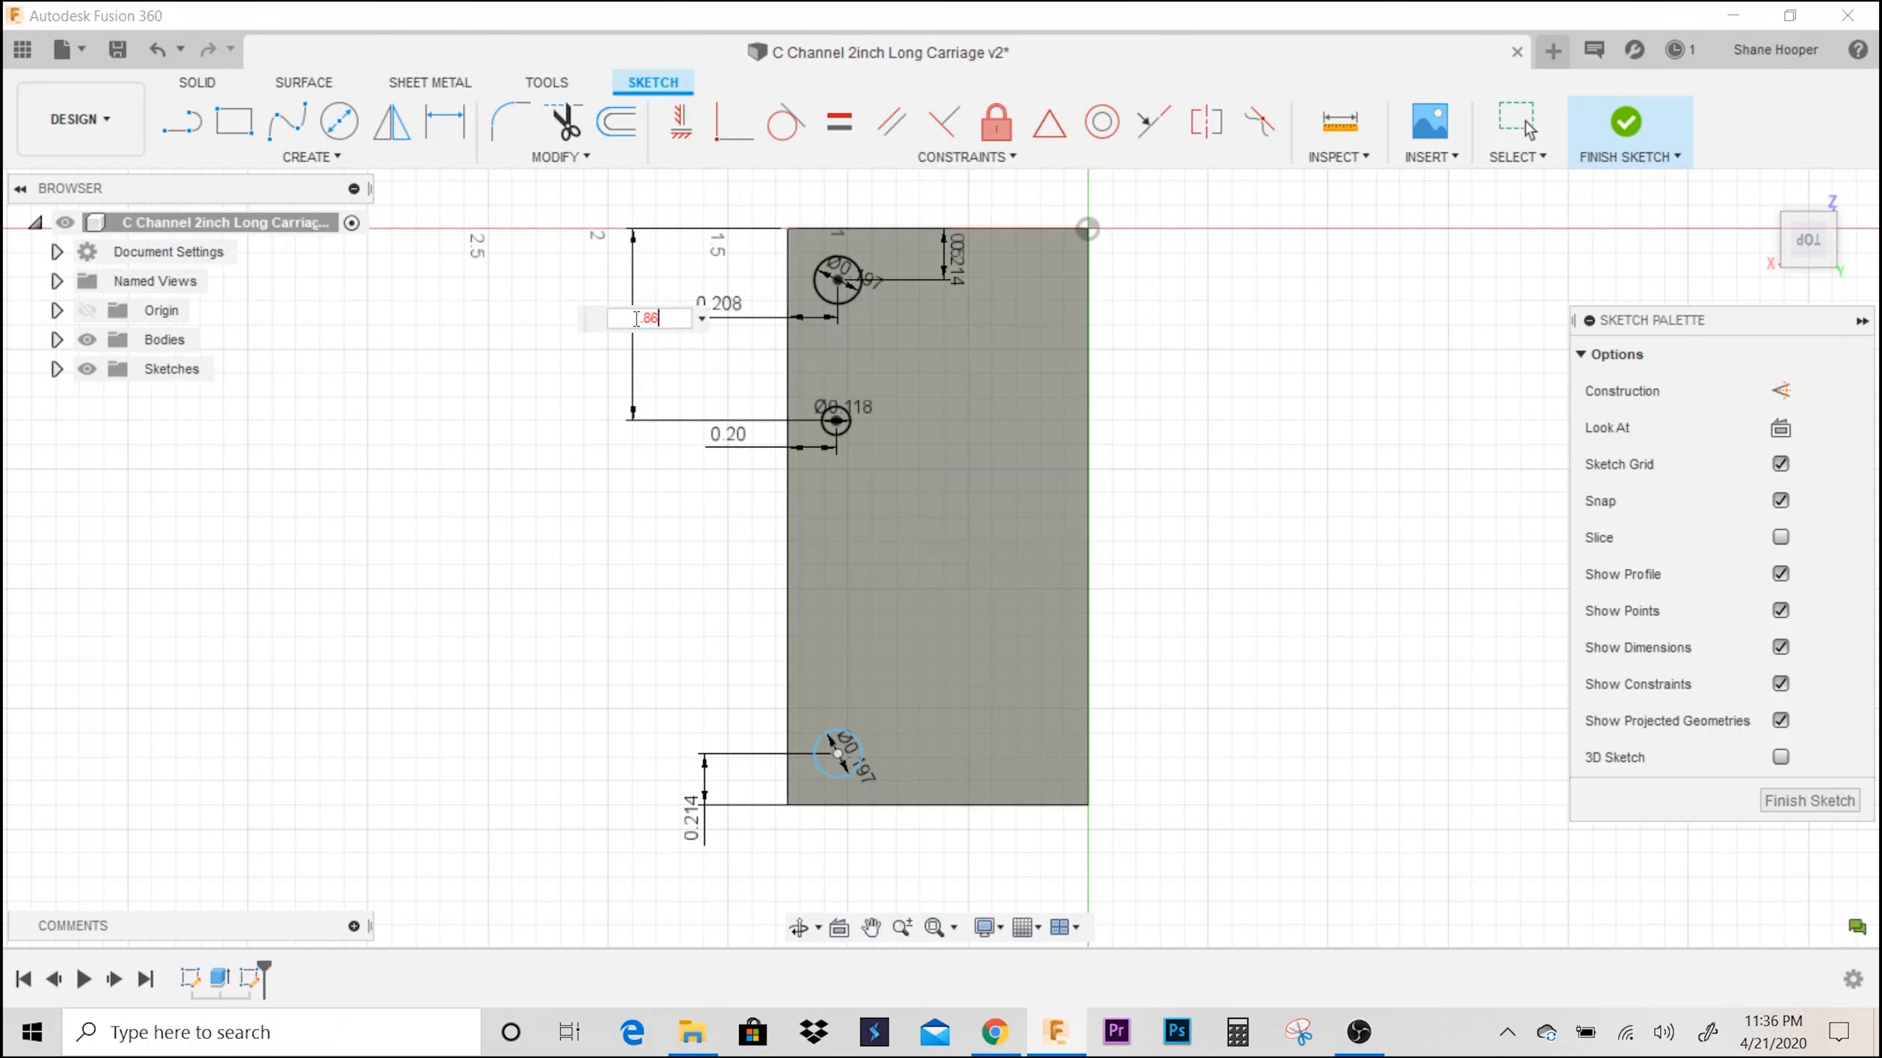
{"action": "key", "text": "Return"}
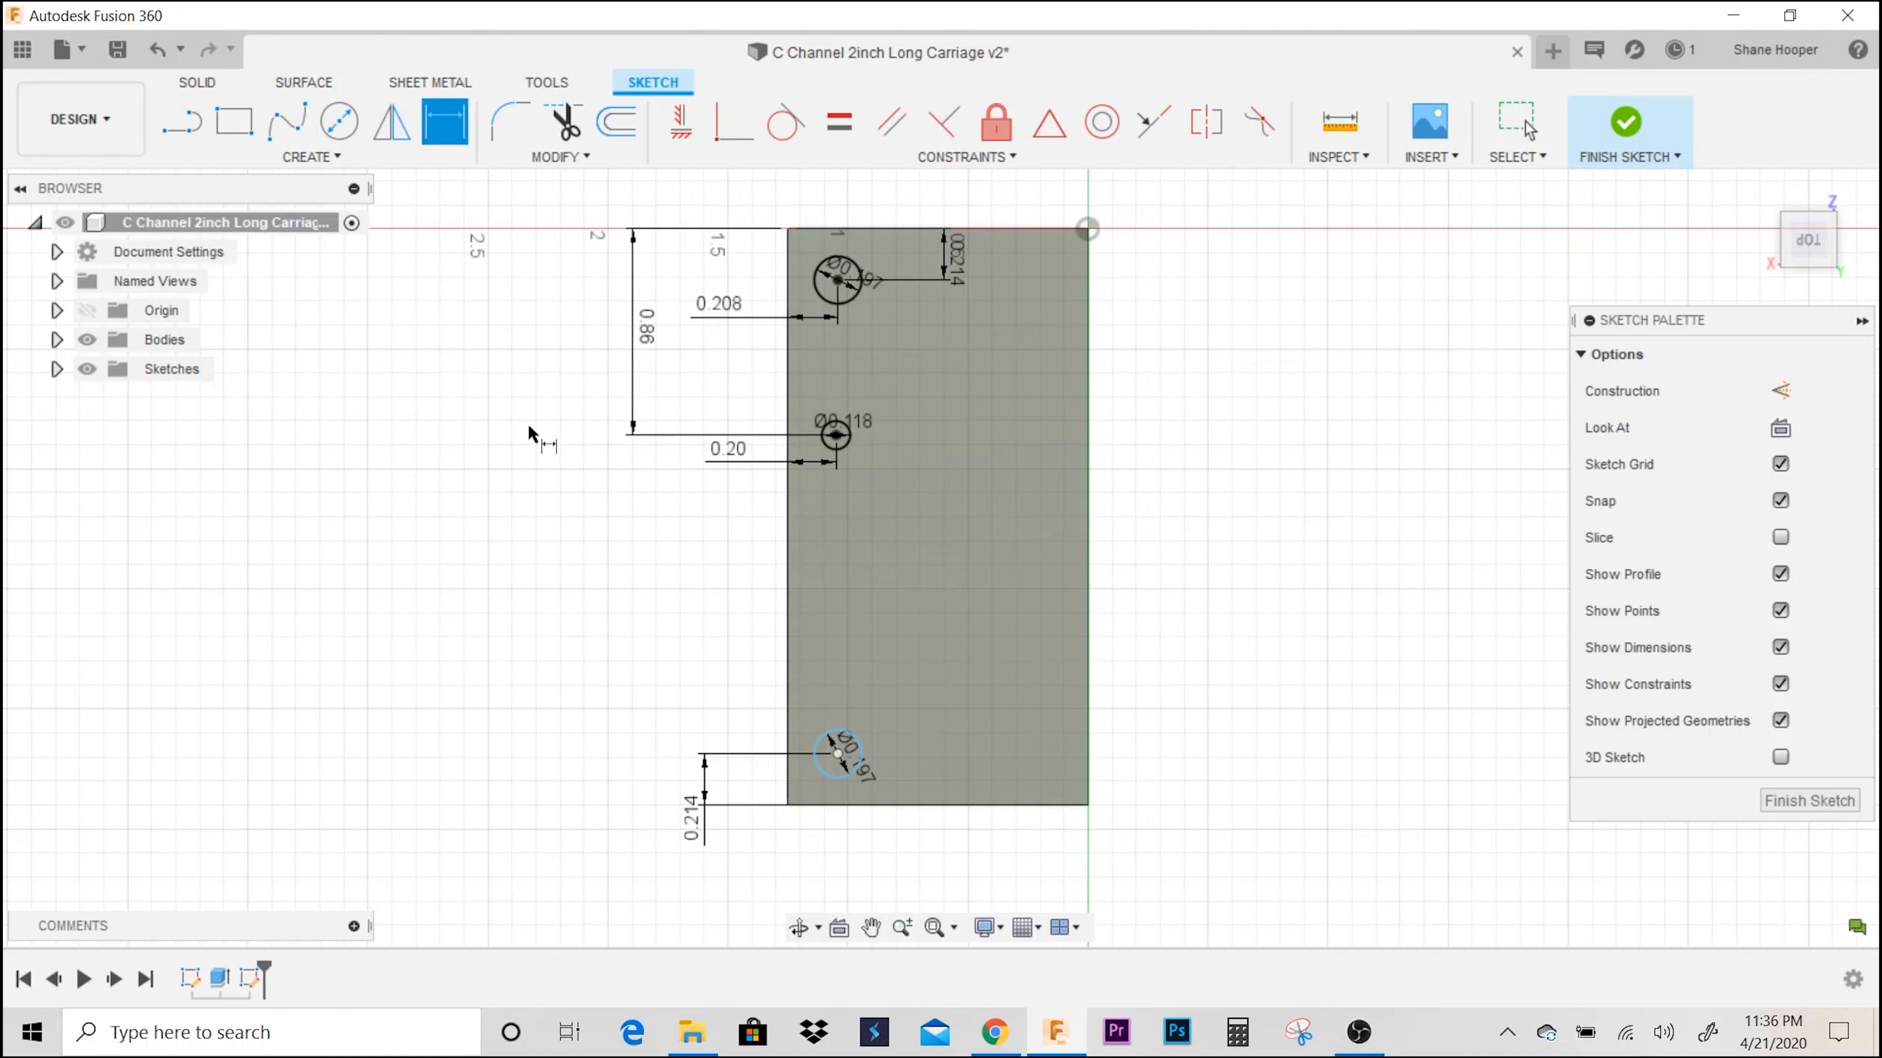
{"action": "key", "text": "Escape"}
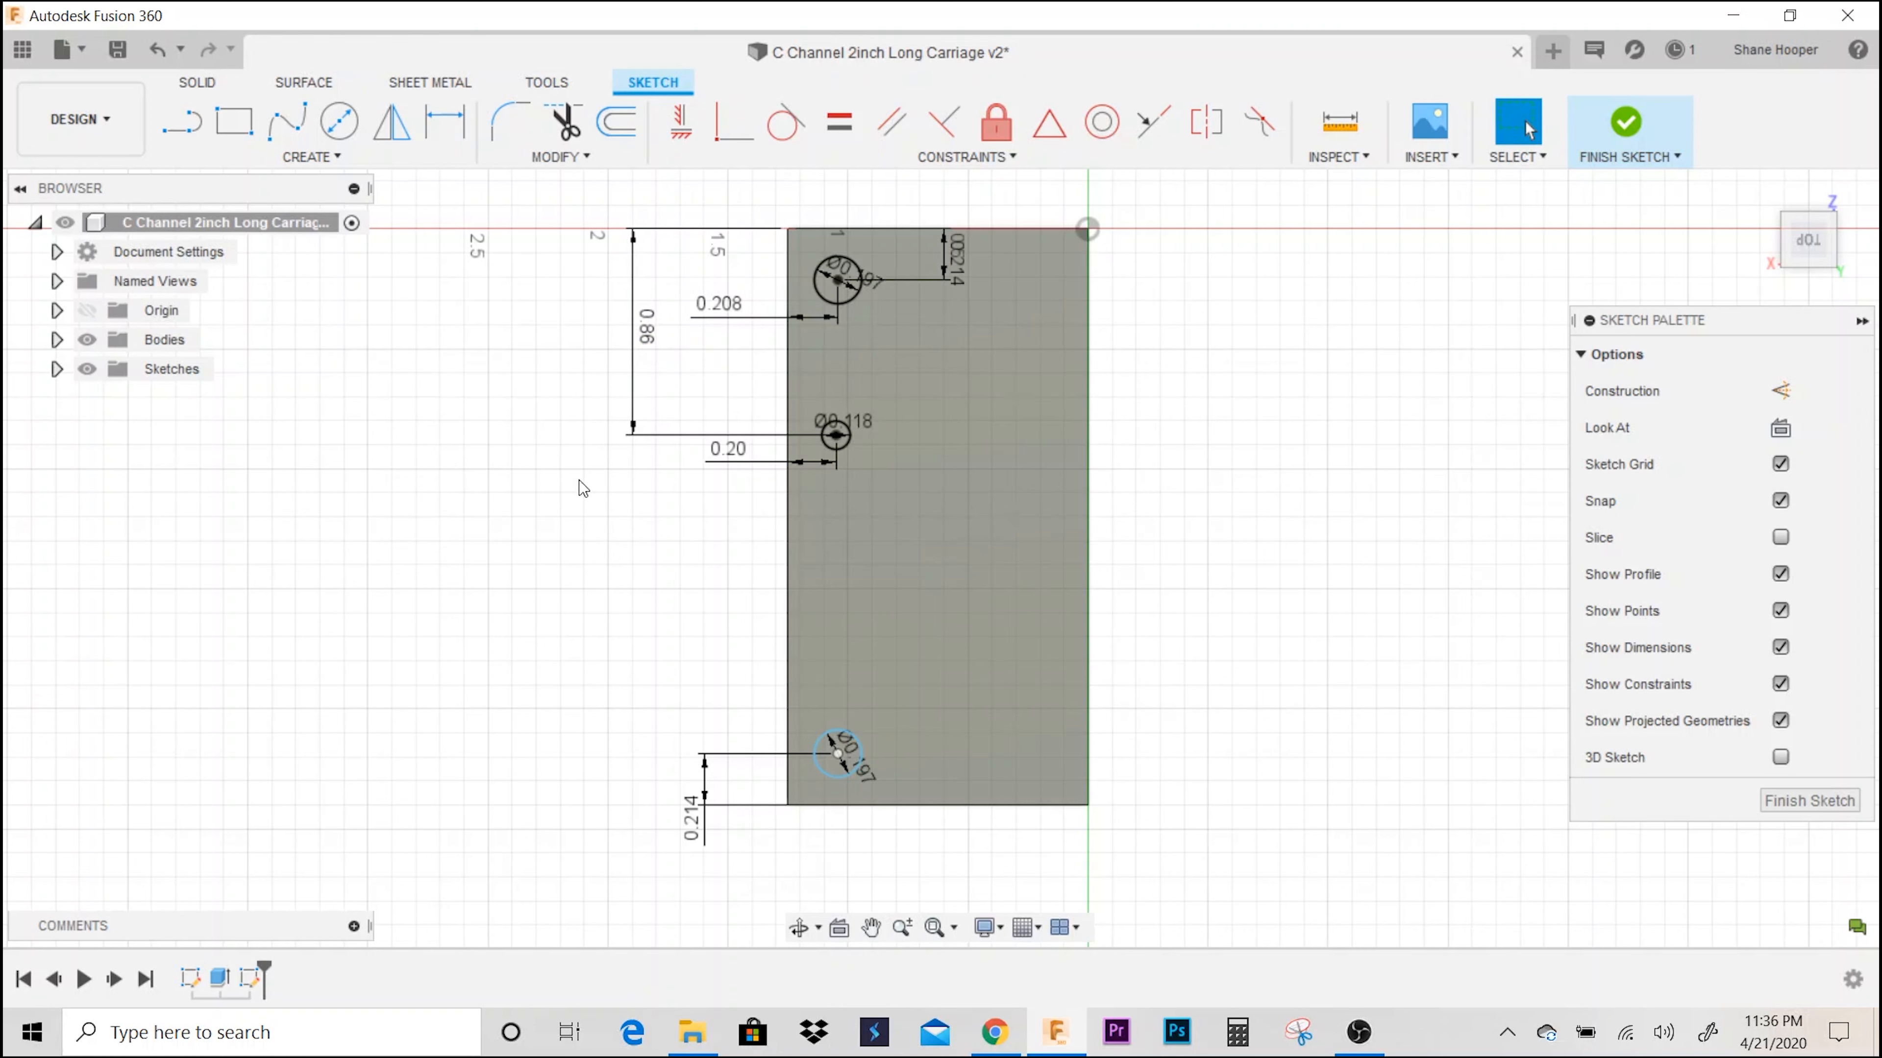
- Copy the 0.118 in circle straight down, placing the copy between it and the lower 0.197 in circle
{"action": "left_click", "coordinate": [852, 448]}
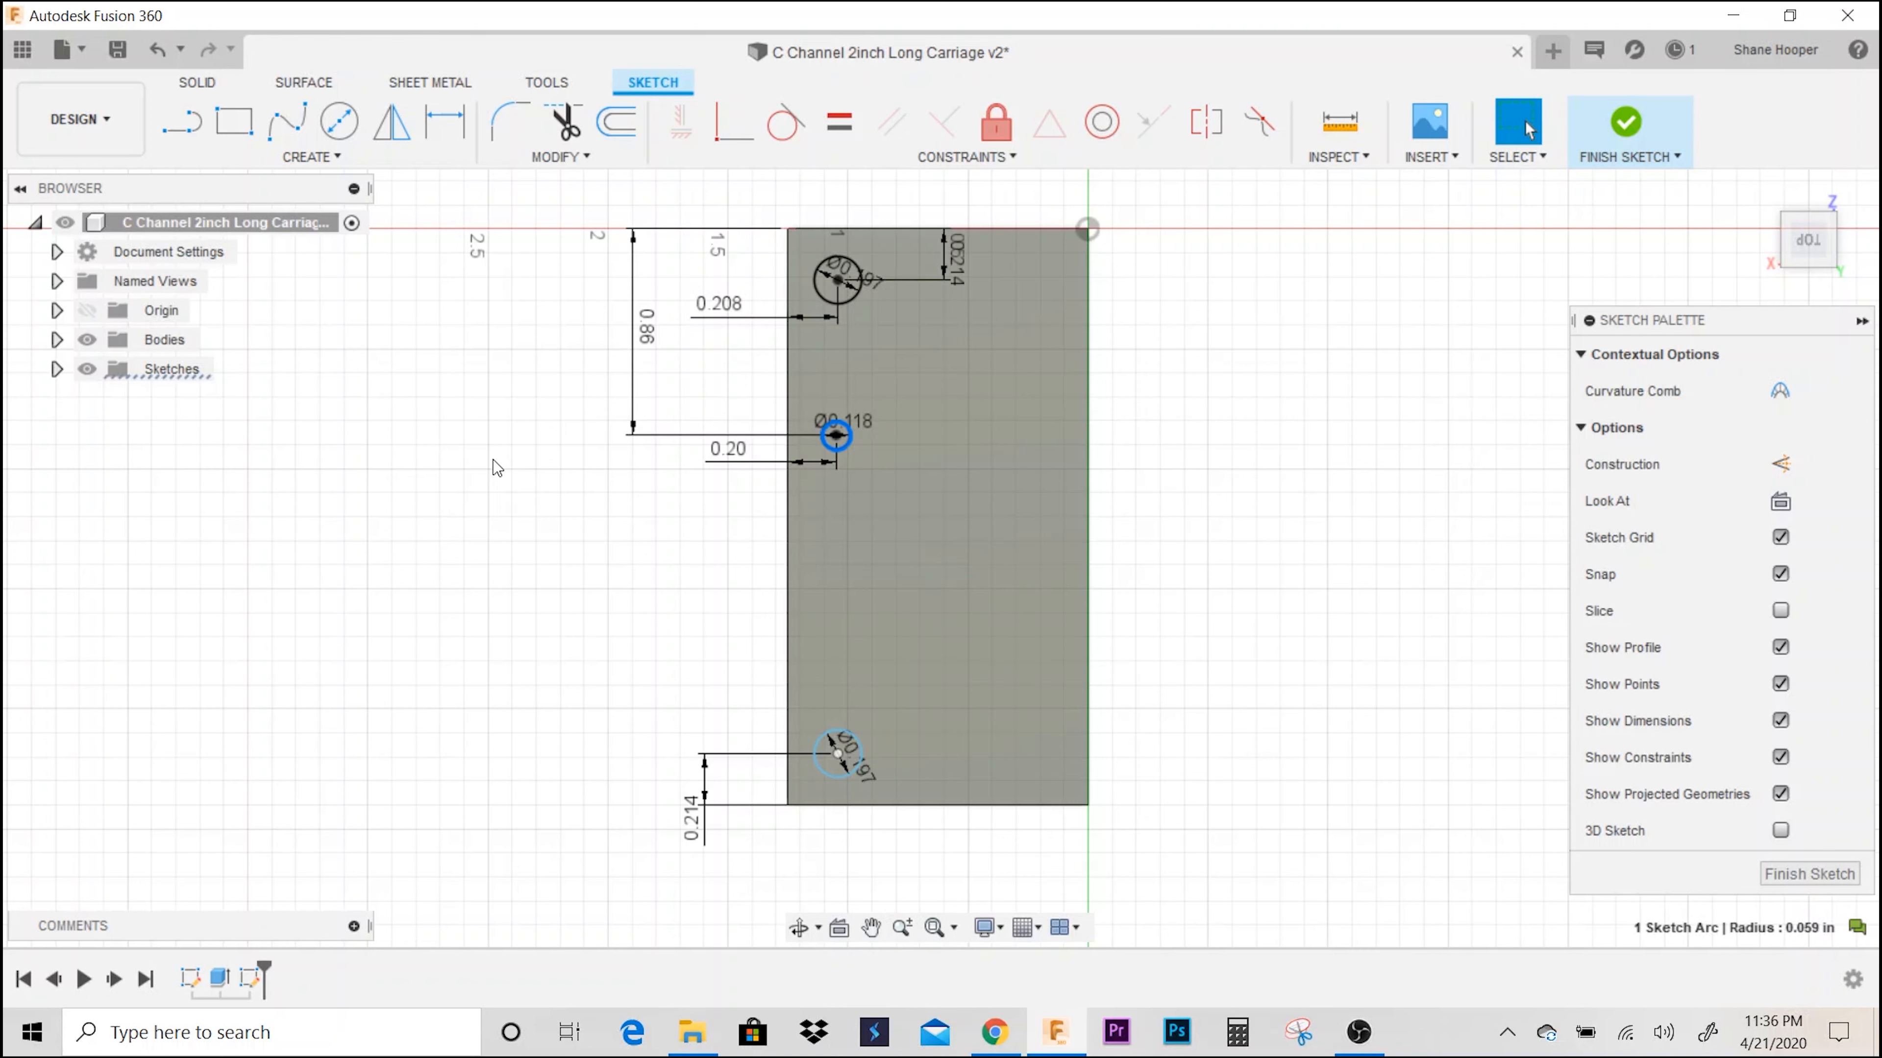
{"action": "key", "text": "m"}
{"action": "left_click_drag", "start_coordinate": [834, 361], "coordinate": [835, 508]}
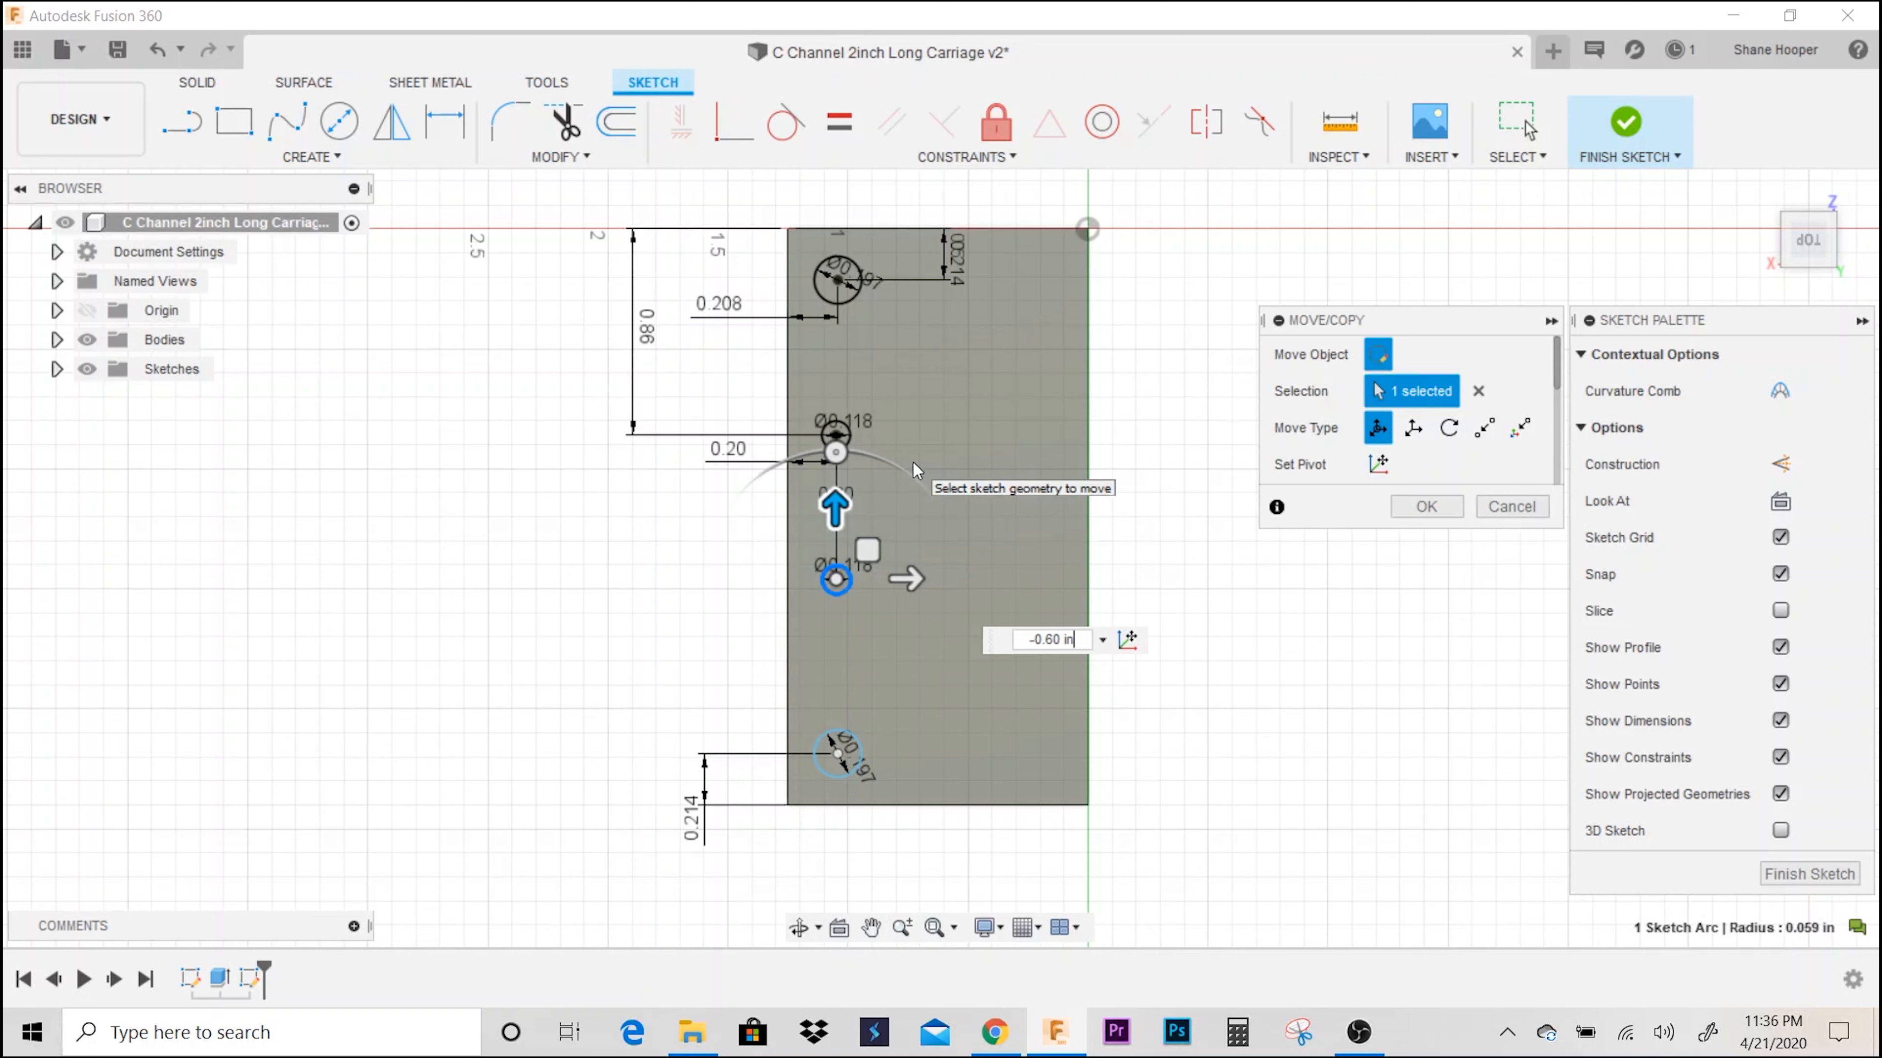
{"action": "left_click_drag", "start_coordinate": [1088, 647], "coordinate": [959, 653]}
{"action": "type", "text": "-"}
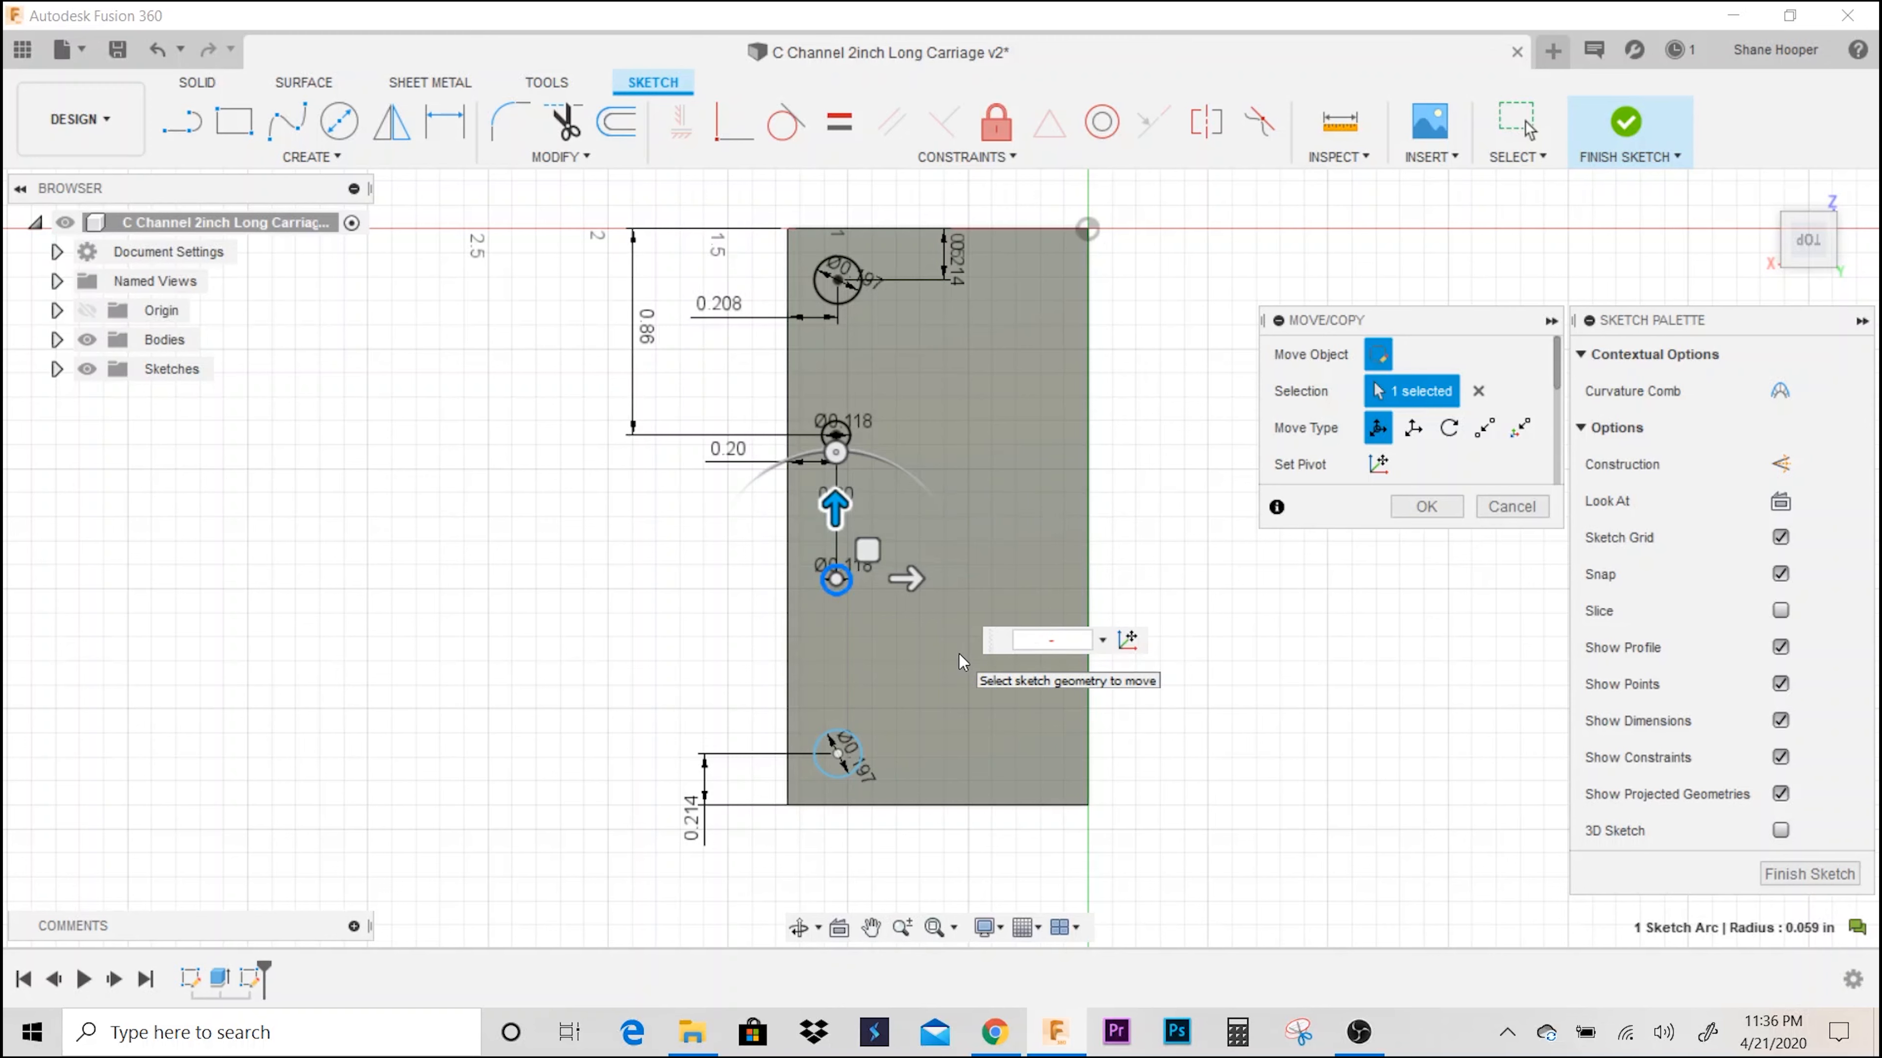
{"action": "type", "text": ".08"}
{"action": "key", "text": "Return"}
- Extrude all four circles -1.70 in as a cut through both flanges of the channel
{"action": "scroll", "coordinate": [959, 654], "scroll_direction": "down", "scroll_amount": 3}
{"action": "middle_click_drag", "start_coordinate": [943, 655], "coordinate": [849, 600]}
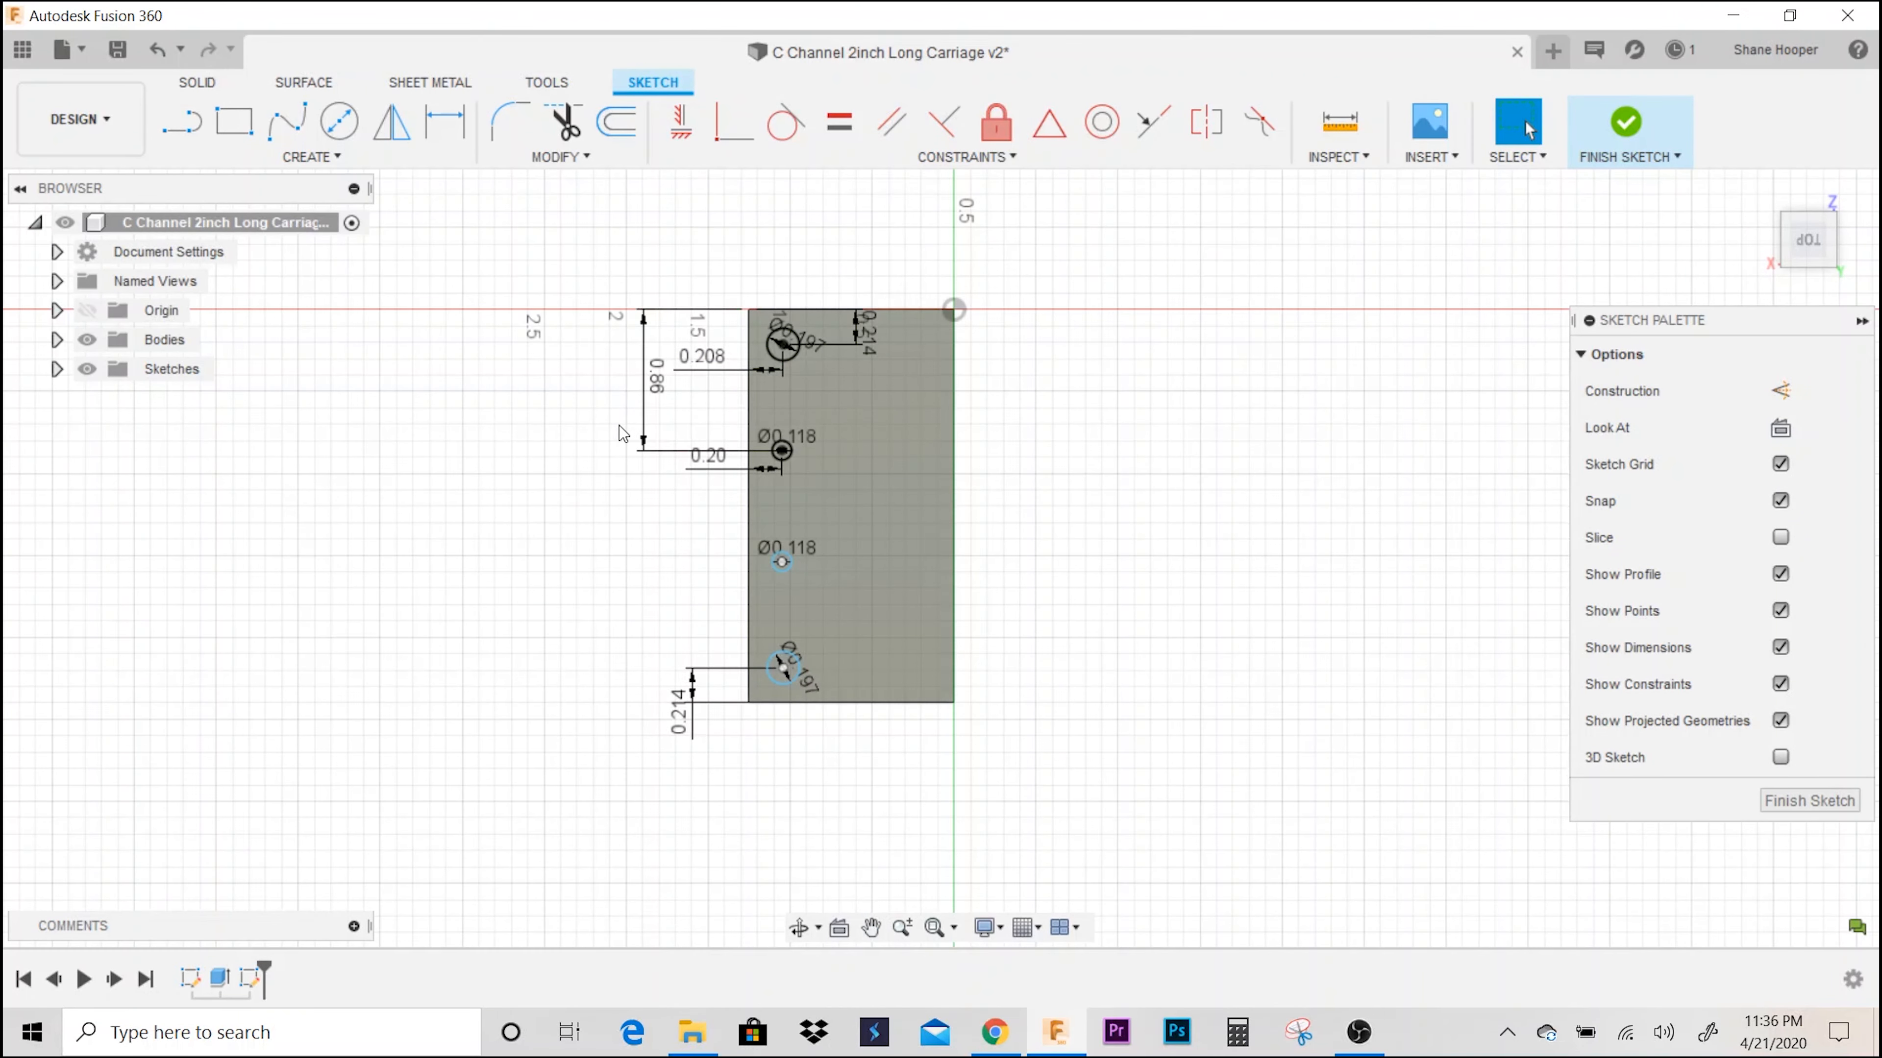
{"action": "key", "text": "e"}
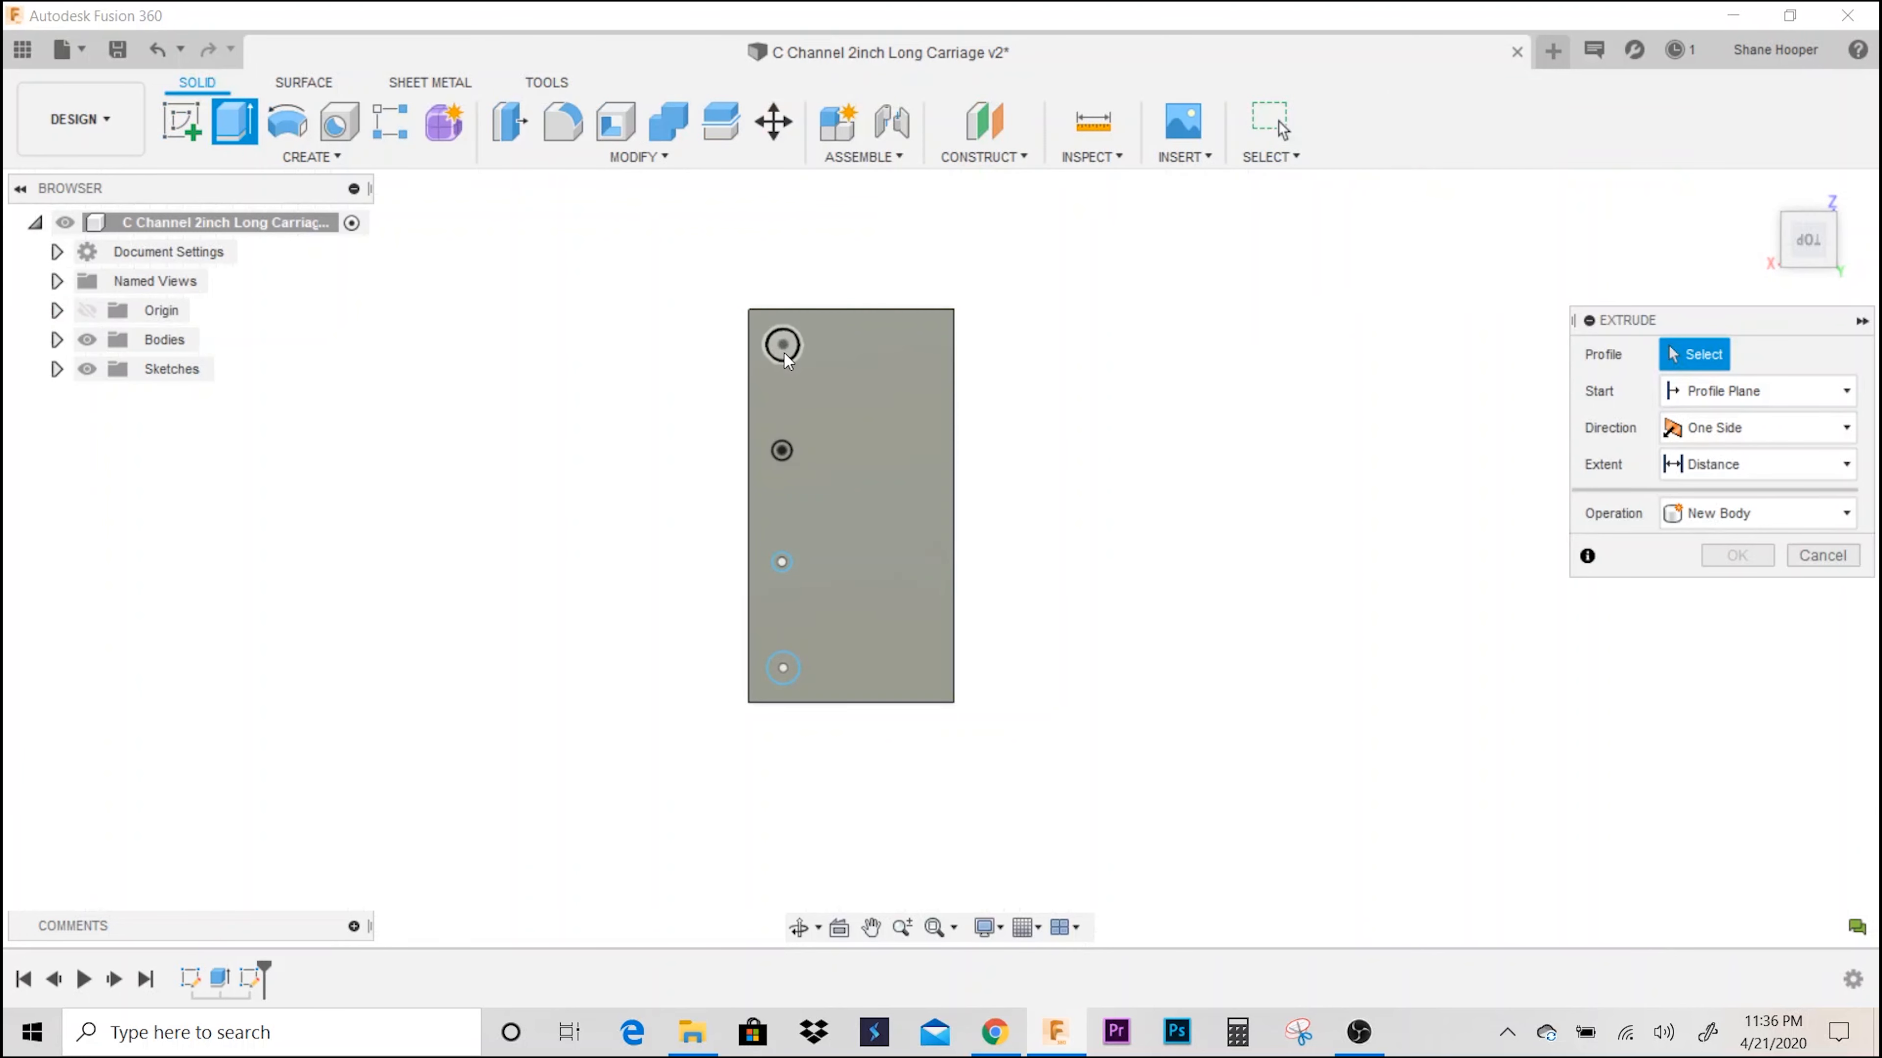
{"action": "left_click", "coordinate": [781, 345]}
{"action": "left_click", "coordinate": [781, 451]}
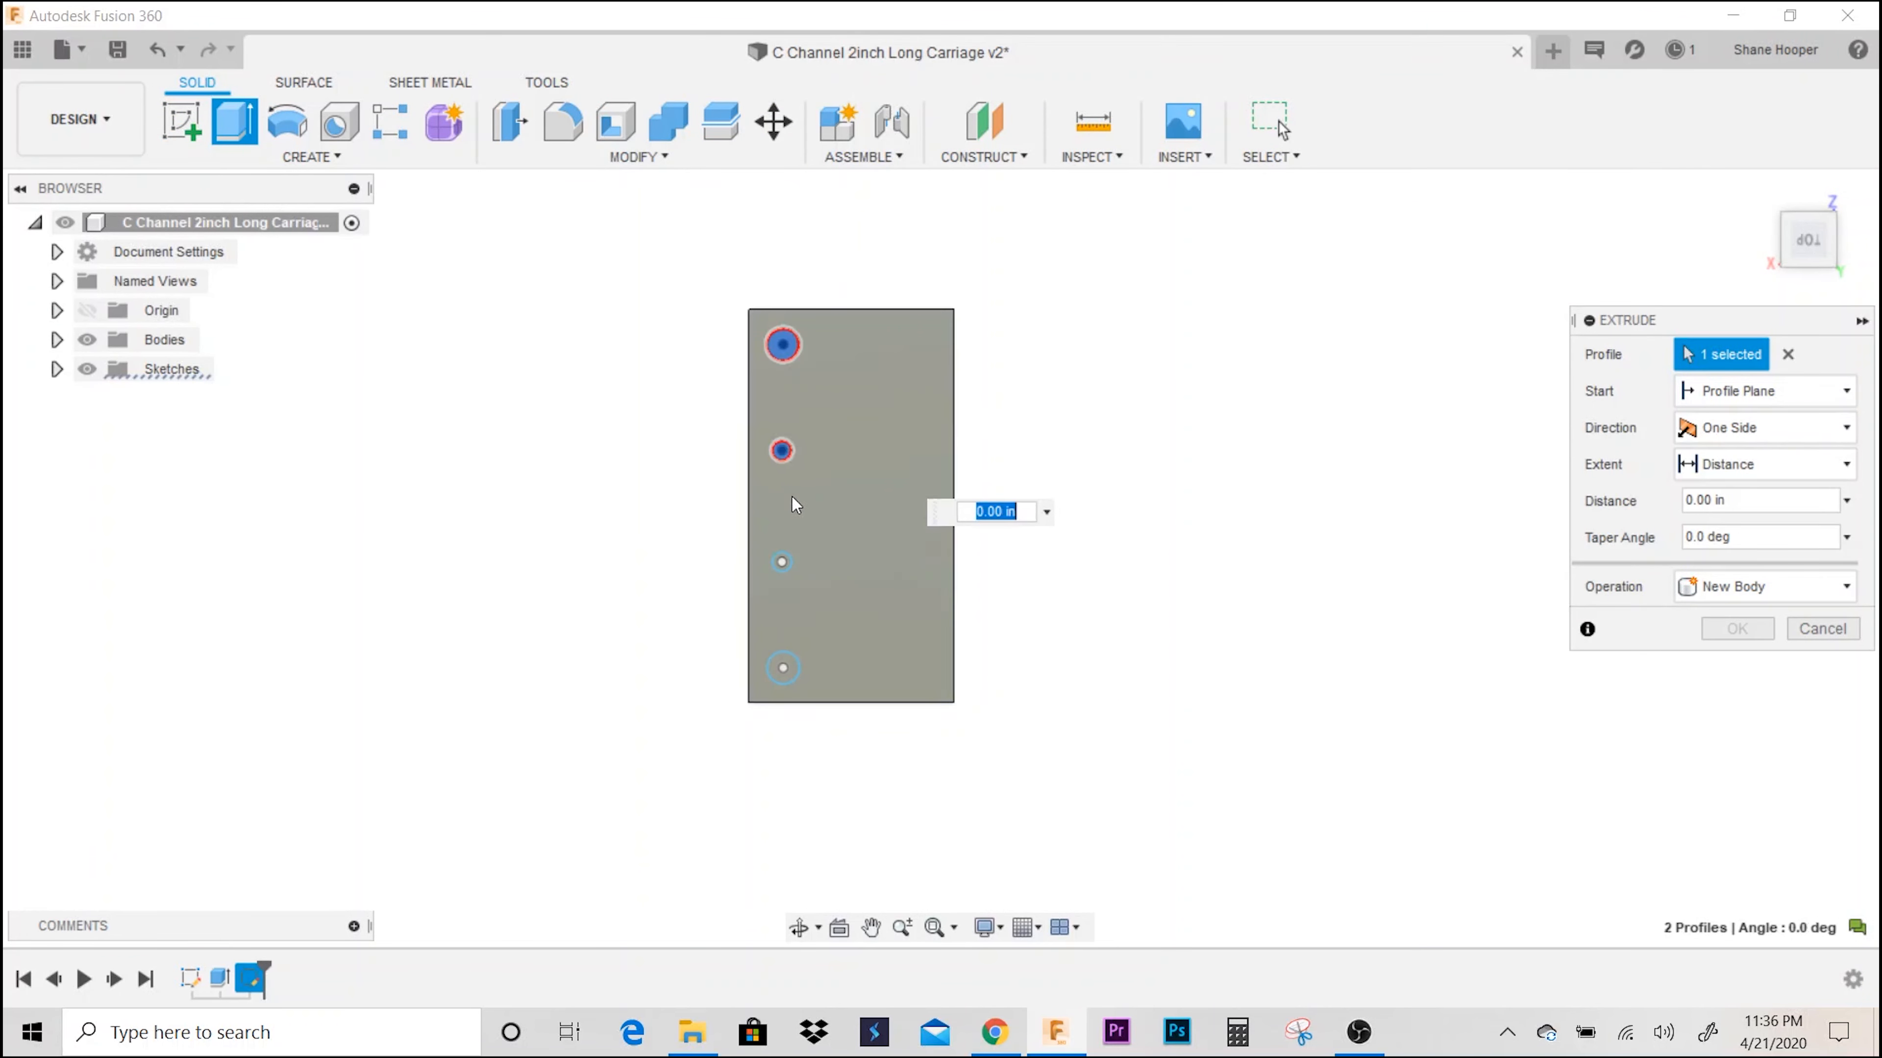
{"action": "left_click", "coordinate": [782, 562]}
{"action": "left_click", "coordinate": [784, 670]}
{"action": "scroll", "coordinate": [1009, 590], "scroll_direction": "down", "scroll_amount": 1}
{"action": "middle_click_drag", "start_coordinate": [1184, 588], "coordinate": [1109, 484], "text": "shift"}
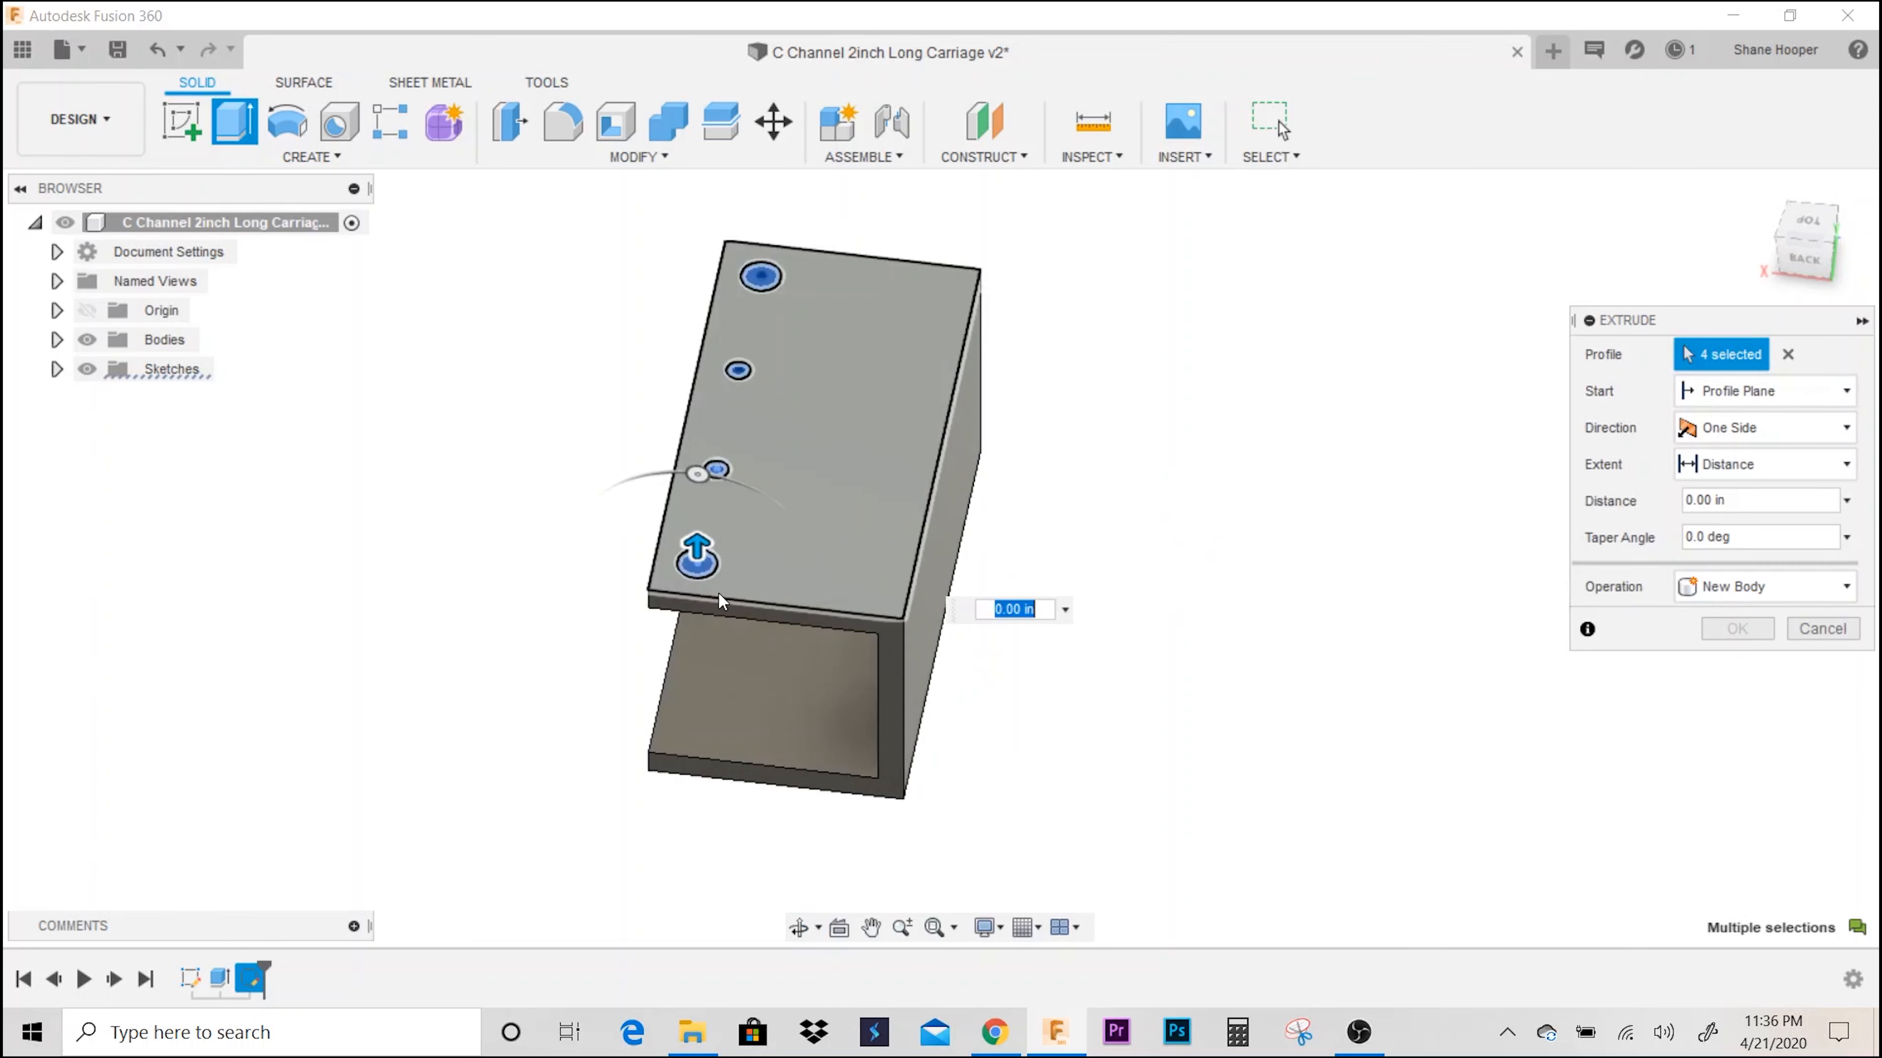
{"action": "left_click_drag", "start_coordinate": [696, 552], "coordinate": [689, 800]}
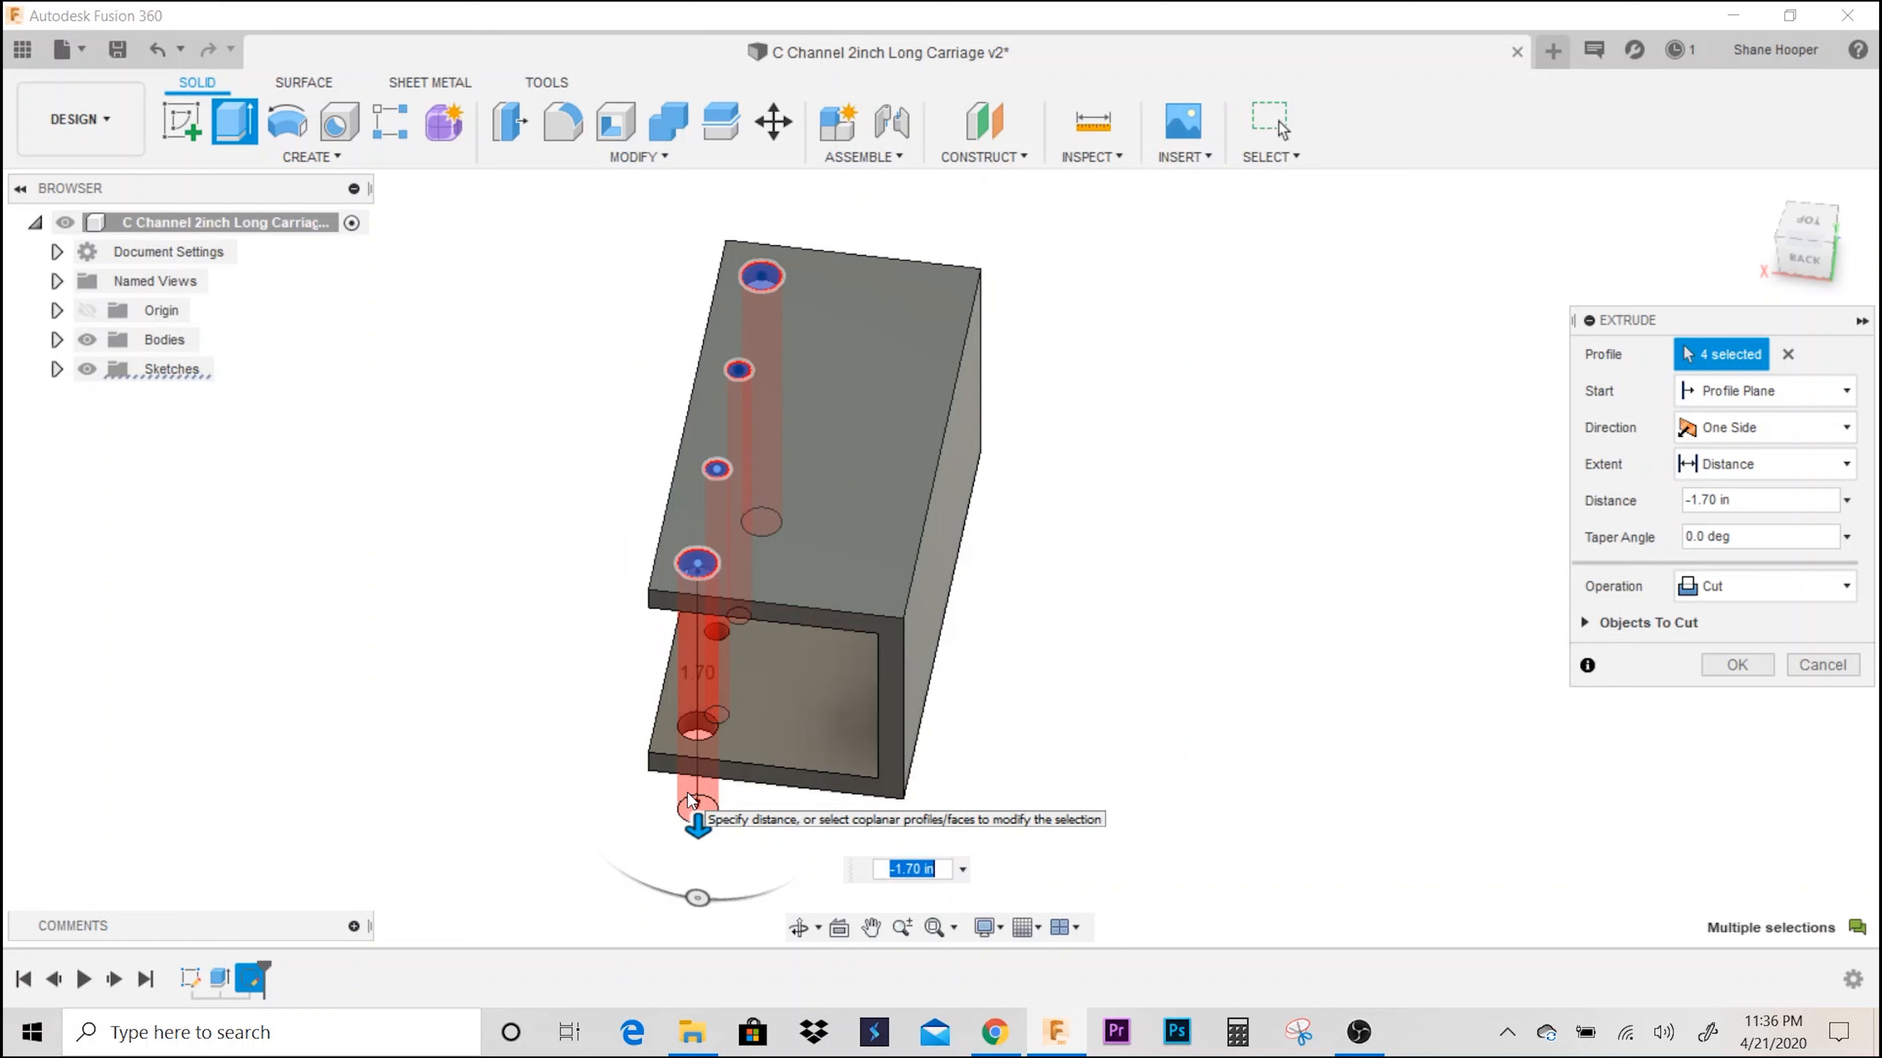
{"action": "key", "text": "Return"}
- Save the design as a new version with the description "User Saved"
{"action": "scroll", "coordinate": [821, 489], "scroll_direction": "down", "scroll_amount": 1}
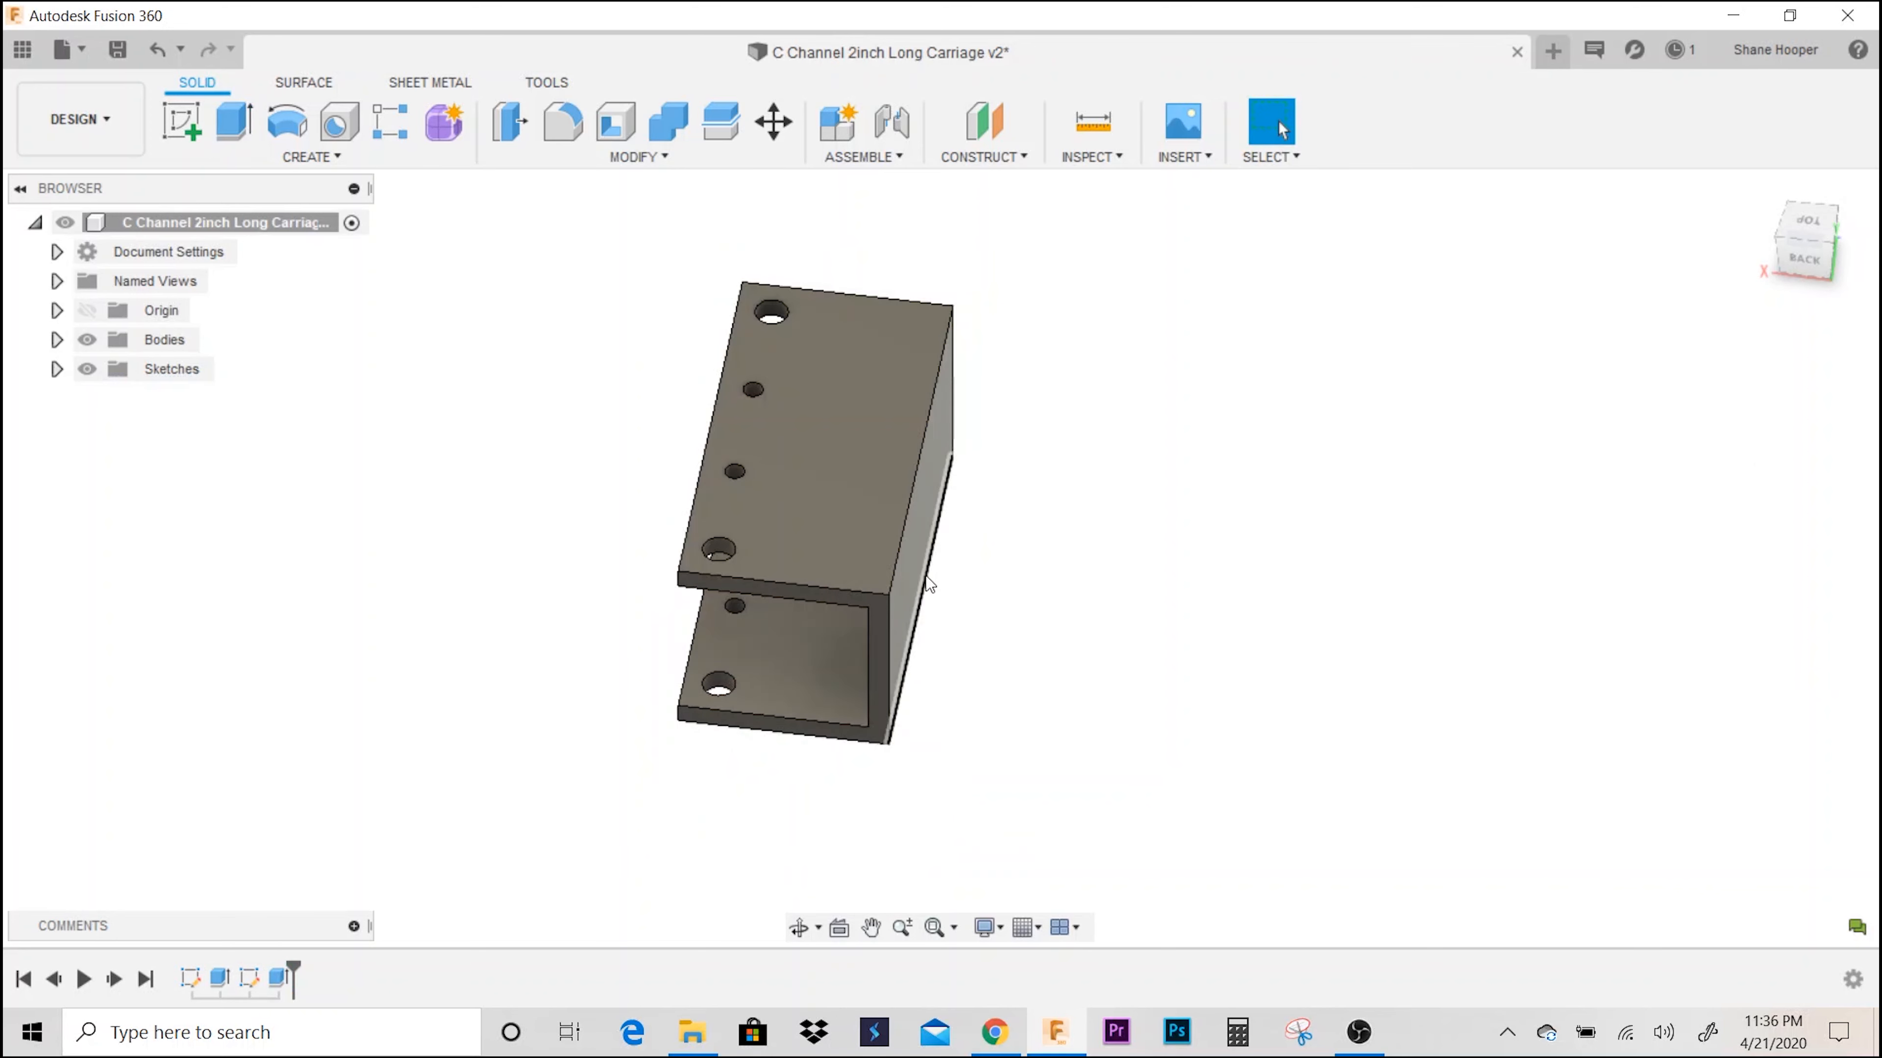
{"action": "middle_click_drag", "start_coordinate": [982, 546], "coordinate": [1028, 533], "text": "shift"}
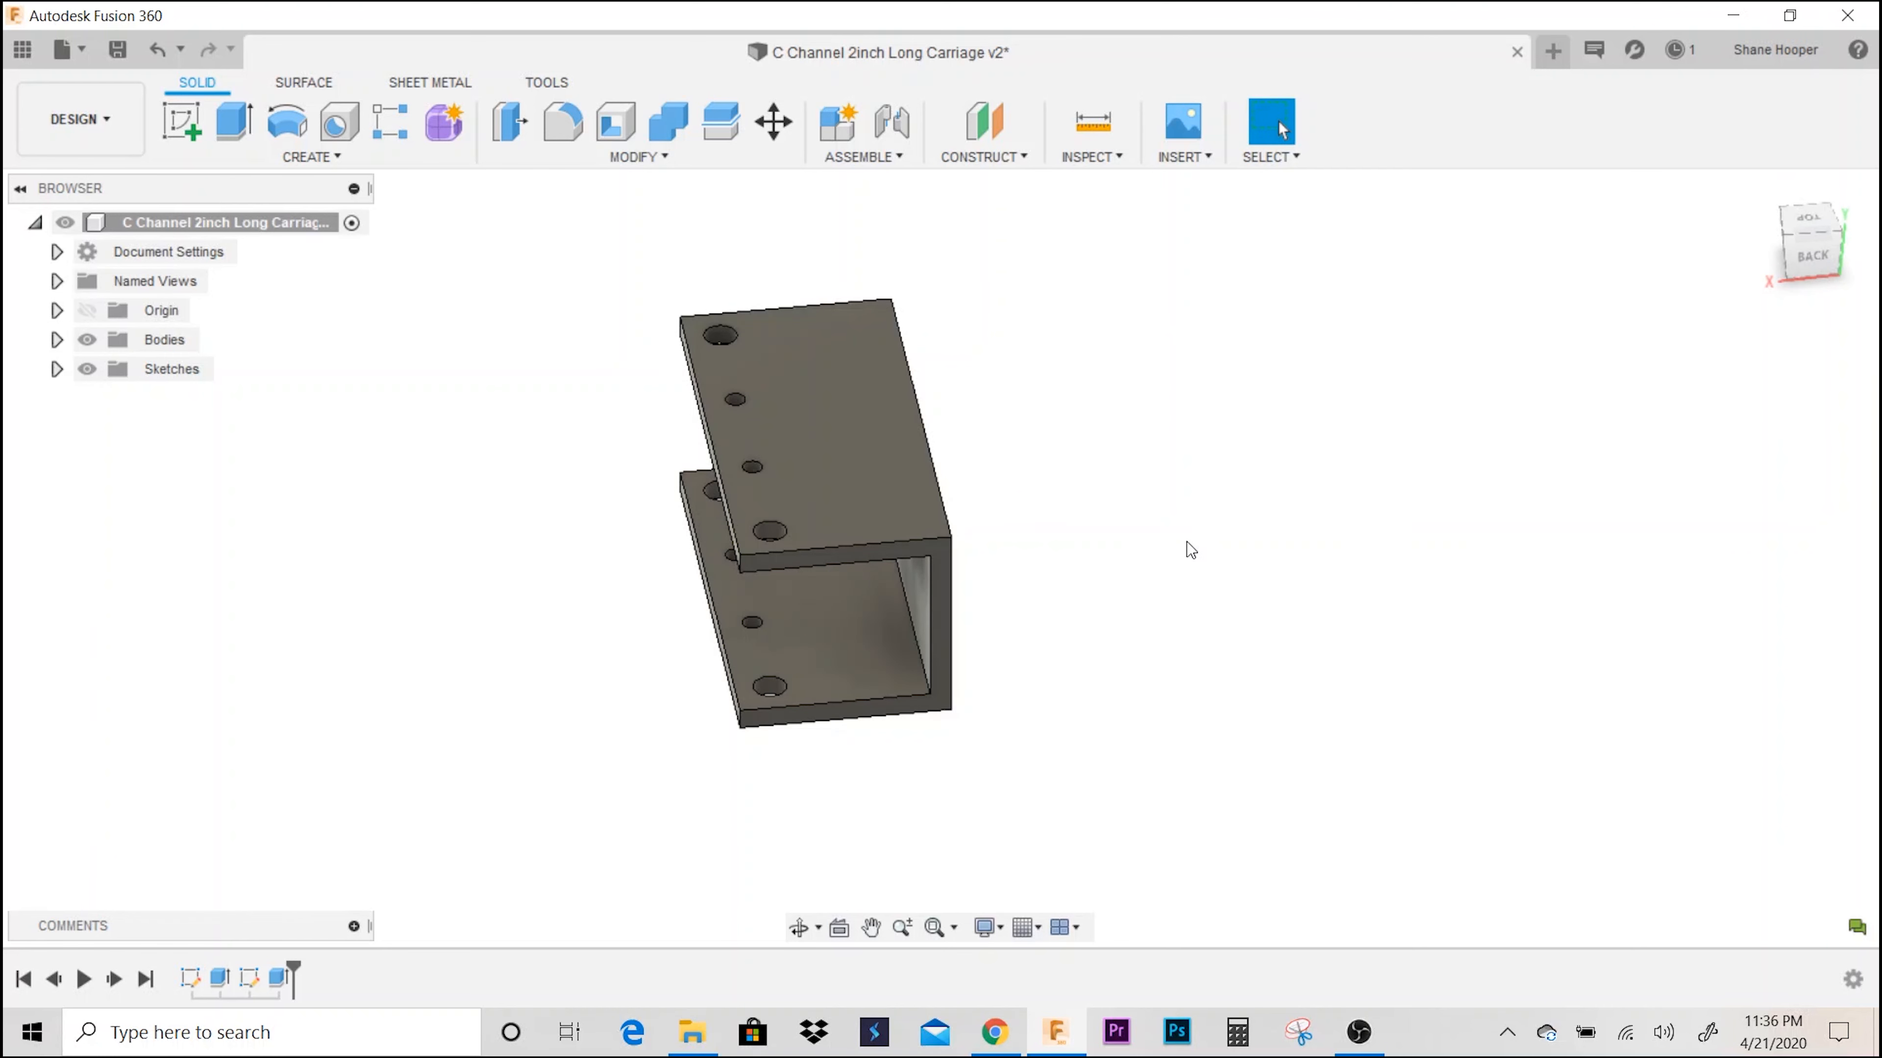
{"action": "scroll", "coordinate": [954, 531], "scroll_direction": "down", "scroll_amount": 2}
{"action": "middle_click_drag", "start_coordinate": [954, 531], "coordinate": [906, 591]}
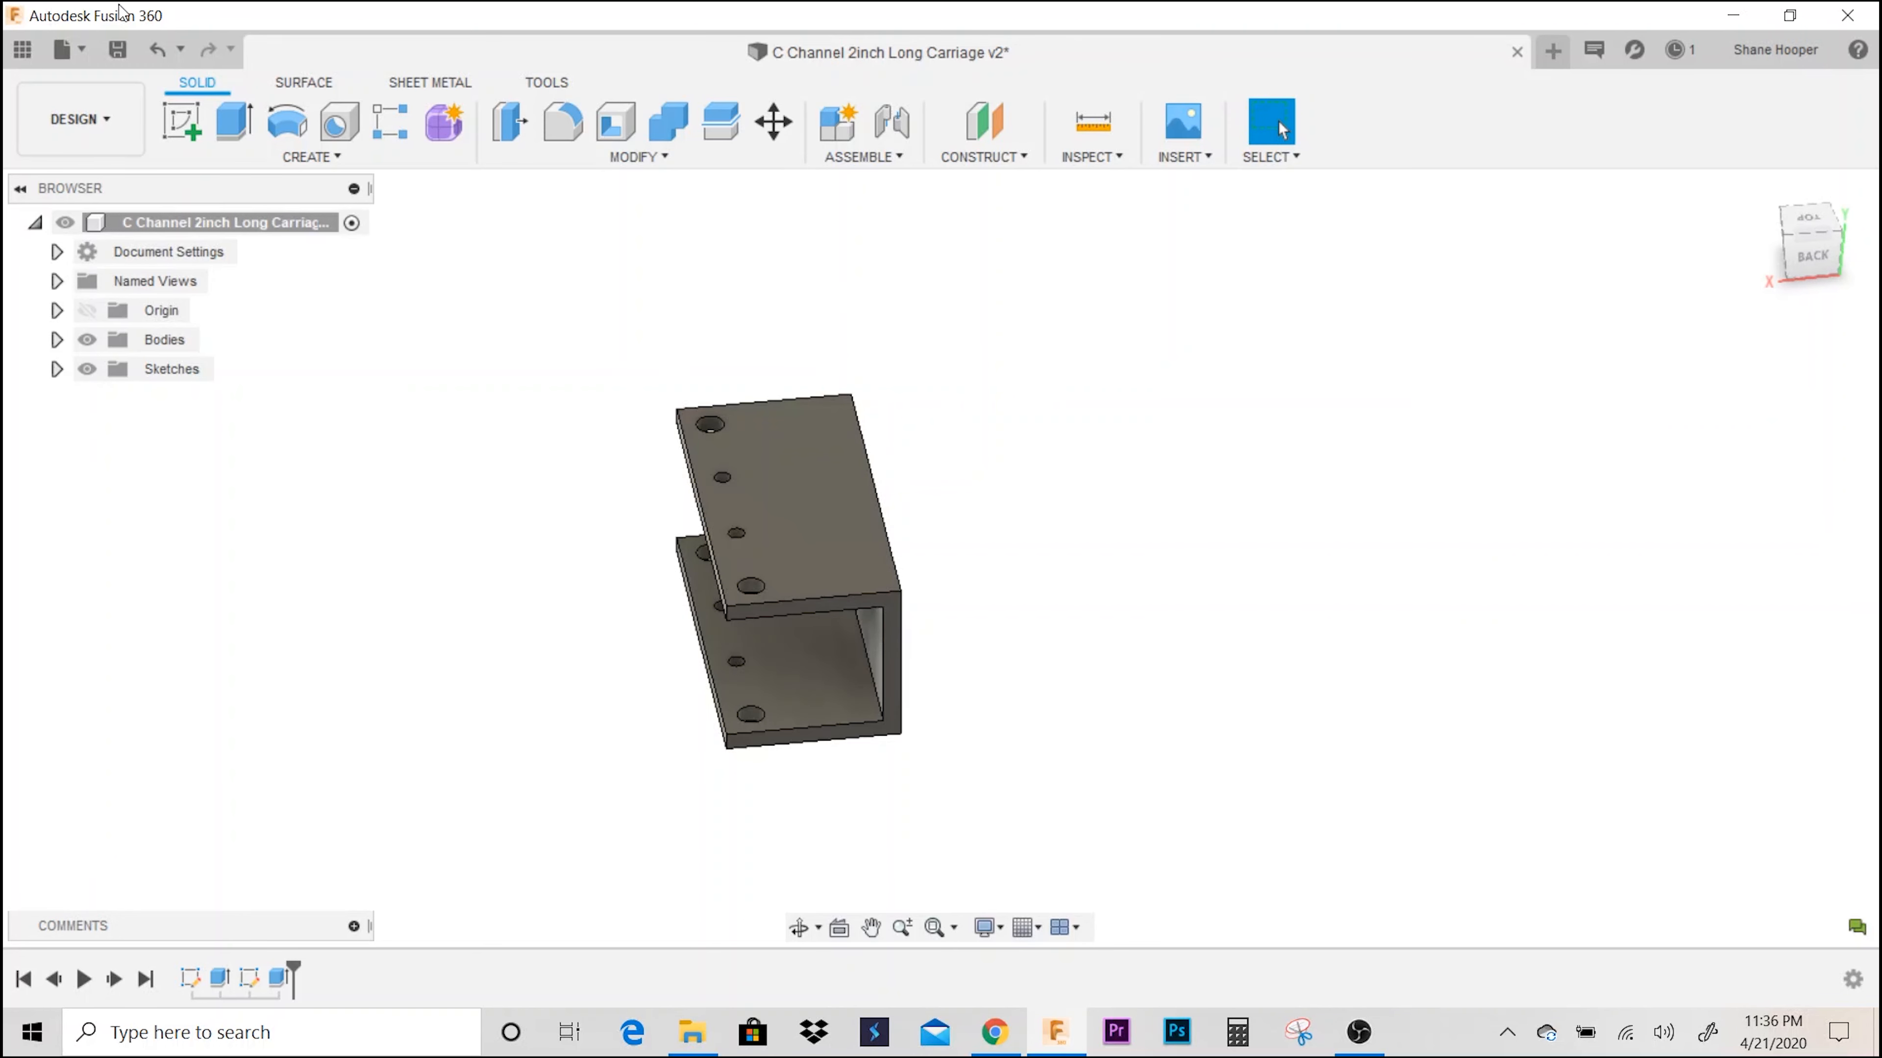
{"action": "left_click", "coordinate": [118, 51]}
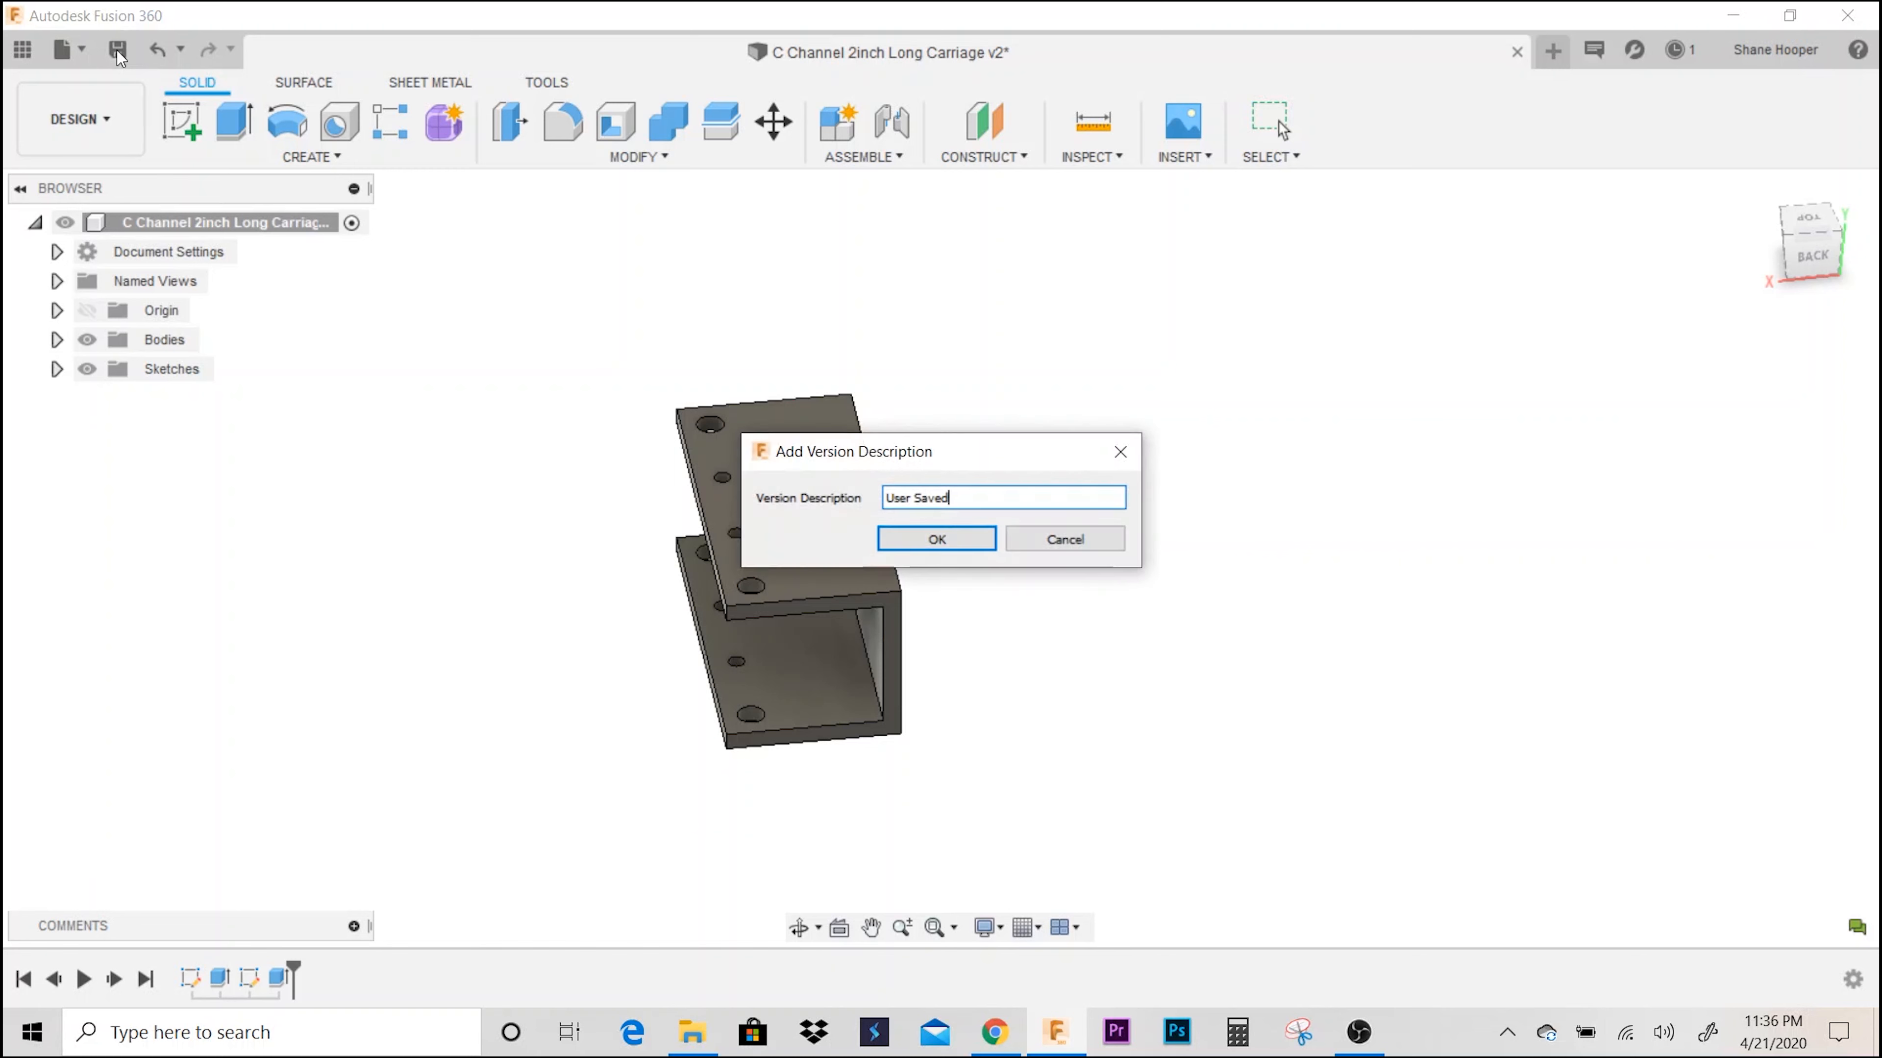
{"action": "left_click", "coordinate": [950, 535]}
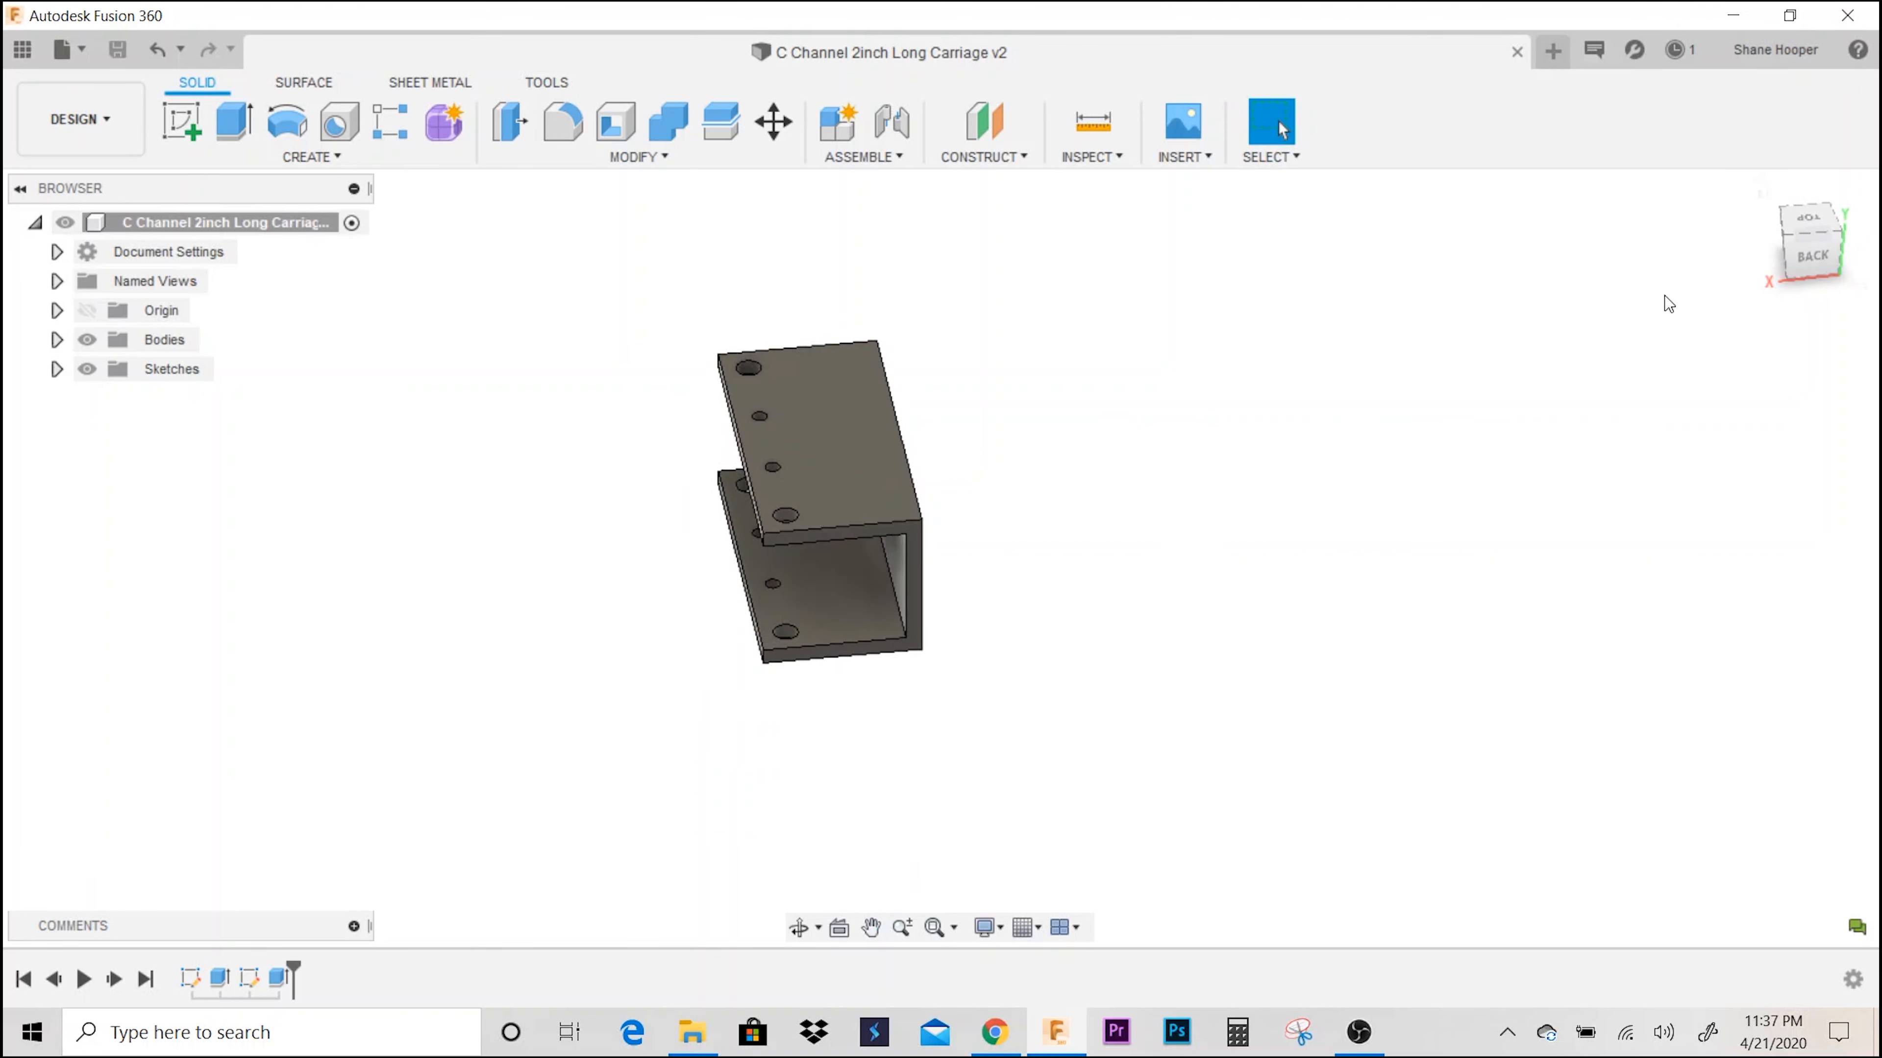
- Start a new sketch on the channel's drilled top face
{"action": "left_click", "coordinate": [1815, 223]}
{"action": "middle_click_drag", "start_coordinate": [1041, 457], "coordinate": [1008, 488]}
{"action": "scroll", "coordinate": [990, 477], "scroll_direction": "up", "scroll_amount": 3}
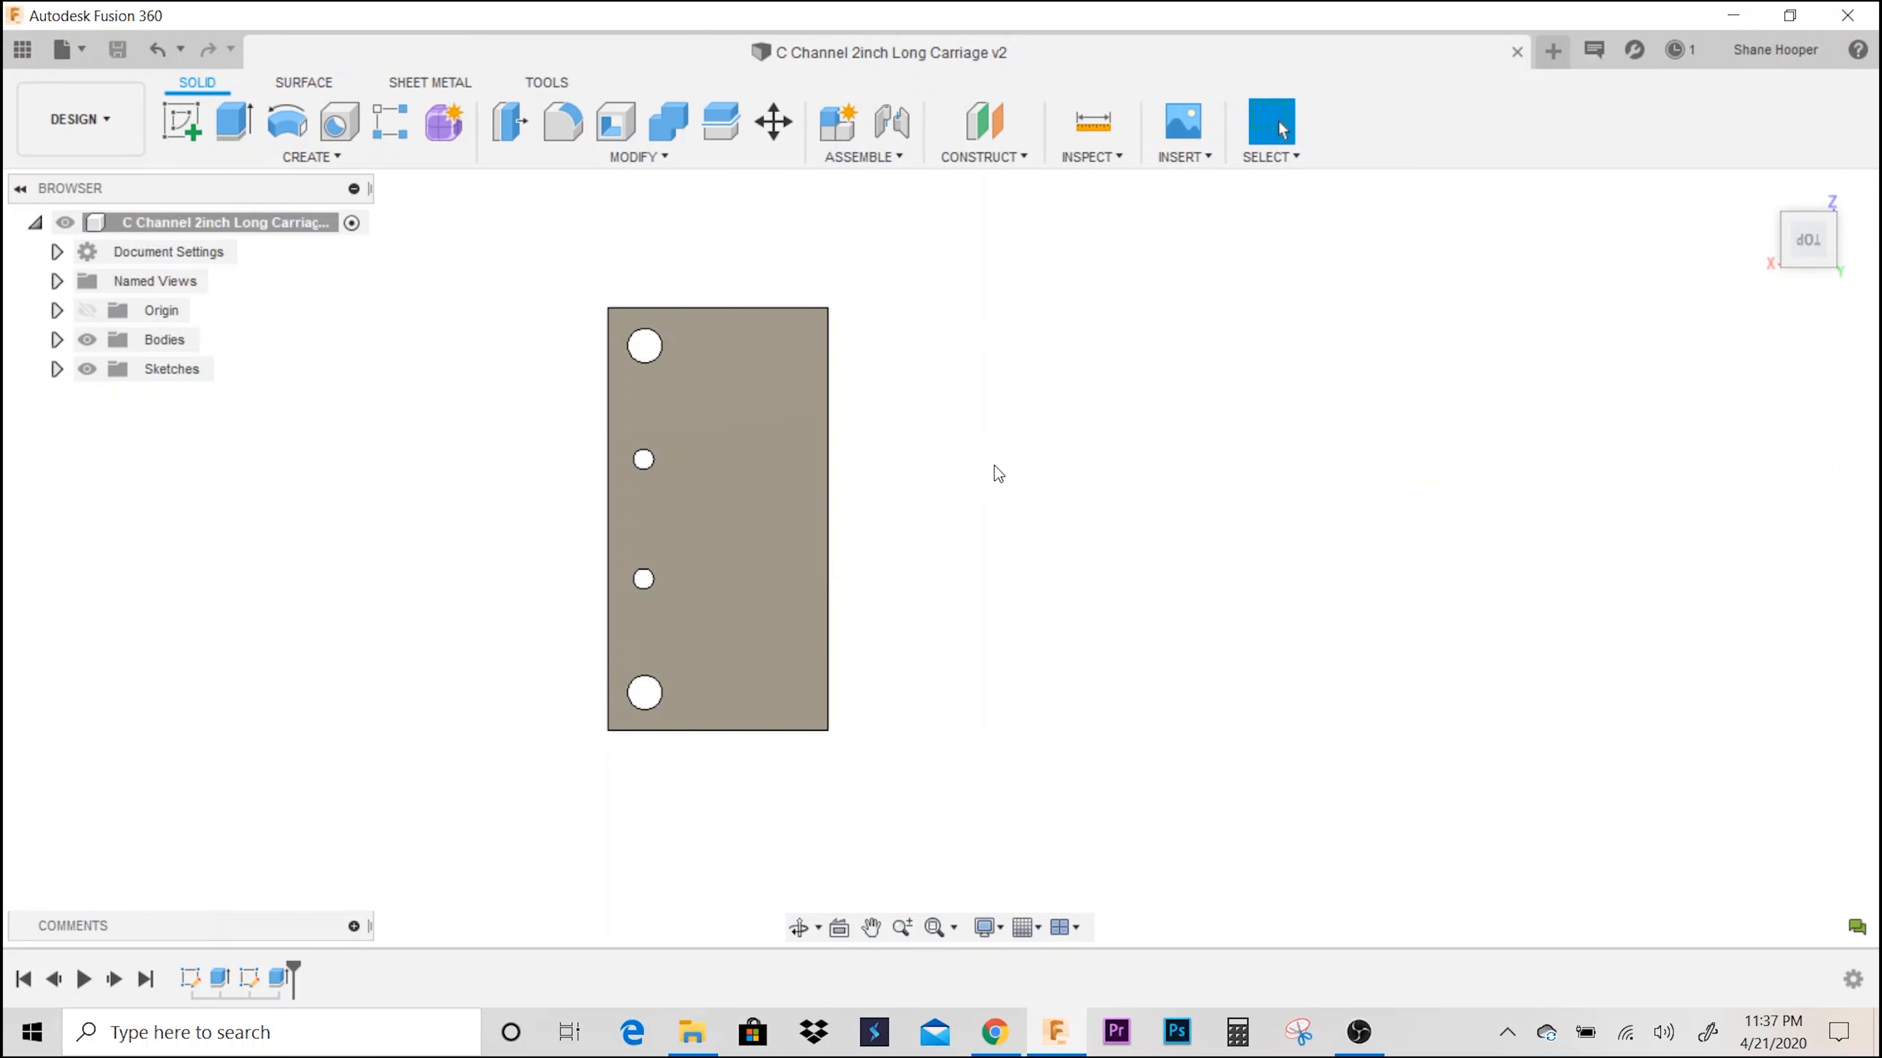
{"action": "middle_click_drag", "start_coordinate": [1010, 446], "coordinate": [936, 405]}
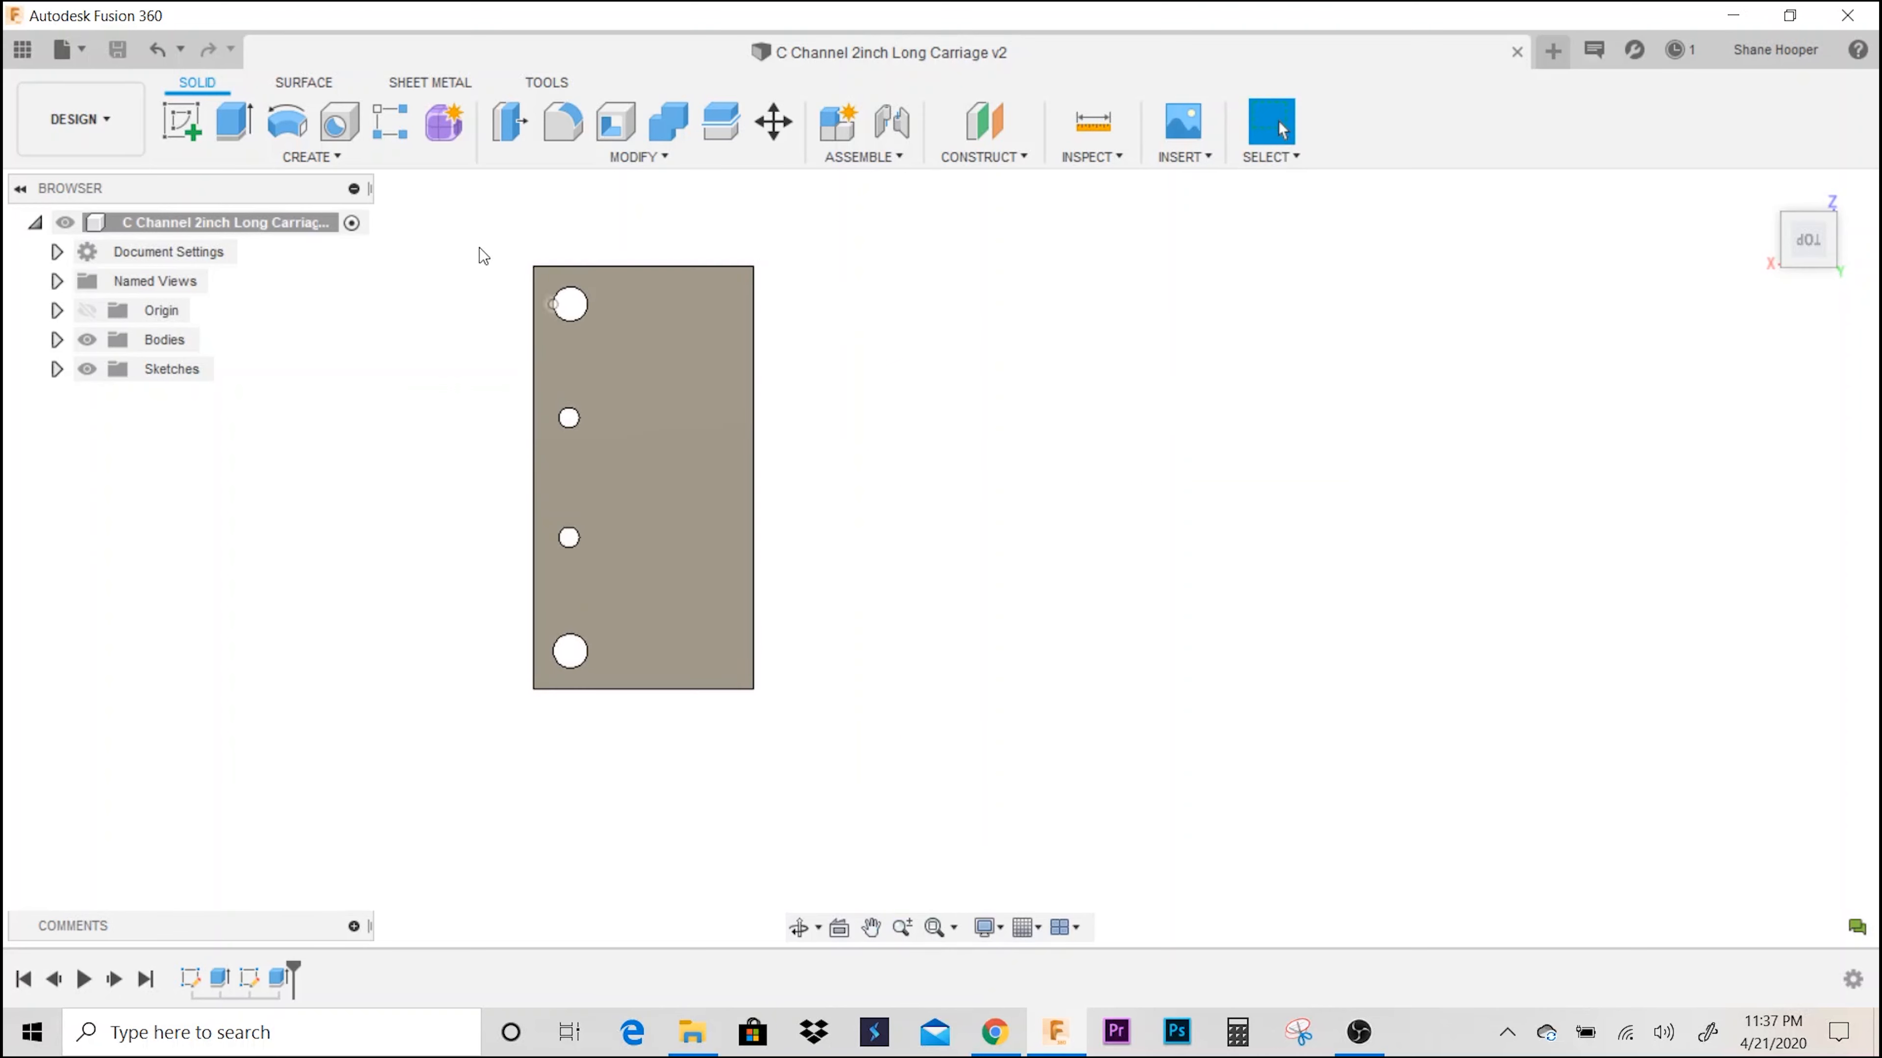
{"action": "left_click", "coordinate": [189, 120]}
{"action": "left_click", "coordinate": [705, 389]}
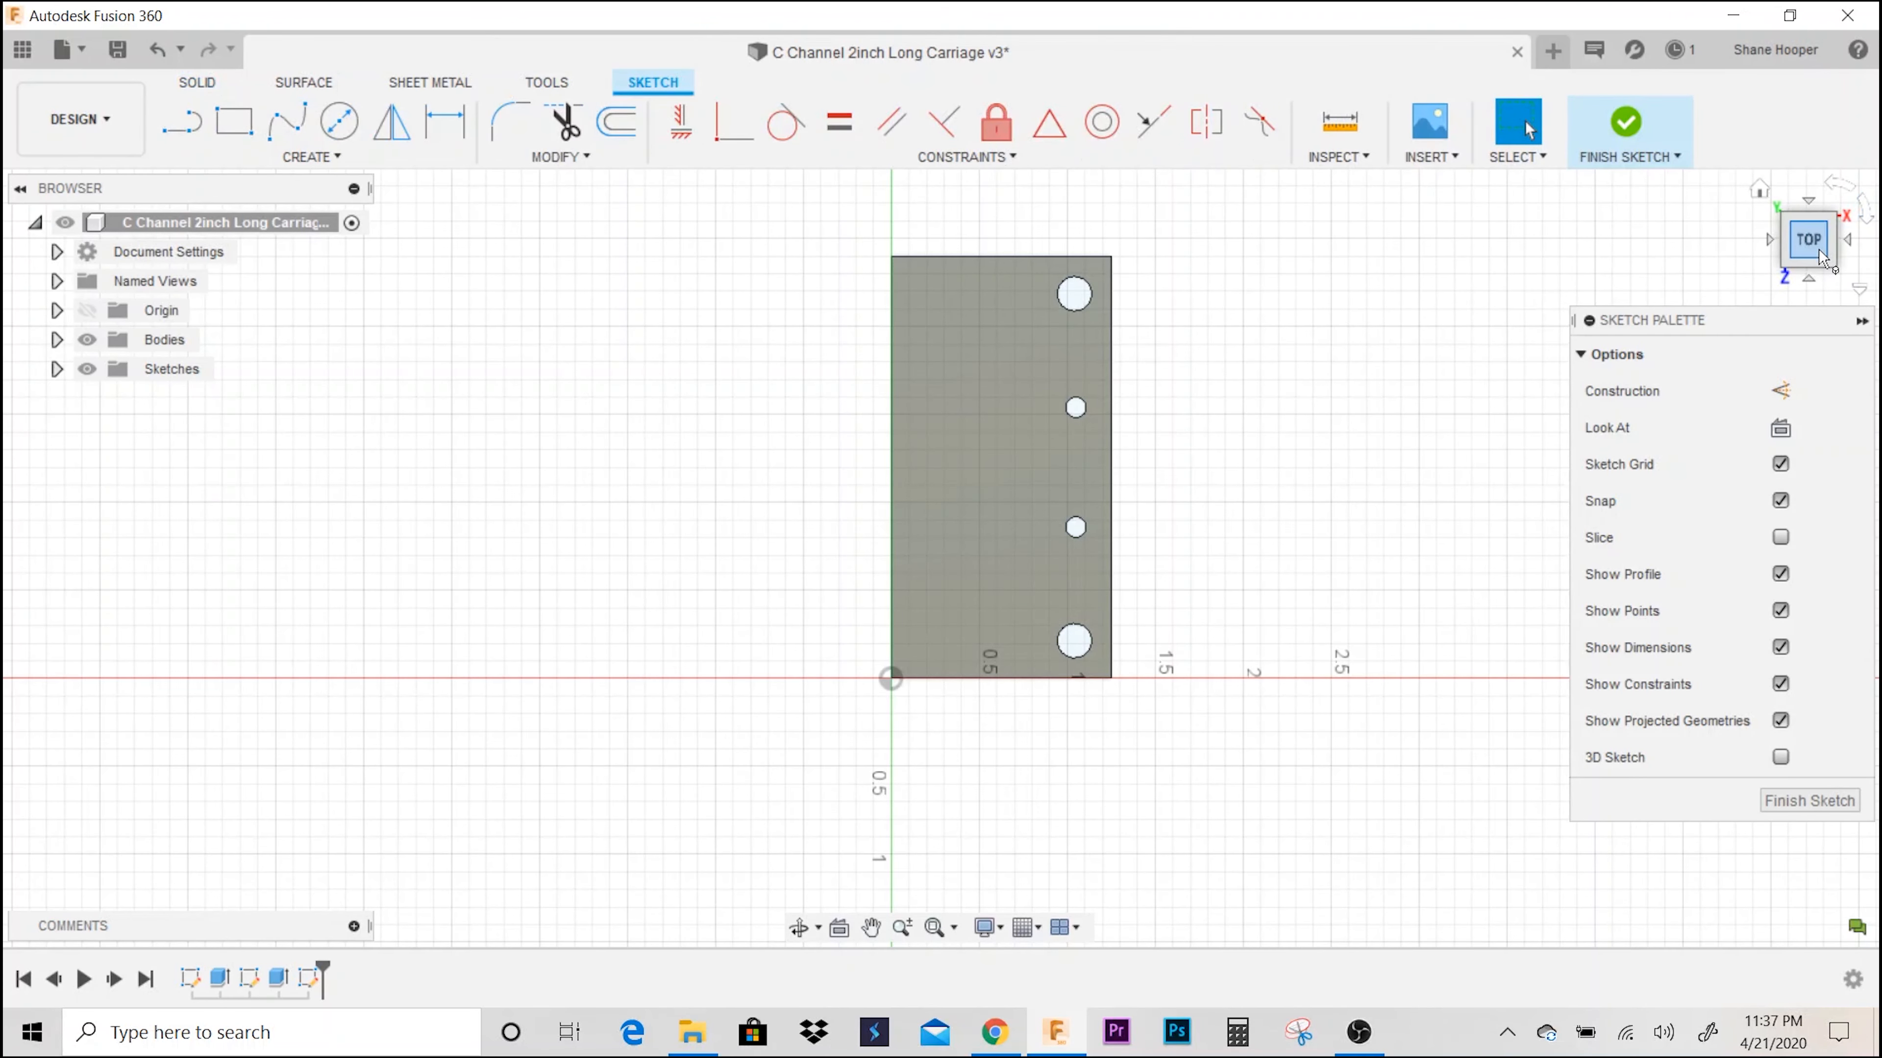
- Sketch a 0.256 in diameter circle near the face's right long edge, roughly level with the upper small hole
{"action": "mouse_move", "coordinate": [1817, 247]}
{"action": "left_mouse_down"}
{"action": "mouse_move", "coordinate": [1818, 201]}
{"action": "mouse_move", "coordinate": [1822, 231]}
{"action": "left_mouse_up"}
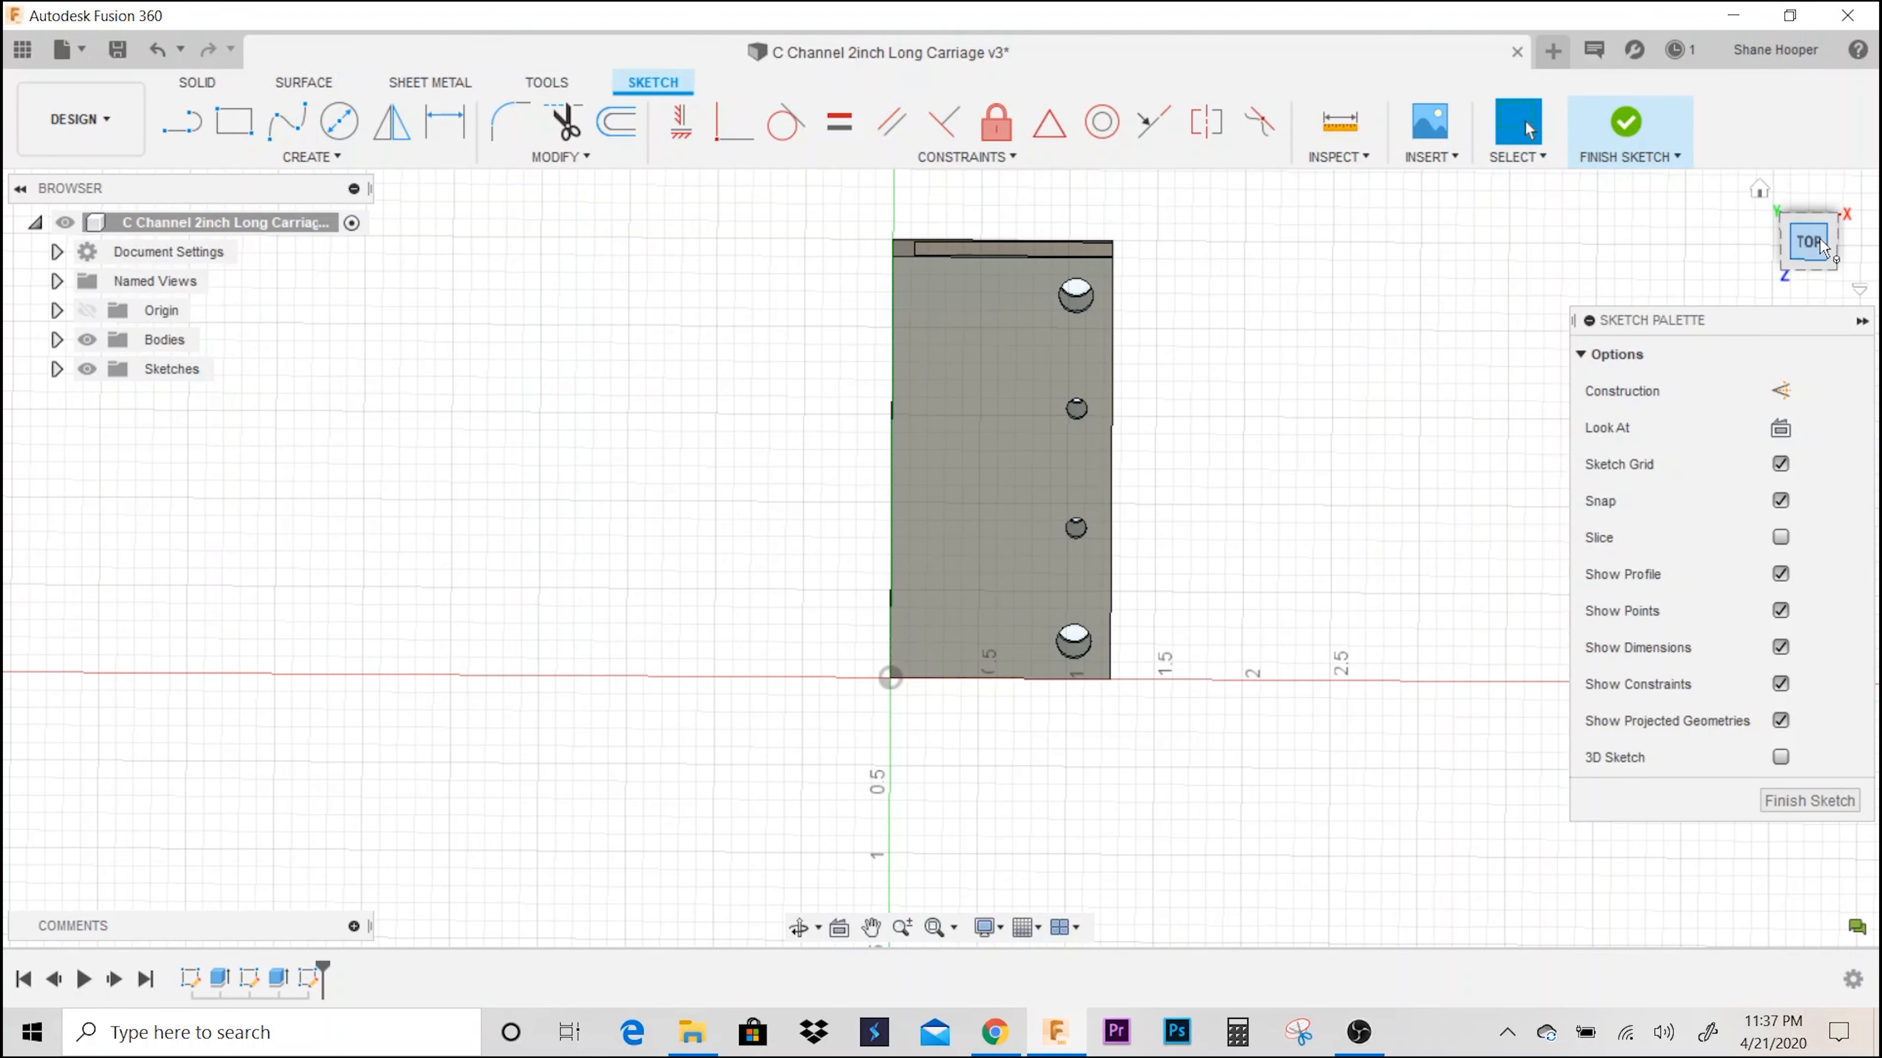
{"action": "left_click", "coordinate": [1817, 234]}
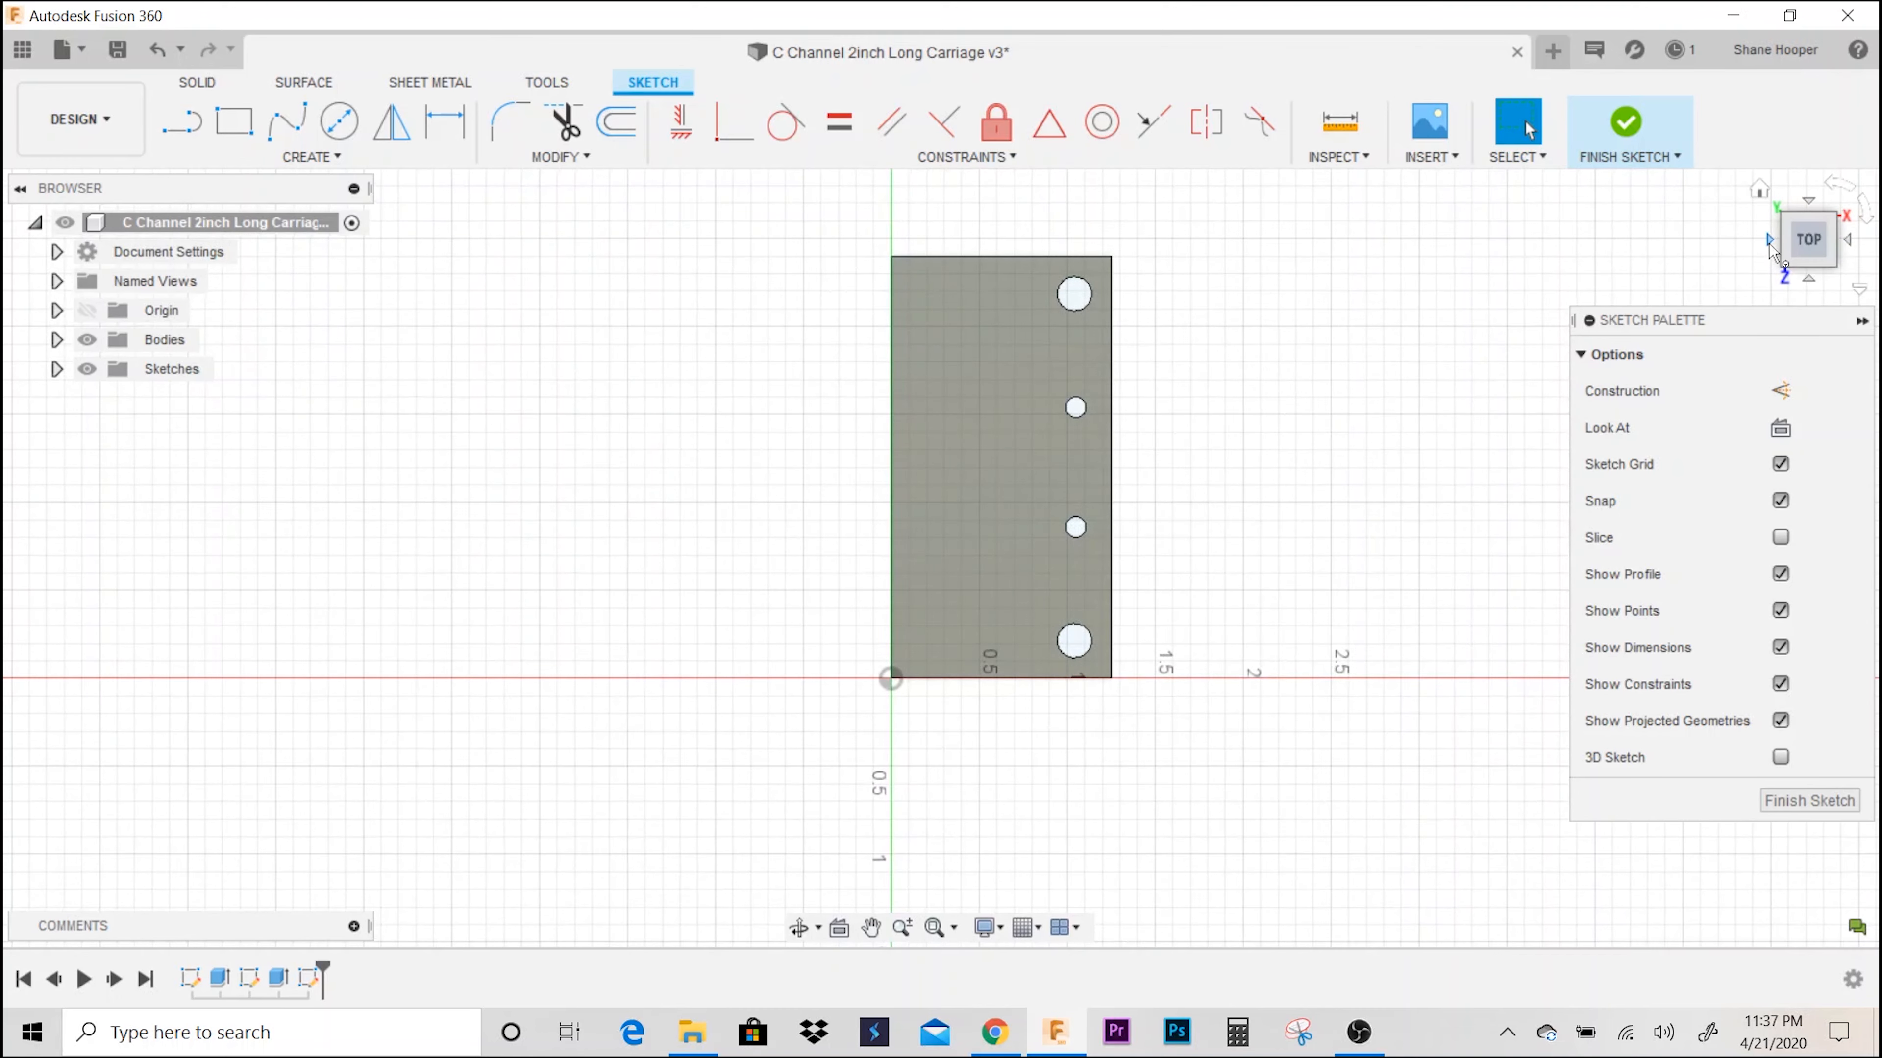
{"action": "left_click", "coordinate": [1842, 189]}
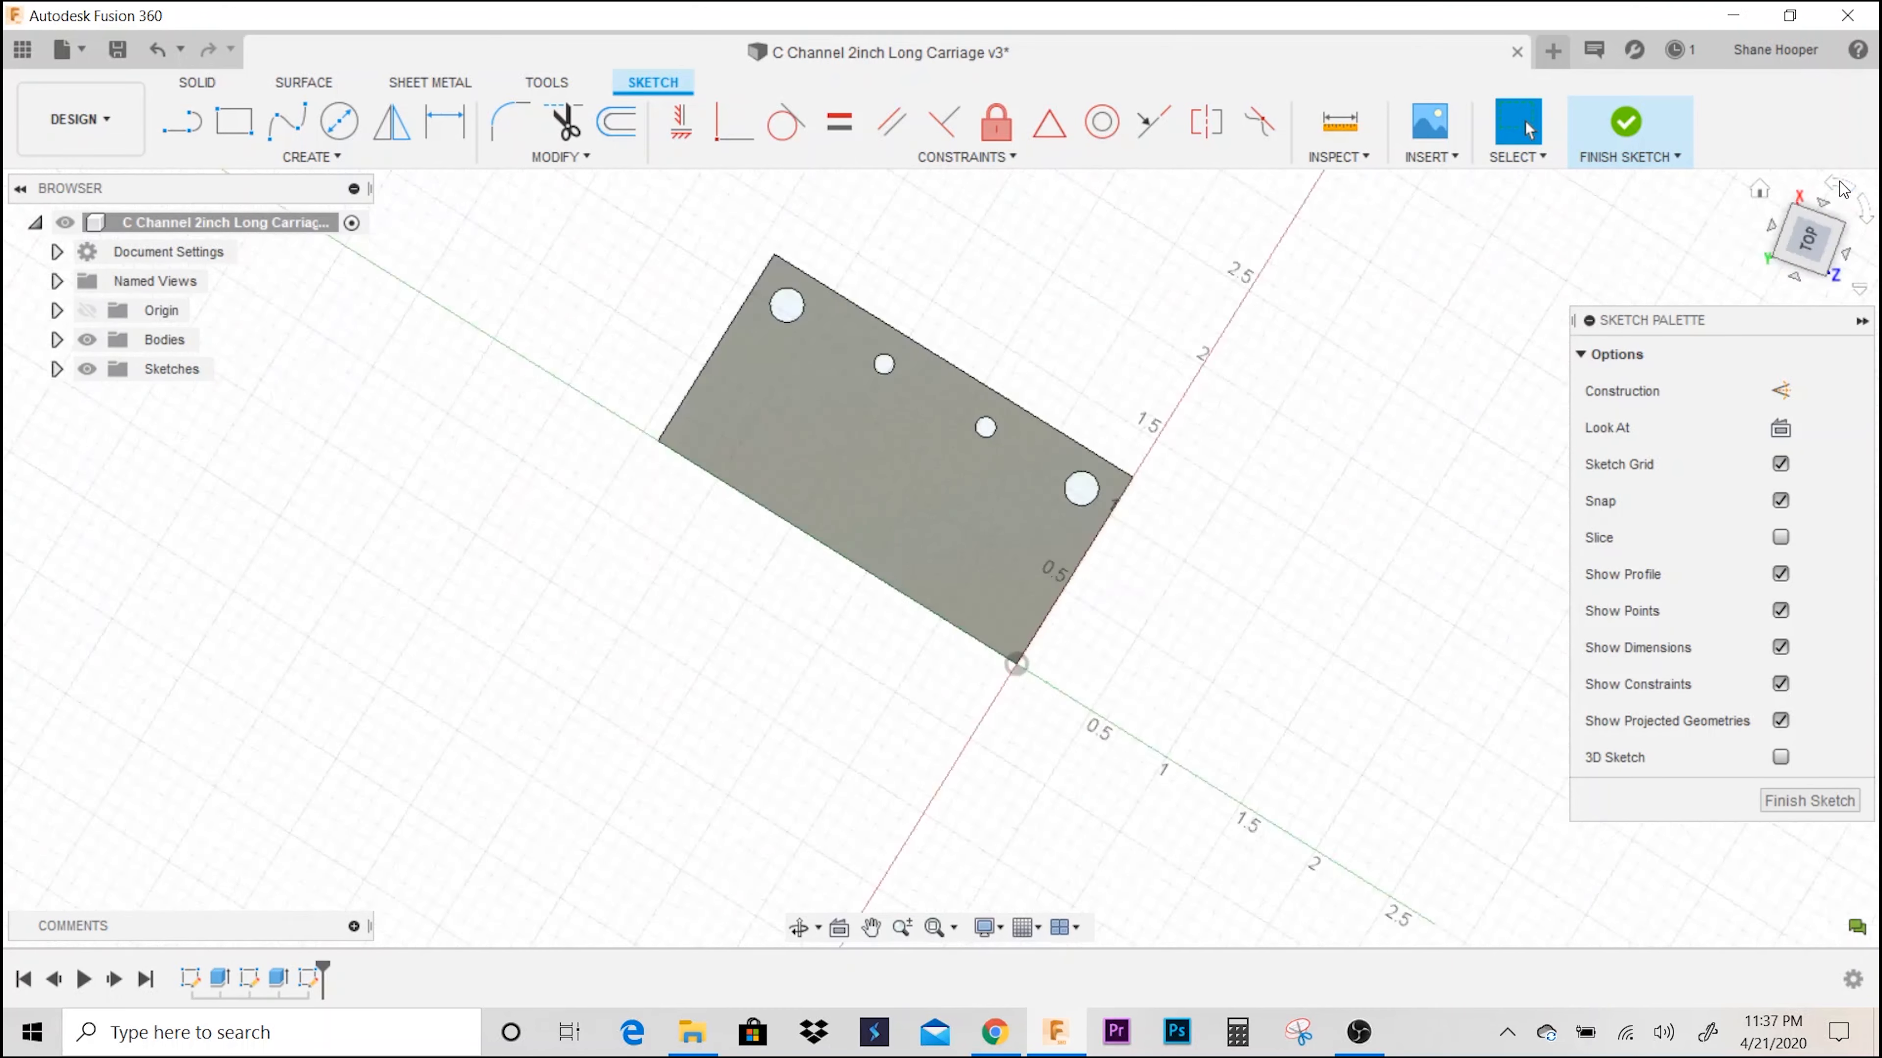
{"action": "left_click", "coordinate": [1842, 195]}
{"action": "middle_click_drag", "start_coordinate": [947, 509], "coordinate": [967, 410]}
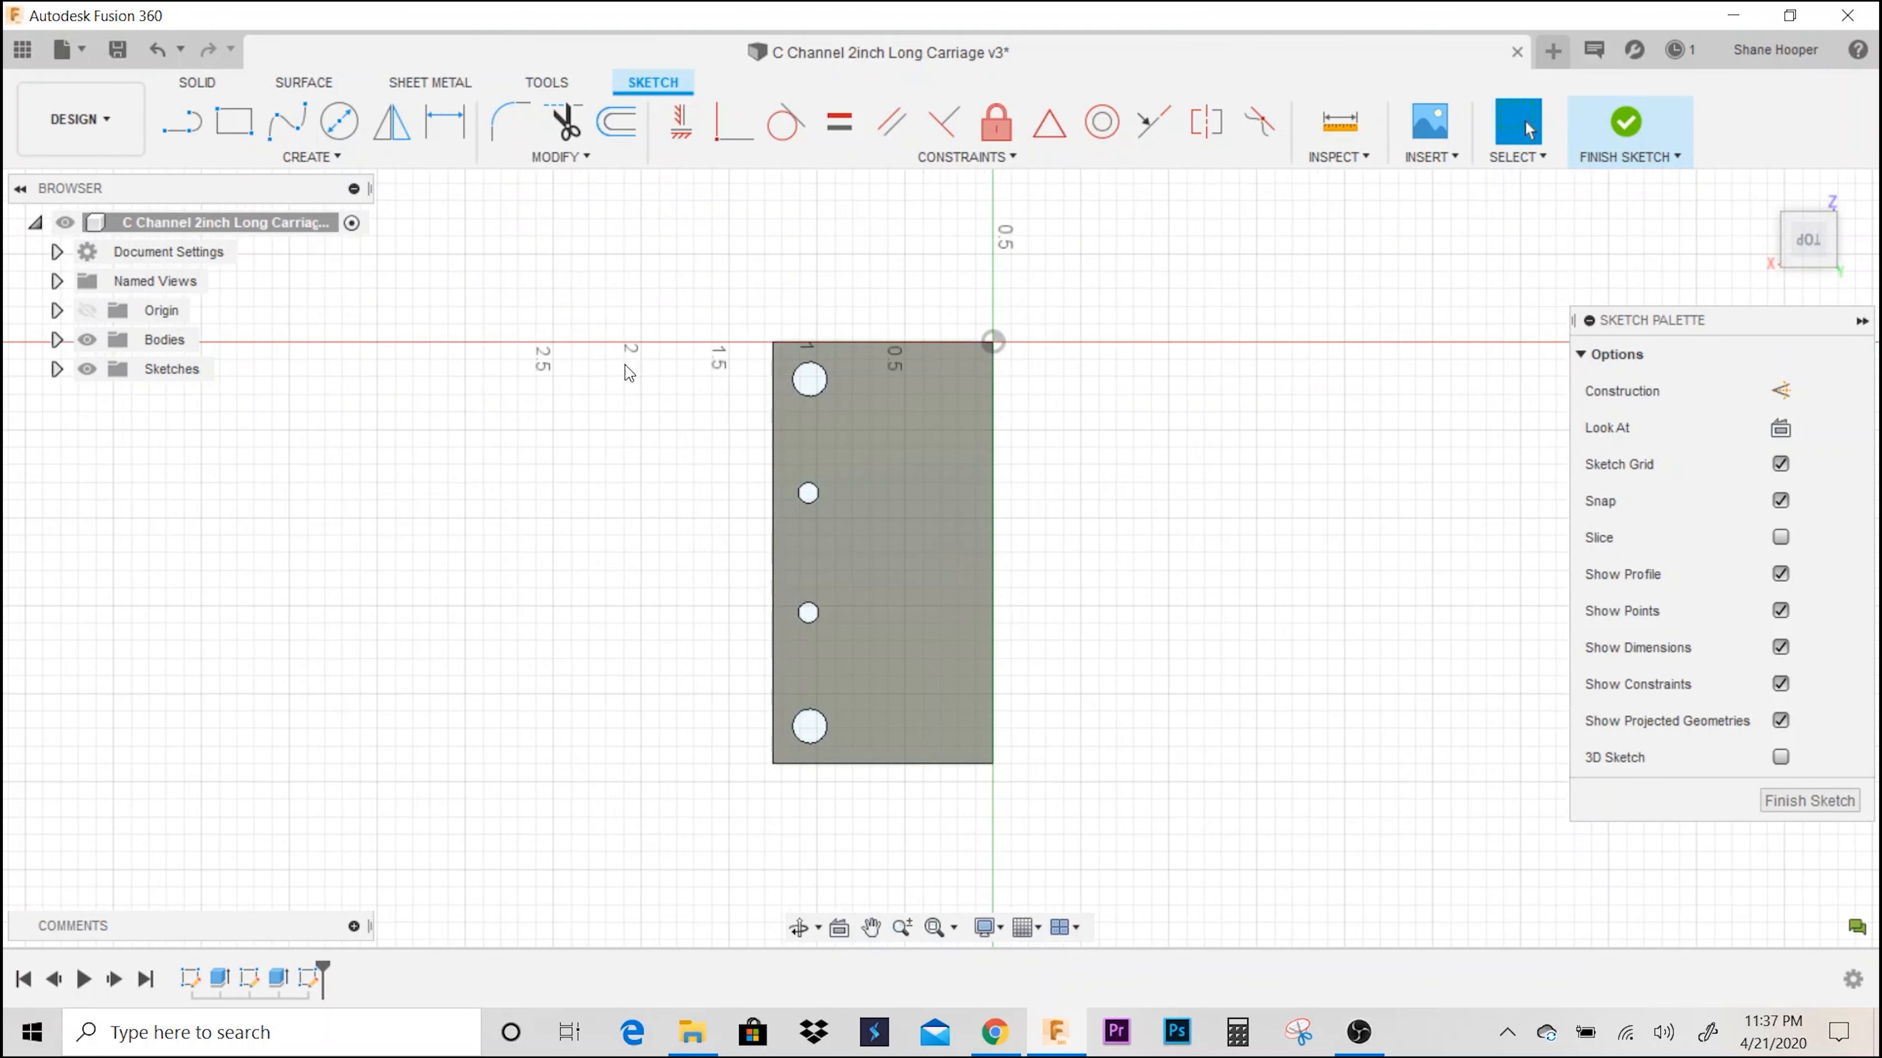
{"action": "left_click", "coordinate": [339, 121]}
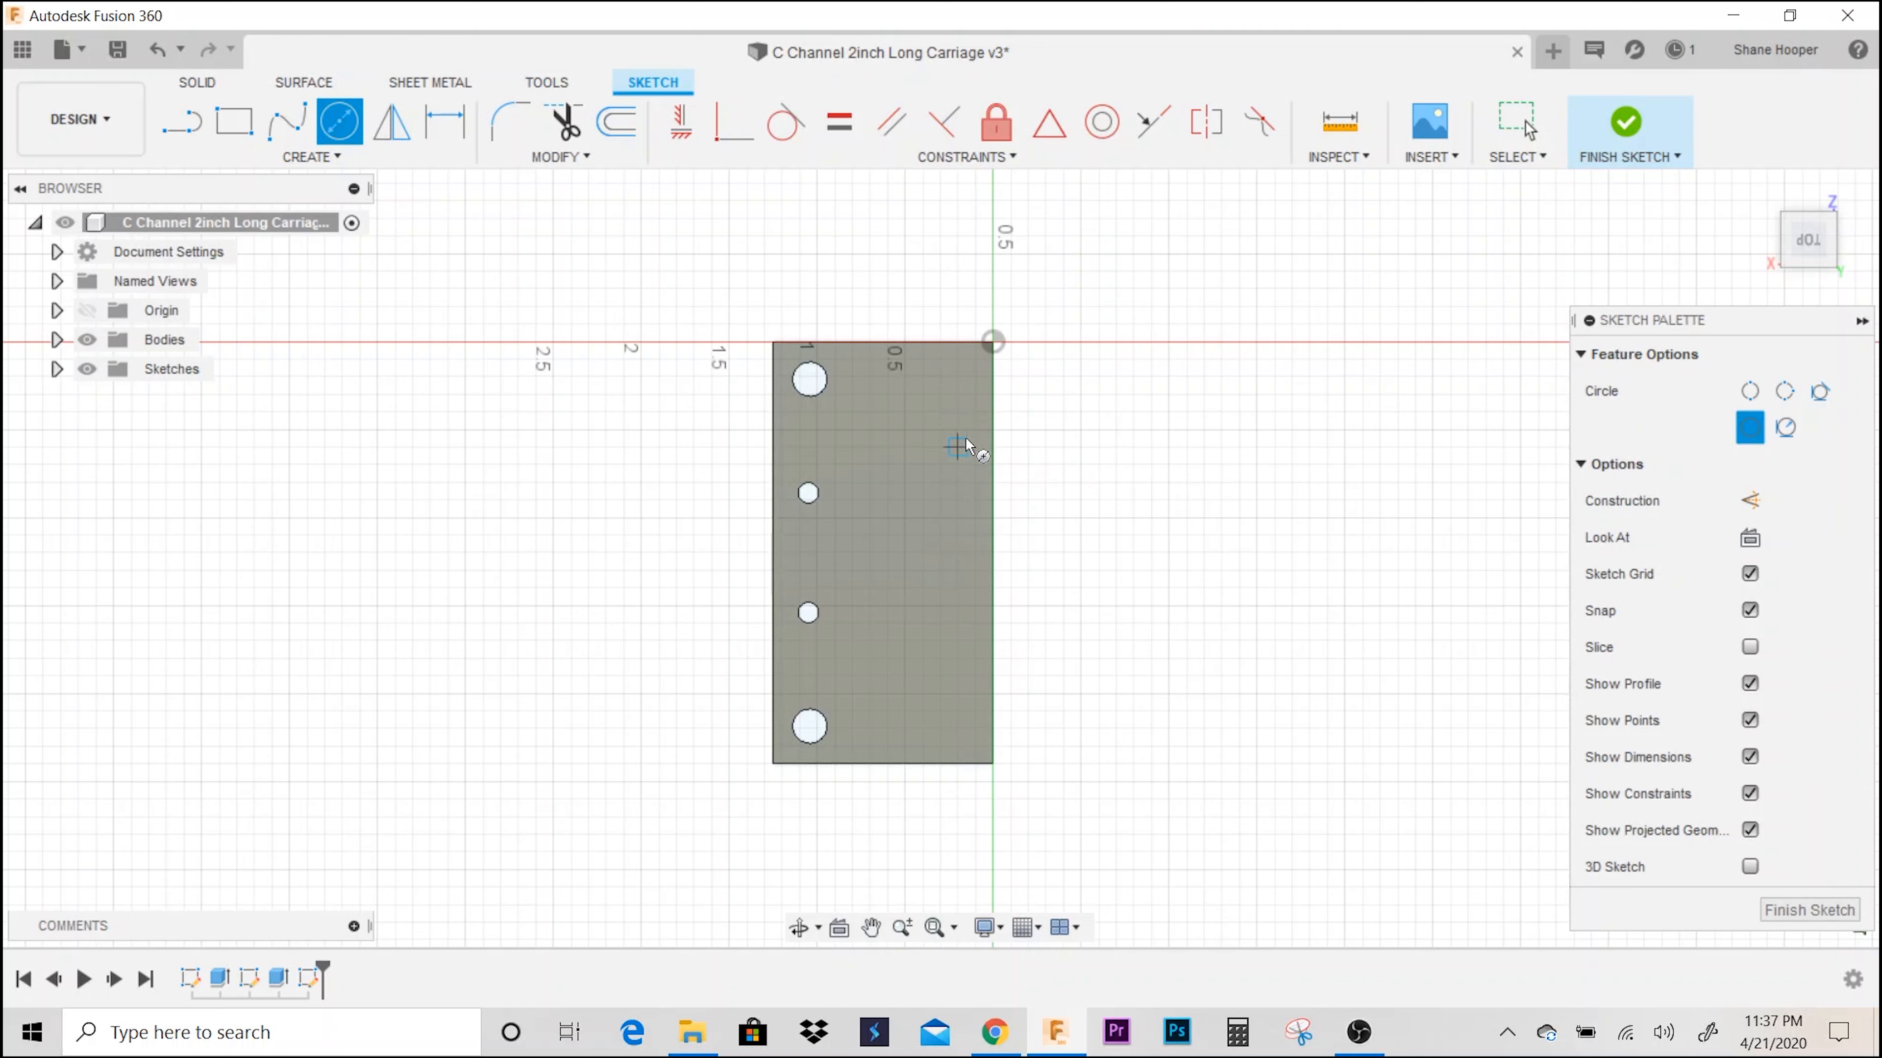
{"action": "left_click", "coordinate": [956, 483]}
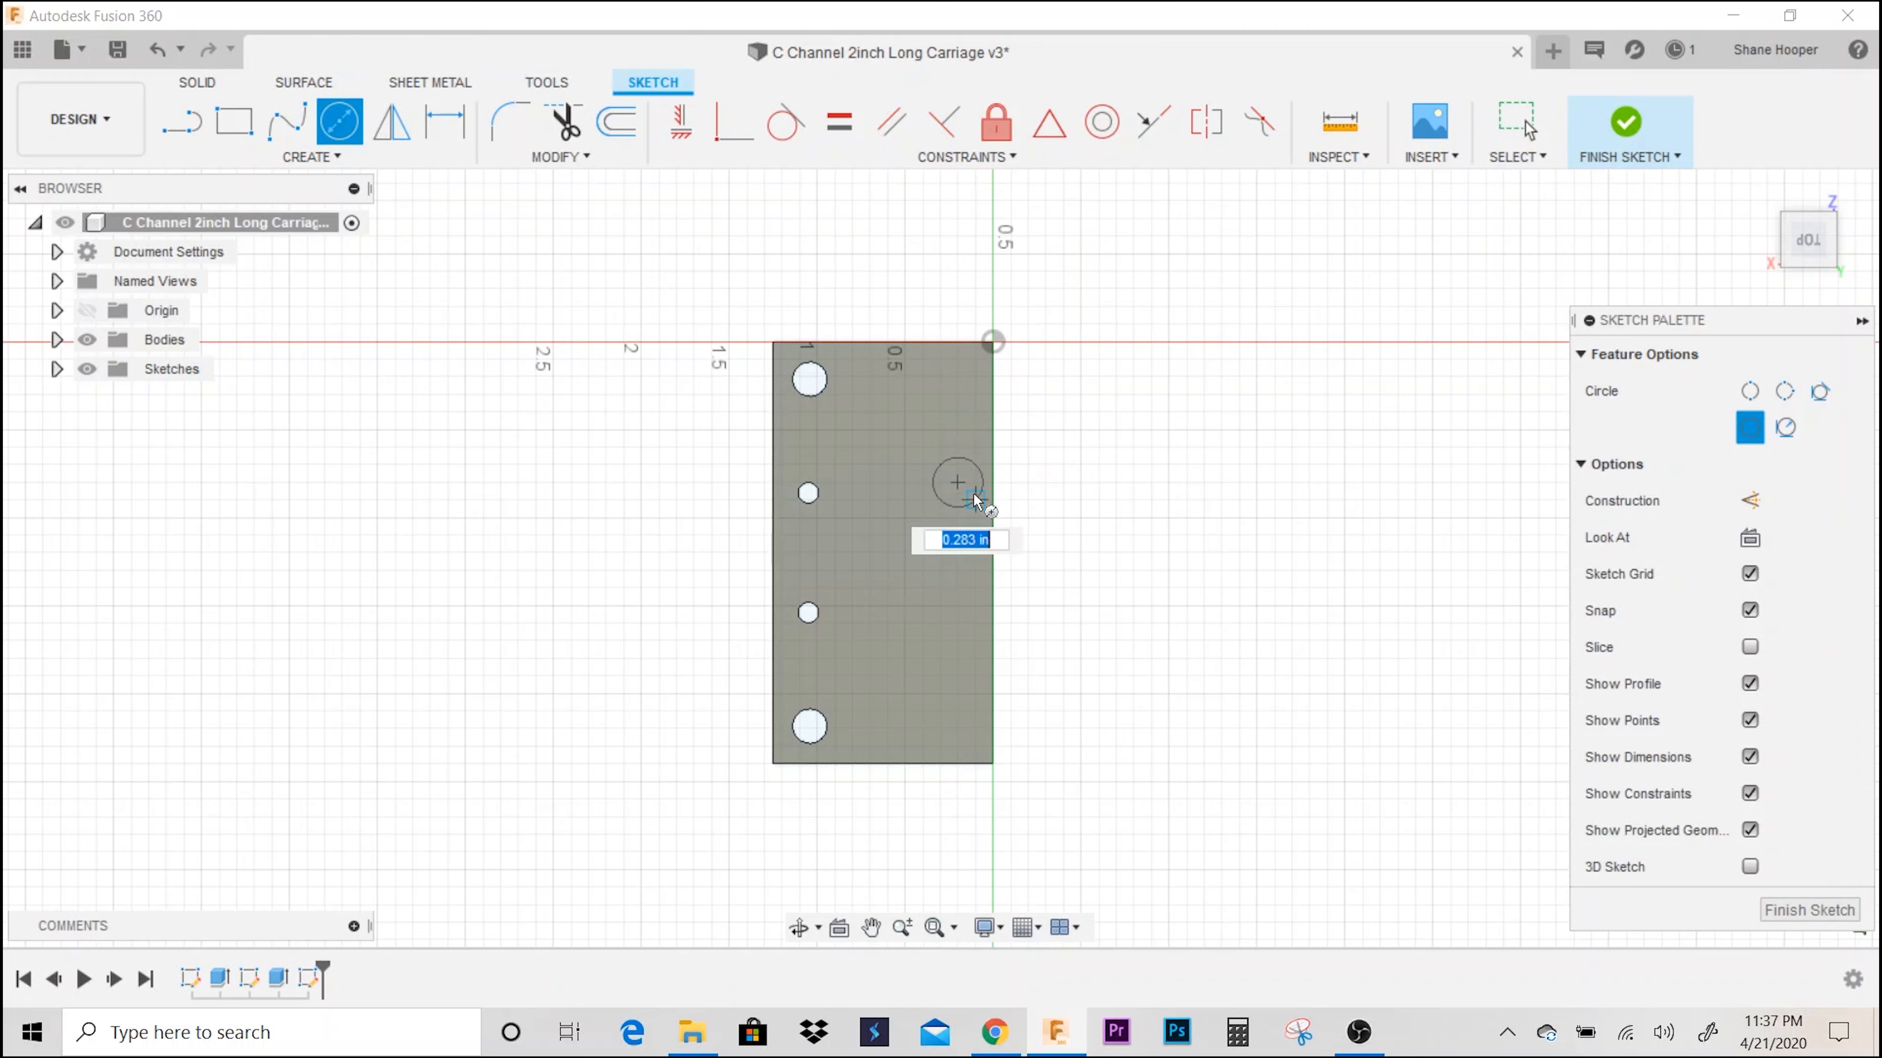
{"action": "key", "text": "BackSpace"}
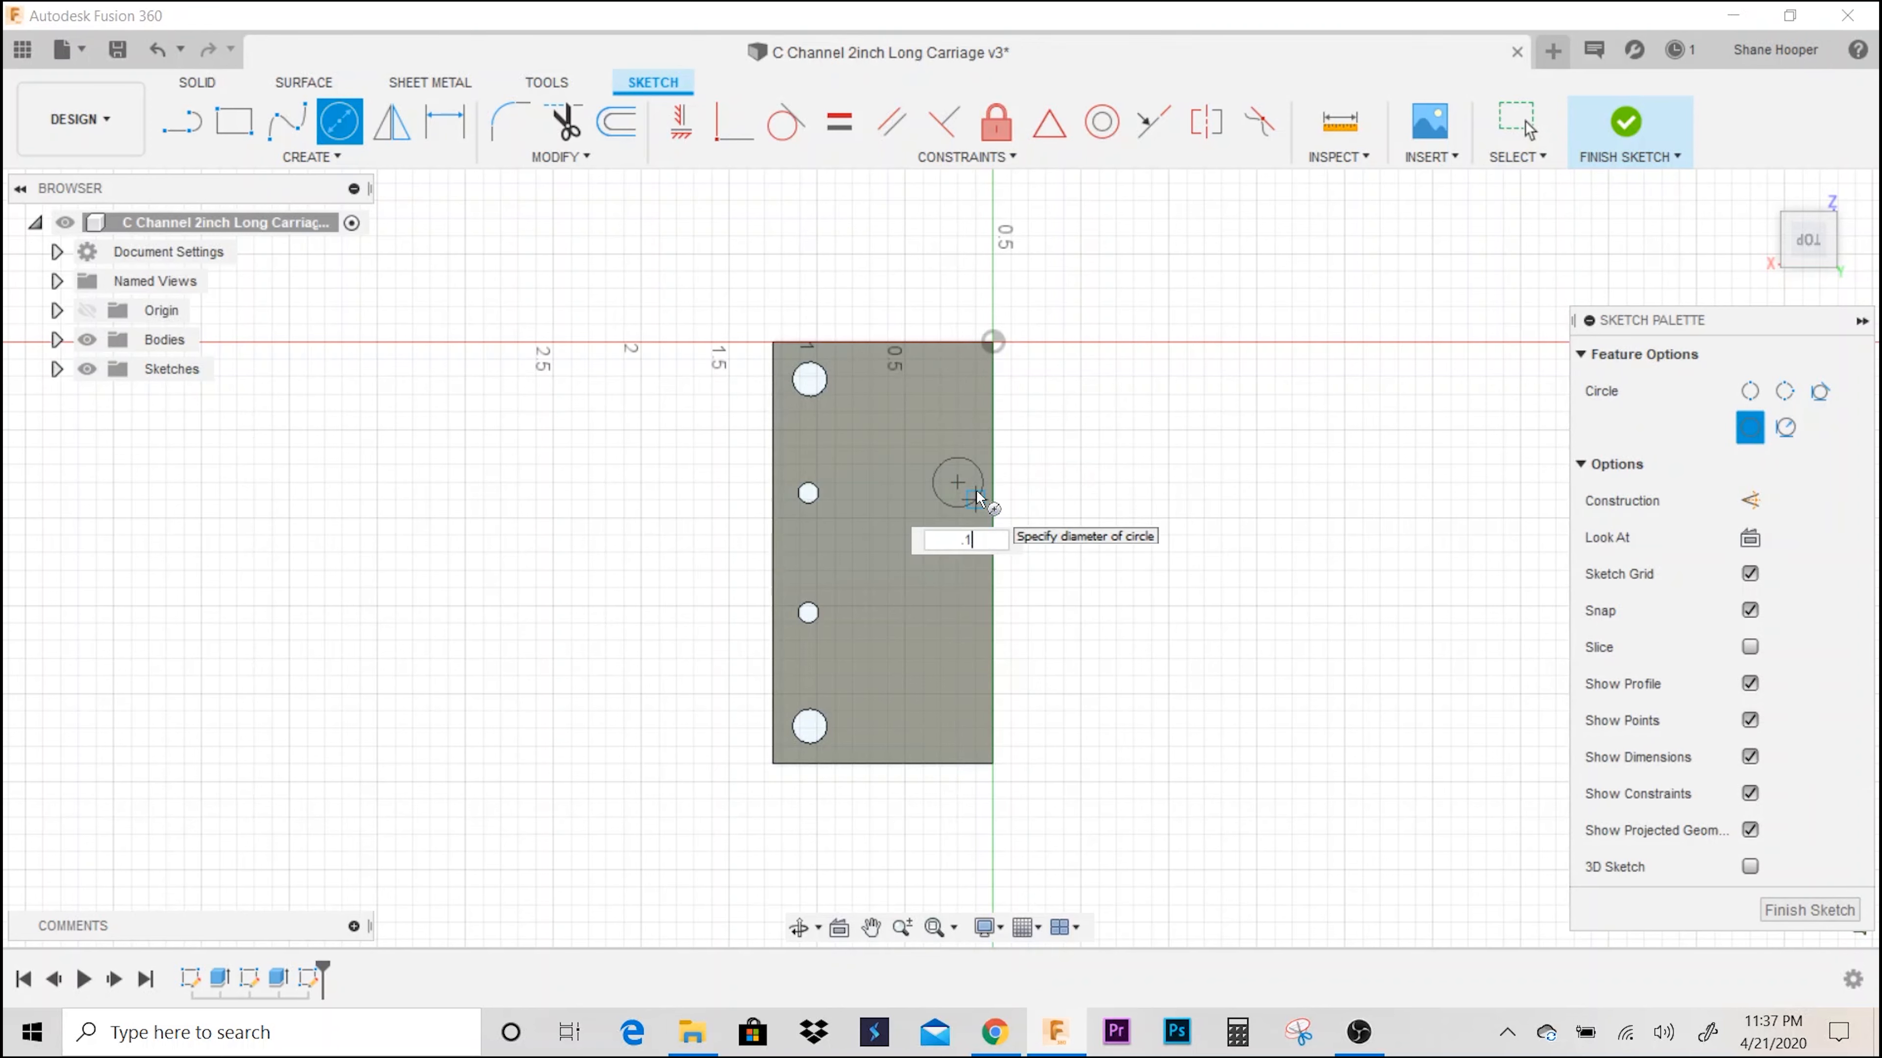
{"action": "key", "text": "Return"}
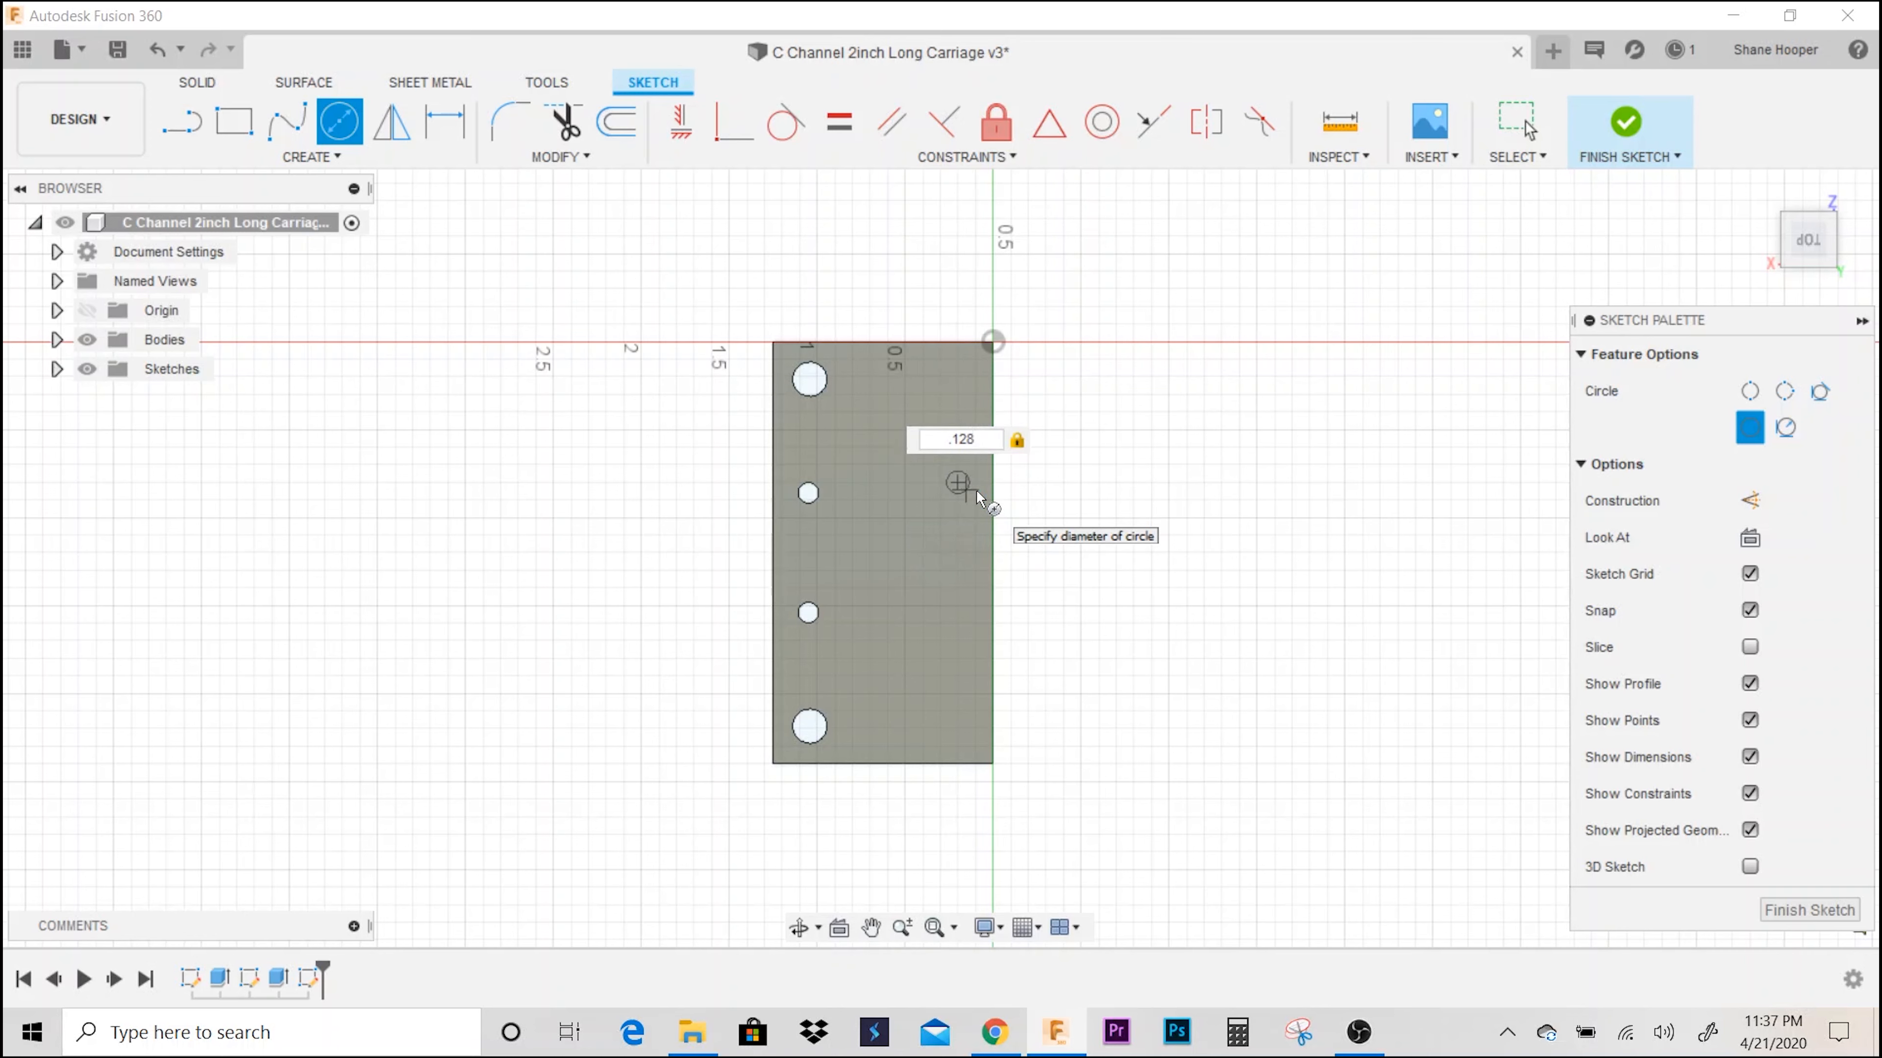
{"action": "key", "text": "Return"}
{"action": "key", "text": "Escape"}
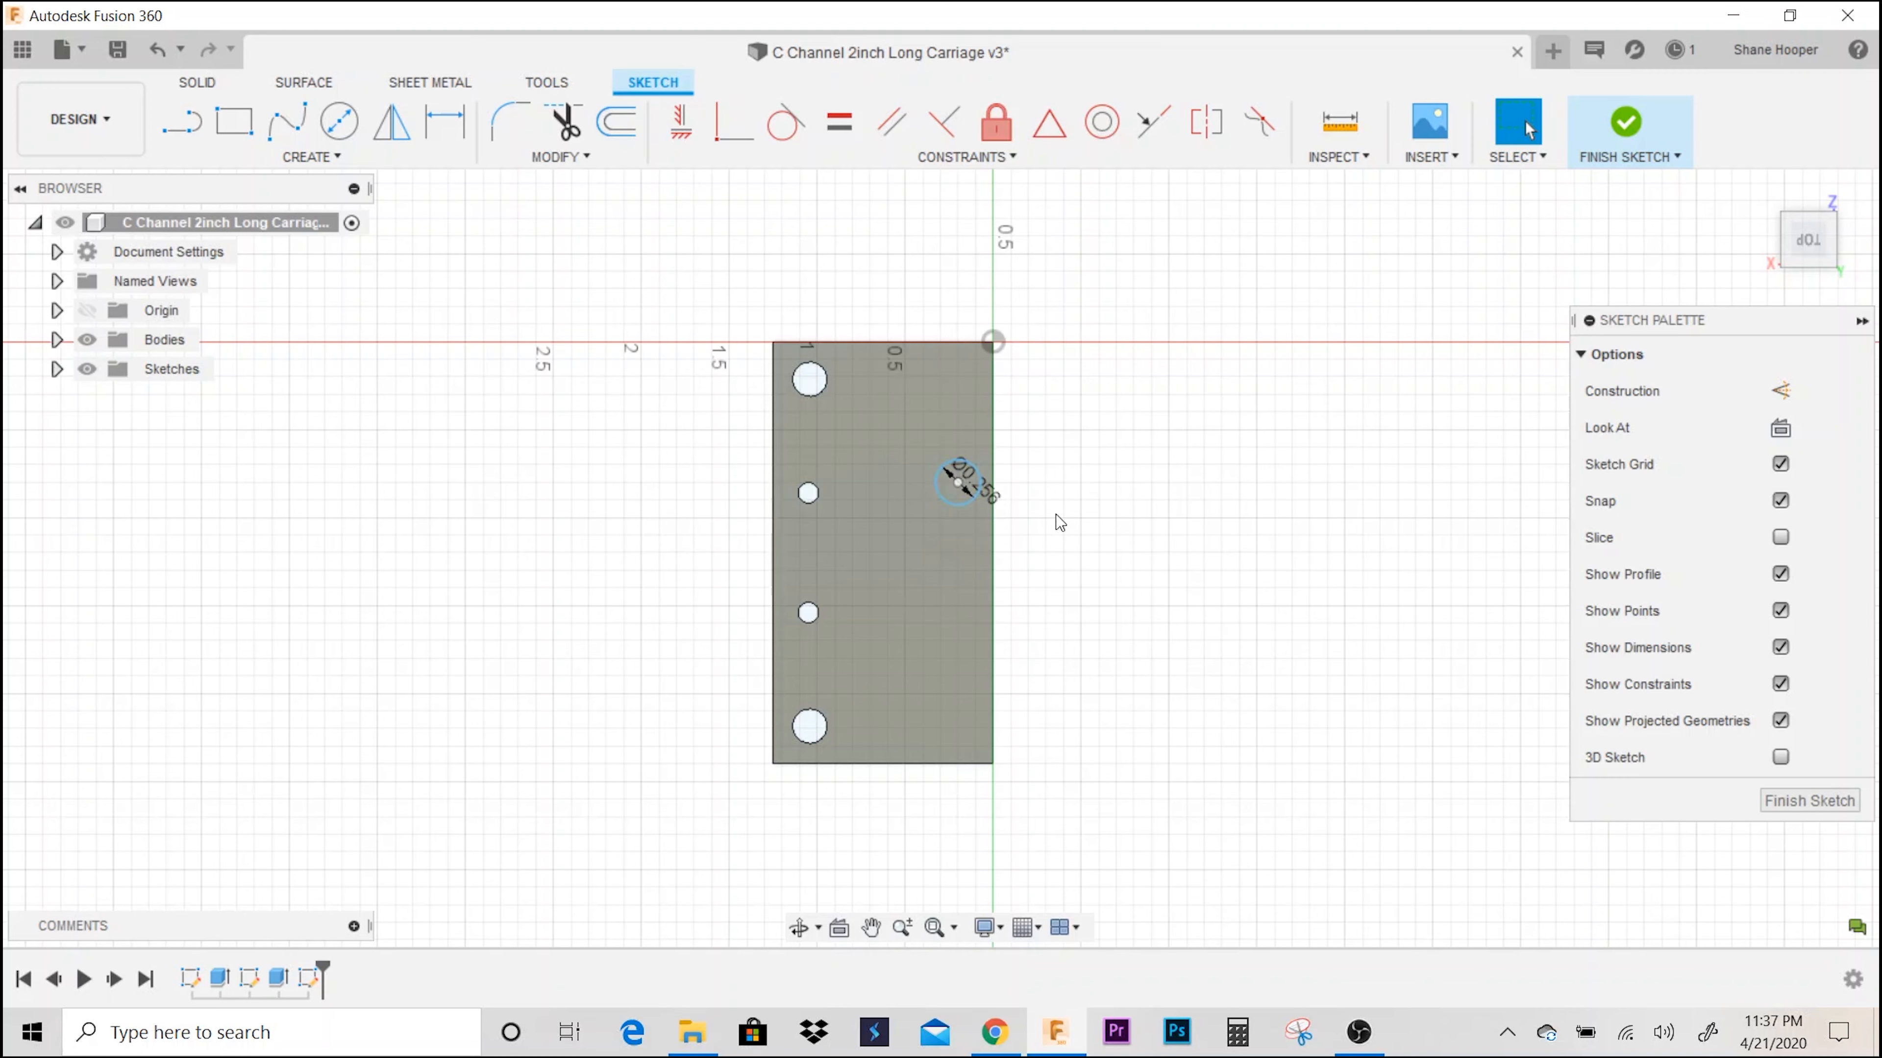
- Dimension the 0.256 in circle's center 0.30 in from the face's right long edge
{"action": "scroll", "coordinate": [1101, 564], "scroll_direction": "up", "scroll_amount": 2}
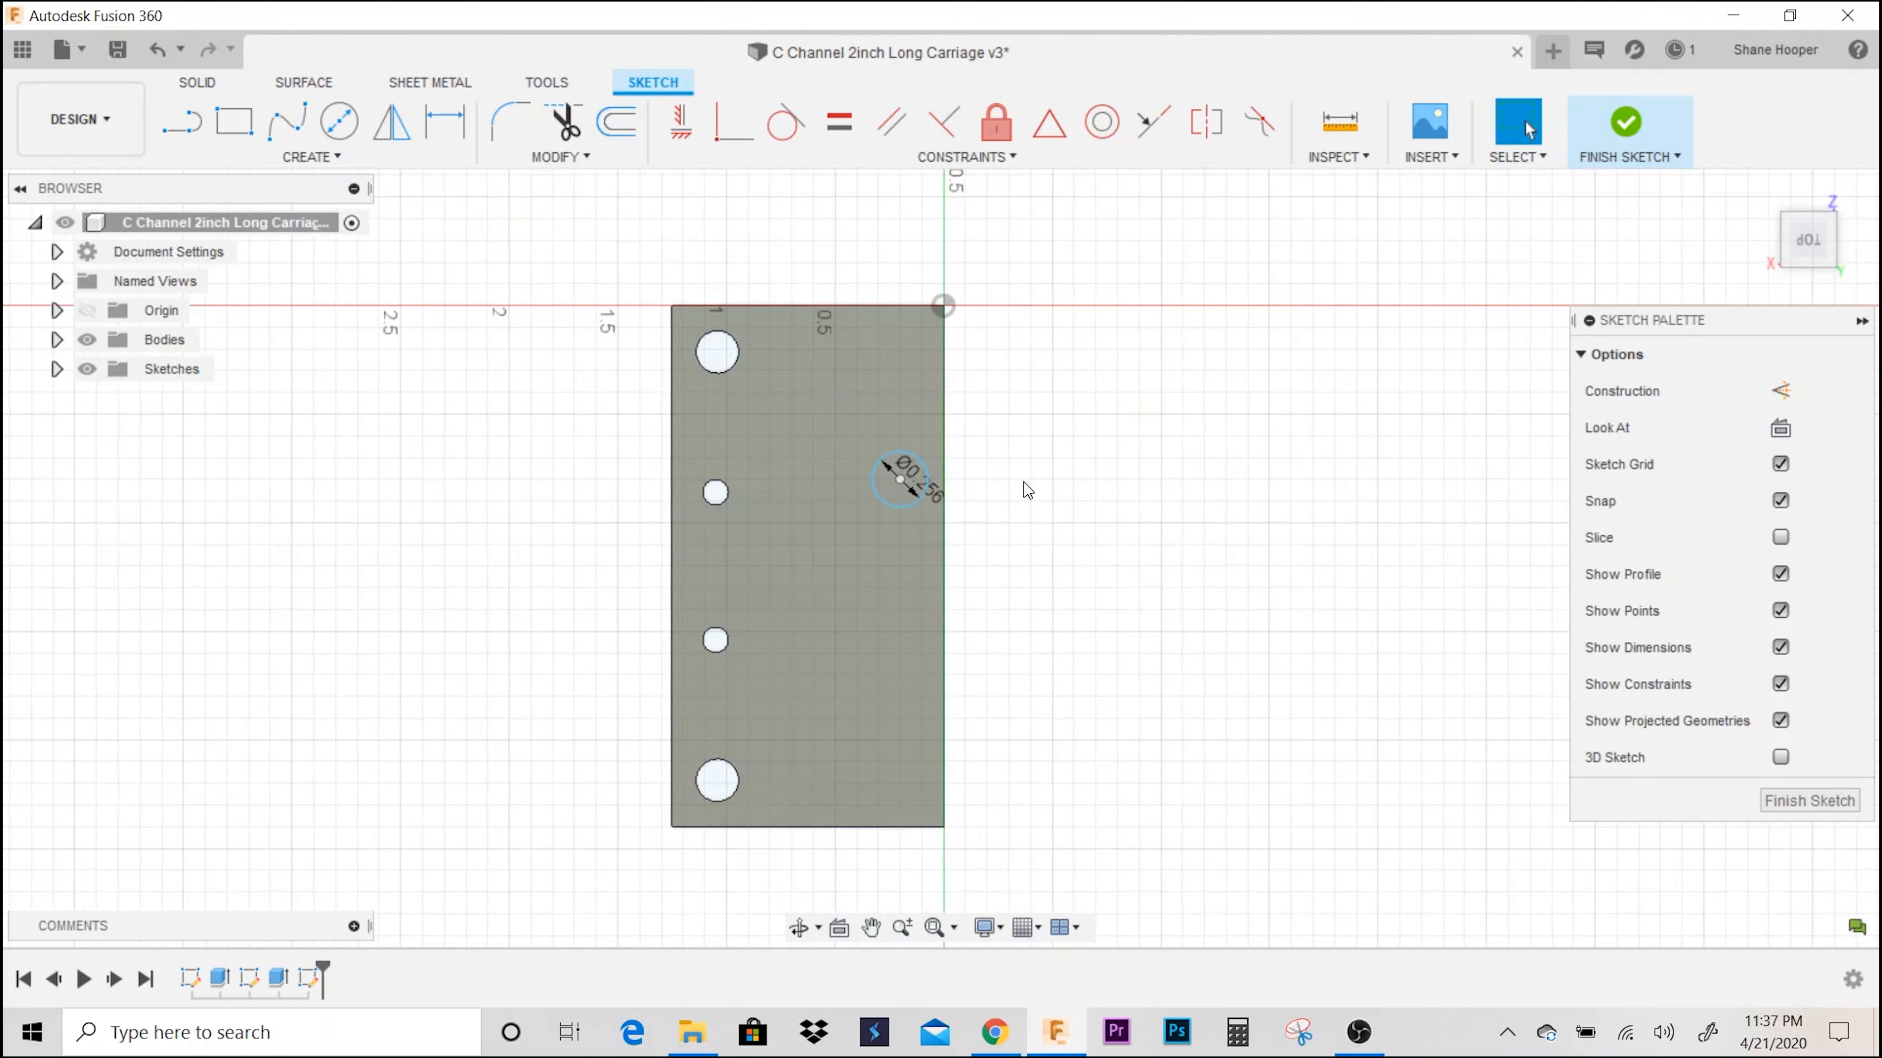
{"action": "scroll", "coordinate": [1026, 493], "scroll_direction": "up", "scroll_amount": 1}
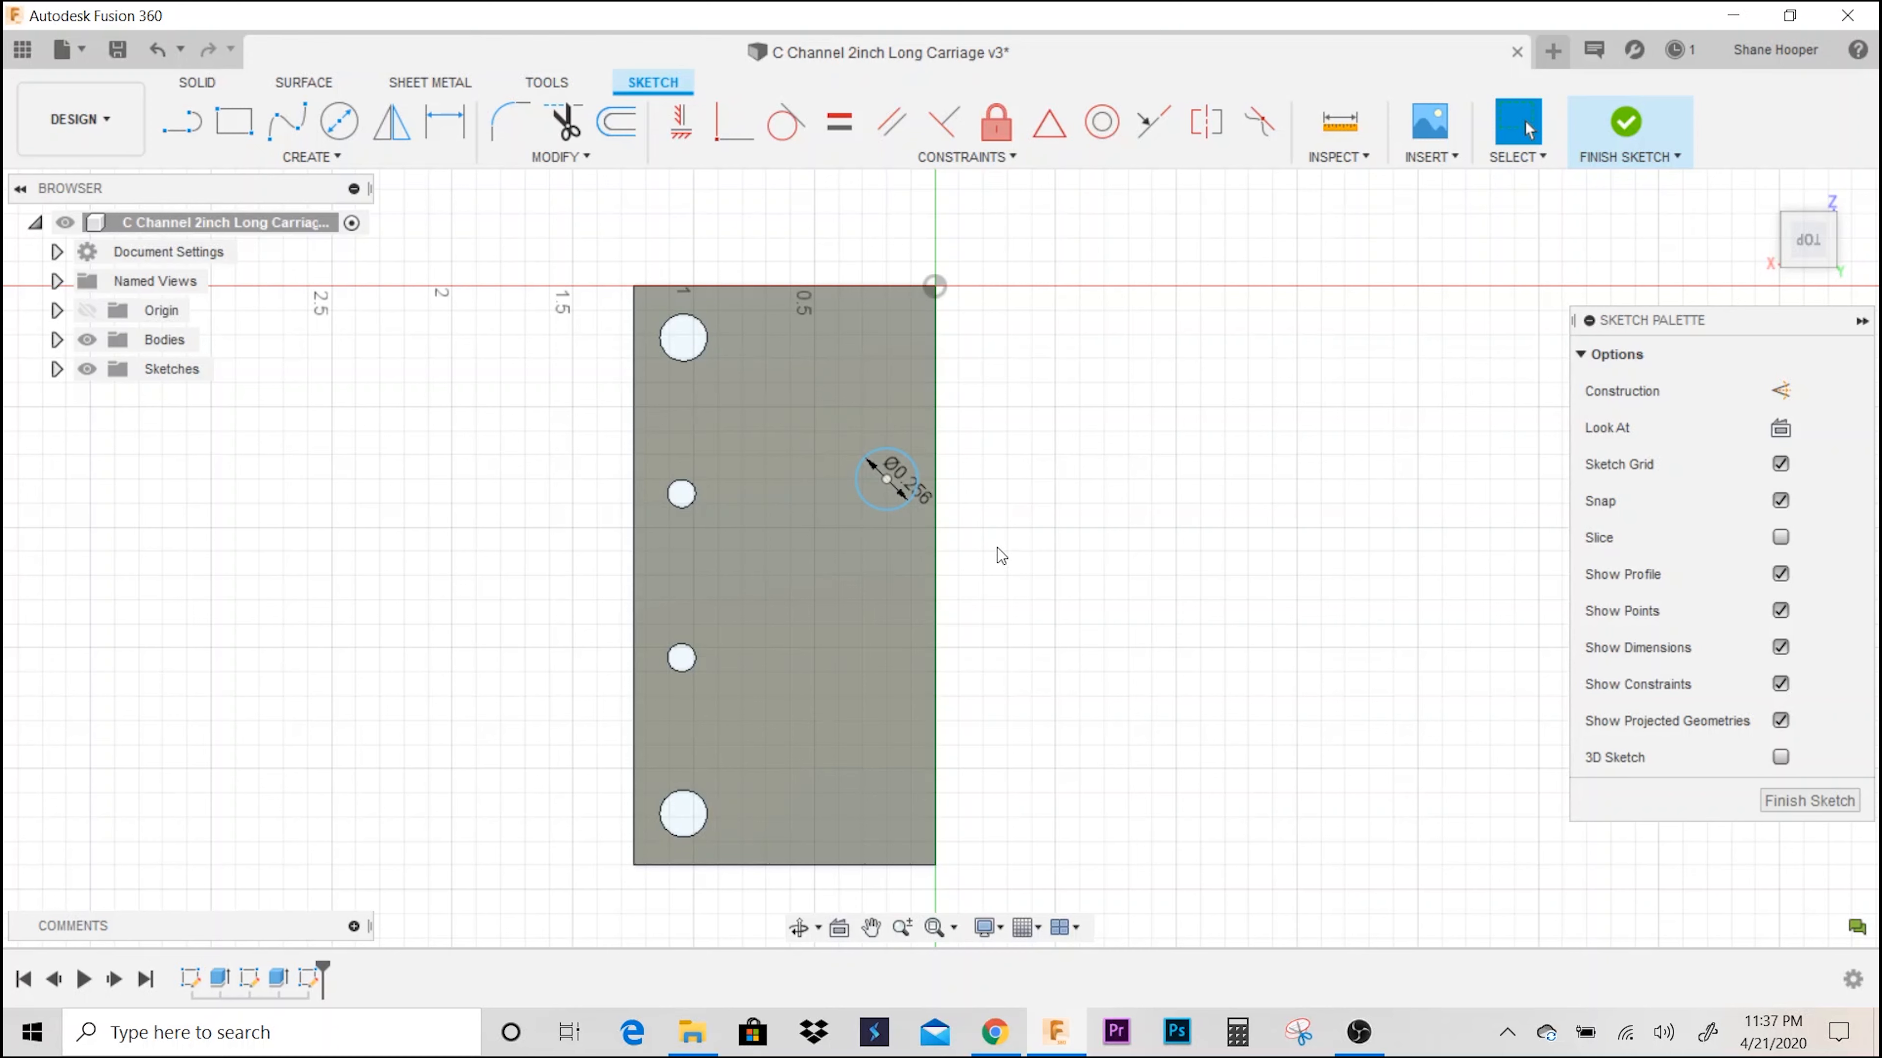
{"action": "key", "text": "d"}
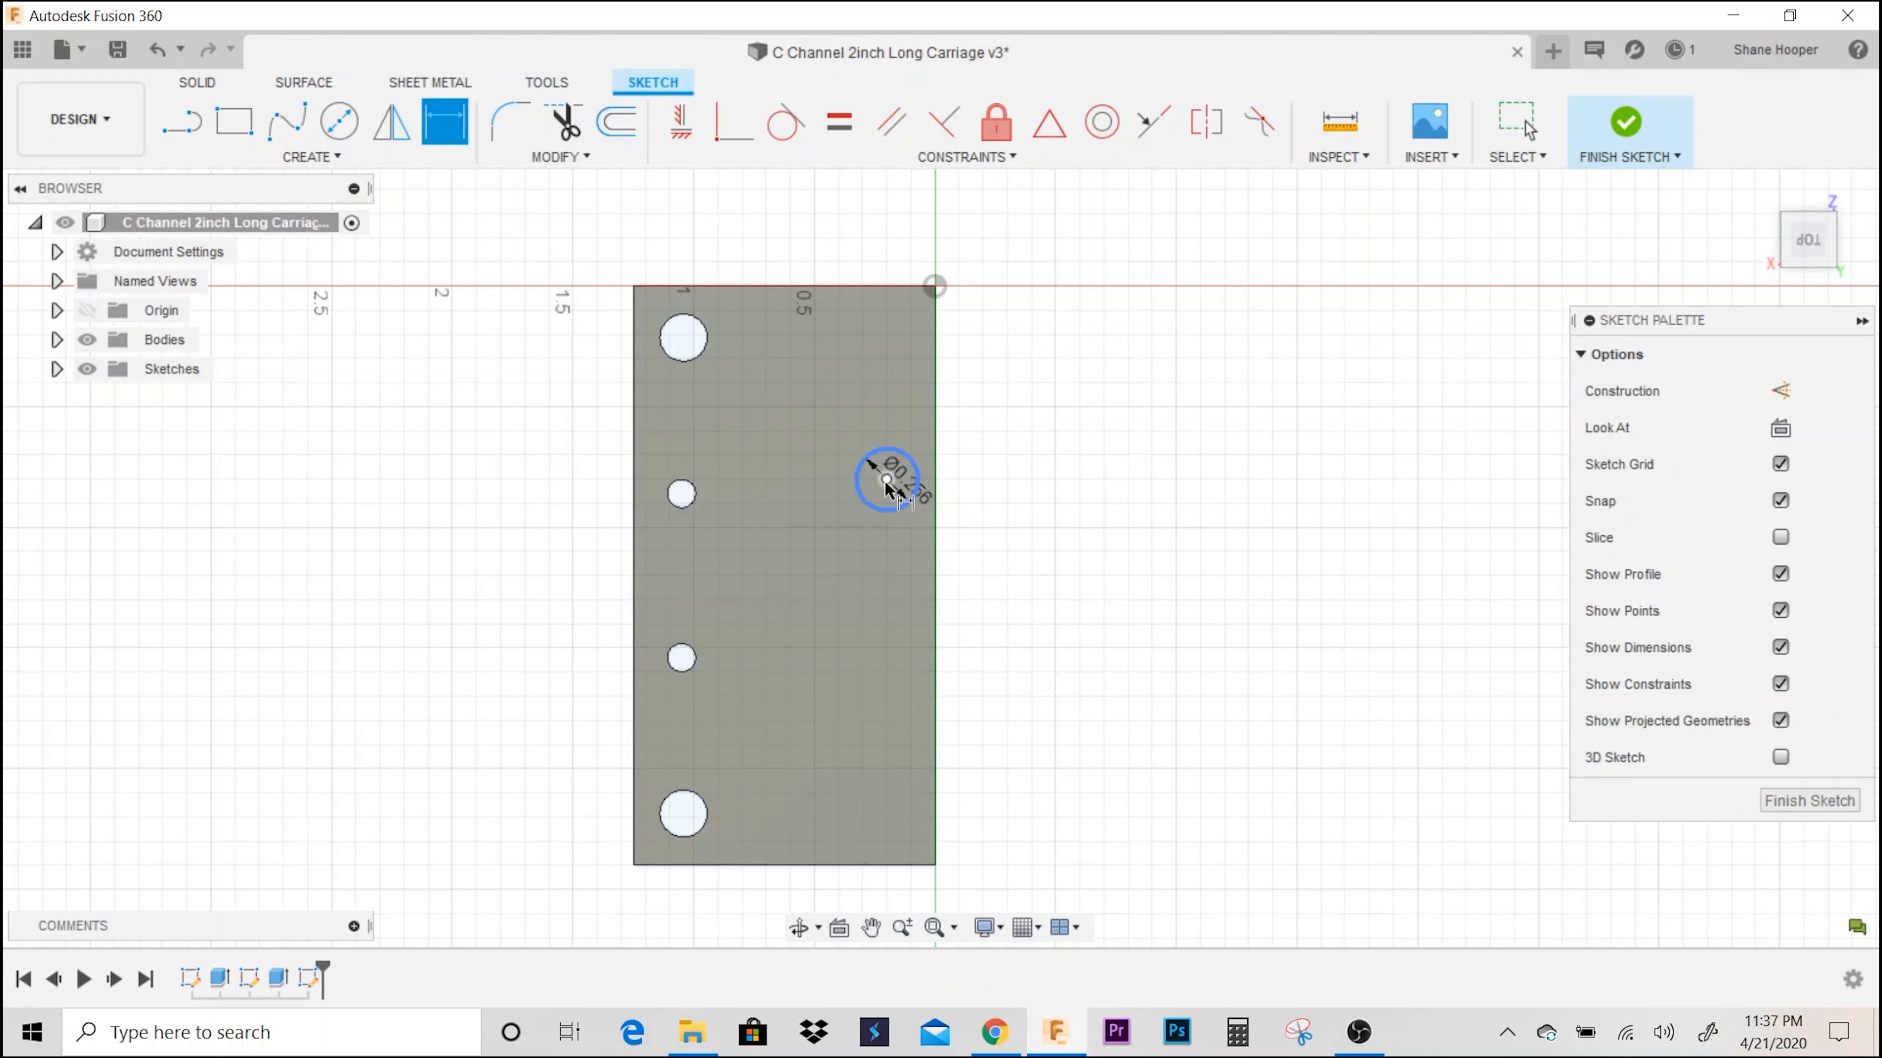
{"action": "left_click", "coordinate": [932, 557]}
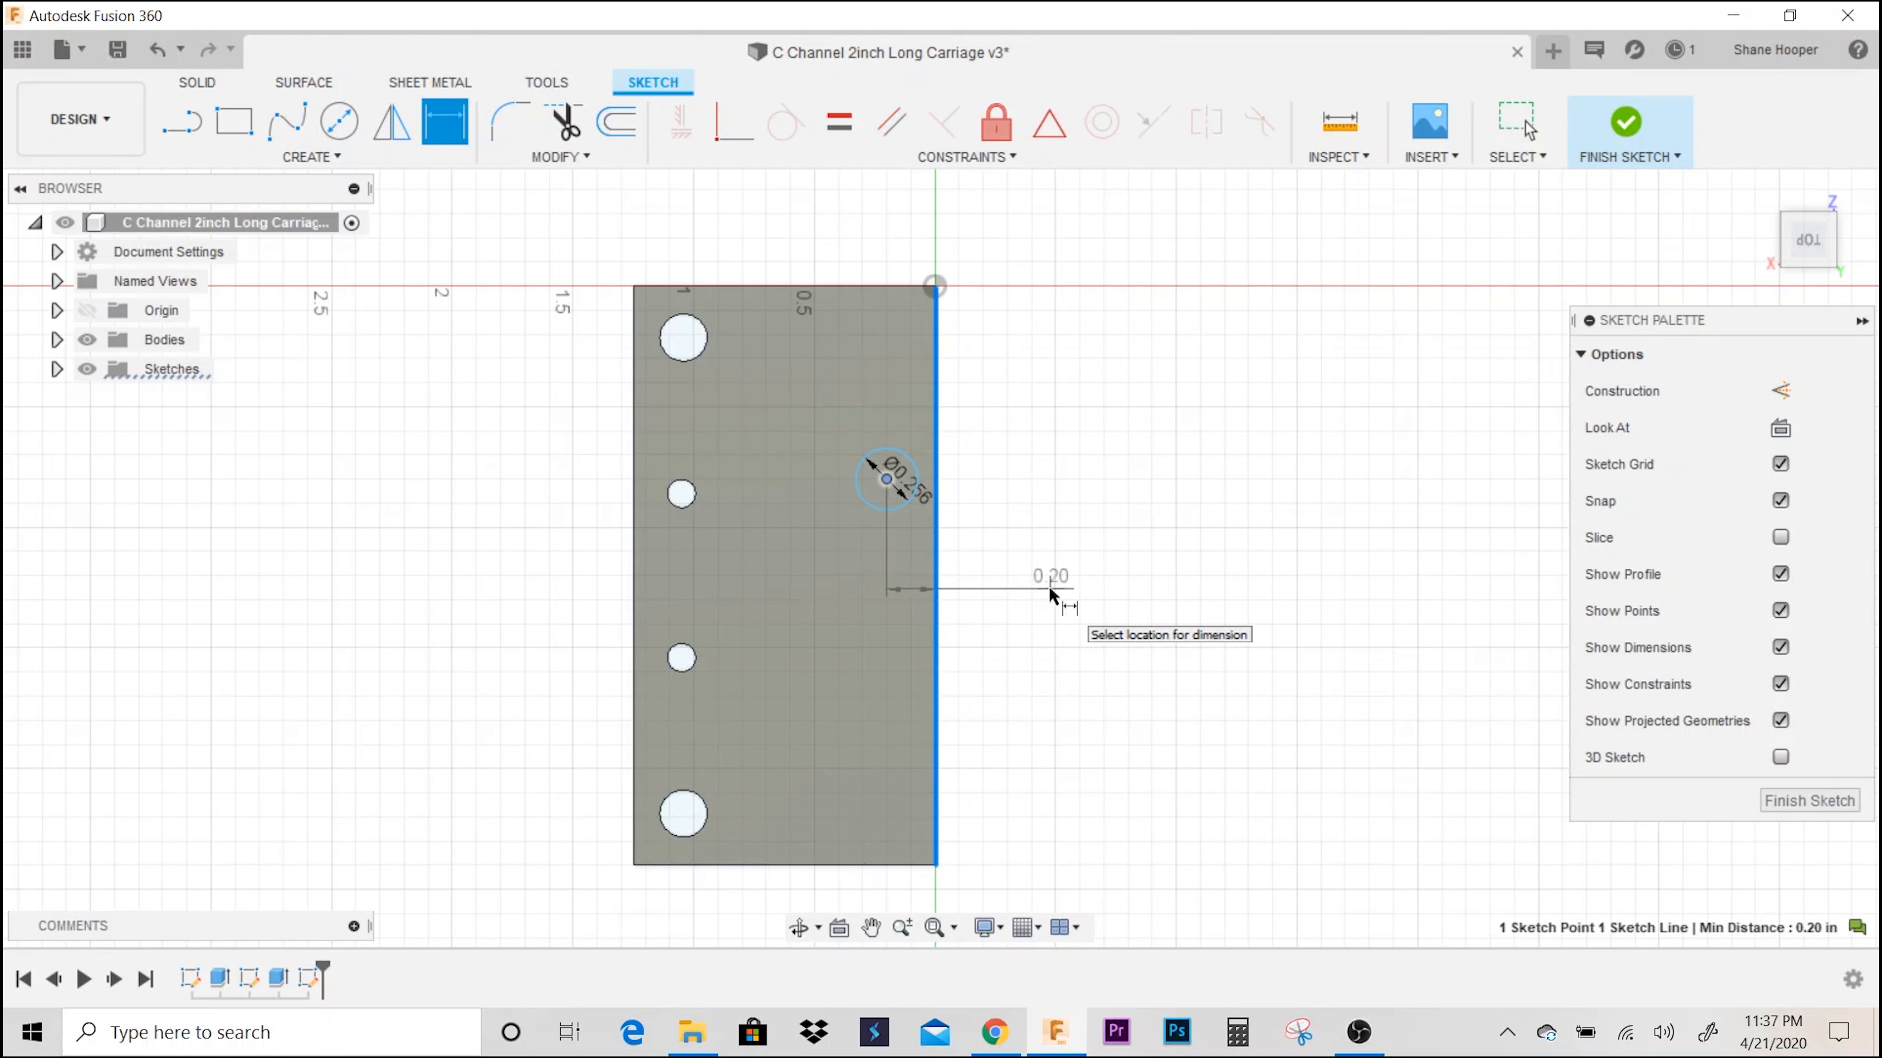
{"action": "left_click", "coordinate": [1048, 586]}
{"action": "key", "text": "Return"}
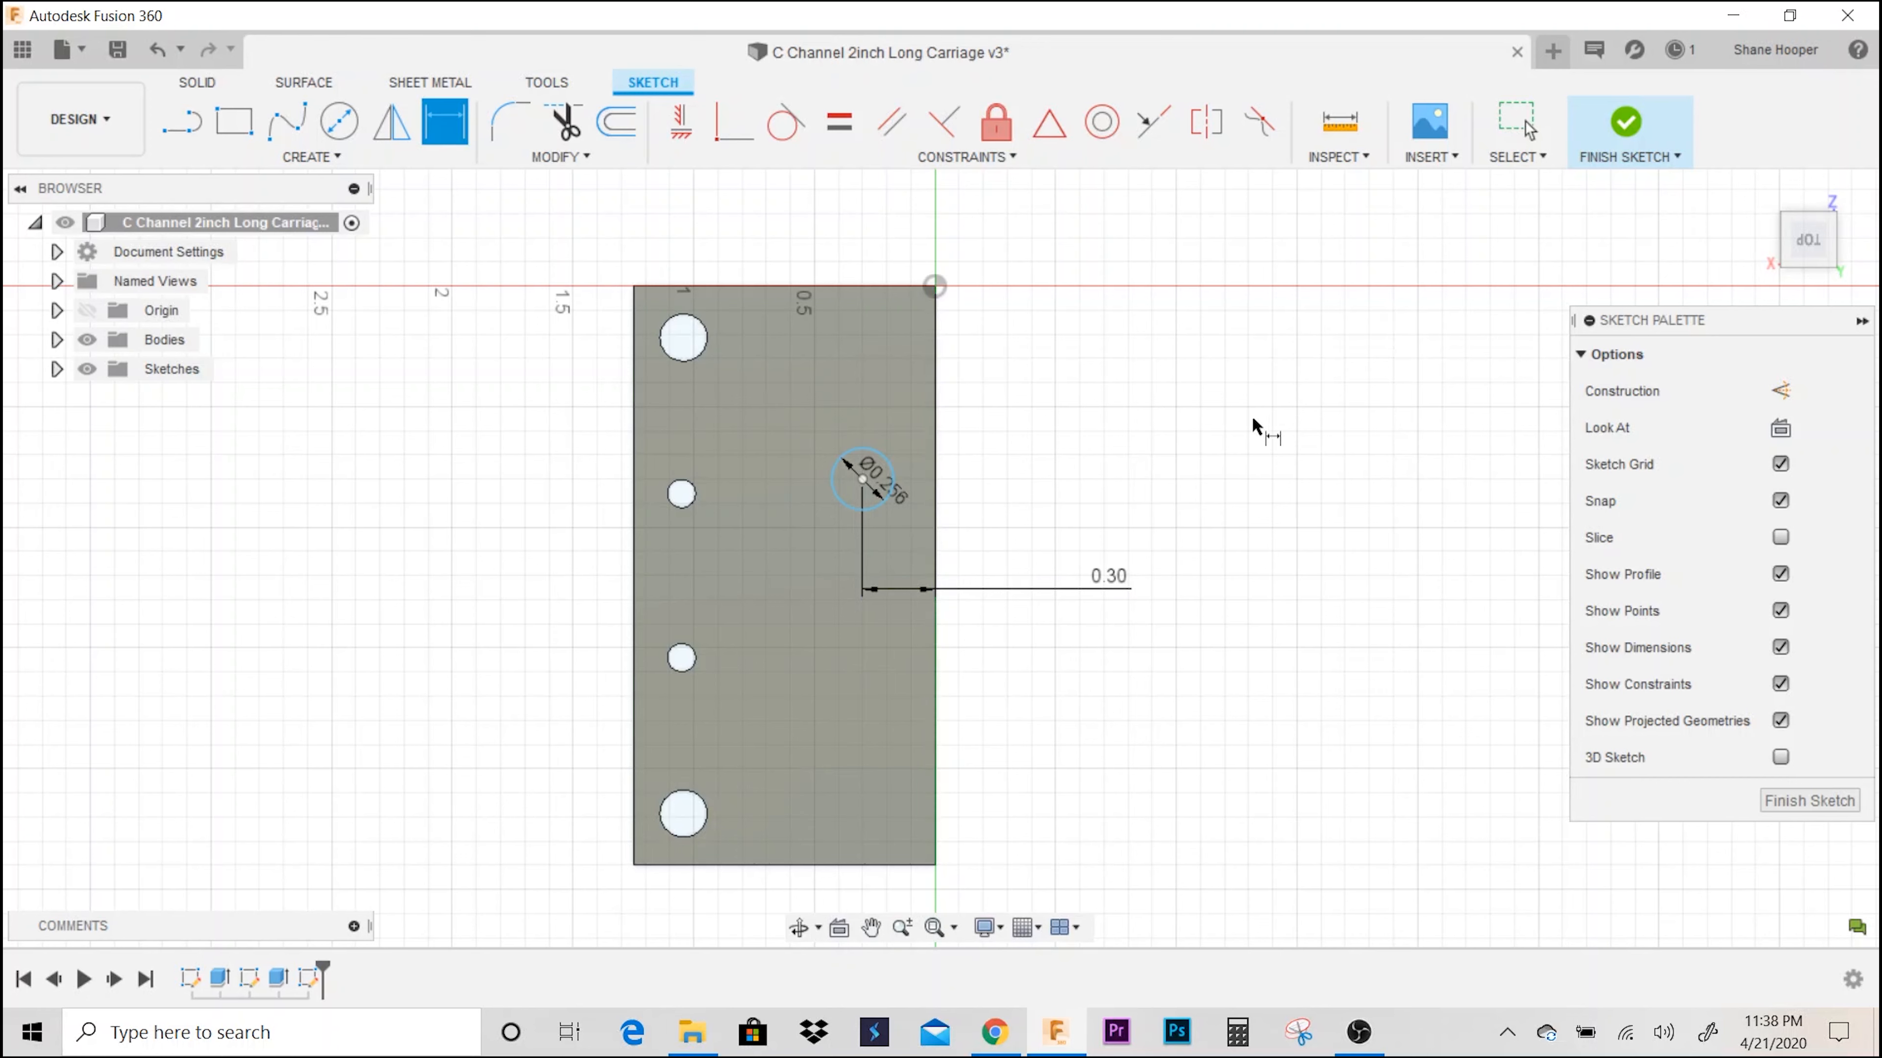
- Copy the 0.256 in circle and offset the copy -0.788 in parallel to the face's long edge
{"action": "key", "text": "Escape"}
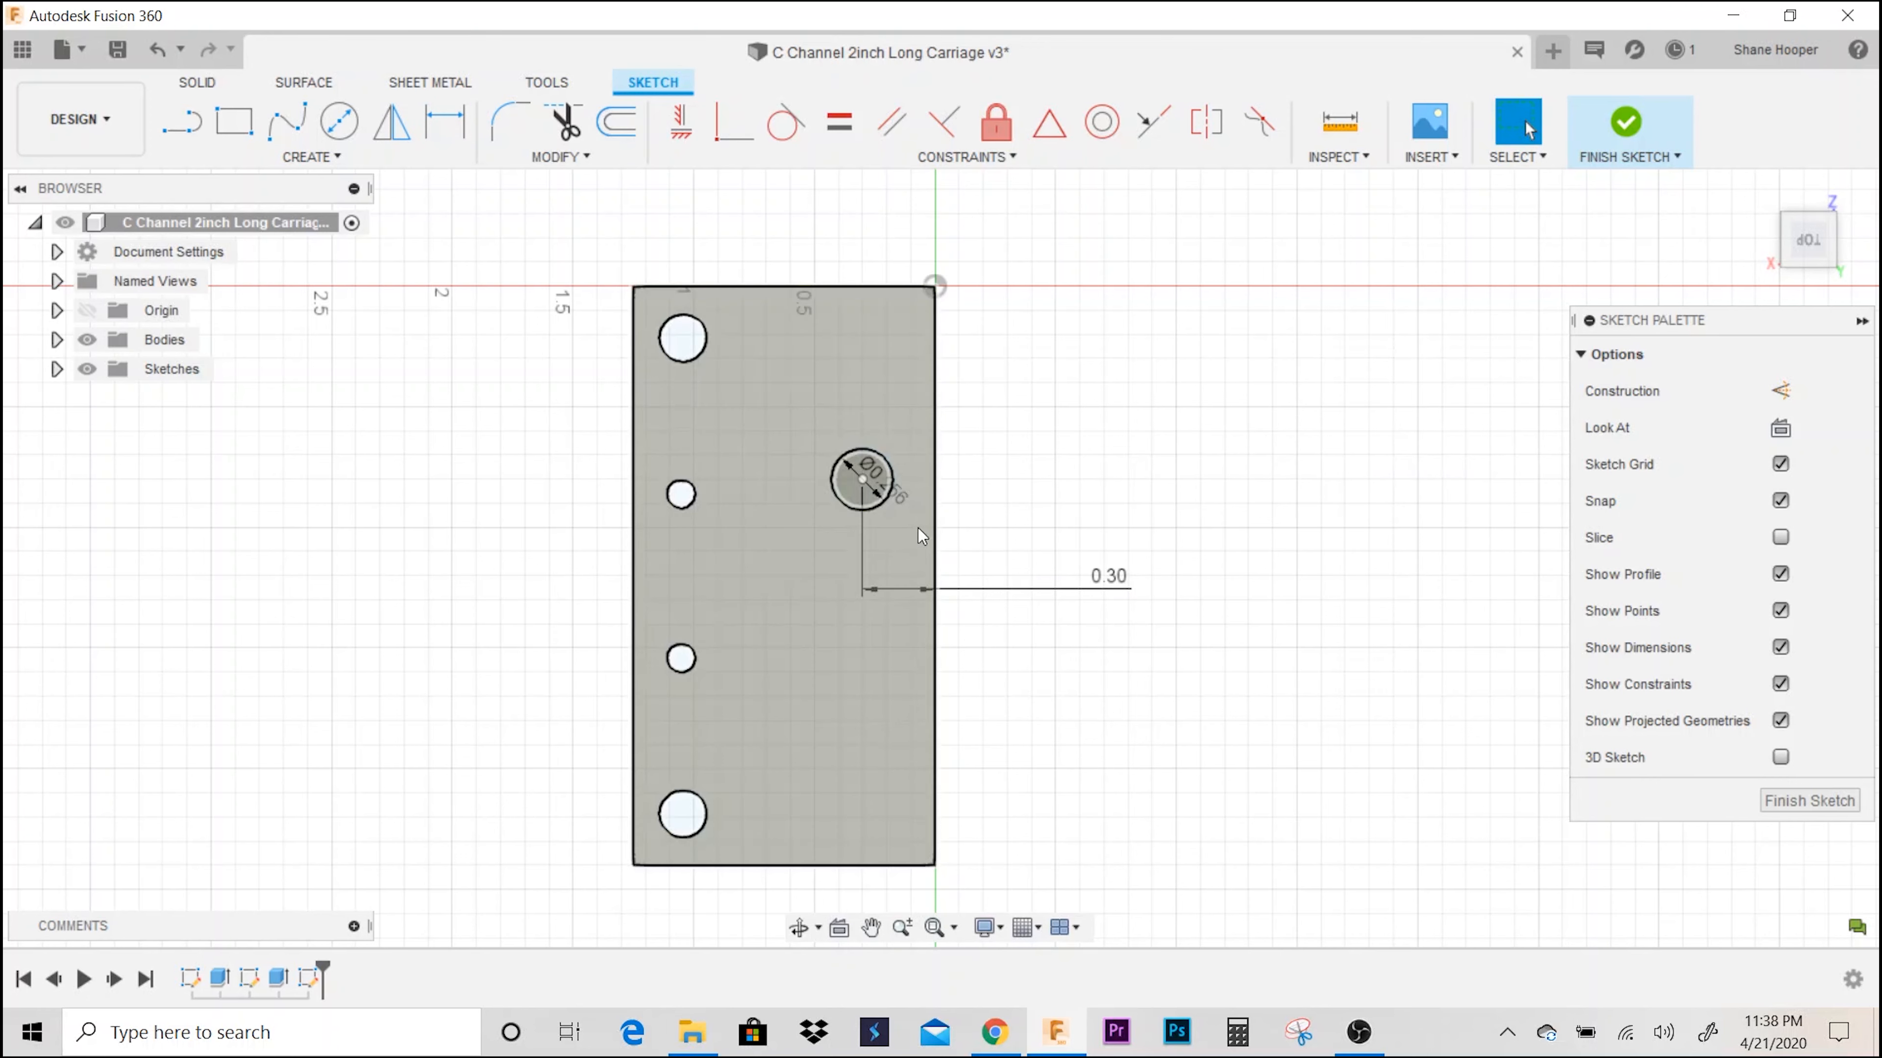
{"action": "left_click", "coordinate": [894, 502]}
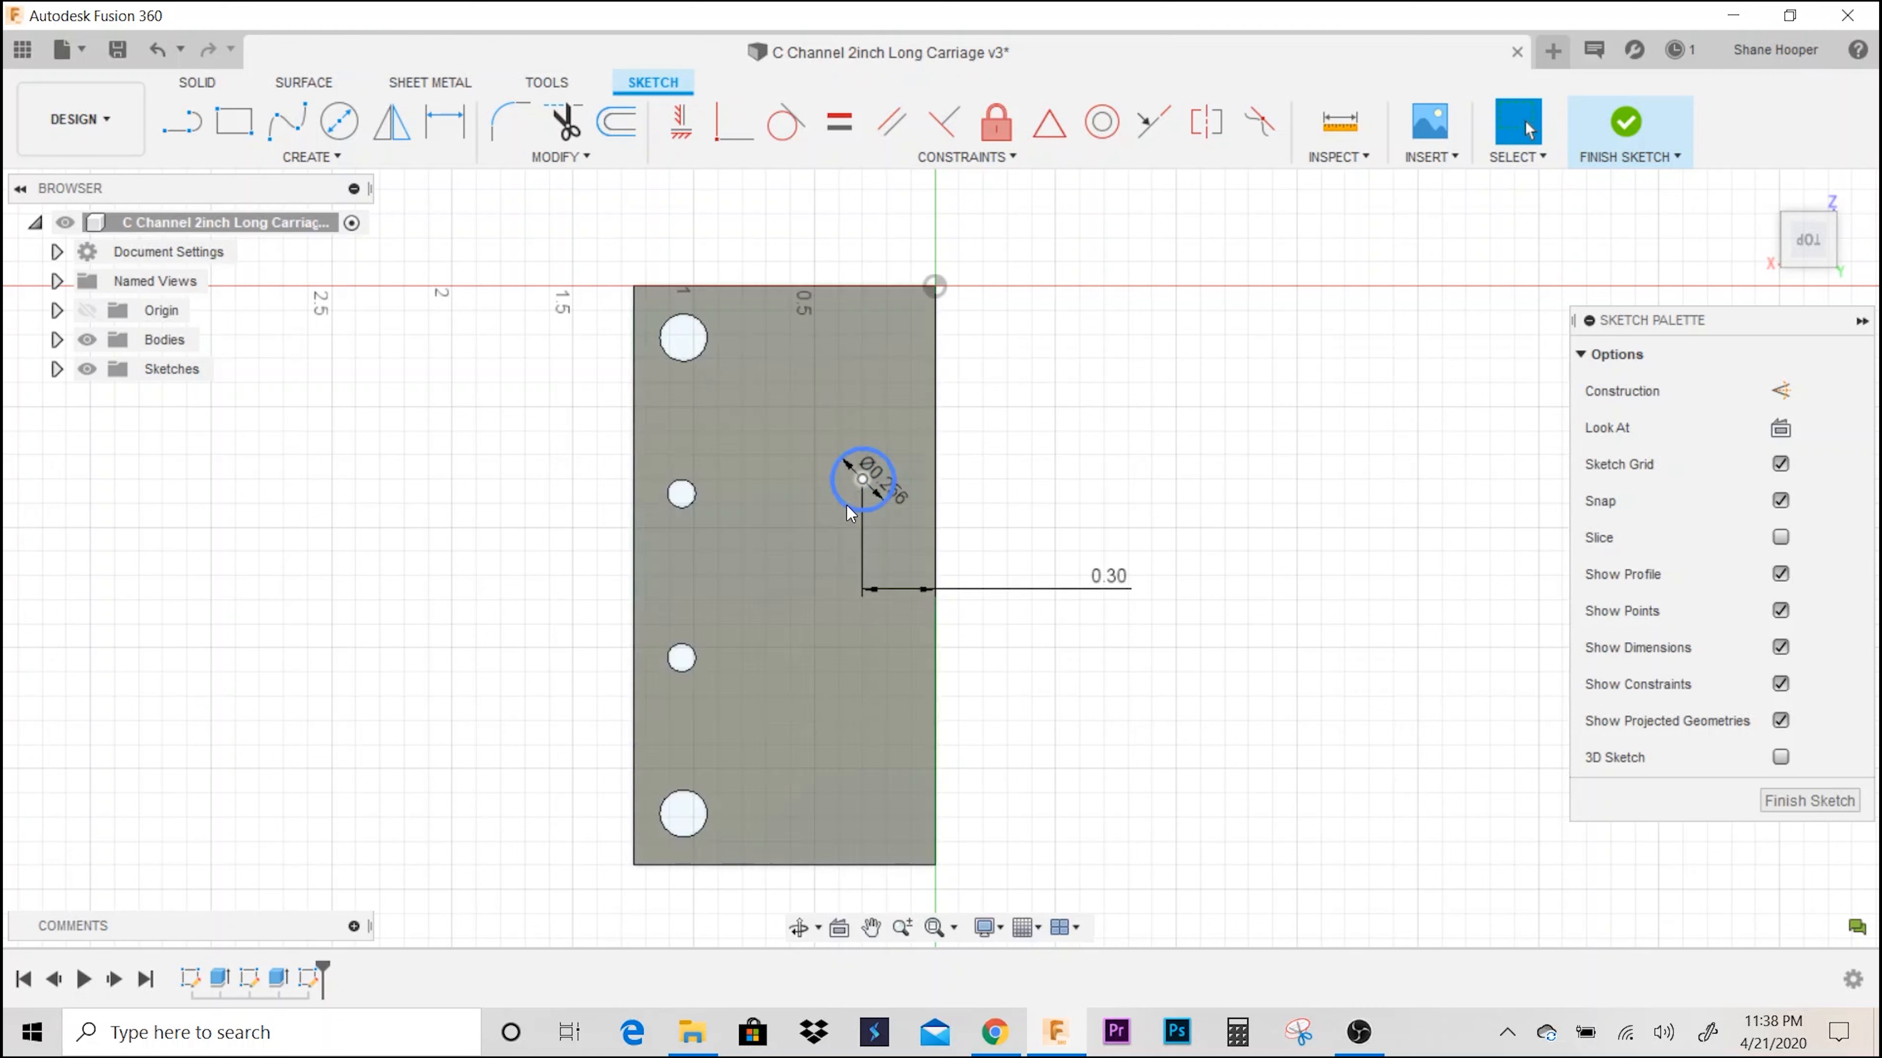
{"action": "left_click", "coordinate": [877, 503]}
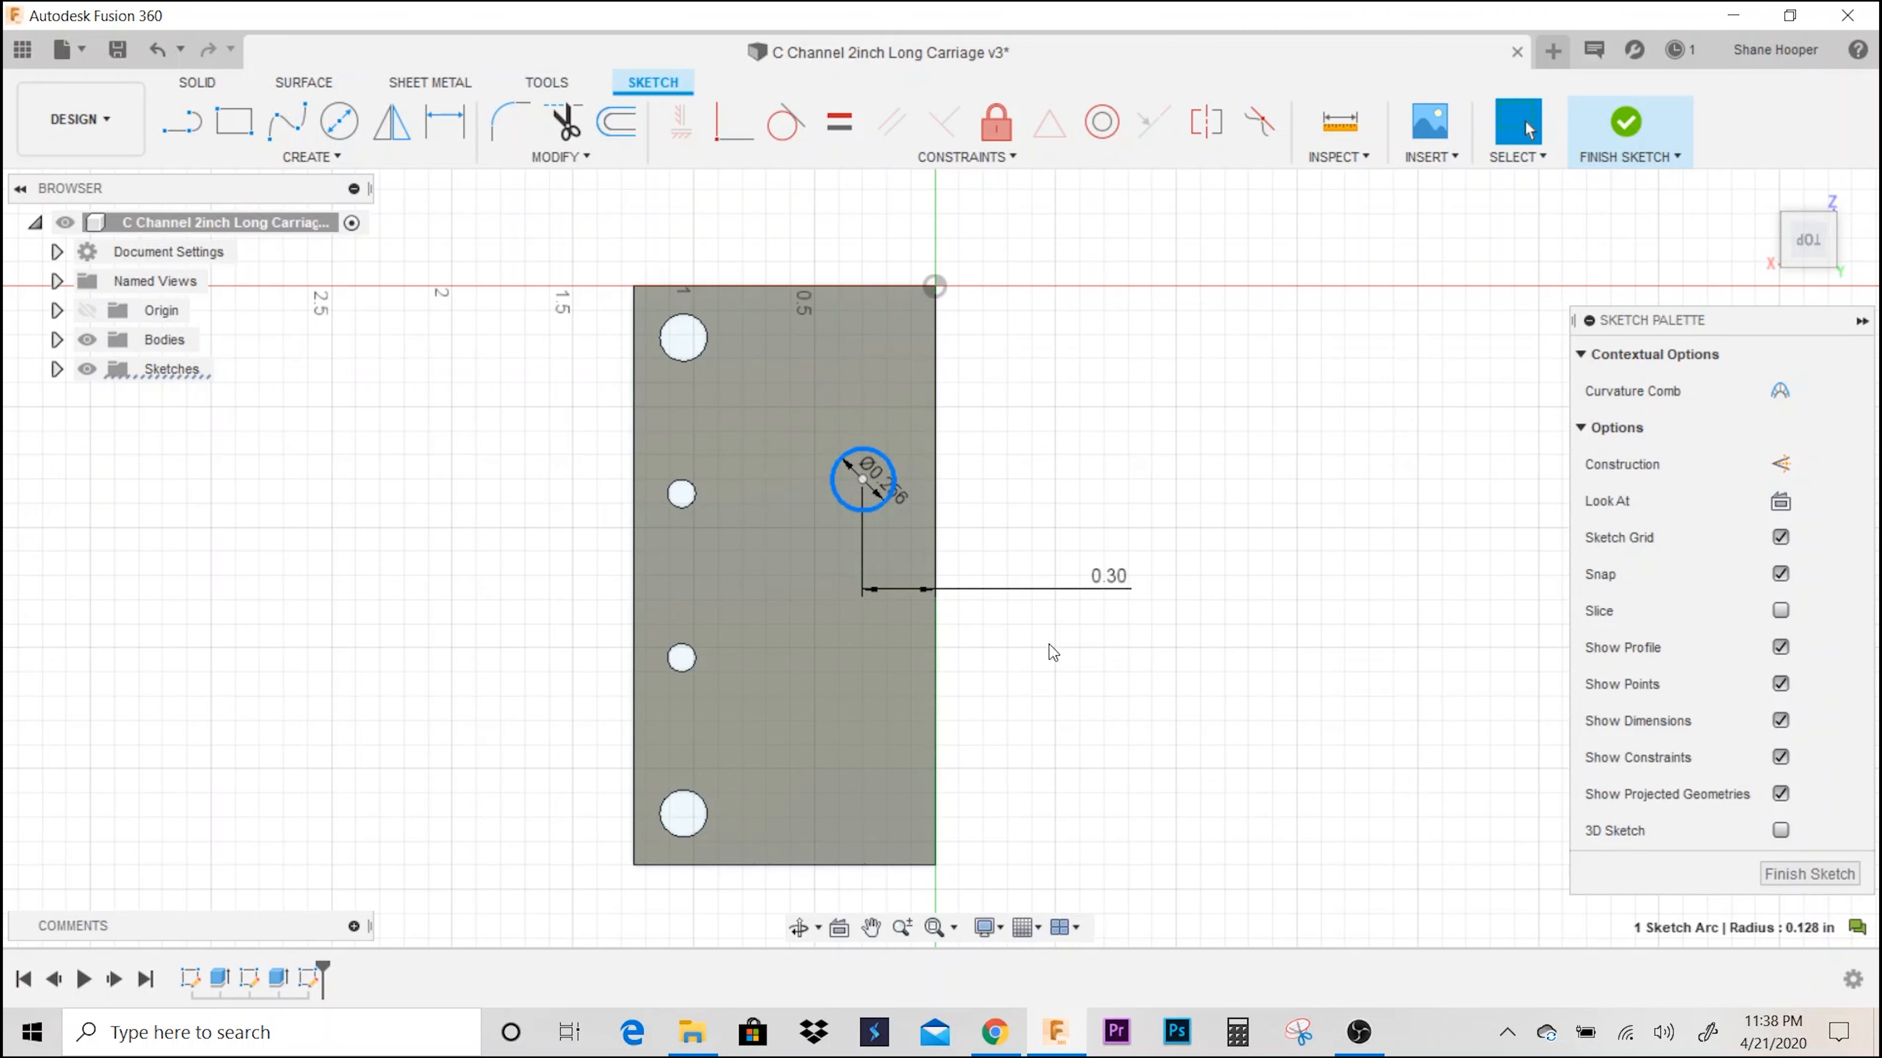
{"action": "key", "text": "m"}
{"action": "left_click_drag", "start_coordinate": [860, 411], "coordinate": [857, 604]}
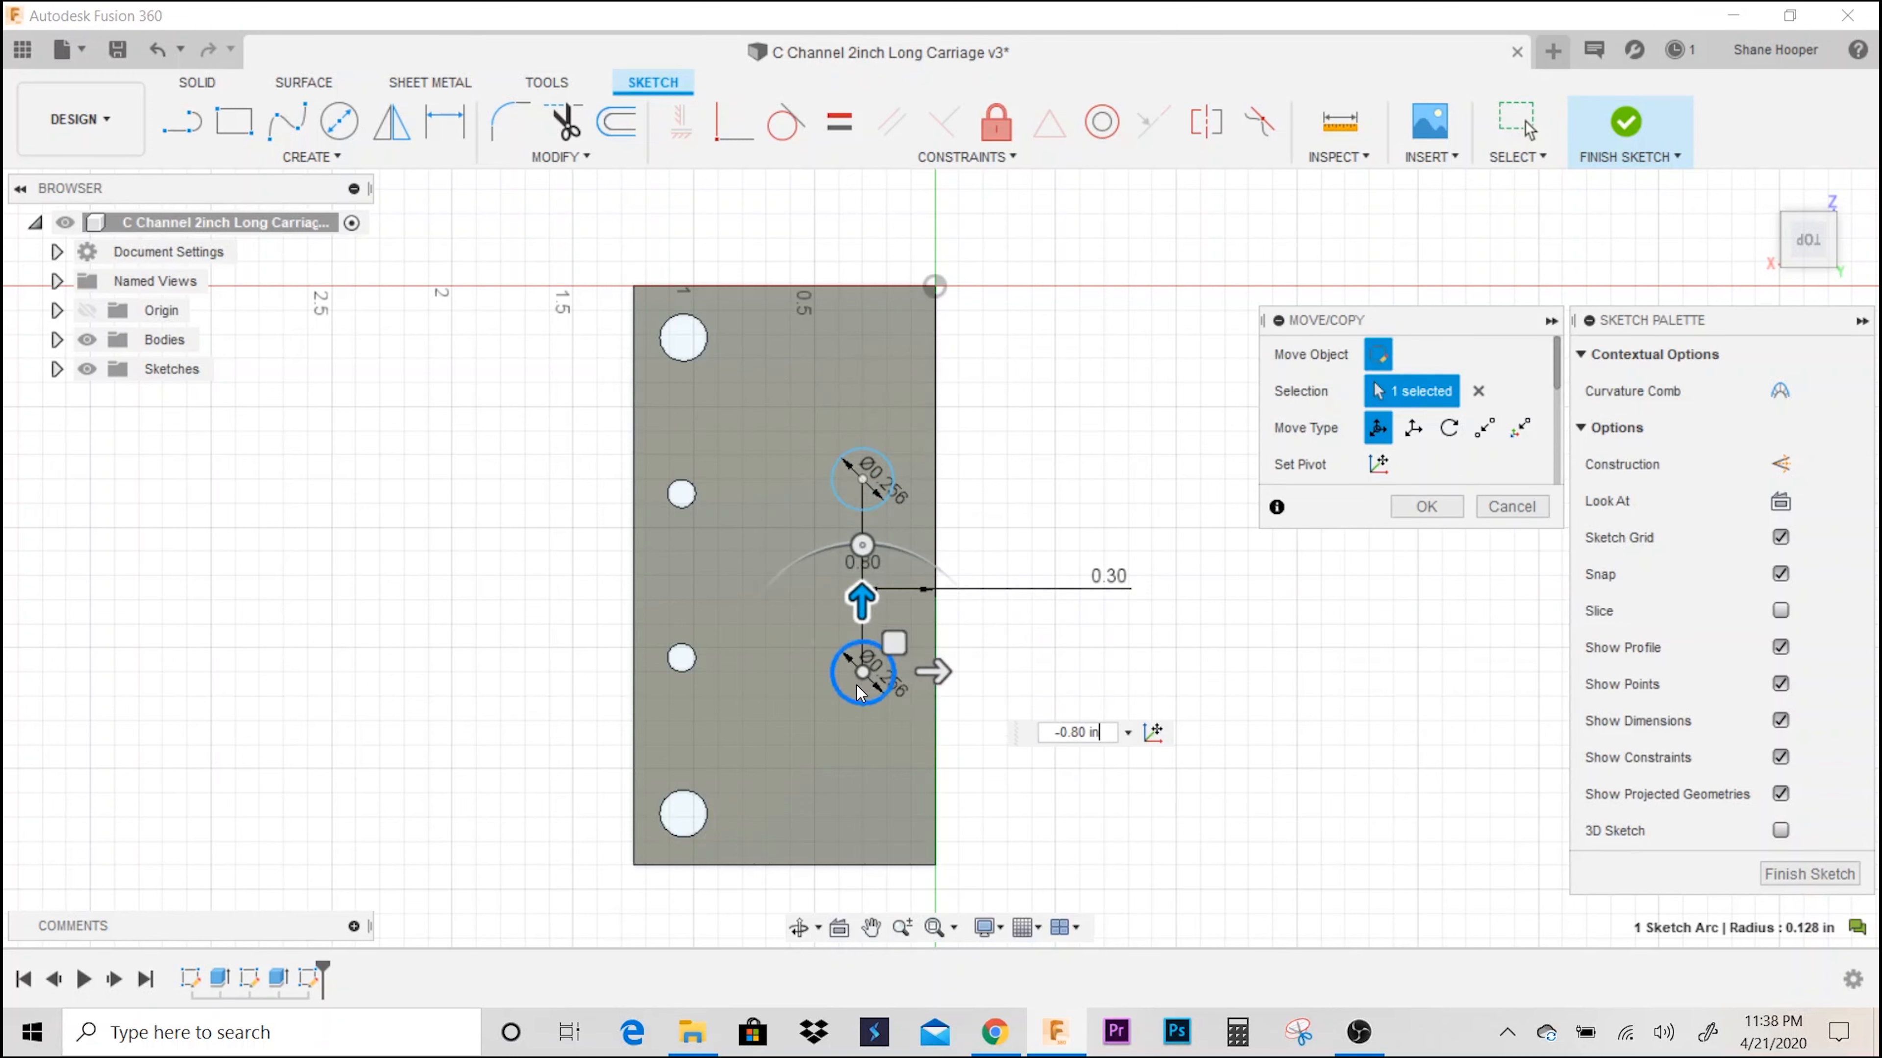
{"action": "left_click_drag", "start_coordinate": [1116, 740], "coordinate": [1037, 733]}
{"action": "type", "text": "-"}
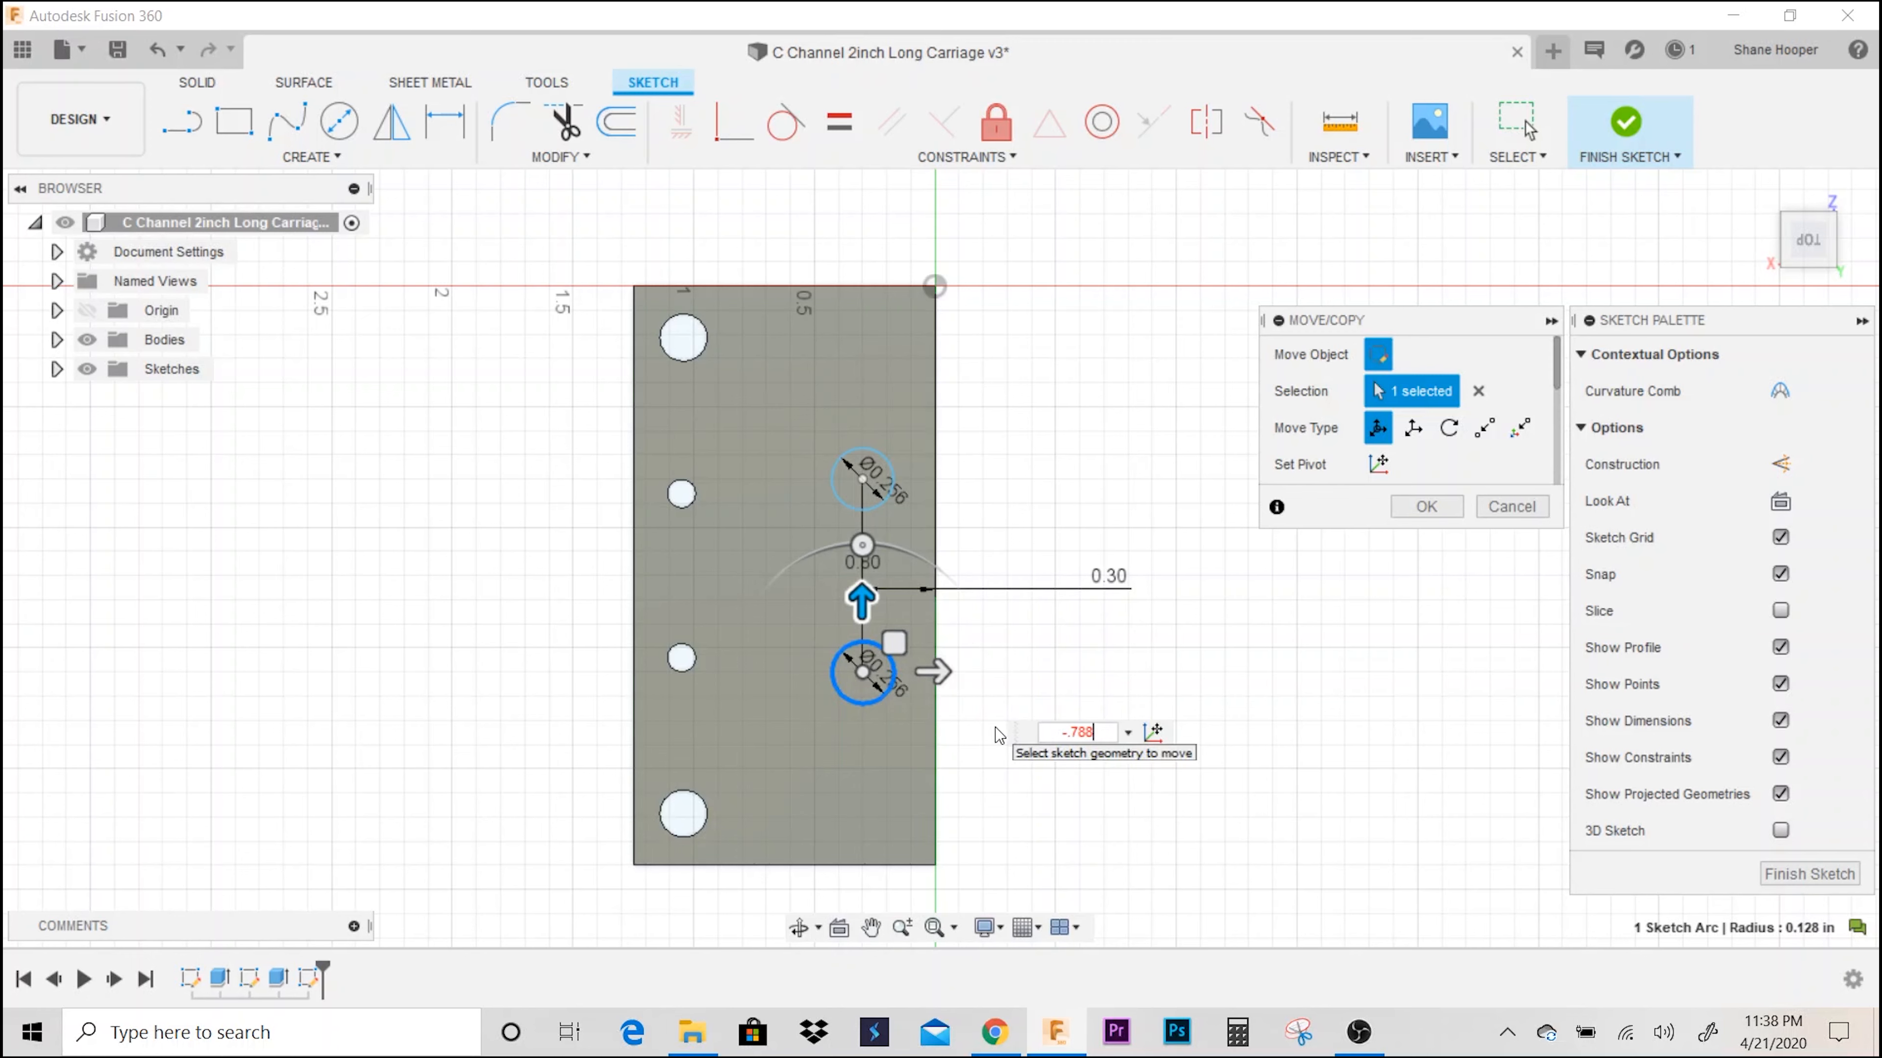
{"action": "type", "text": ".788"}
{"action": "key", "text": "Return"}
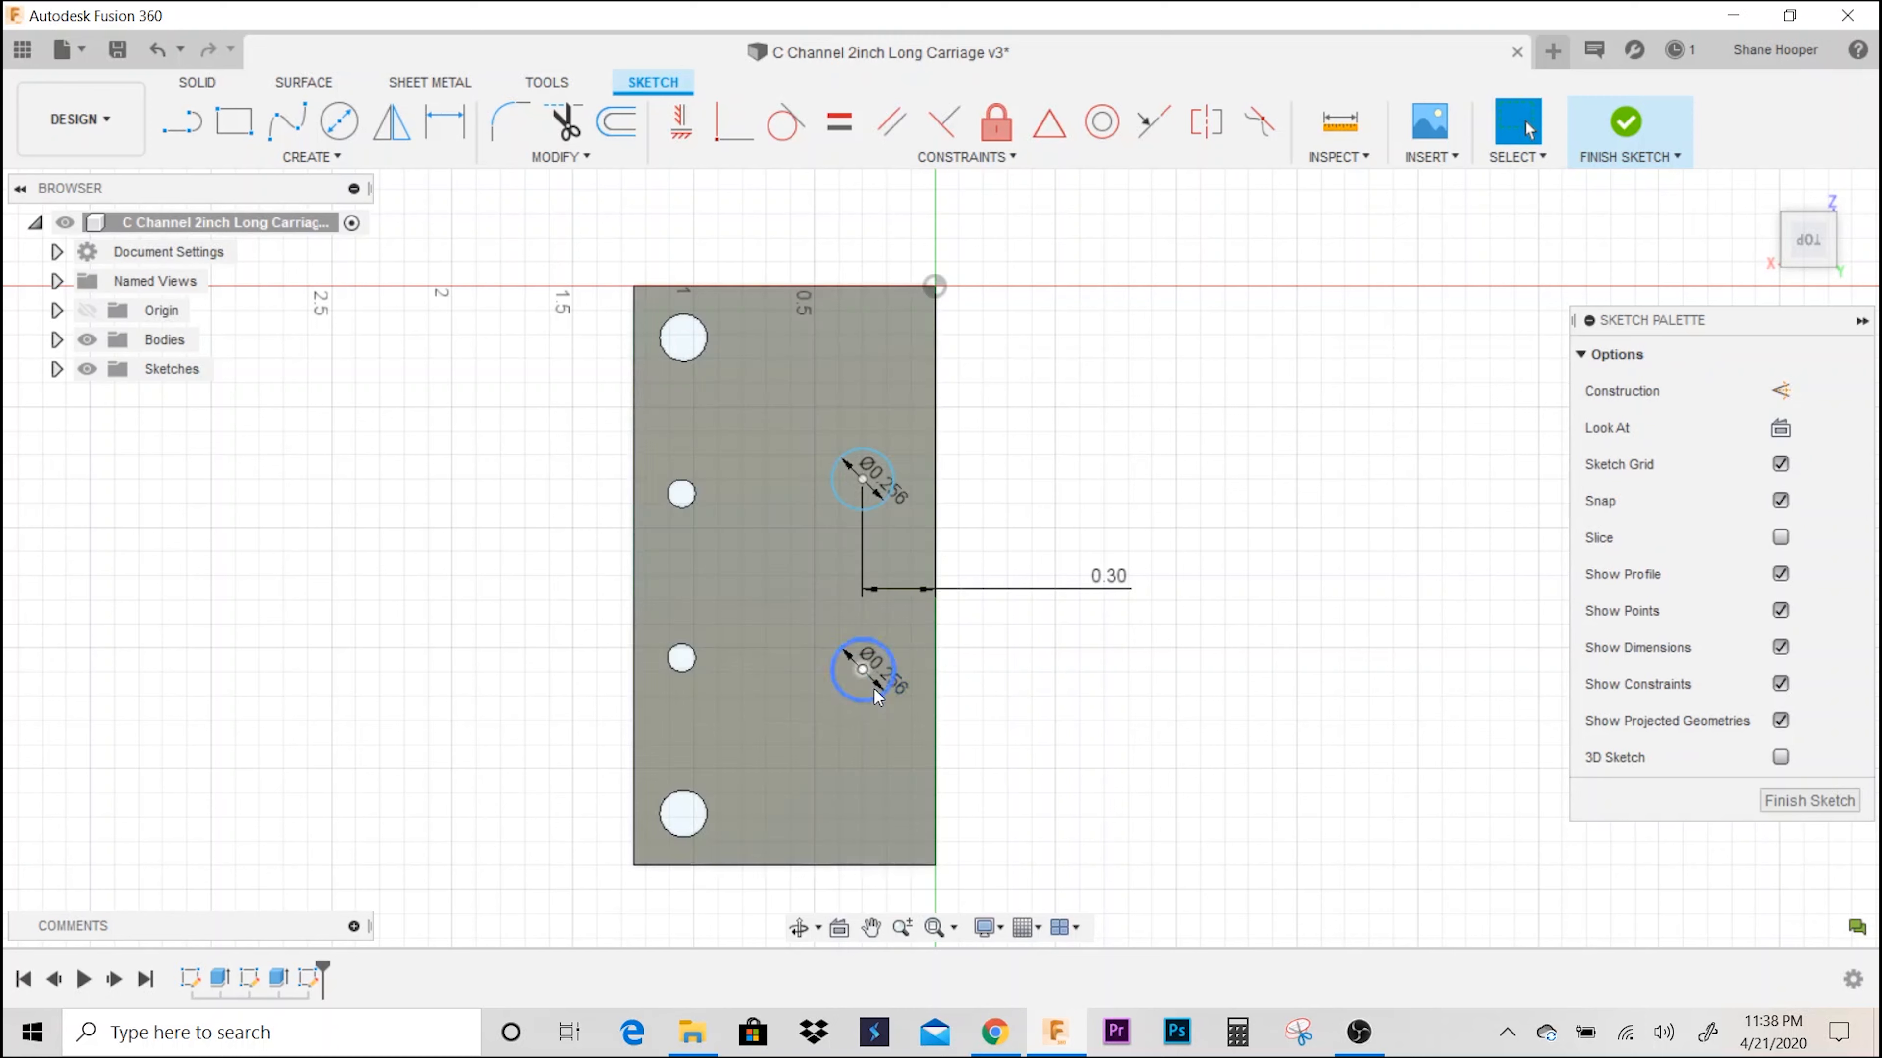
- Dimension the spacing between the centers of the two 0.256 in circles at 0.788 in
{"action": "key", "text": "d"}
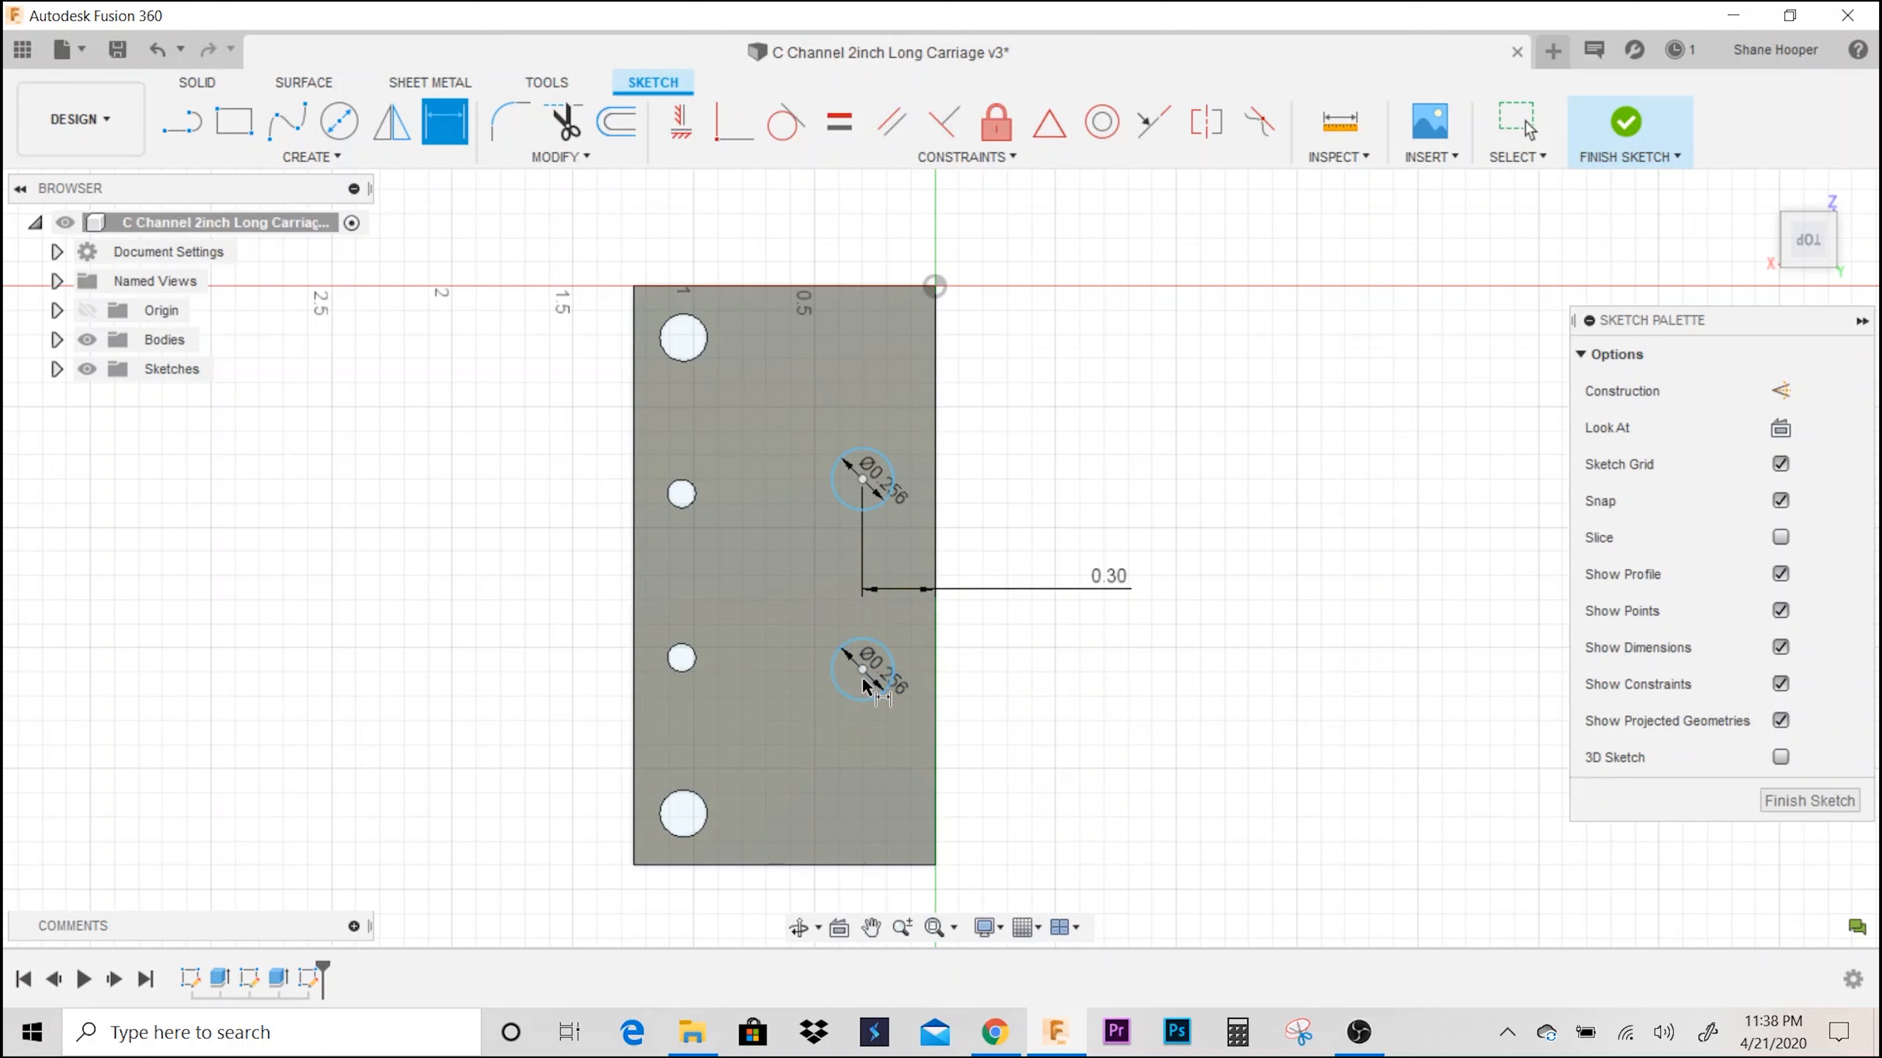
{"action": "key", "text": "Escape"}
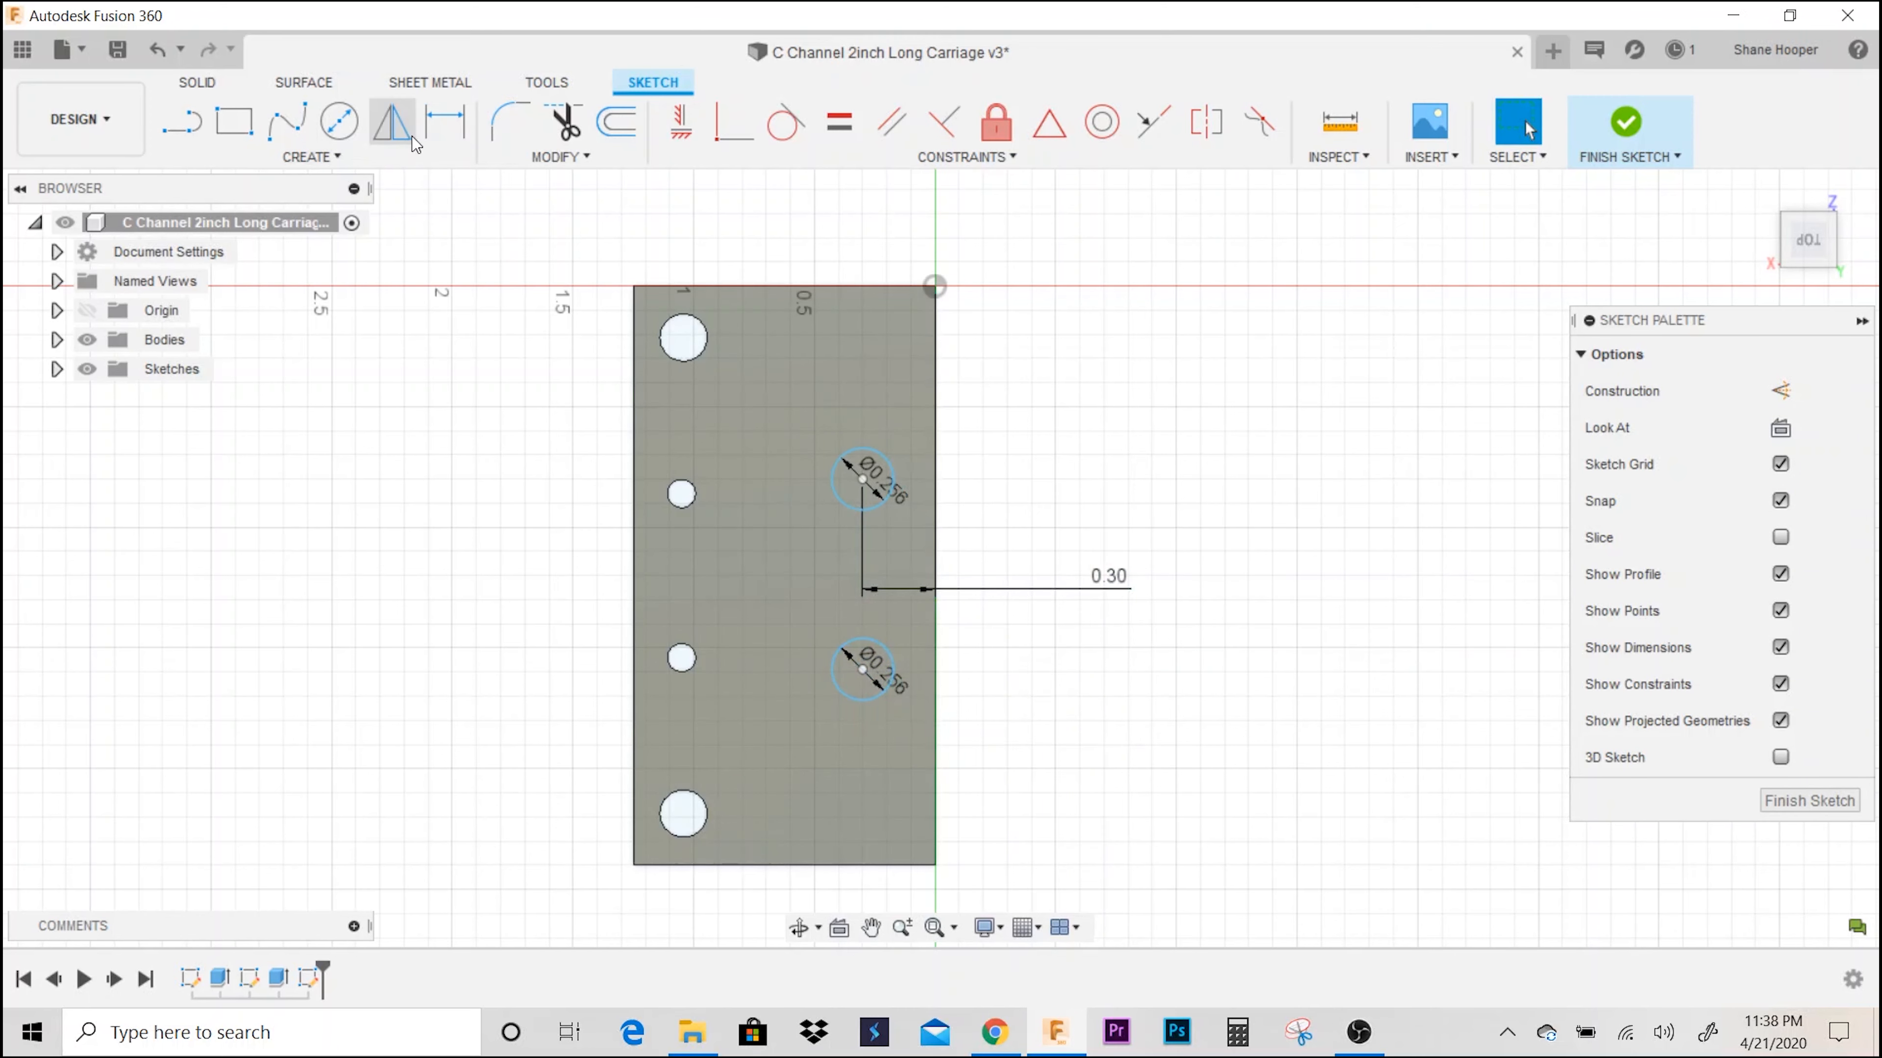
{"action": "left_click", "coordinate": [444, 123]}
{"action": "left_click", "coordinate": [862, 479]}
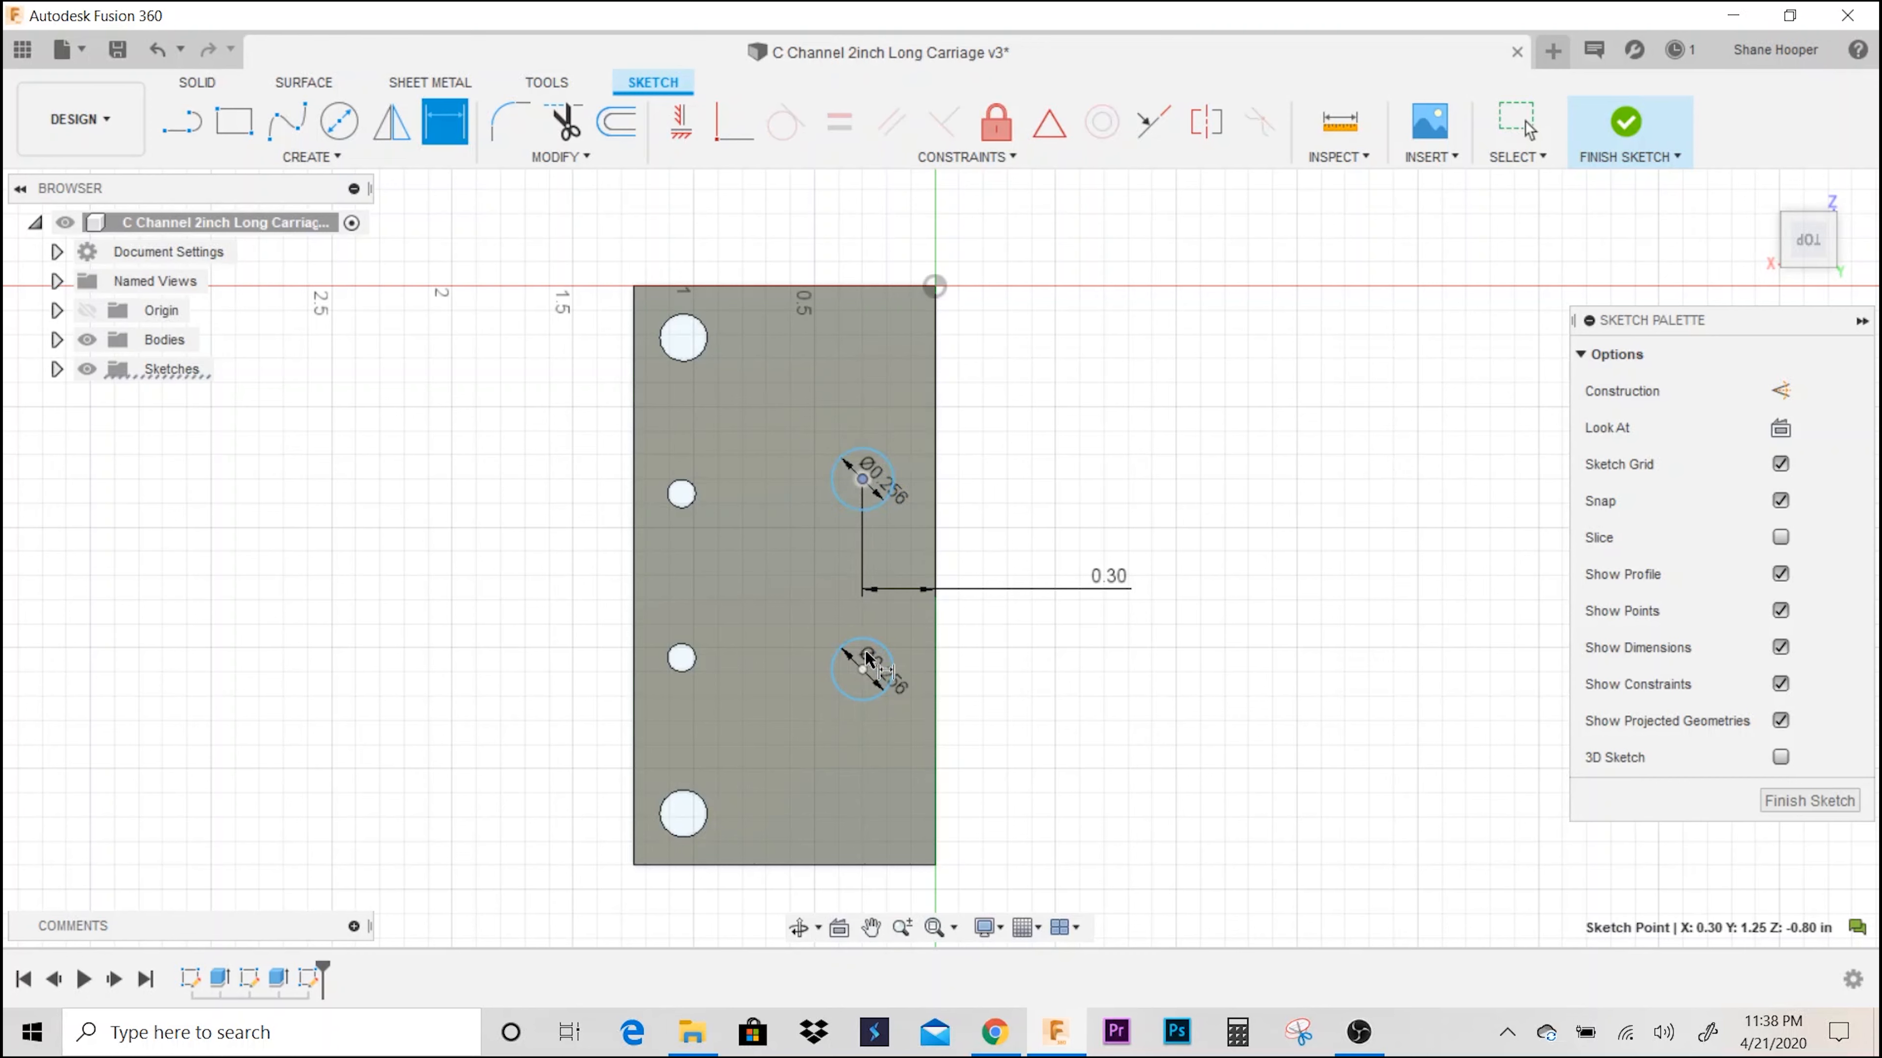
{"action": "left_click", "coordinate": [864, 667]}
{"action": "left_click", "coordinate": [575, 597]}
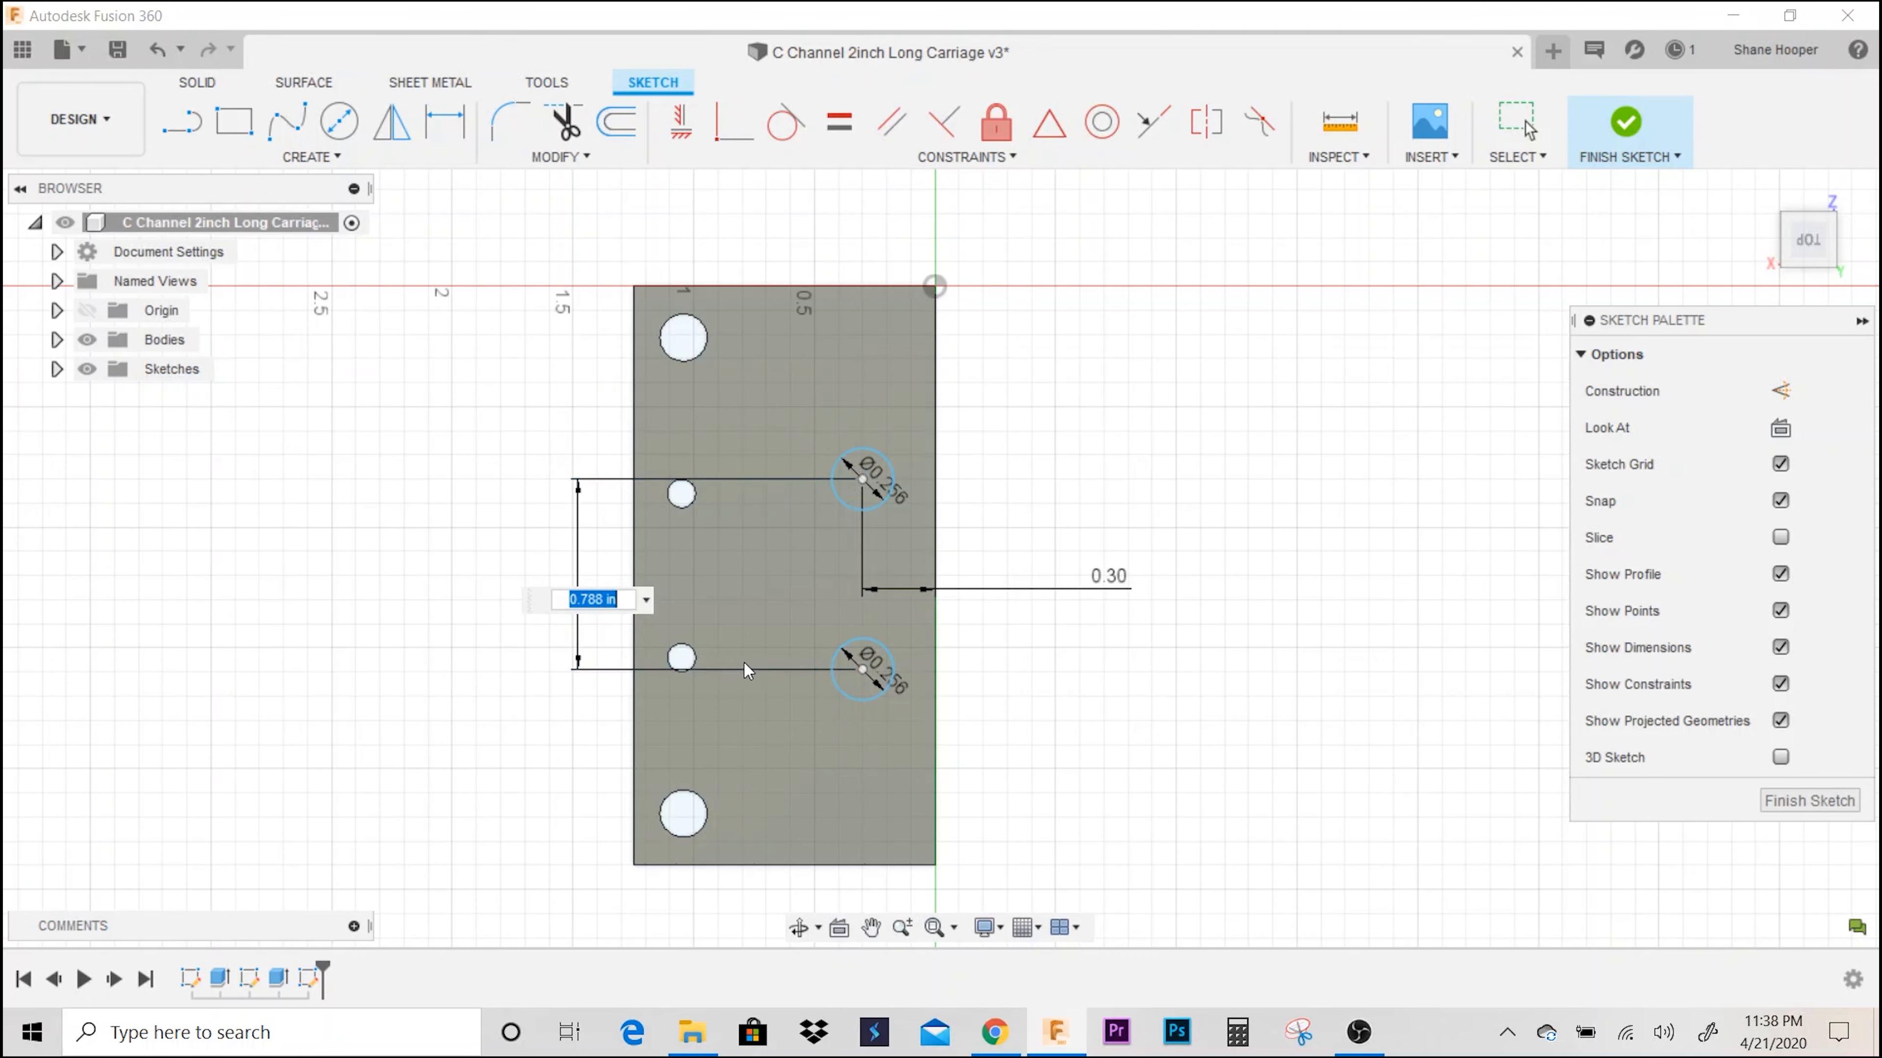
{"action": "key", "text": "Return"}
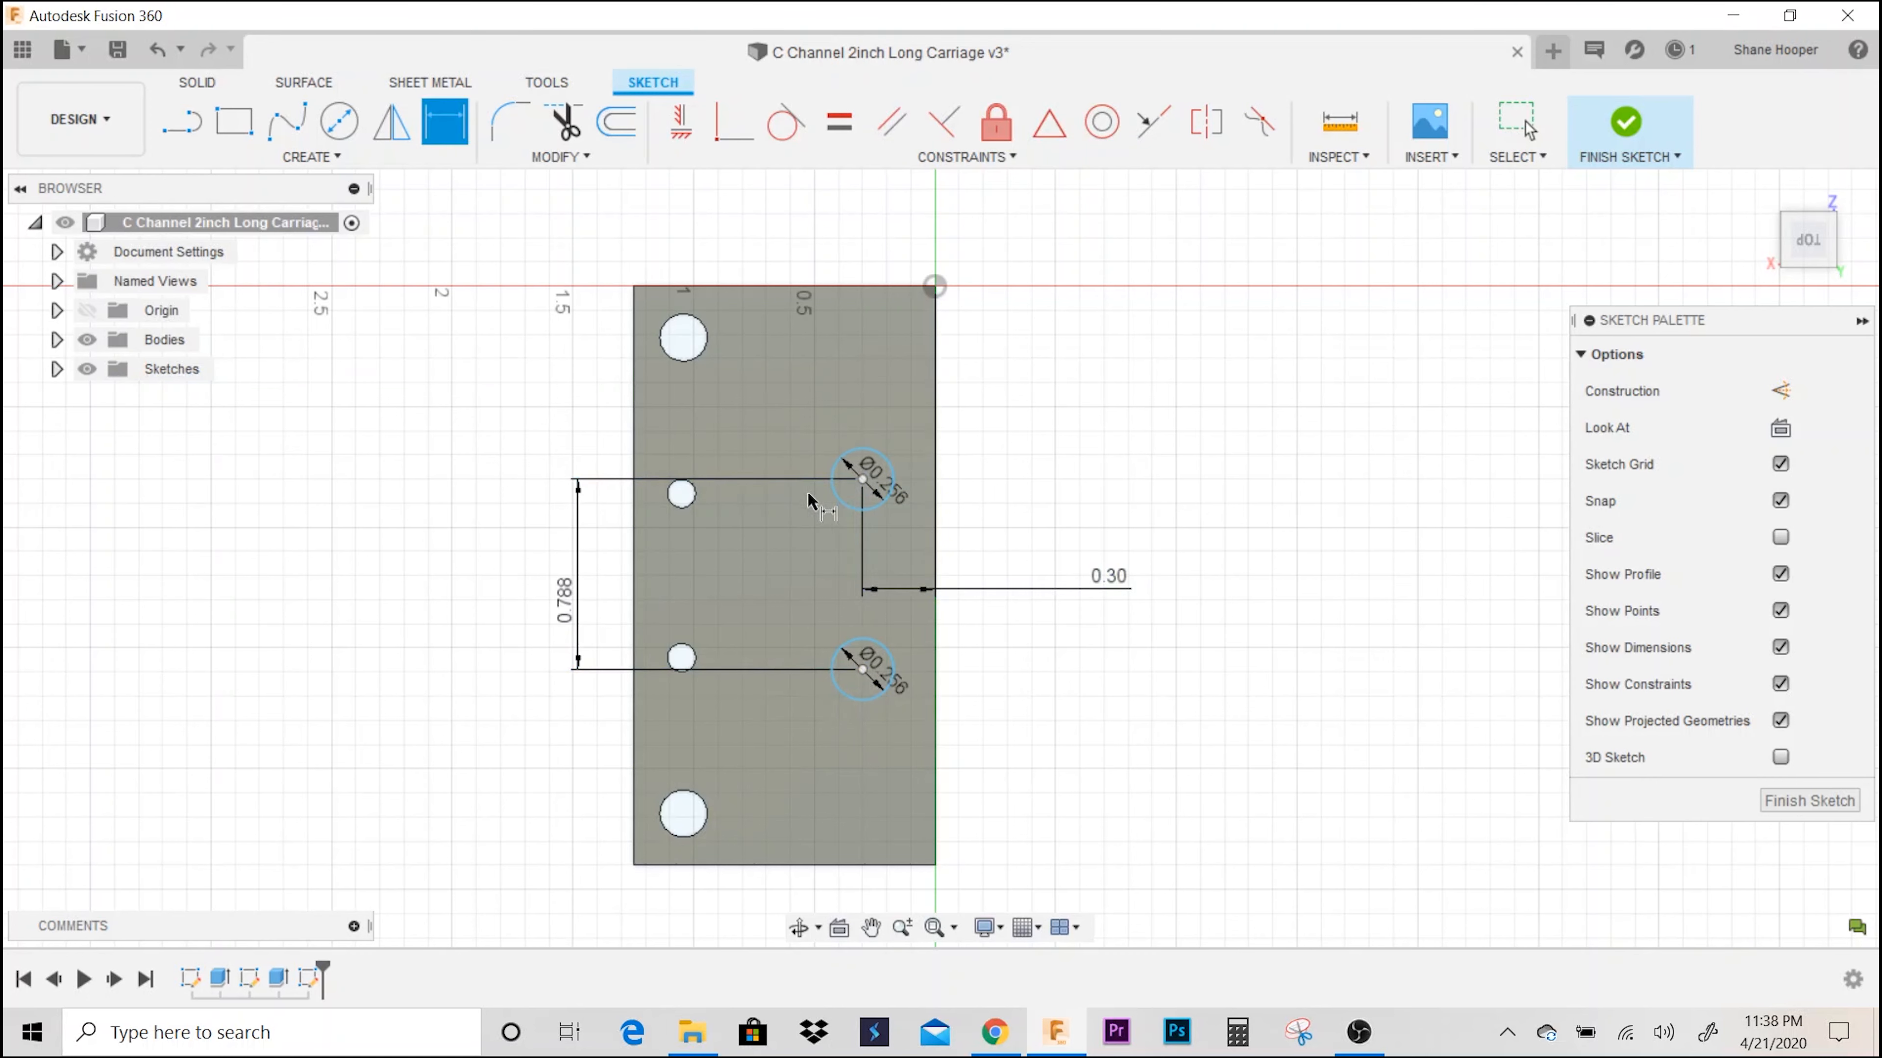
- Dimension the copied circle's center 0.806 in from the nearest short edge of the face
{"action": "left_click", "coordinate": [863, 670]}
{"action": "left_click", "coordinate": [867, 865]}
{"action": "left_click", "coordinate": [1009, 806]}
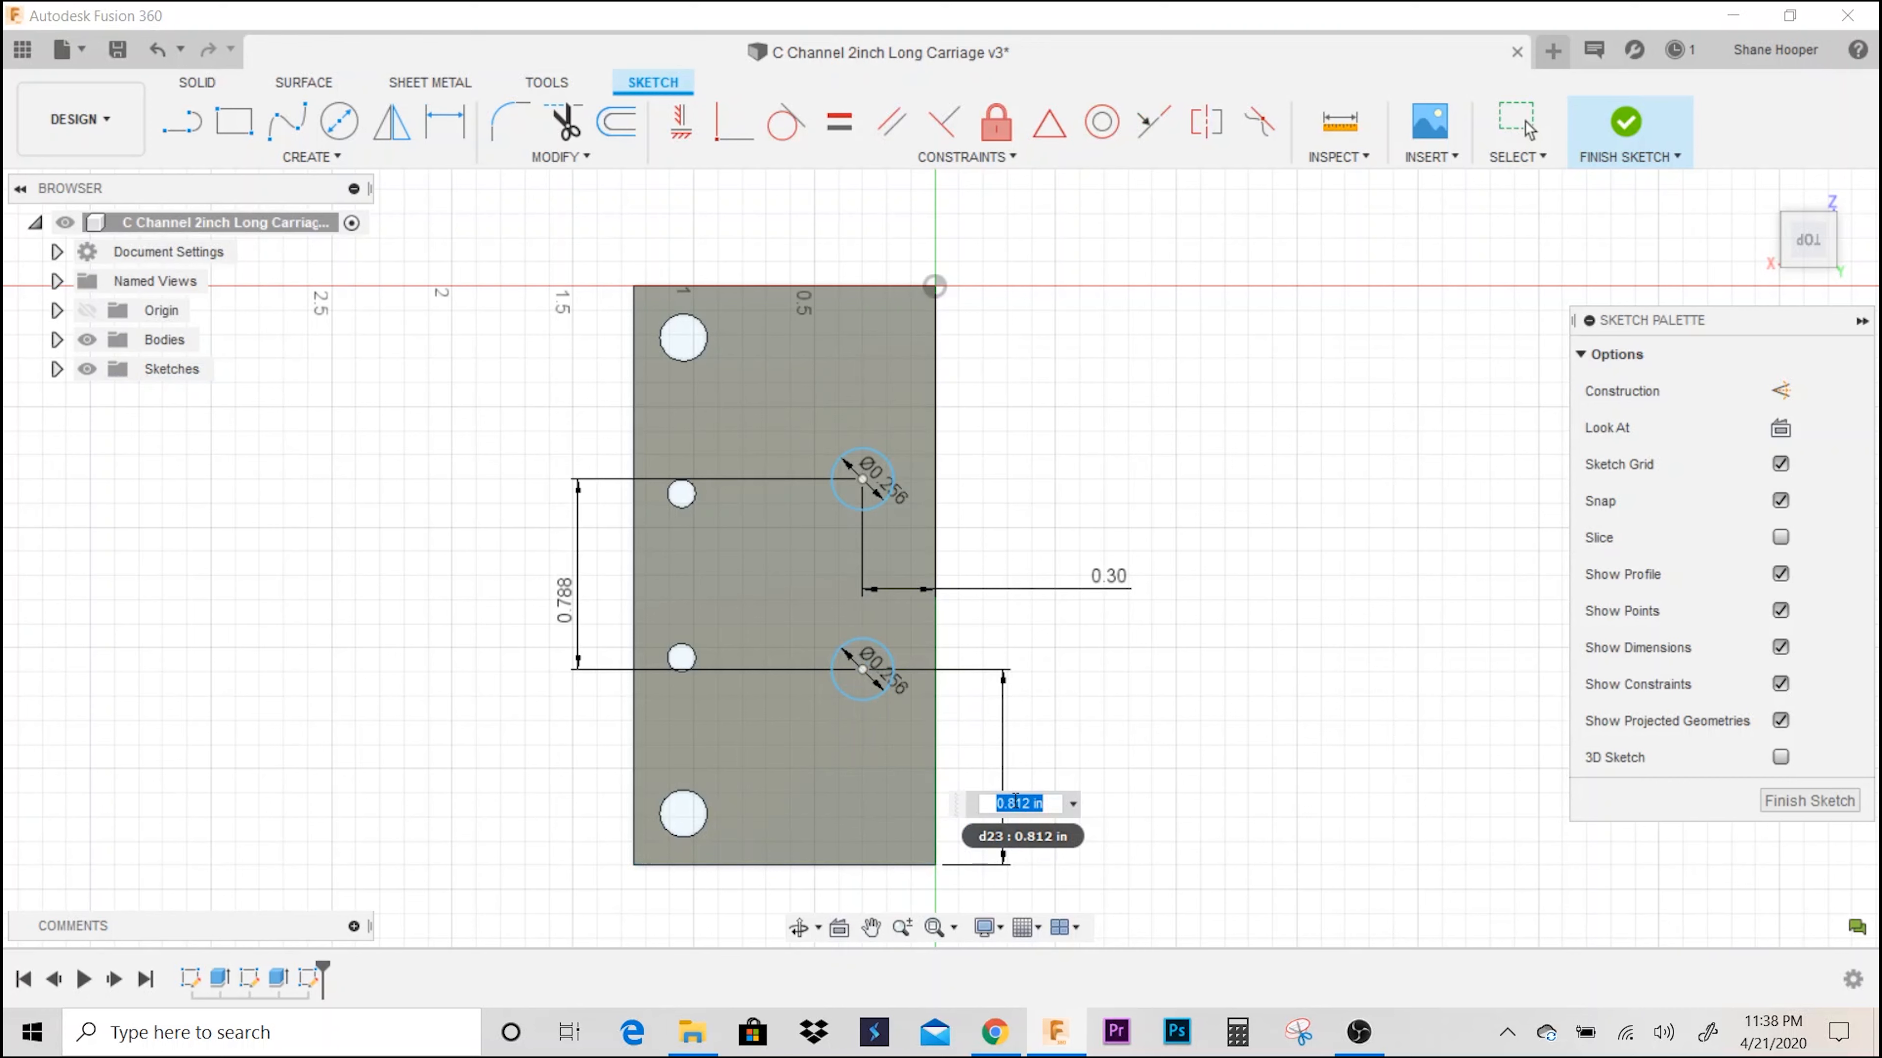
{"action": "key", "text": "BackSpace"}
{"action": "type", "text": ".806"}
{"action": "key", "text": "Return"}
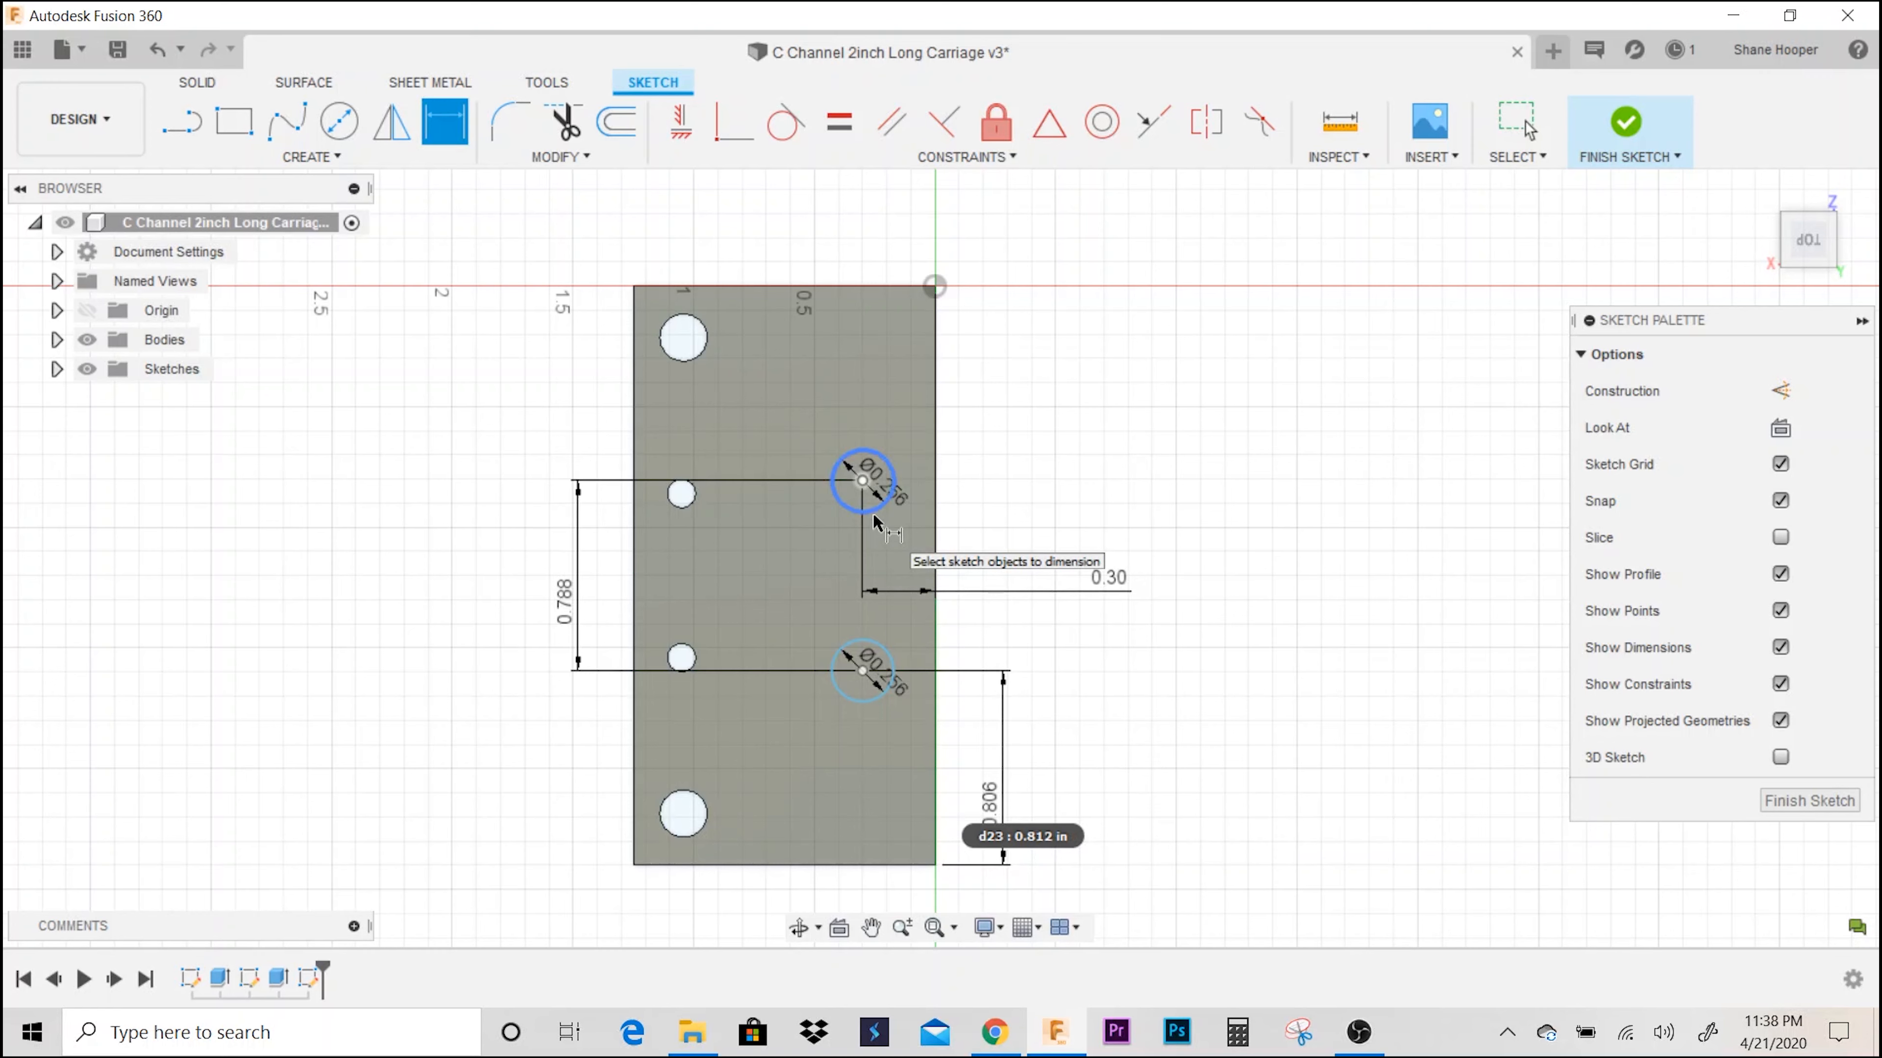
{"action": "middle_click_drag", "start_coordinate": [922, 544], "coordinate": [926, 497]}
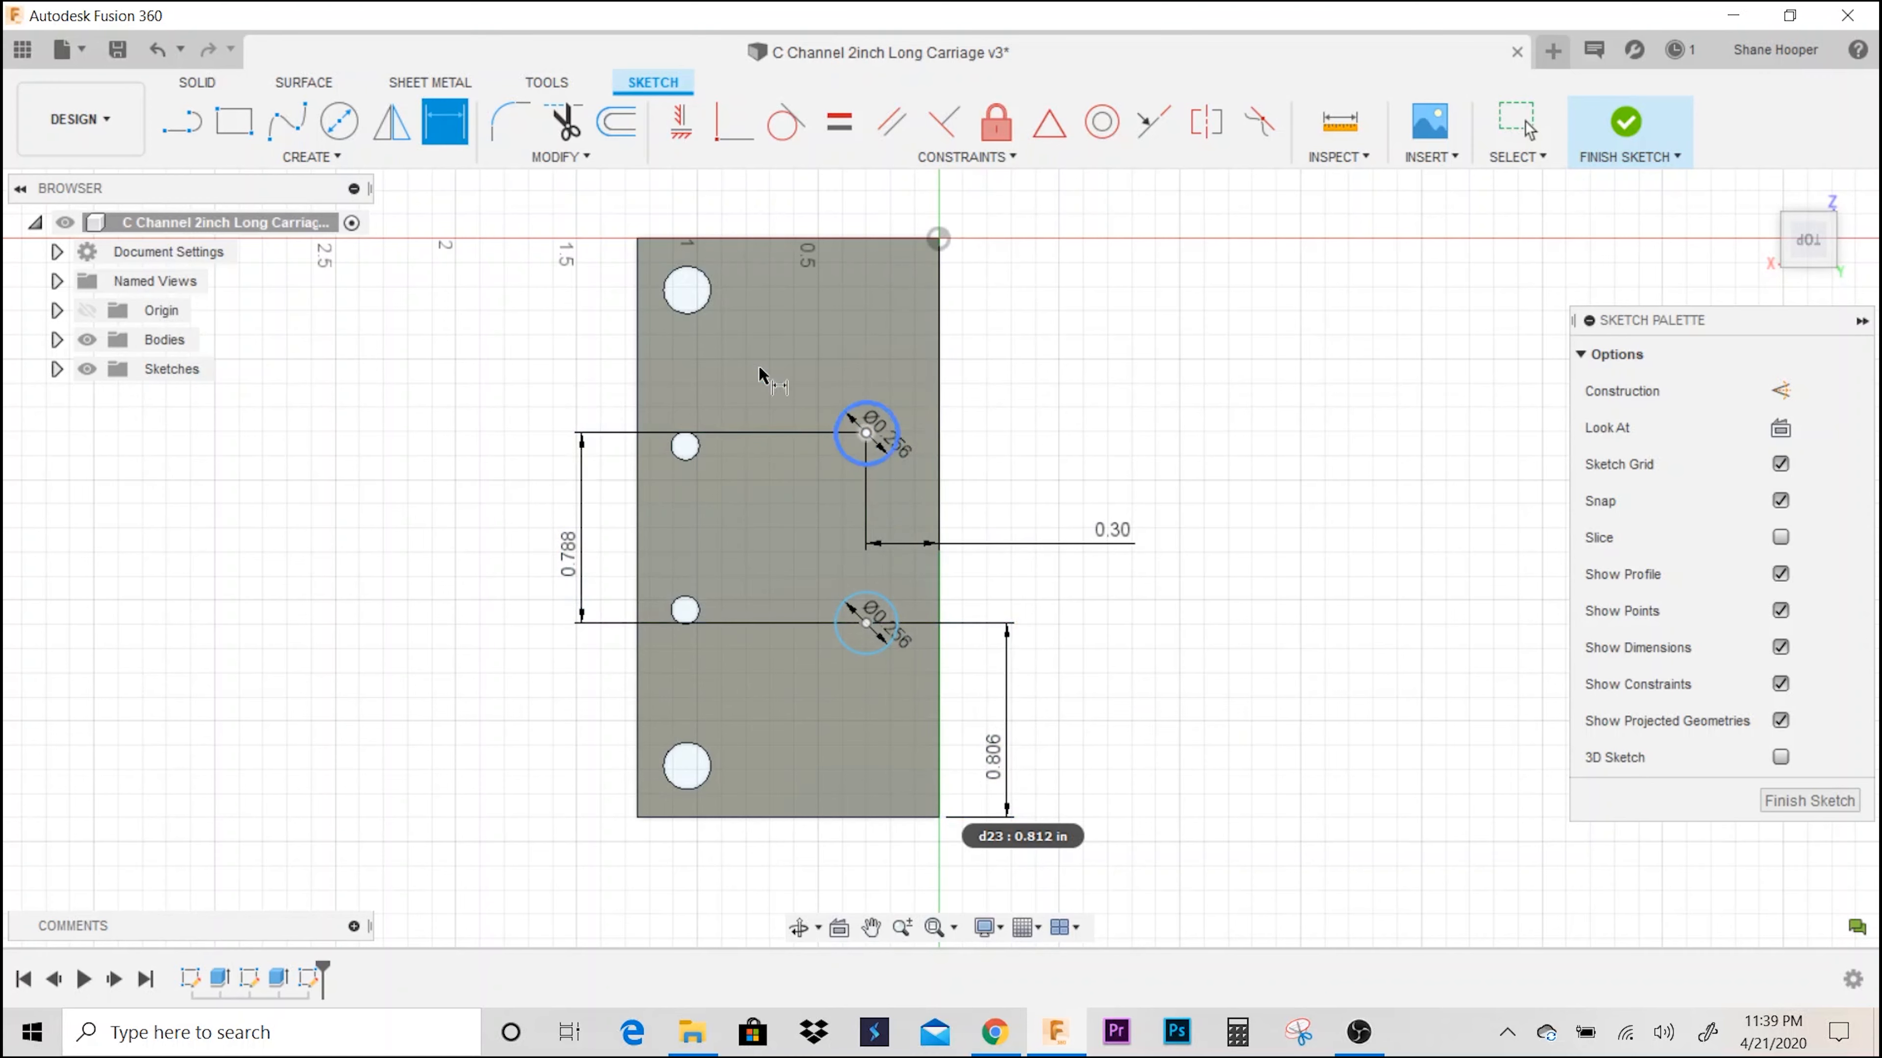
{"action": "left_click", "coordinate": [234, 121]}
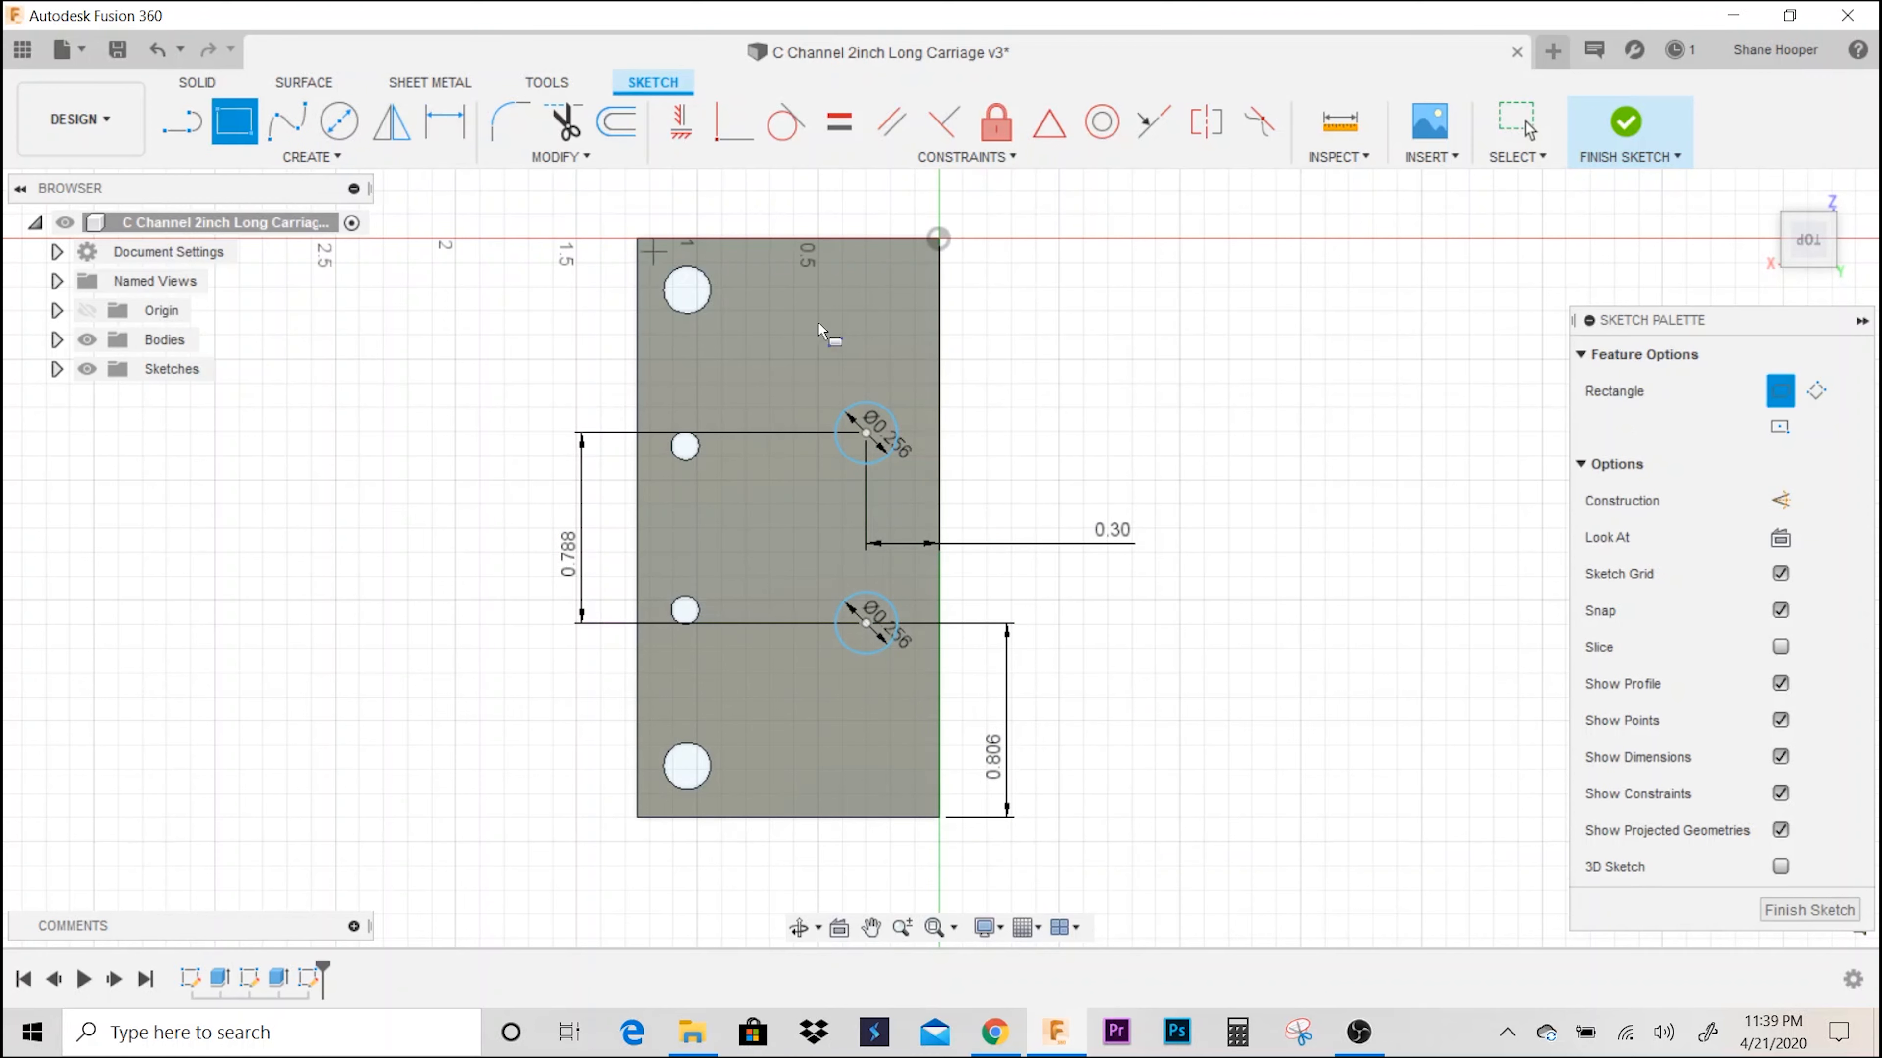
{"action": "scroll", "coordinate": [818, 331], "scroll_direction": "up", "scroll_amount": 5}
{"action": "left_click", "coordinate": [817, 450]}
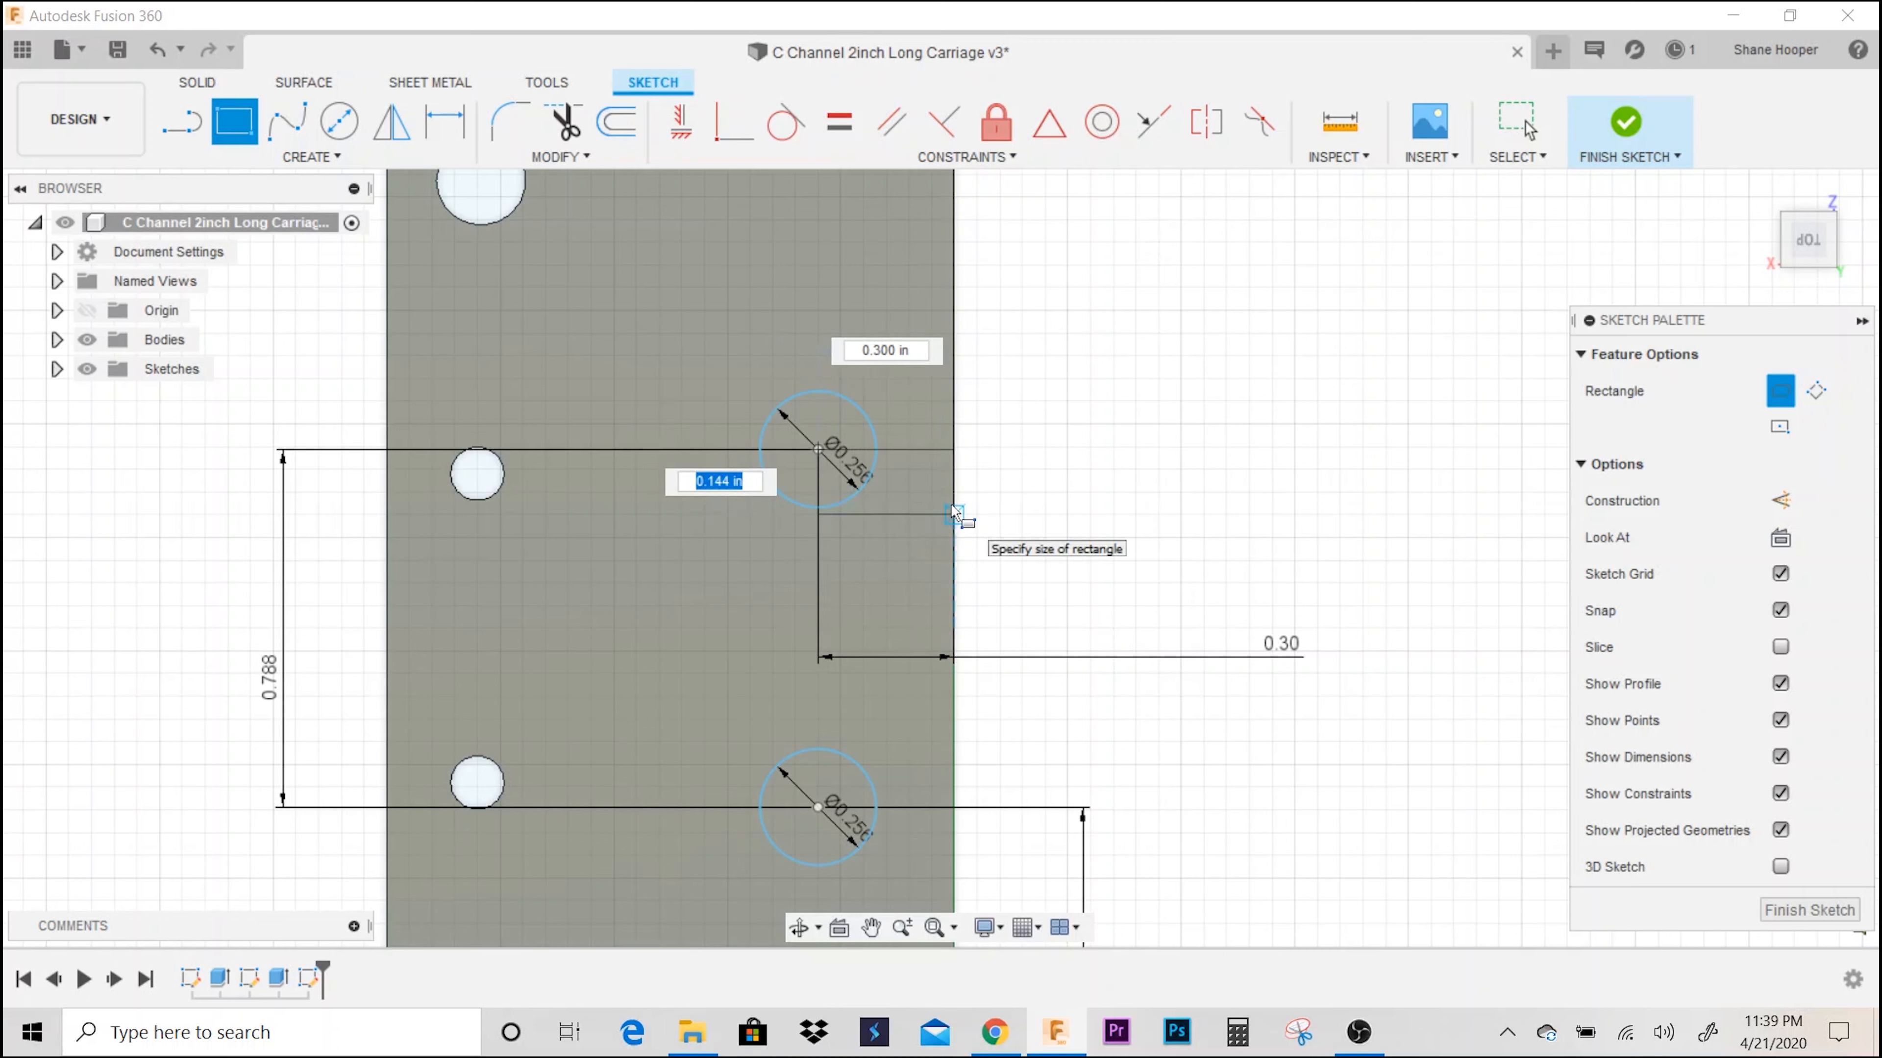
{"action": "key", "text": "Tab"}
{"action": "key", "text": "BackSpace"}
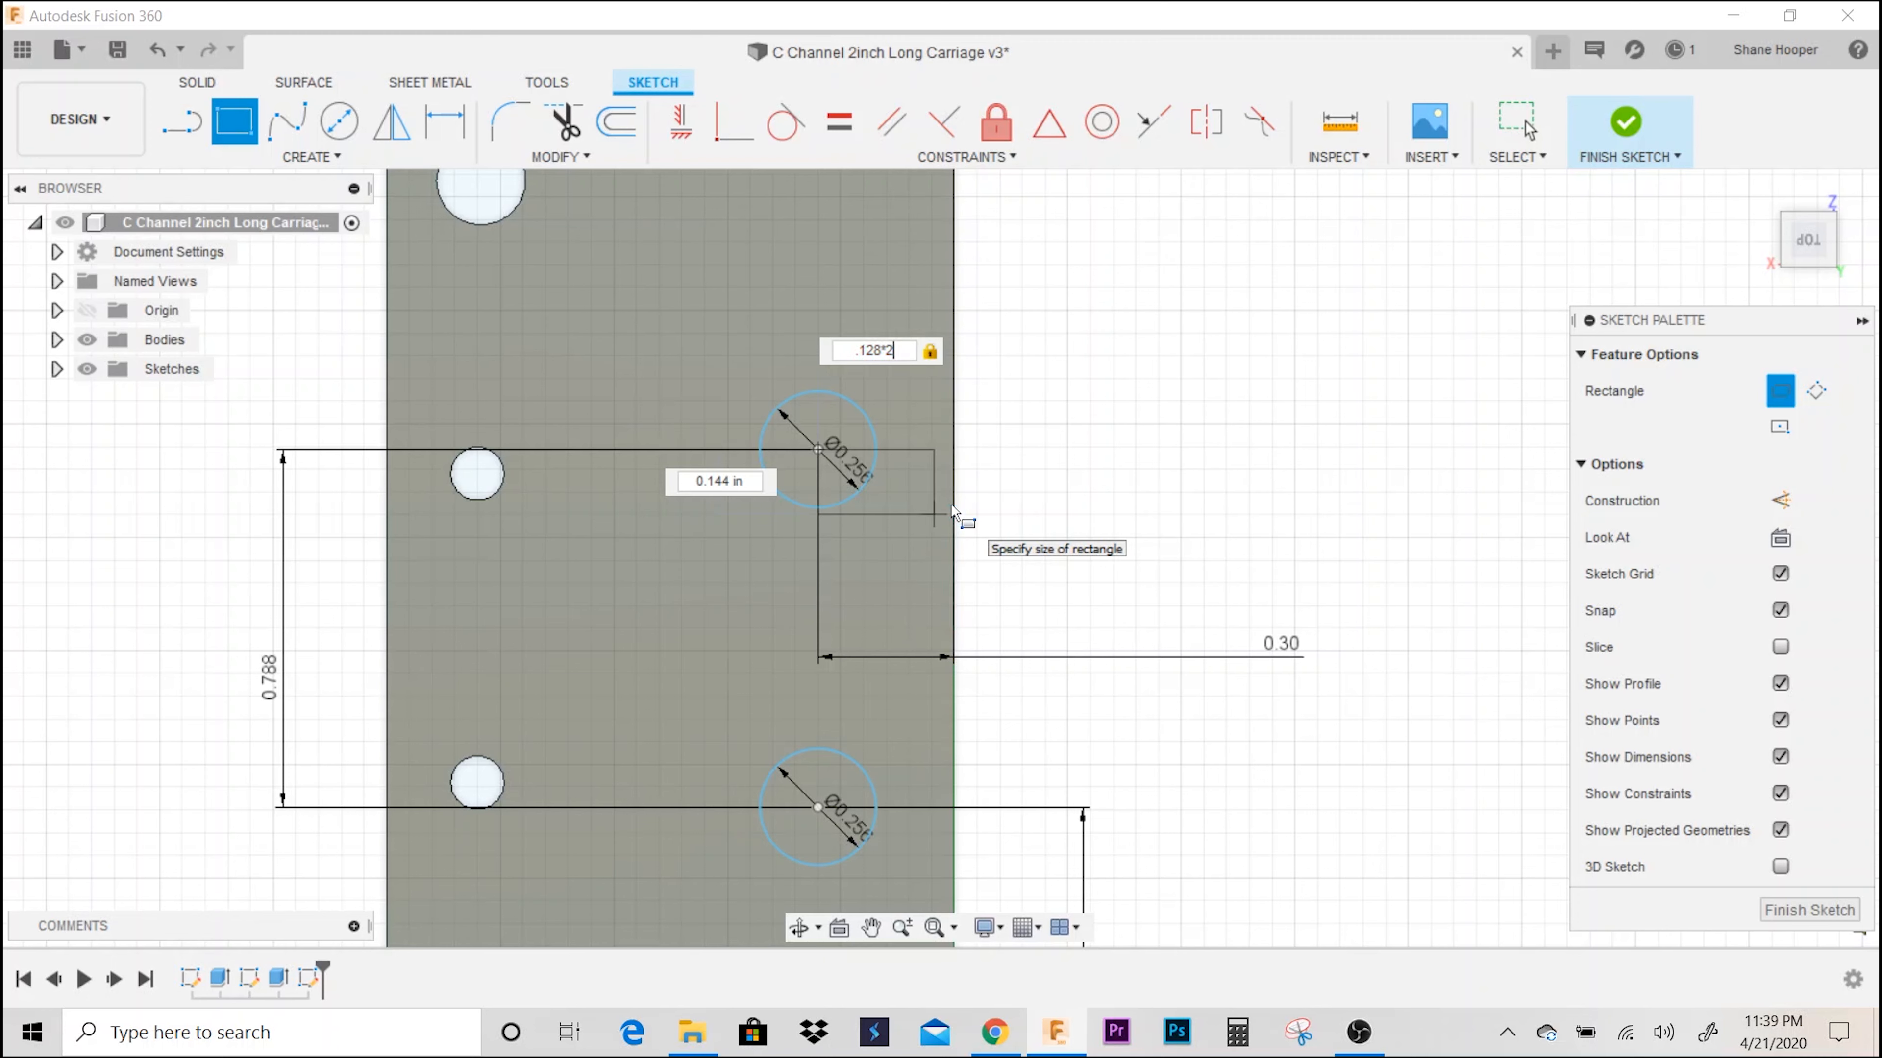
{"action": "key", "text": "Tab"}
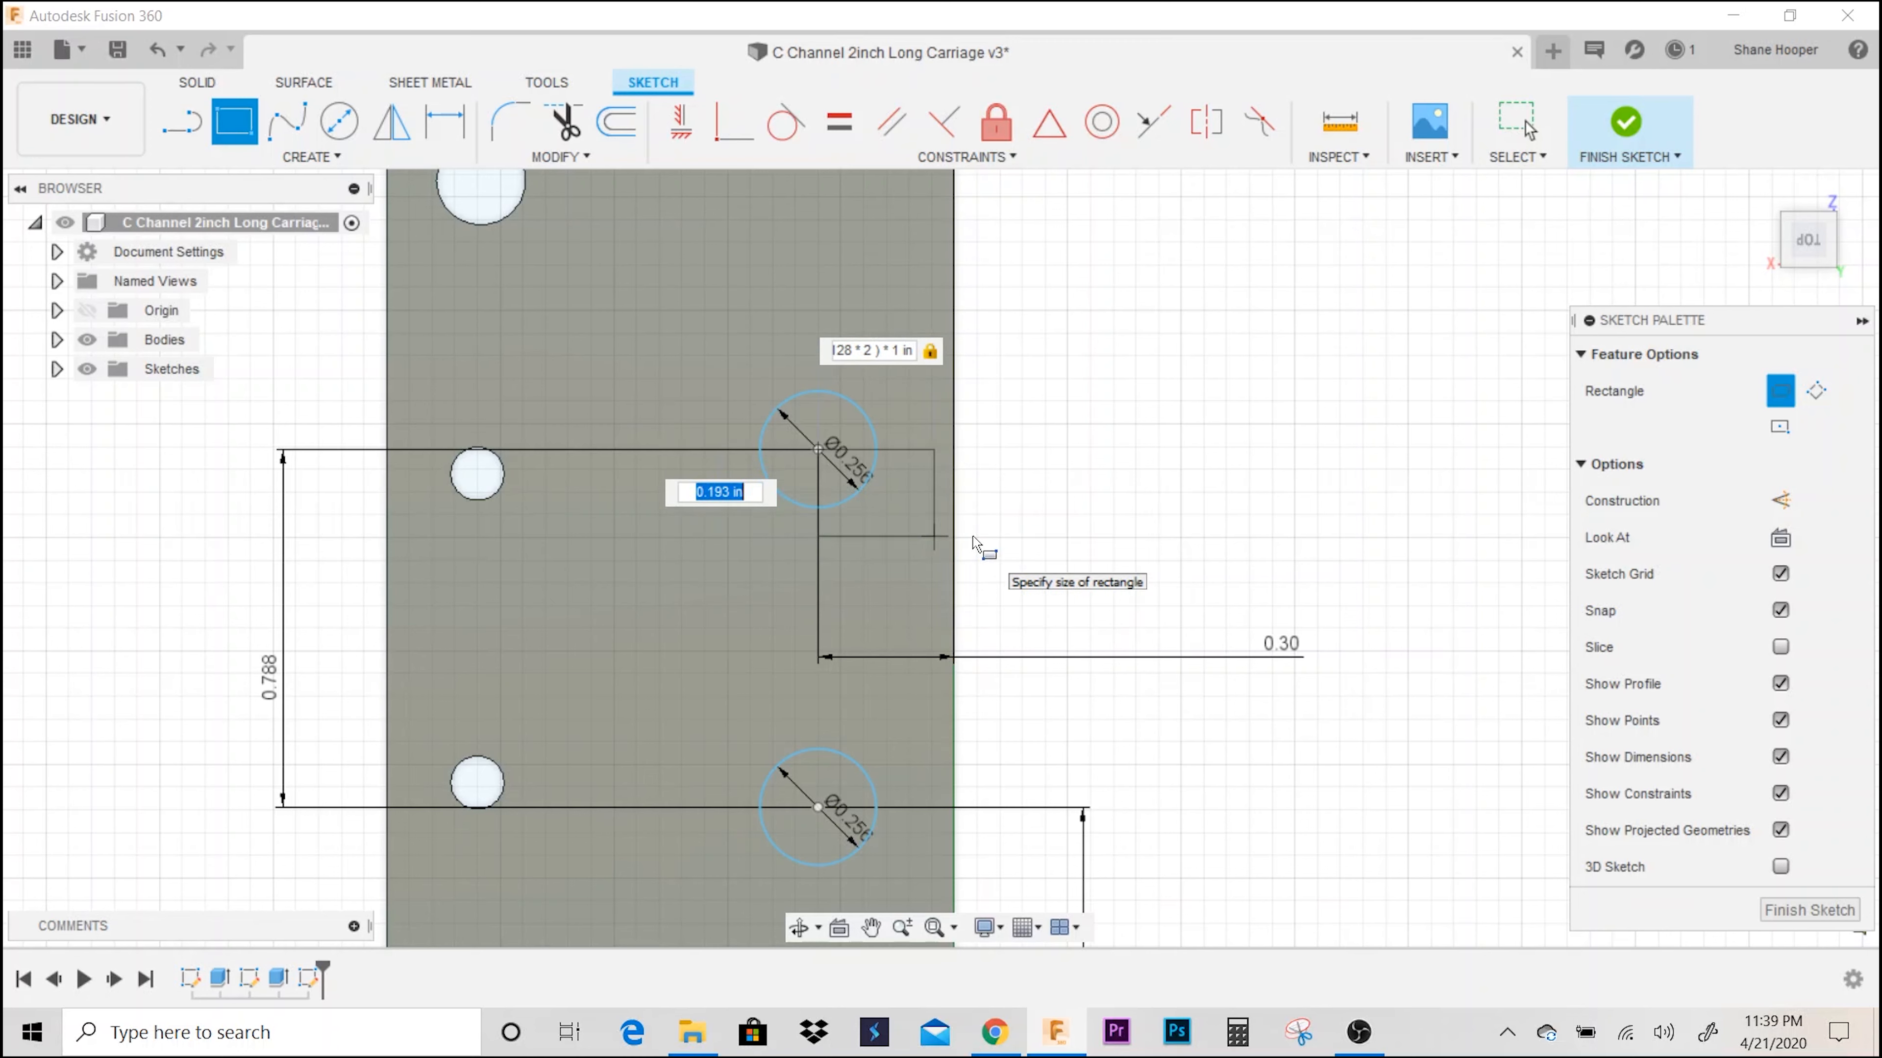
{"action": "key", "text": "Tab"}
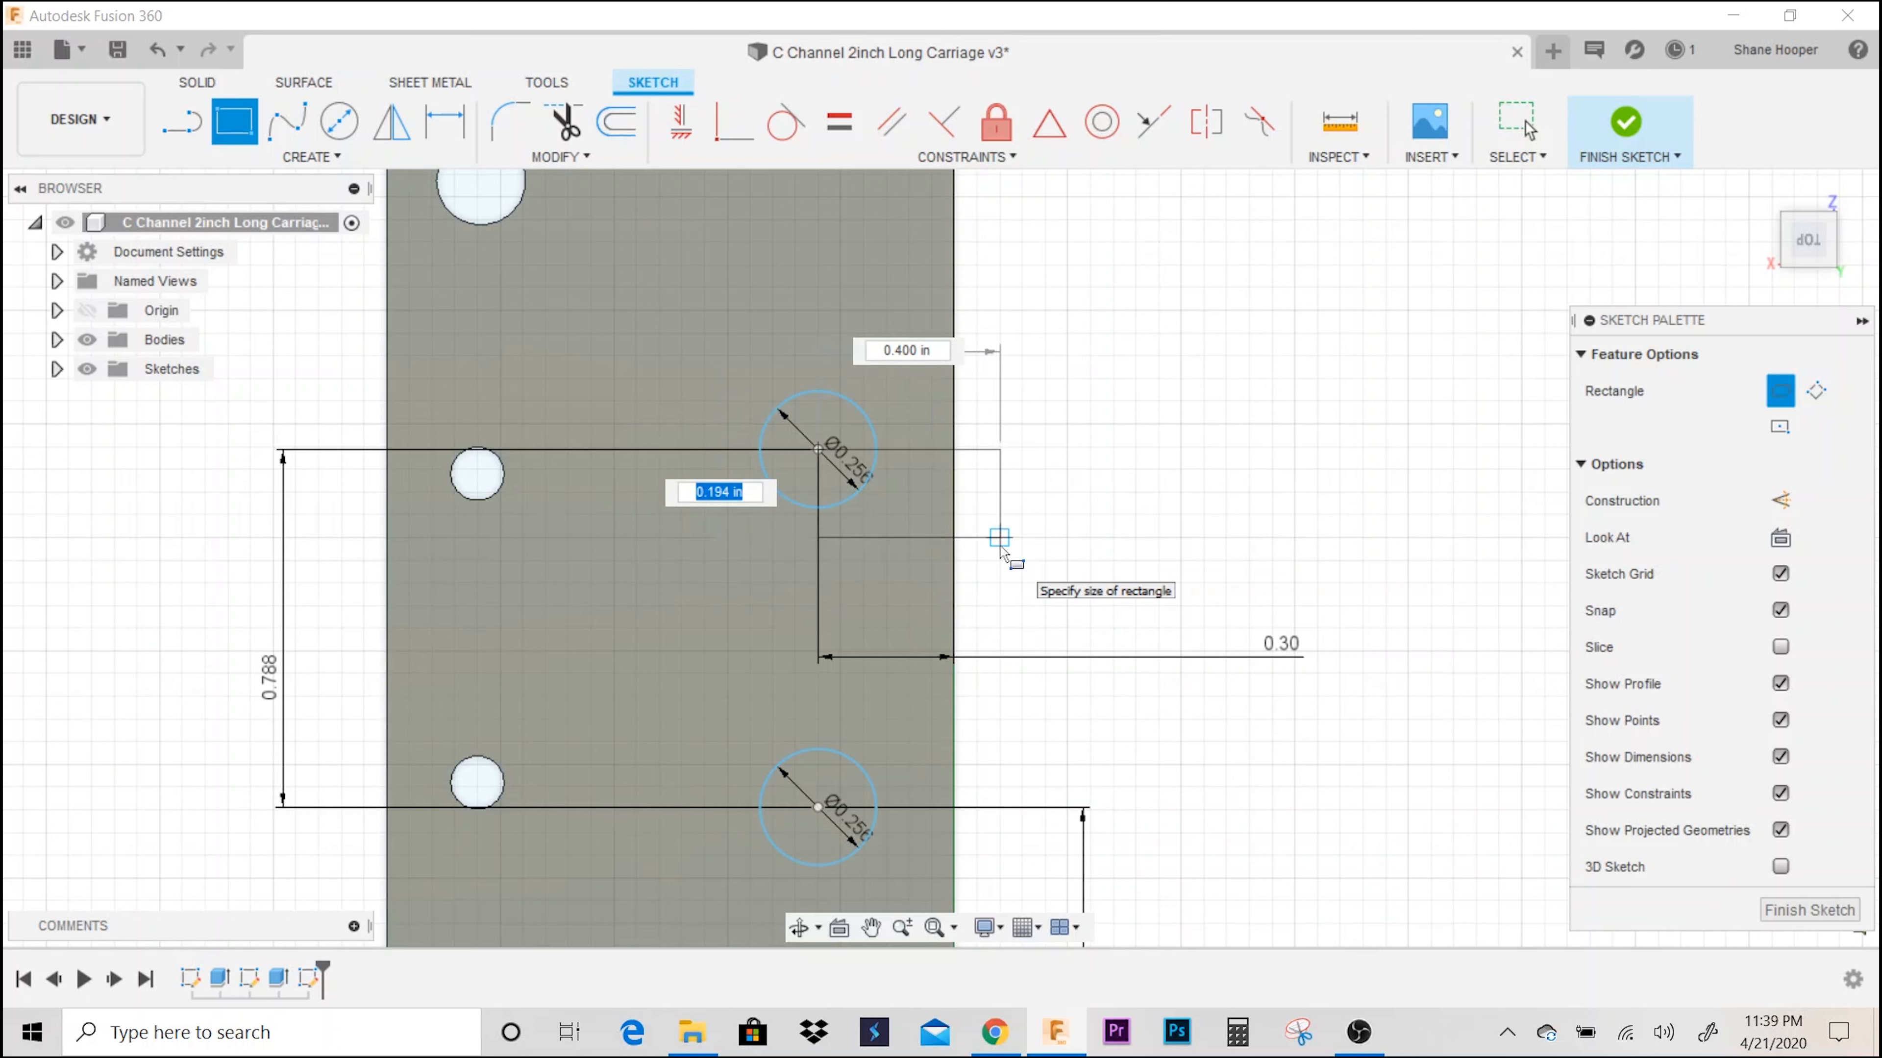
{"action": "type", "text": ".128\""}
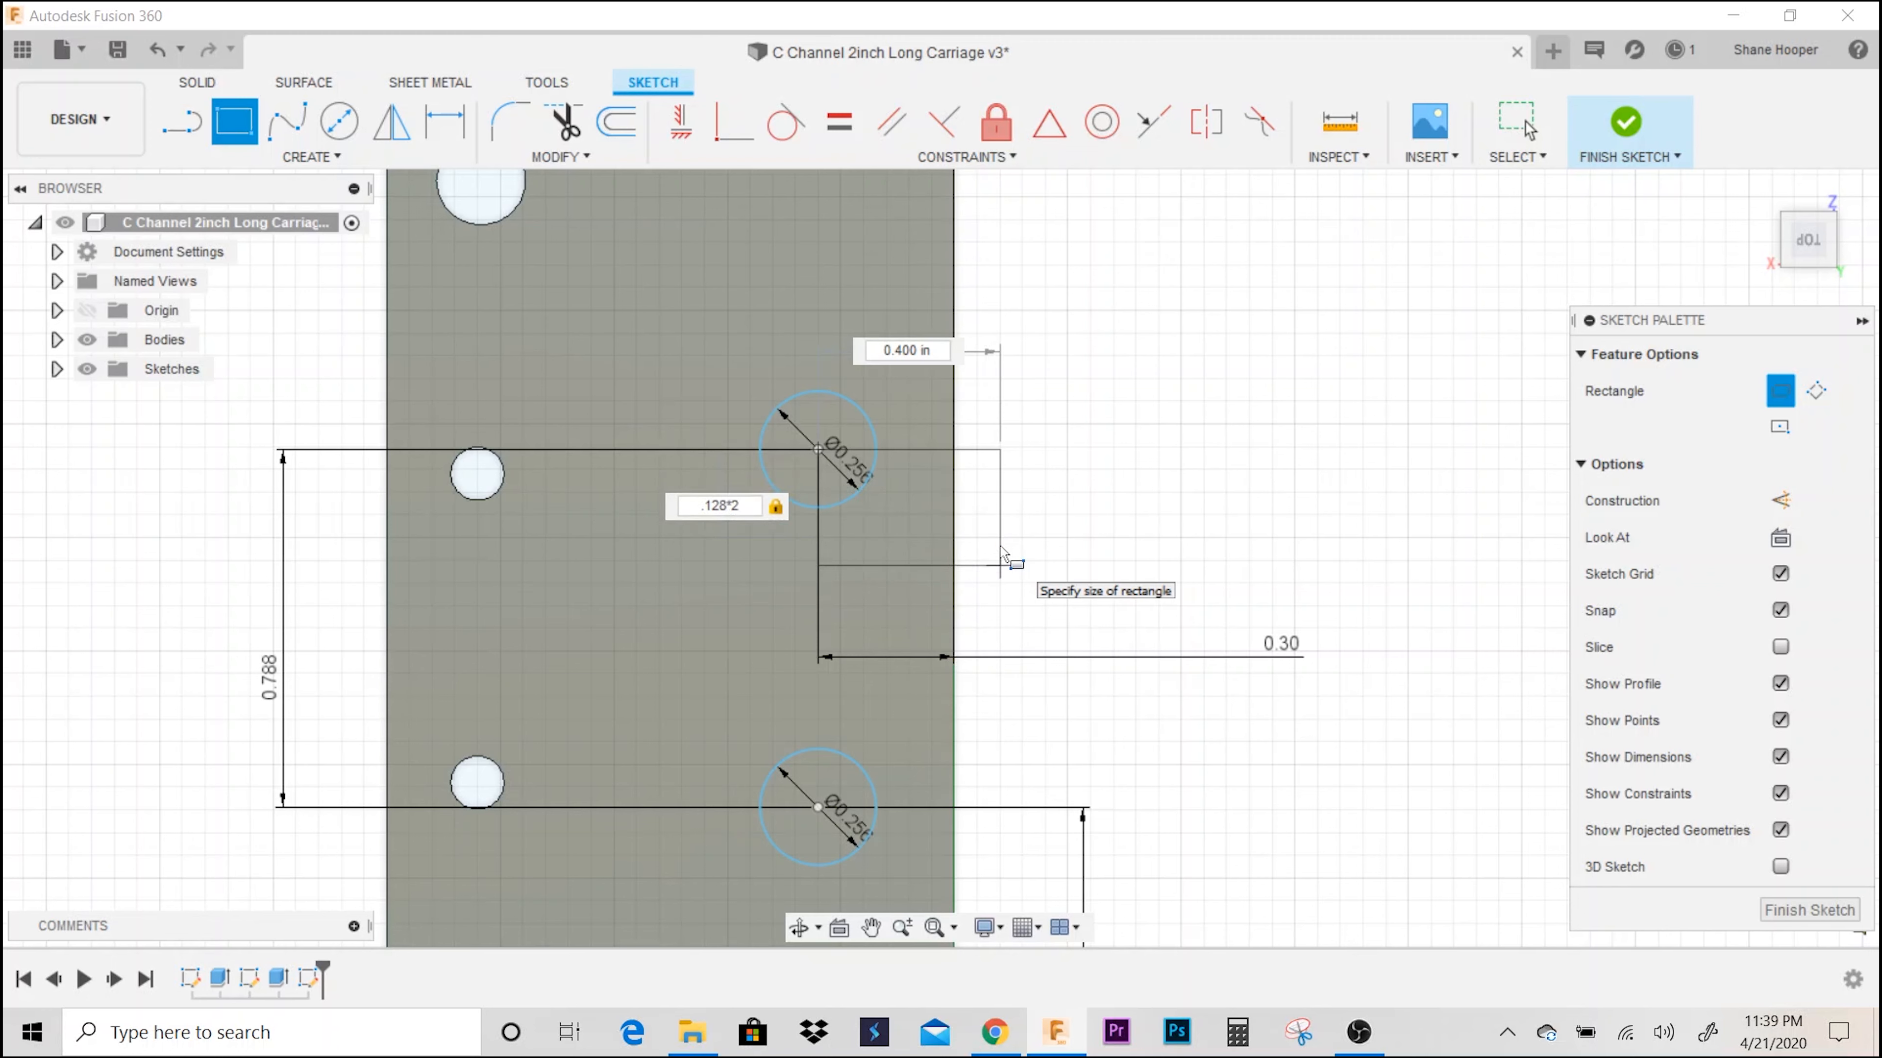
{"action": "key", "text": "Escape"}
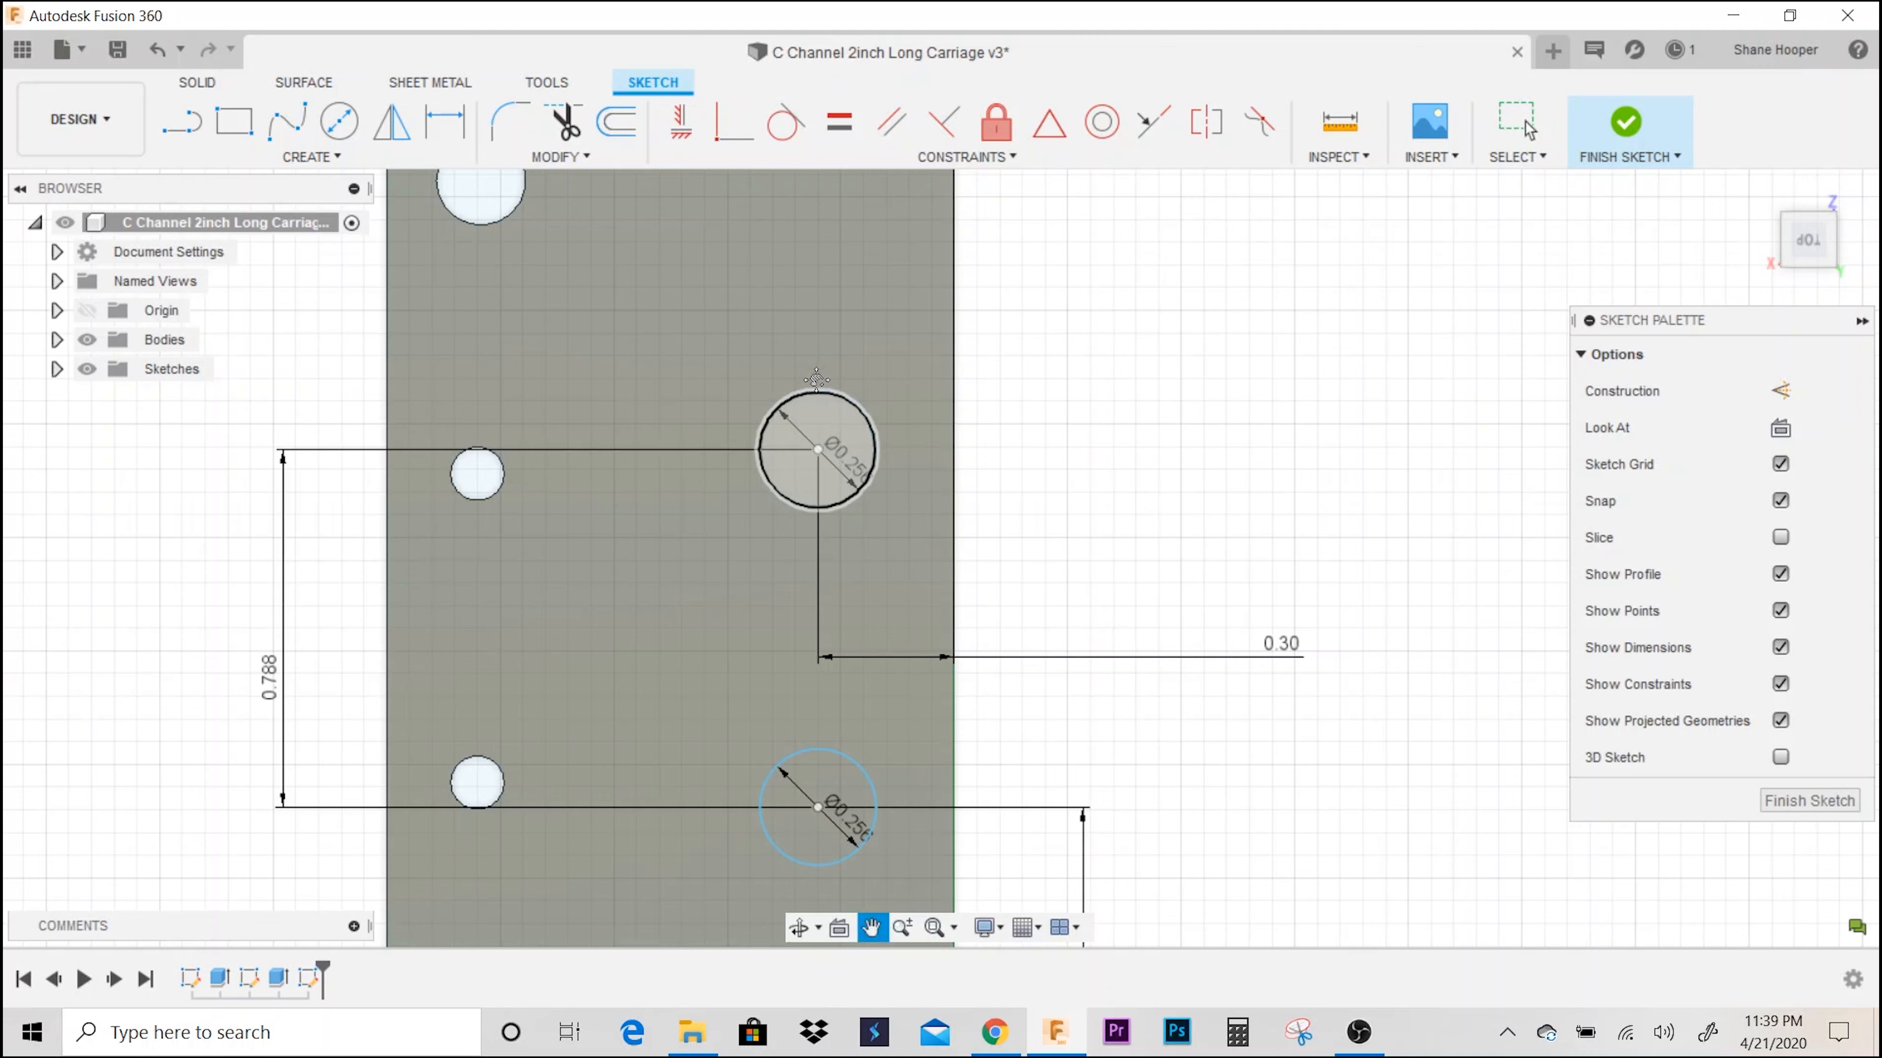
- Draw a rectangle from the original 0.256 in circle's uppermost point past the face's long edge, .128*2 in high and about 0.45 in wide
{"action": "middle_click_drag", "start_coordinate": [816, 379], "coordinate": [802, 331]}
{"action": "key", "text": "r"}
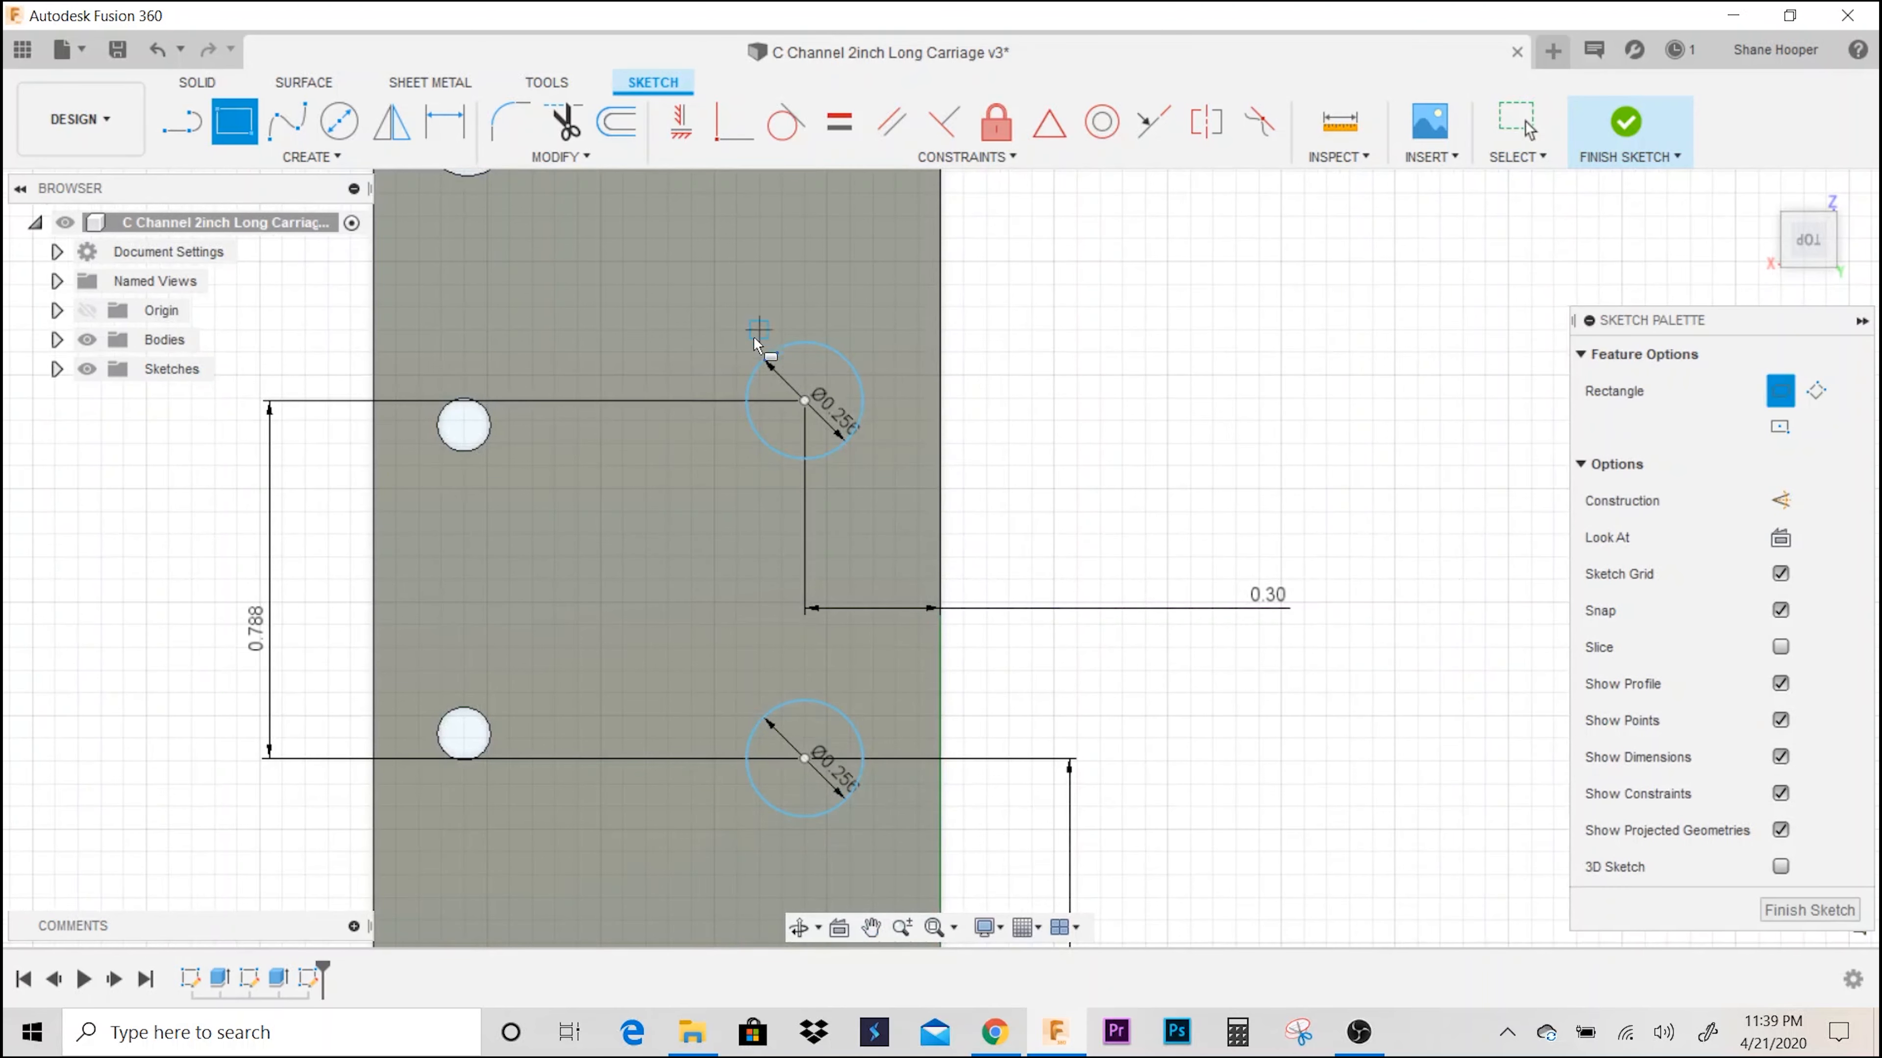
{"action": "left_click", "coordinate": [805, 347]}
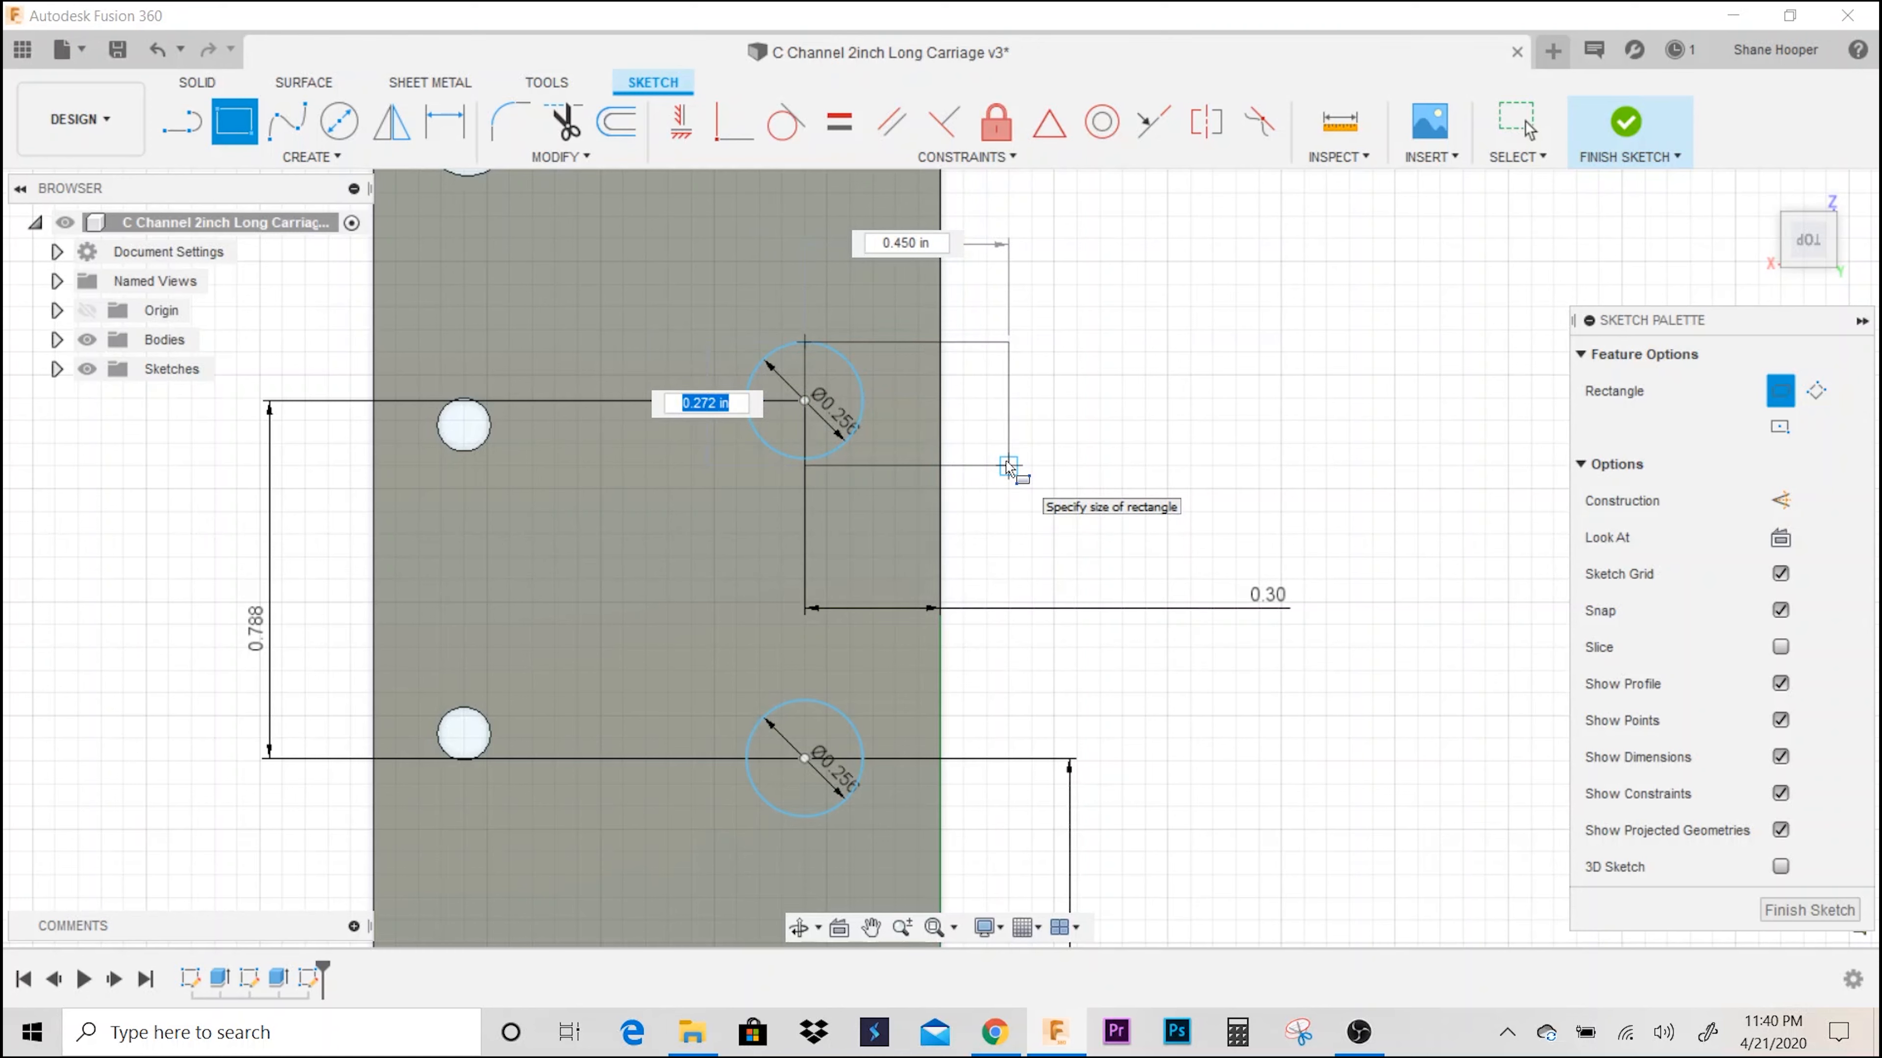
{"action": "key", "text": "BackSpace"}
{"action": "type", "text": ".128*2"}
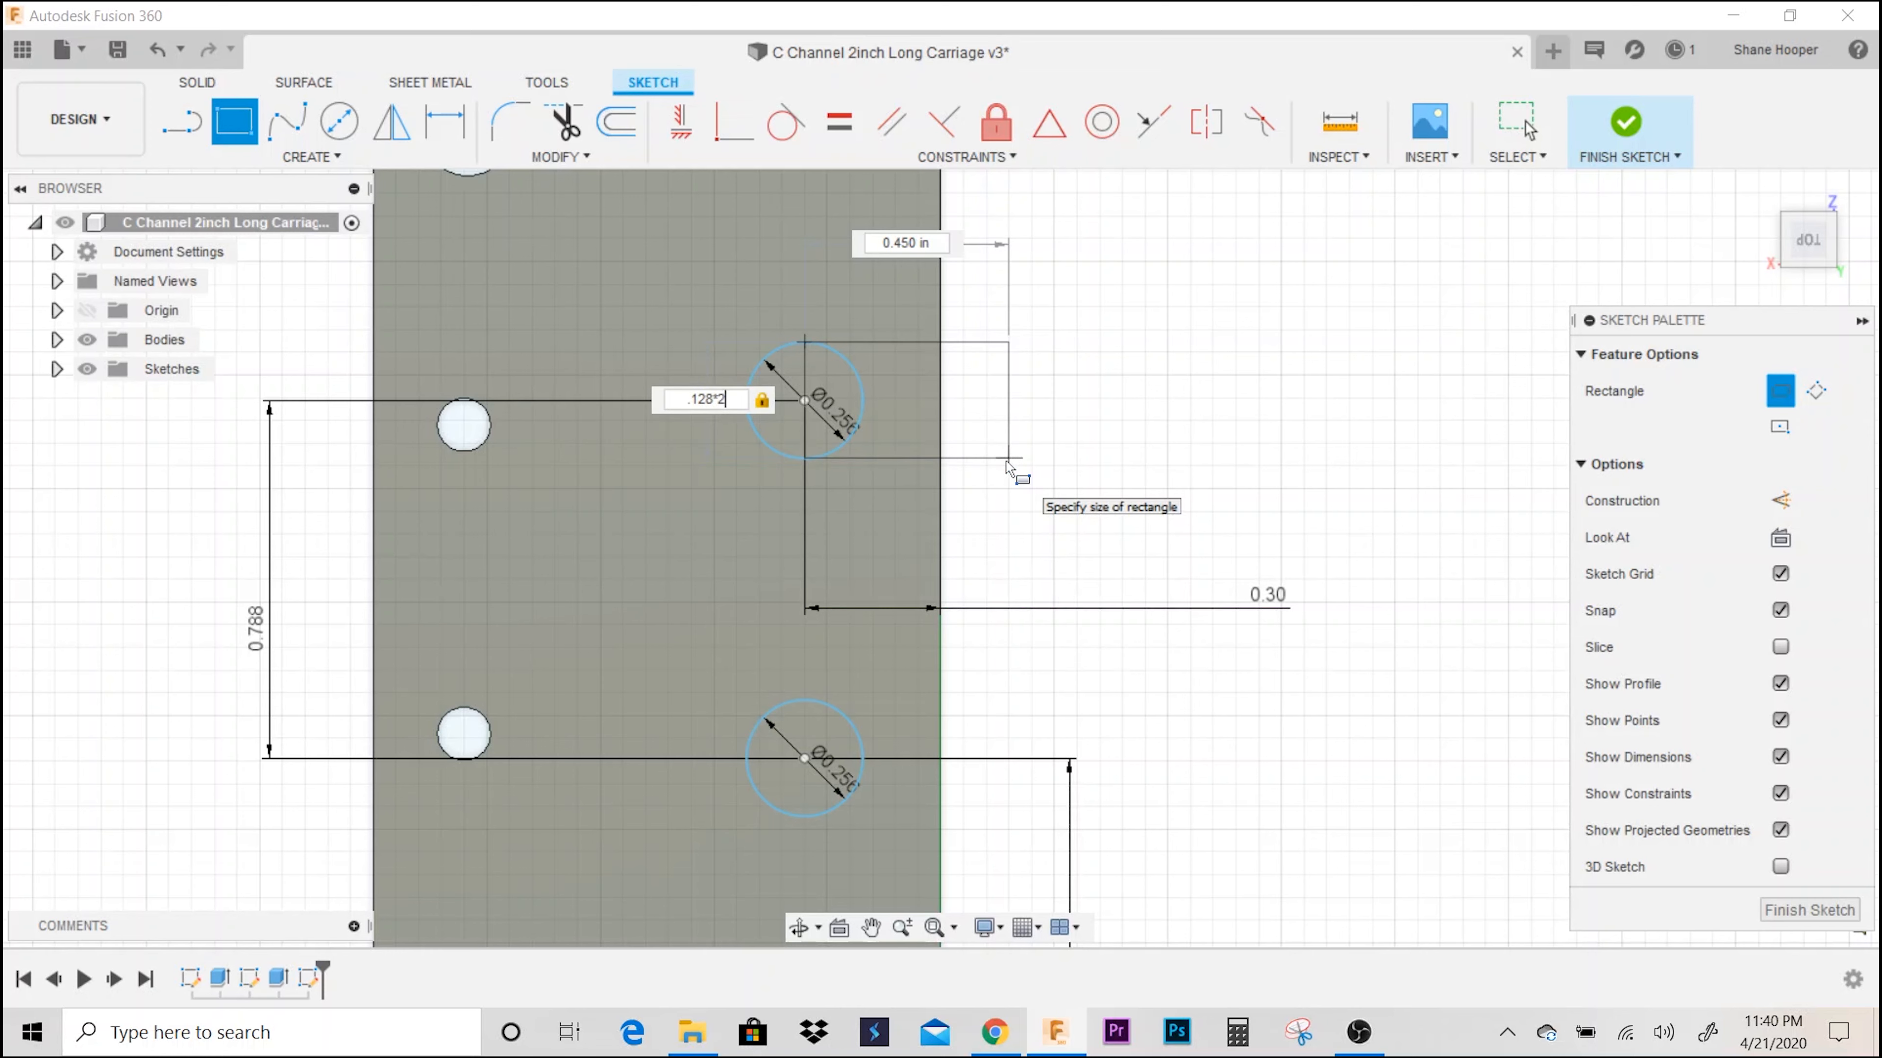
{"action": "key", "text": "Return"}
{"action": "key", "text": "Escape"}
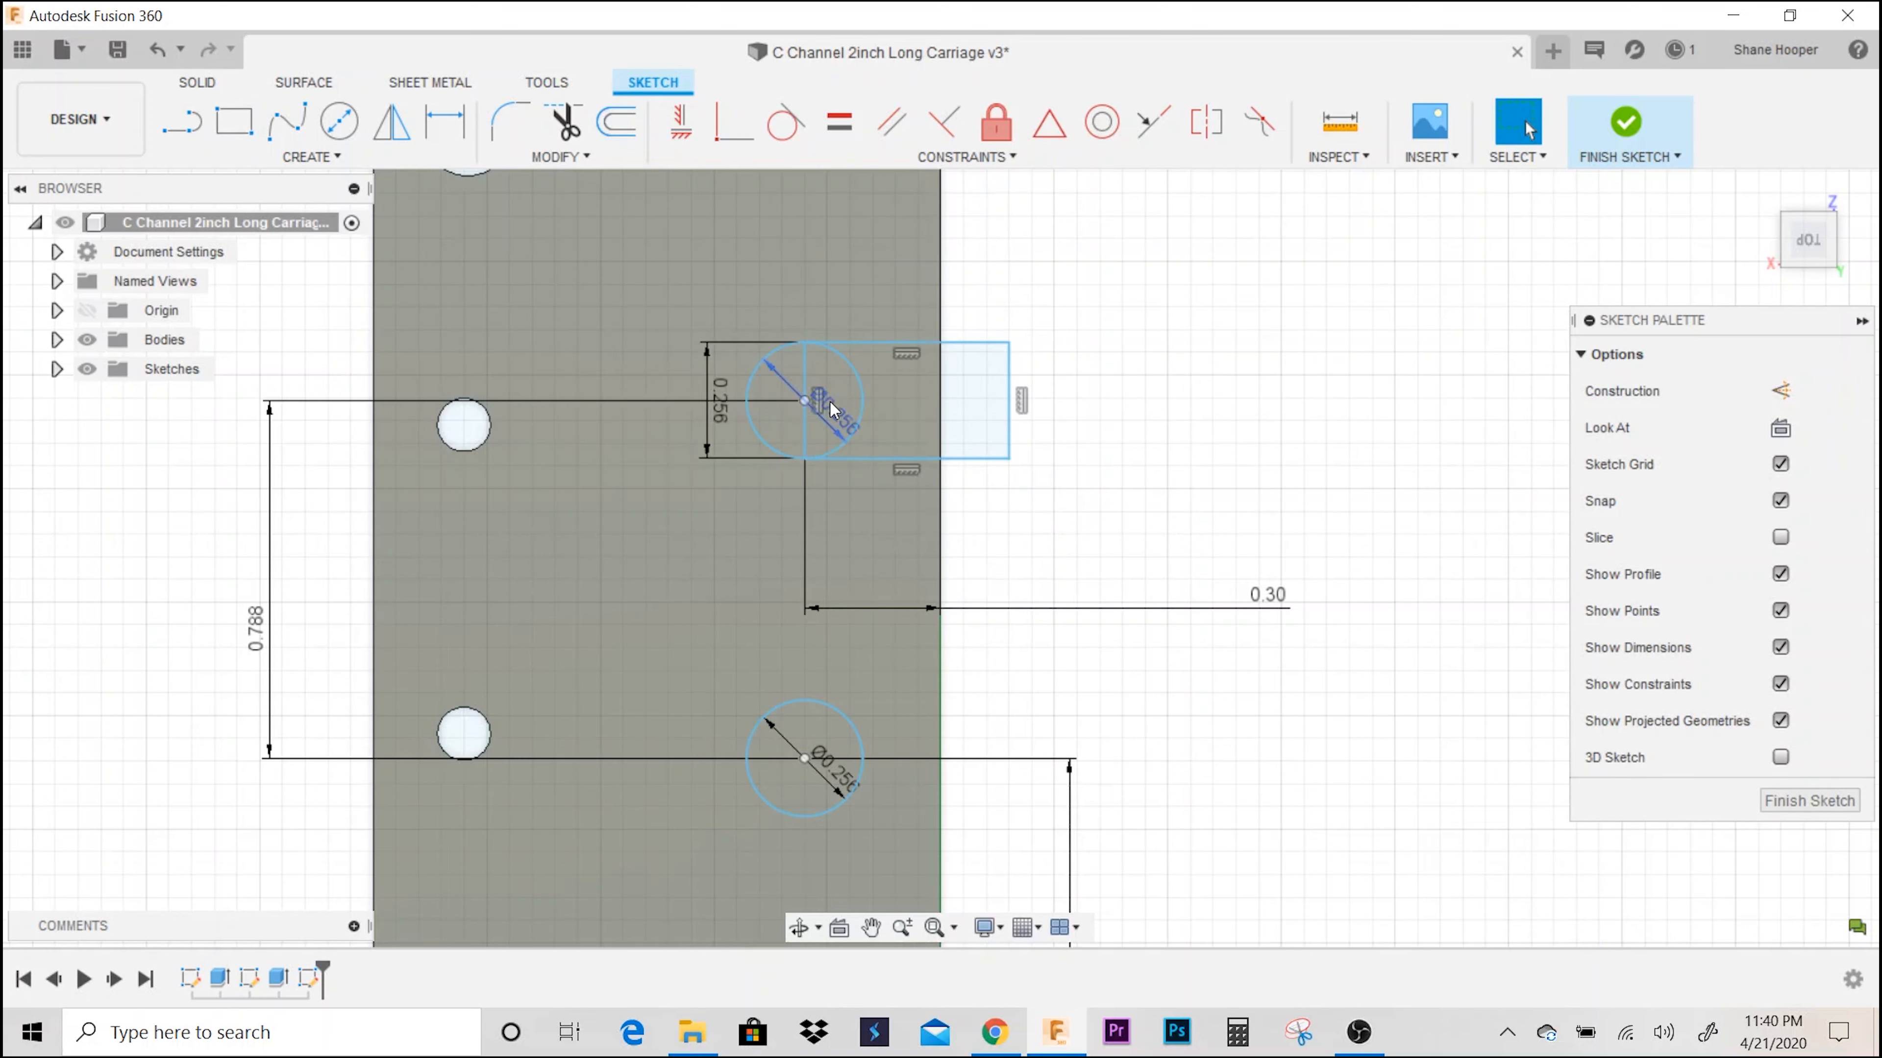
- Try to dimension the rectangle's outer end from the face's long edge, and delete that dimension
{"action": "key", "text": "d"}
{"action": "left_click", "coordinate": [1009, 392]}
{"action": "left_click", "coordinate": [963, 398]}
{"action": "type", "text": "0"}
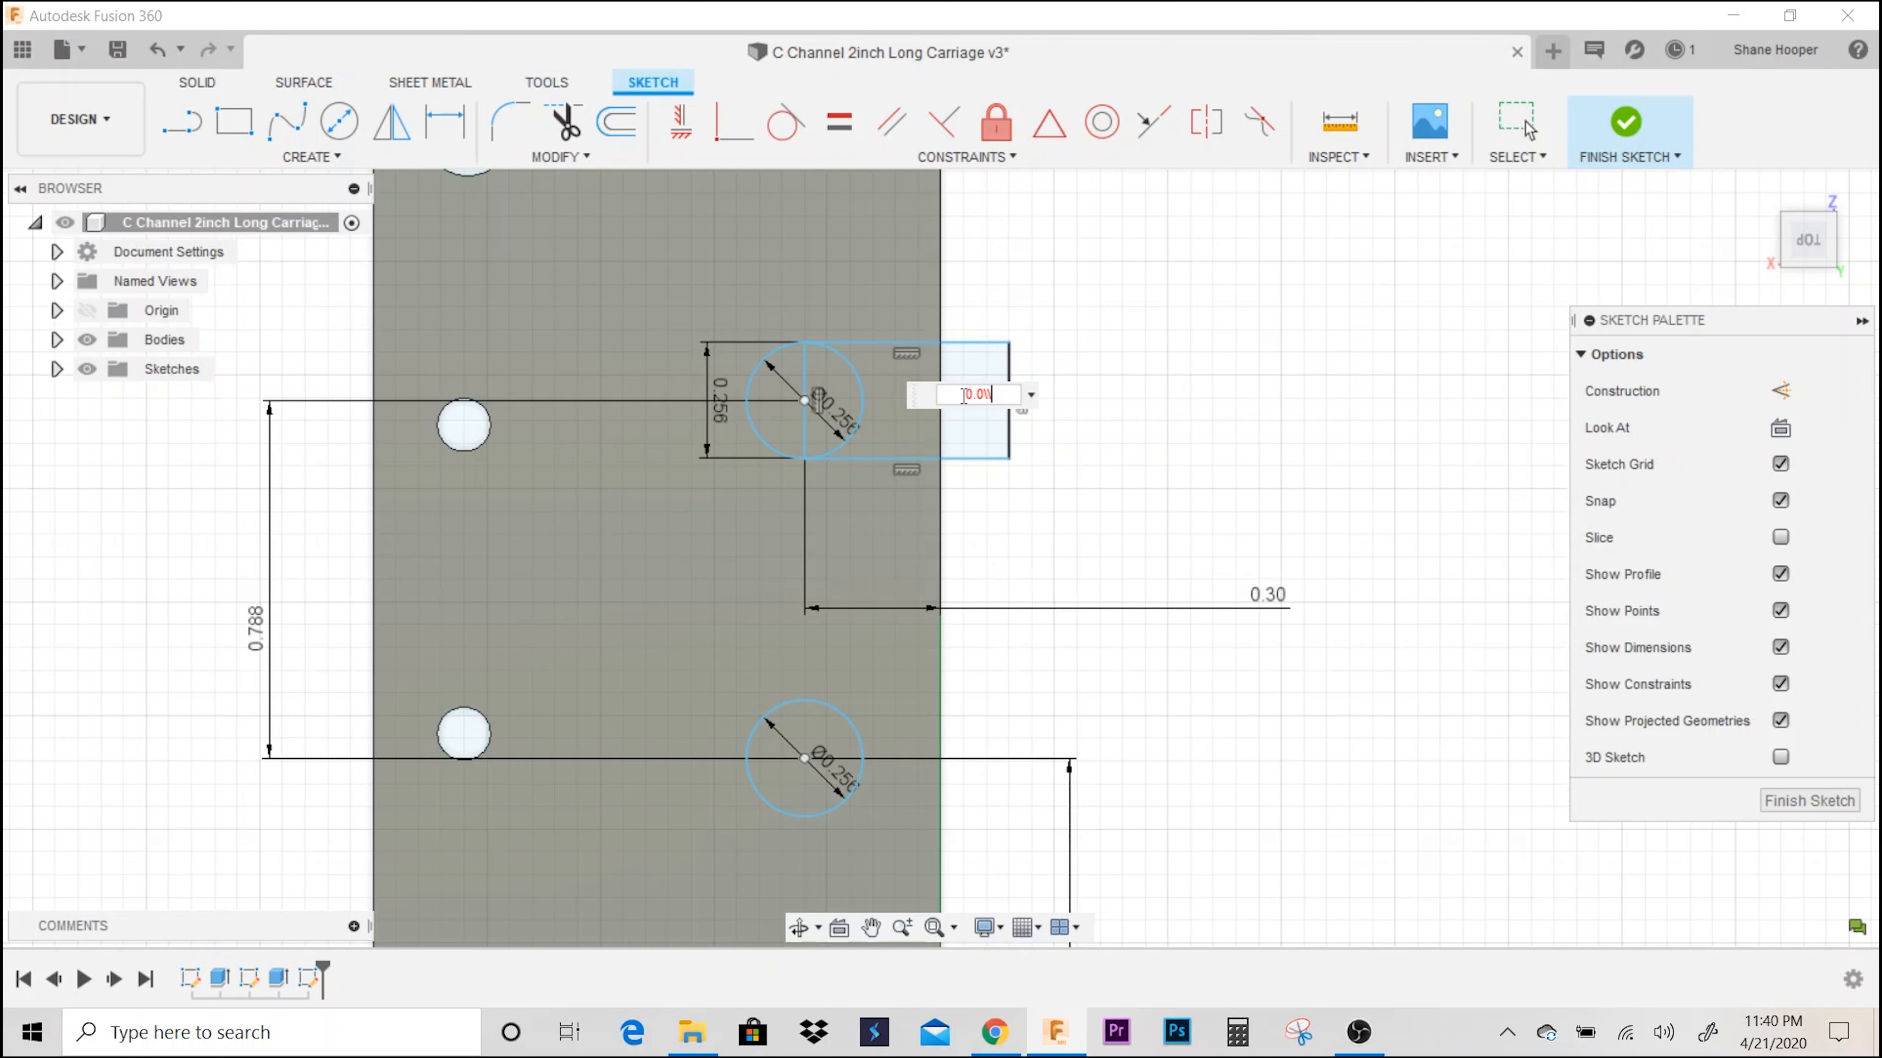
{"action": "key", "text": "Escape"}
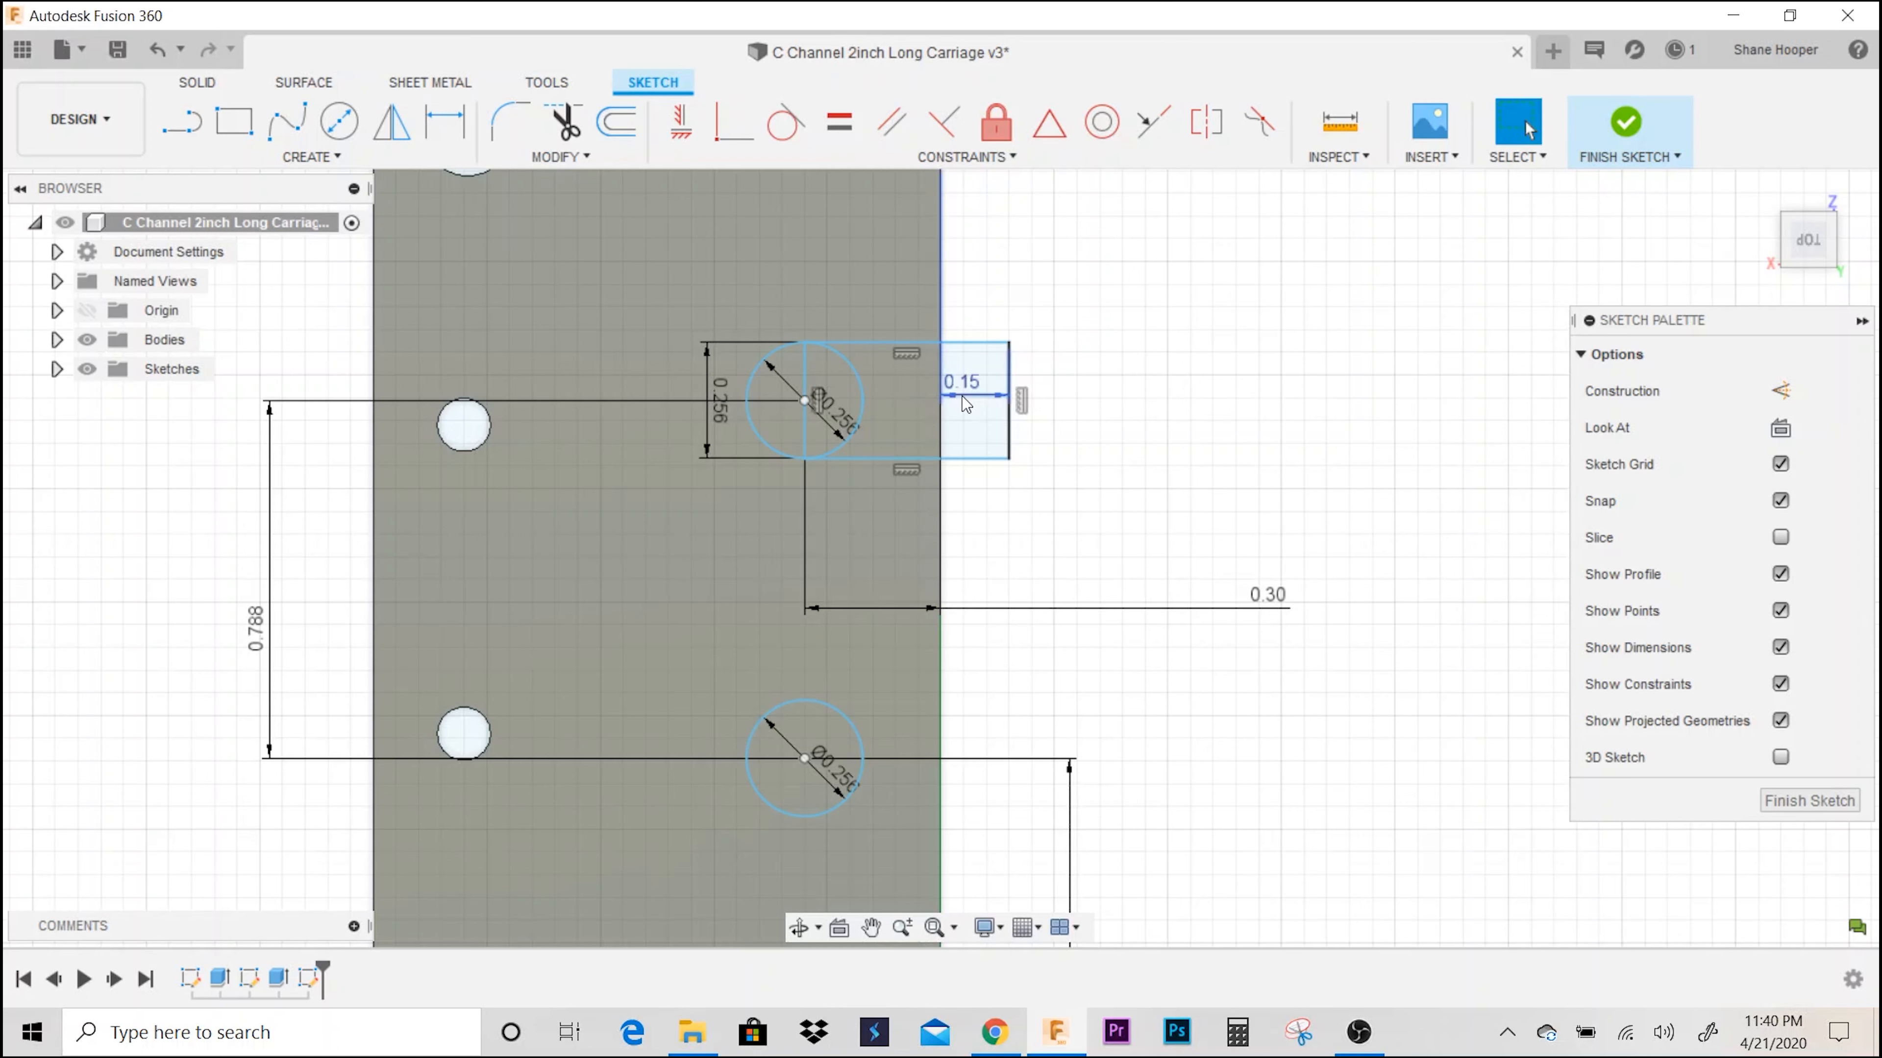
{"action": "left_click", "coordinate": [969, 403]}
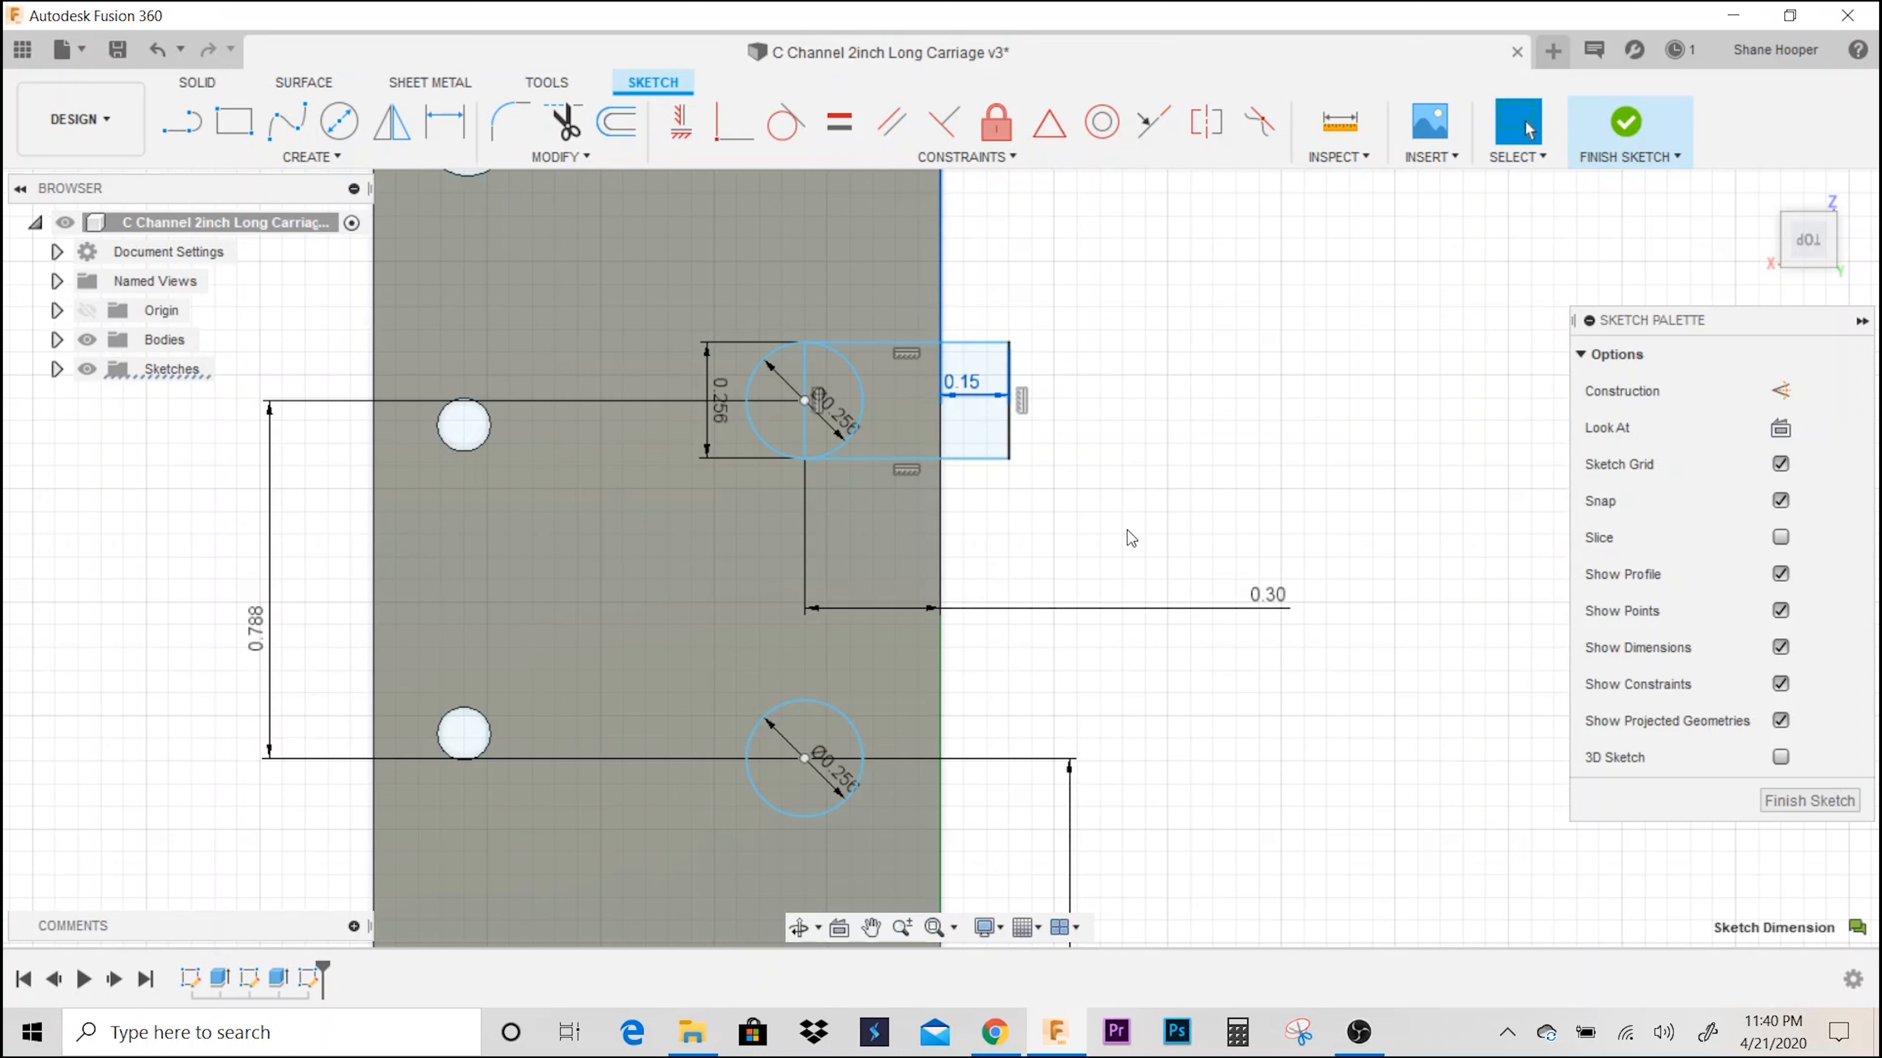
{"action": "key", "text": "Delete"}
- Bring the rectangle's outer end closer to the face, delete it, and trim both overhanging lines back to the face's long edge
{"action": "left_click_drag", "start_coordinate": [1007, 412], "coordinate": [970, 400]}
{"action": "scroll", "coordinate": [1029, 512], "scroll_direction": "up", "scroll_amount": 2}
{"action": "middle_click_drag", "start_coordinate": [1038, 520], "coordinate": [1019, 625]}
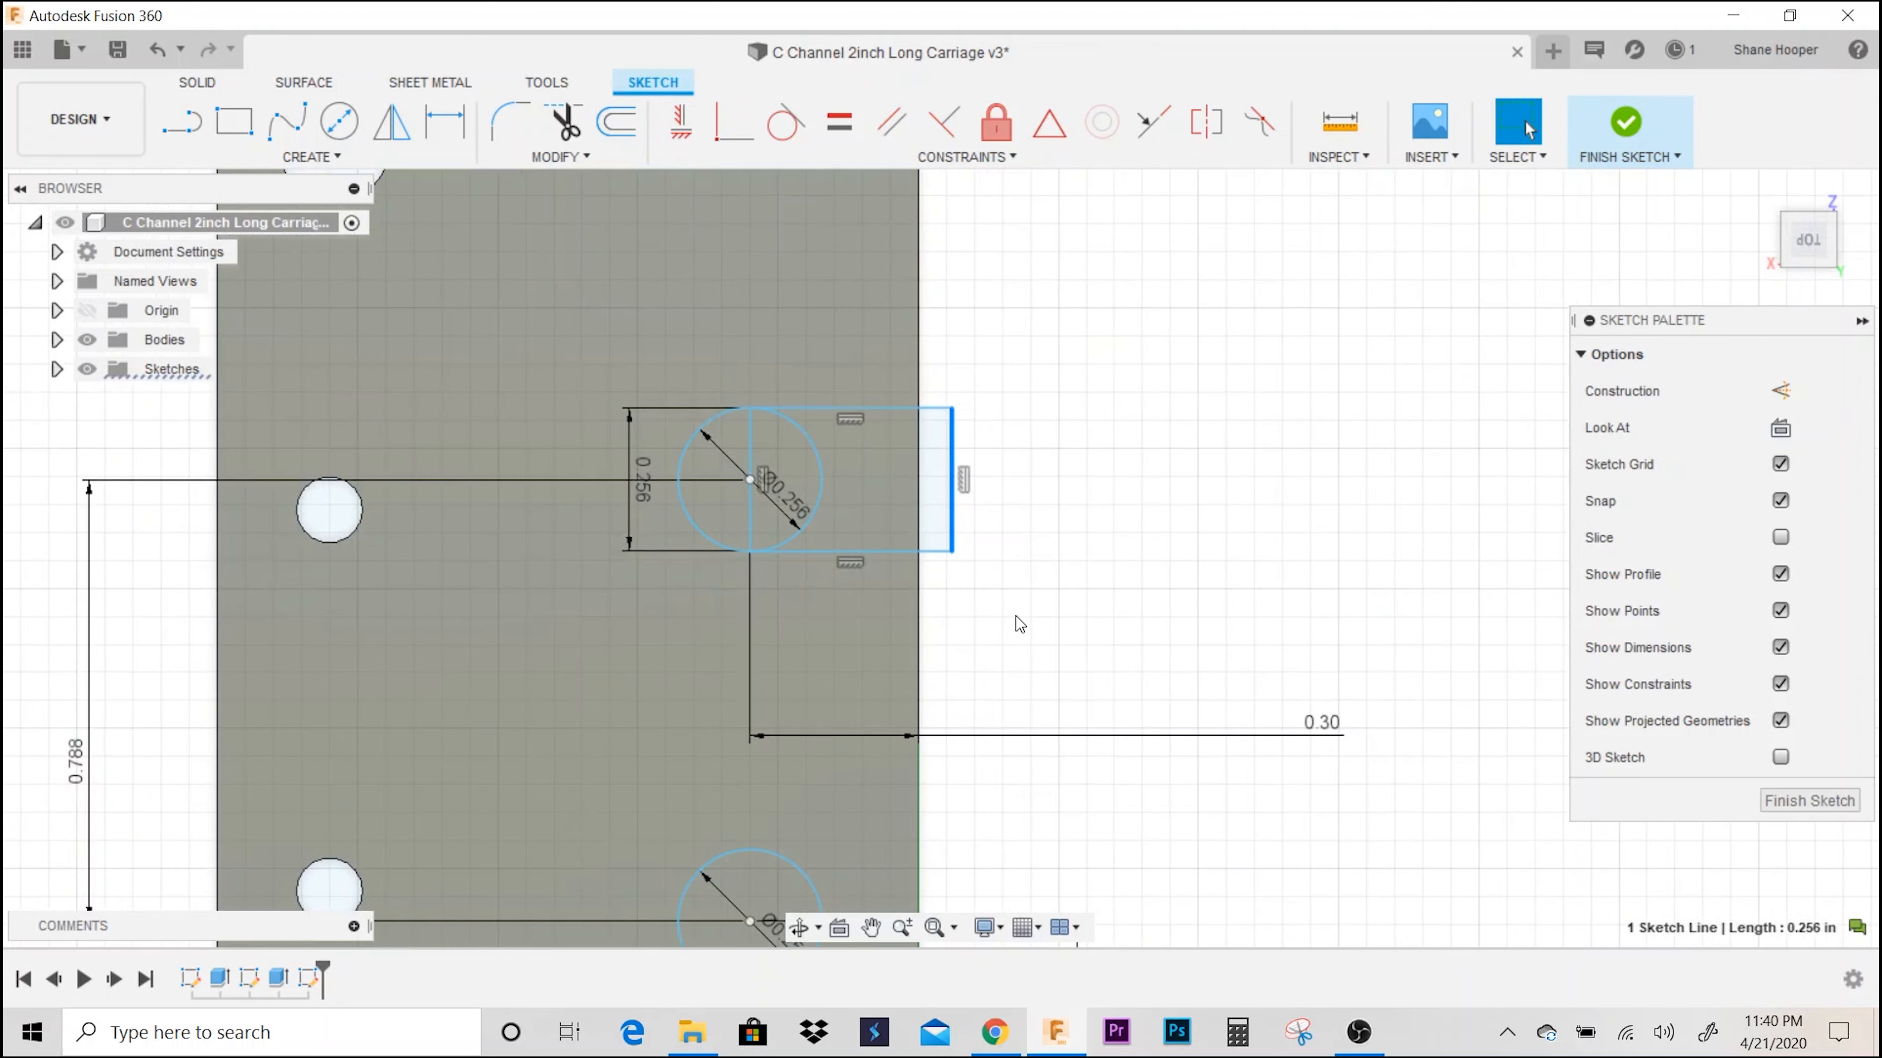
{"action": "key", "text": "Delete"}
{"action": "key", "text": "t"}
{"action": "left_click", "coordinate": [942, 408]}
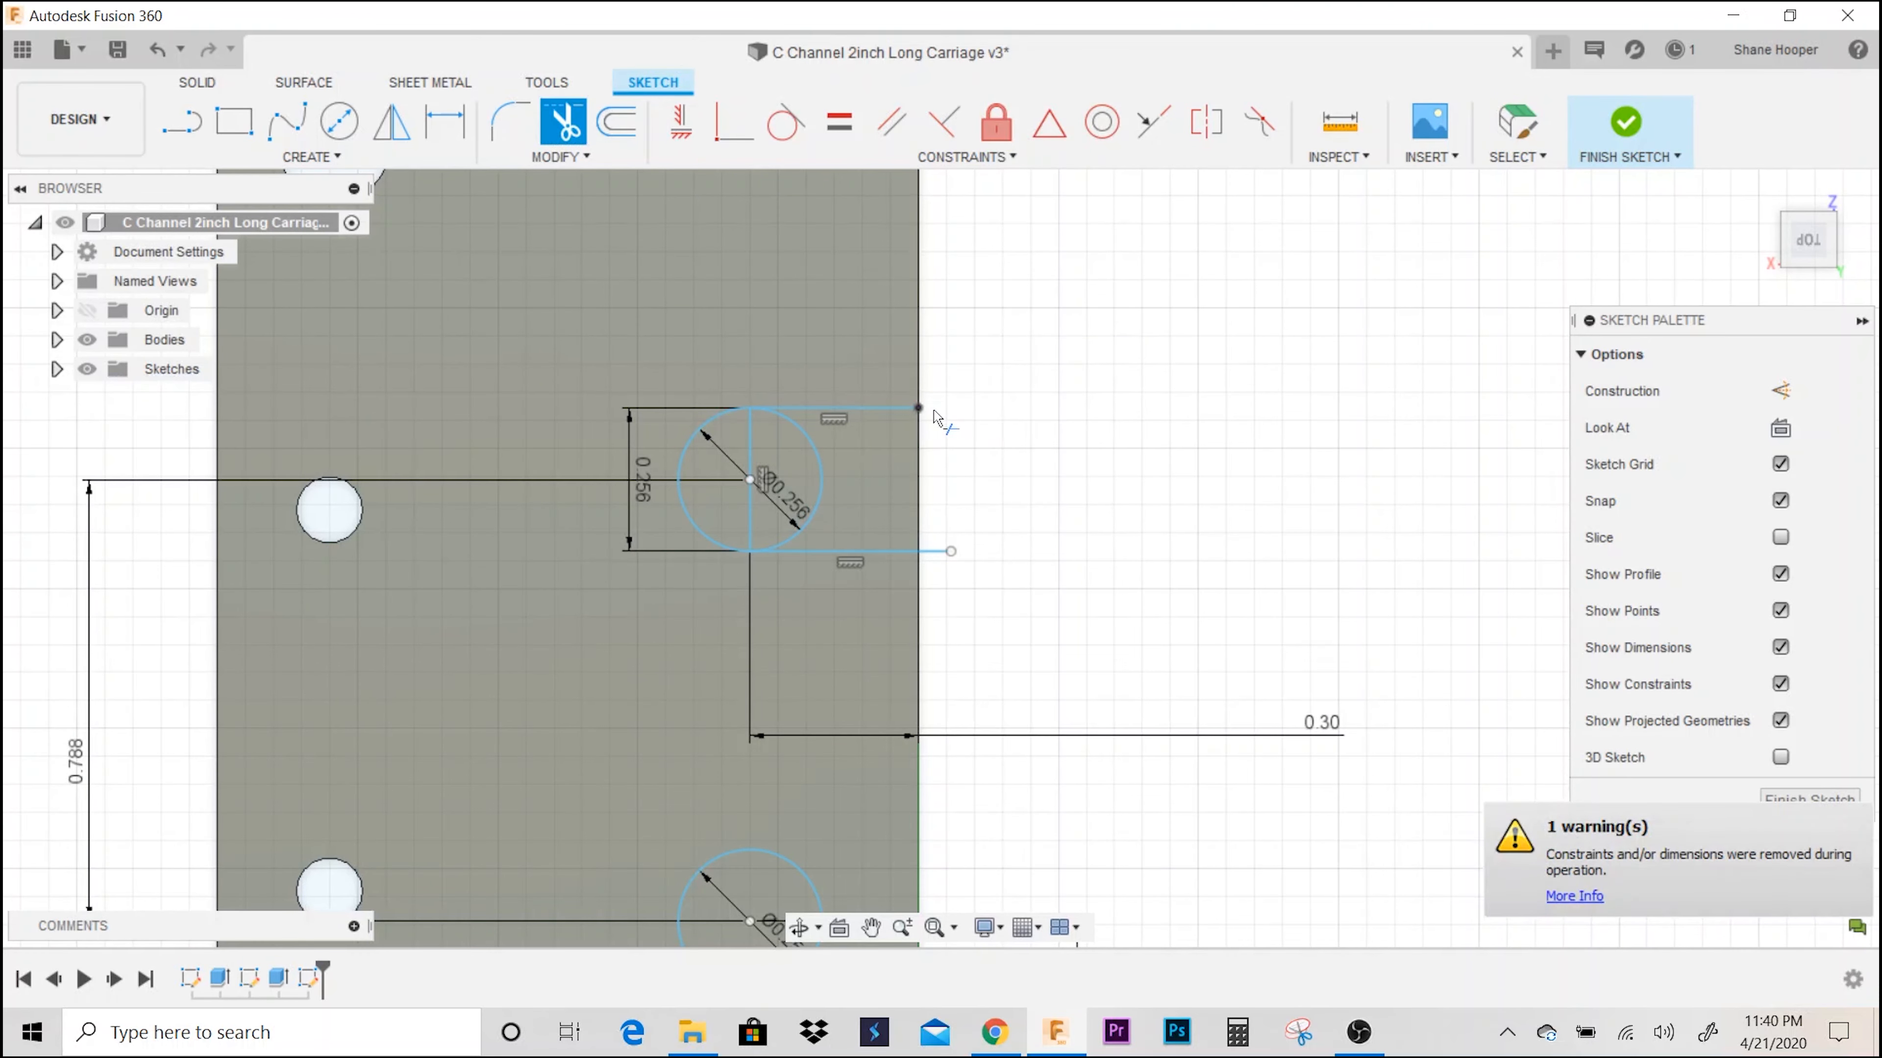
{"action": "left_click", "coordinate": [948, 551]}
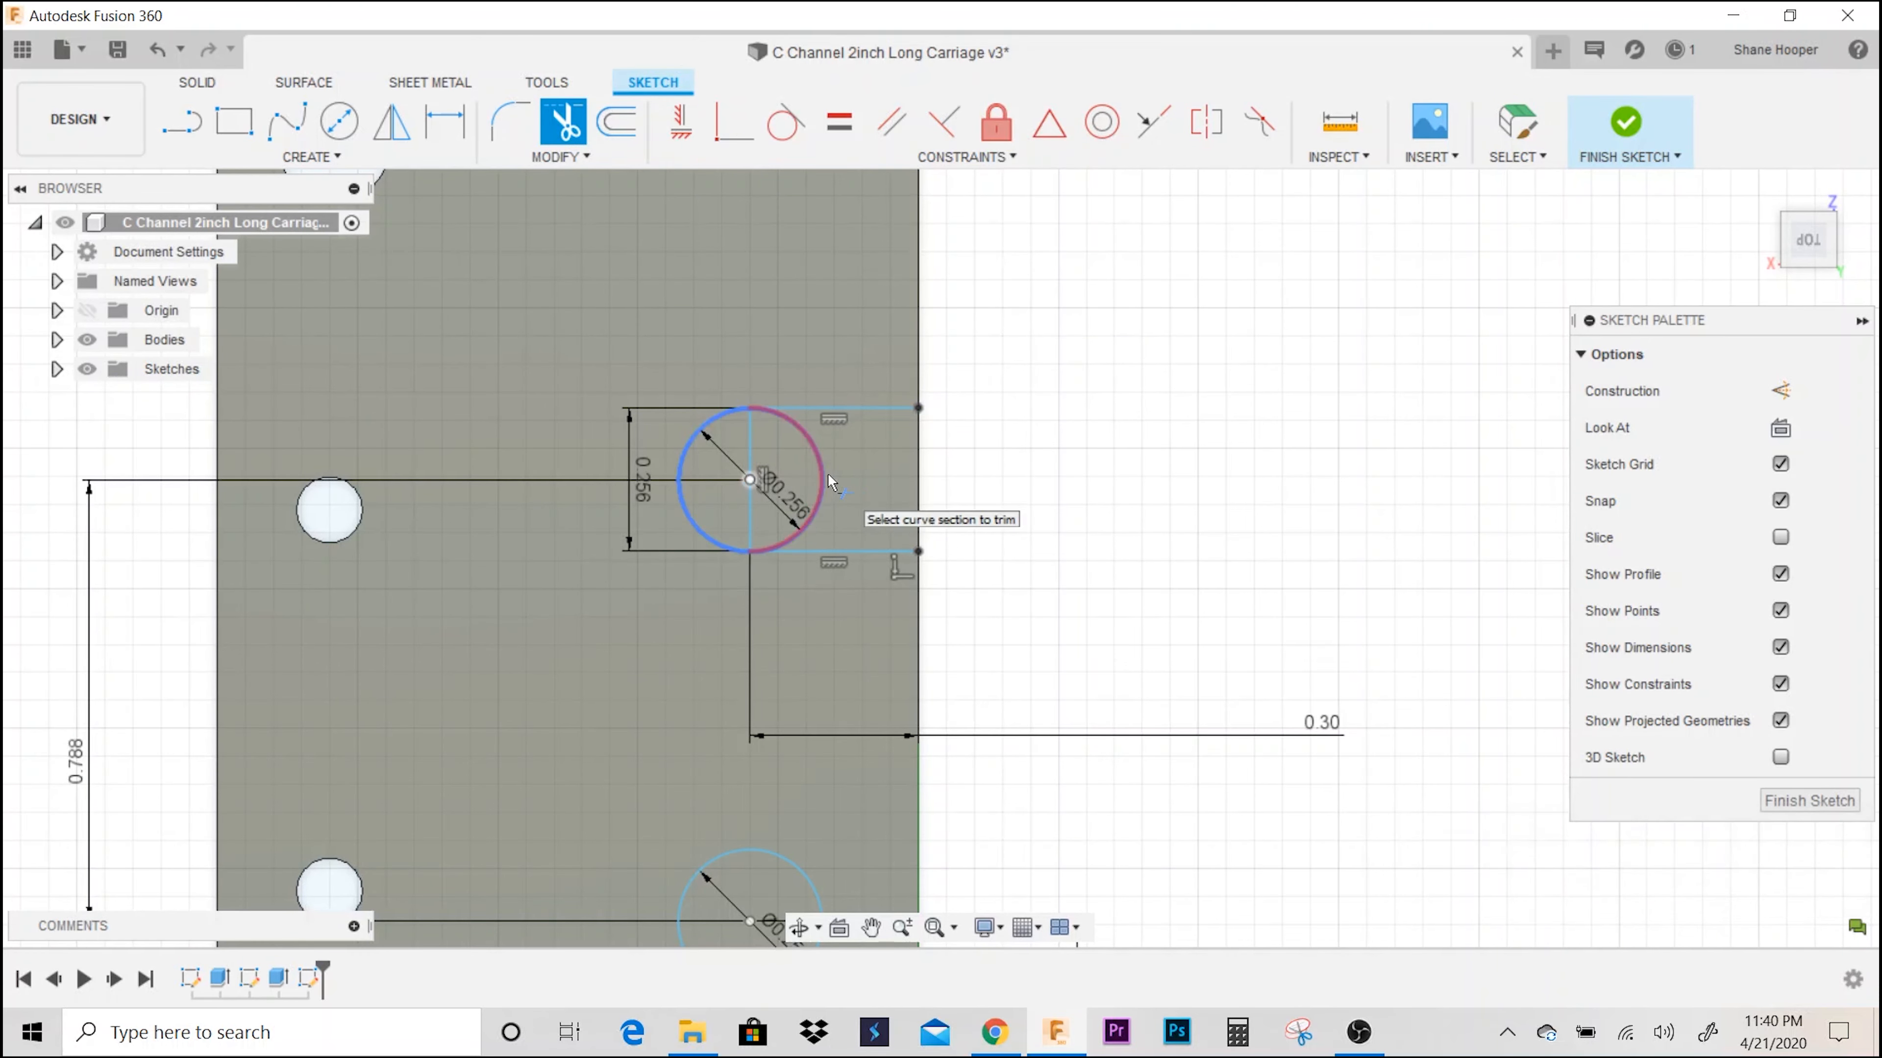
- Trim the circle's inner arc and the rectangle's line through its center to leave an open-ended slot outline
{"action": "left_click", "coordinate": [815, 511]}
{"action": "left_click", "coordinate": [751, 478]}
{"action": "key", "text": "Escape"}
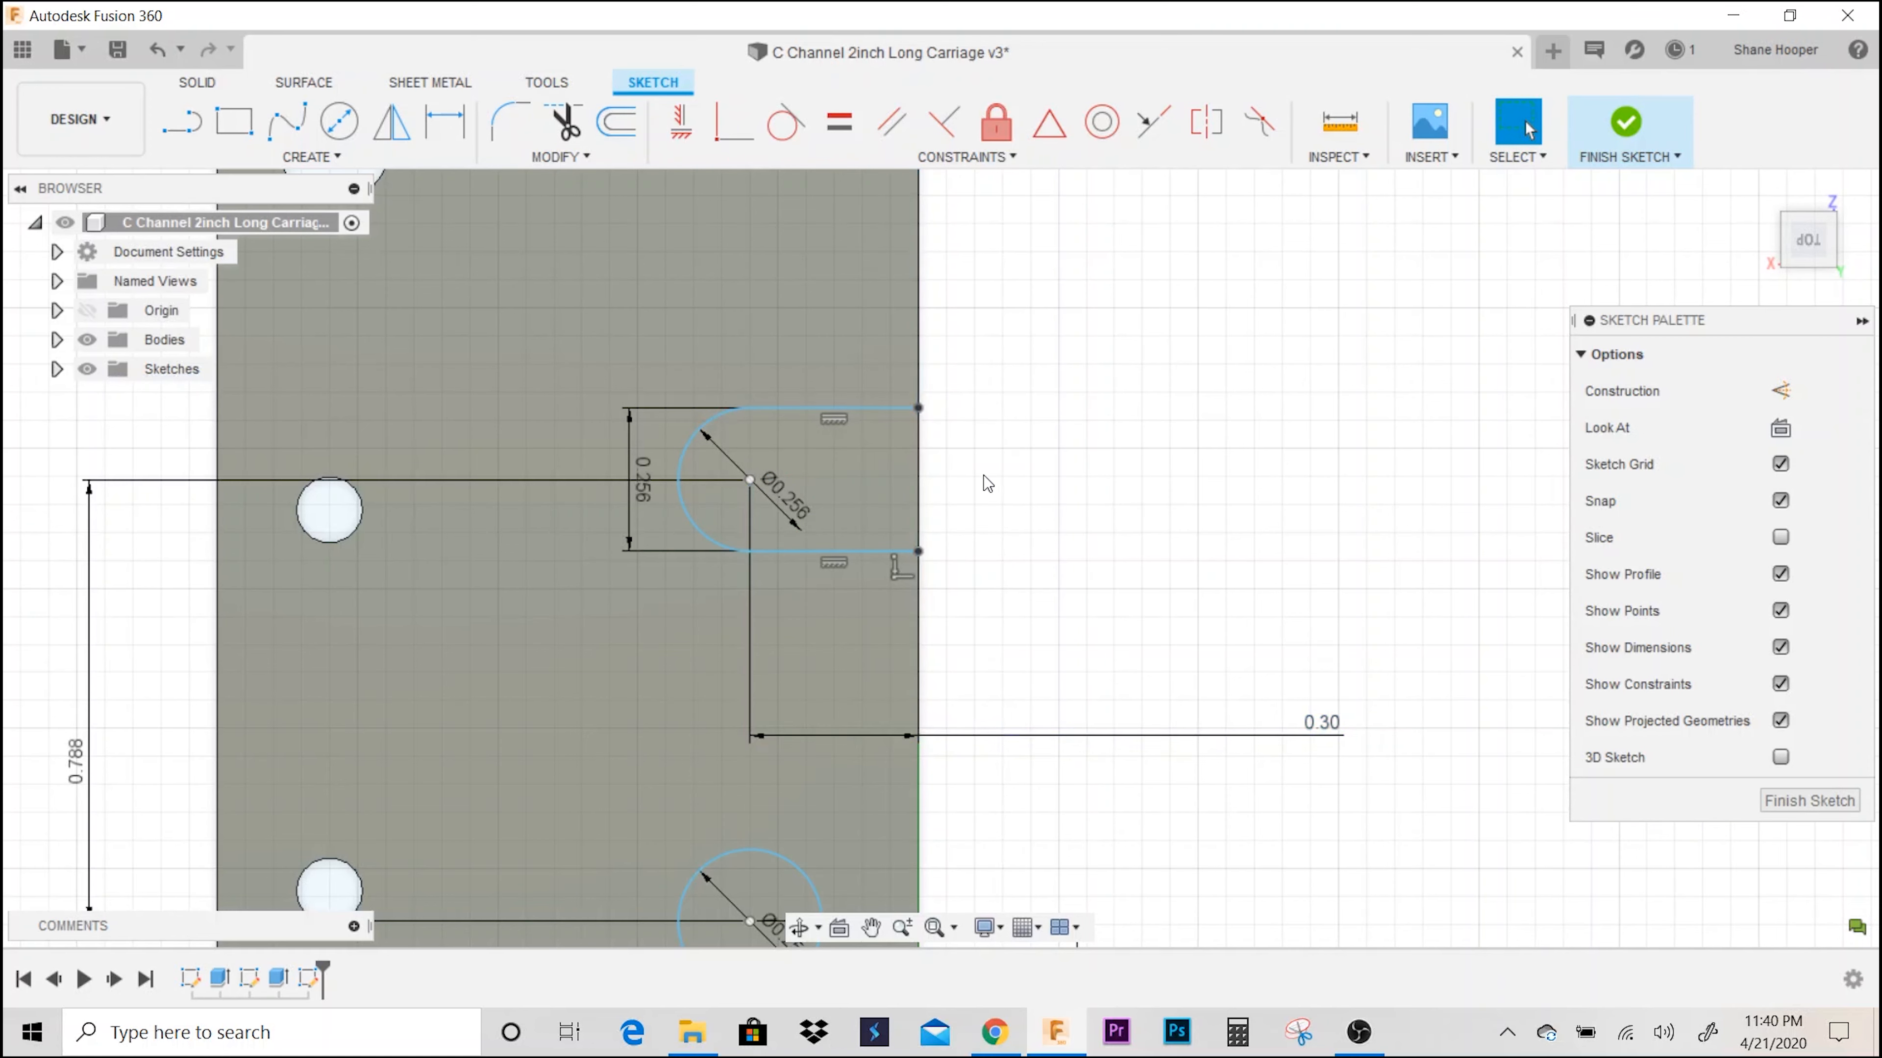
{"action": "key", "text": "e"}
{"action": "left_click", "coordinate": [872, 474]}
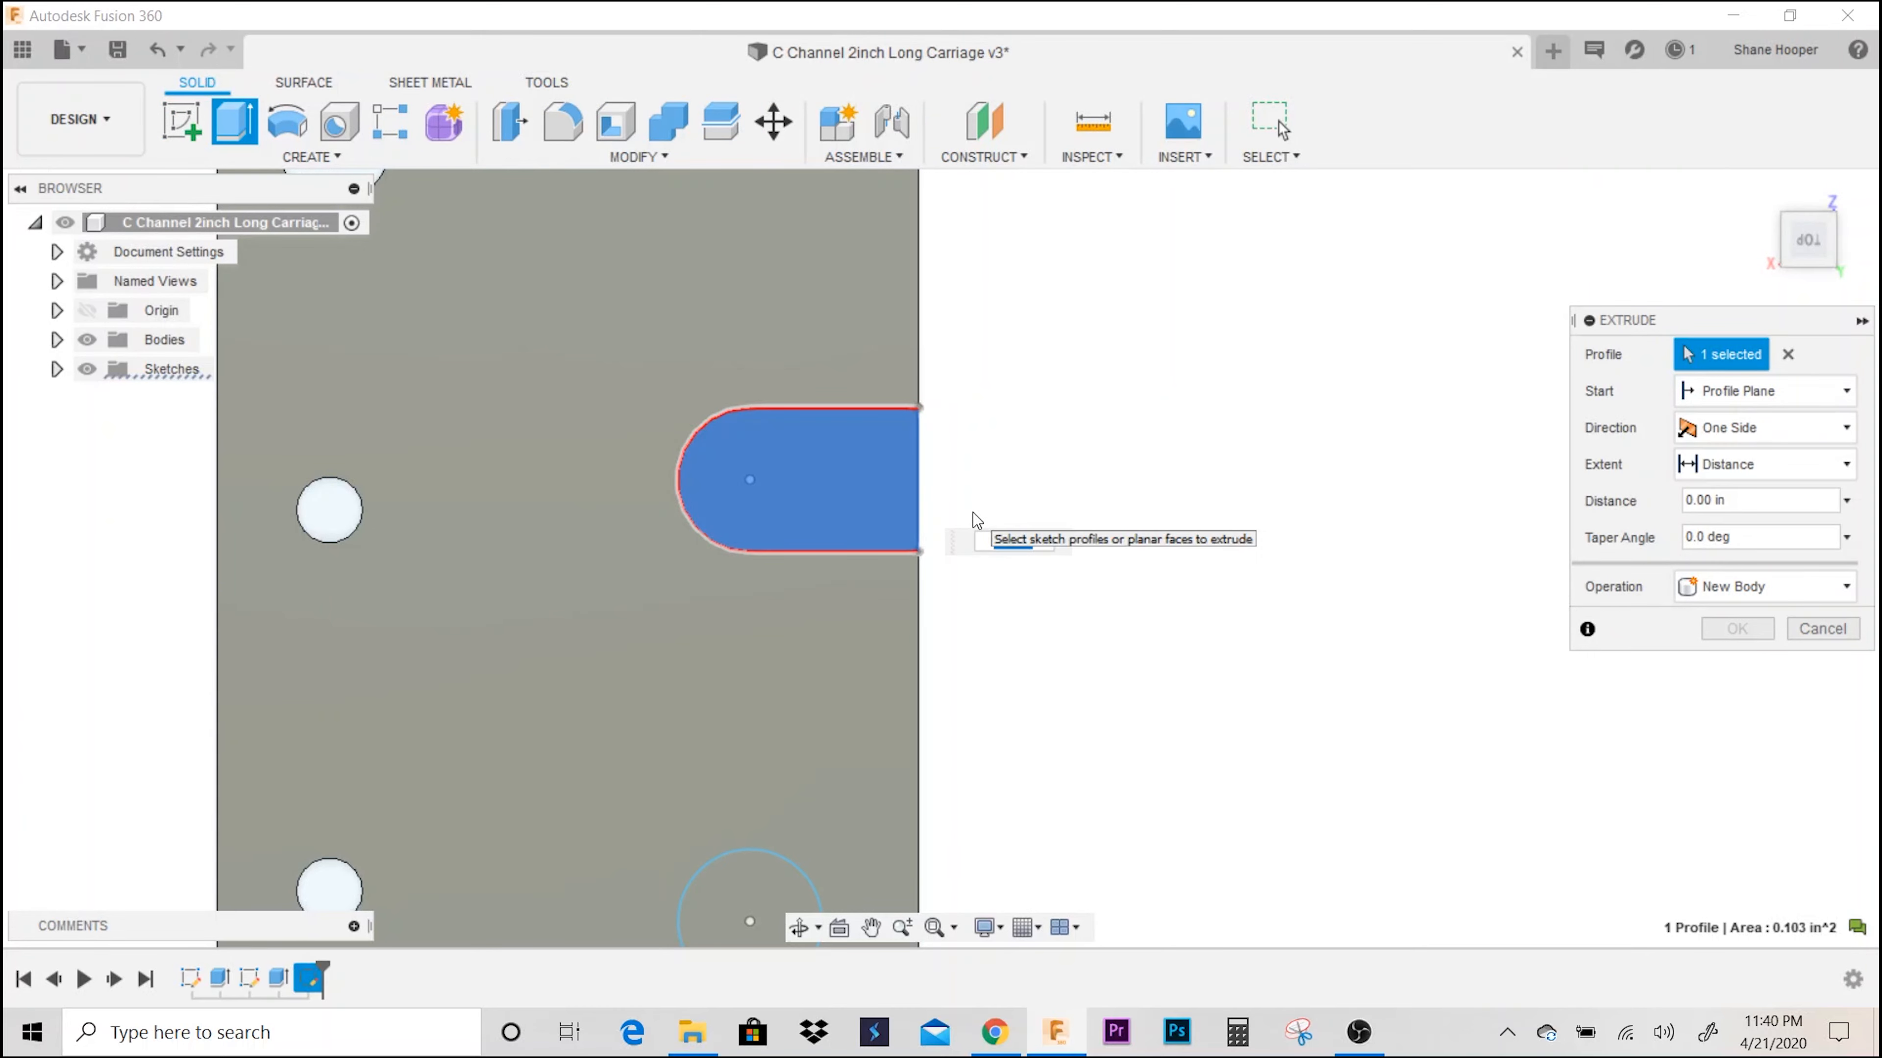
{"action": "key", "text": "ctrl+z"}
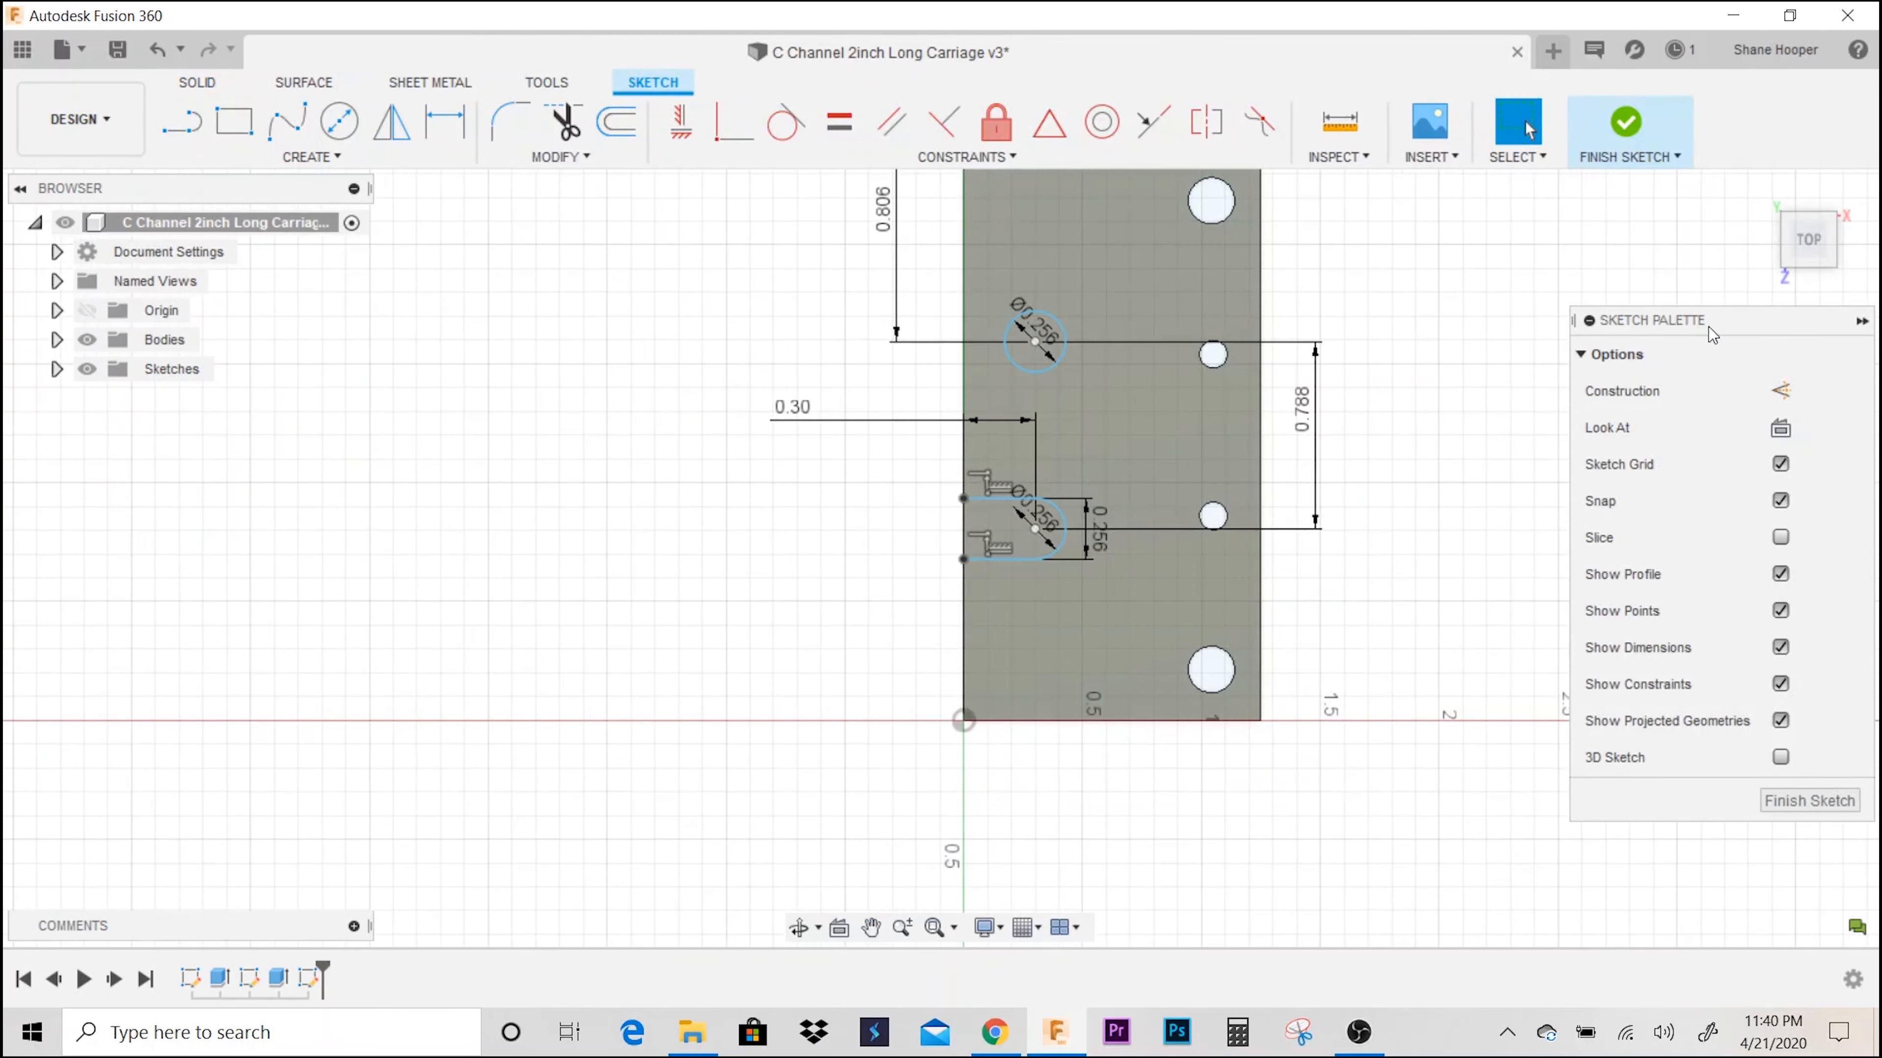
{"action": "left_click", "coordinate": [1838, 194]}
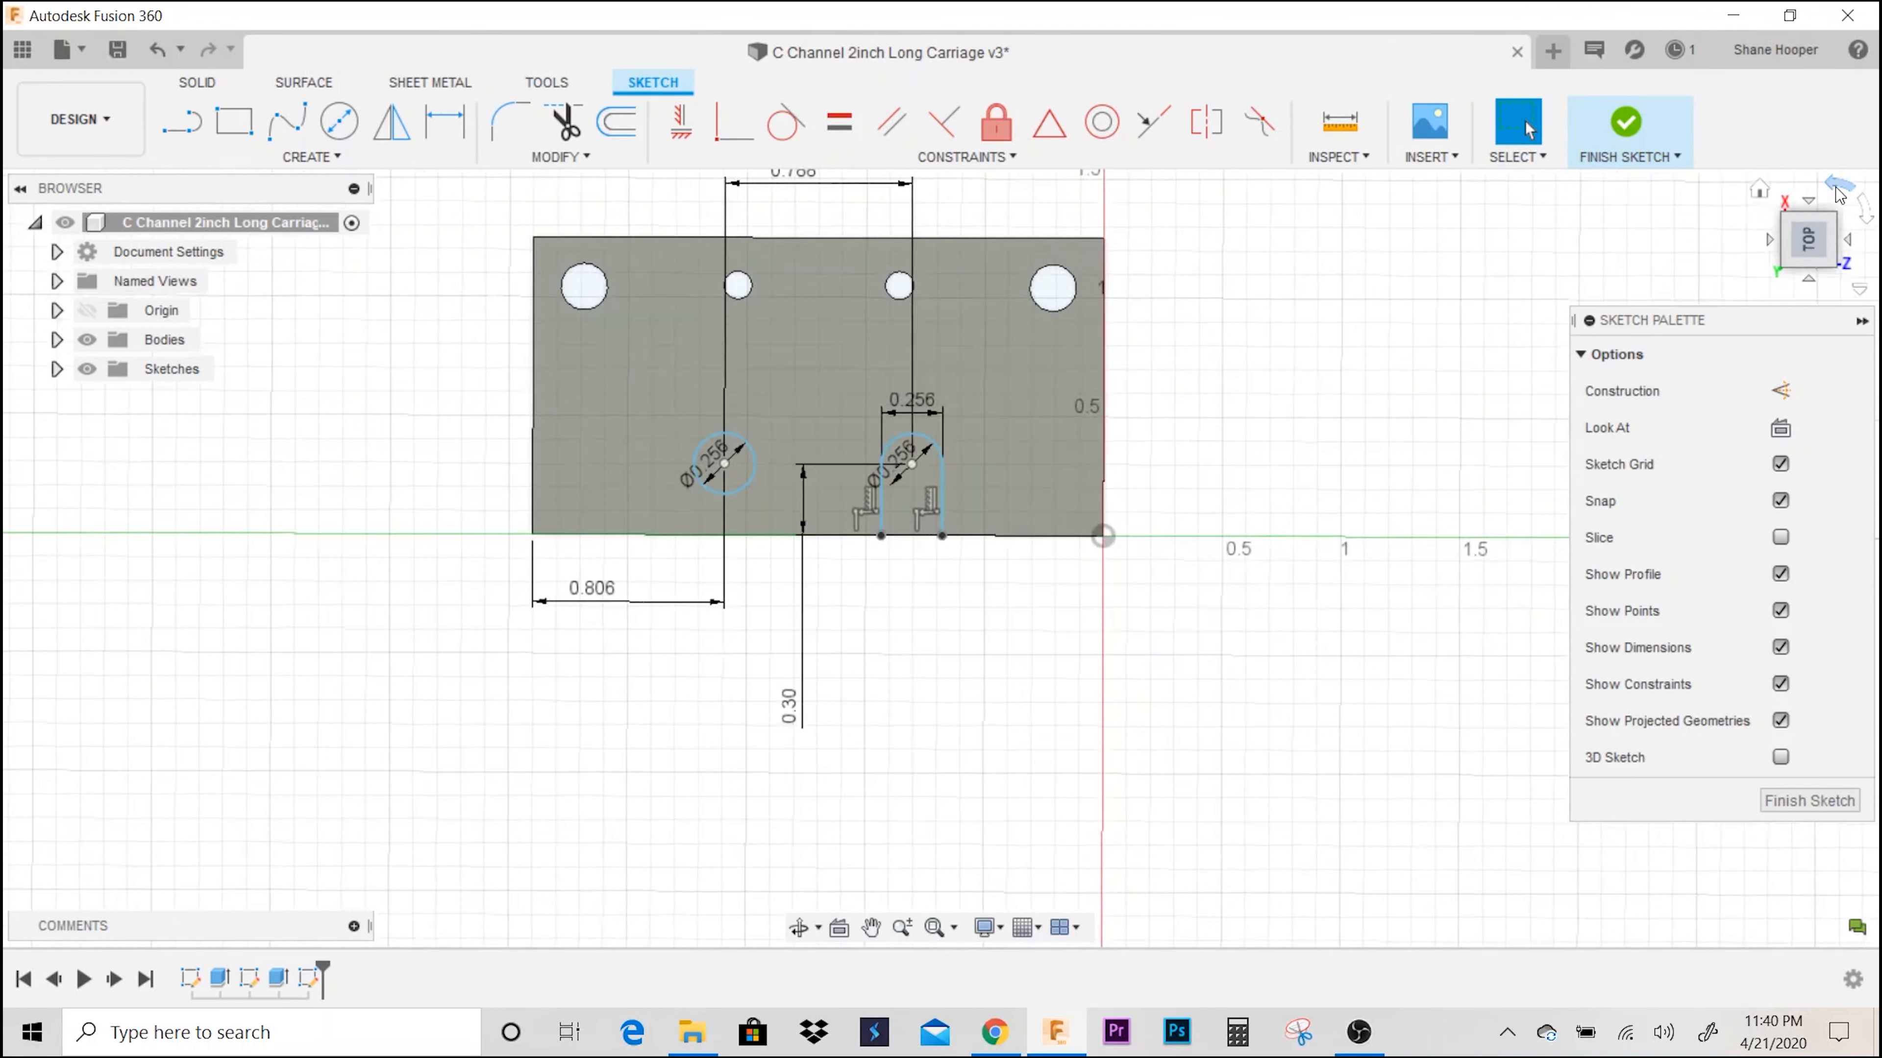
- Copy the trimmed slot outline -.788 in along Y onto the second 0.256 in circle
{"action": "left_click", "coordinate": [1838, 194]}
{"action": "scroll", "coordinate": [950, 512], "scroll_direction": "up", "scroll_amount": 5}
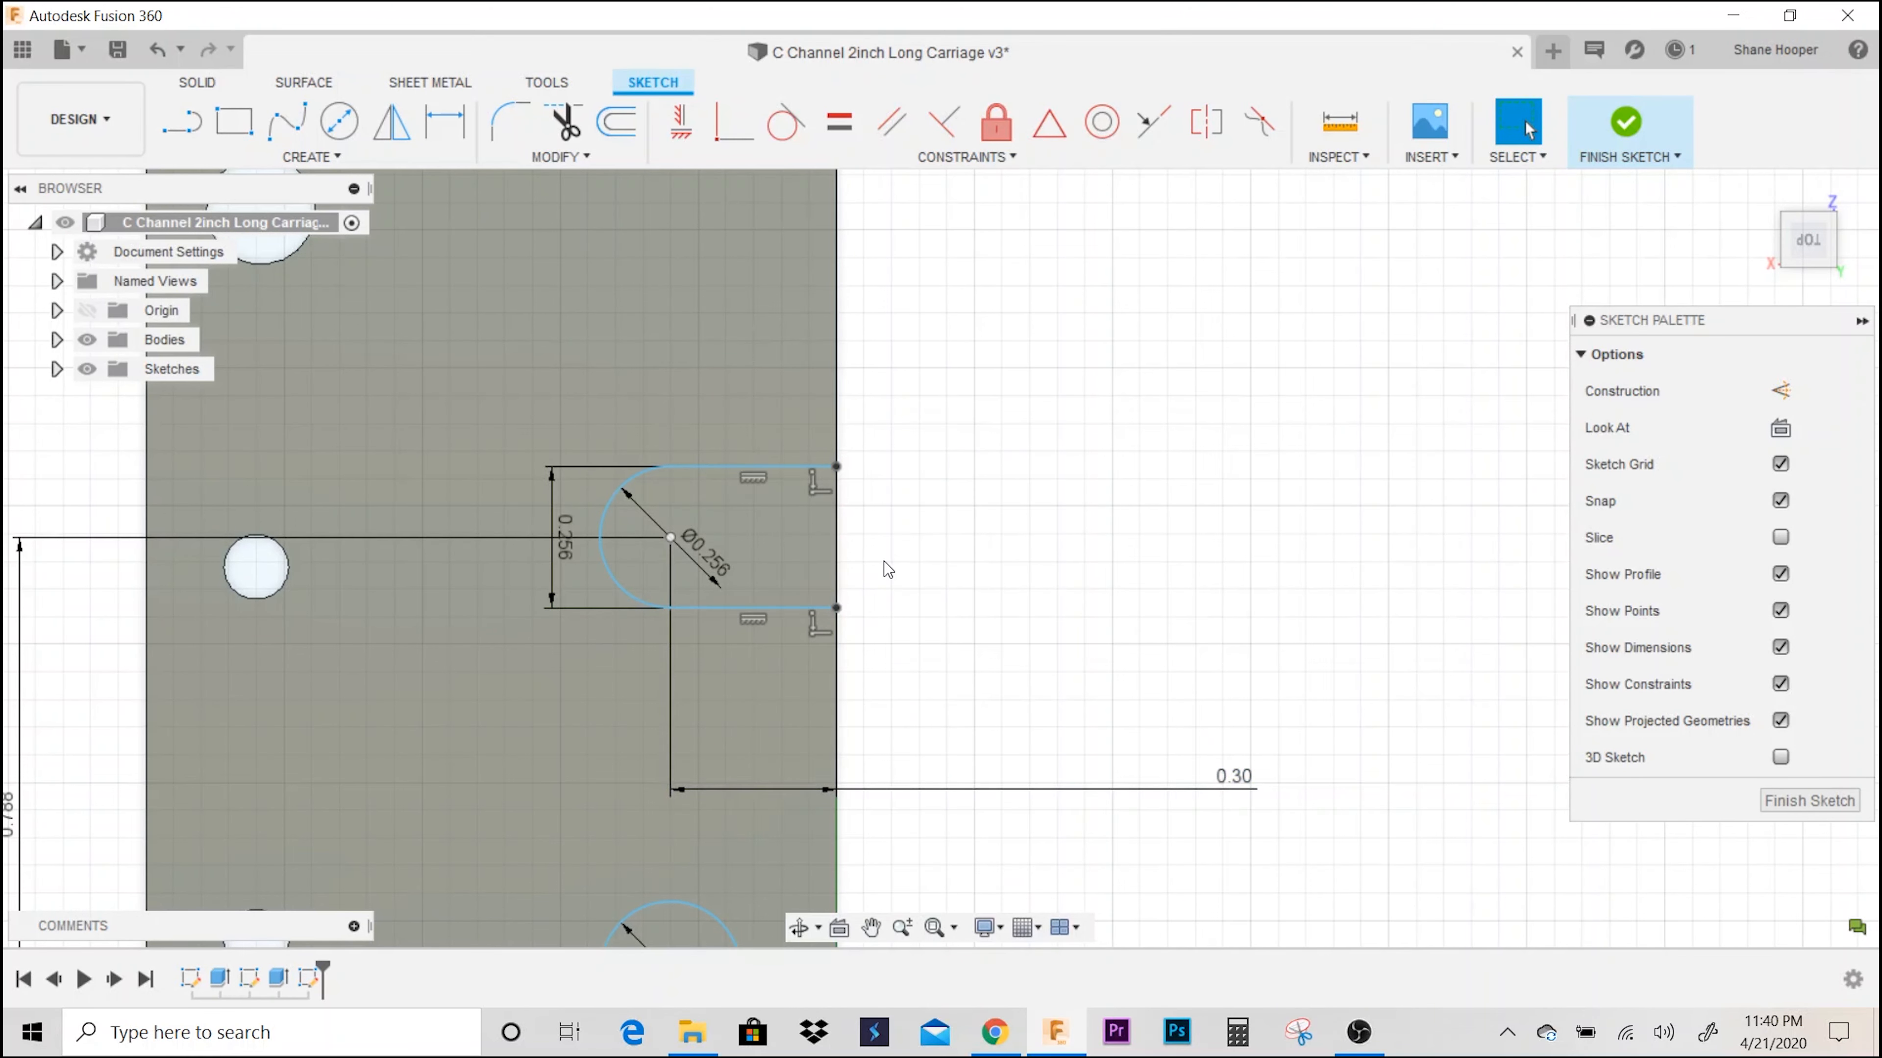
{"action": "middle_click_drag", "start_coordinate": [1068, 526], "coordinate": [1226, 386]}
{"action": "scroll", "coordinate": [1118, 467], "scroll_direction": "down", "scroll_amount": 3}
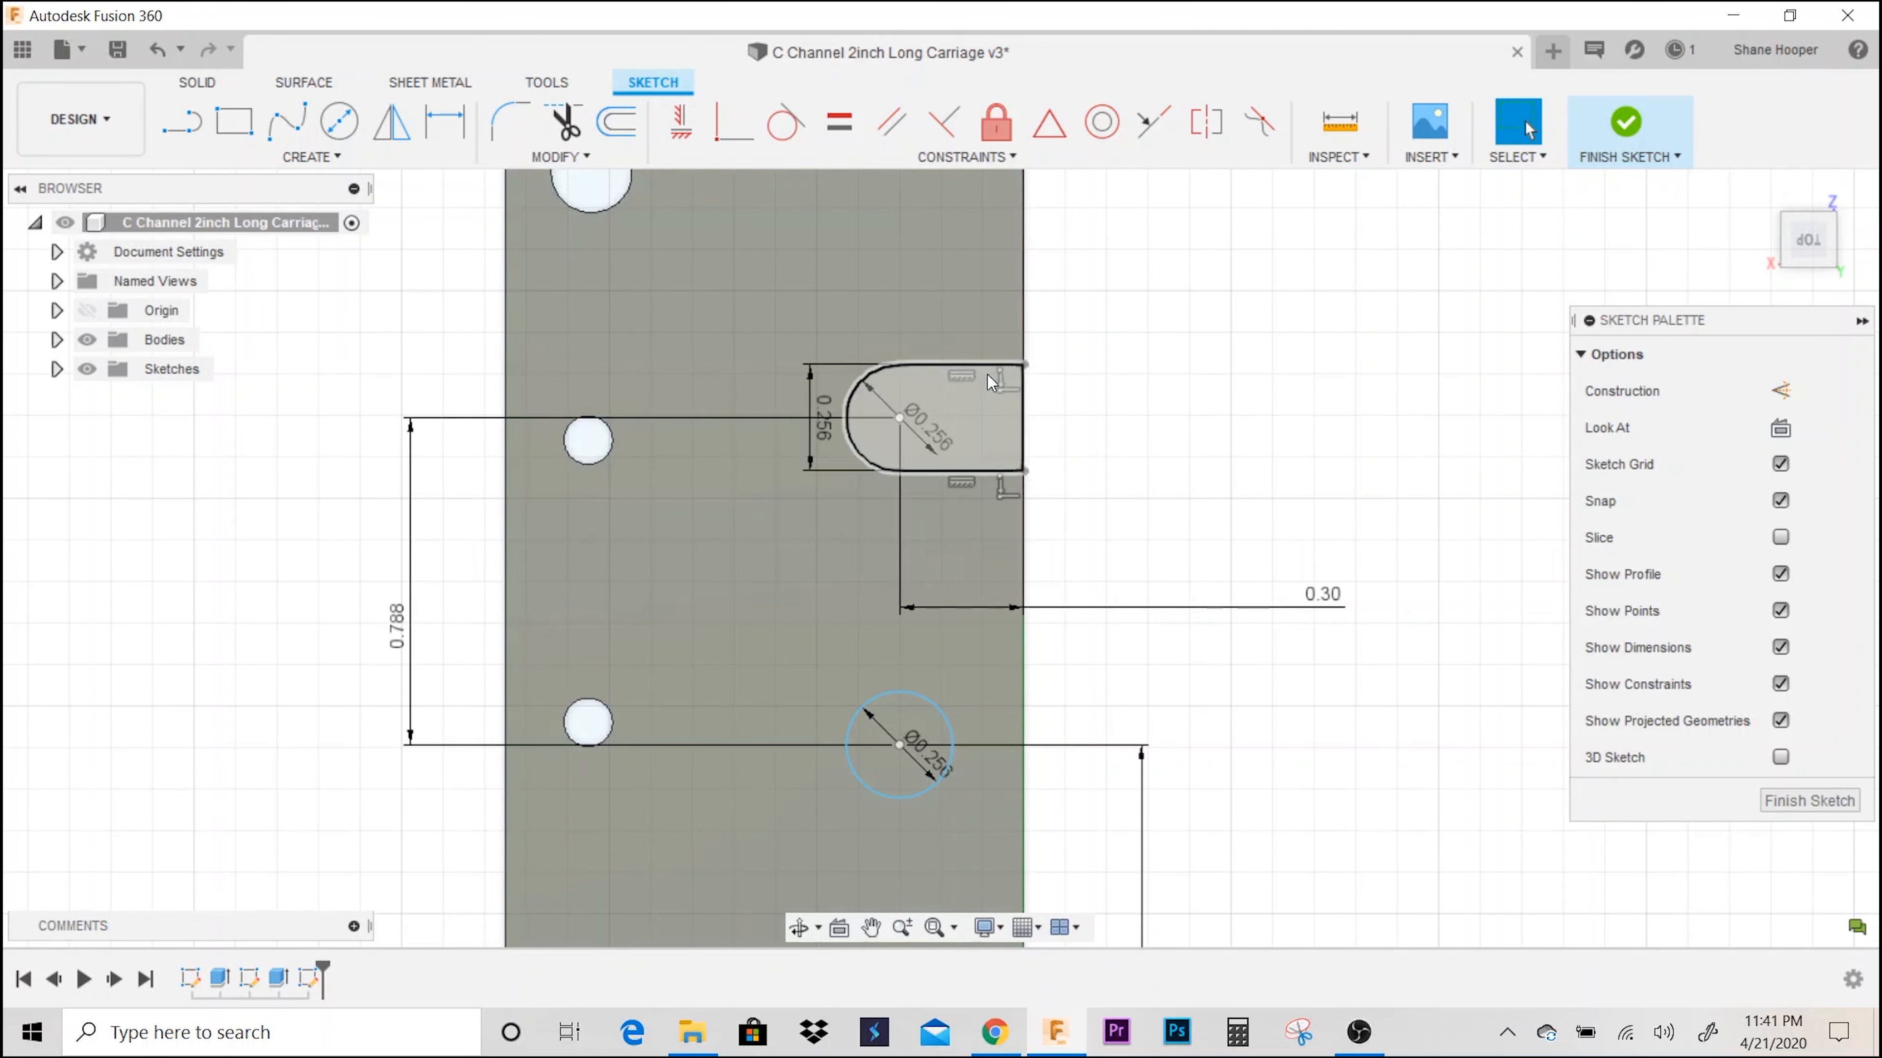
{"action": "left_click", "coordinate": [966, 366]}
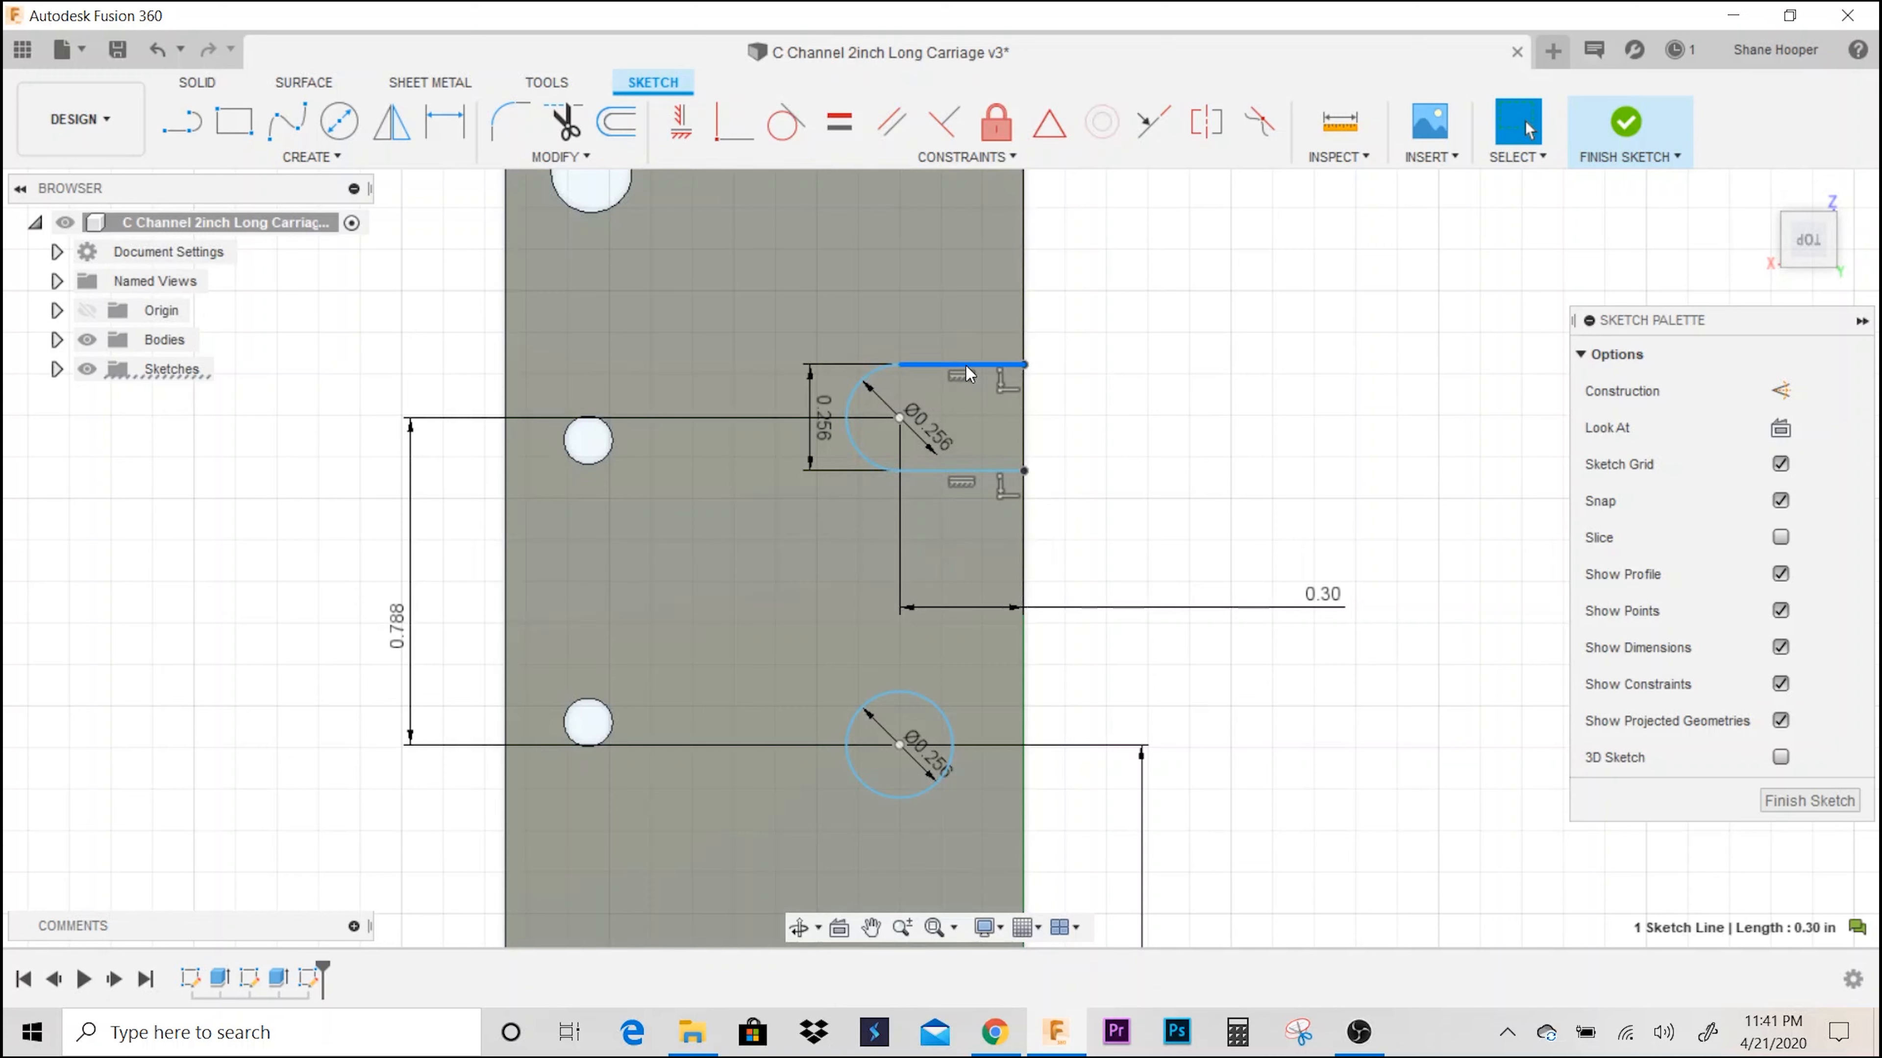
{"action": "left_click", "coordinate": [874, 387]}
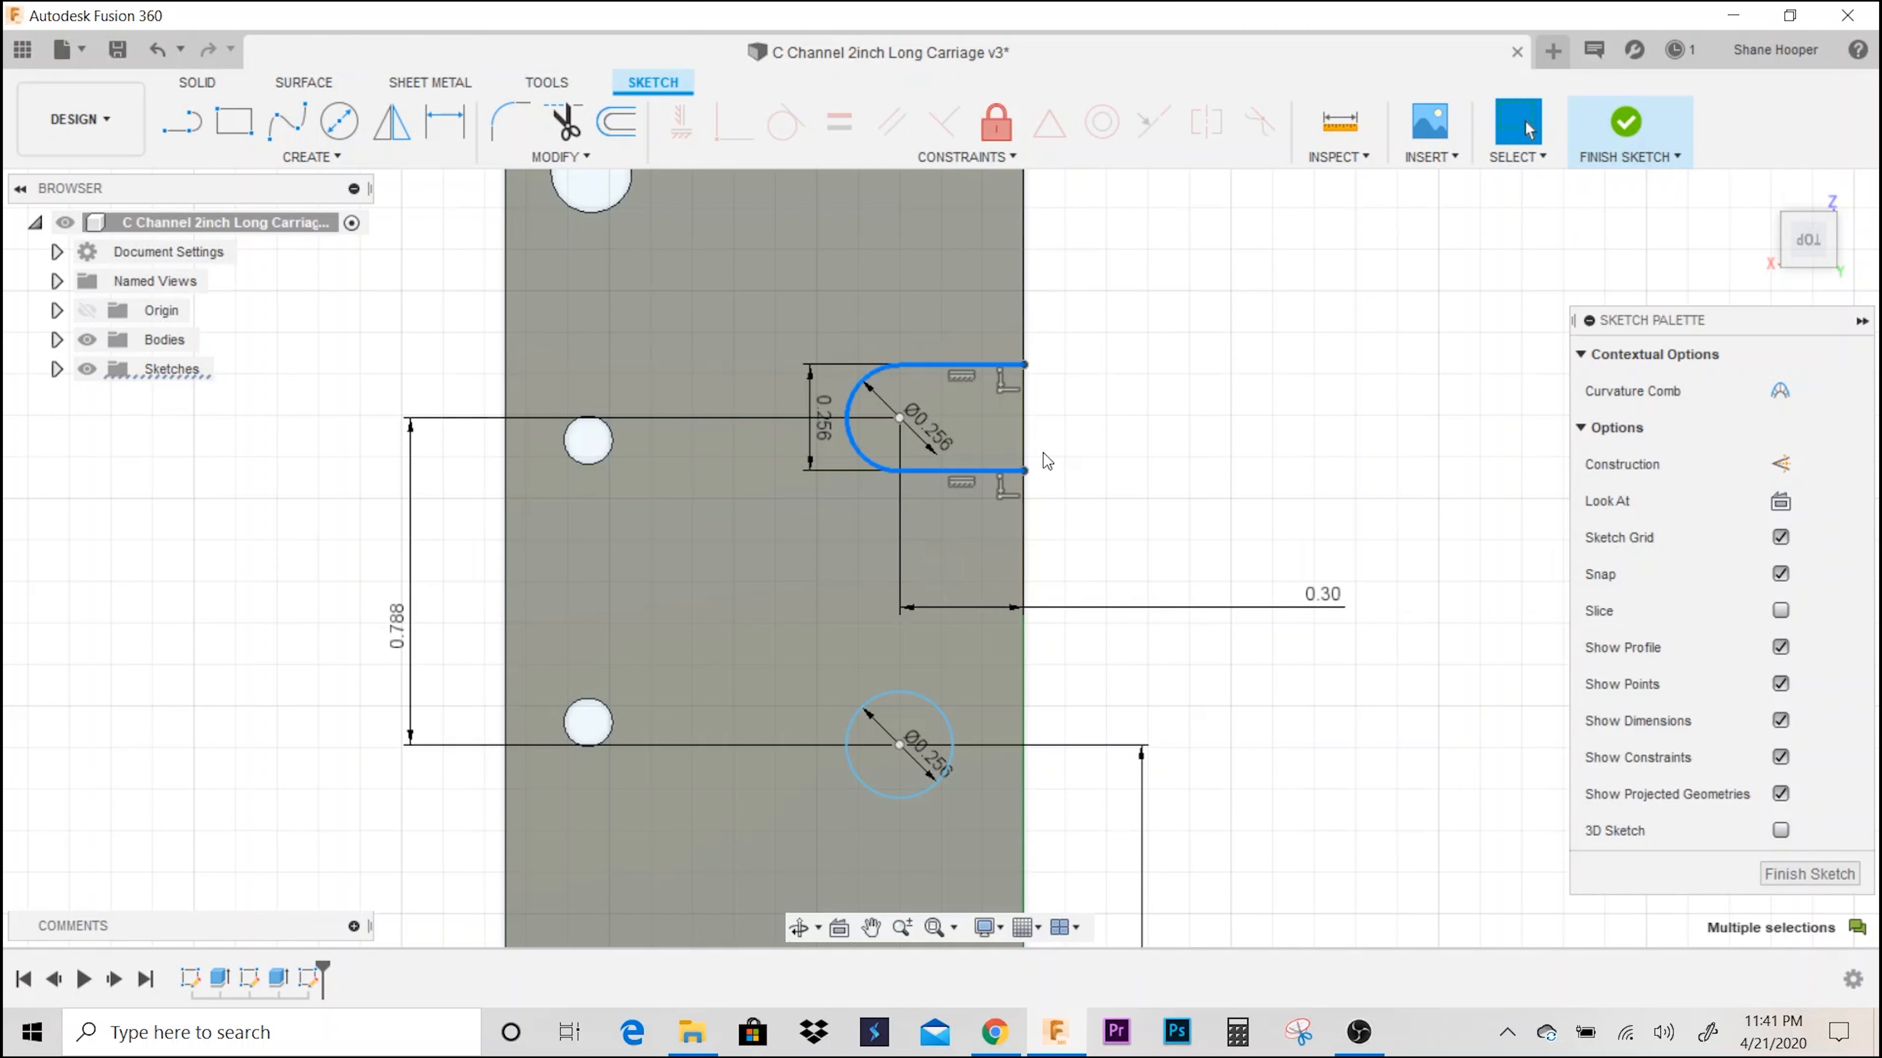
{"action": "key", "text": "m"}
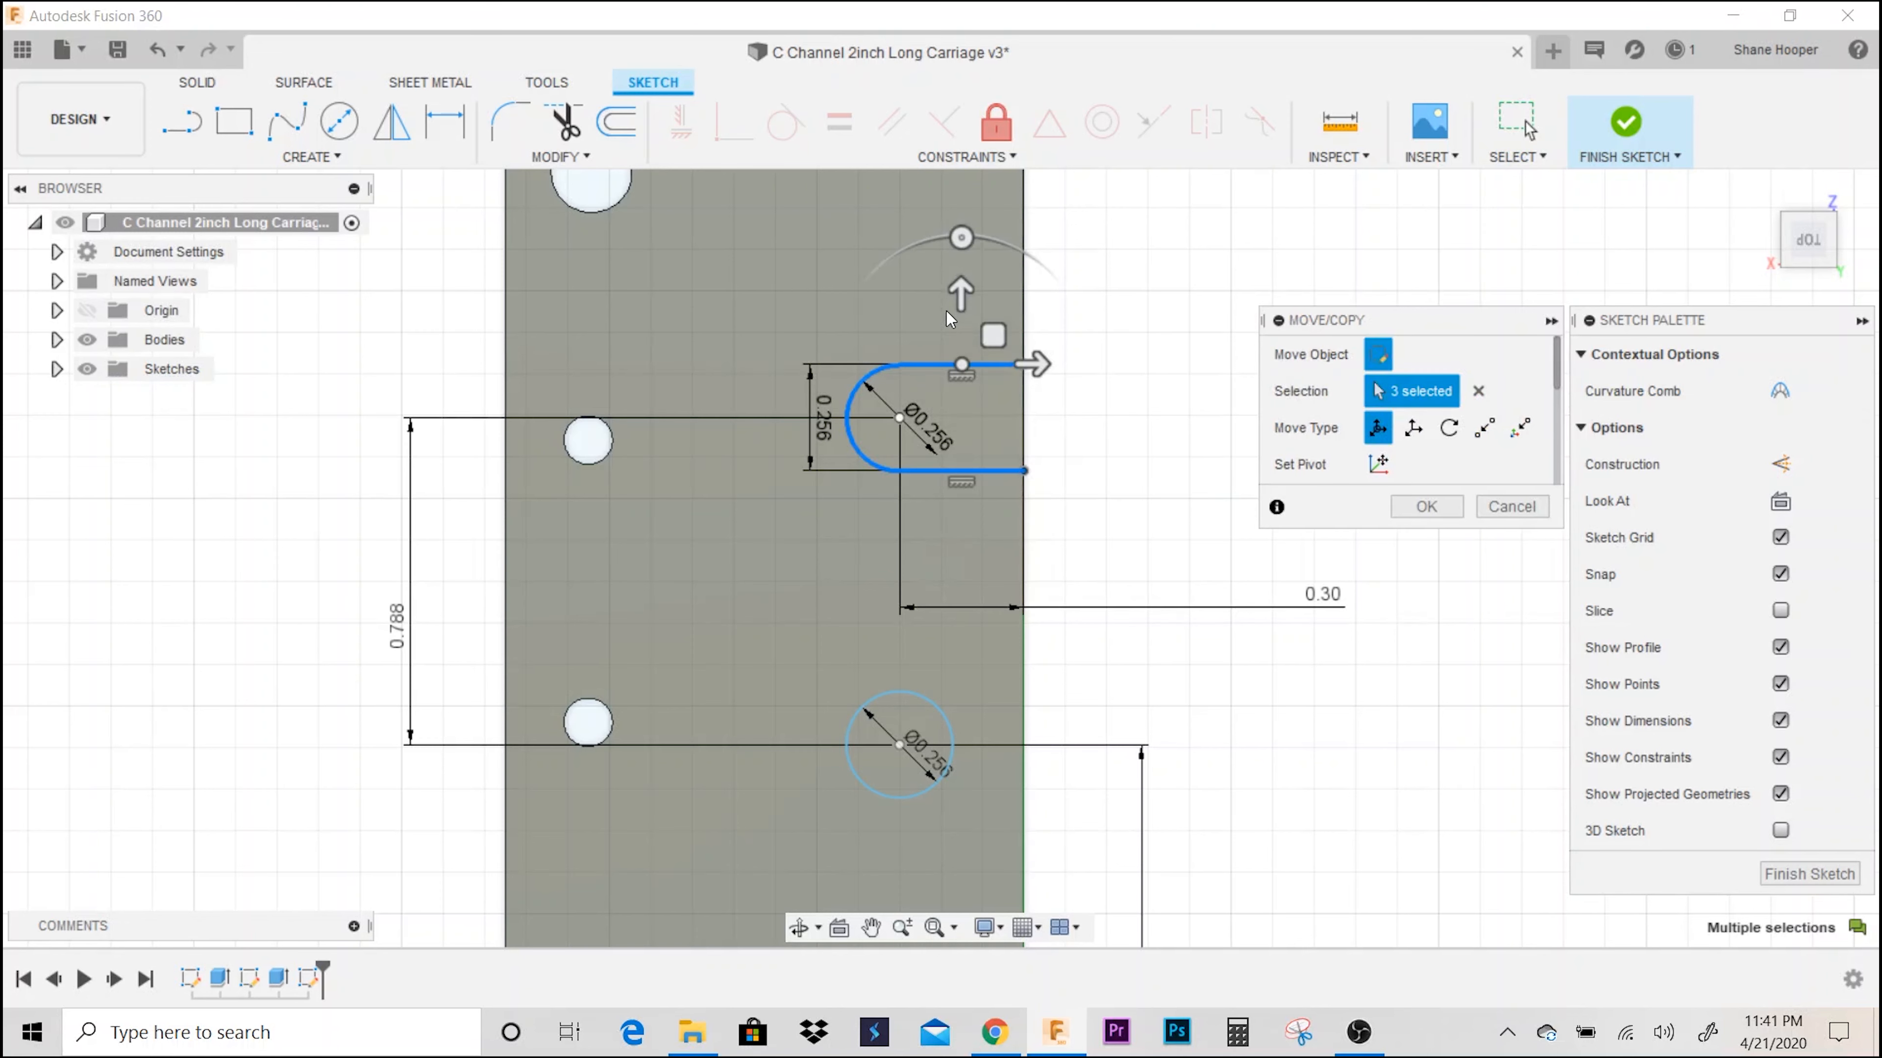
{"action": "left_click_drag", "start_coordinate": [960, 296], "coordinate": [960, 508]}
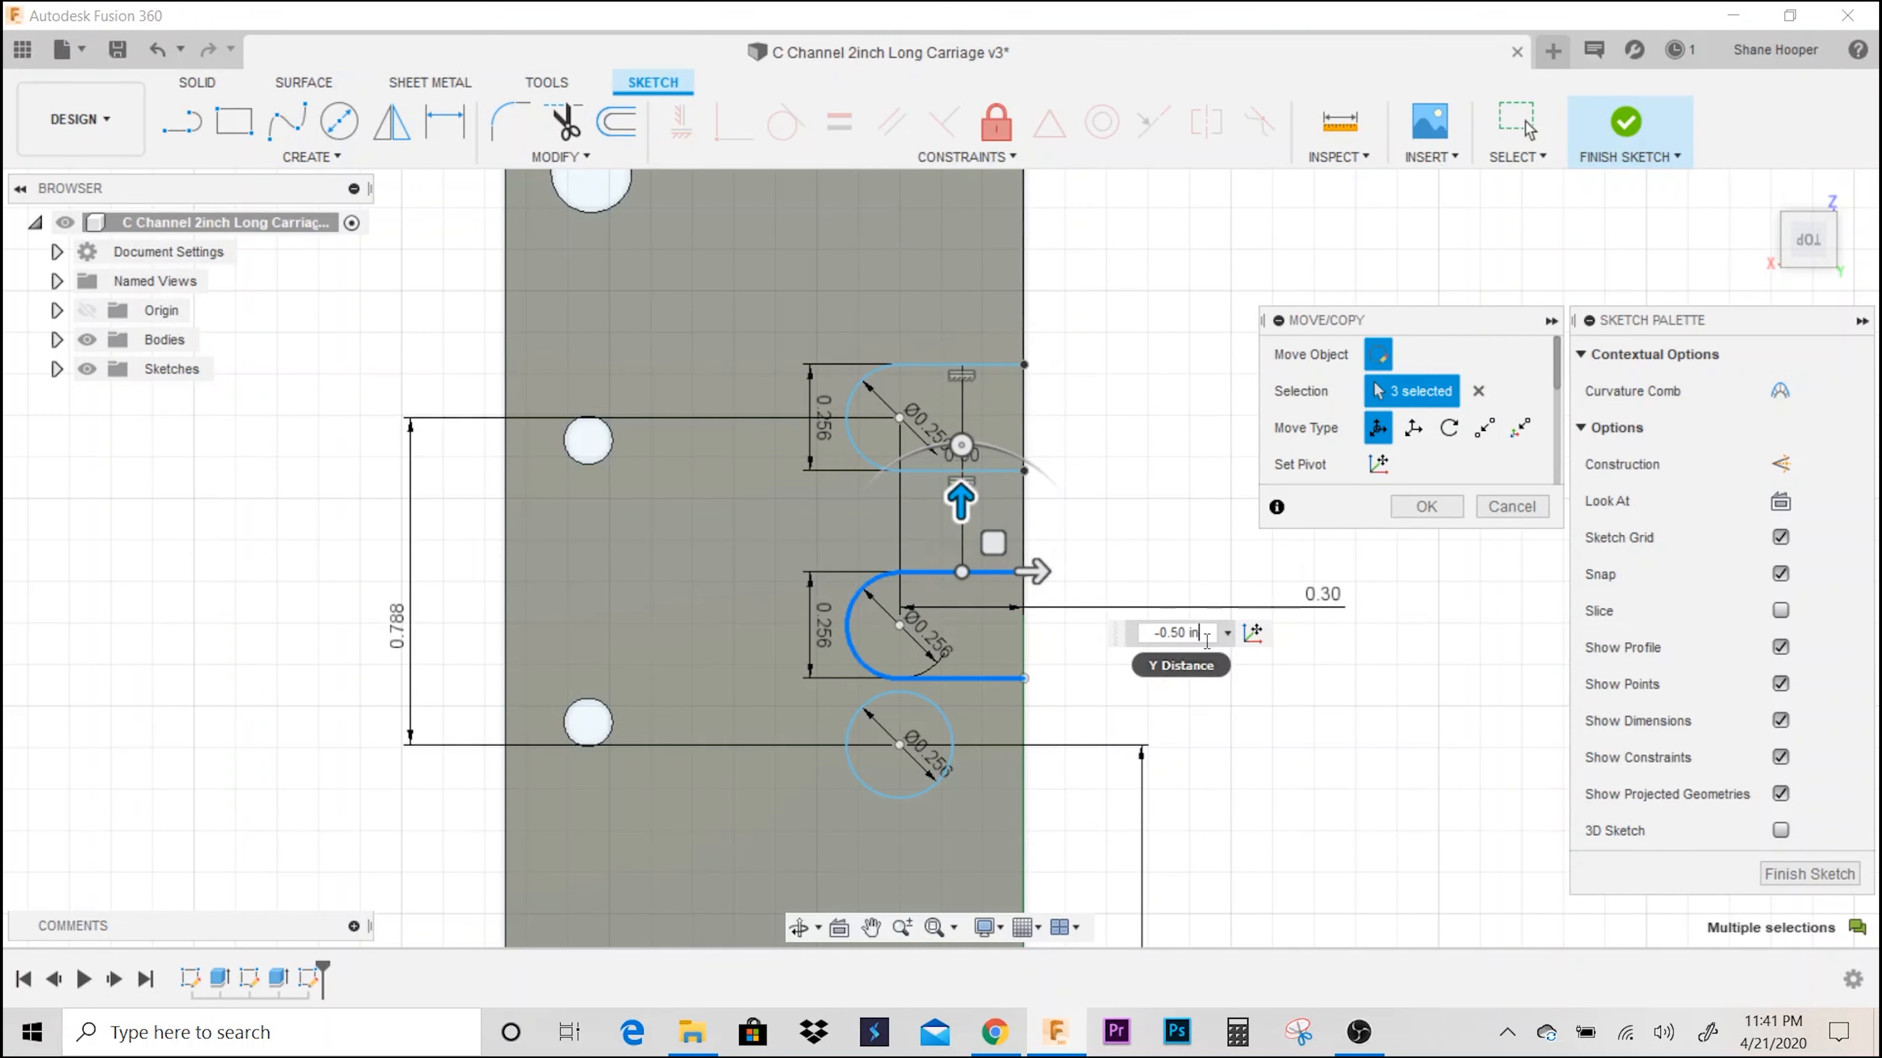
{"action": "left_click", "coordinate": [1133, 635]}
{"action": "key", "text": "BackSpace"}
{"action": "type", "text": "-.788"}
{"action": "key", "text": "Return"}
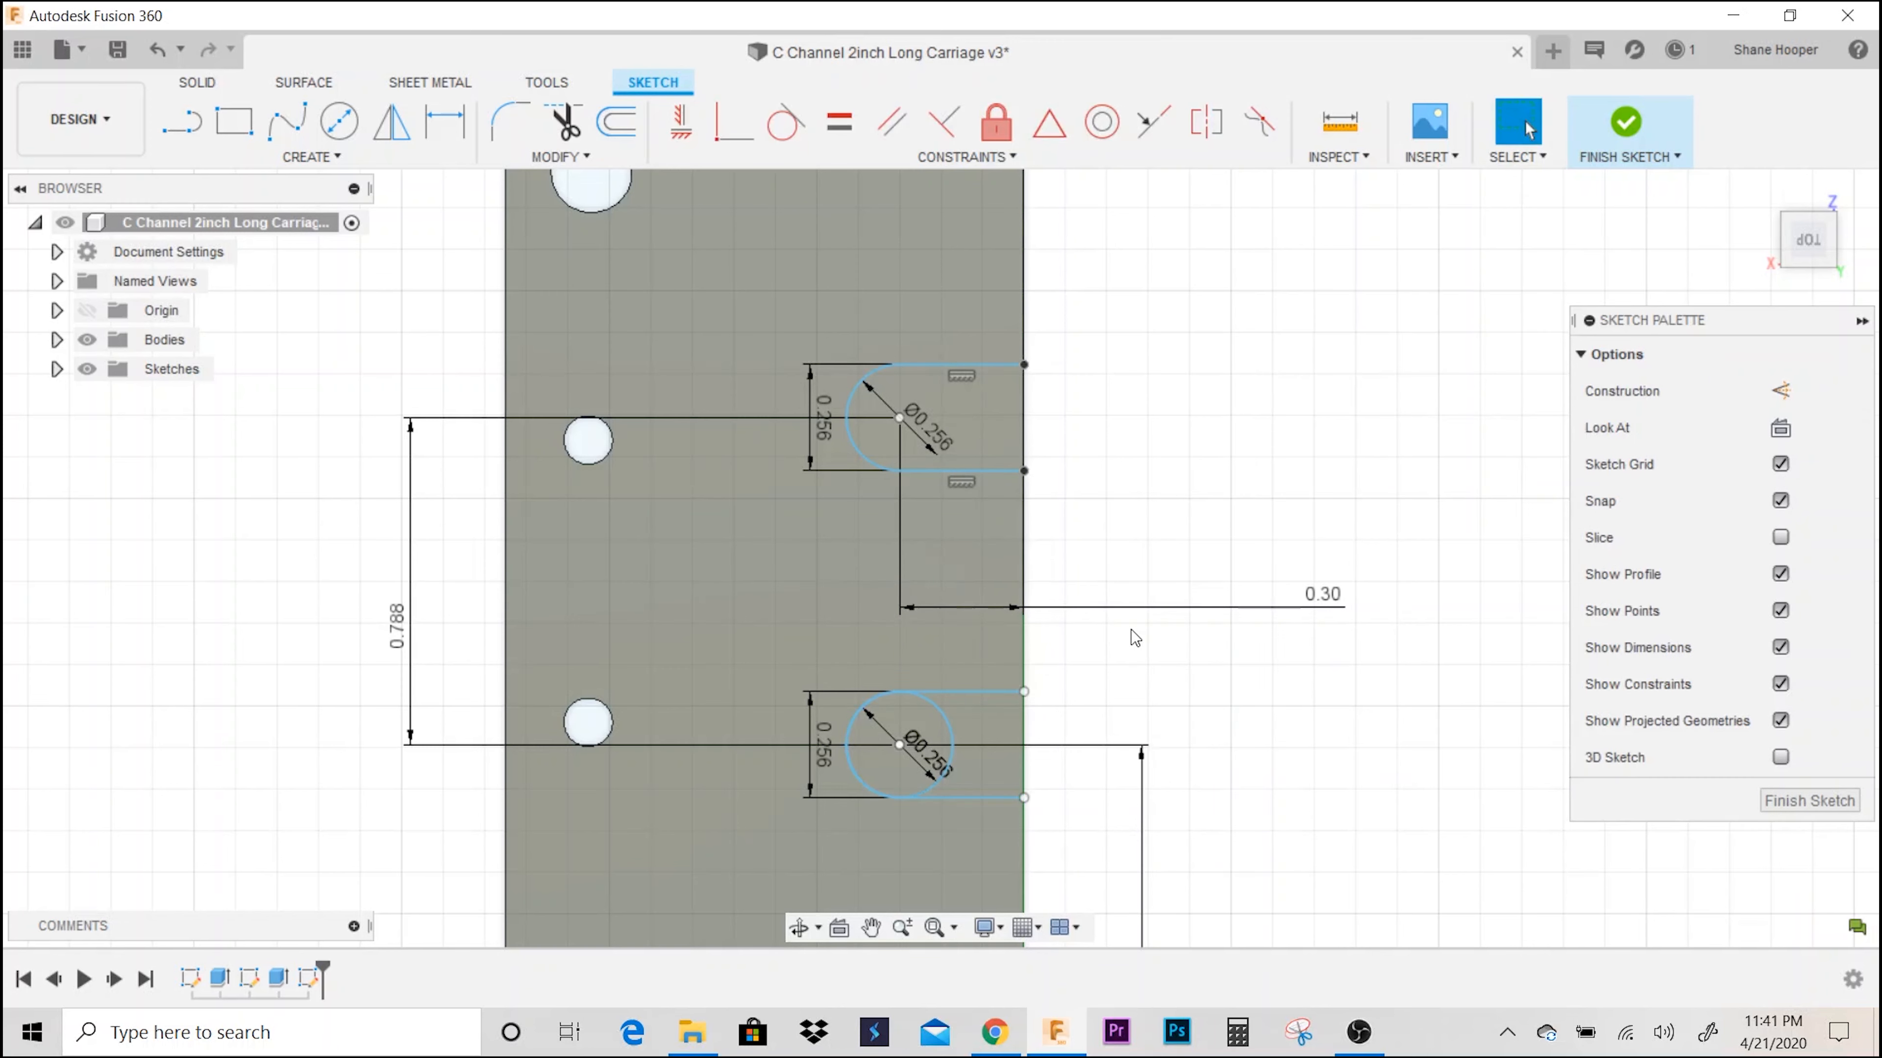
- Trim the second circle's inner arc to leave a second open-ended slot outline
{"action": "scroll", "coordinate": [1476, 522], "scroll_direction": "up", "scroll_amount": 2}
{"action": "scroll", "coordinate": [1346, 606], "scroll_direction": "down", "scroll_amount": 2}
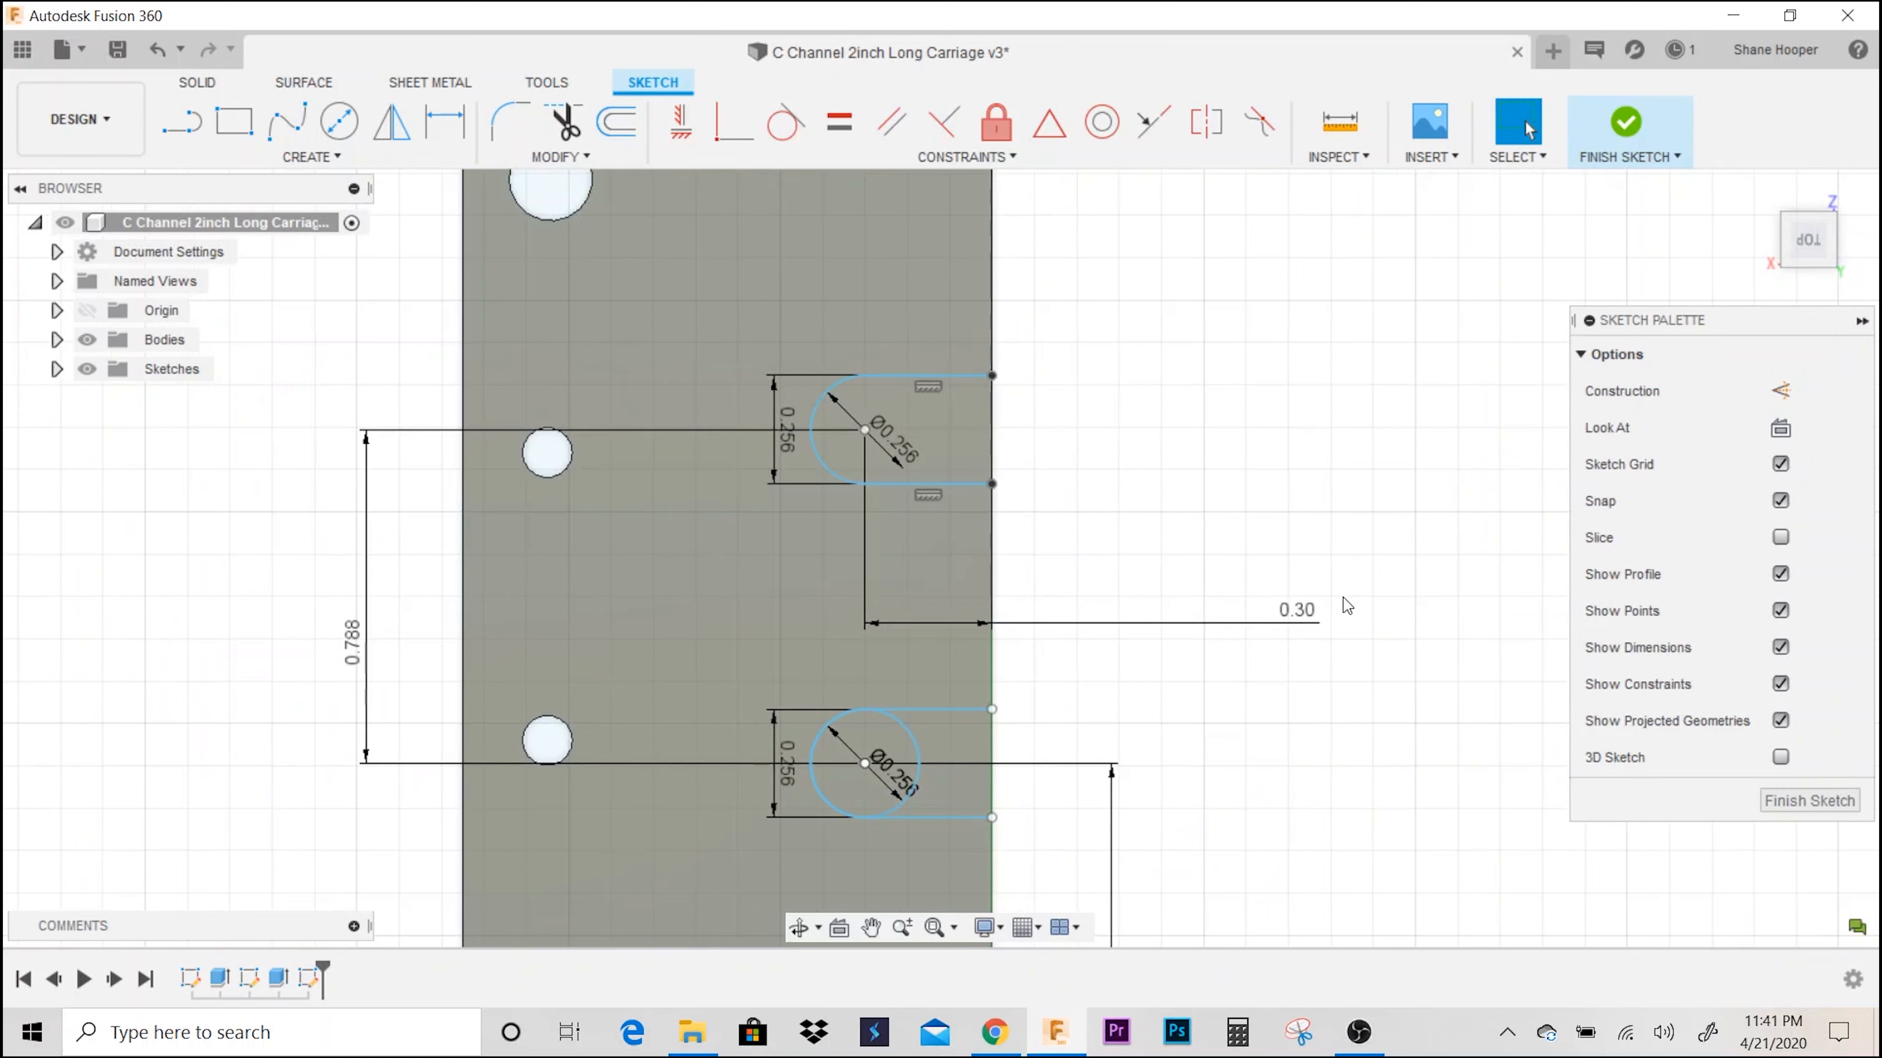
{"action": "key", "text": "t"}
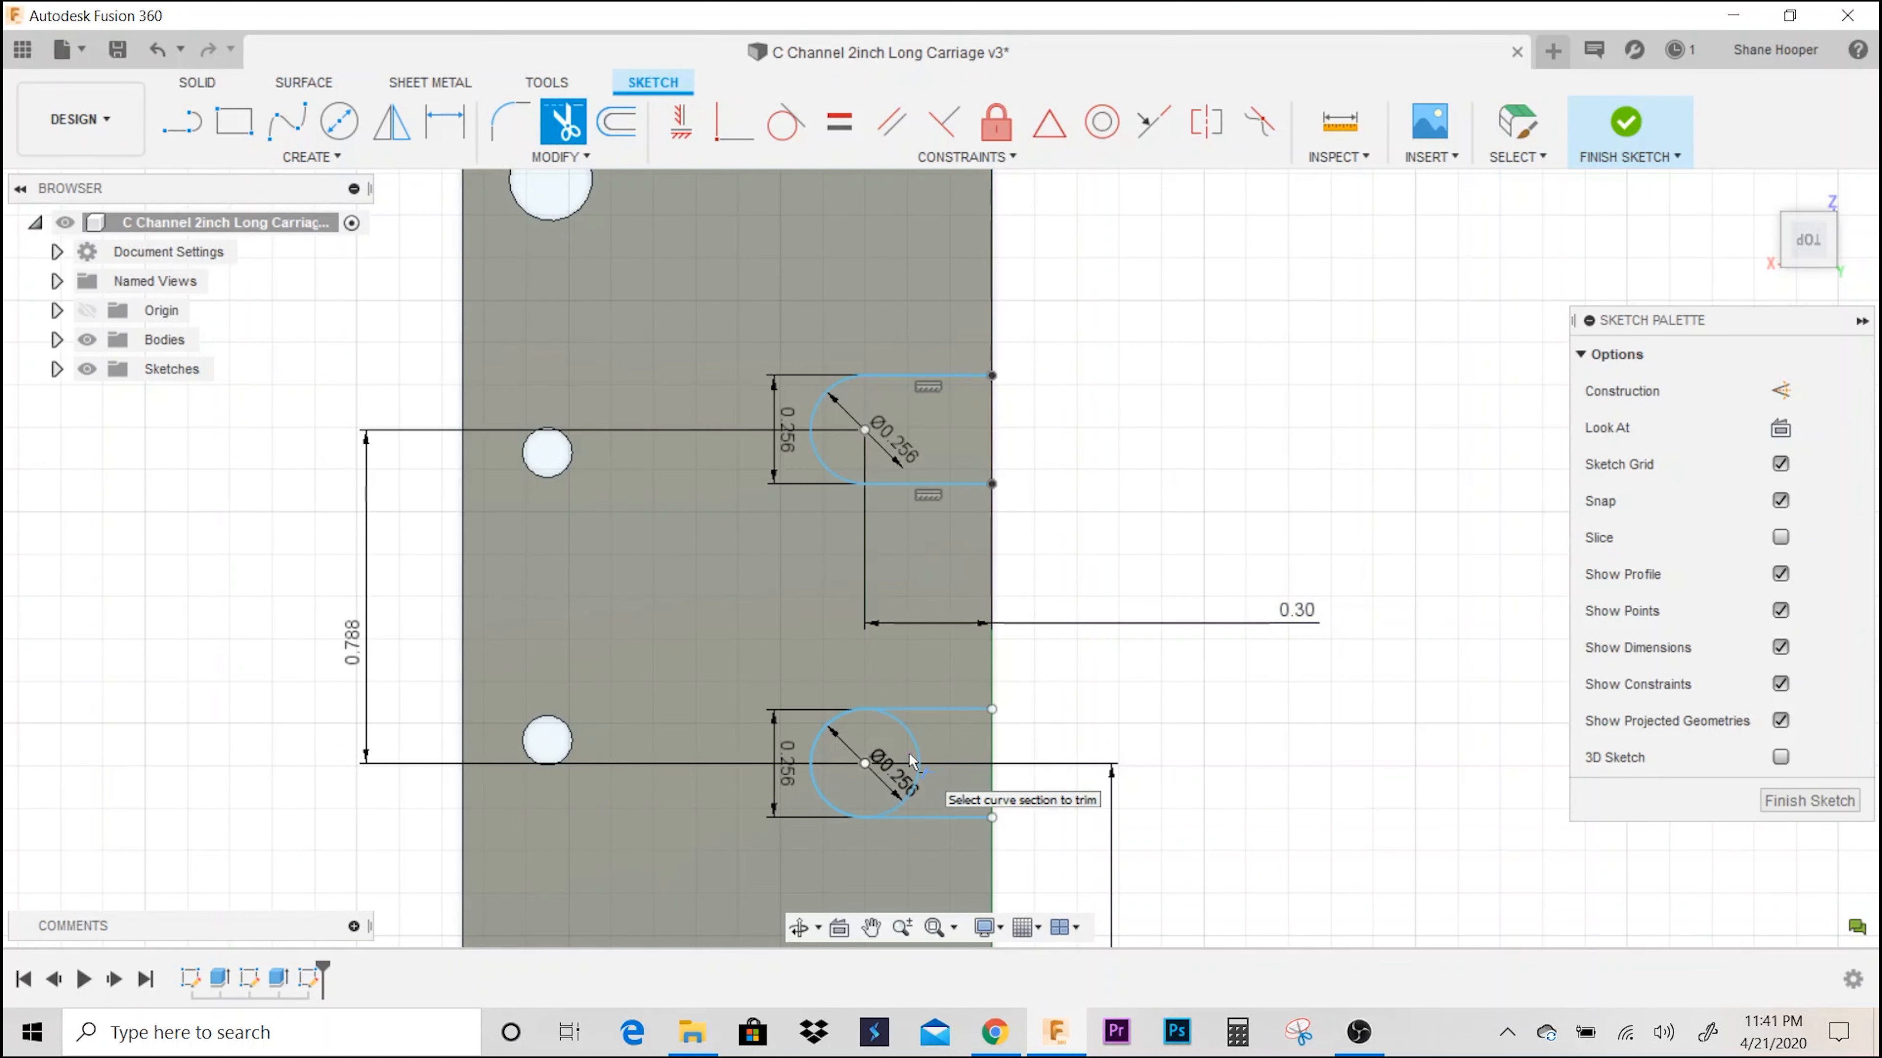
{"action": "left_click", "coordinate": [921, 750]}
{"action": "scroll", "coordinate": [1038, 750], "scroll_direction": "down", "scroll_amount": 3}
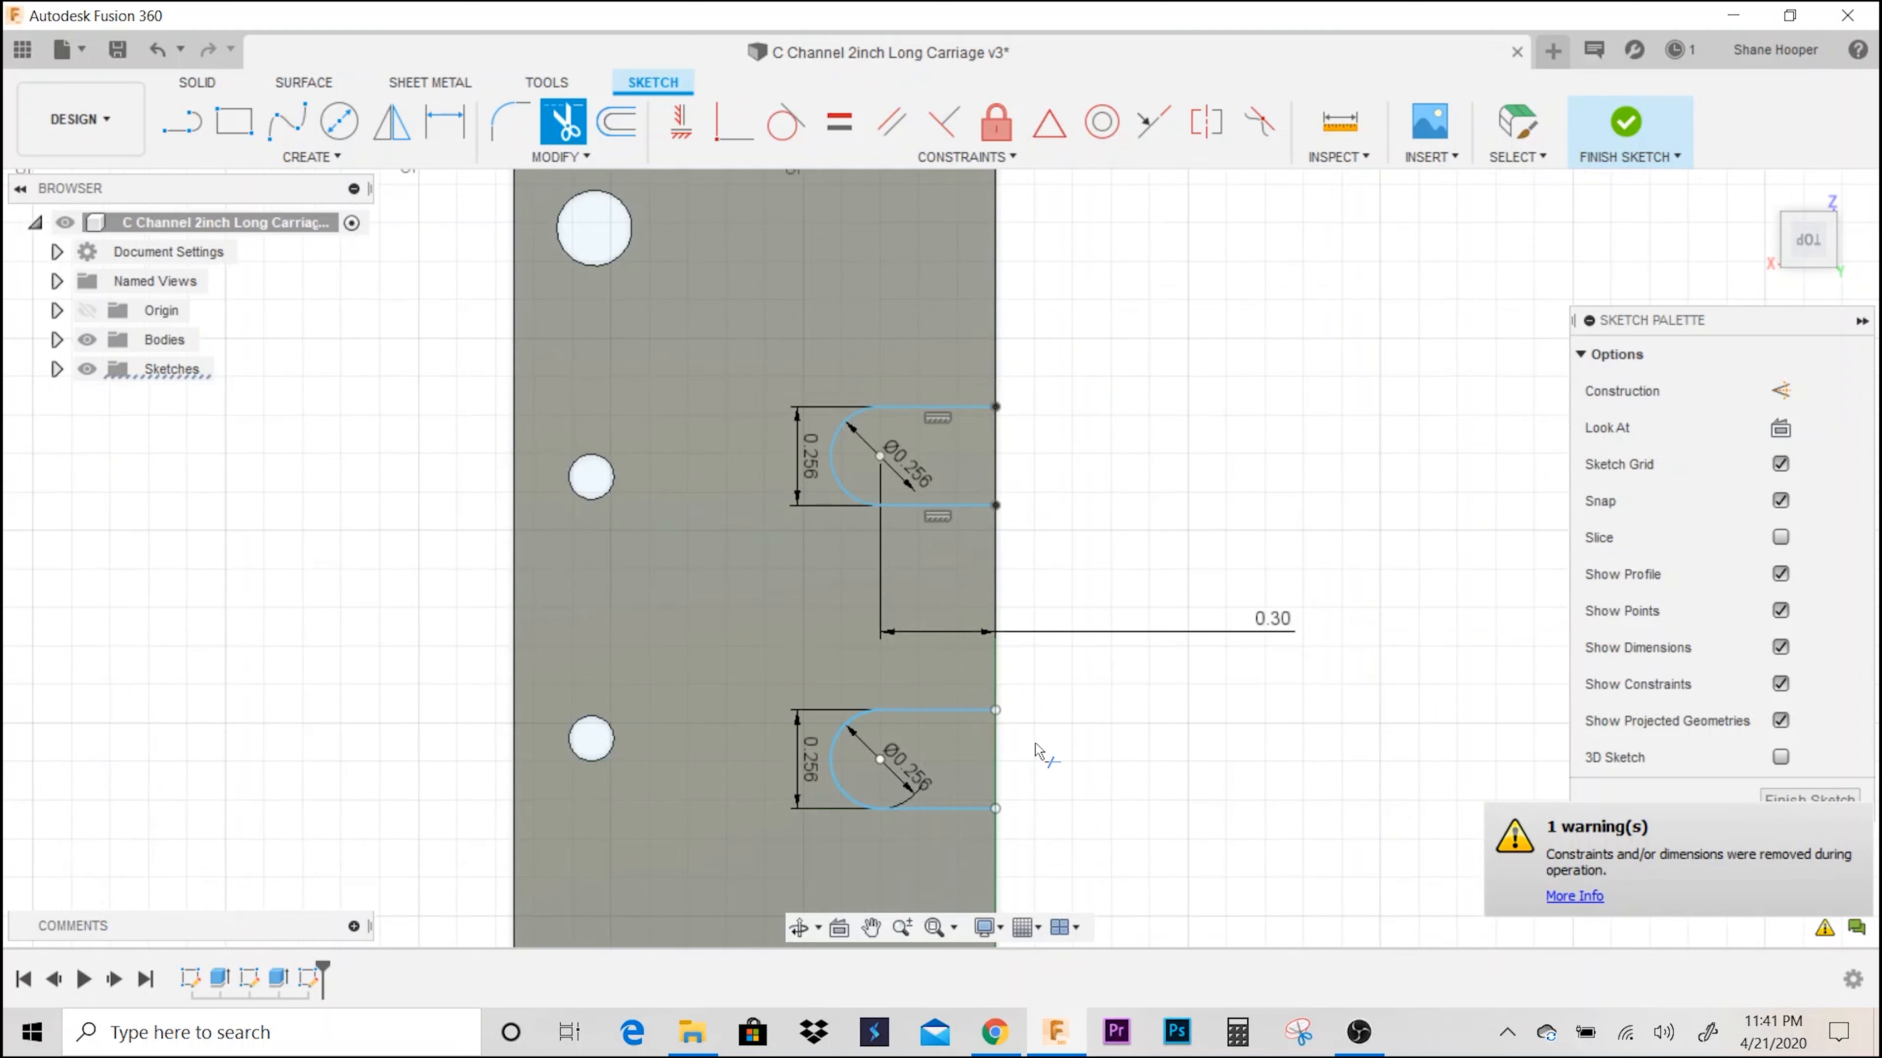
{"action": "key", "text": "Escape"}
- Extrude both slot profiles -0.125 in as a cut through the channel's upper flange and inspect the part from several sides
{"action": "middle_click_drag", "start_coordinate": [1080, 727], "coordinate": [1075, 696]}
{"action": "scroll", "coordinate": [1035, 650], "scroll_direction": "down", "scroll_amount": 1}
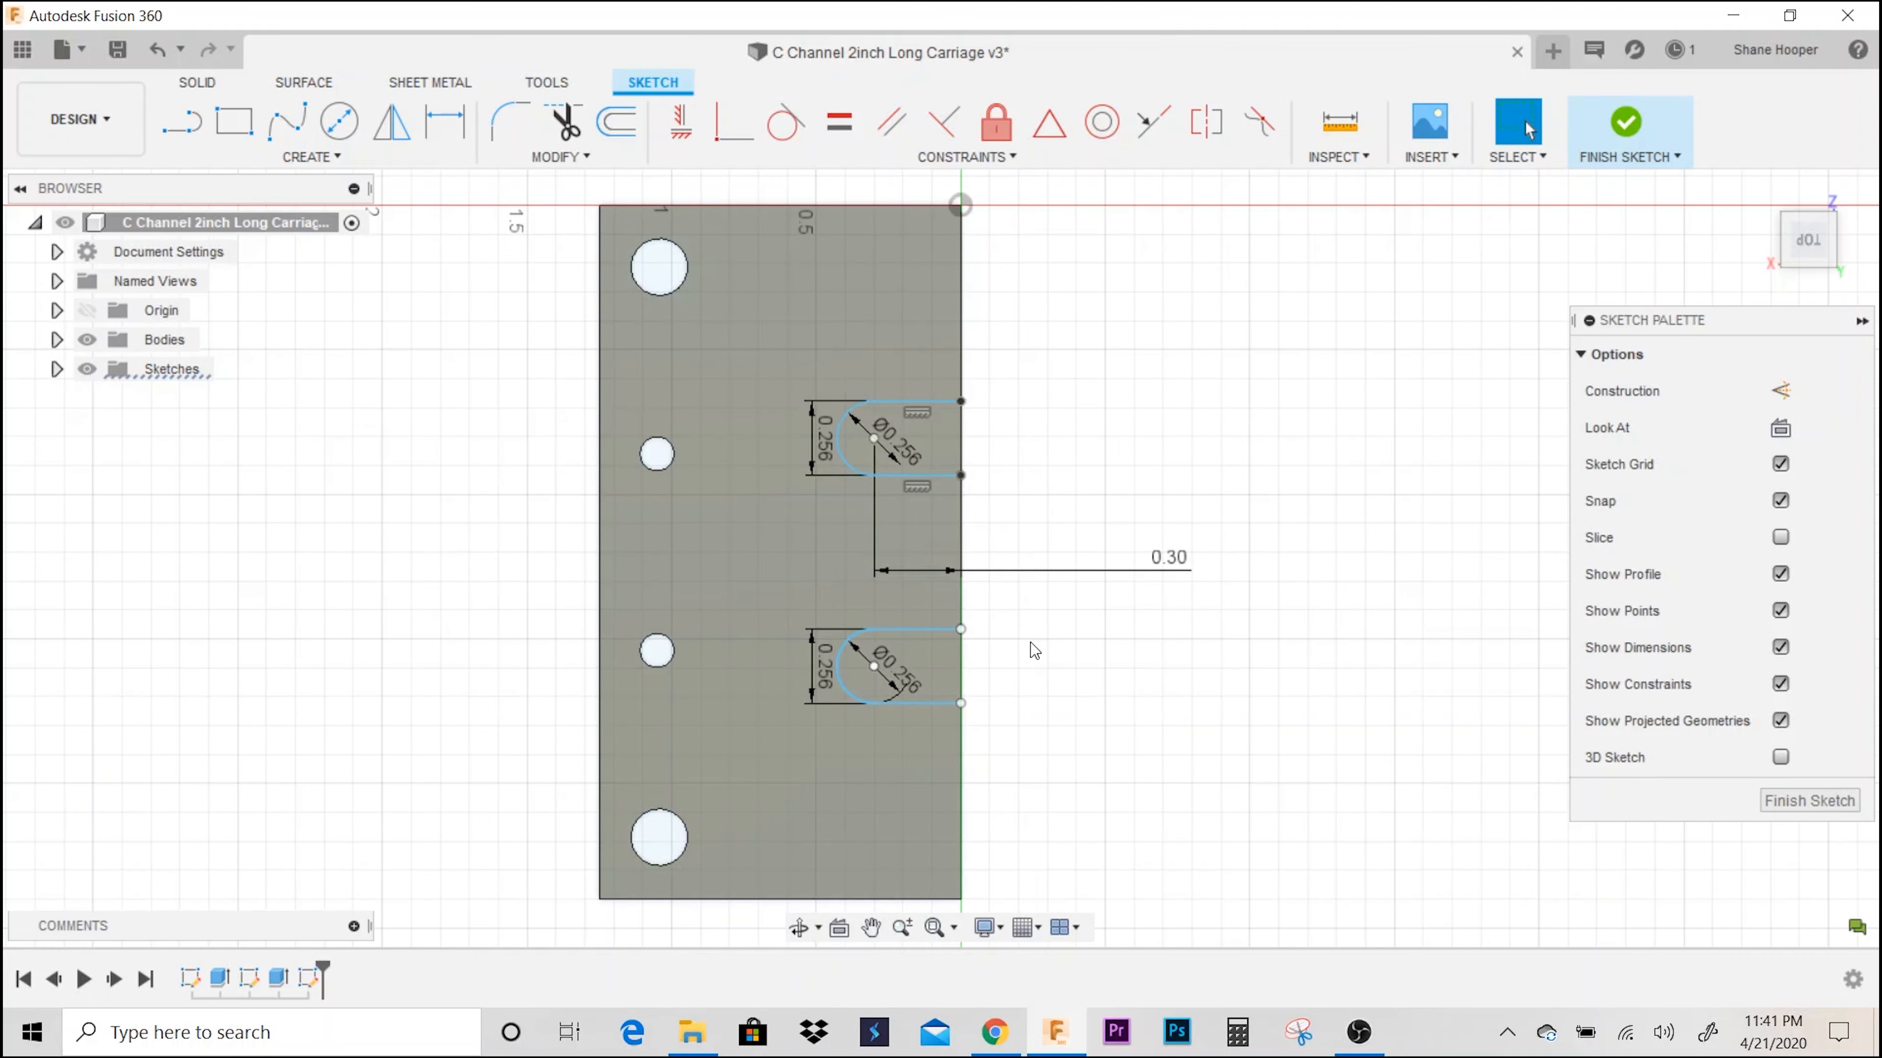
{"action": "key", "text": "e"}
{"action": "left_click", "coordinate": [915, 456]}
{"action": "left_click", "coordinate": [919, 648]}
{"action": "middle_click_drag", "start_coordinate": [1122, 660], "coordinate": [1012, 539], "text": "shift"}
{"action": "left_click_drag", "start_coordinate": [814, 445], "coordinate": [813, 467]}
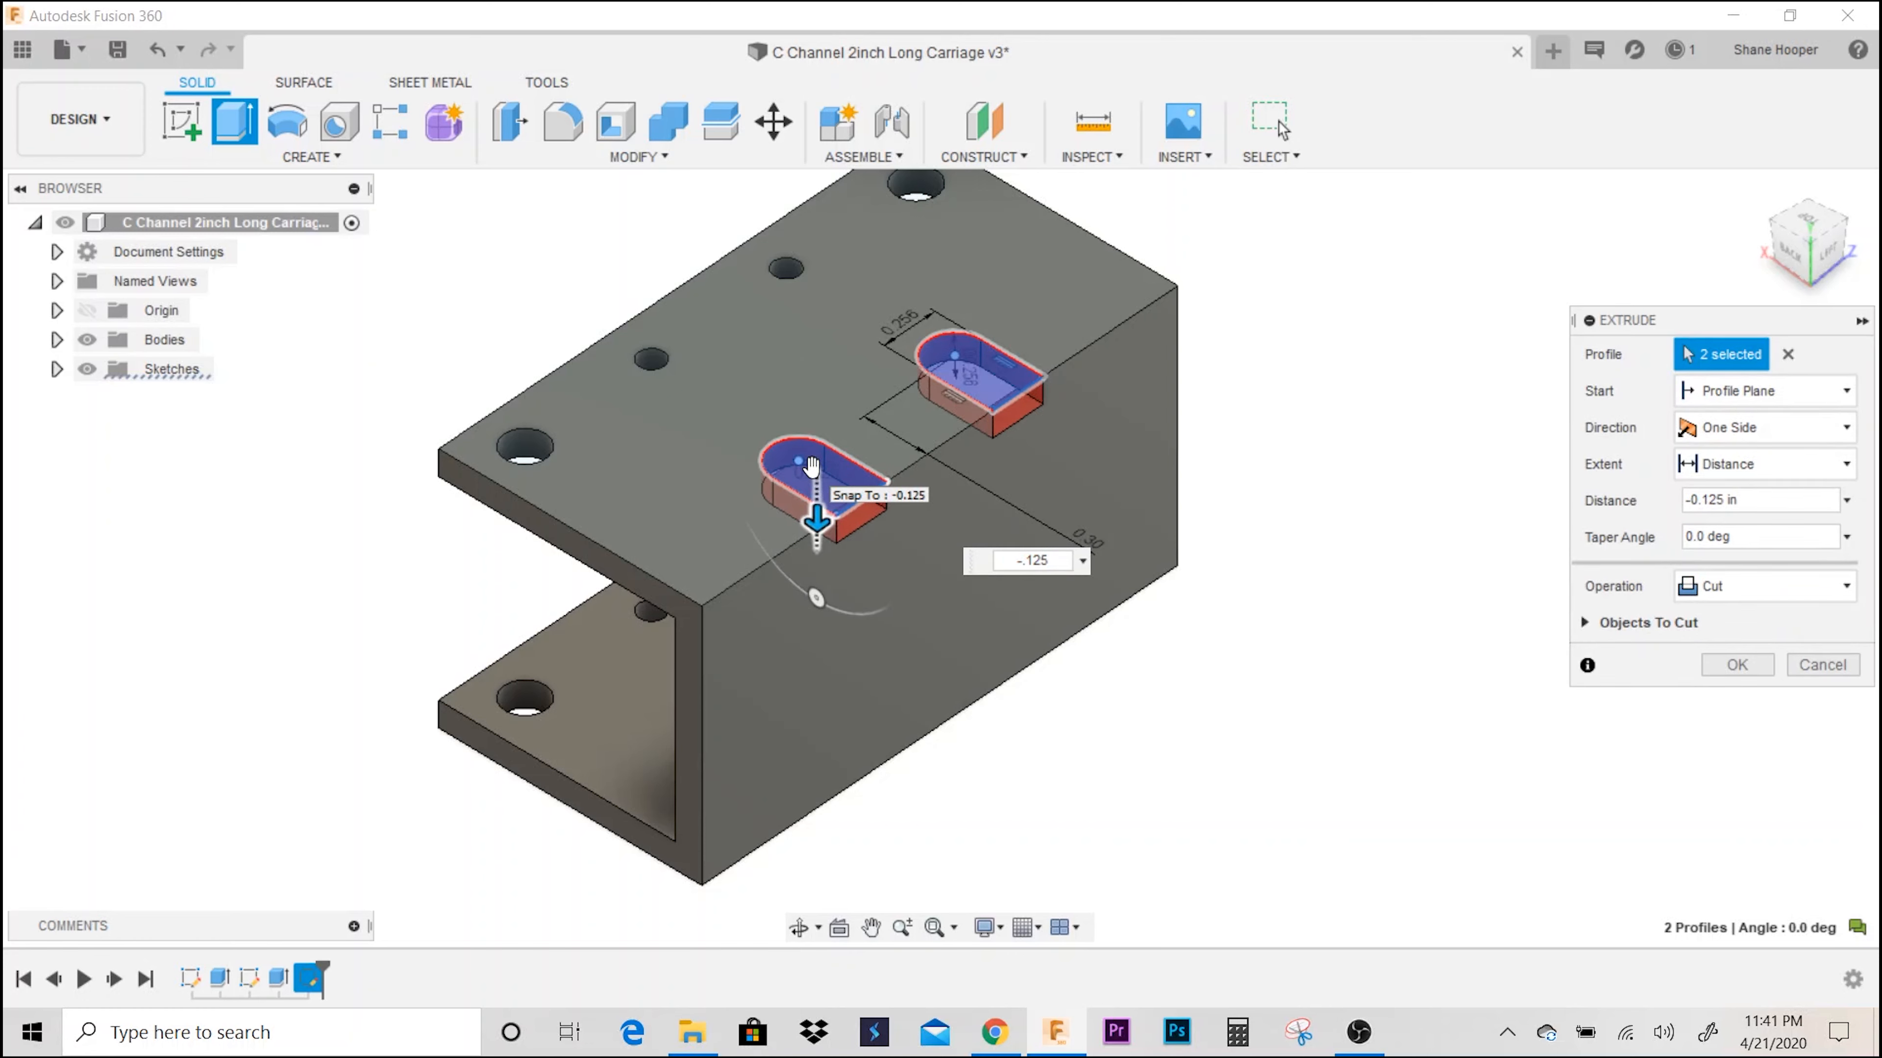
{"action": "key", "text": "Return"}
{"action": "scroll", "coordinate": [1309, 315], "scroll_direction": "down", "scroll_amount": 3}
{"action": "mouse_move", "coordinate": [940, 558]}
{"action": "middle_mouse_down", "text": "shift"}
{"action": "mouse_move", "coordinate": [1037, 482]}
{"action": "mouse_move", "coordinate": [1089, 481]}
{"action": "mouse_move", "coordinate": [1007, 571]}
{"action": "mouse_move", "coordinate": [960, 504]}
{"action": "mouse_move", "coordinate": [930, 563]}
{"action": "middle_mouse_up", "text": "shift"}
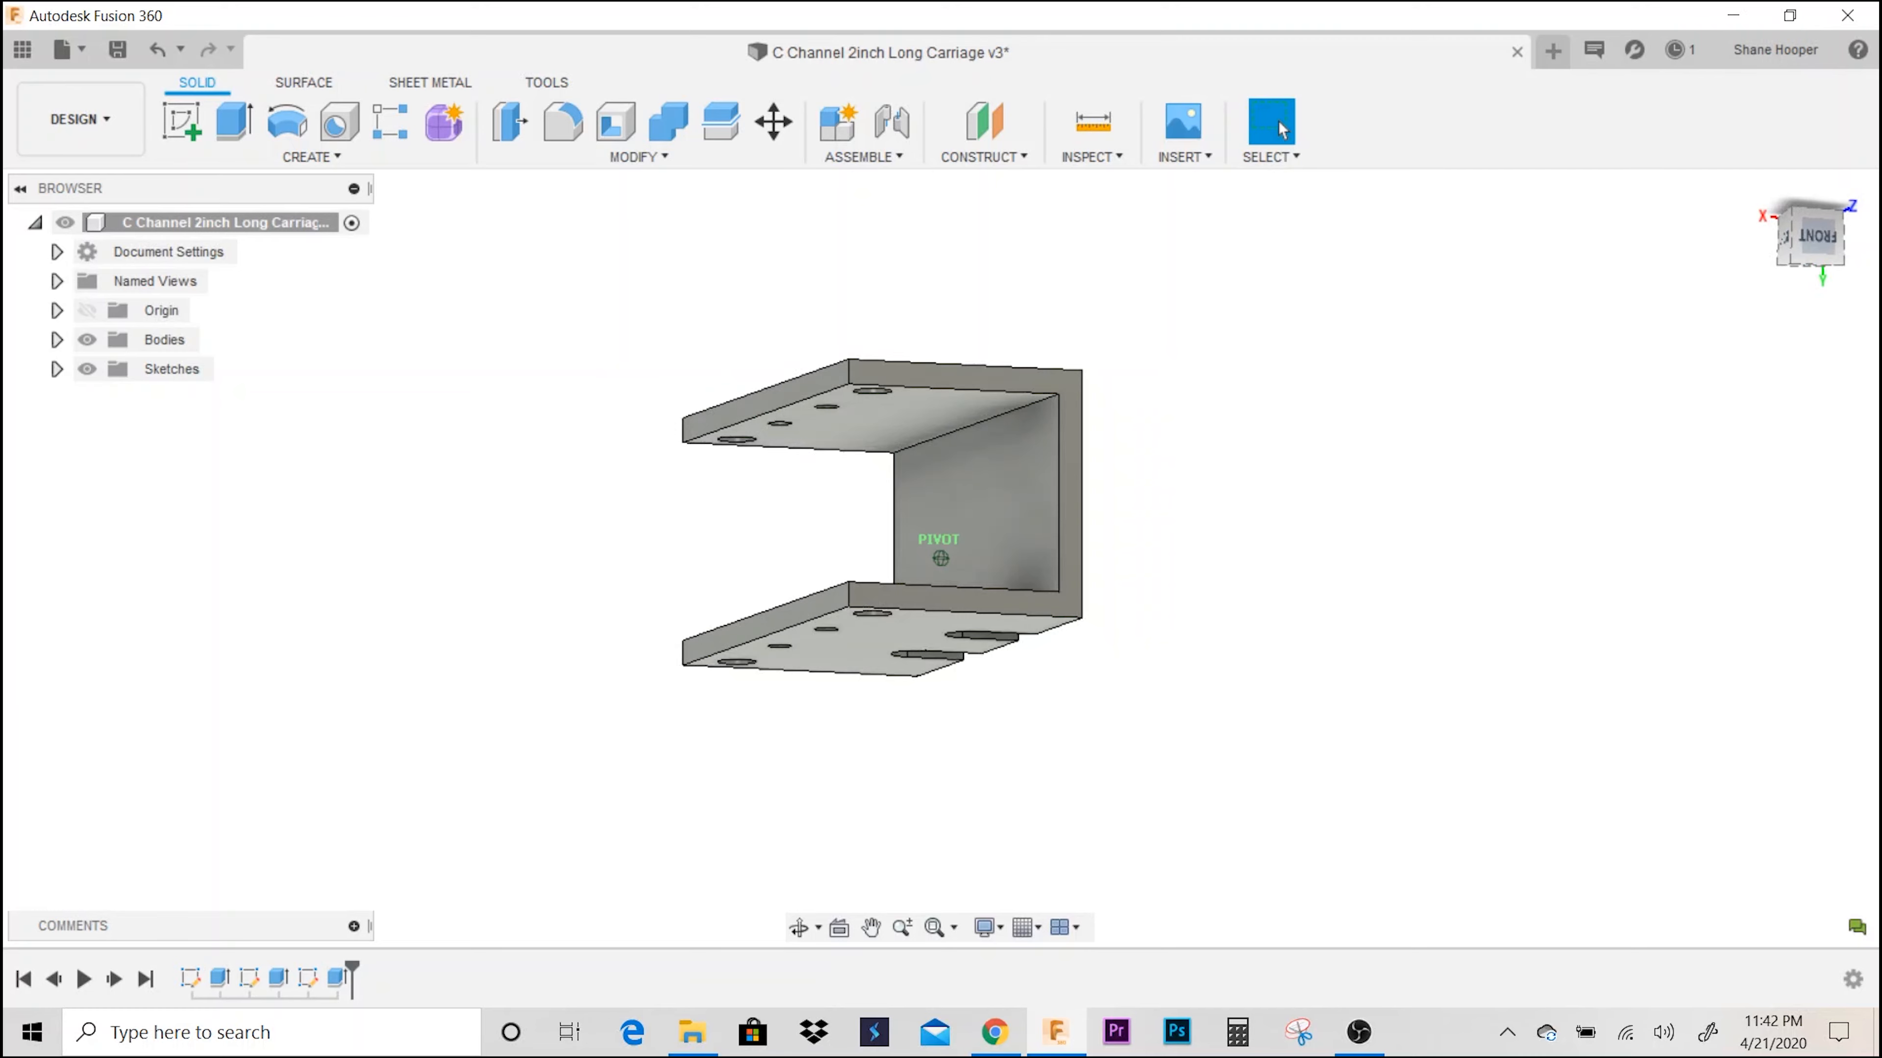
{"action": "middle_click_drag", "start_coordinate": [929, 563], "coordinate": [941, 556], "text": "shift"}
{"action": "left_click_drag", "start_coordinate": [1807, 241], "coordinate": [1802, 230]}
- Start a sketch on the slotted flange face, and undo both that sketch and the slot cut
{"action": "left_click", "coordinate": [181, 121]}
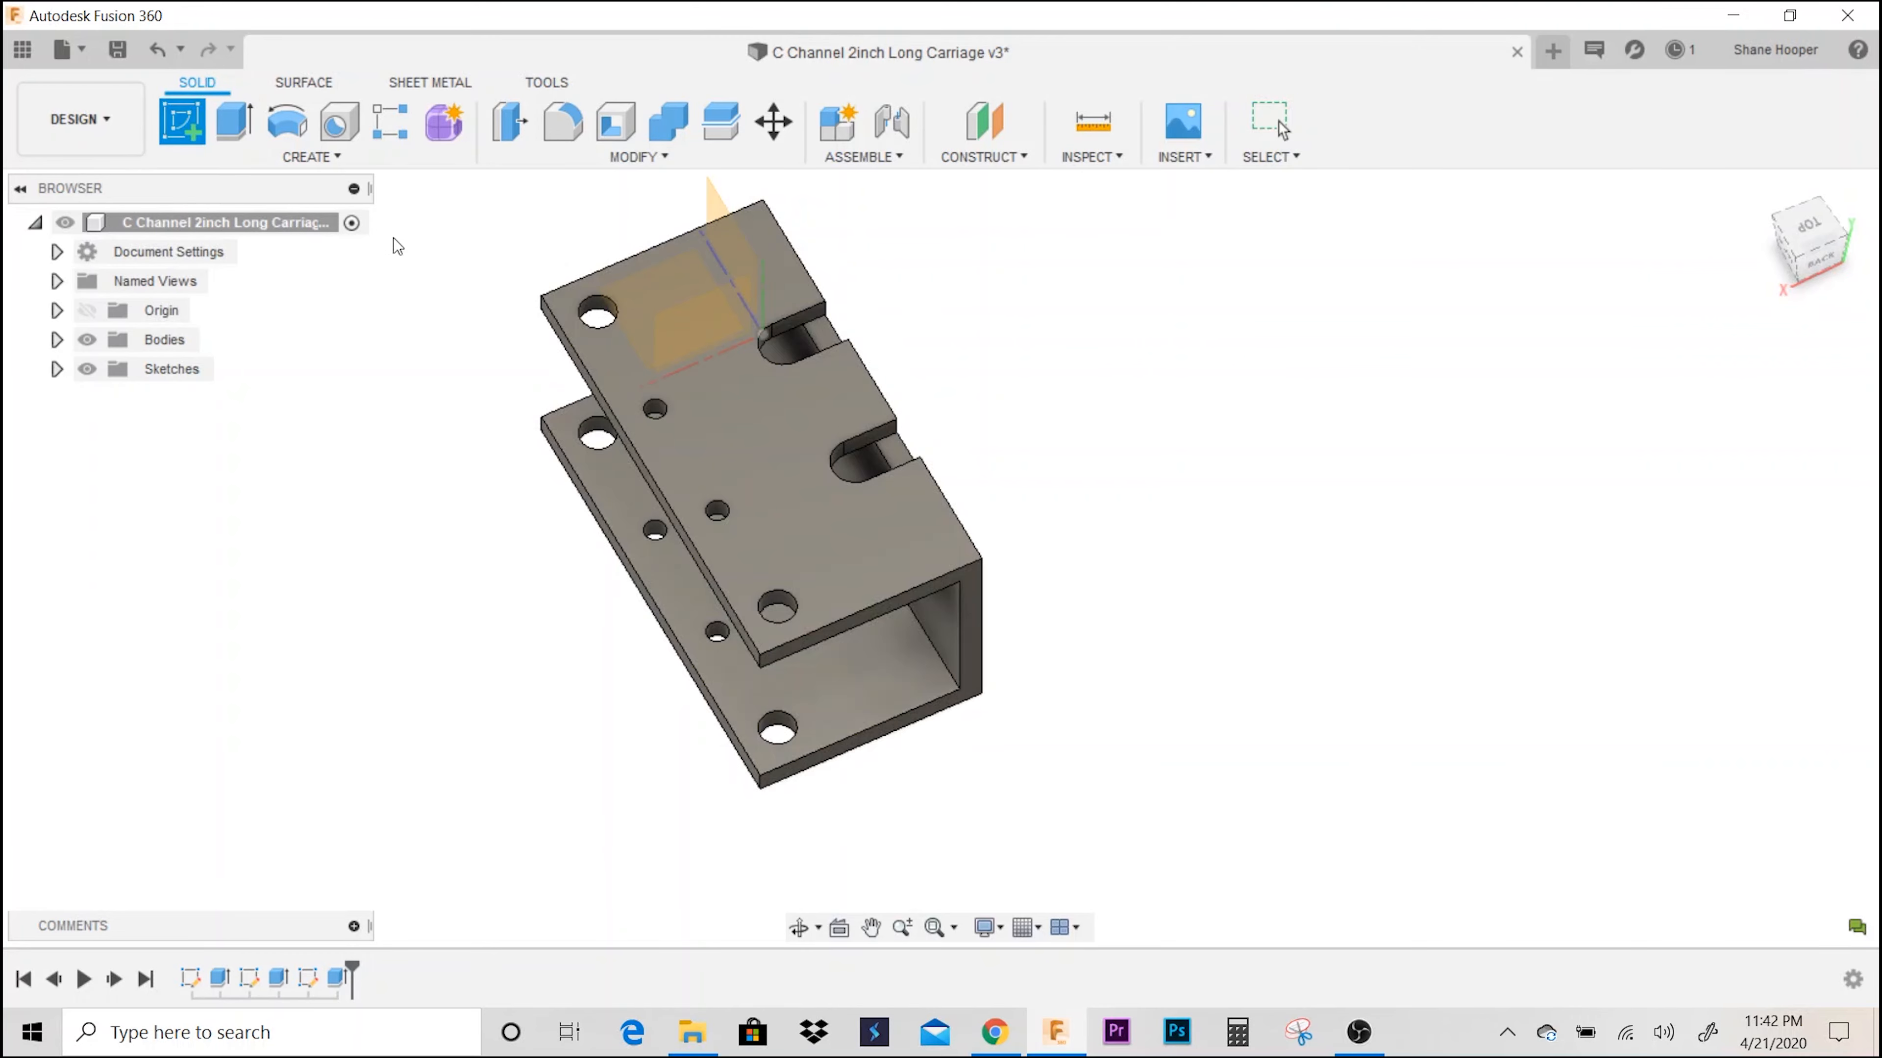
{"action": "left_click", "coordinate": [791, 453]}
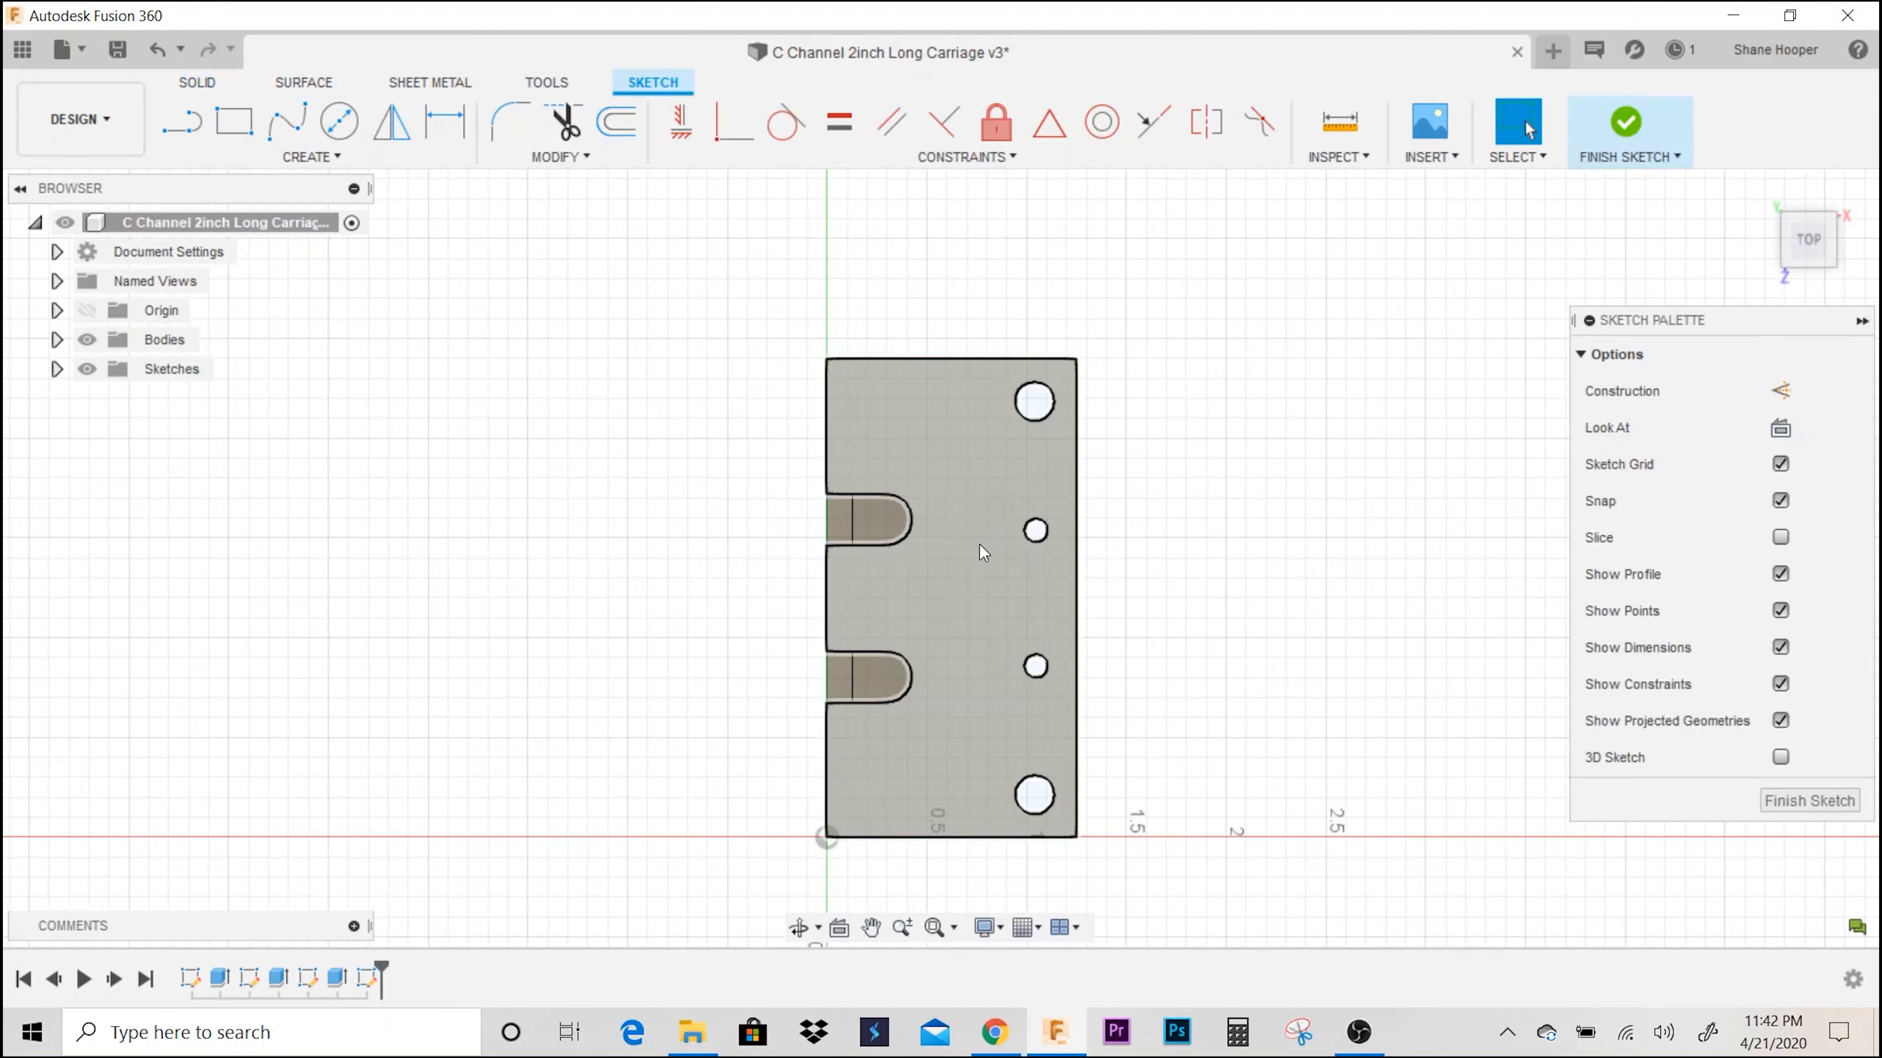
{"action": "scroll", "coordinate": [887, 560], "scroll_direction": "up", "scroll_amount": 5}
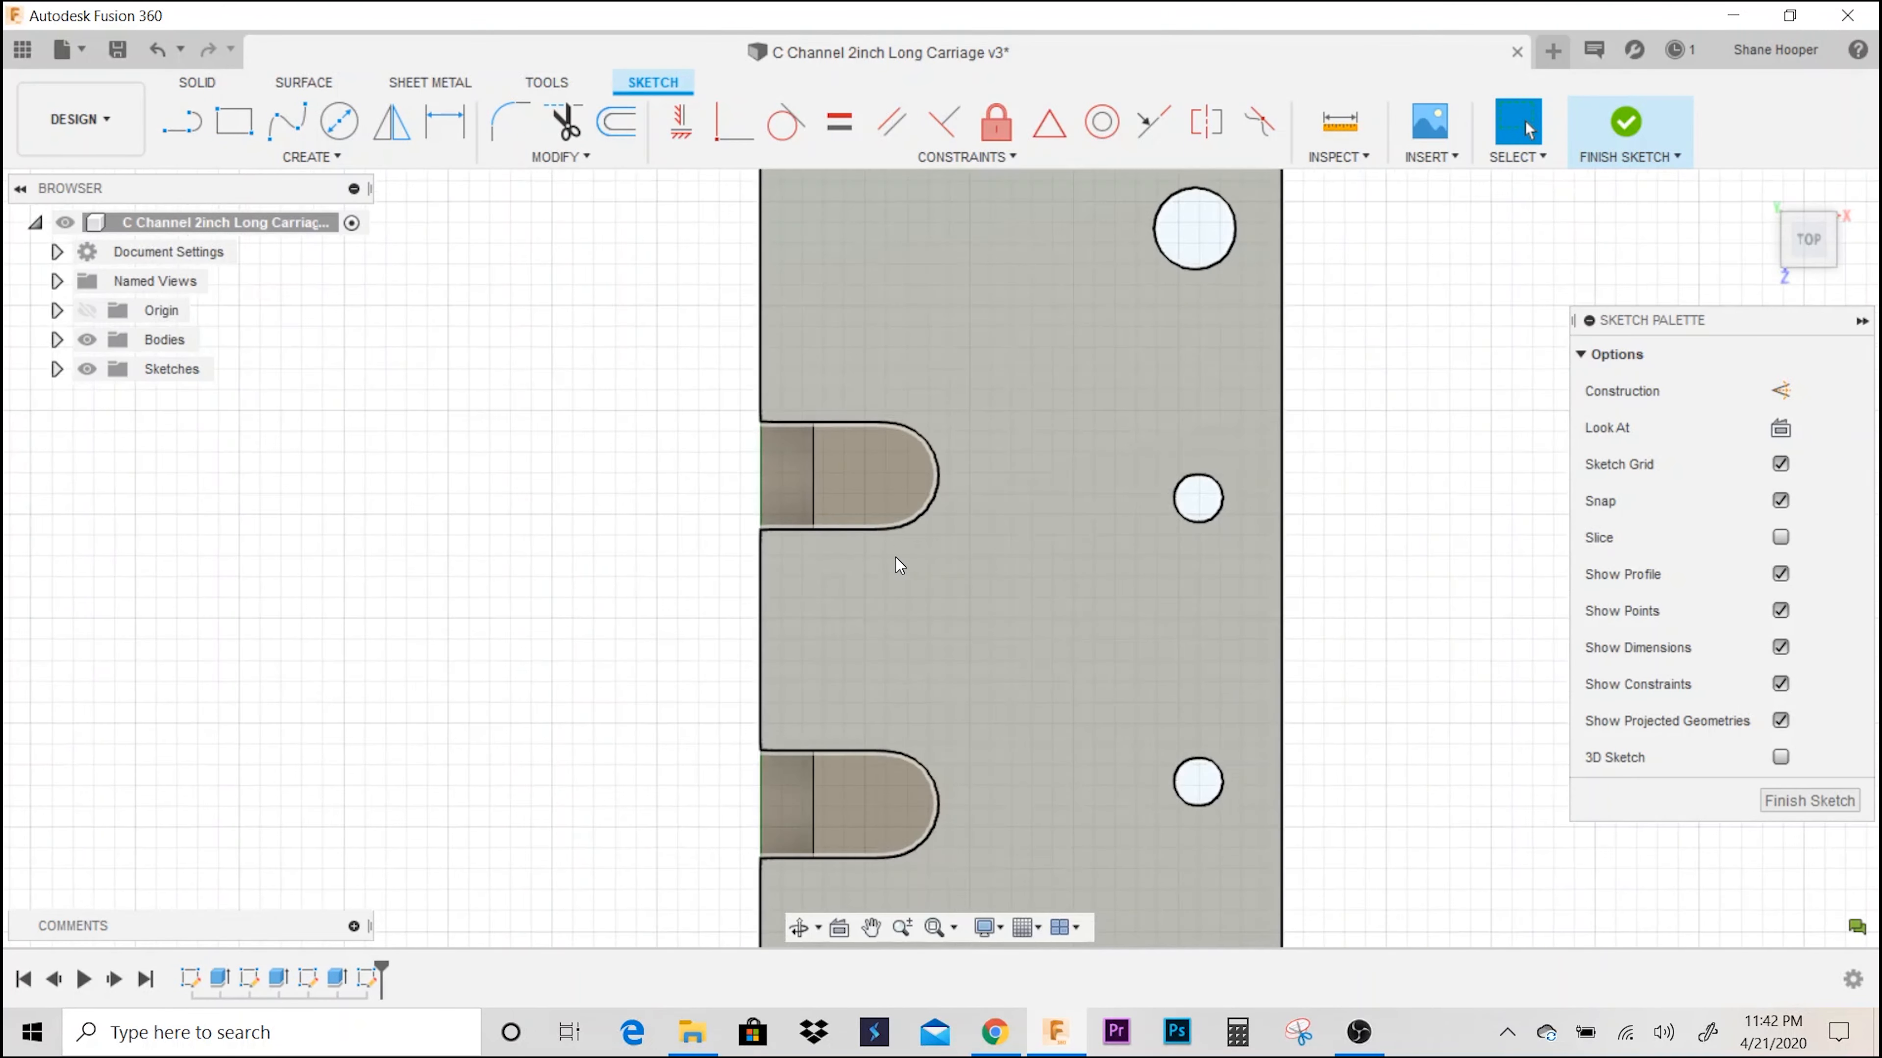
{"action": "middle_click_drag", "start_coordinate": [895, 557], "coordinate": [949, 533]}
{"action": "scroll", "coordinate": [953, 546], "scroll_direction": "down", "scroll_amount": 3}
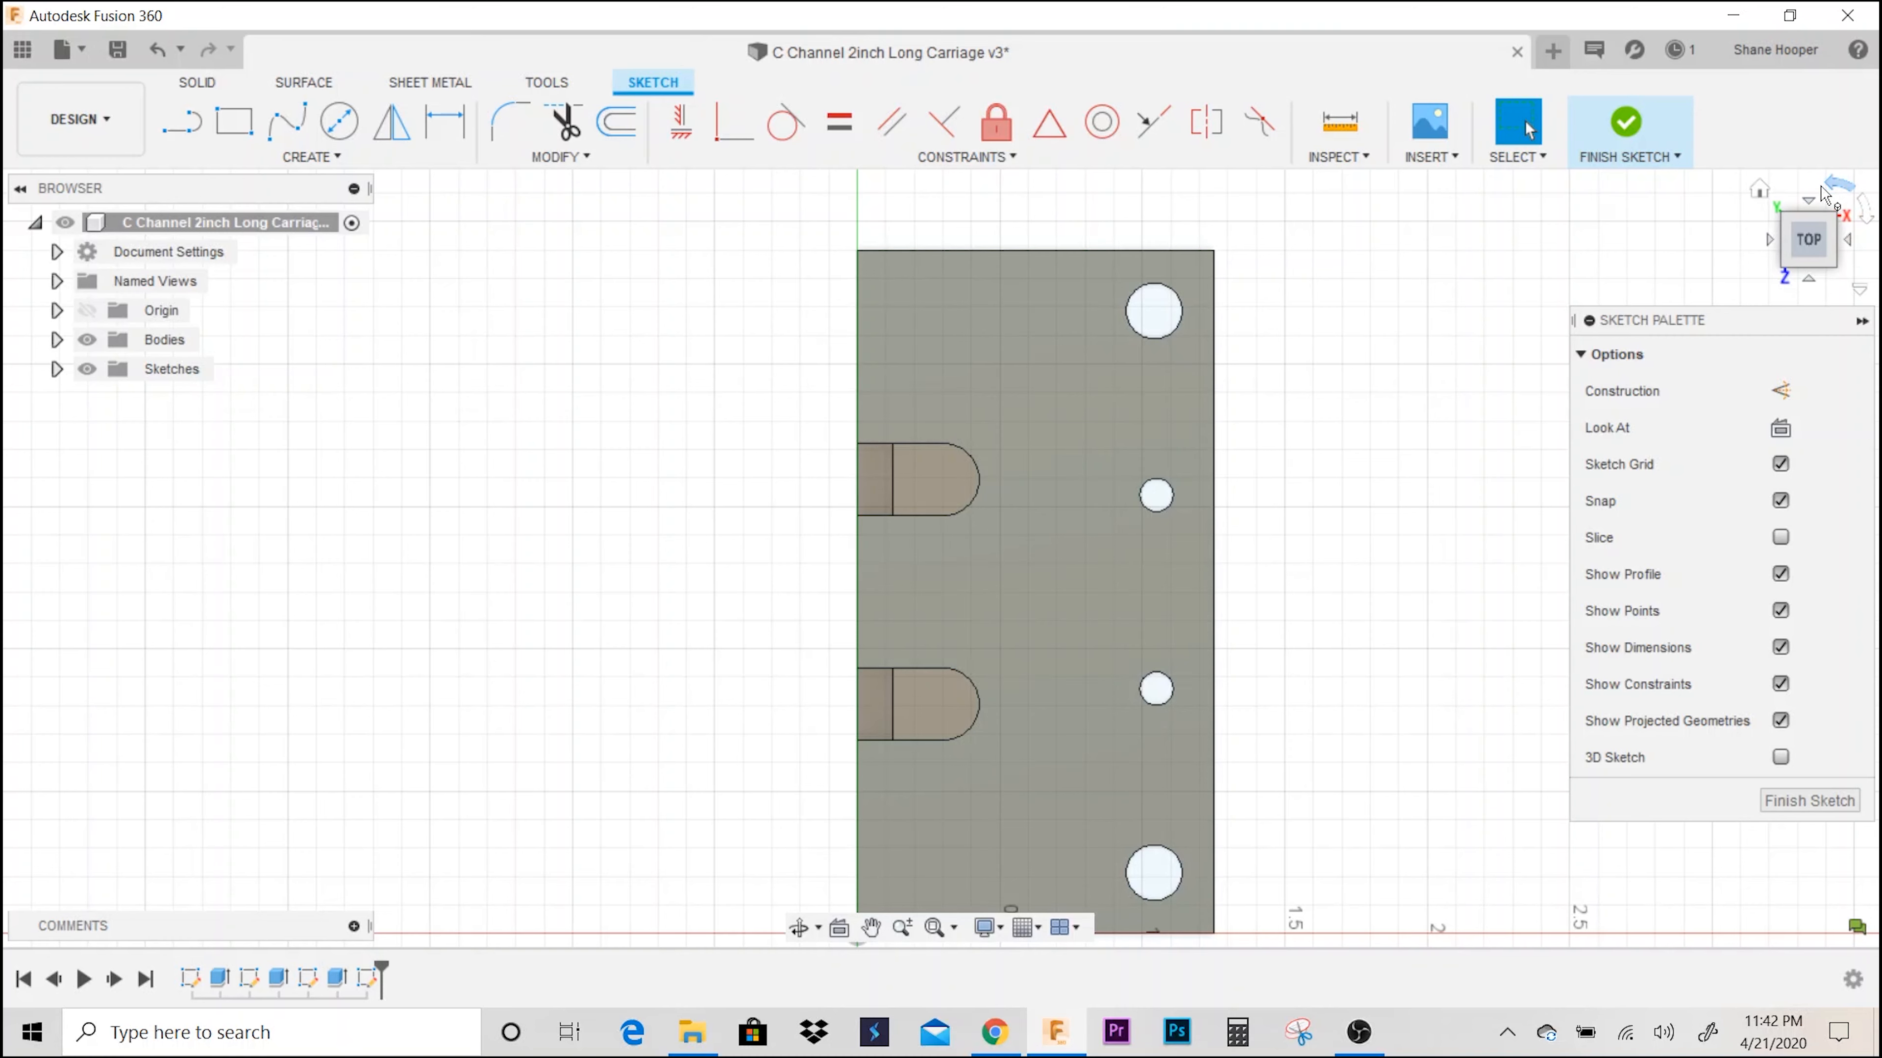
{"action": "left_click", "coordinate": [1828, 189]}
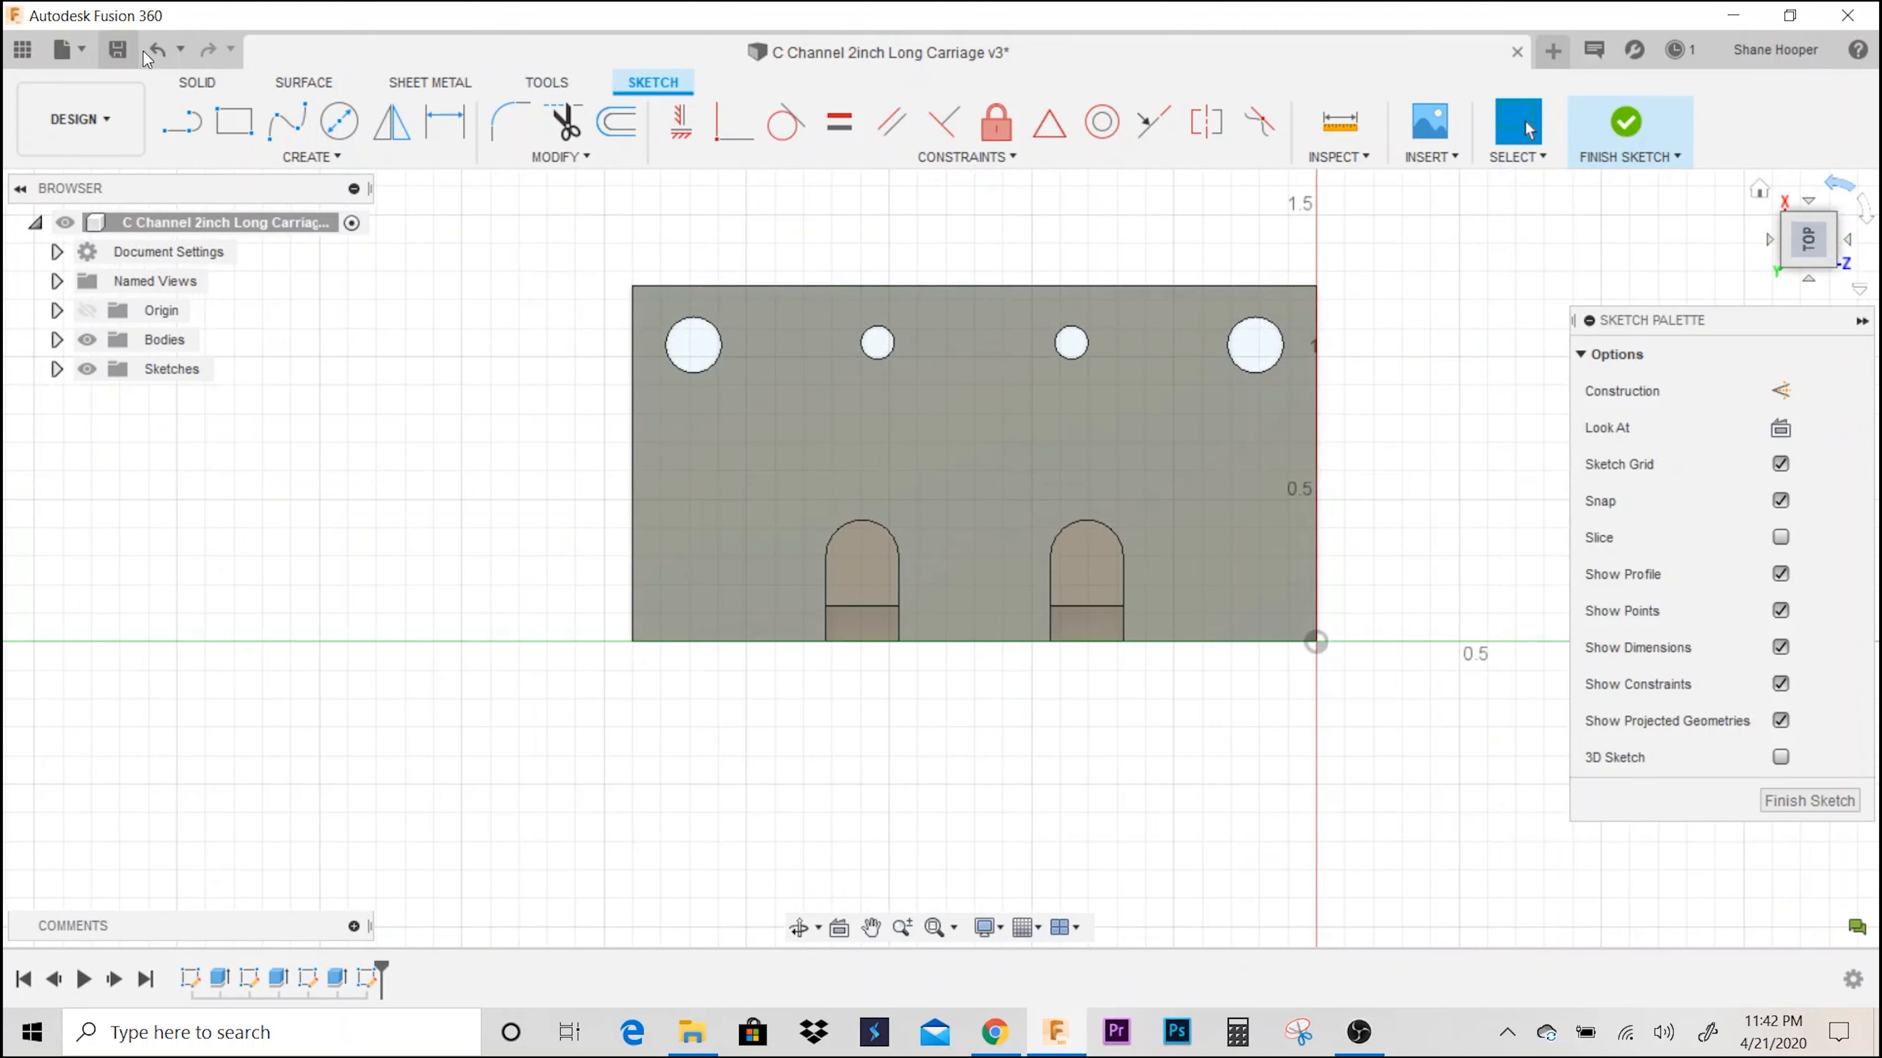
{"action": "left_click", "coordinate": [158, 50]}
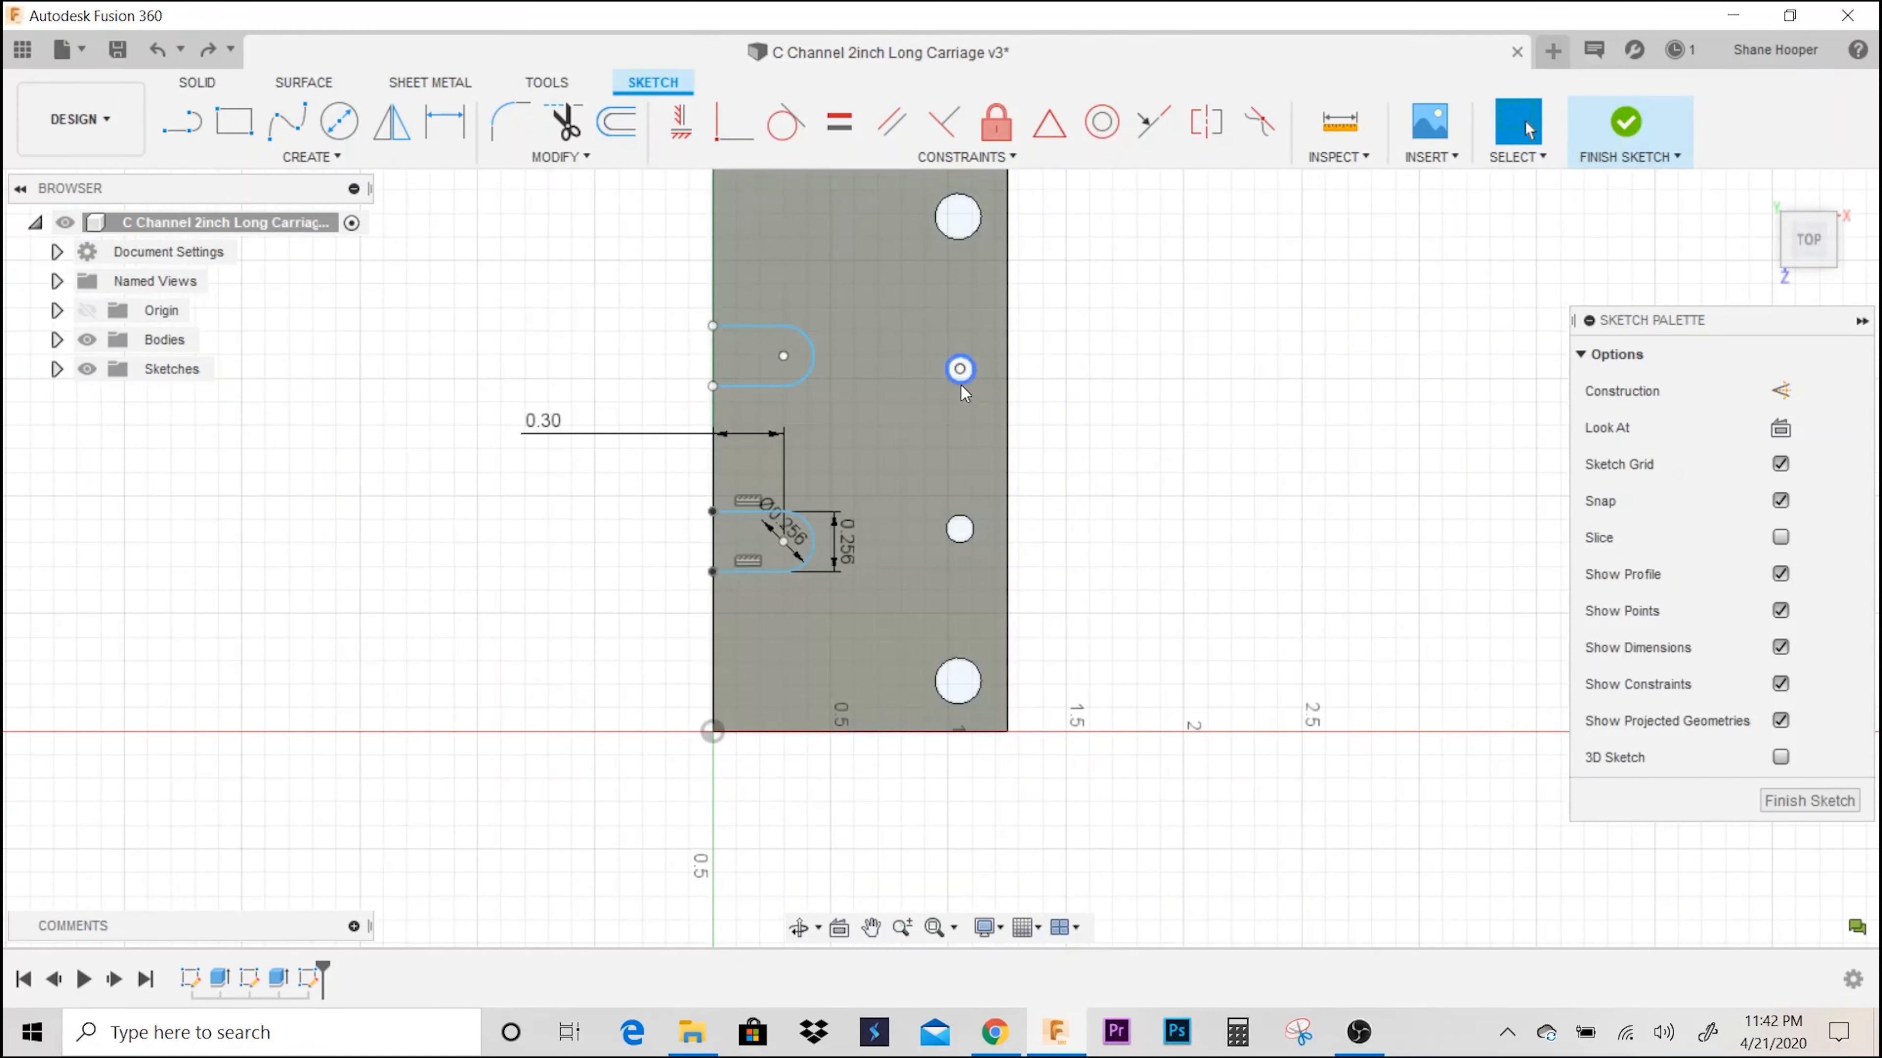
{"action": "key", "text": "e"}
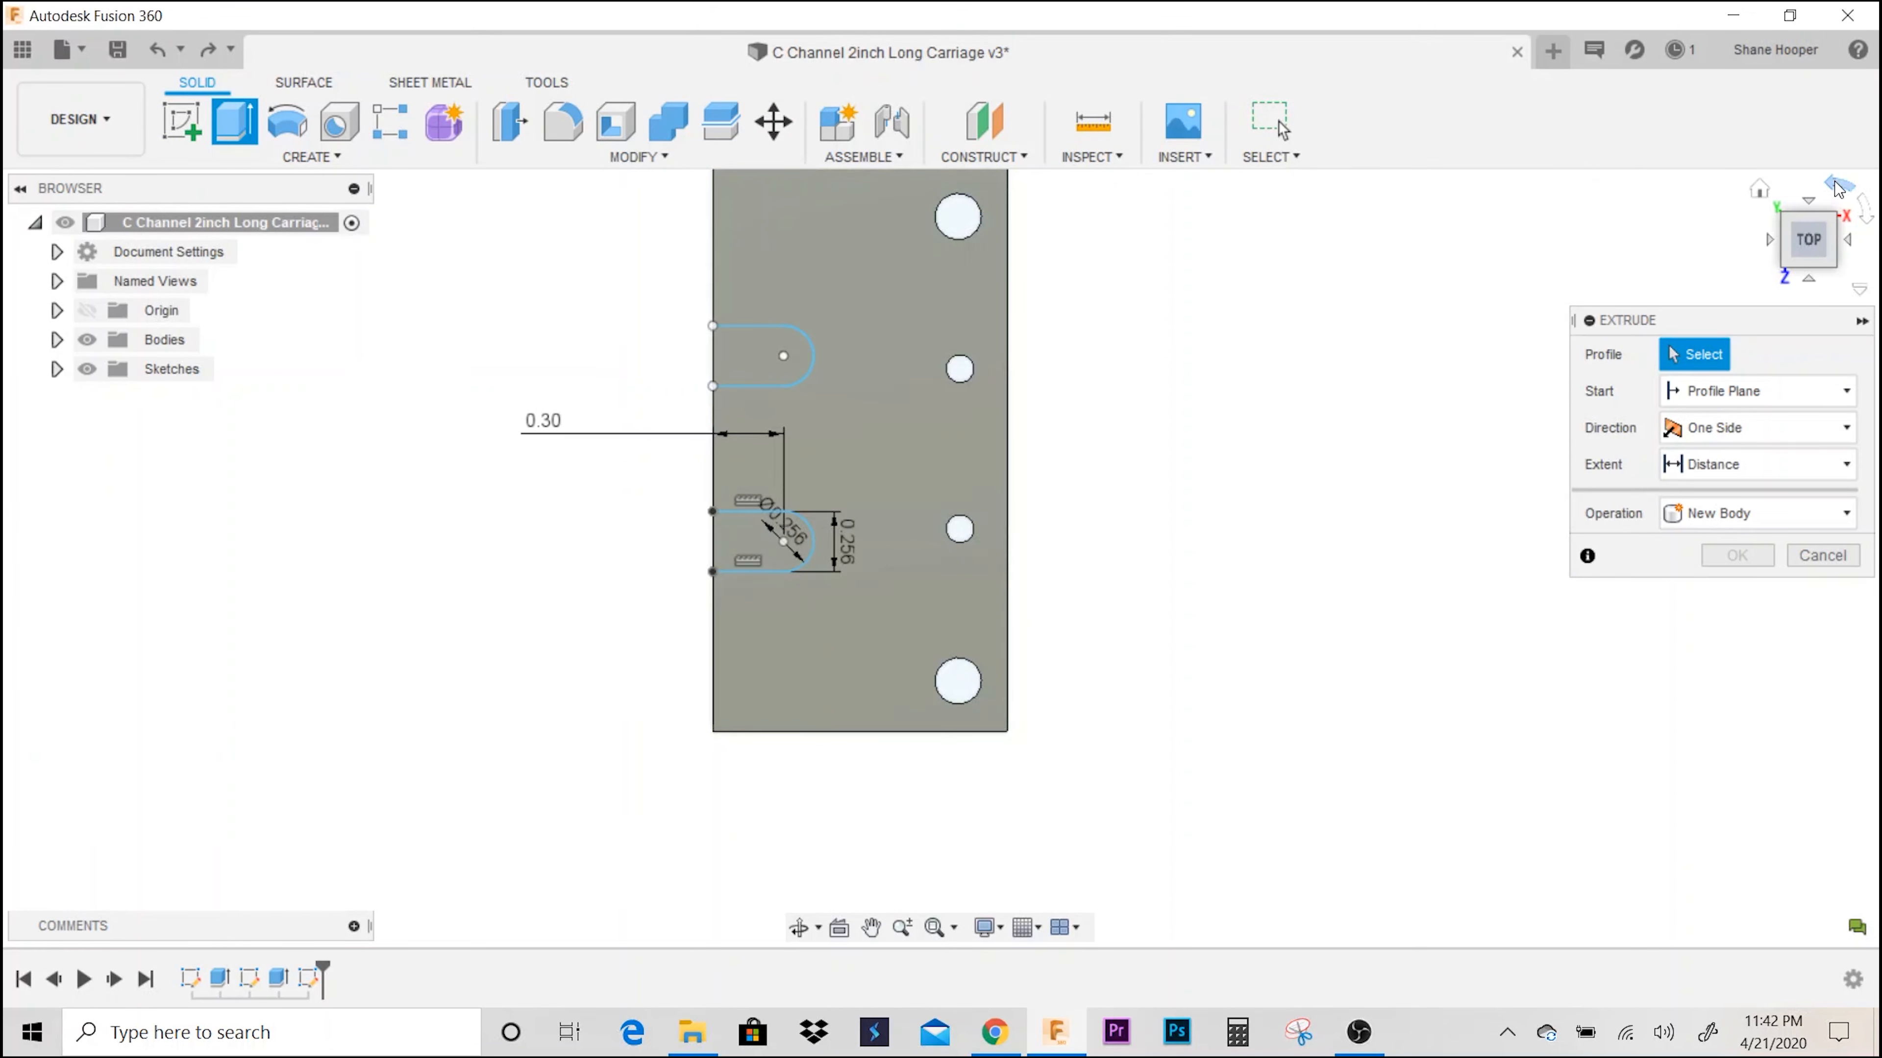
{"action": "left_click", "coordinate": [1835, 185]}
{"action": "left_click", "coordinate": [1835, 185]}
{"action": "middle_click_drag", "start_coordinate": [1126, 530], "coordinate": [943, 489]}
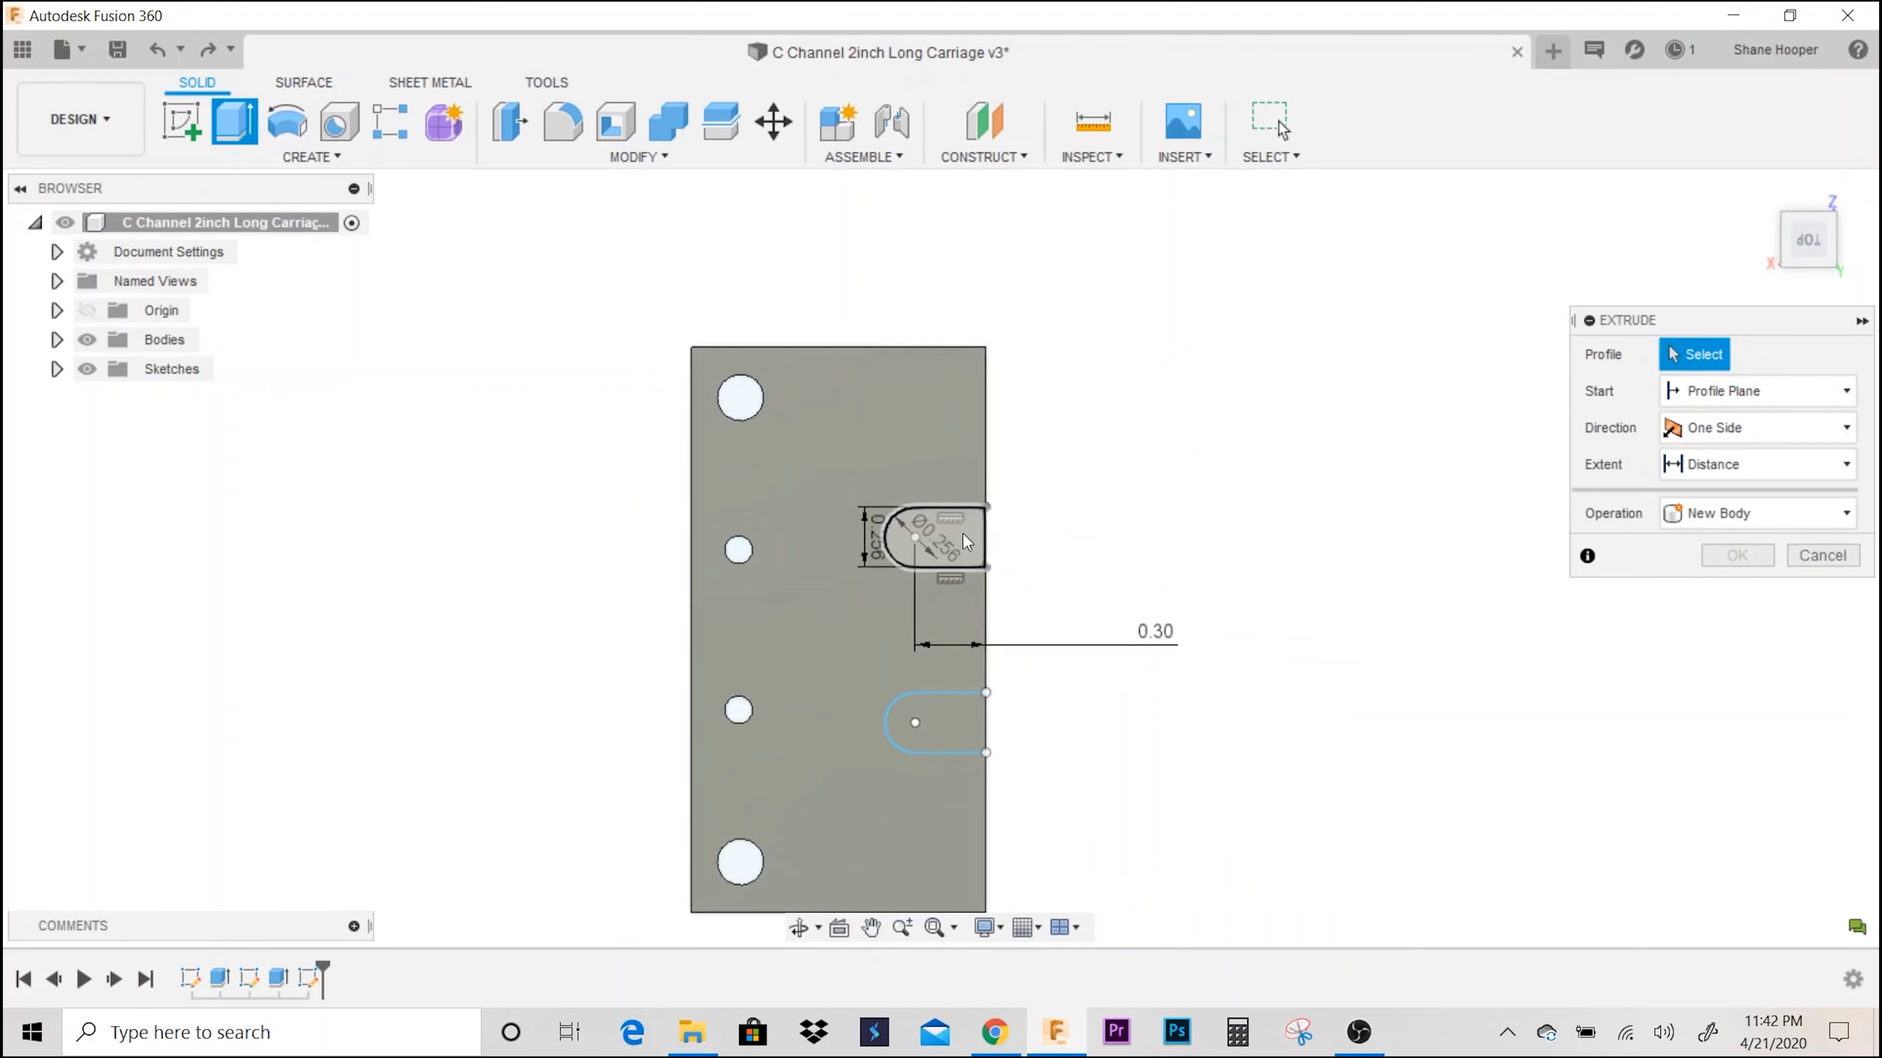
{"action": "middle_click_drag", "start_coordinate": [876, 641], "coordinate": [860, 520], "text": "shift"}
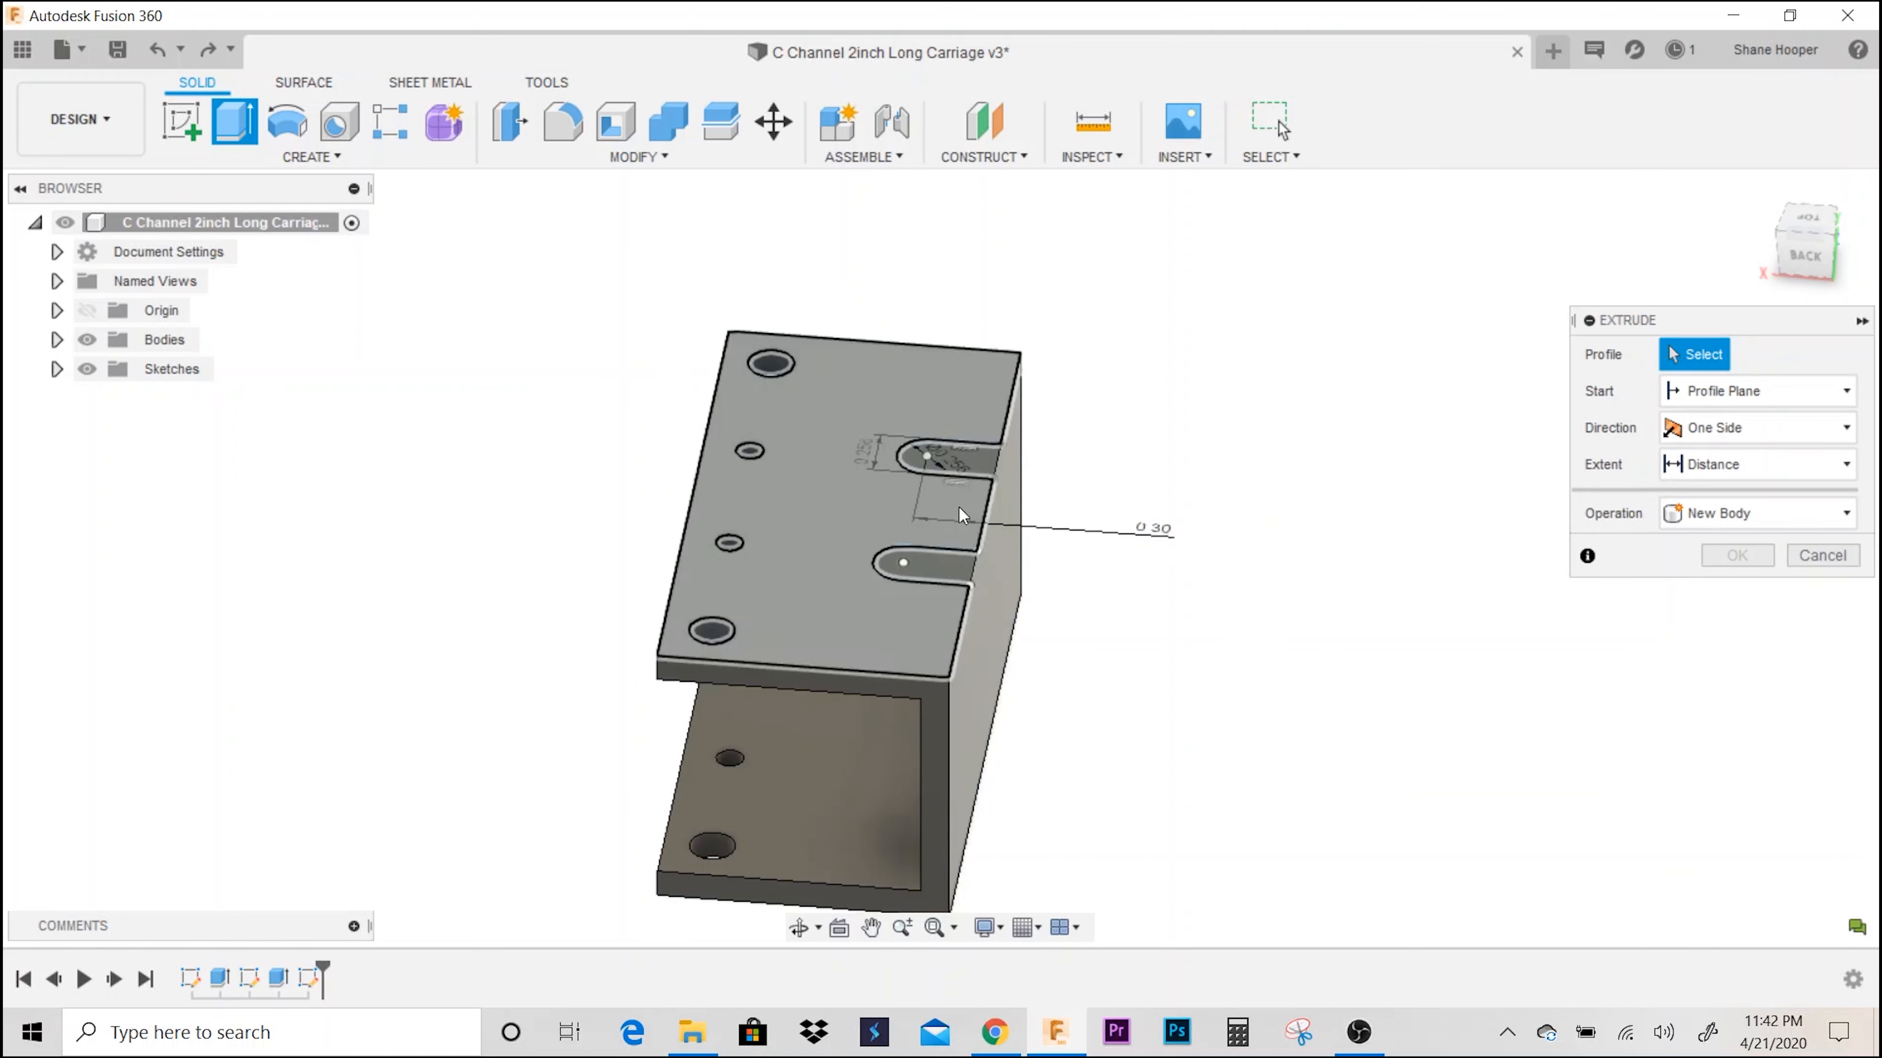
{"action": "scroll", "coordinate": [959, 511], "scroll_direction": "up", "scroll_amount": 2}
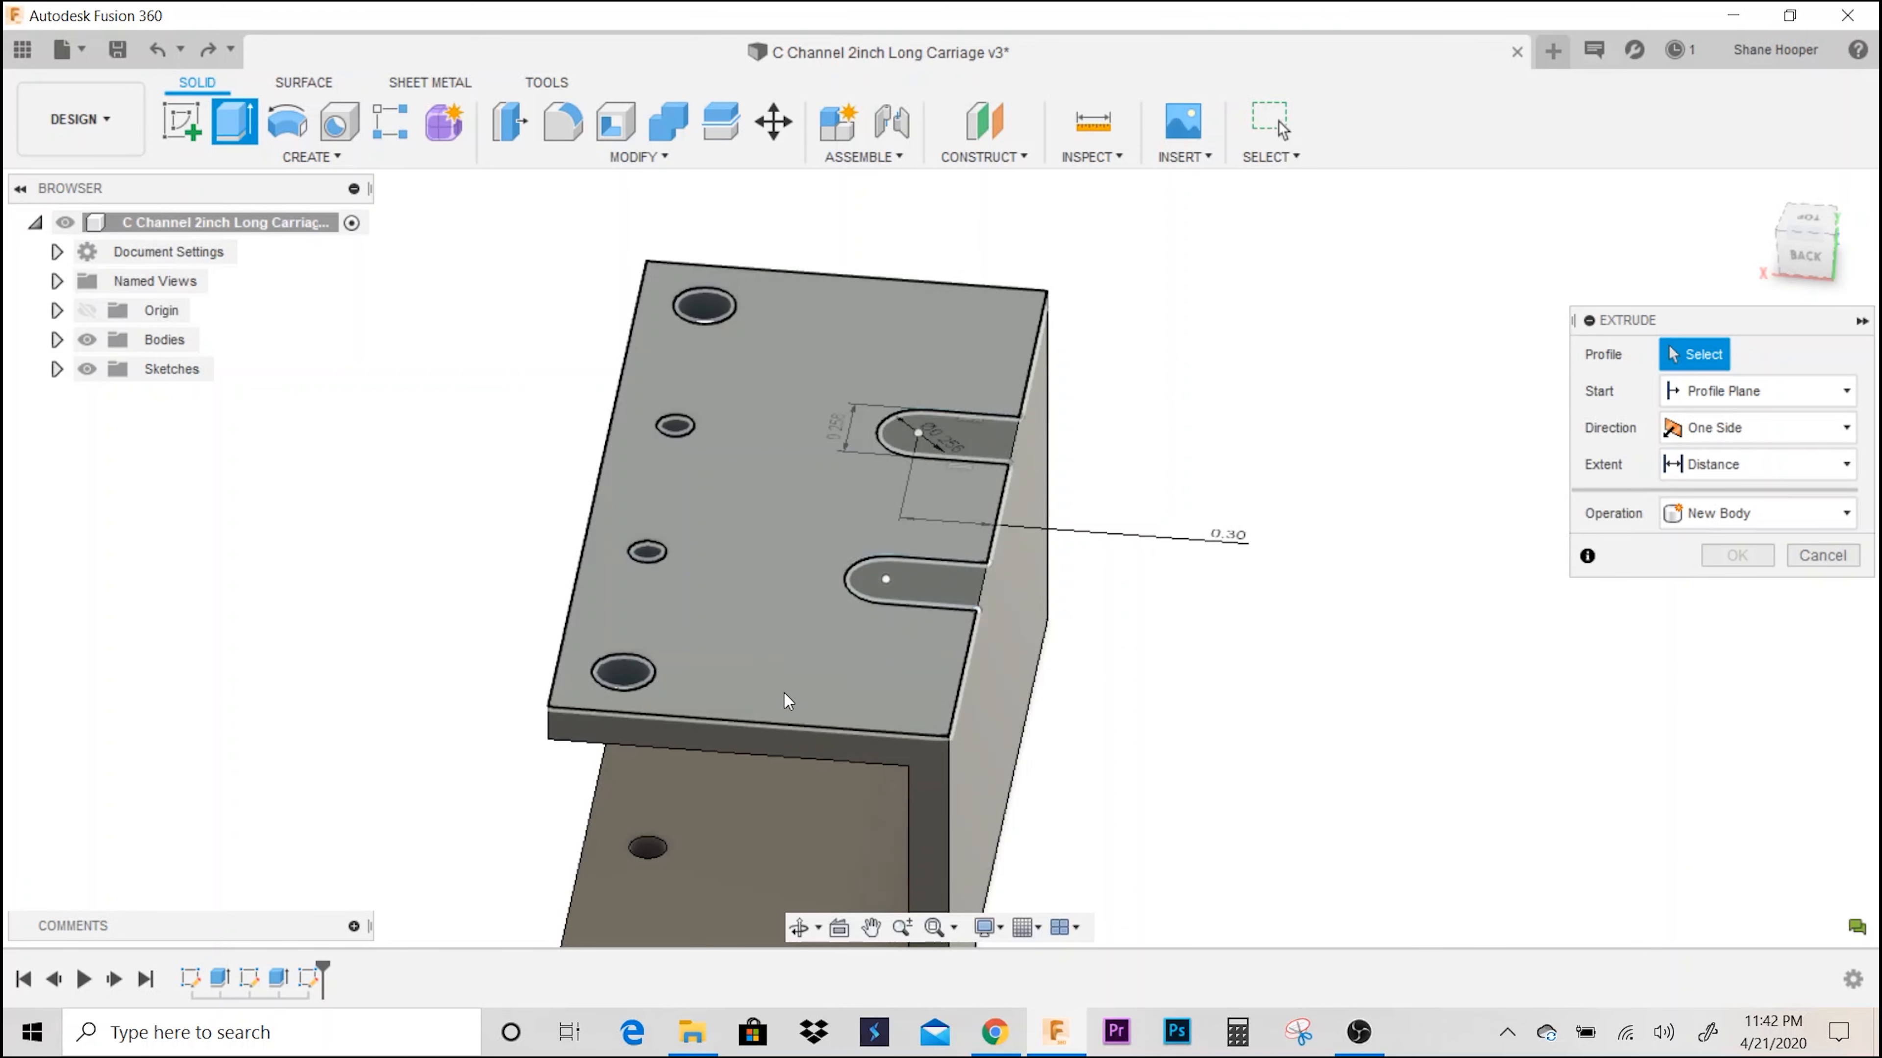
{"action": "middle_click_drag", "start_coordinate": [1043, 618], "coordinate": [968, 731]}
{"action": "scroll", "coordinate": [1061, 551], "scroll_direction": "down", "scroll_amount": 1}
{"action": "middle_click_drag", "start_coordinate": [978, 637], "coordinate": [973, 623]}
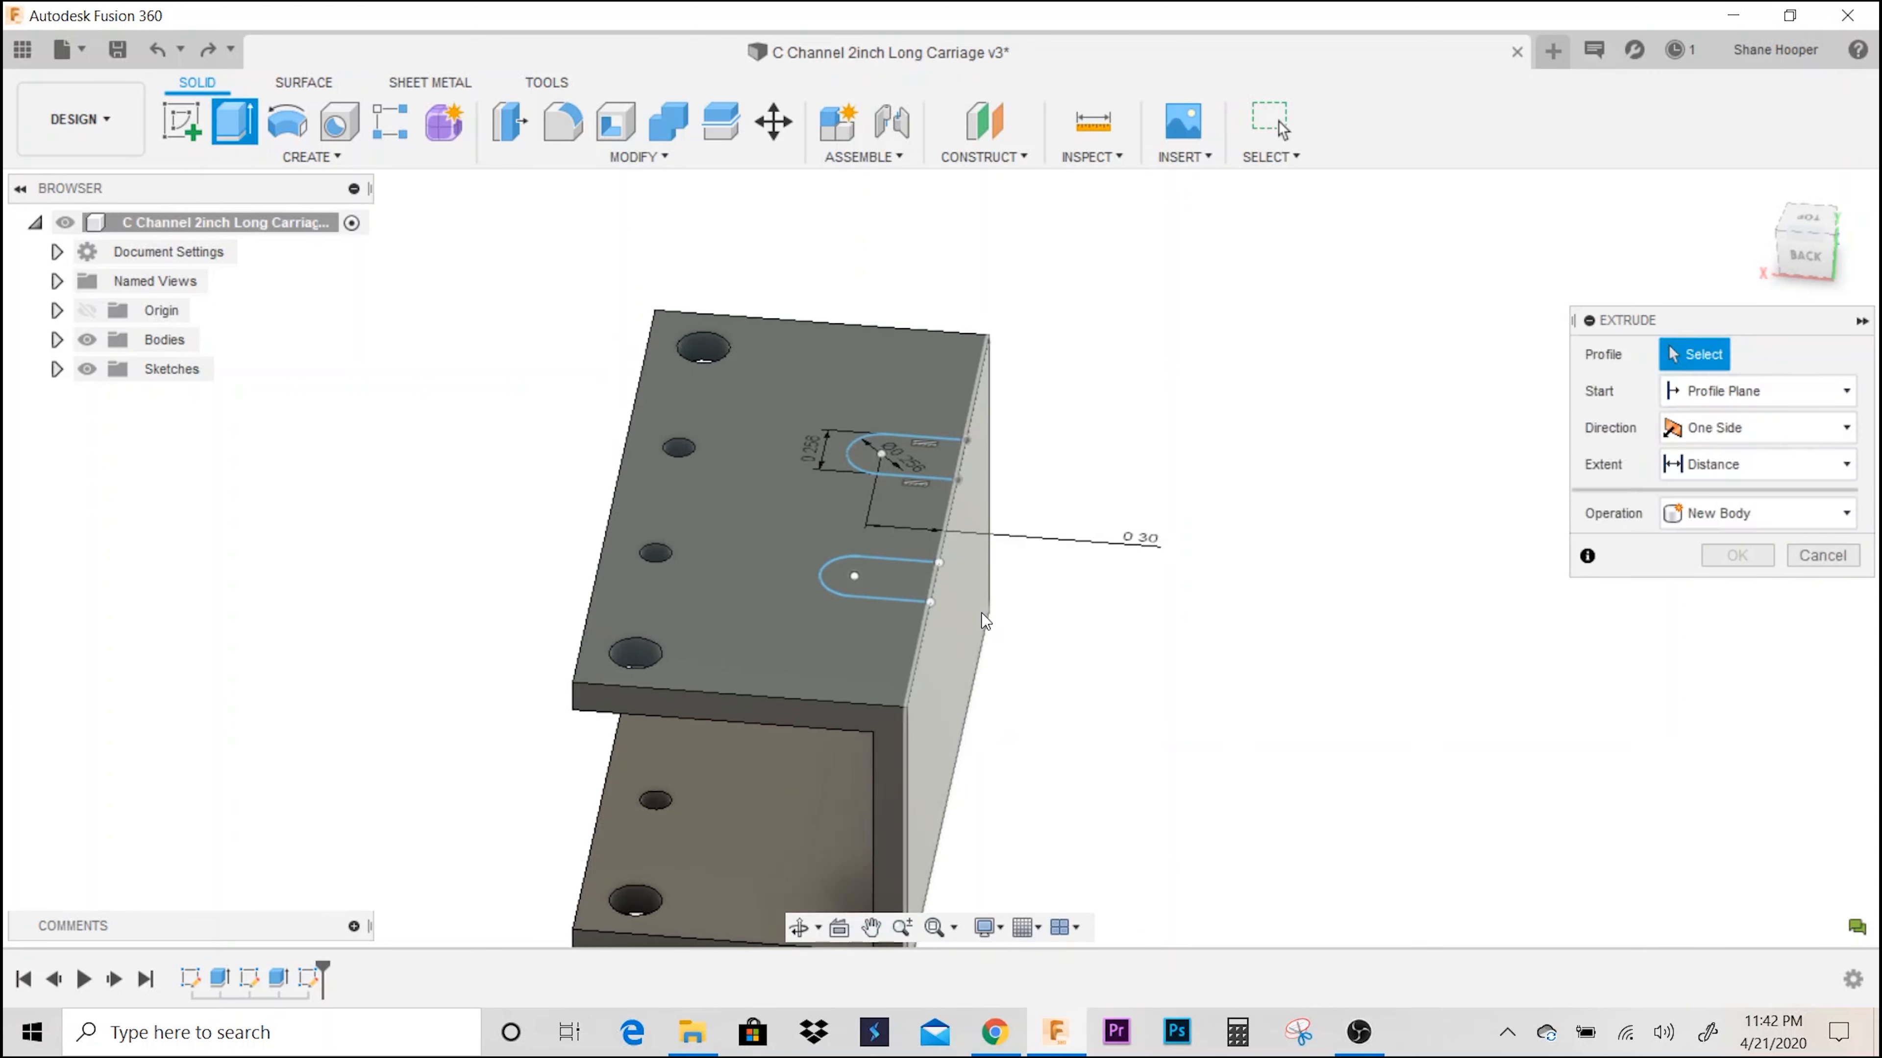
{"action": "scroll", "coordinate": [975, 619], "scroll_direction": "down", "scroll_amount": 1}
{"action": "scroll", "coordinate": [963, 490], "scroll_direction": "up", "scroll_amount": 1}
{"action": "middle_click_drag", "start_coordinate": [907, 567], "coordinate": [982, 489]}
{"action": "scroll", "coordinate": [982, 488], "scroll_direction": "up", "scroll_amount": 1}
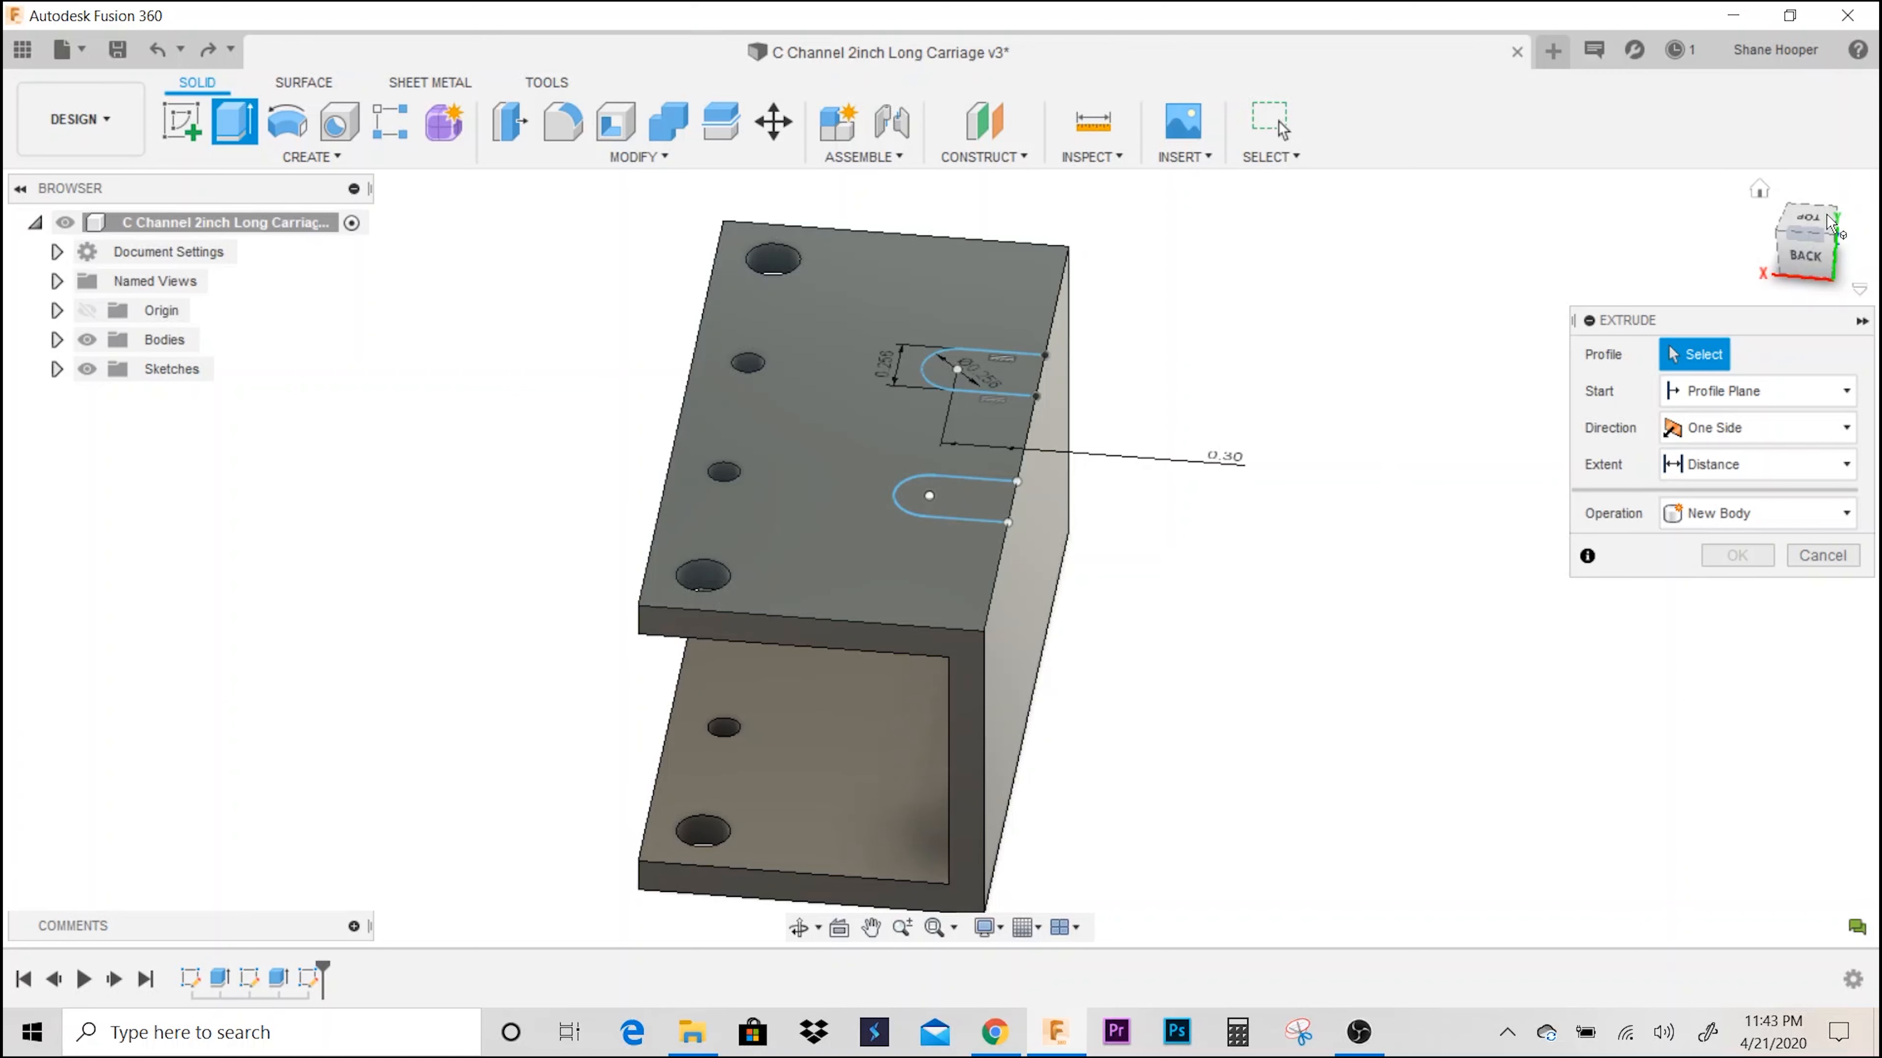
{"action": "left_click", "coordinate": [1811, 230]}
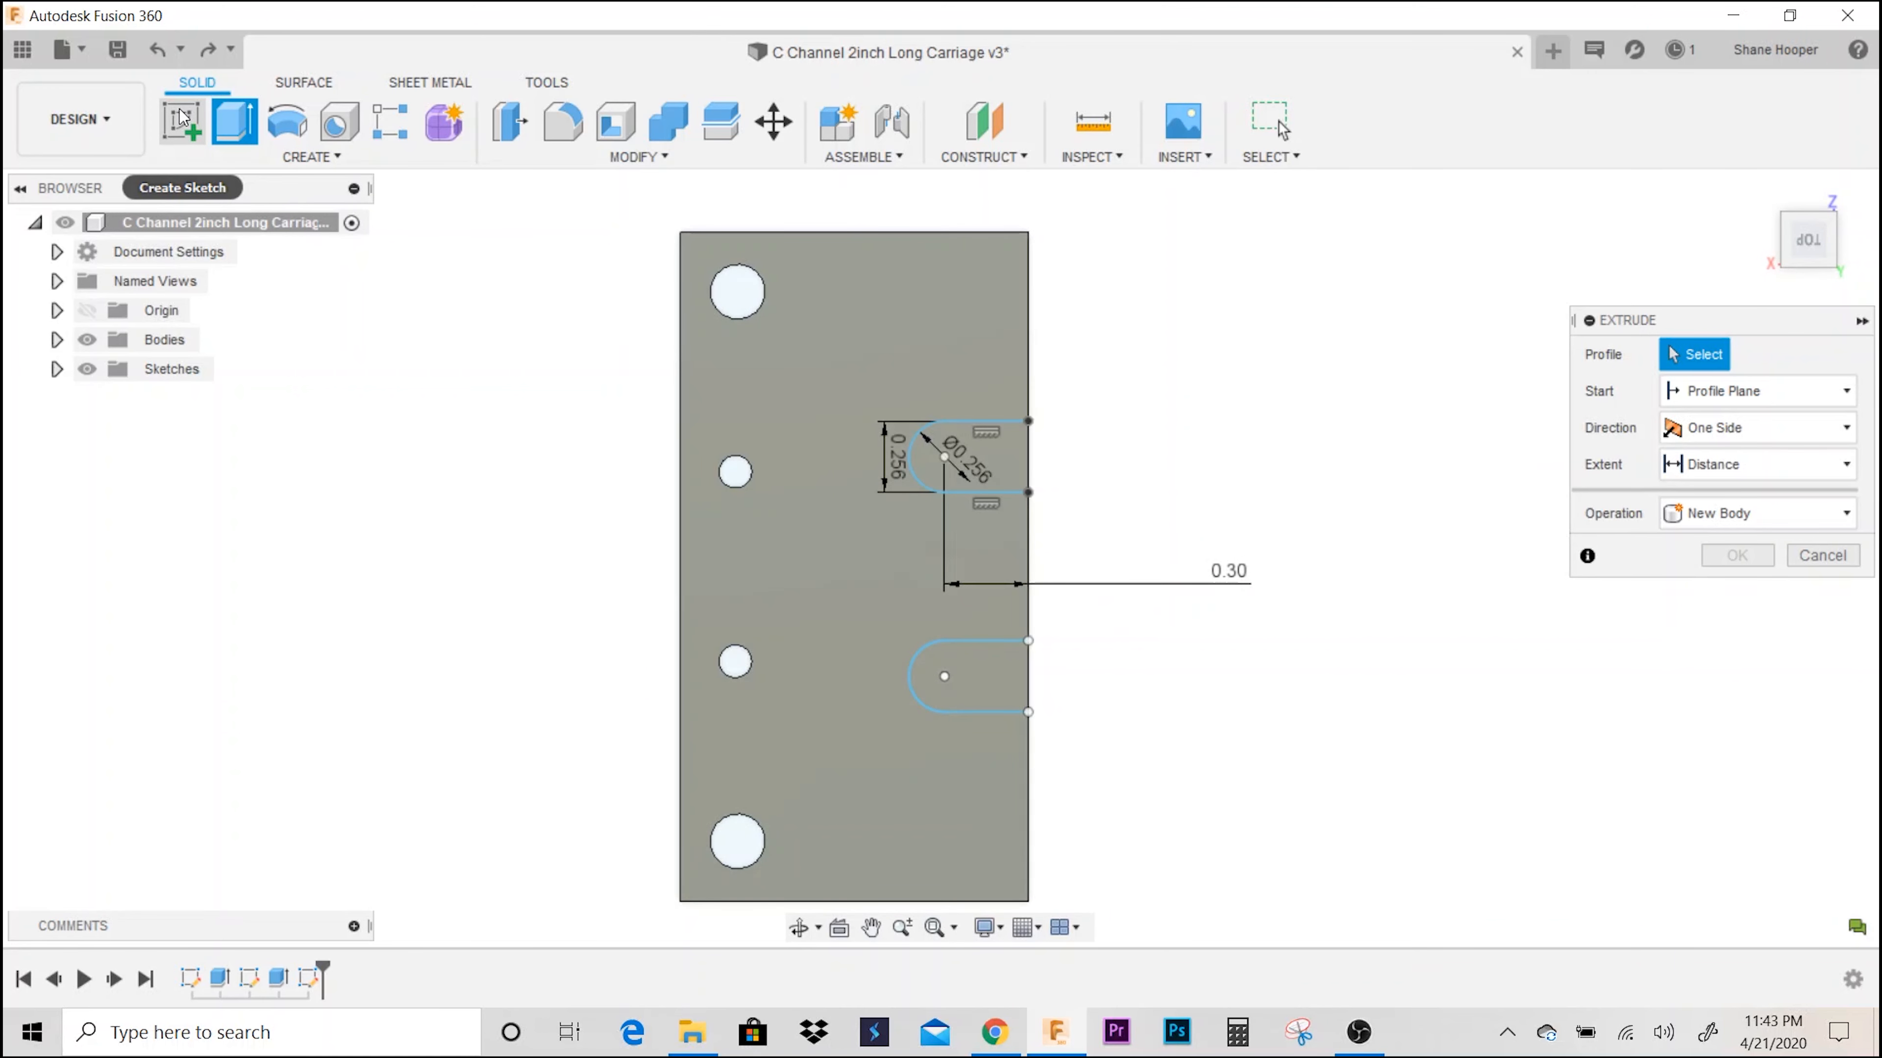
{"action": "left_click", "coordinate": [1824, 555]}
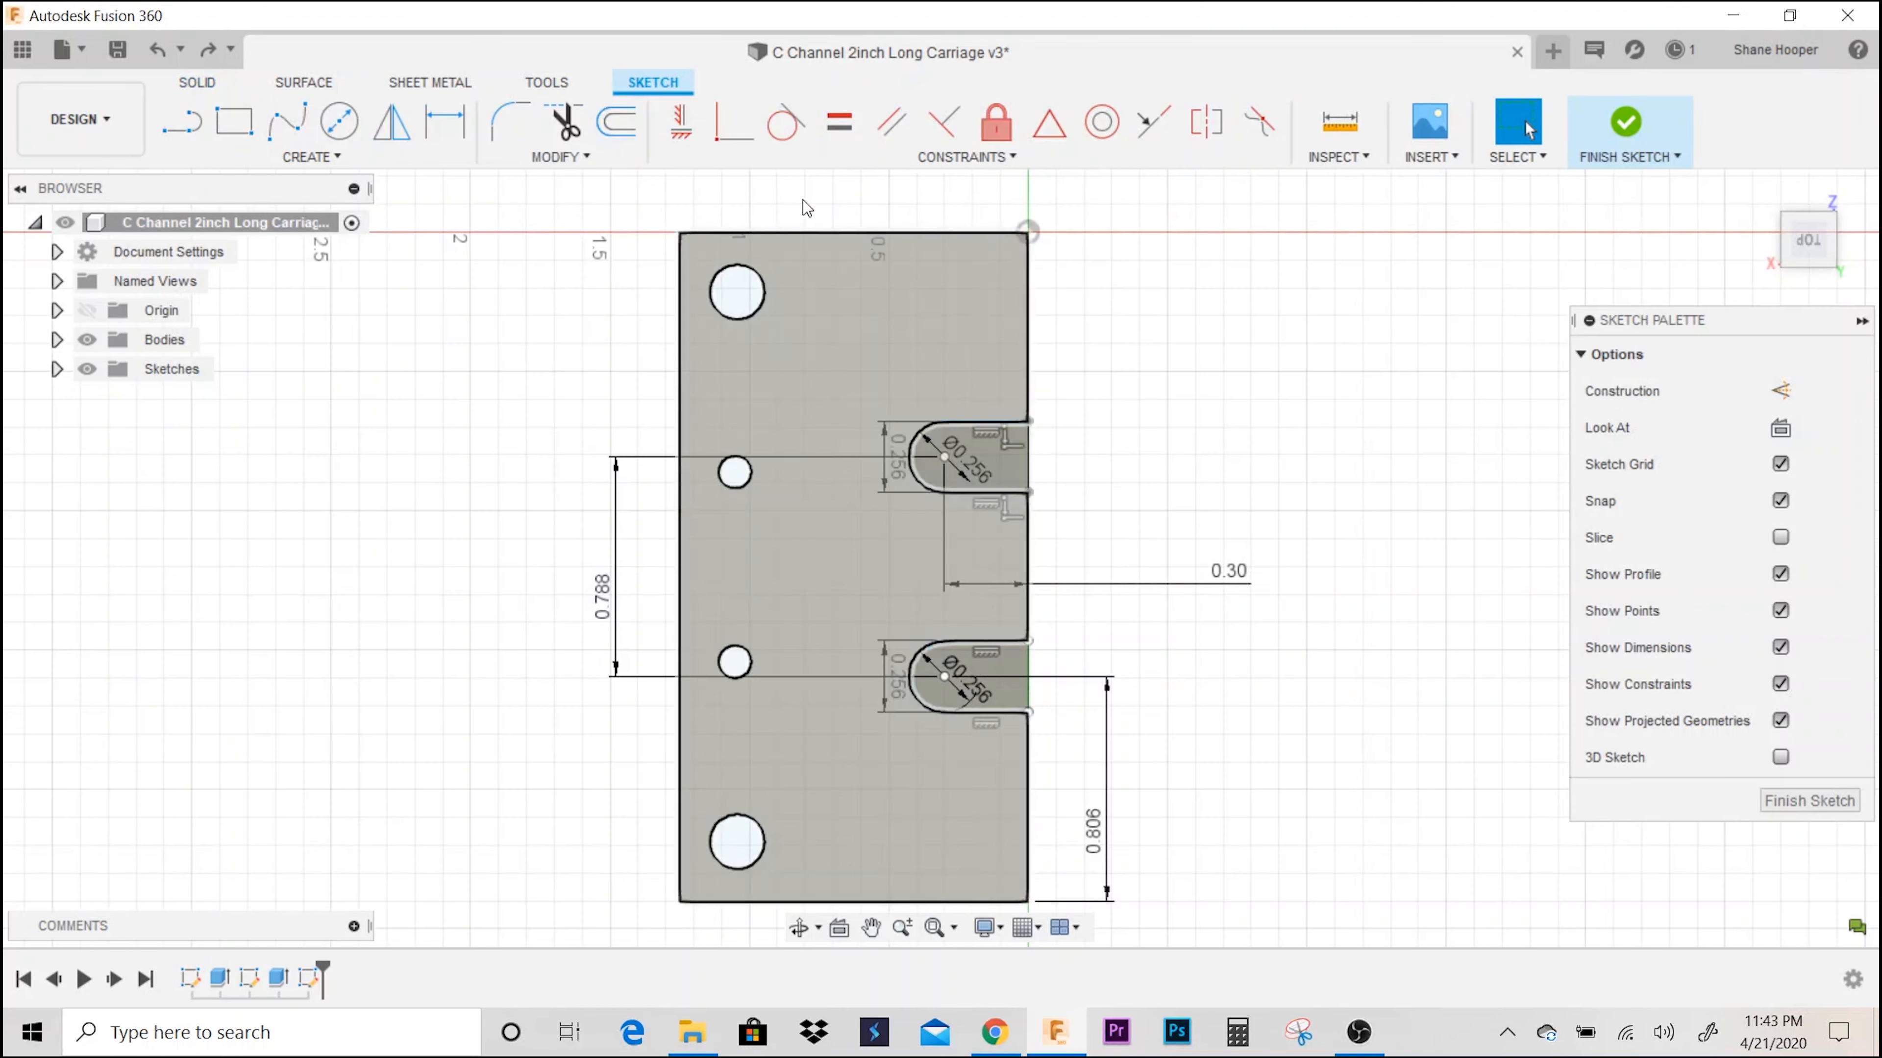
- Draw a .125 by 0.256 in rectangle inside the first slot's open end, starting from its corner on the face's long edge
{"action": "left_click", "coordinate": [247, 131]}
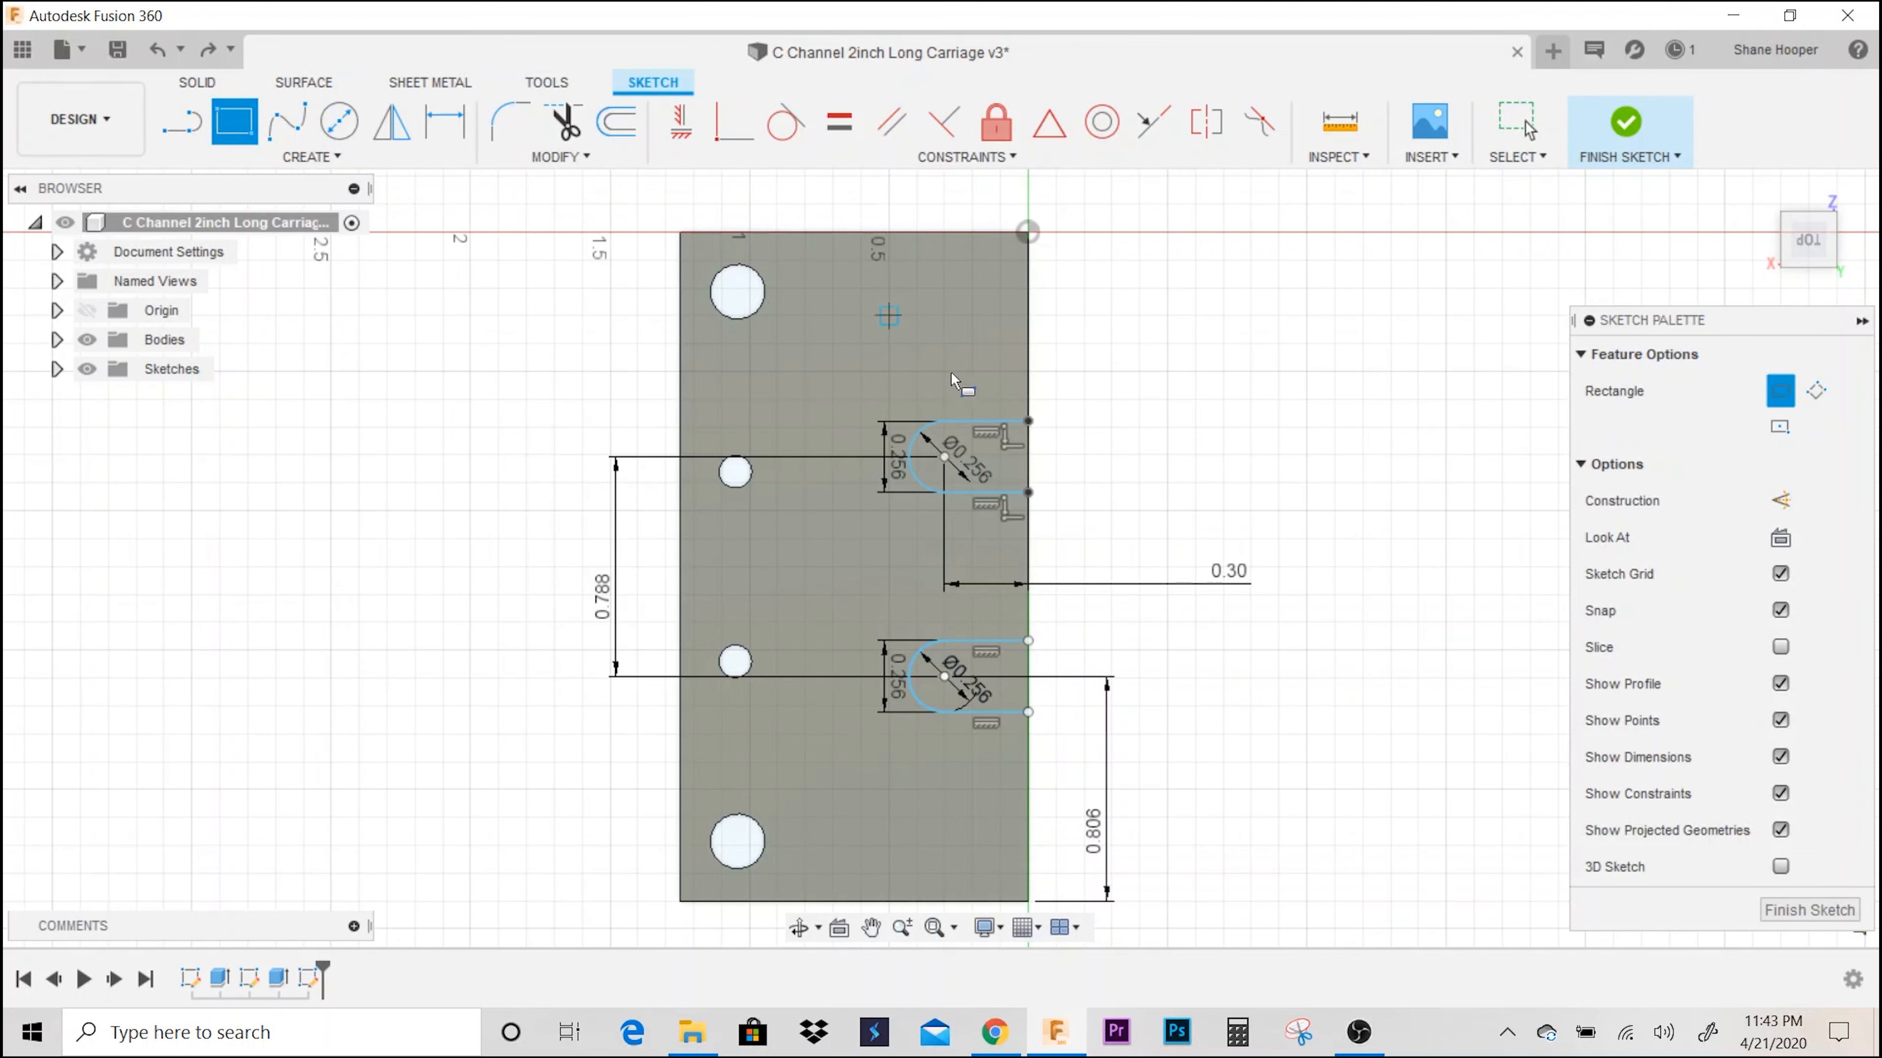
{"action": "scroll", "coordinate": [1052, 406], "scroll_direction": "up", "scroll_amount": 4}
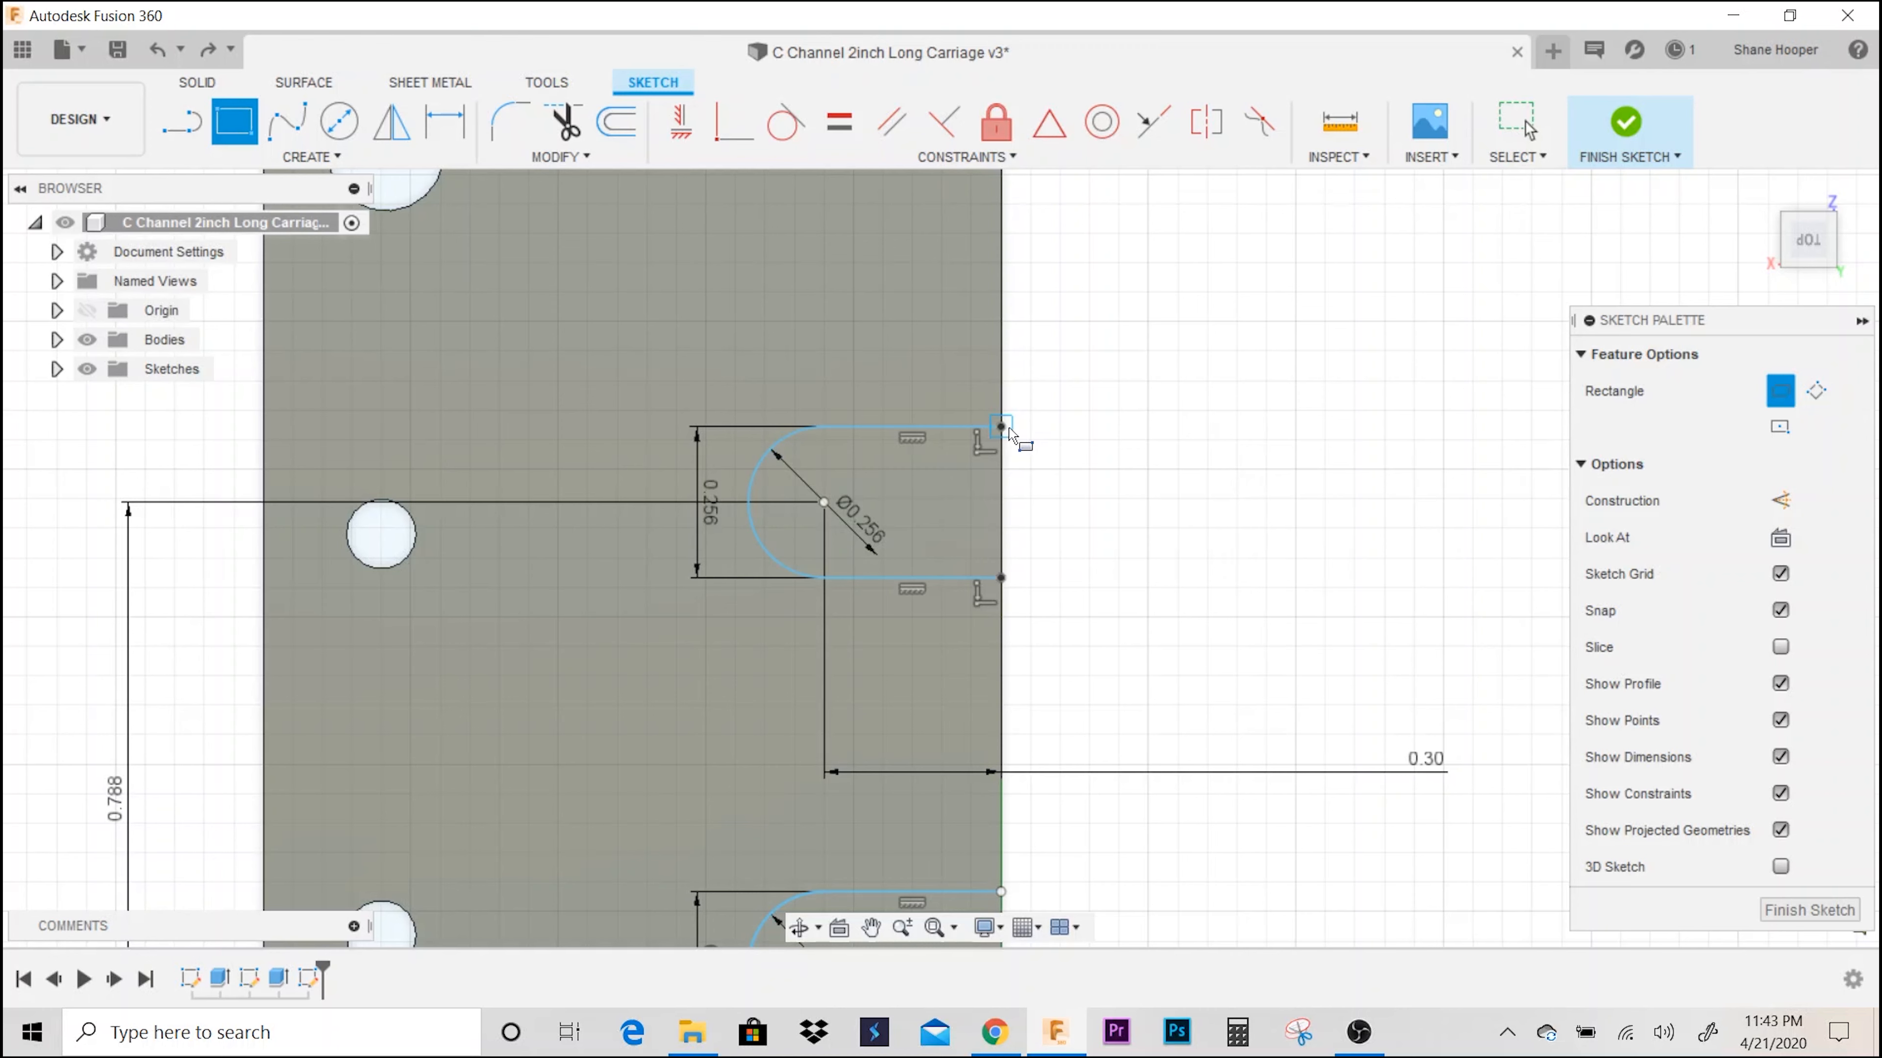
{"action": "left_click", "coordinate": [1009, 429]}
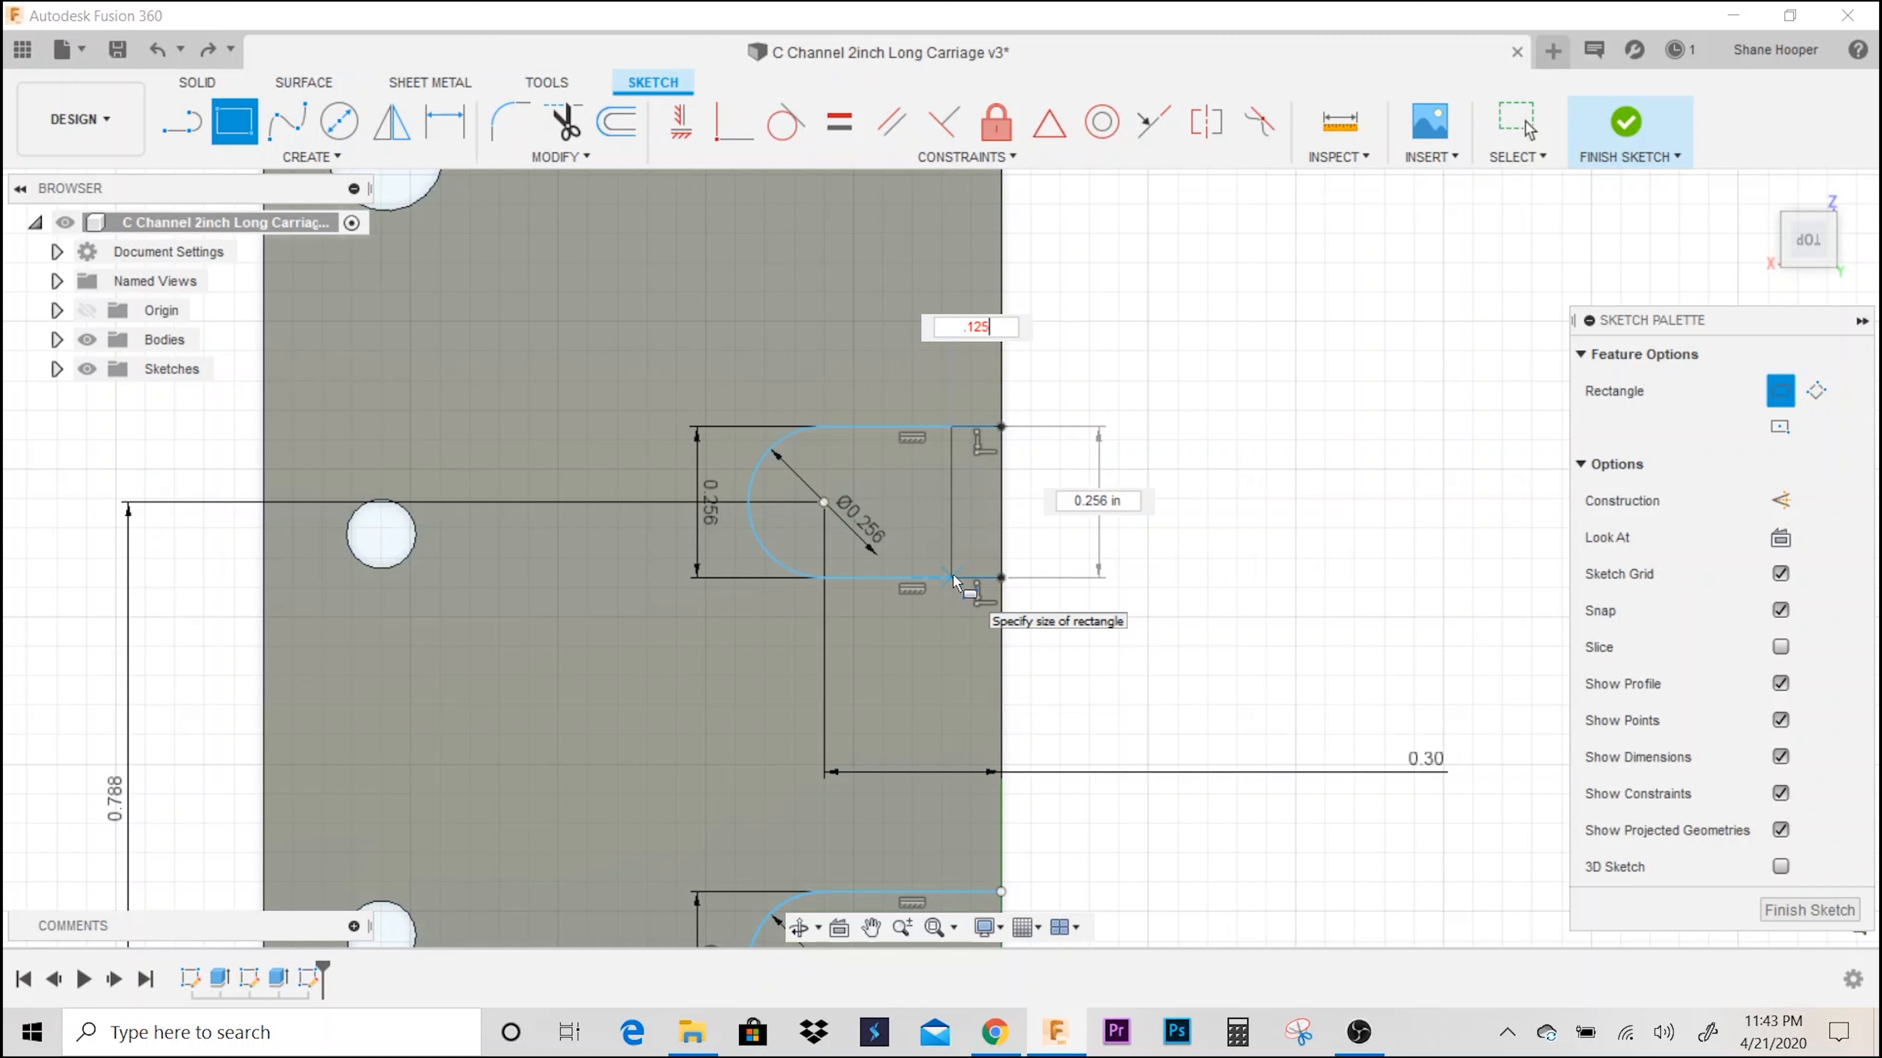
{"action": "key", "text": "Return"}
{"action": "key", "text": "Escape"}
- Copy the rectangle's inner line straight along Y into the second slot so that it spans the slot's width
{"action": "scroll", "coordinate": [1164, 528], "scroll_direction": "down", "scroll_amount": 2}
{"action": "middle_click_drag", "start_coordinate": [1160, 420], "coordinate": [1098, 208]}
{"action": "scroll", "coordinate": [1122, 551], "scroll_direction": "down", "scroll_amount": 1}
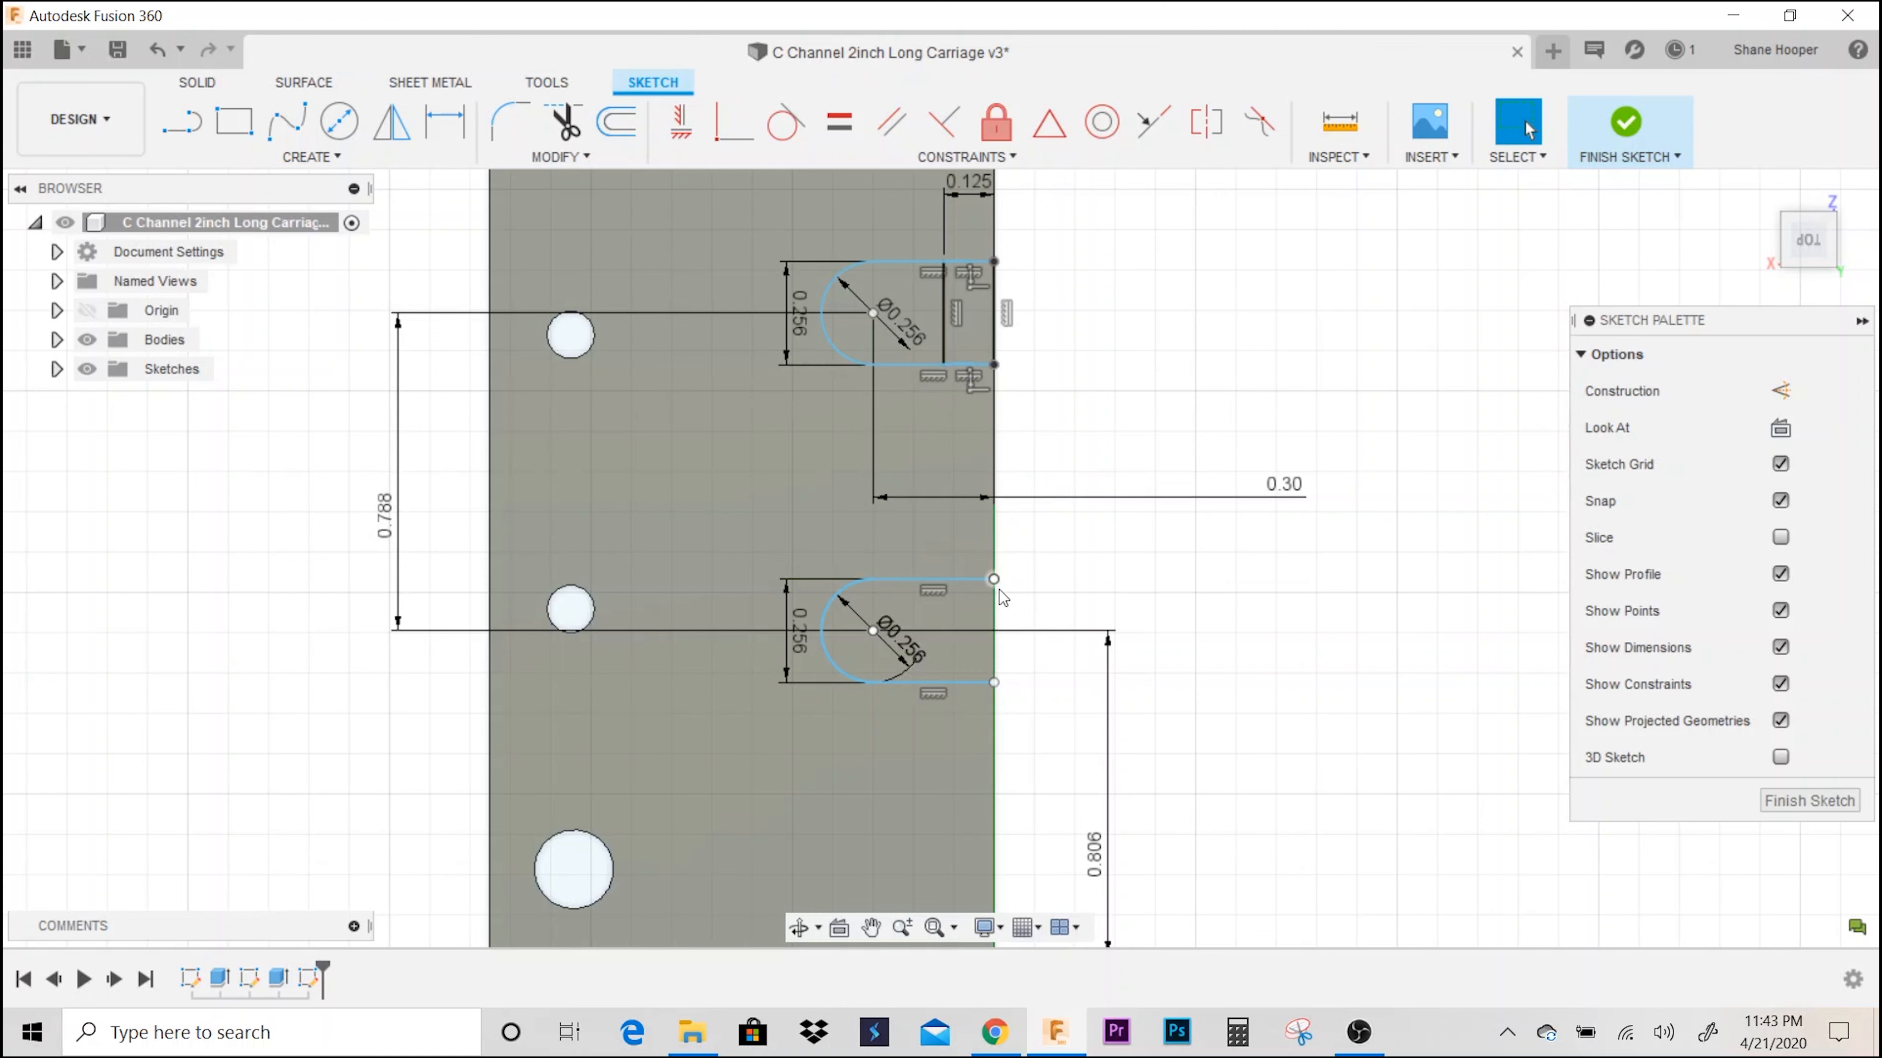
{"action": "left_click", "coordinate": [946, 320]}
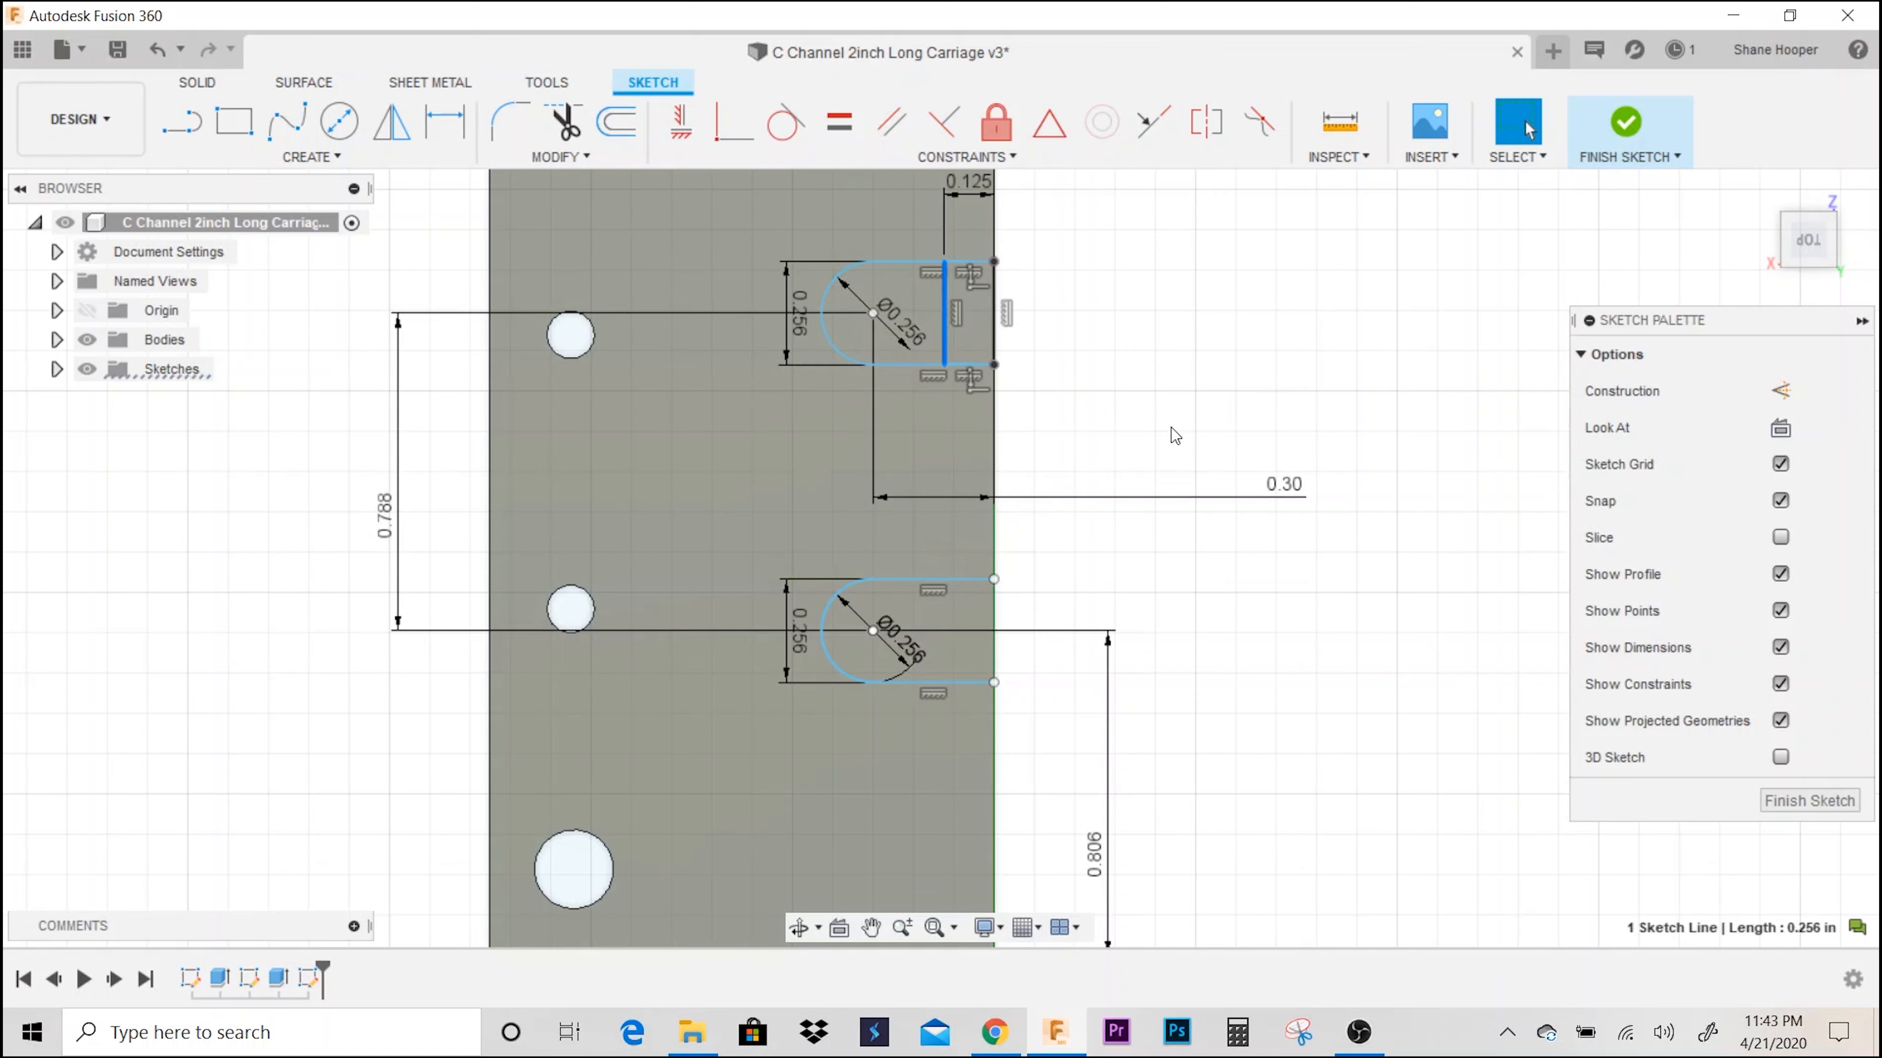
{"action": "key", "text": "m"}
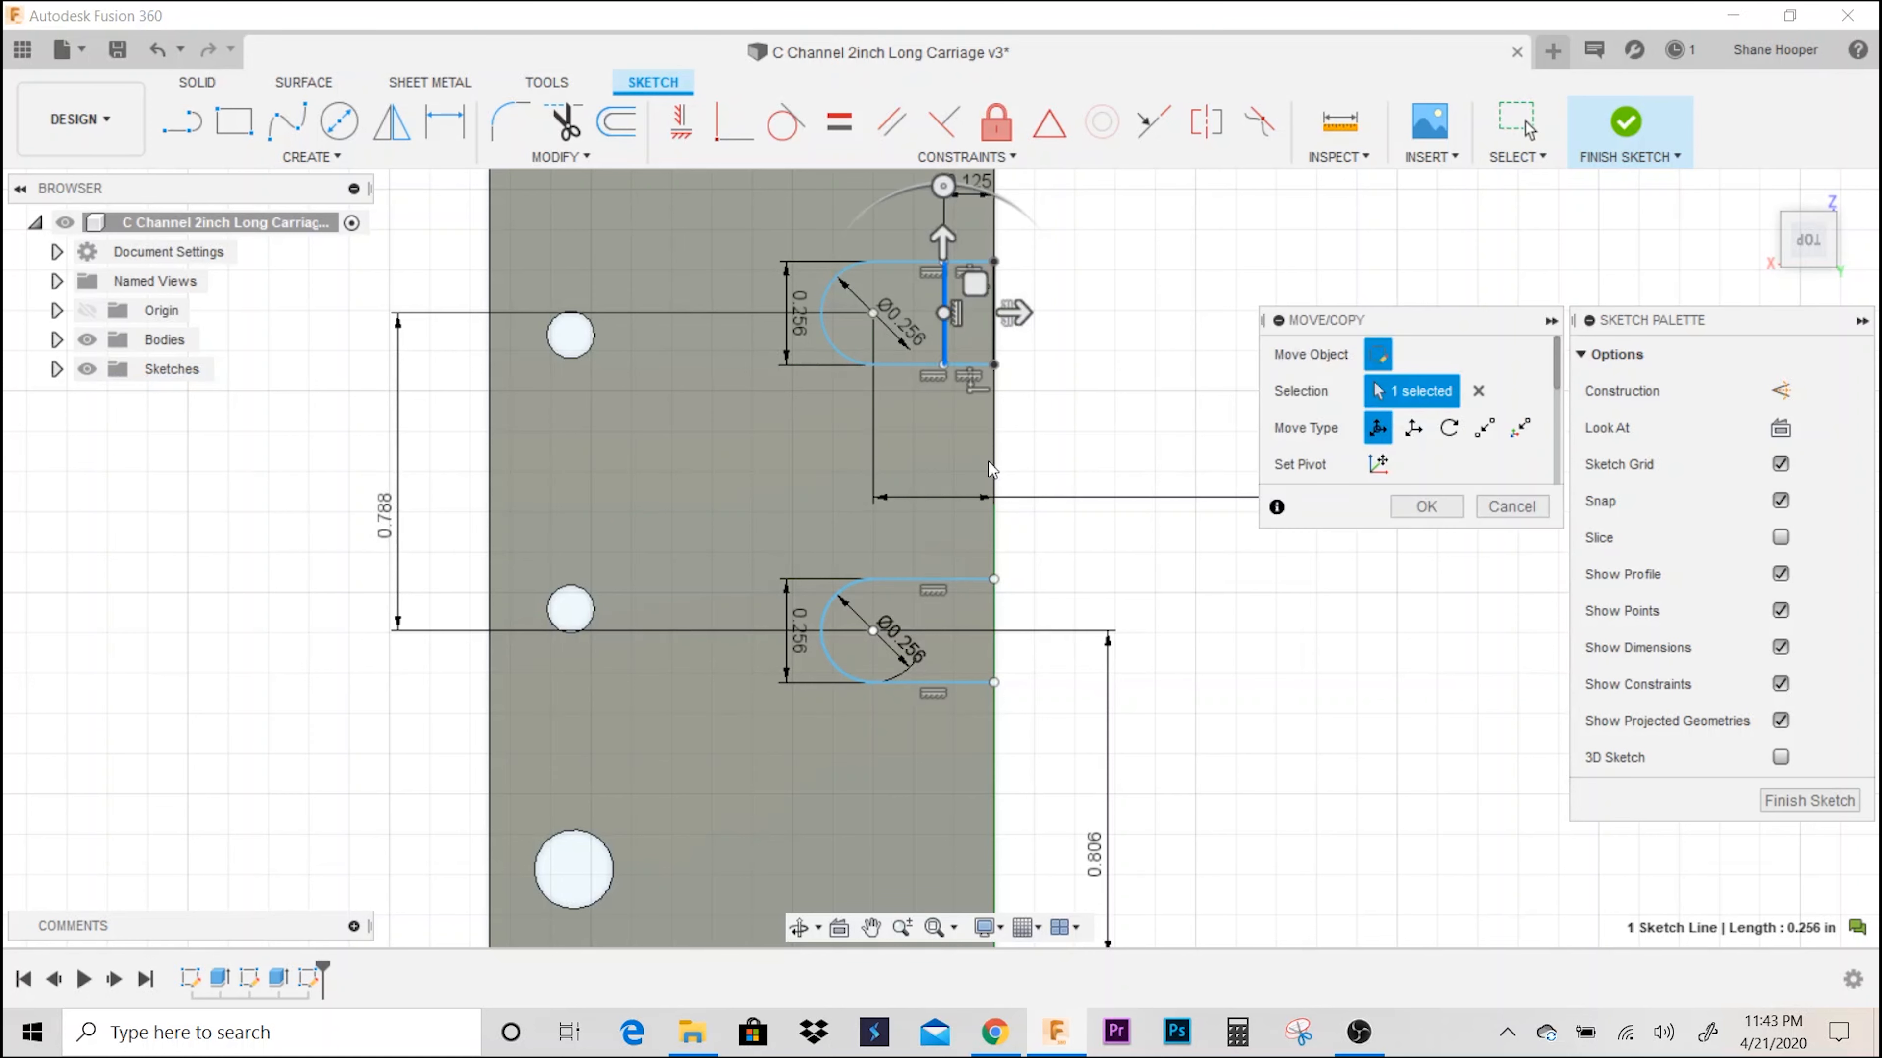
{"action": "left_click_drag", "start_coordinate": [940, 237], "coordinate": [960, 561]}
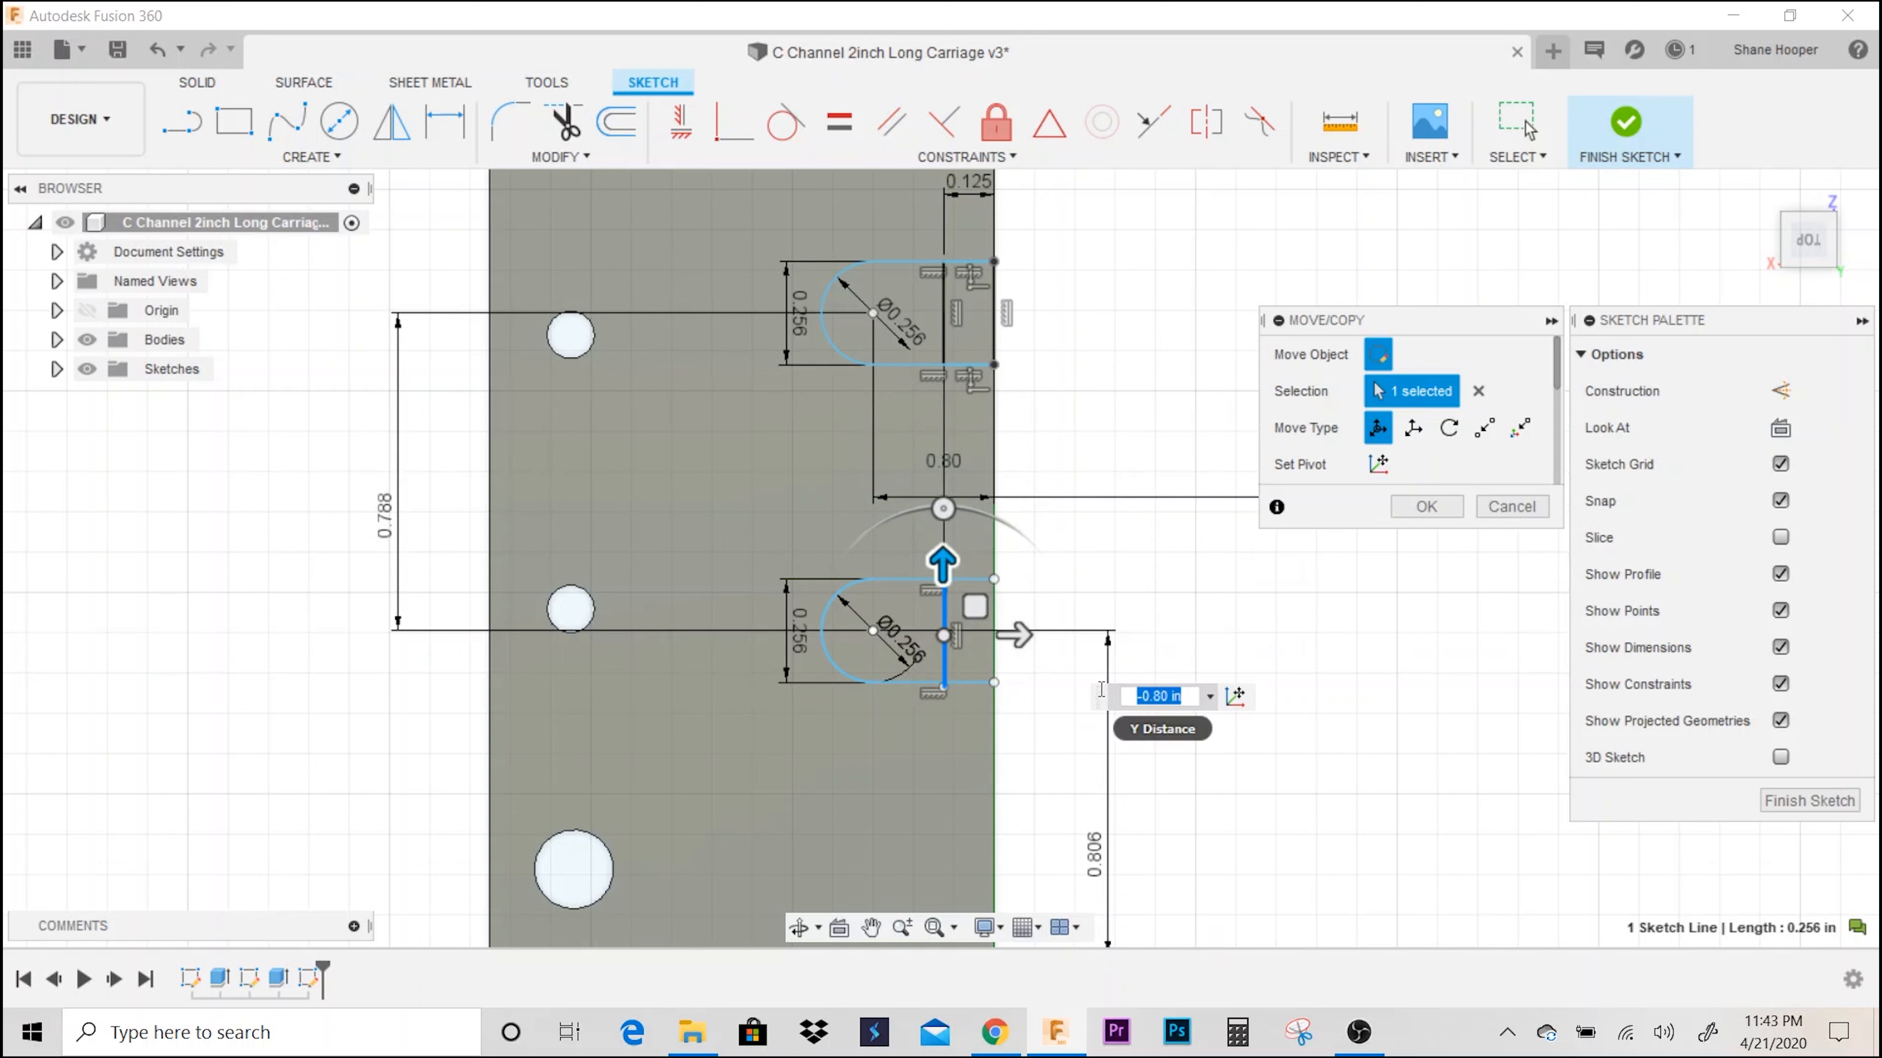
{"action": "key", "text": "Return"}
{"action": "middle_click_drag", "start_coordinate": [1094, 478], "coordinate": [1105, 516]}
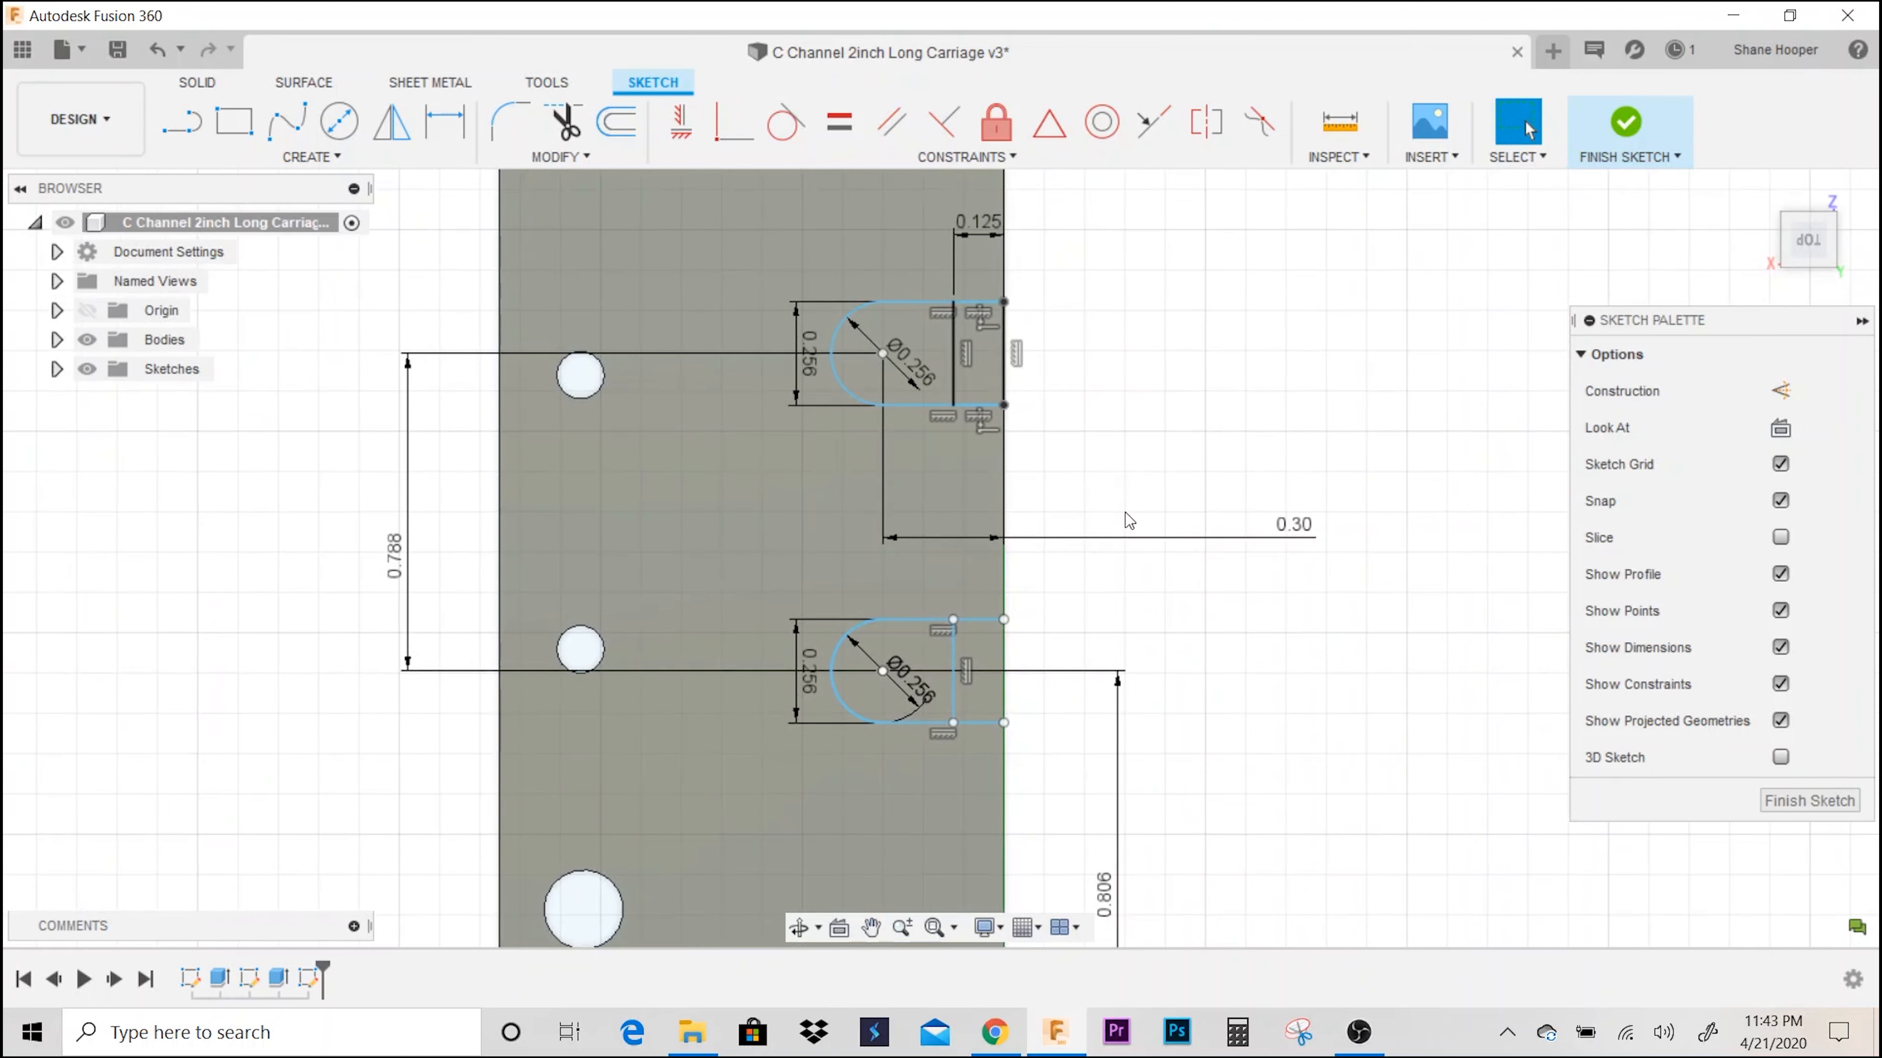
- Extrude the two D-shaped slot profiles as a cut through both flanges of the channel
{"action": "key", "text": "e"}
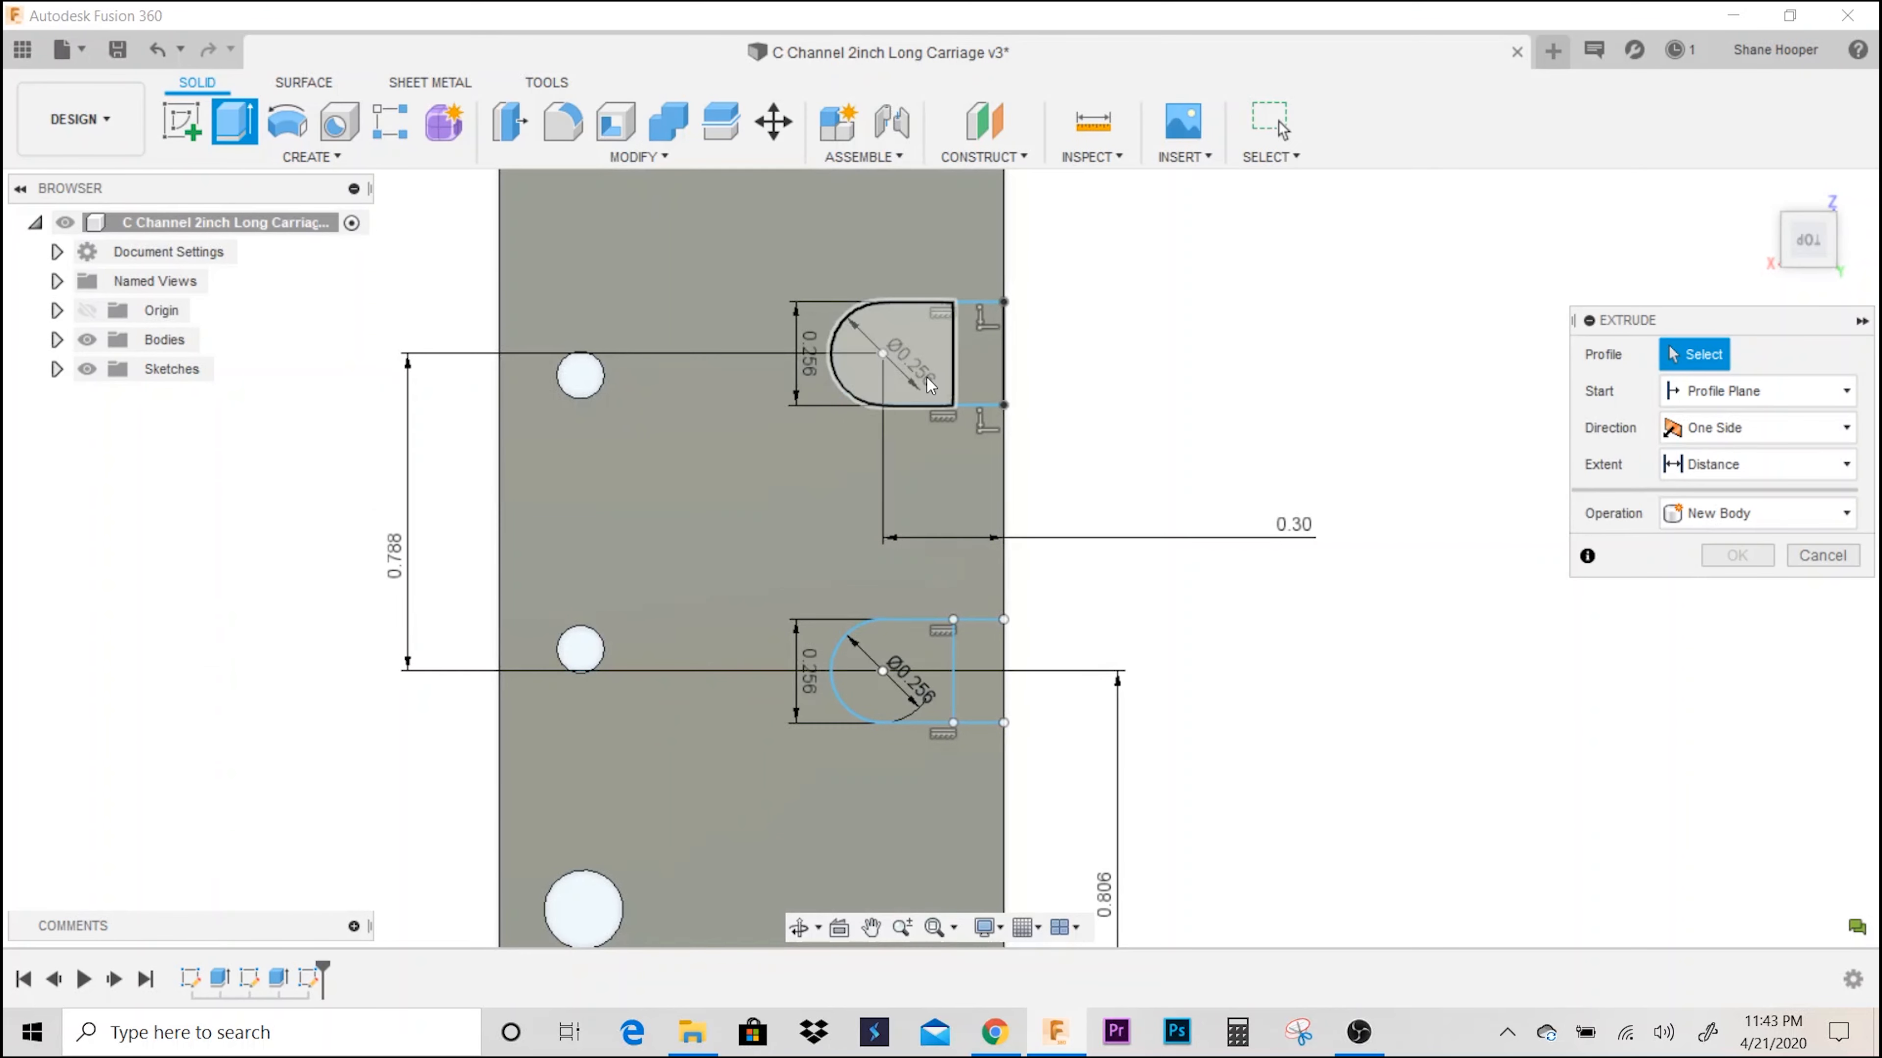
{"action": "left_click", "coordinate": [926, 378]}
{"action": "left_click", "coordinate": [891, 682]}
{"action": "middle_click_drag", "start_coordinate": [1165, 700], "coordinate": [994, 368], "text": "shift"}
{"action": "scroll", "coordinate": [916, 457], "scroll_direction": "down", "scroll_amount": 4}
{"action": "left_click_drag", "start_coordinate": [916, 455], "coordinate": [932, 815]}
{"action": "key", "text": "Return"}
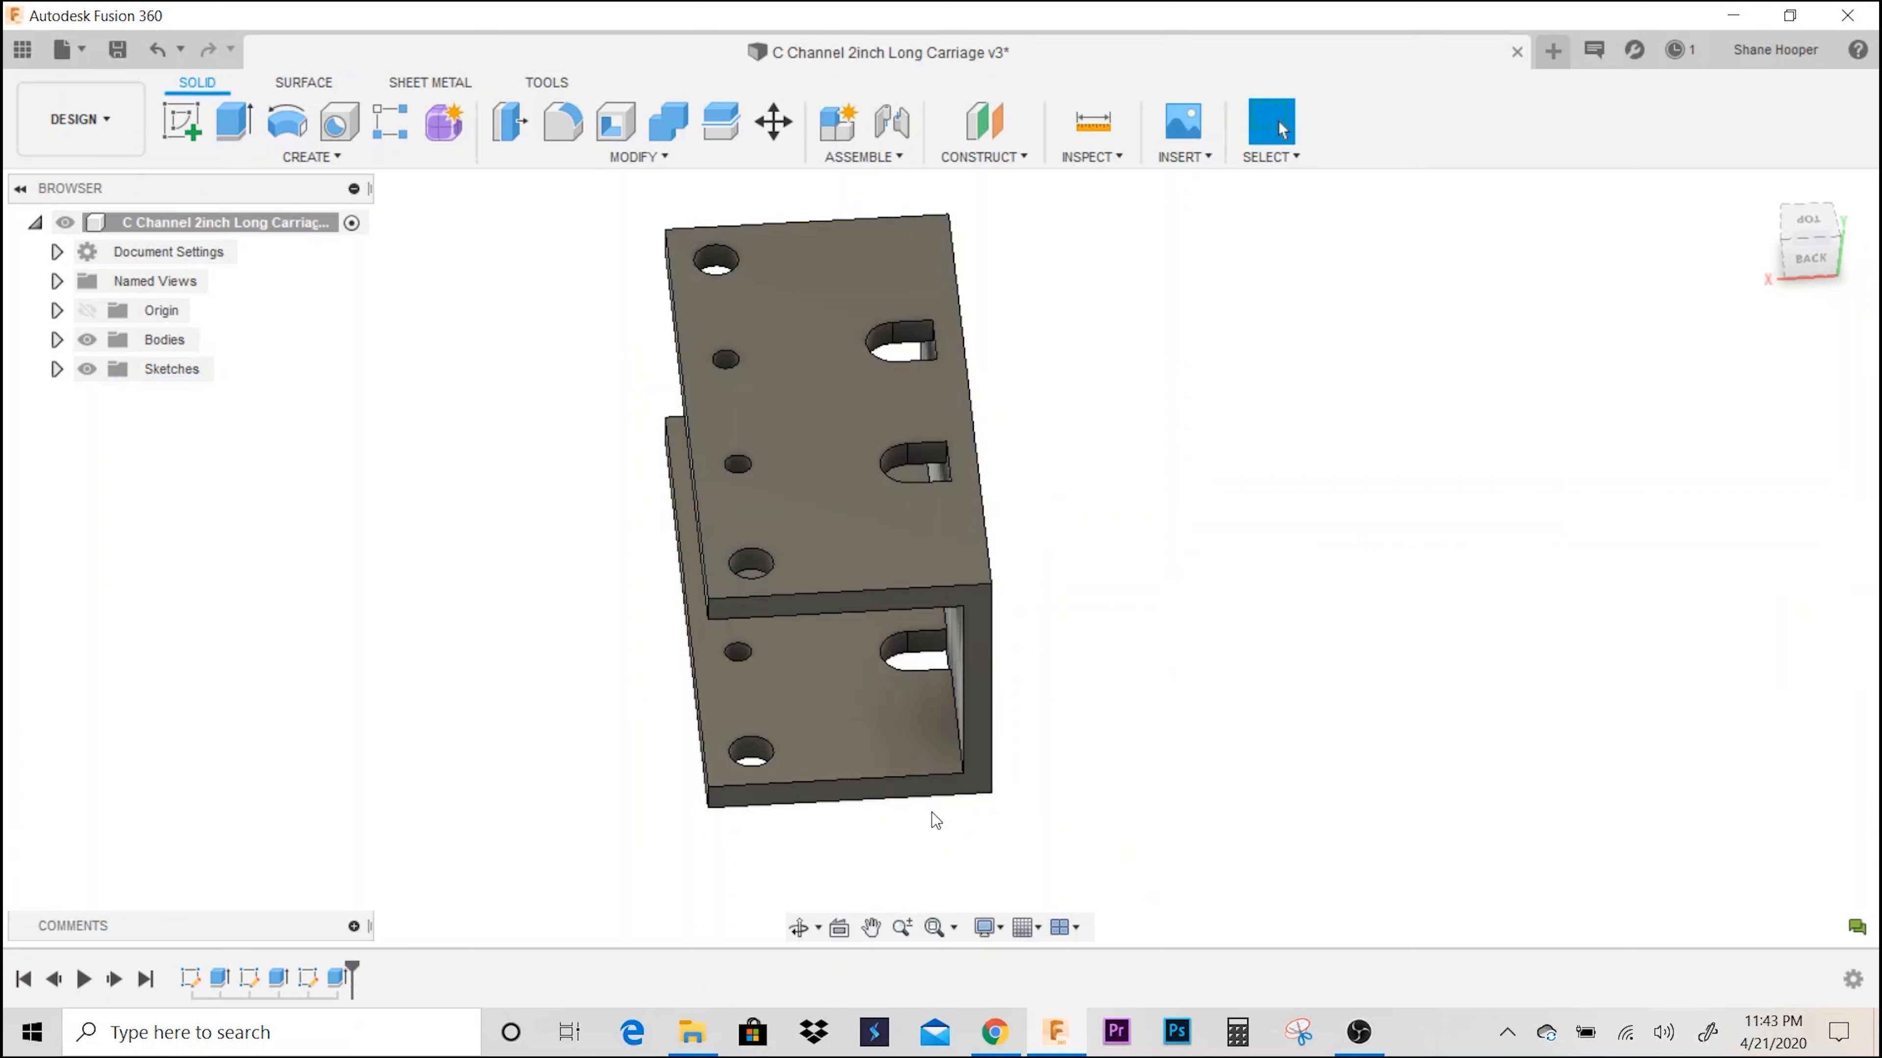
{"action": "mouse_move", "coordinate": [966, 747]}
{"action": "middle_mouse_down", "text": "shift"}
{"action": "mouse_move", "coordinate": [932, 811]}
{"action": "mouse_move", "coordinate": [1036, 469]}
{"action": "mouse_move", "coordinate": [1022, 615]}
{"action": "mouse_move", "coordinate": [954, 714]}
{"action": "middle_mouse_up", "text": "shift"}
{"action": "scroll", "coordinate": [912, 478], "scroll_direction": "up", "scroll_amount": 5}
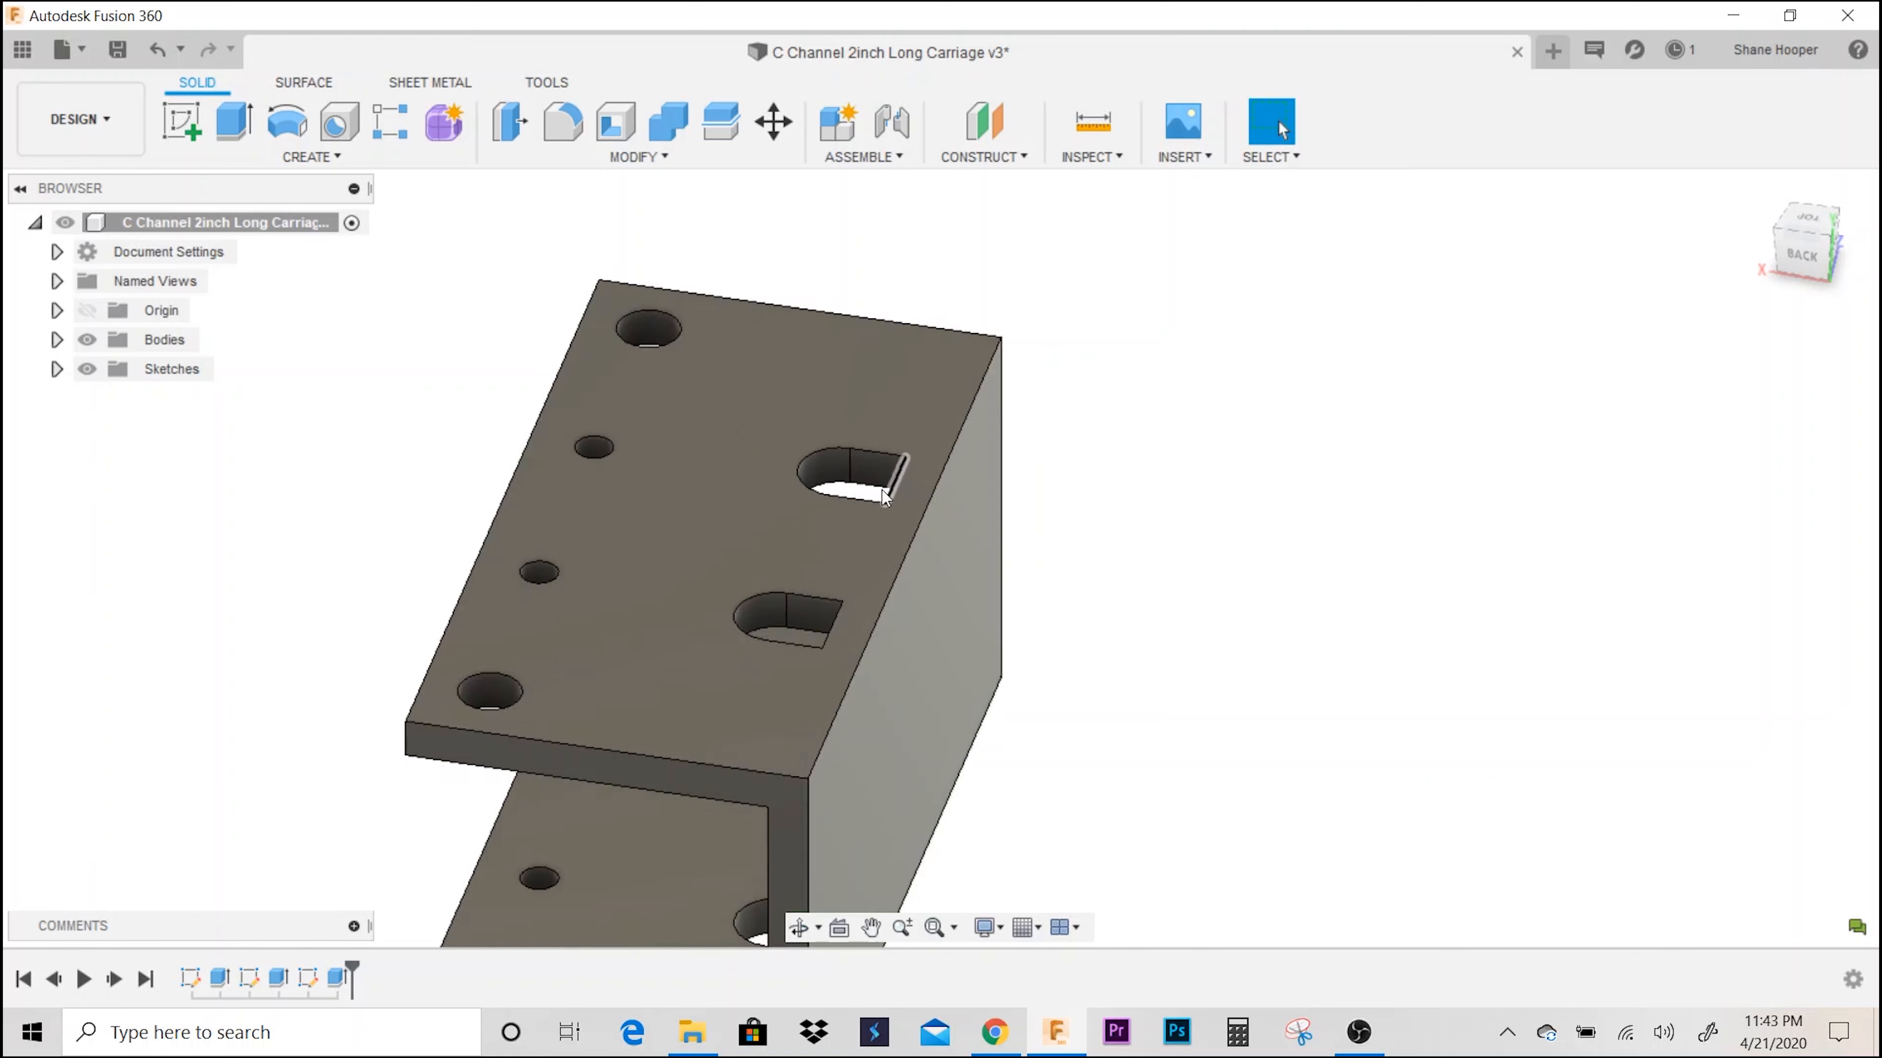
{"action": "scroll", "coordinate": [967, 483], "scroll_direction": "down", "scroll_amount": 3}
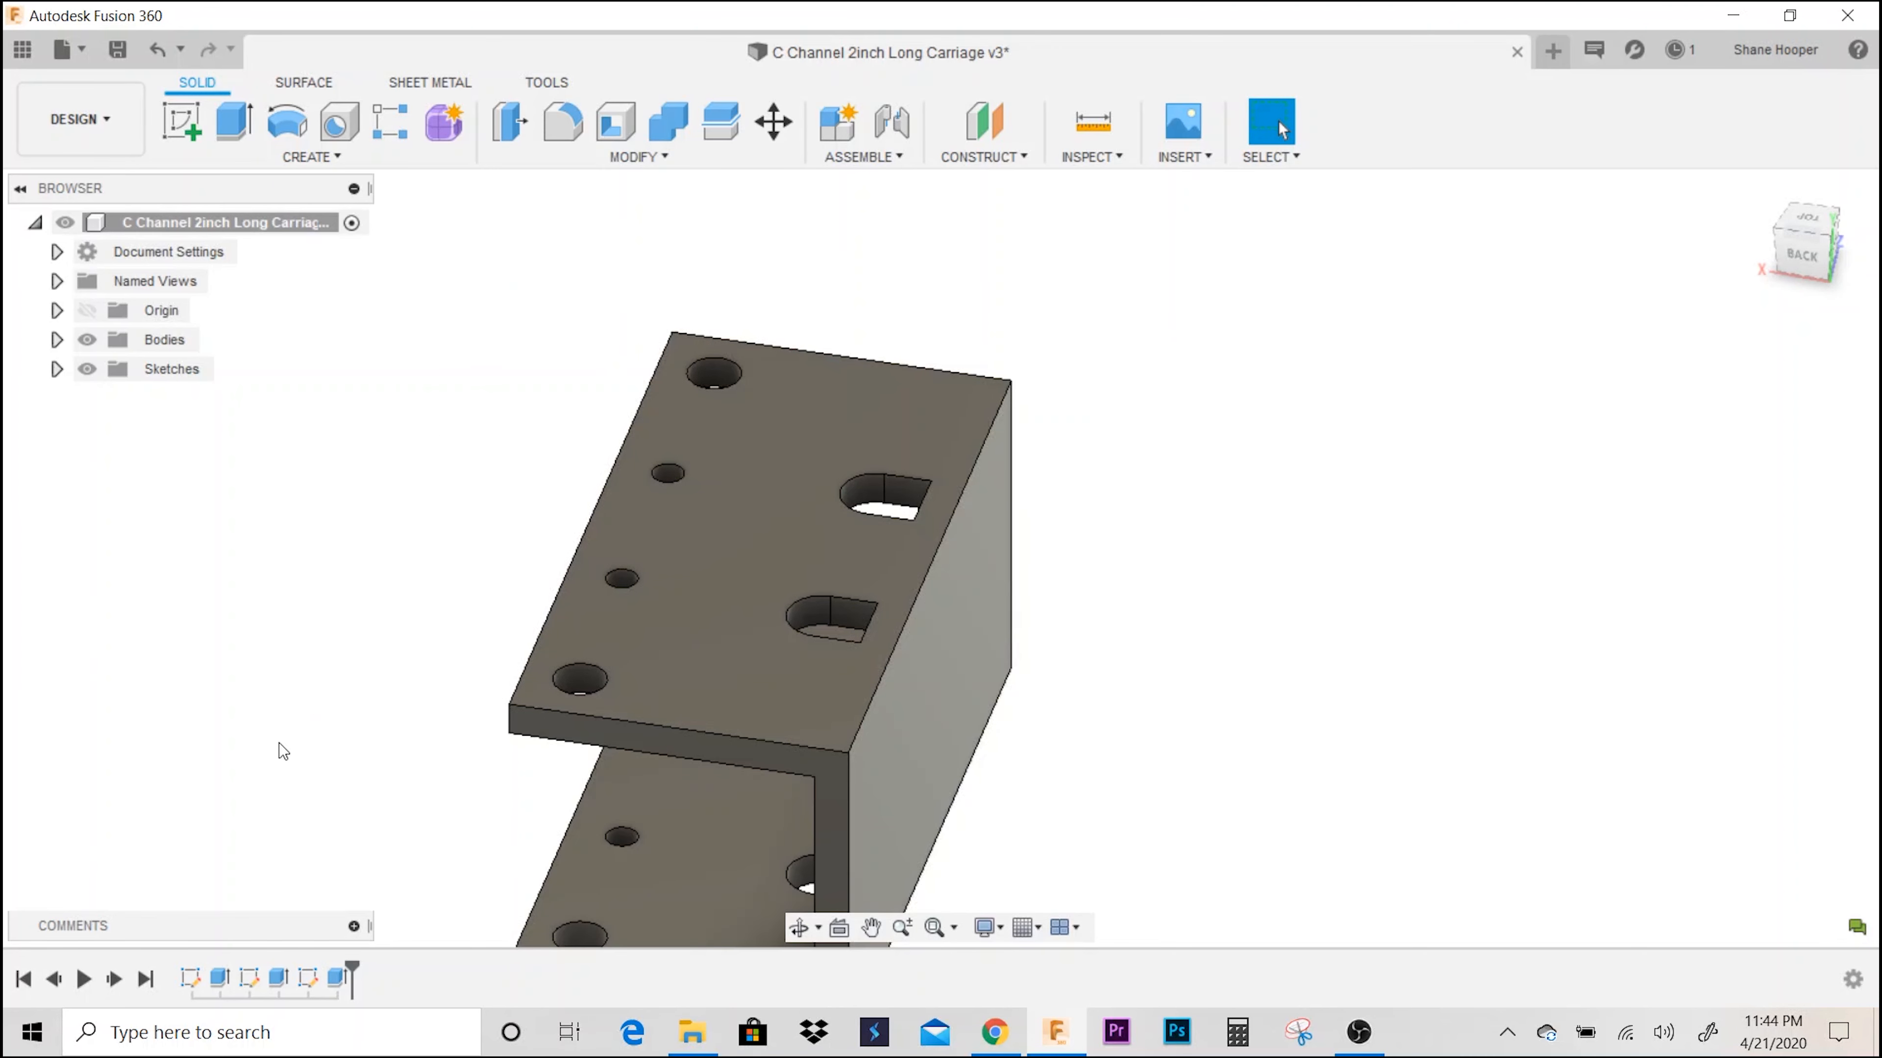
- Reopen the slot sketch for editing and extrude its two edge rectangles -.125 in as a cut through the flange
{"action": "right_click", "coordinate": [312, 981]}
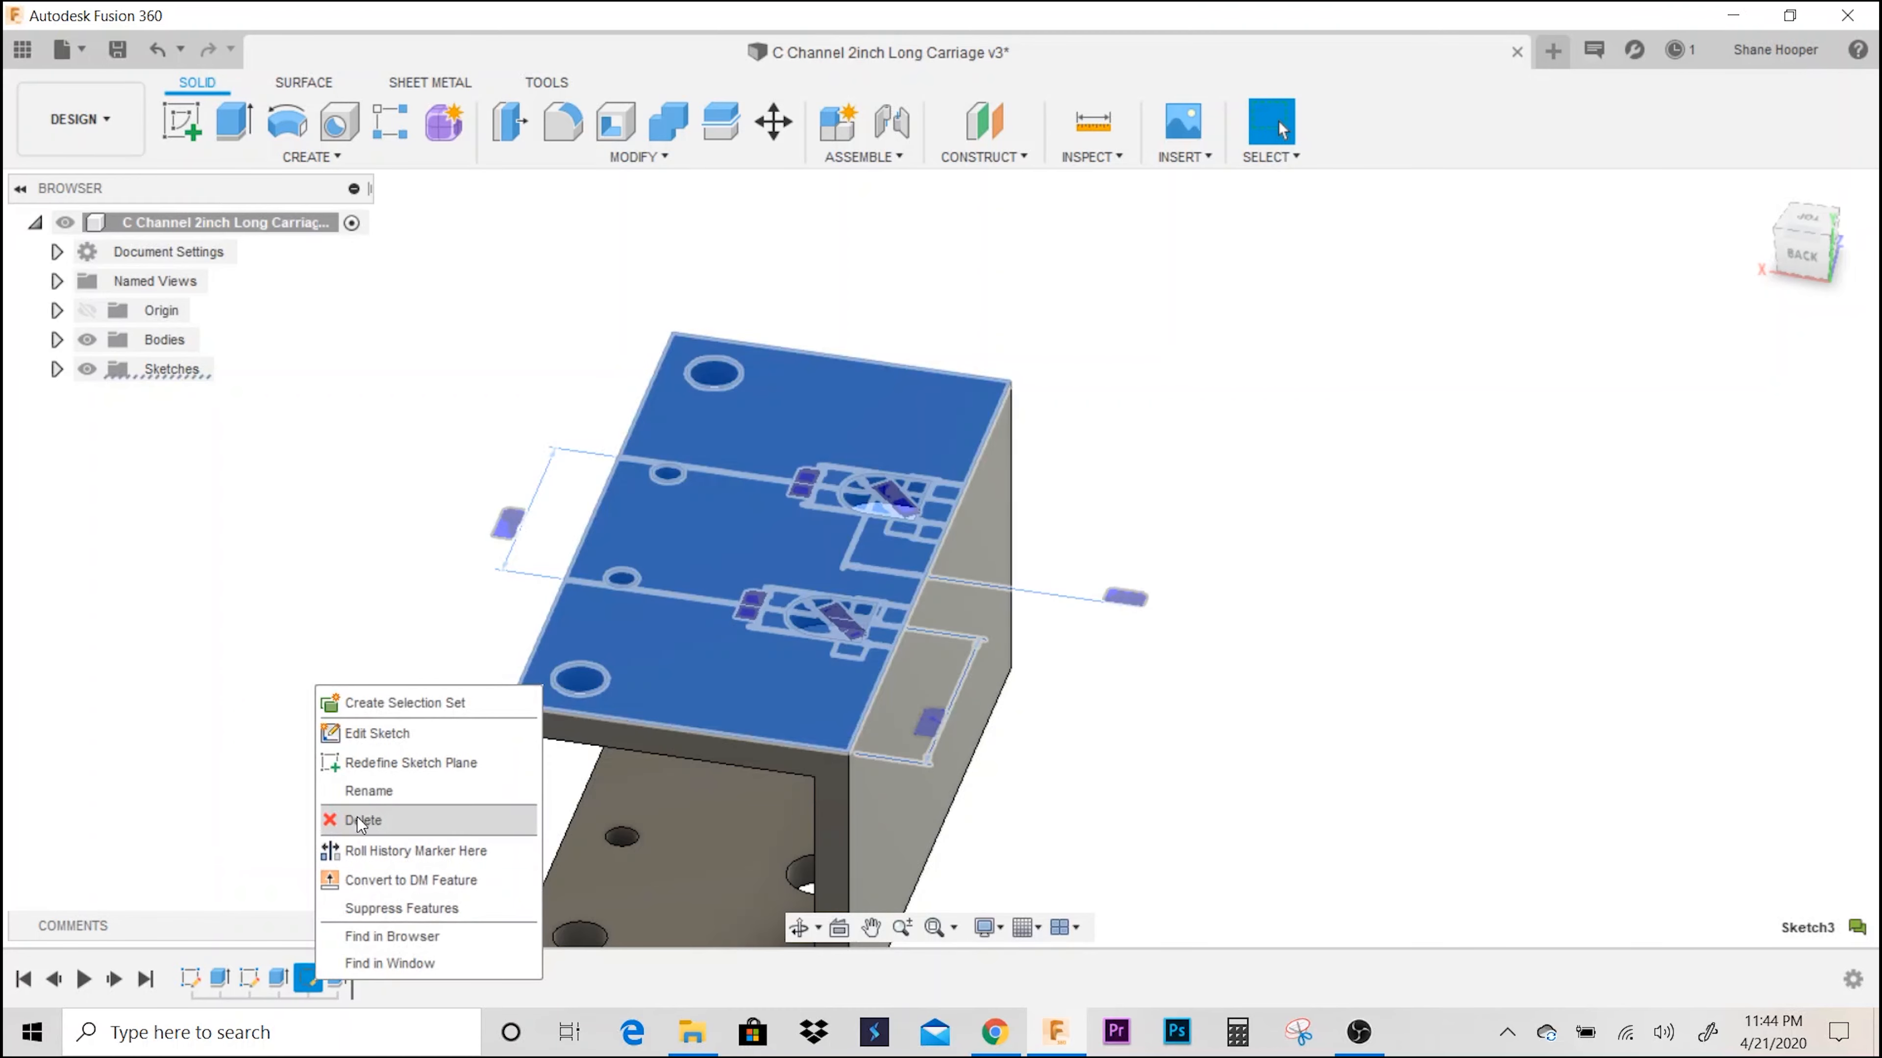
{"action": "left_click", "coordinate": [398, 732]}
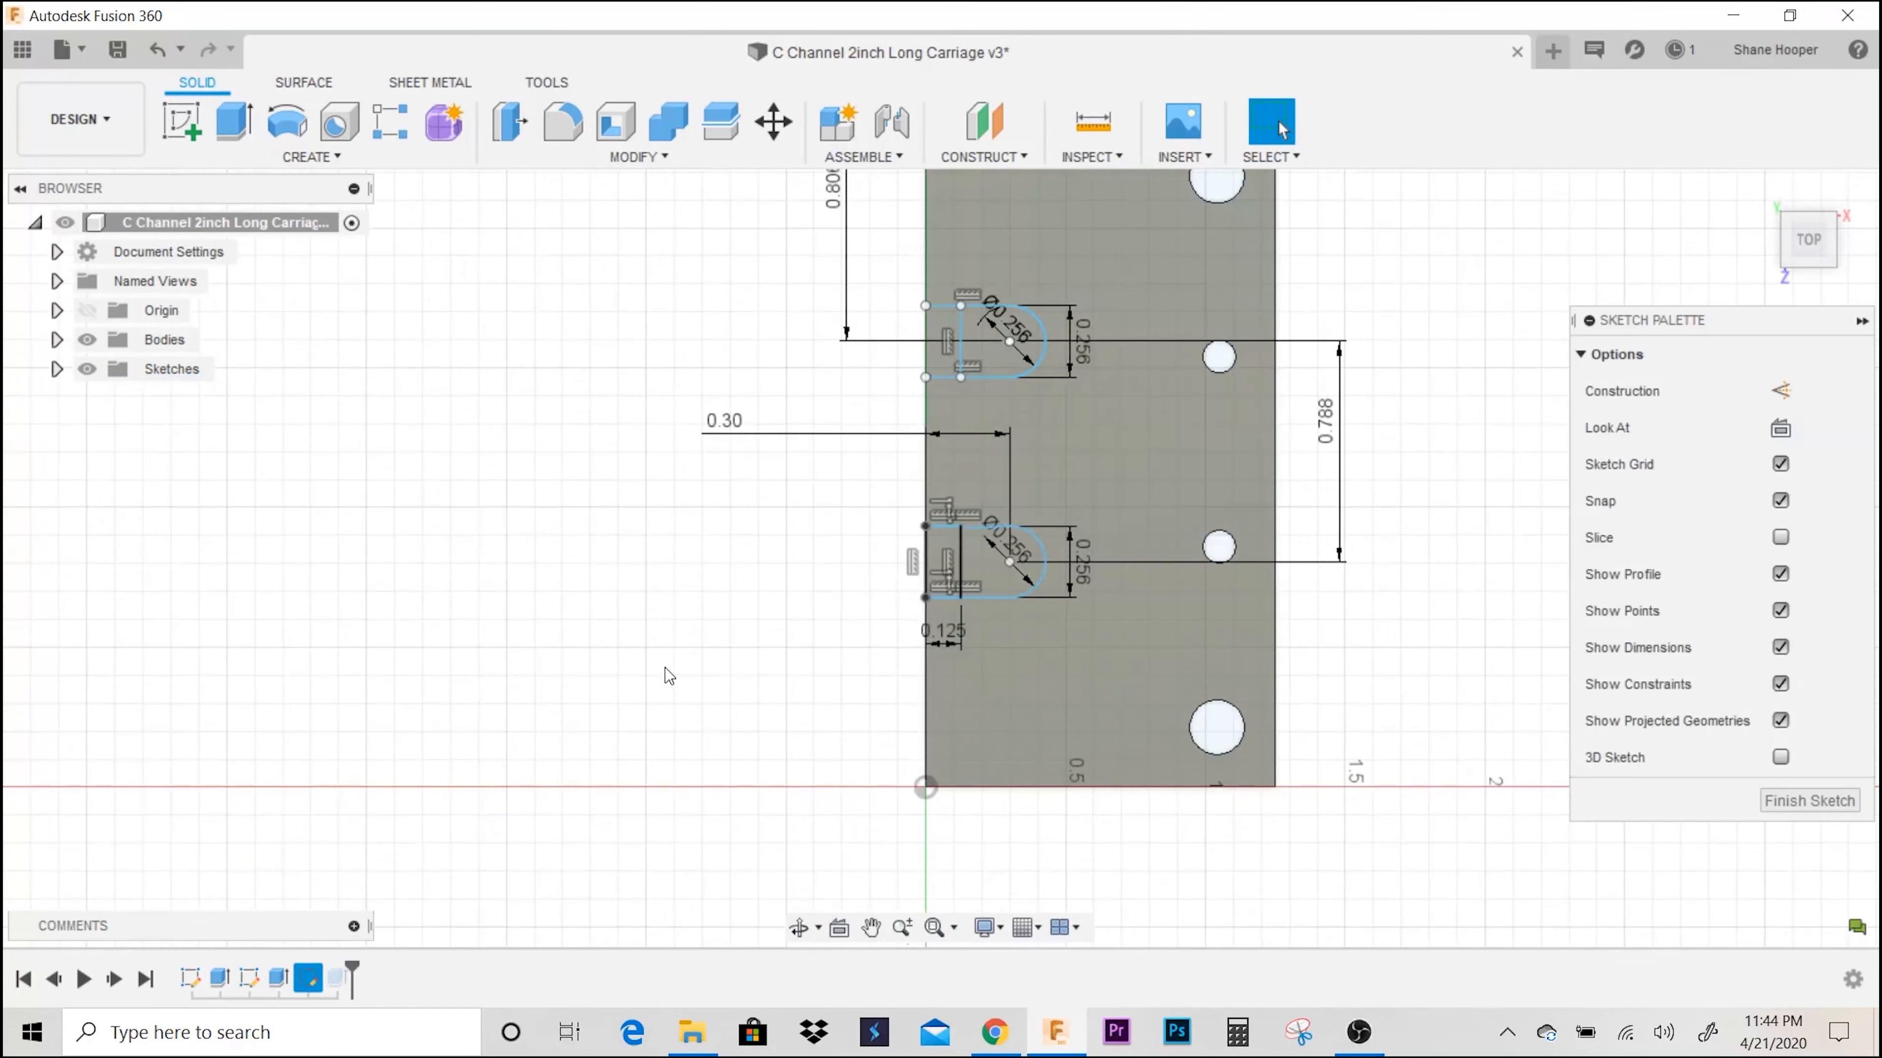
{"action": "key", "text": "e"}
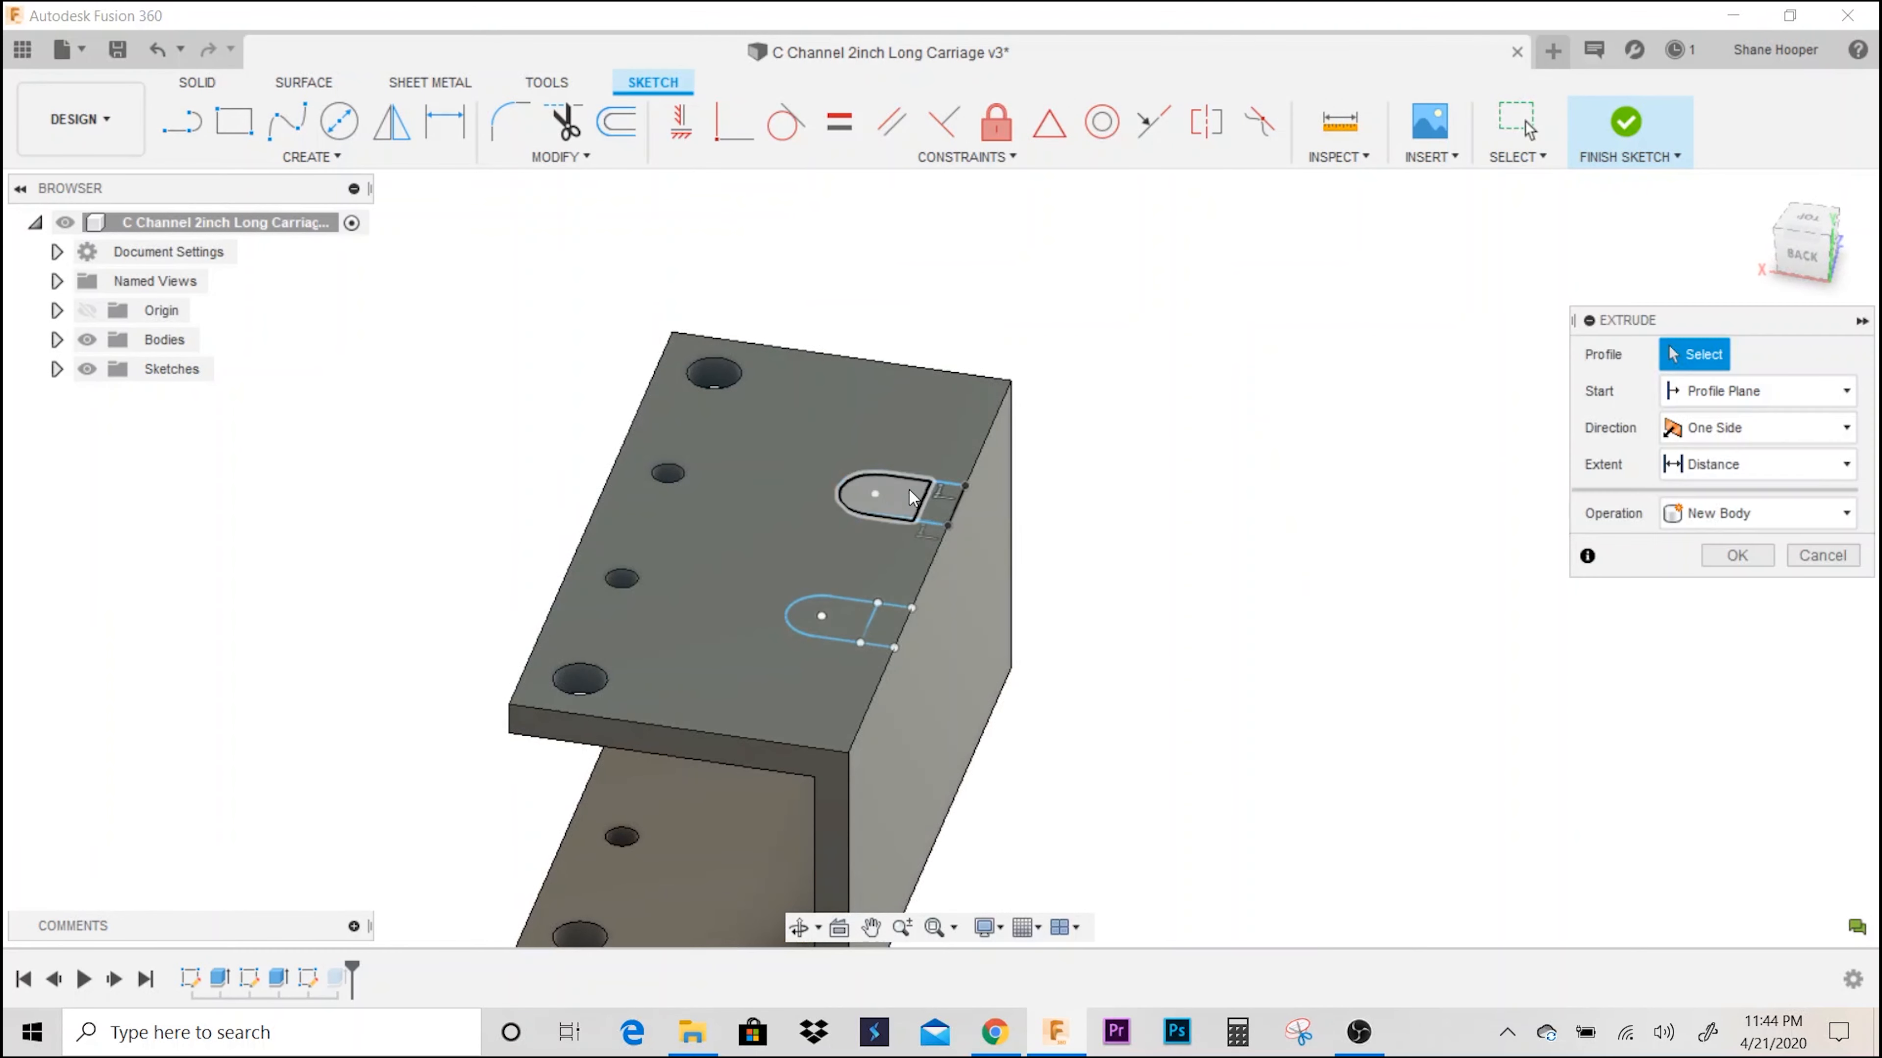
{"action": "left_click", "coordinate": [932, 507]}
{"action": "left_click", "coordinate": [889, 615]}
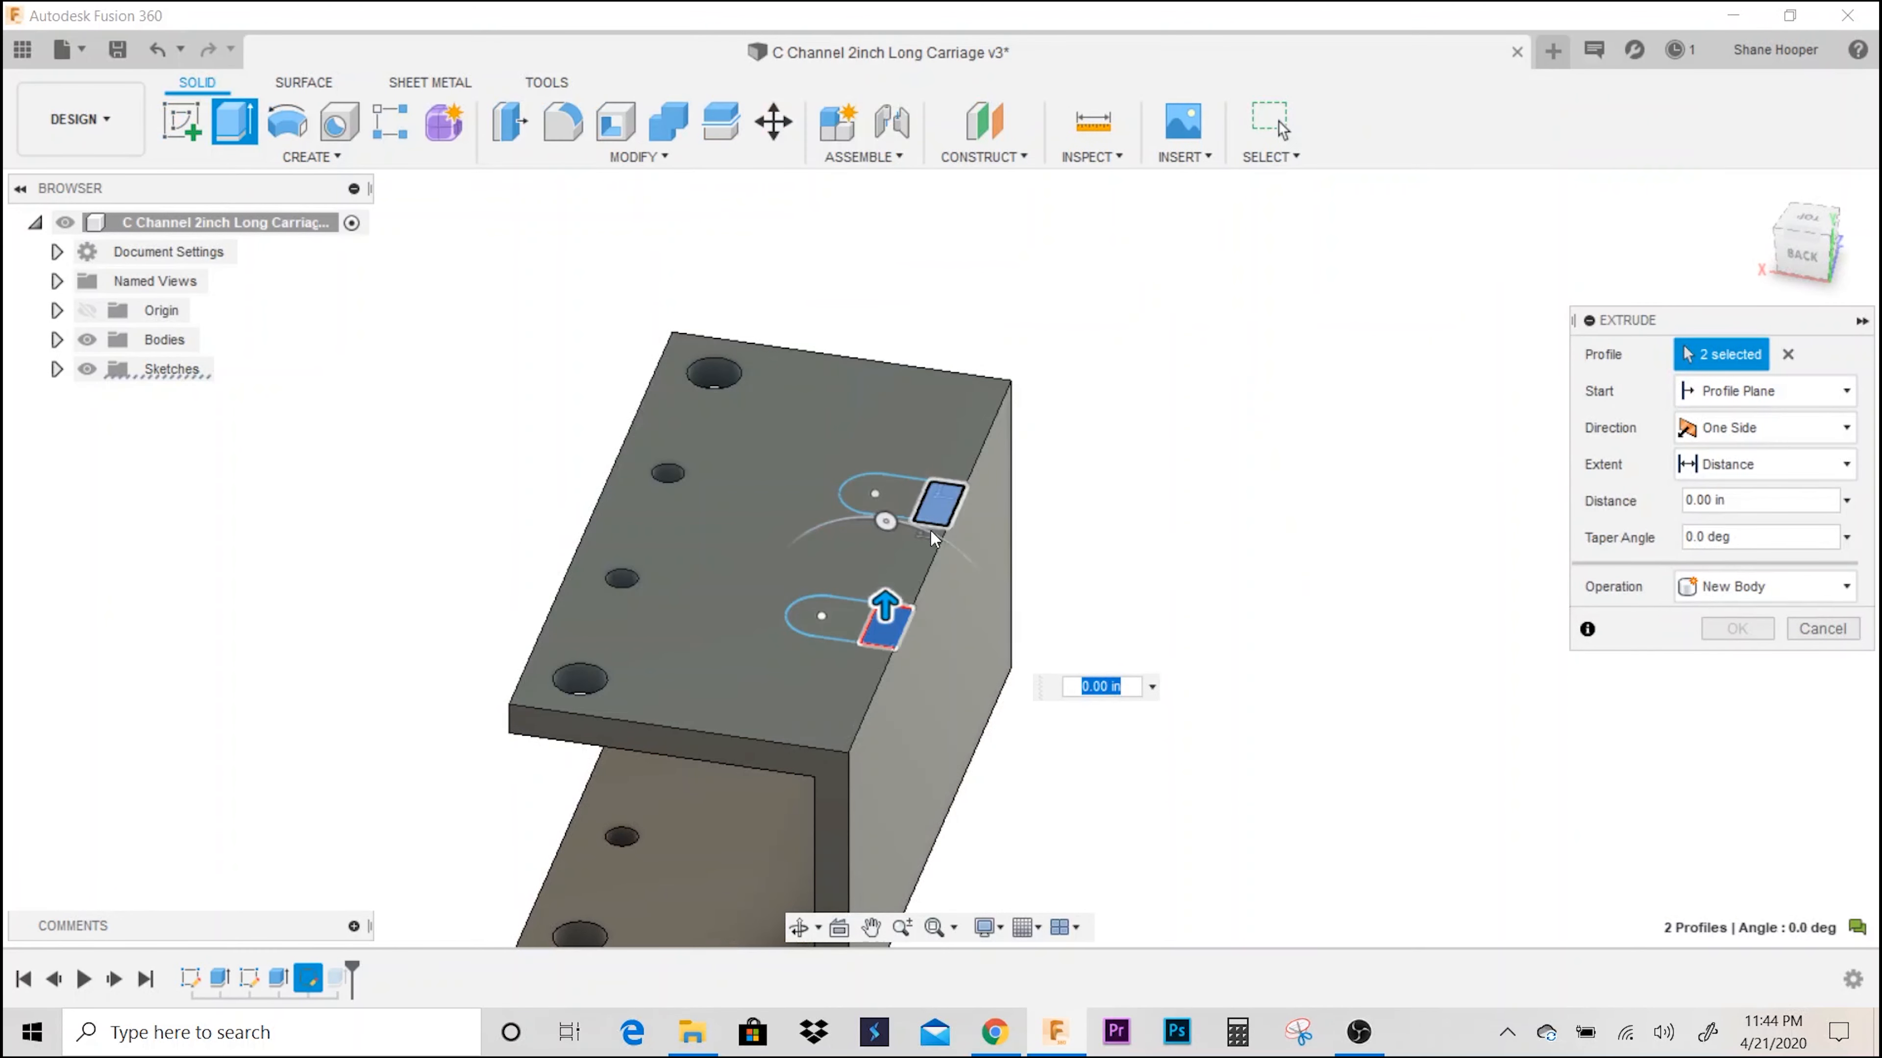
{"action": "left_click_drag", "start_coordinate": [891, 612], "coordinate": [908, 621]}
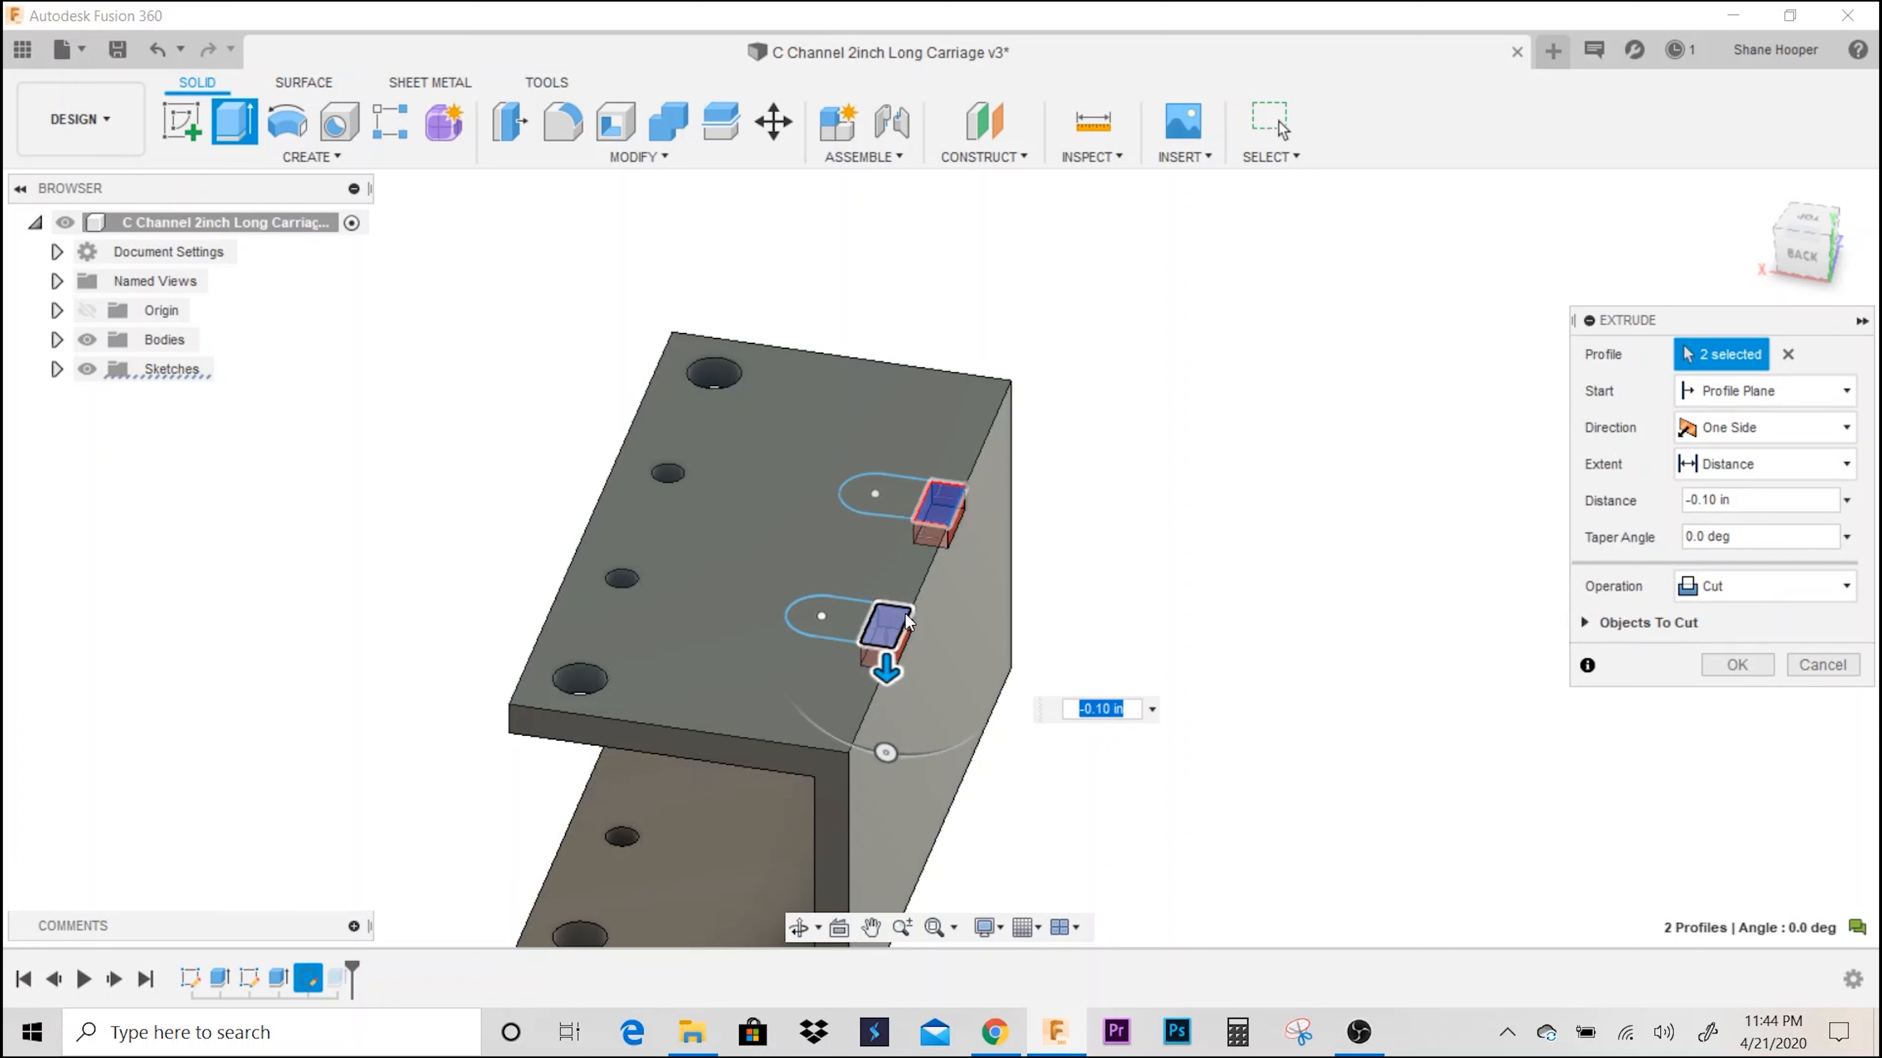
{"action": "type", "text": "-.125"}
{"action": "key", "text": "Return"}
{"action": "middle_click_drag", "start_coordinate": [905, 621], "coordinate": [1039, 625], "text": "shift"}
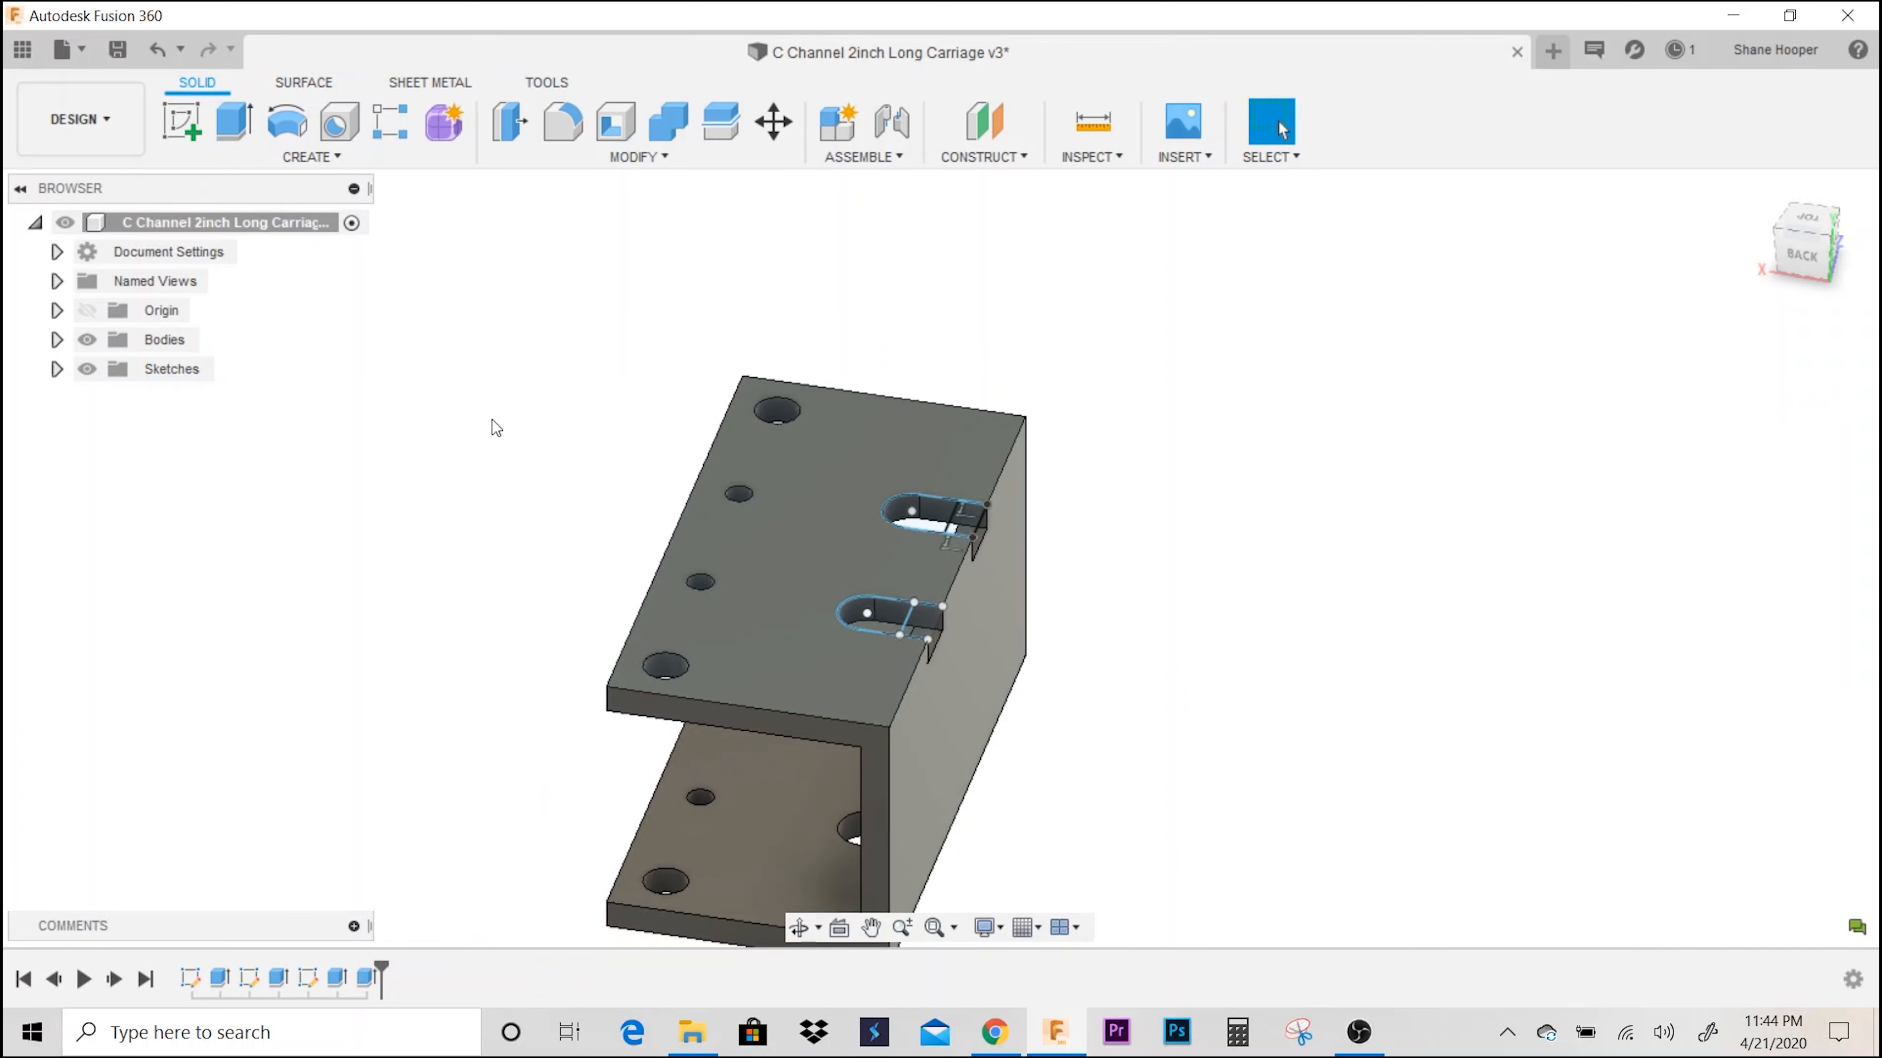
{"action": "mouse_move", "coordinate": [1204, 585]}
{"action": "middle_mouse_down", "text": "shift"}
{"action": "mouse_move", "coordinate": [1178, 541]}
{"action": "mouse_move", "coordinate": [1185, 559]}
{"action": "mouse_move", "coordinate": [1275, 524]}
{"action": "mouse_move", "coordinate": [1260, 560]}
{"action": "mouse_move", "coordinate": [1207, 583]}
{"action": "middle_mouse_up", "text": "shift"}
{"action": "scroll", "coordinate": [844, 551], "scroll_direction": "up", "scroll_amount": 3}
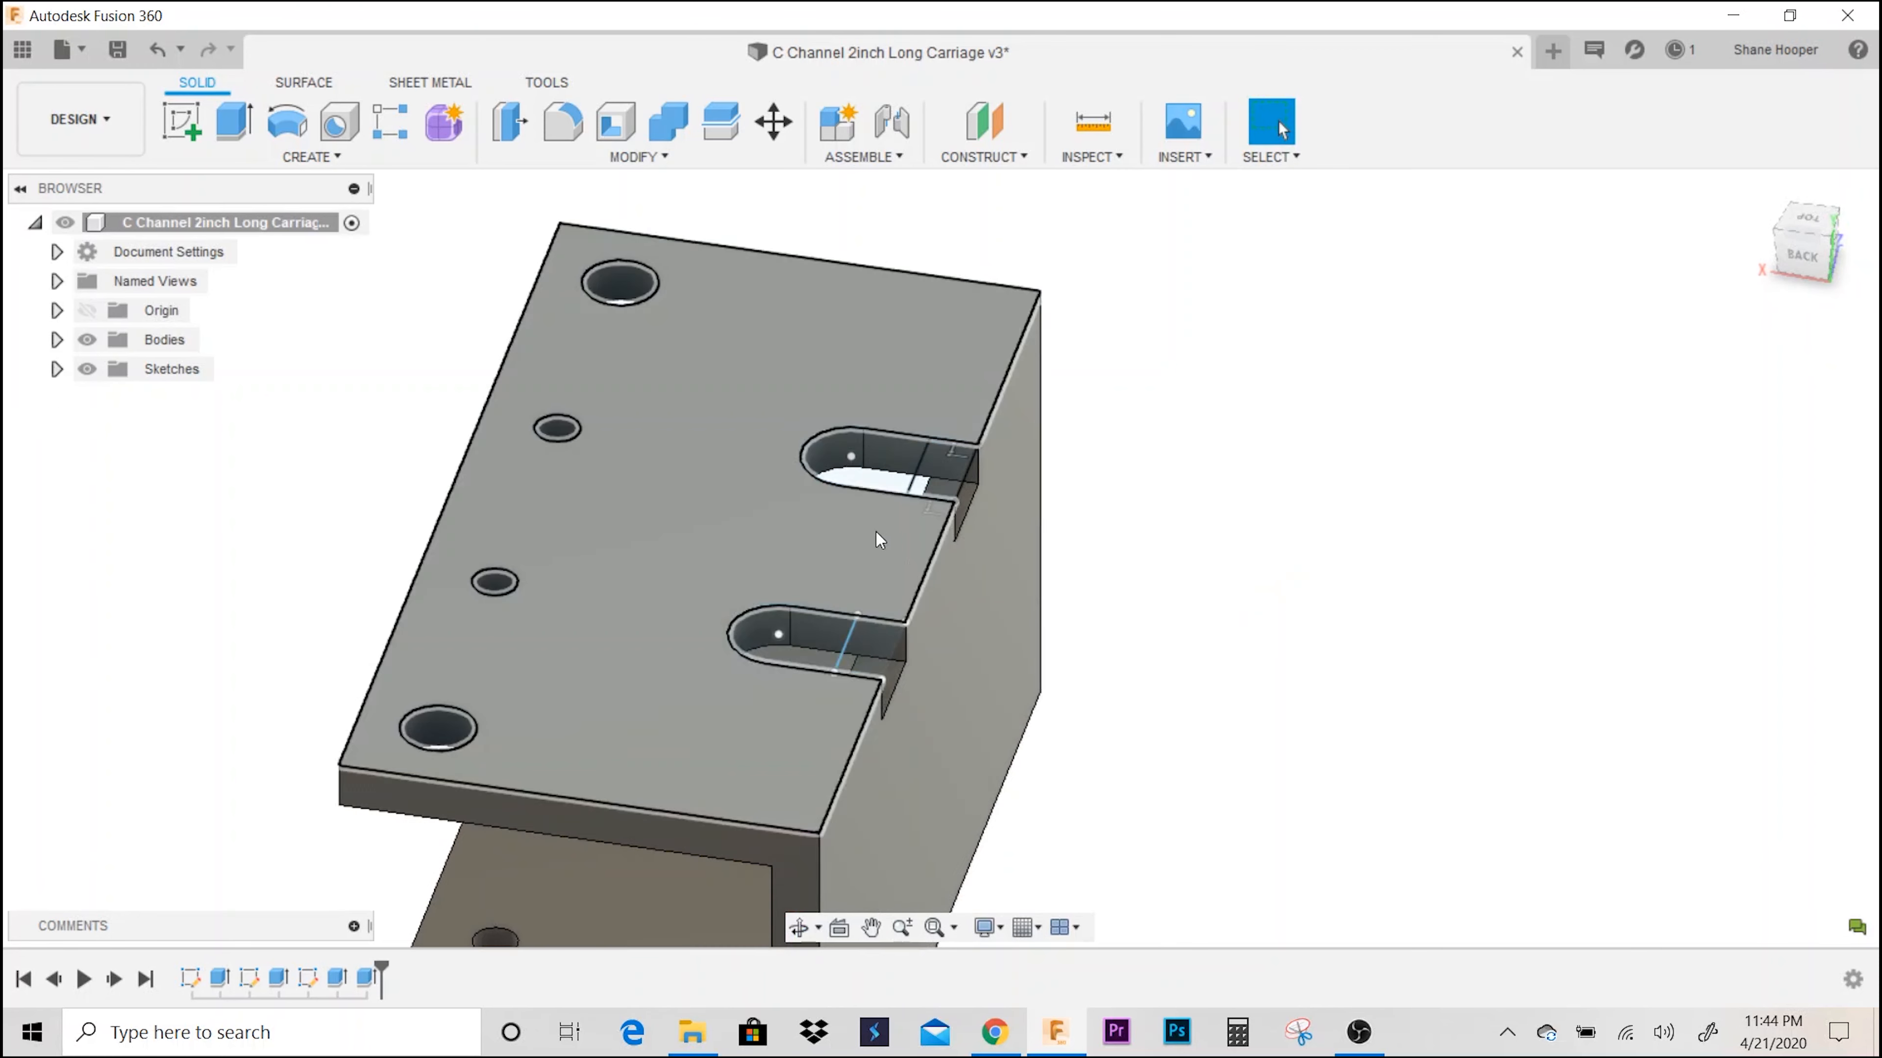
- Hide Sketch3, which holds the slot profiles
{"action": "left_click", "coordinate": [57, 369]}
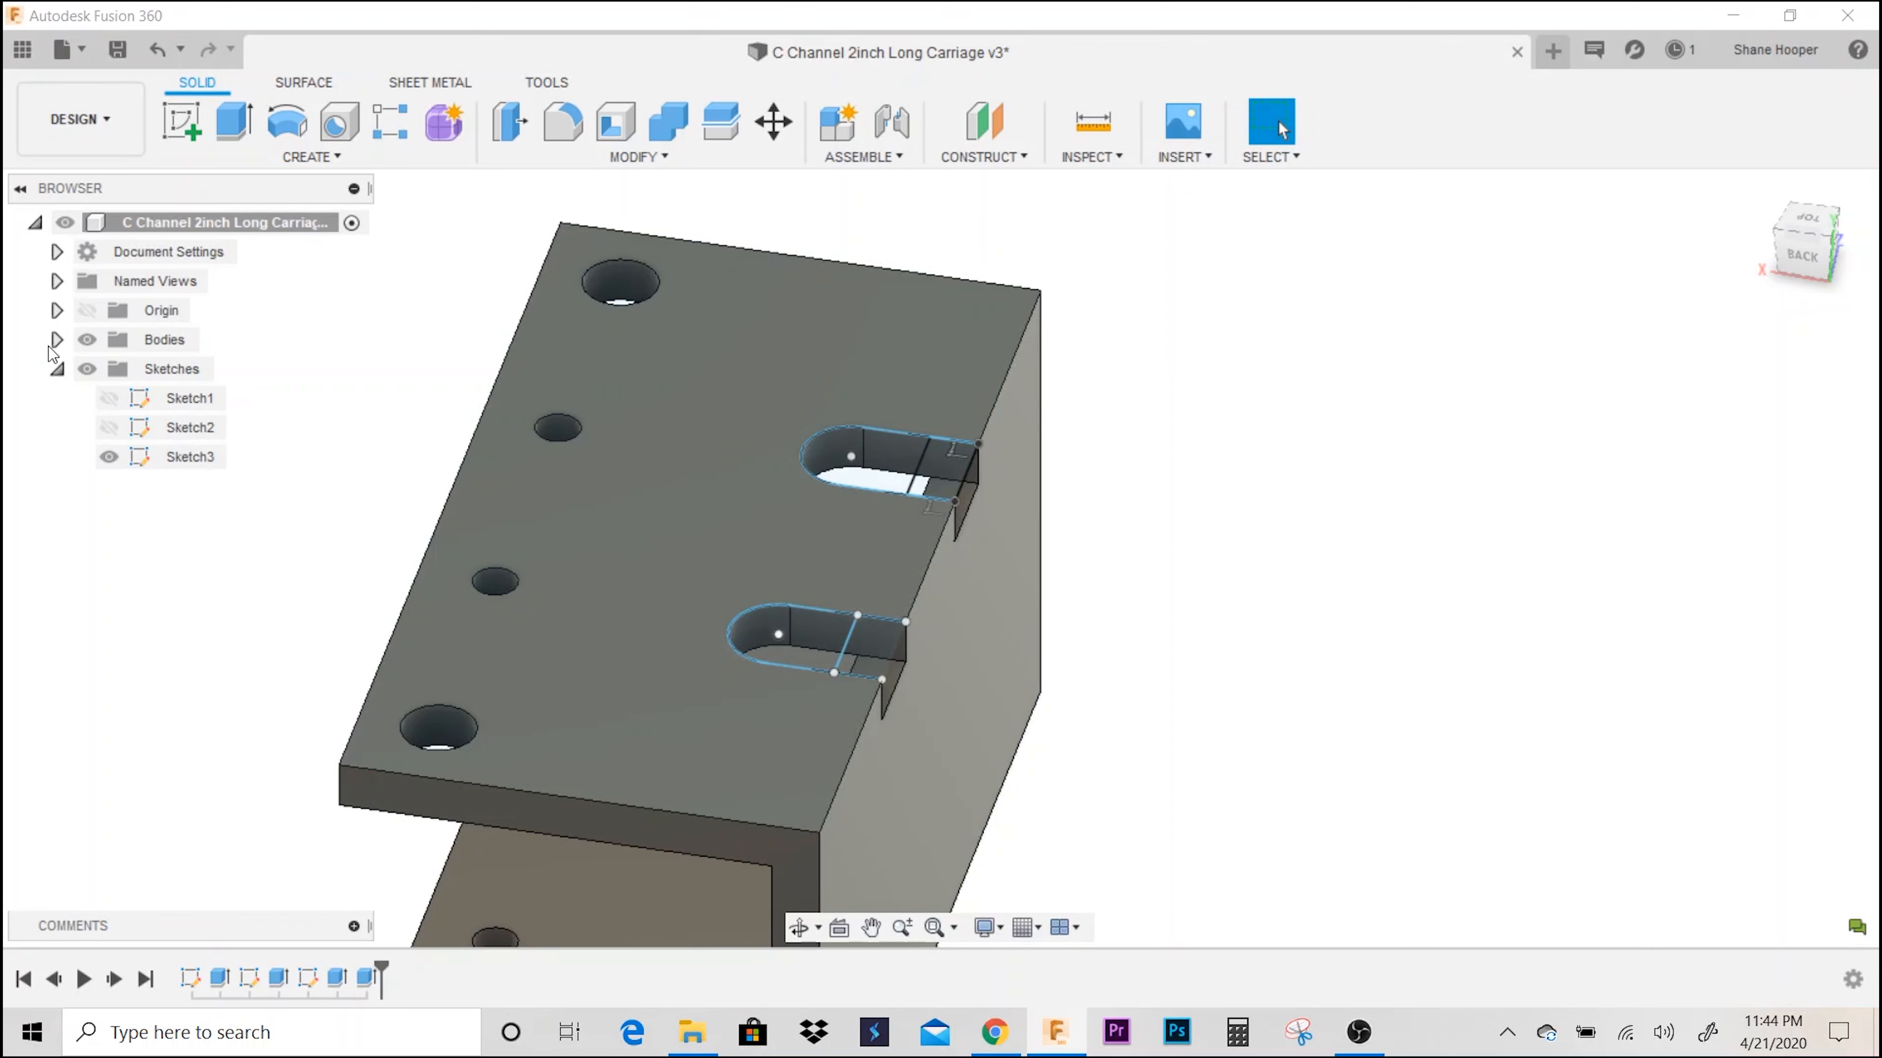
{"action": "left_click", "coordinate": [135, 465]}
{"action": "left_click", "coordinate": [116, 459]}
{"action": "left_click", "coordinate": [111, 459]}
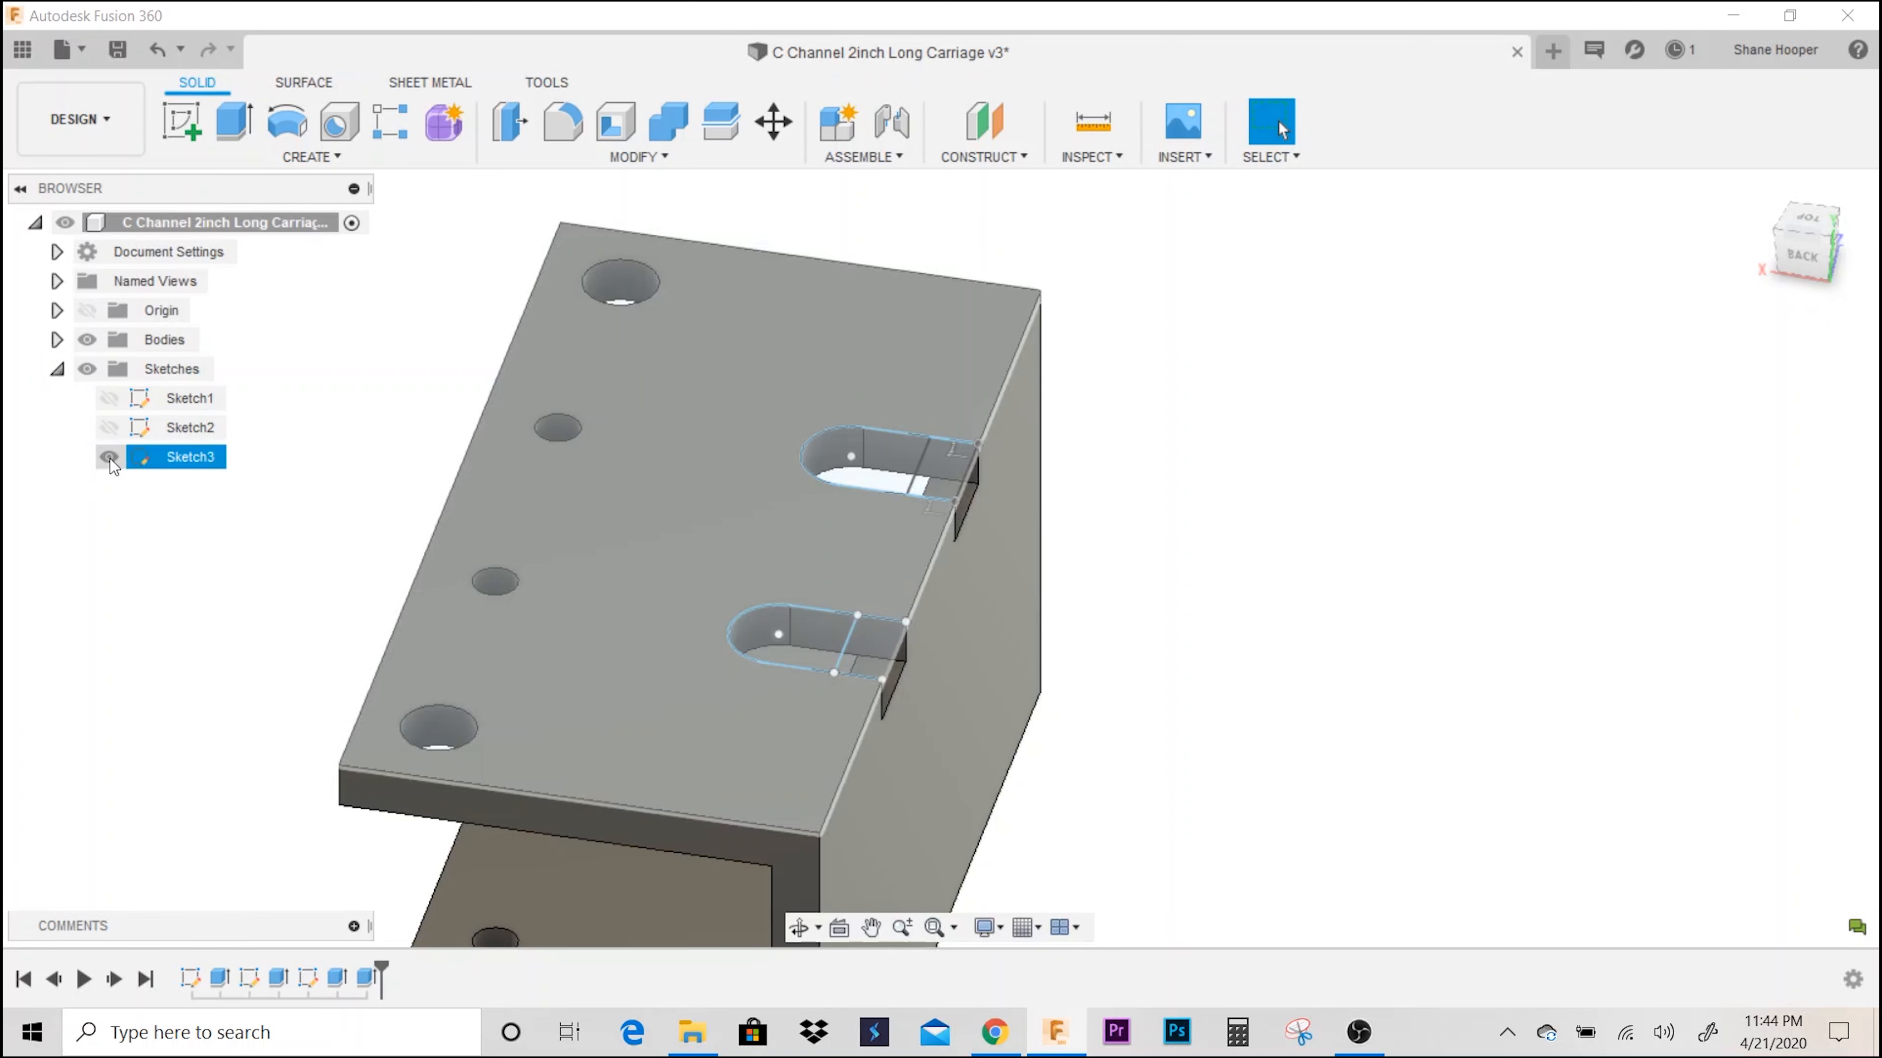
{"action": "left_click", "coordinate": [109, 458]}
- Start a sketch on the outer face of the opposite flange and look at it squarely
{"action": "scroll", "coordinate": [720, 711], "scroll_direction": "down", "scroll_amount": 4}
{"action": "middle_click_drag", "start_coordinate": [821, 727], "coordinate": [932, 429], "text": "shift"}
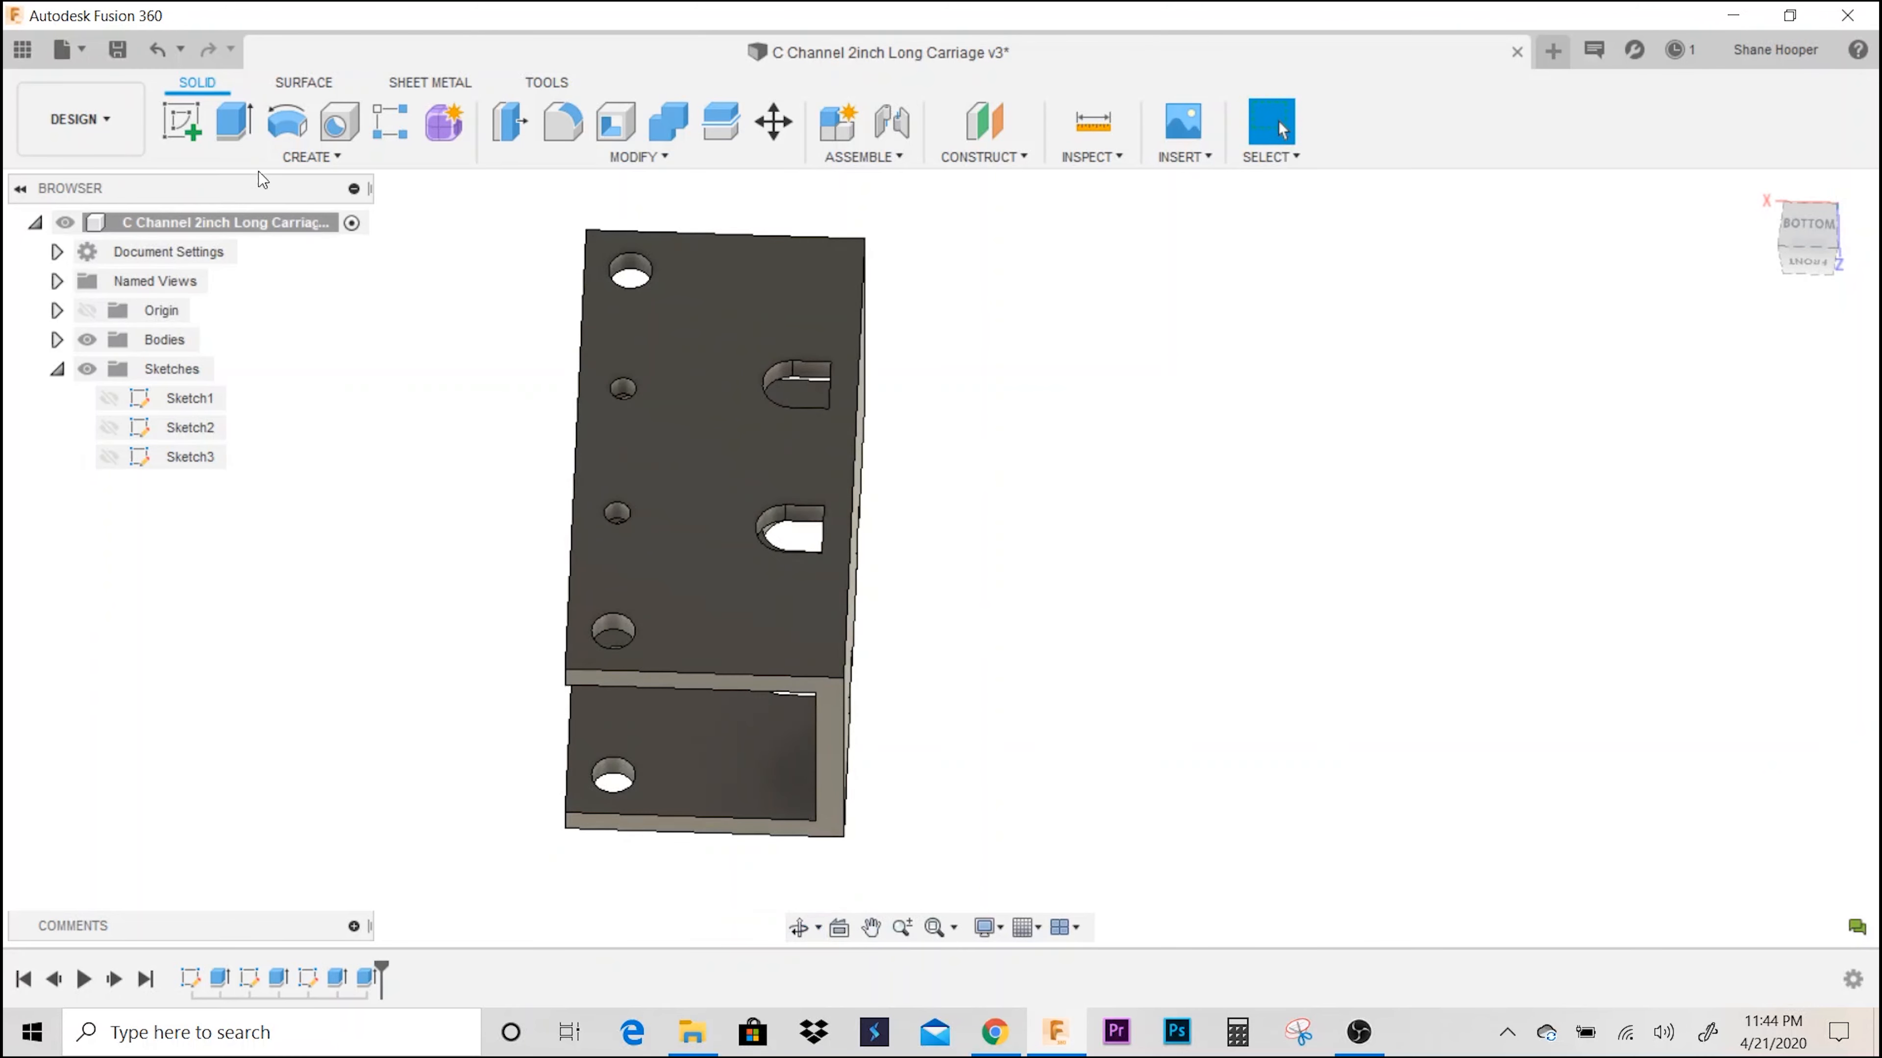
{"action": "left_click", "coordinate": [194, 125]}
{"action": "left_click", "coordinate": [672, 374]}
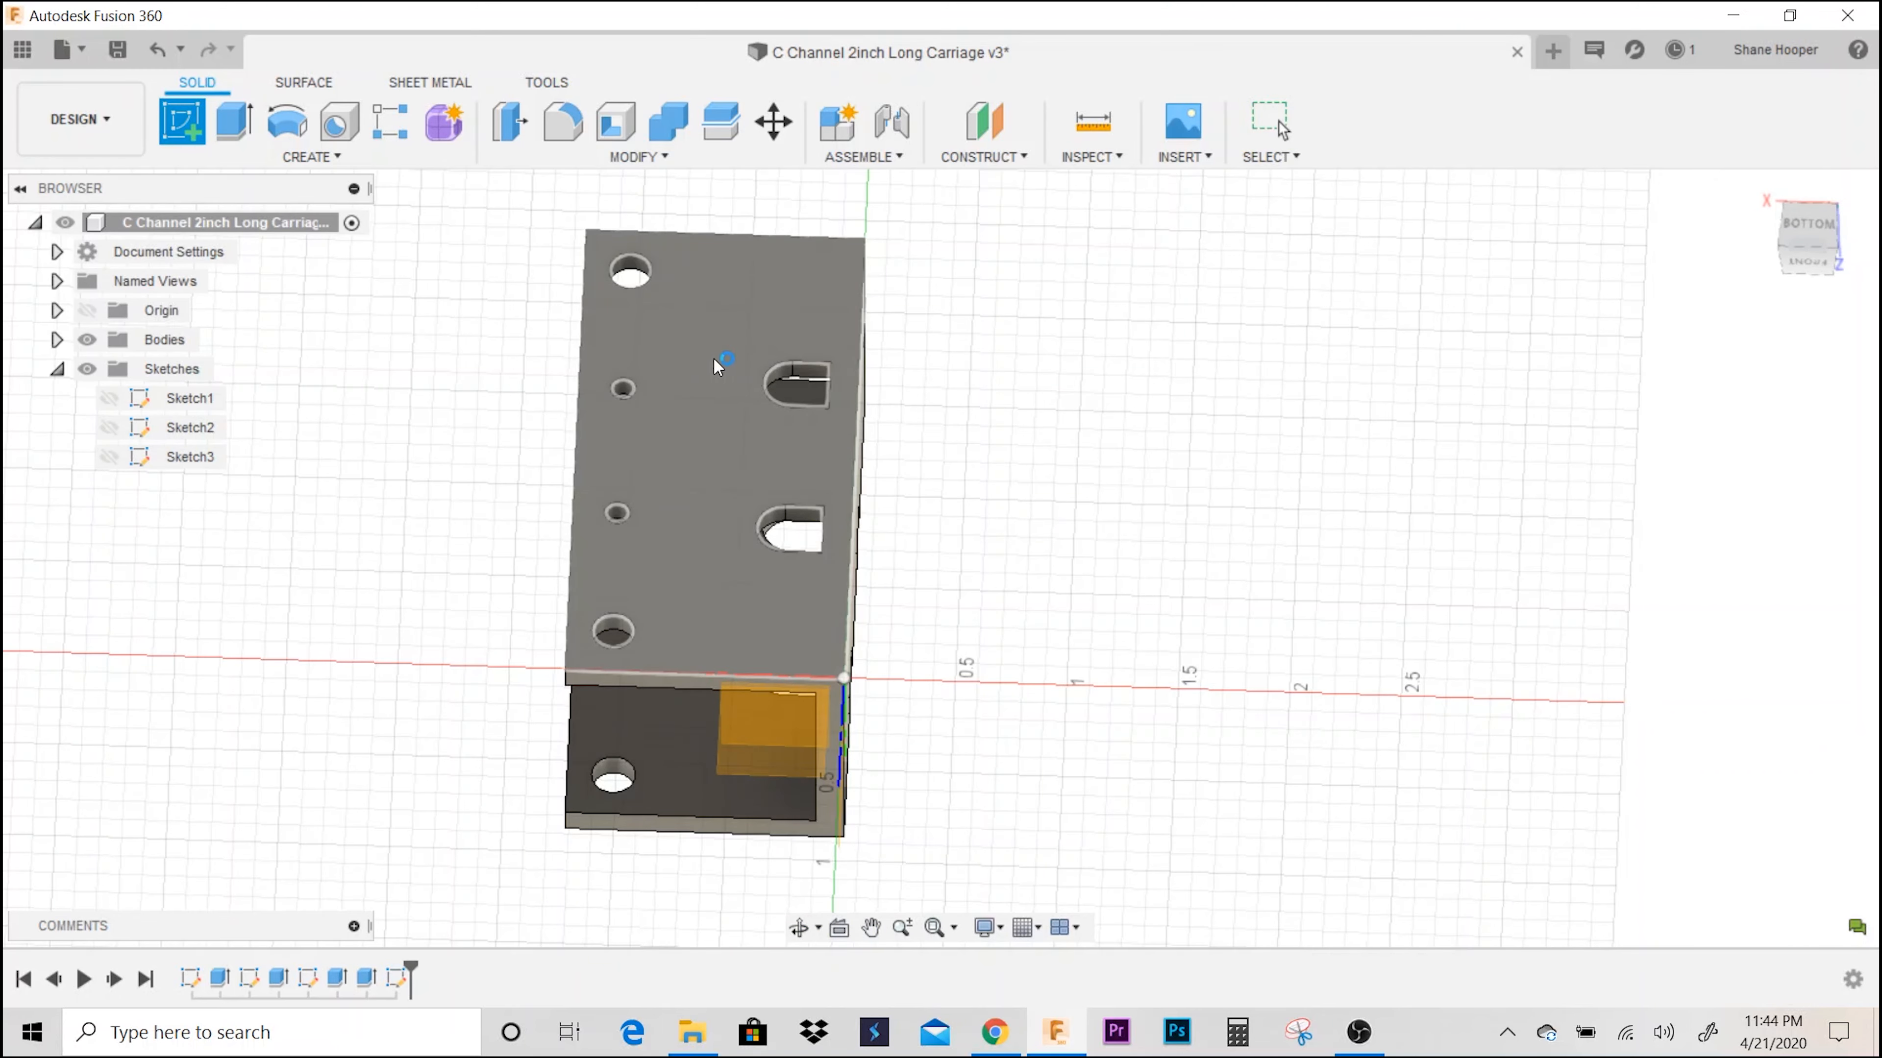
{"action": "middle_click_drag", "start_coordinate": [1063, 613], "coordinate": [1073, 560], "text": "shift"}
{"action": "left_click", "coordinate": [1807, 230]}
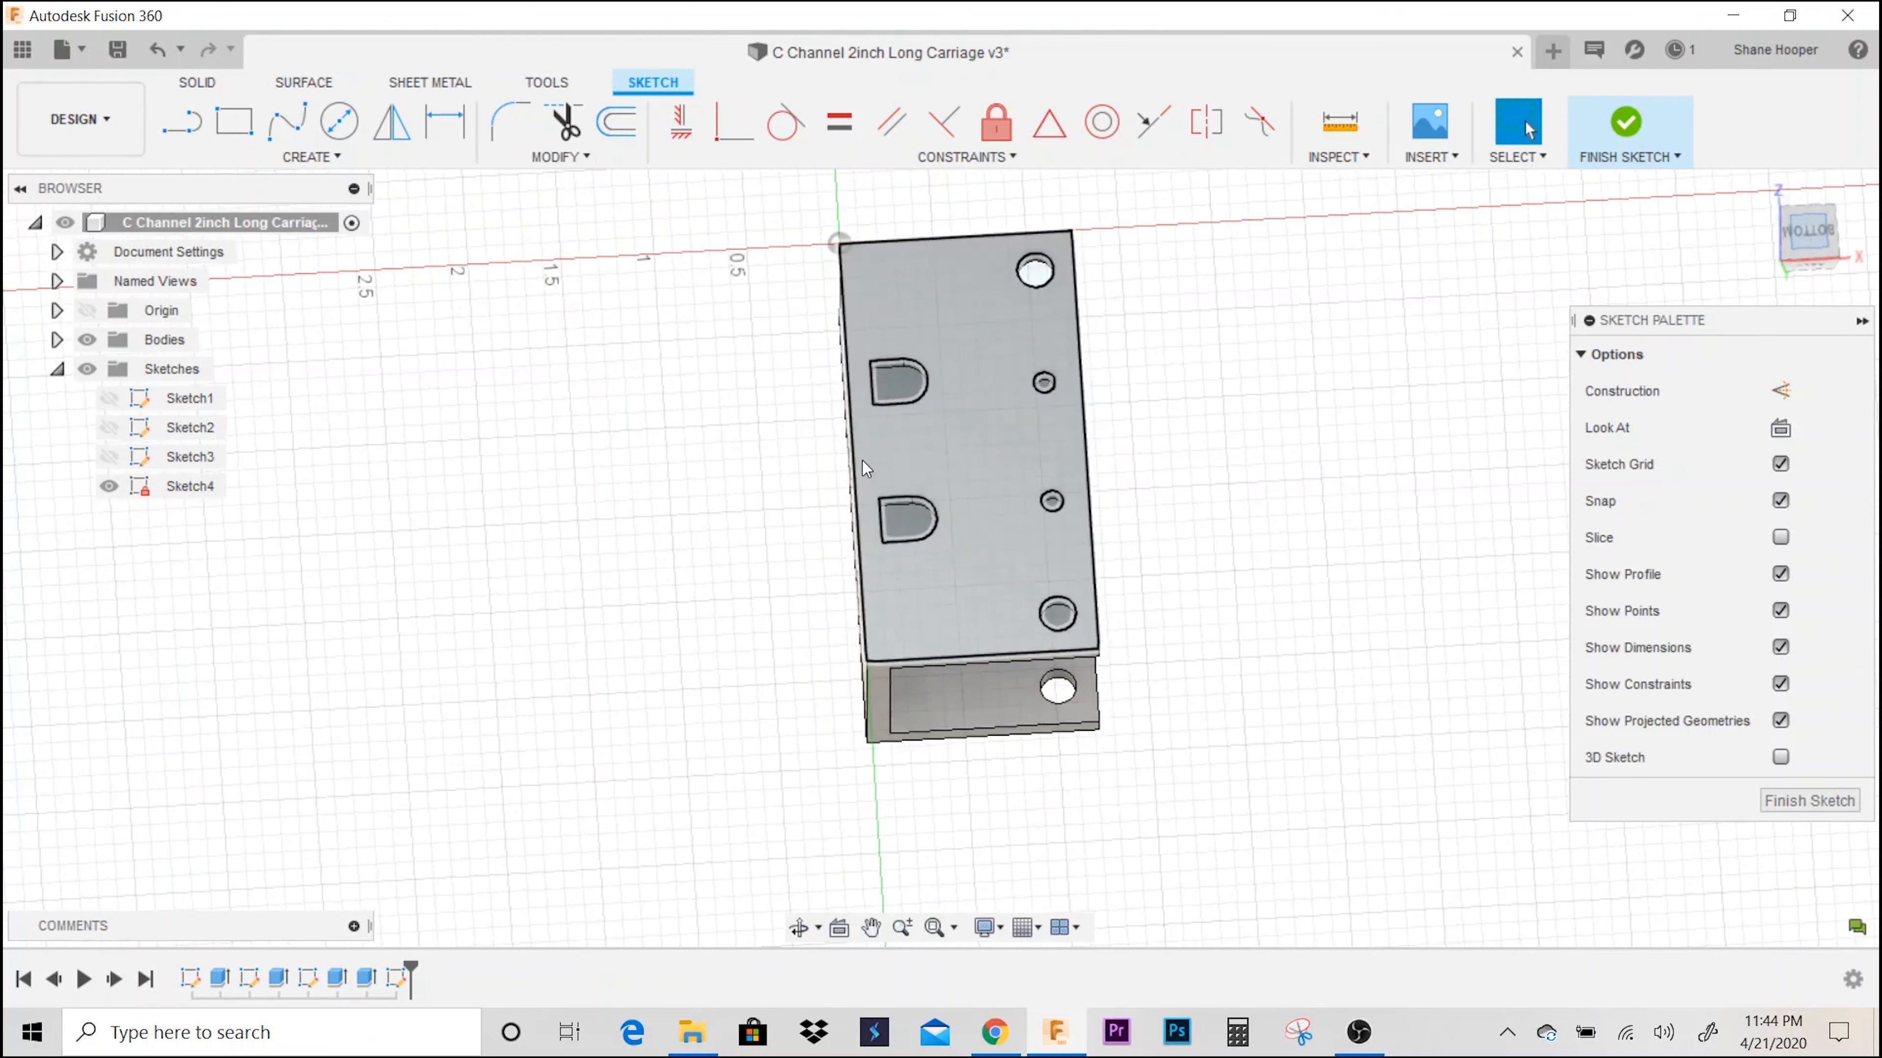
{"action": "scroll", "coordinate": [913, 407], "scroll_direction": "up", "scroll_amount": 2}
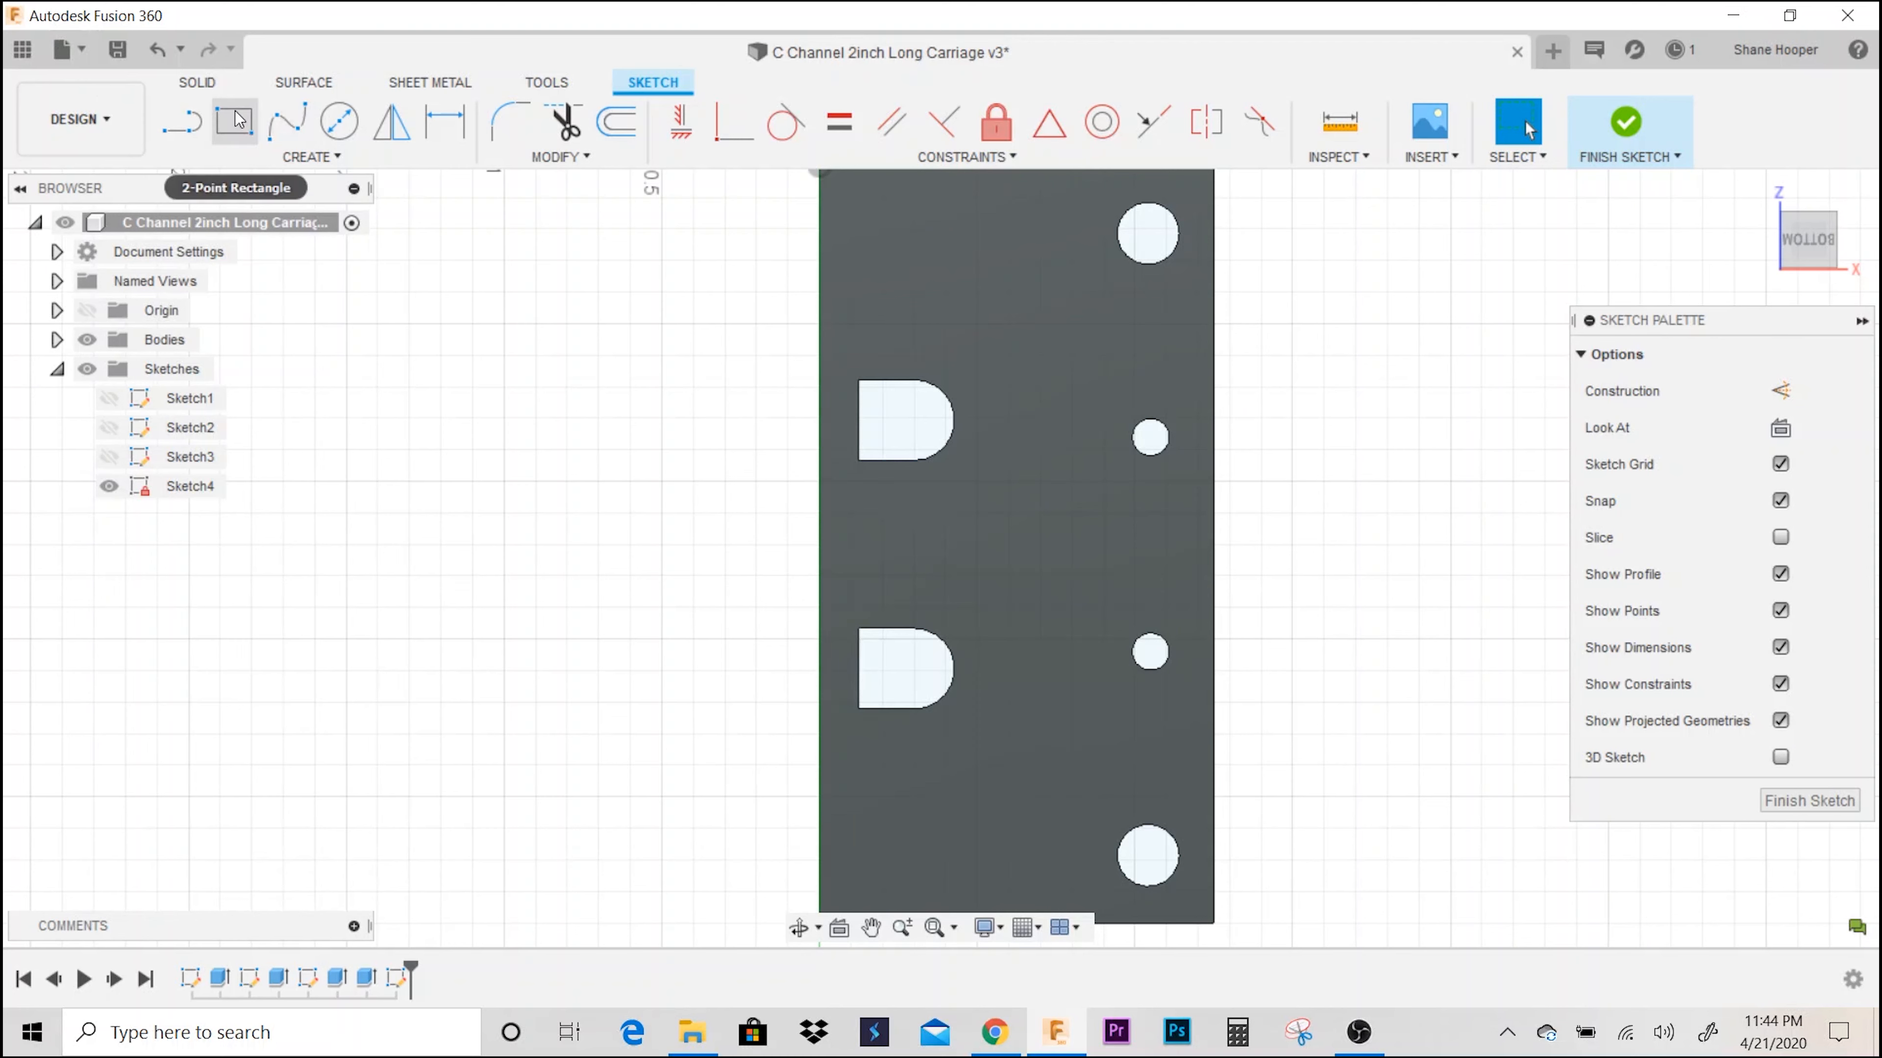
- Draw a two-point rectangle from the first slot's straight-end corner to the flange's long edge, spanning the slot's width
{"action": "left_click", "coordinate": [233, 121]}
{"action": "left_click", "coordinate": [857, 379]}
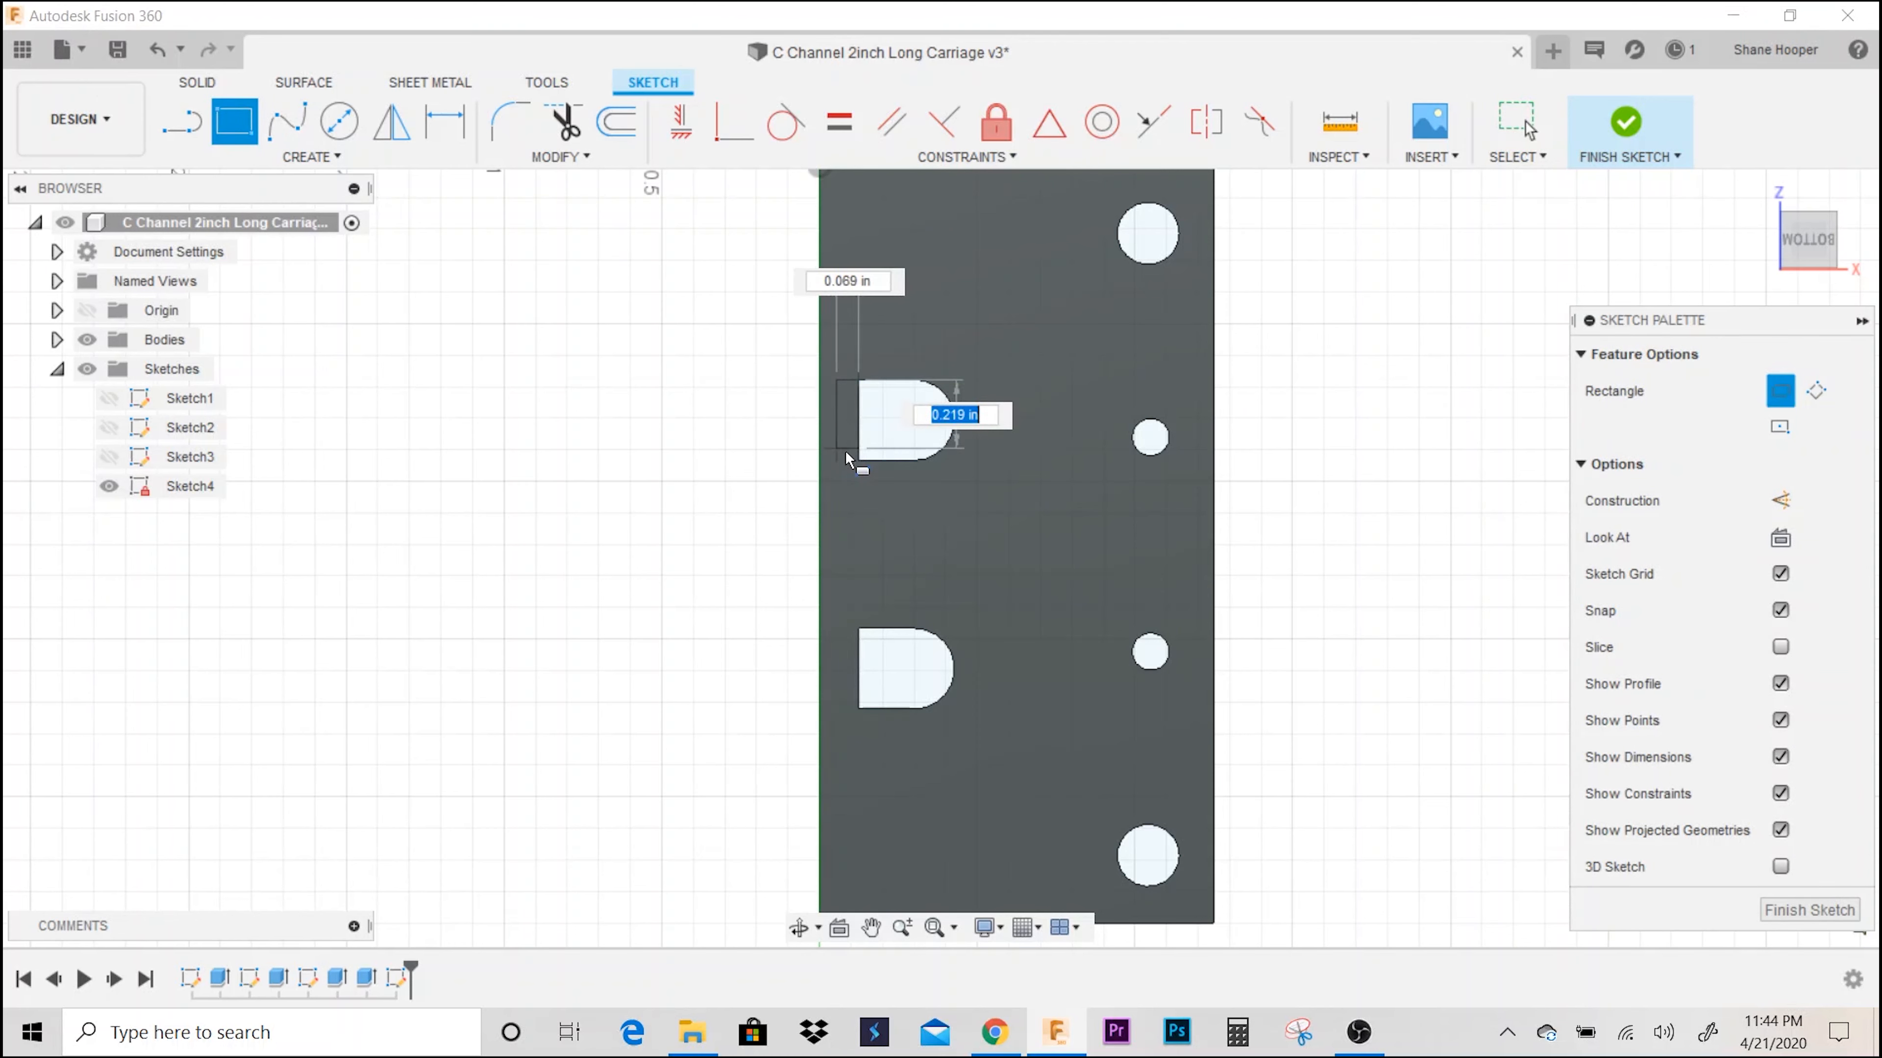
{"action": "left_click", "coordinate": [821, 460]}
{"action": "scroll", "coordinate": [859, 532], "scroll_direction": "up", "scroll_amount": 2}
{"action": "middle_click_drag", "start_coordinate": [873, 554], "coordinate": [727, 93]}
{"action": "middle_click_drag", "start_coordinate": [823, 285], "coordinate": [940, 627]}
{"action": "scroll", "coordinate": [887, 441], "scroll_direction": "up", "scroll_amount": 4}
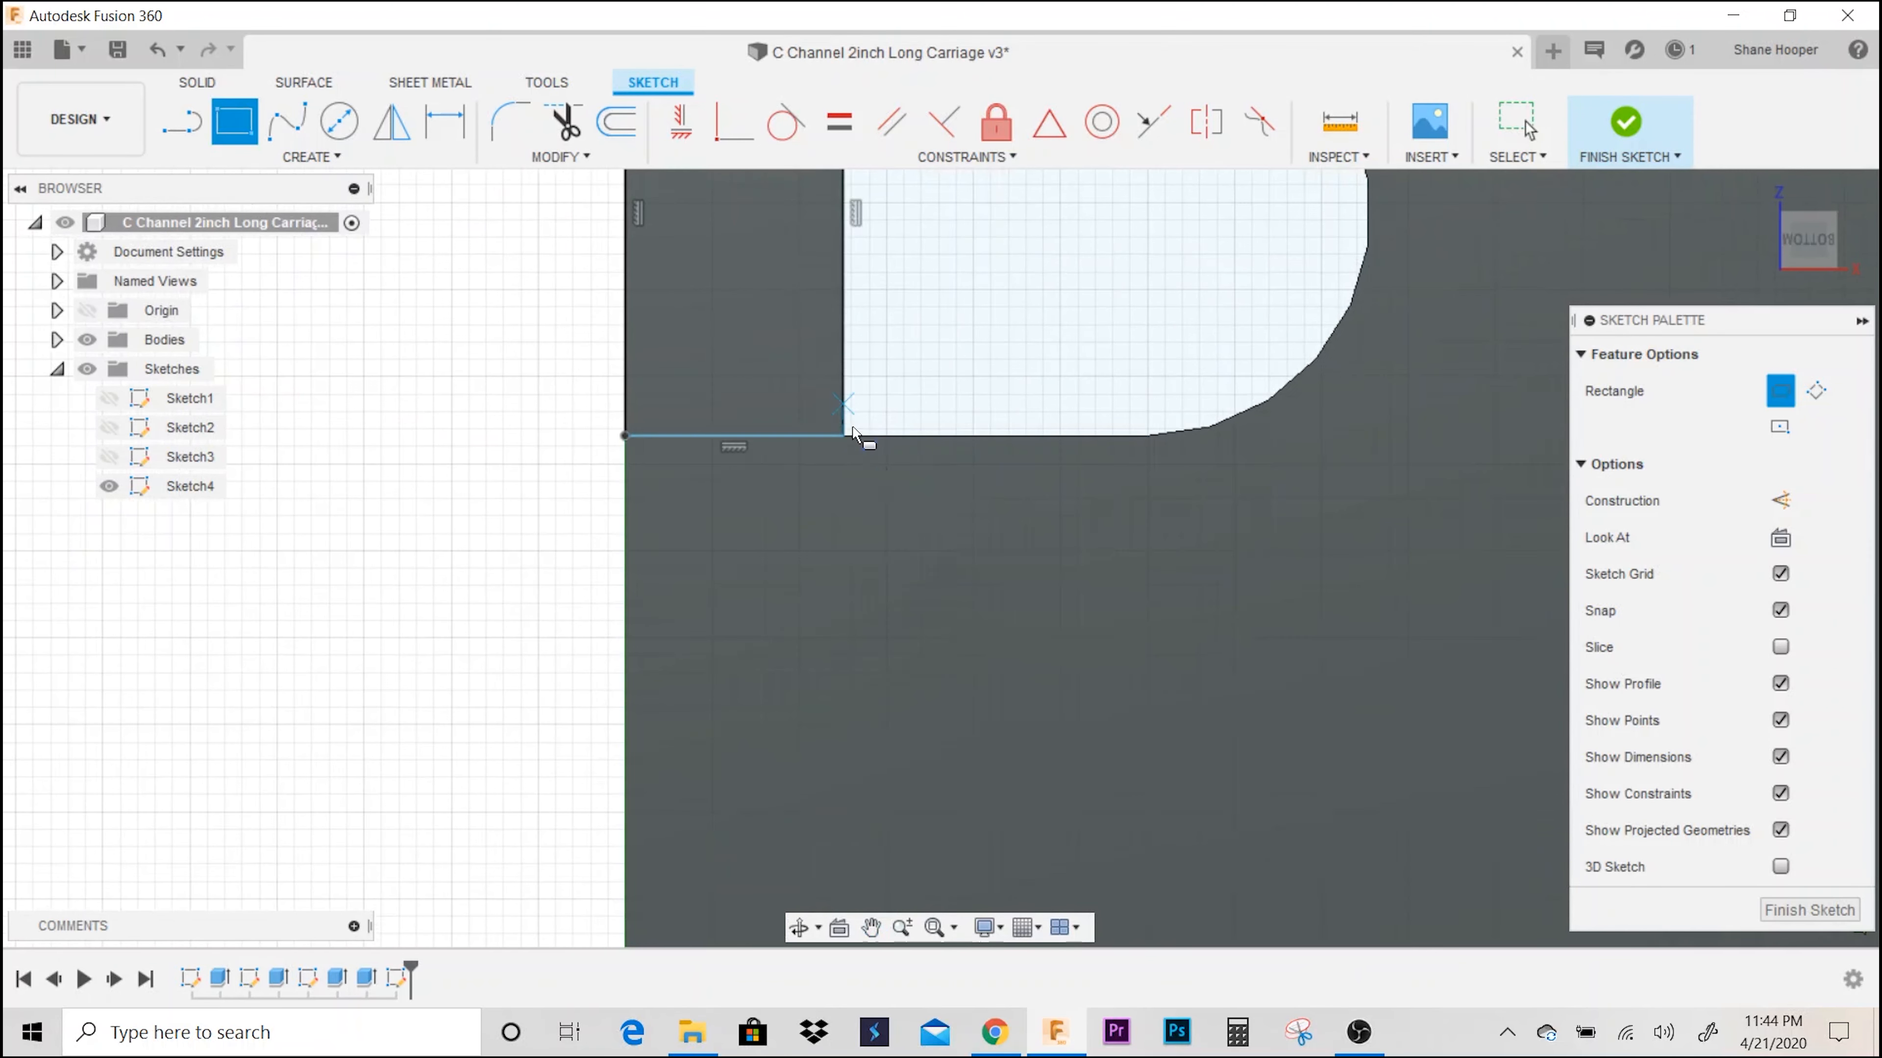
{"action": "scroll", "coordinate": [853, 434], "scroll_direction": "up", "scroll_amount": 4}
{"action": "scroll", "coordinate": [804, 424], "scroll_direction": "down", "scroll_amount": 5}
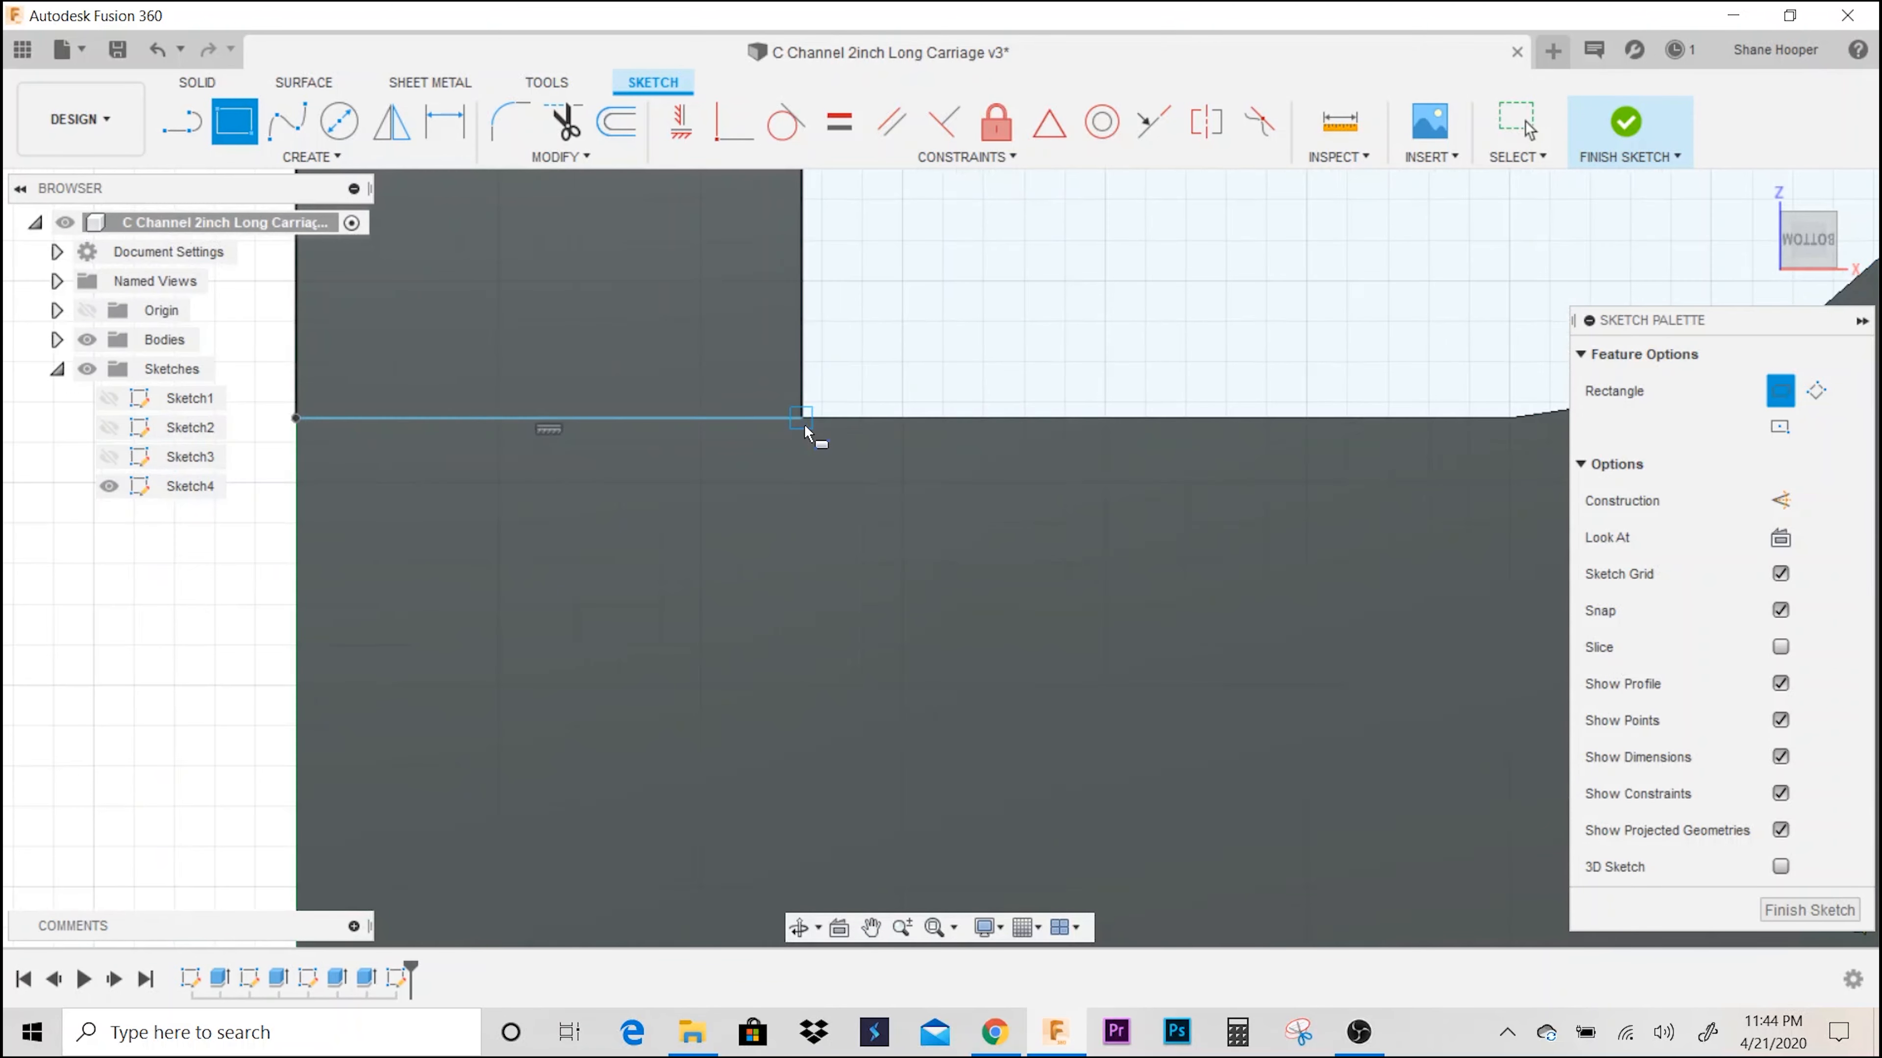
{"action": "scroll", "coordinate": [1004, 619], "scroll_direction": "down", "scroll_amount": 3}
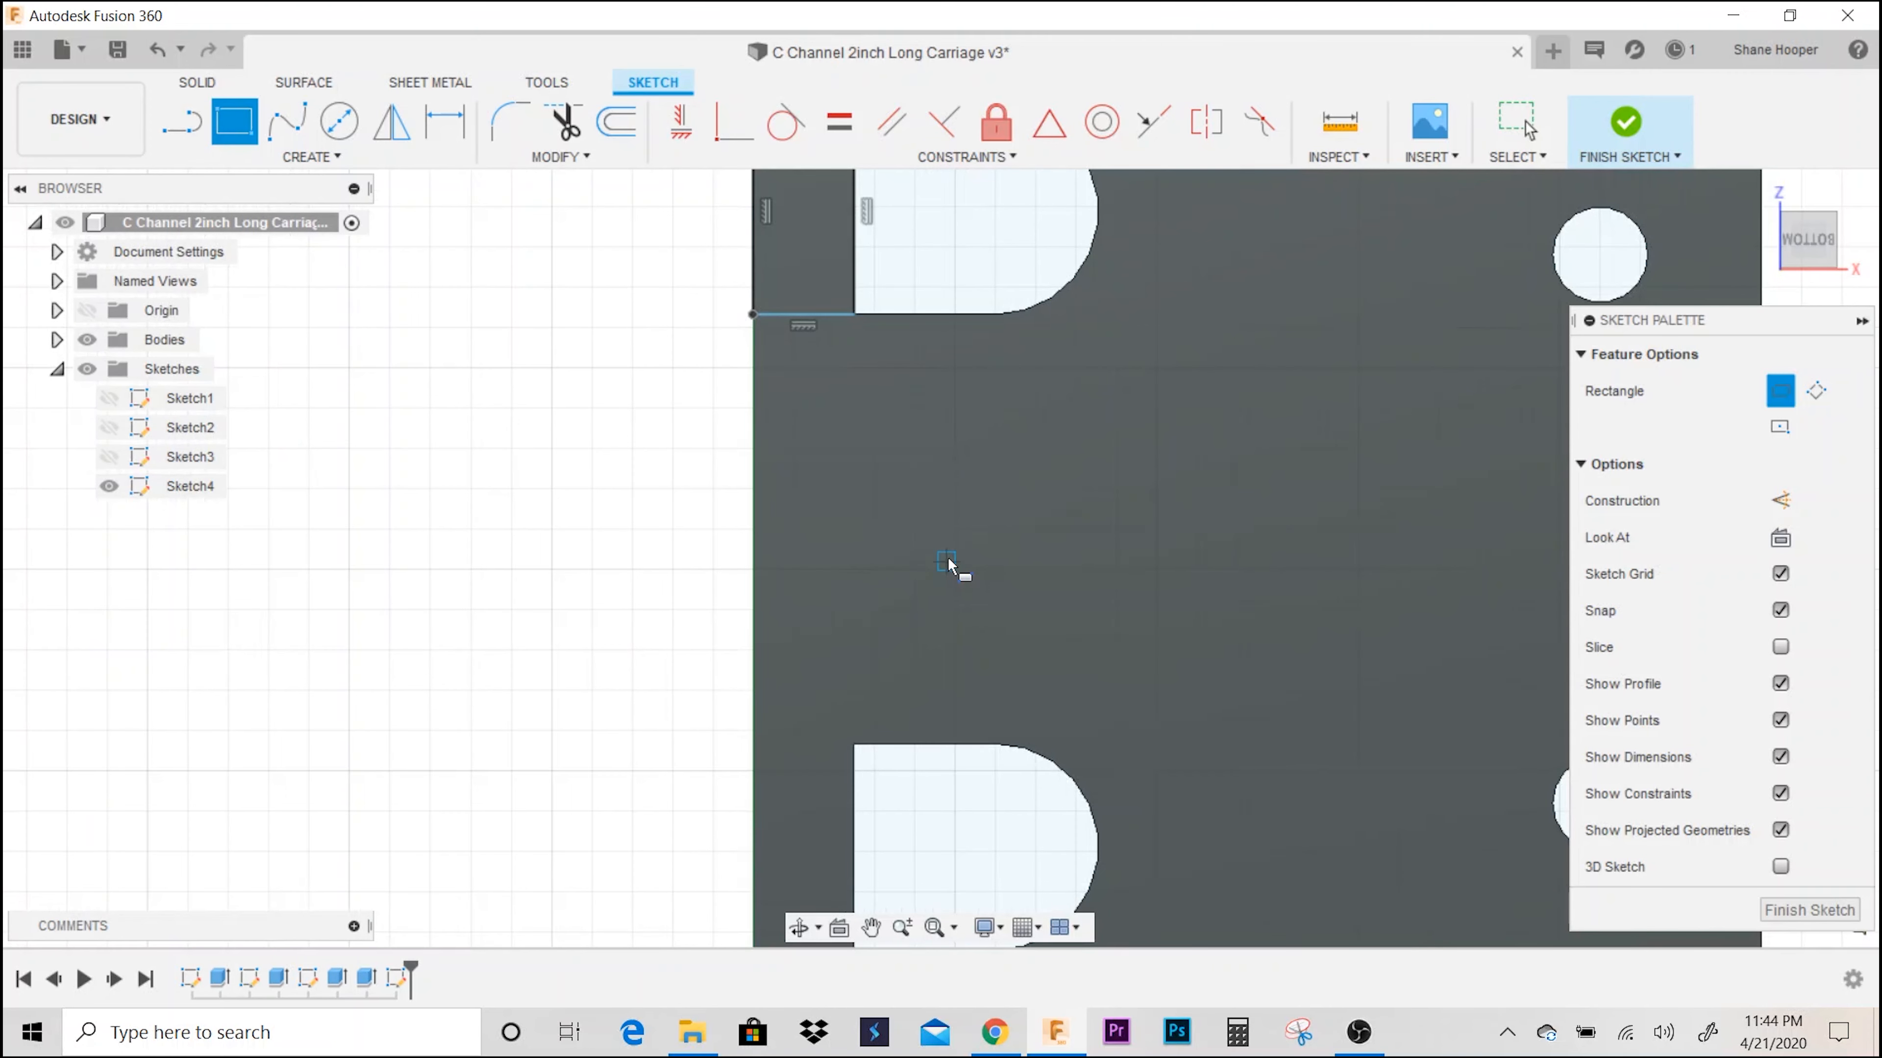
- Draw a 0.256 in high rectangle between the second slot's straight end and the flange's long edge
{"action": "scroll", "coordinate": [813, 489], "scroll_direction": "down", "scroll_amount": 3}
{"action": "left_click", "coordinate": [802, 495]}
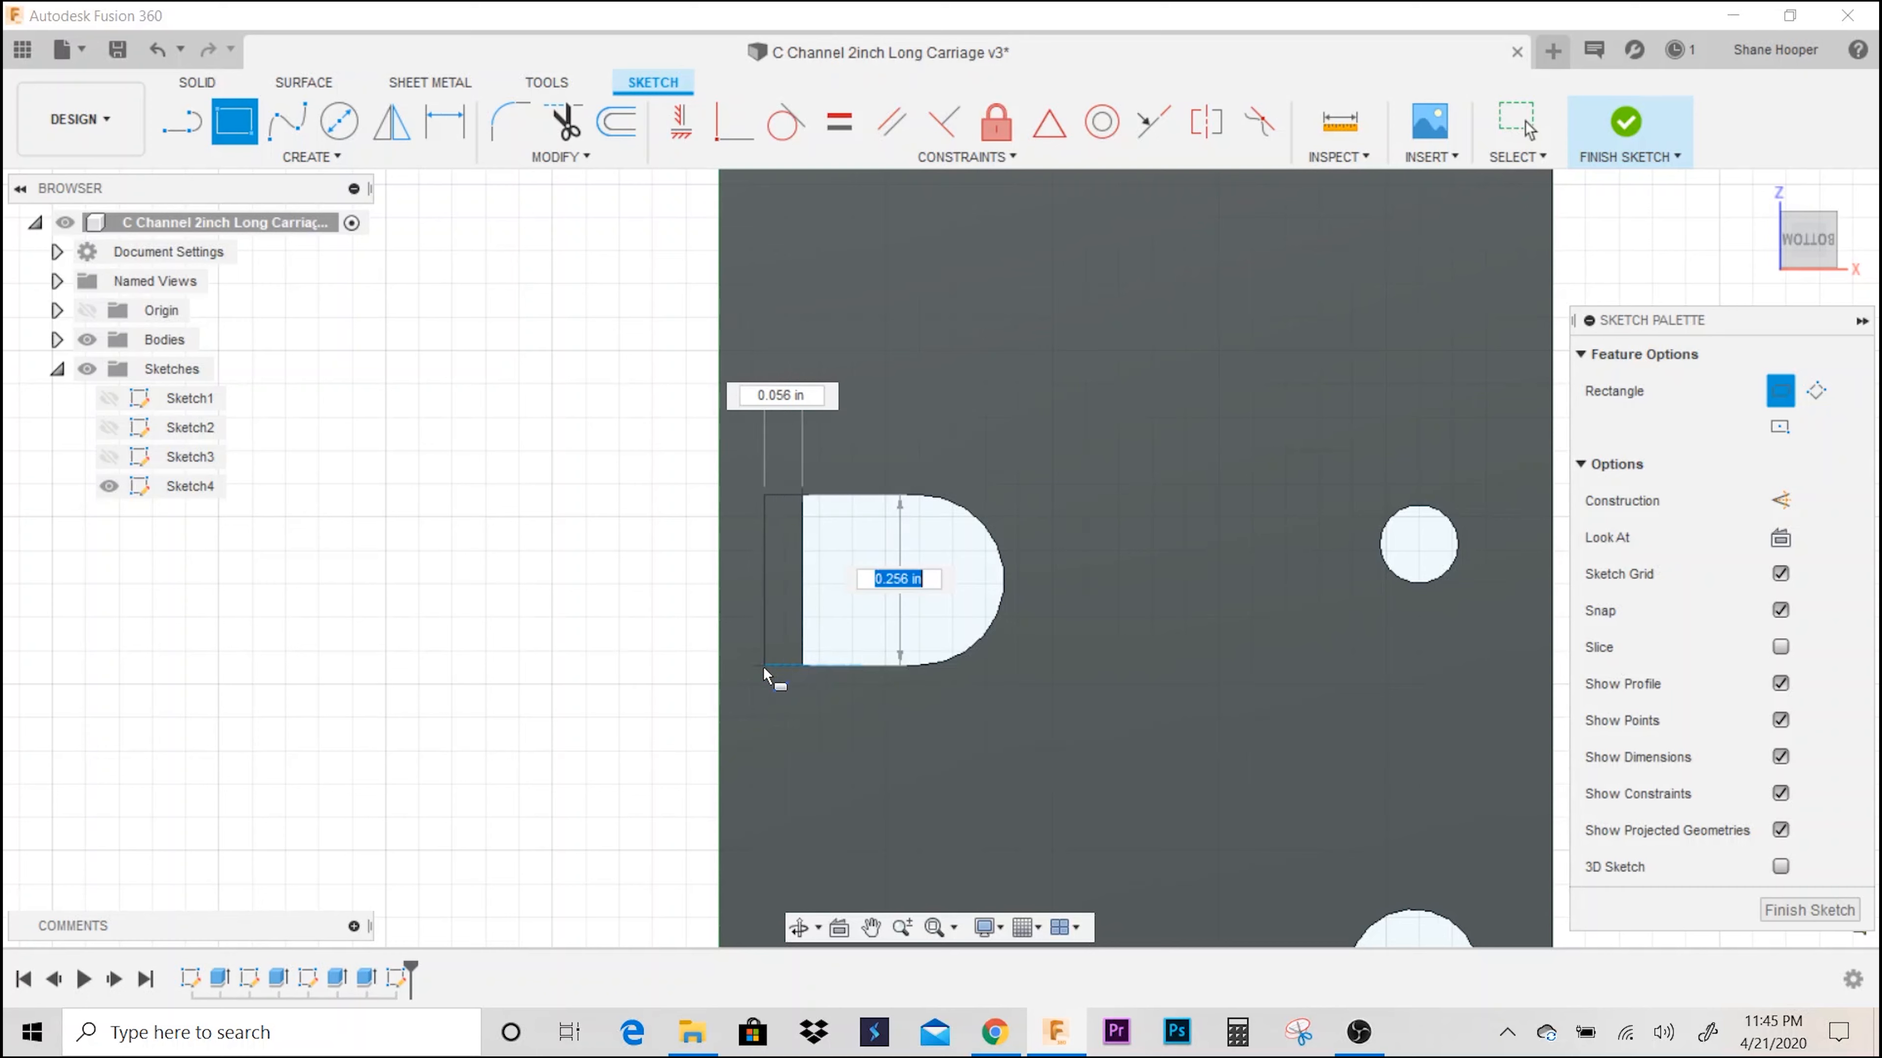
{"action": "left_click", "coordinate": [732, 667]}
{"action": "scroll", "coordinate": [852, 615], "scroll_direction": "down", "scroll_amount": 1}
{"action": "key", "text": "Escape"}
{"action": "scroll", "coordinate": [861, 604], "scroll_direction": "down", "scroll_amount": 4}
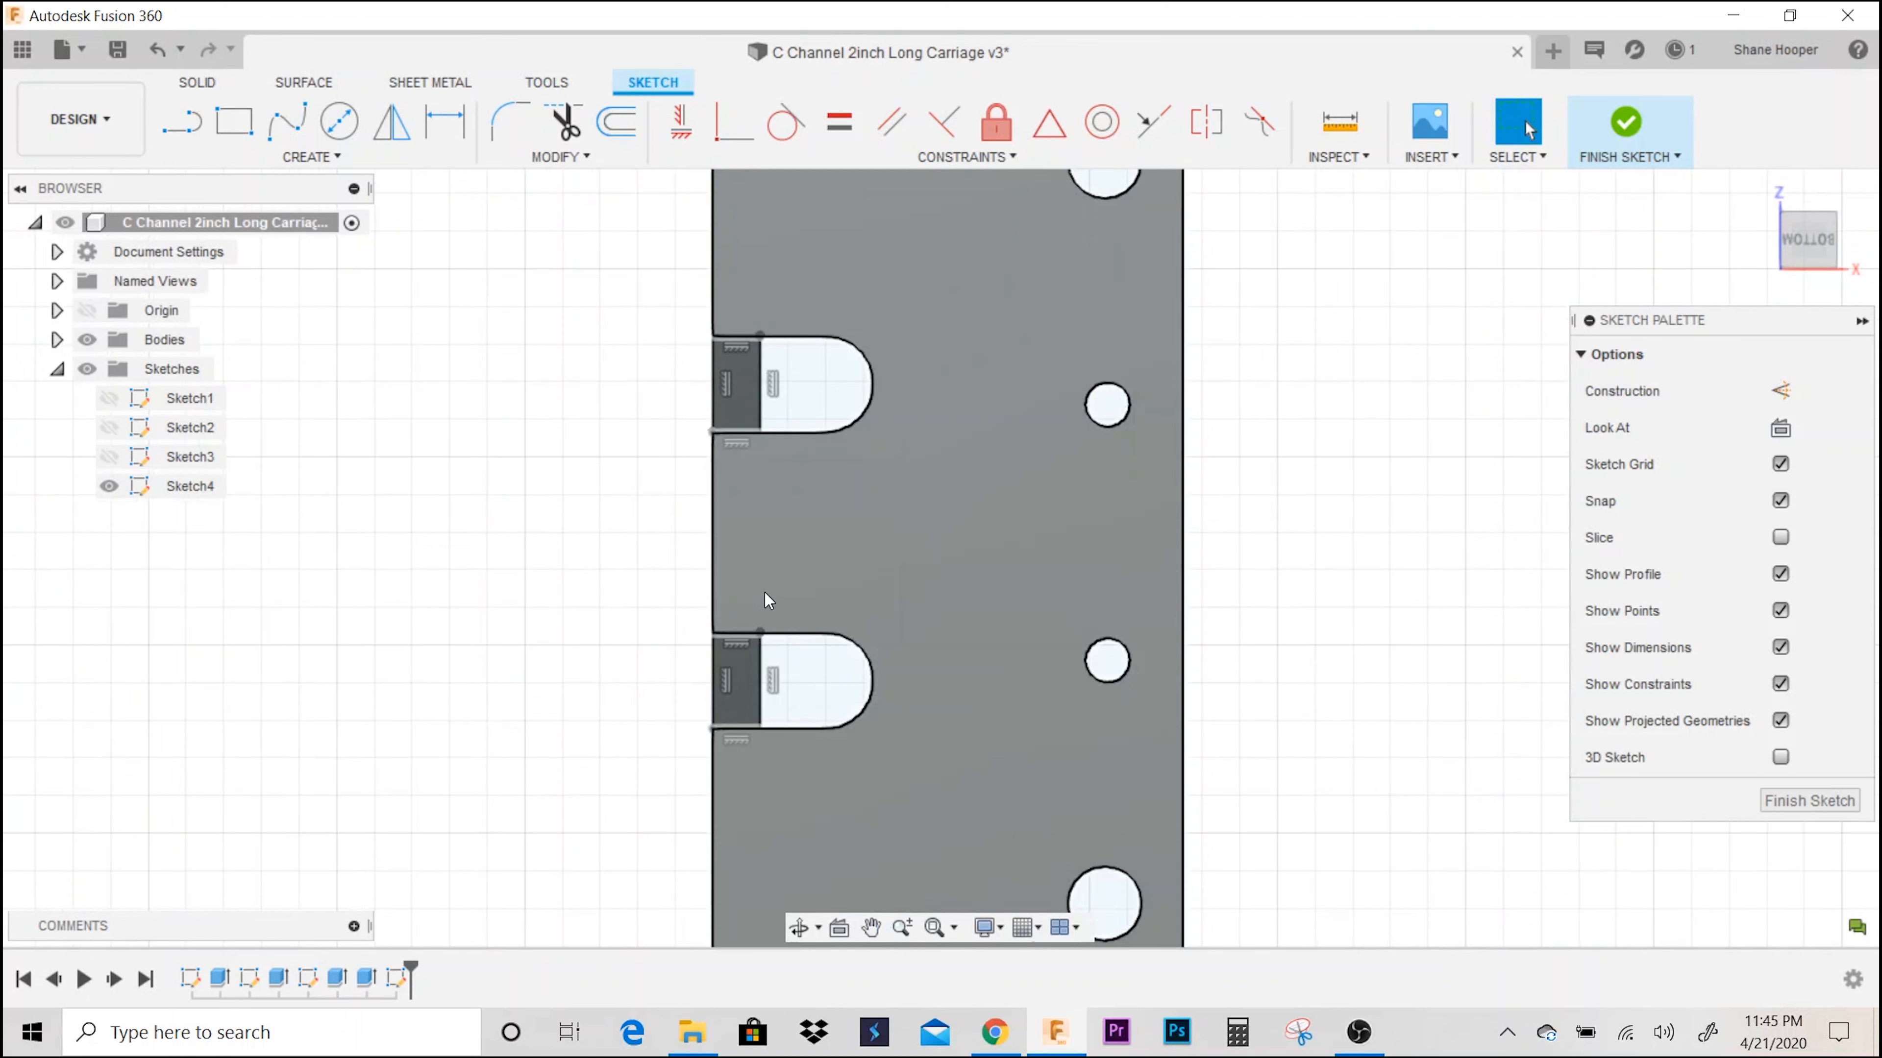
- Extrude both edge rectangles inward as a cut through the flange thickness, opening the two slots to the edge
{"action": "key", "text": "e"}
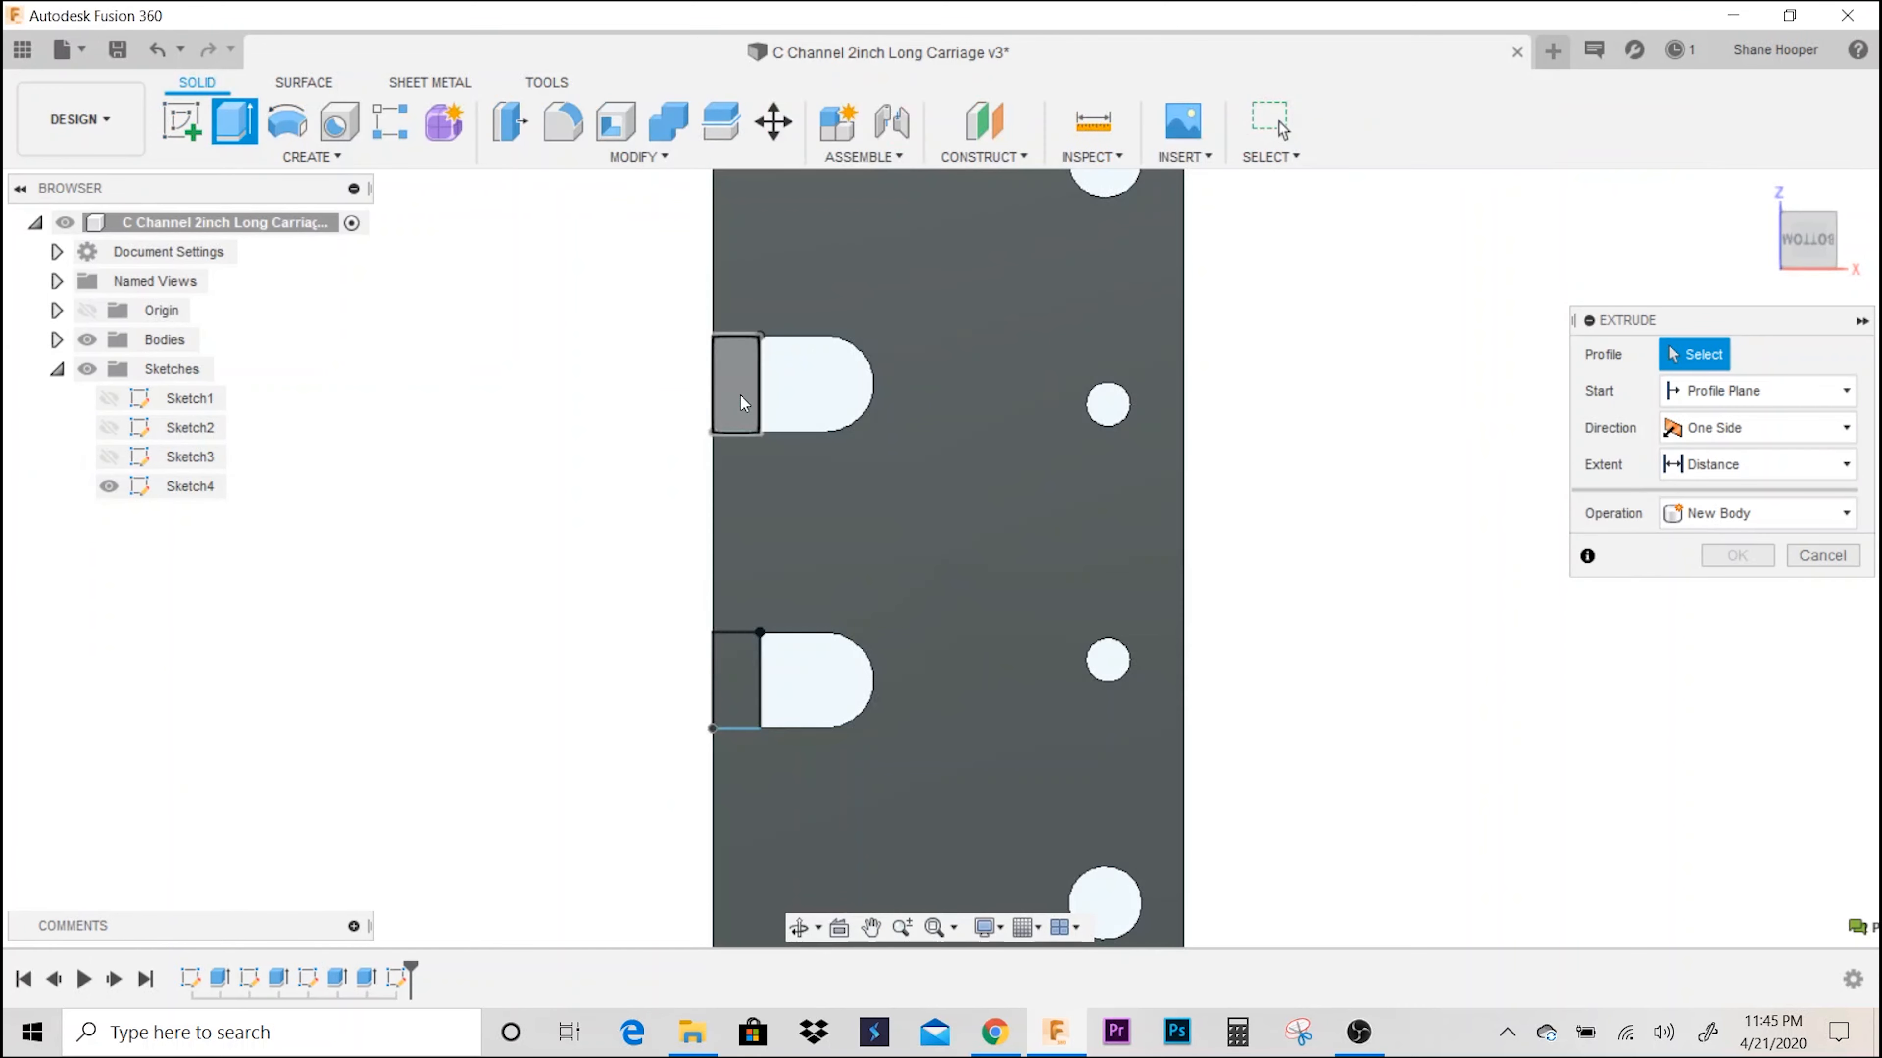
{"action": "left_click", "coordinate": [739, 393]}
{"action": "left_click", "coordinate": [744, 659]}
{"action": "middle_click_drag", "start_coordinate": [1029, 634], "coordinate": [1011, 552], "text": "shift"}
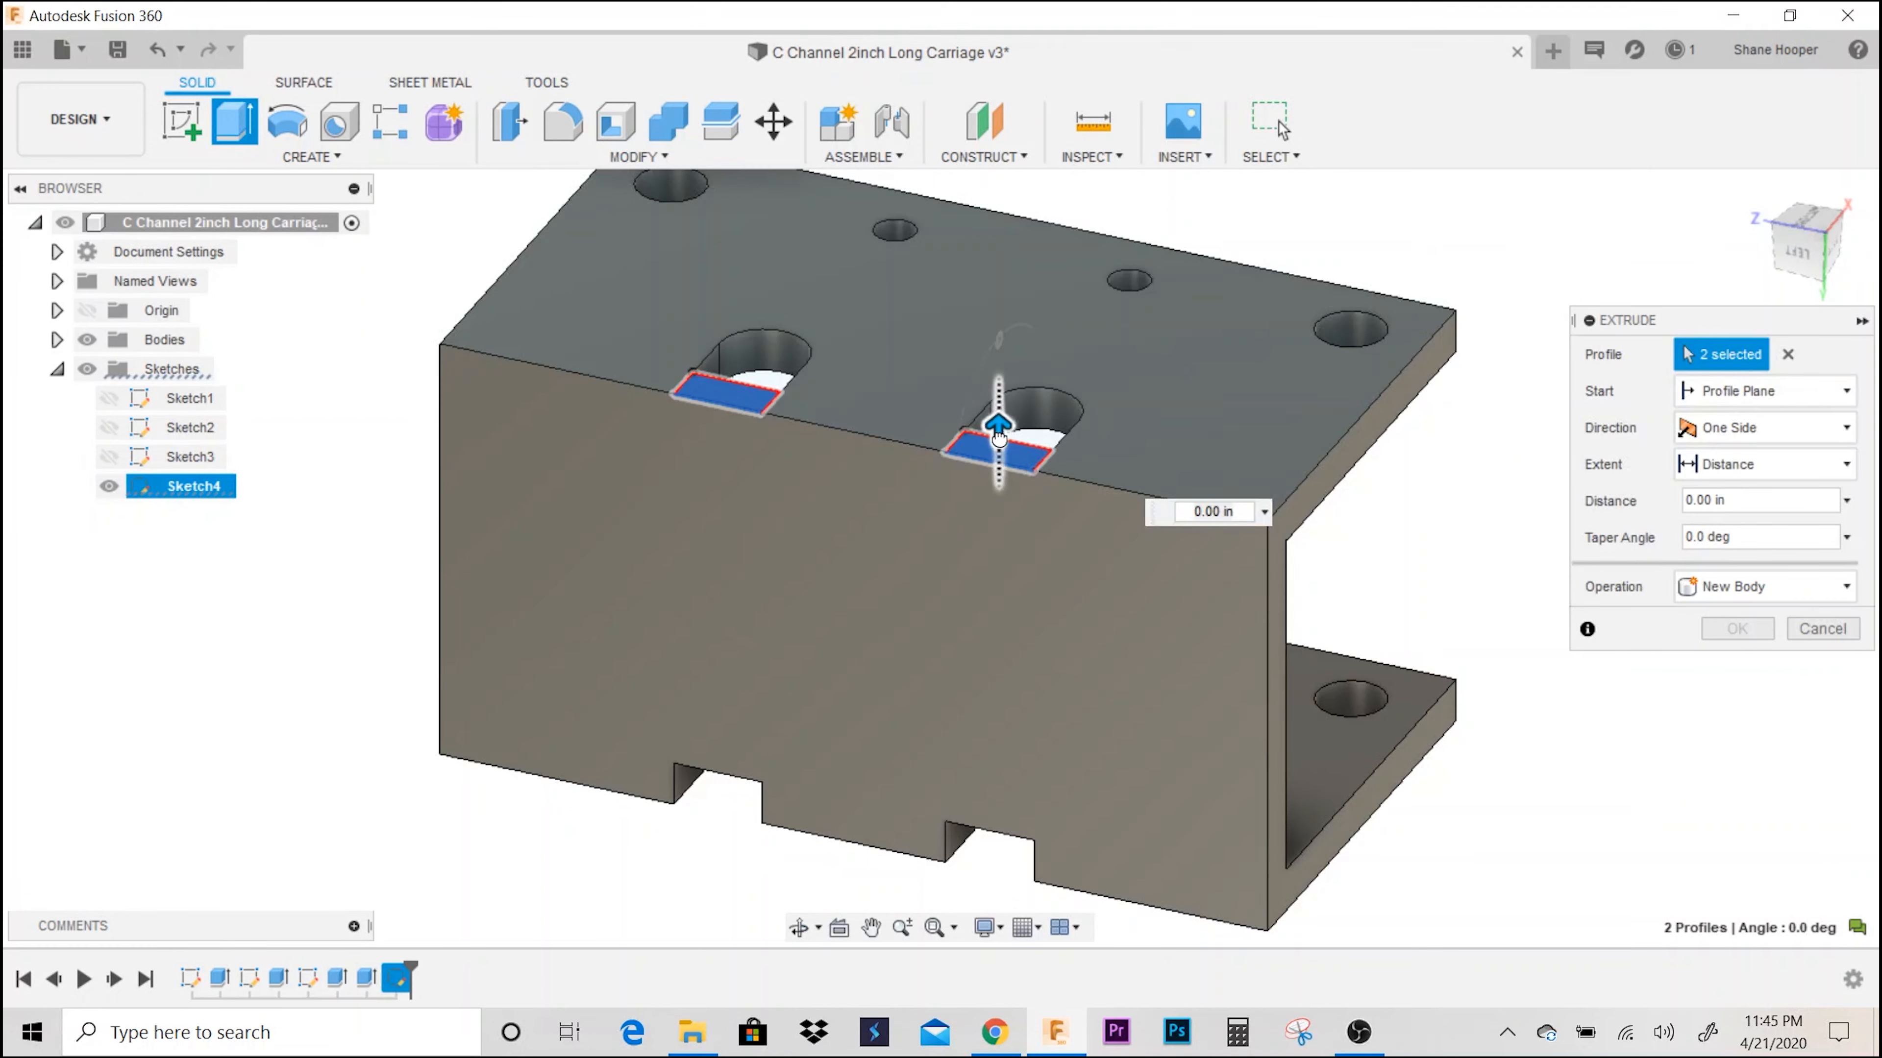
{"action": "left_click_drag", "start_coordinate": [999, 437], "coordinate": [998, 461]}
{"action": "type", "text": "-.1"}
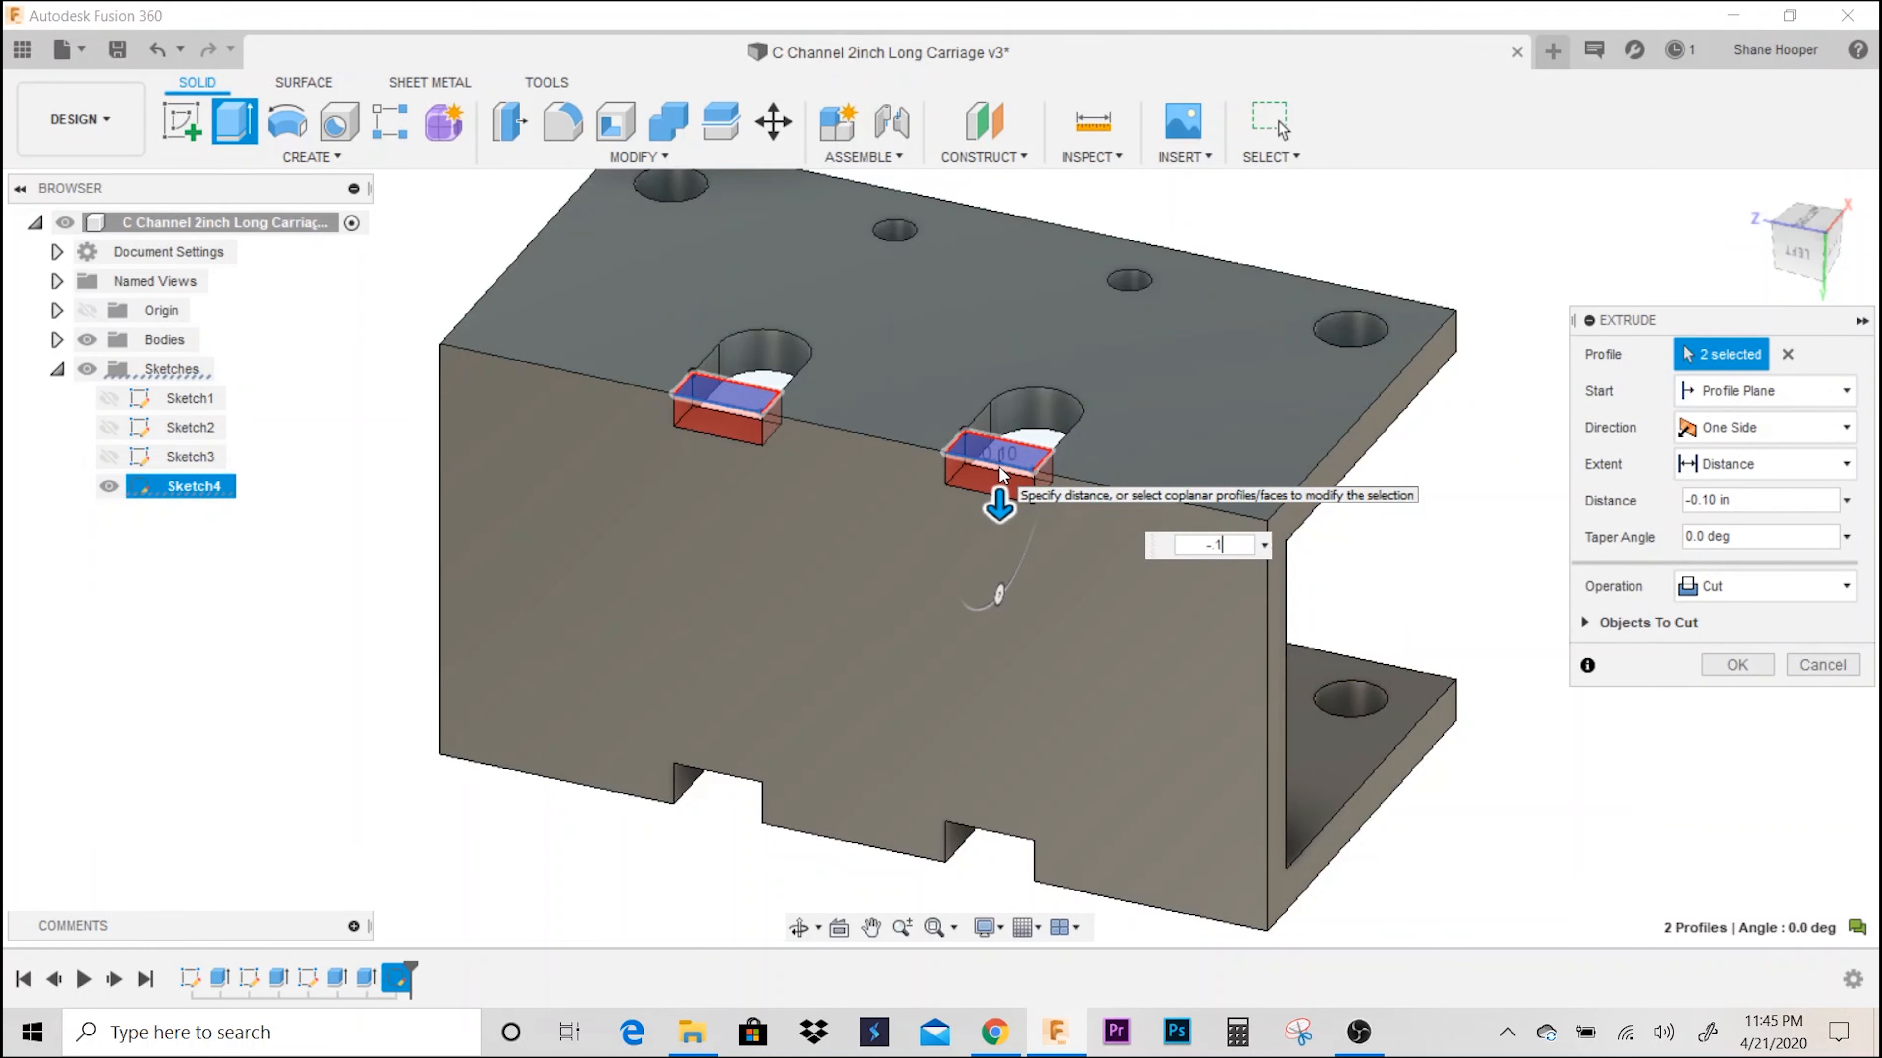
{"action": "key", "text": "Return"}
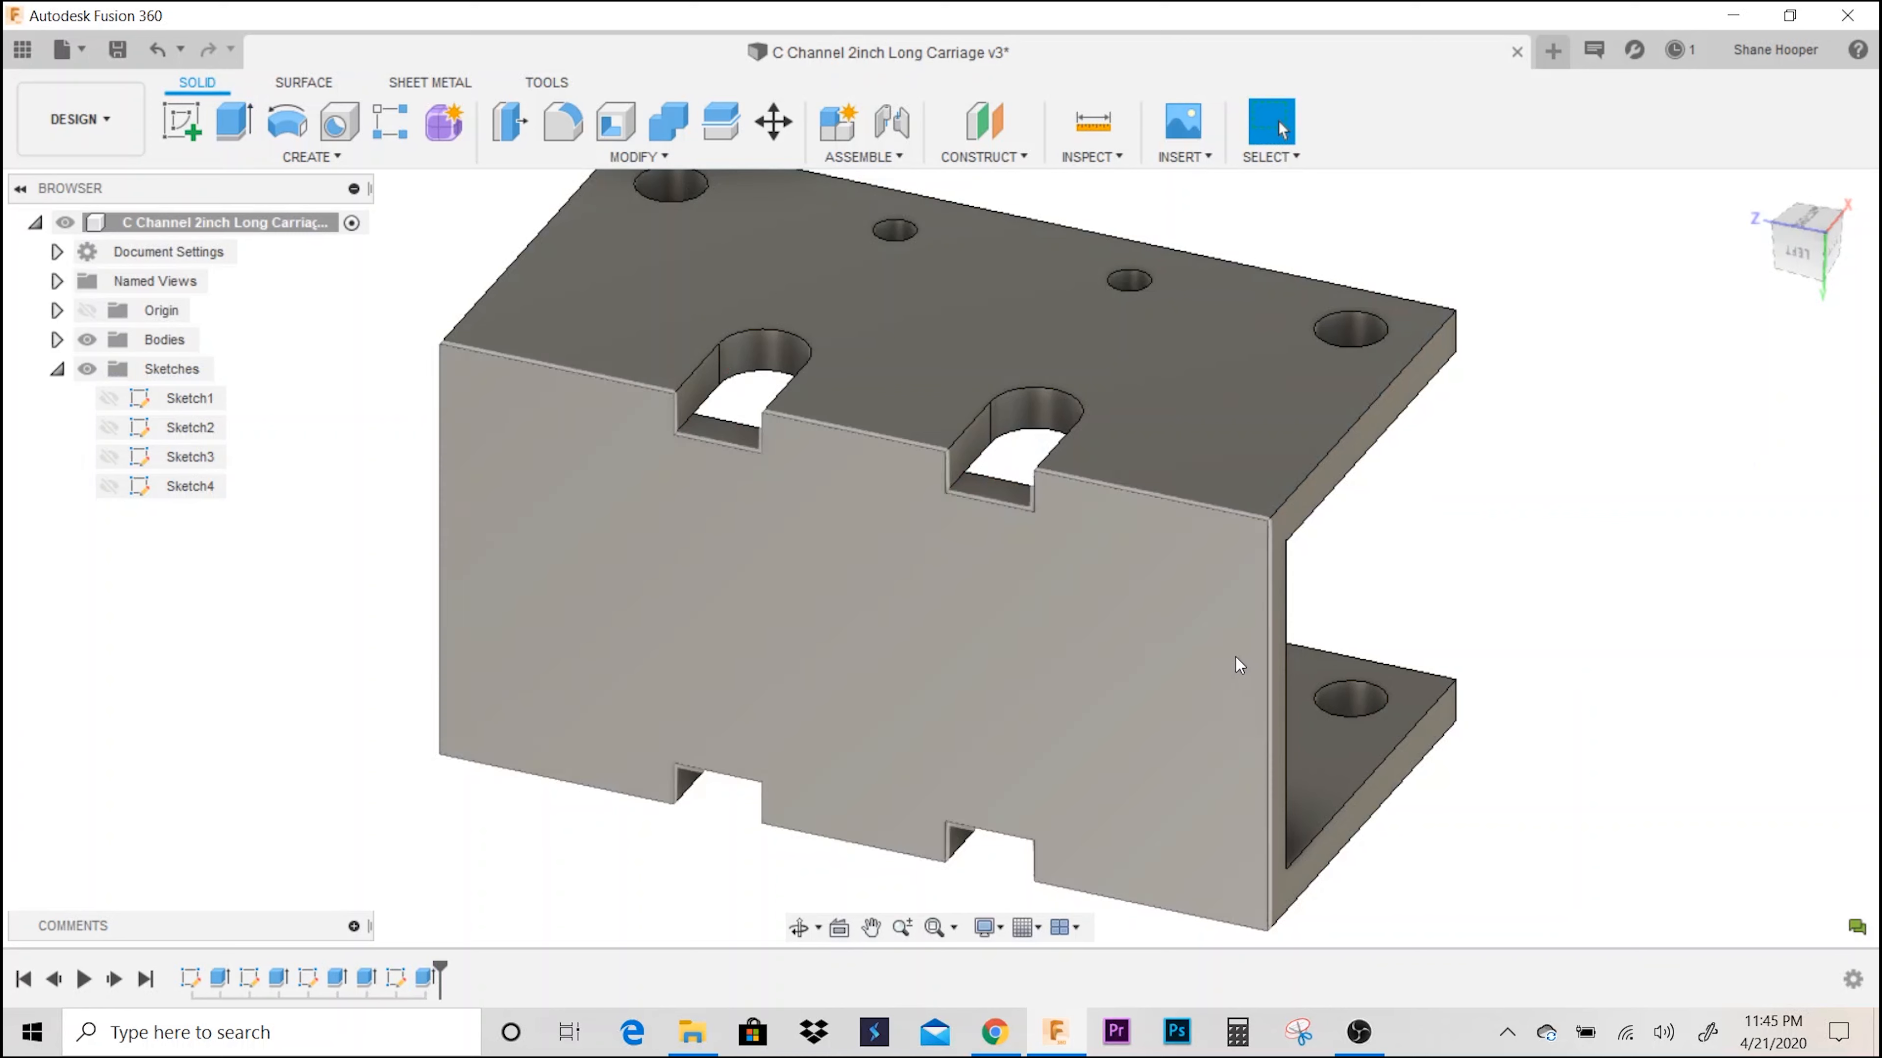
- Save the design as a new version with the description "User Saved"
{"action": "left_click_drag", "start_coordinate": [1191, 674], "coordinate": [1074, 615]}
{"action": "key", "text": "Escape"}
{"action": "left_click", "coordinate": [117, 49]}
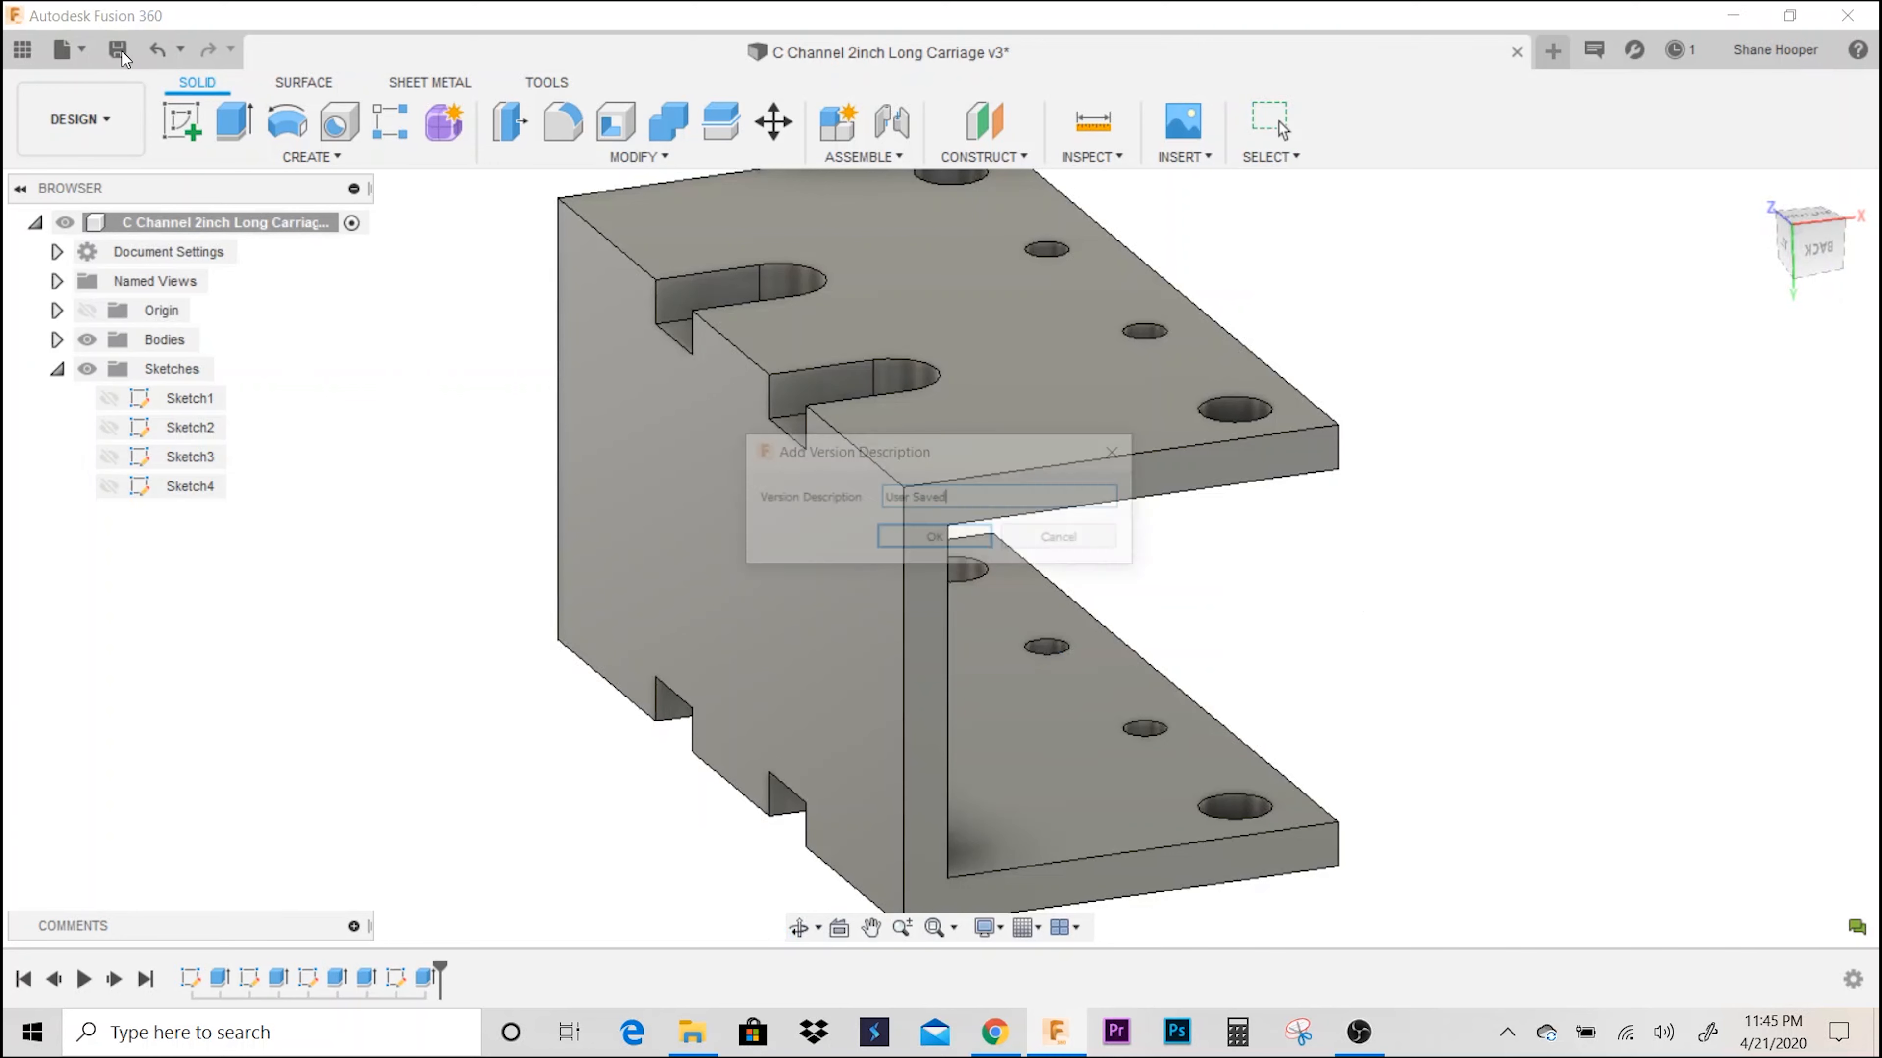
{"action": "left_click", "coordinate": [936, 541]}
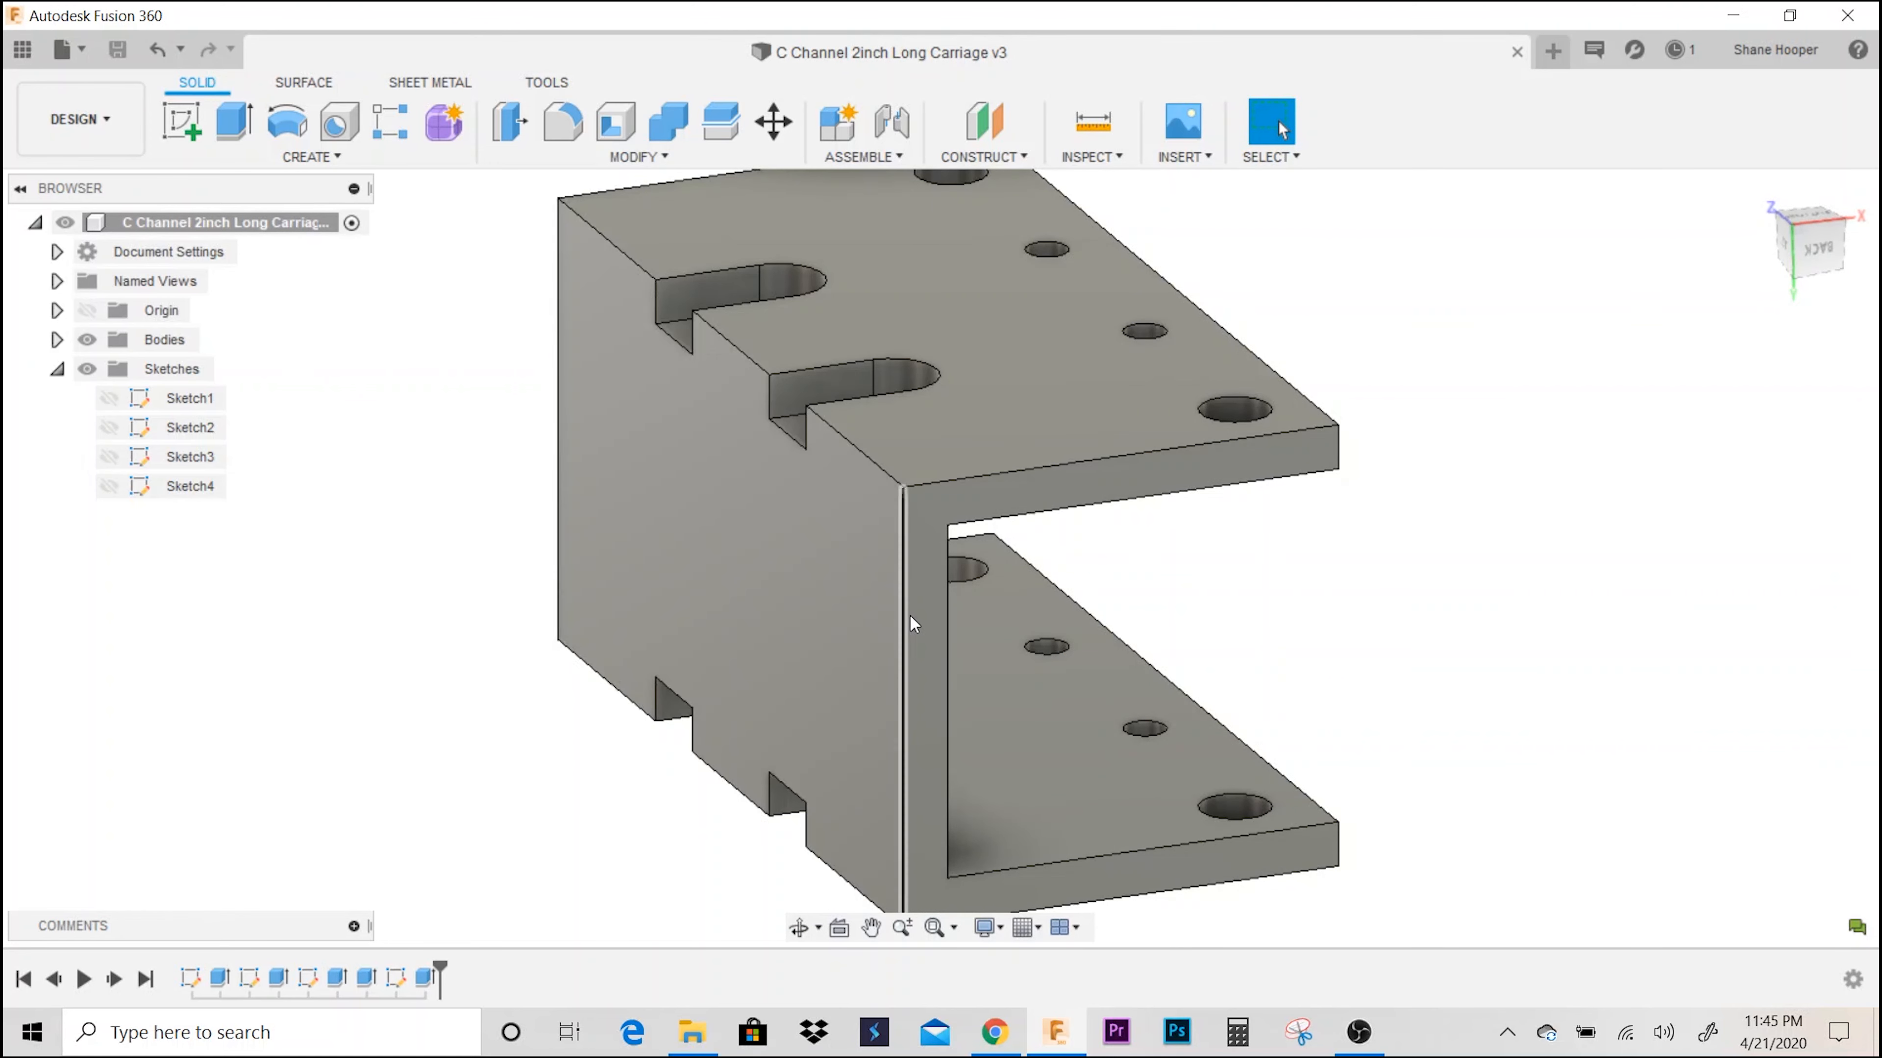
- View the channel from its closed side and start a sketch on the web's outer face
{"action": "left_click", "coordinate": [1785, 247]}
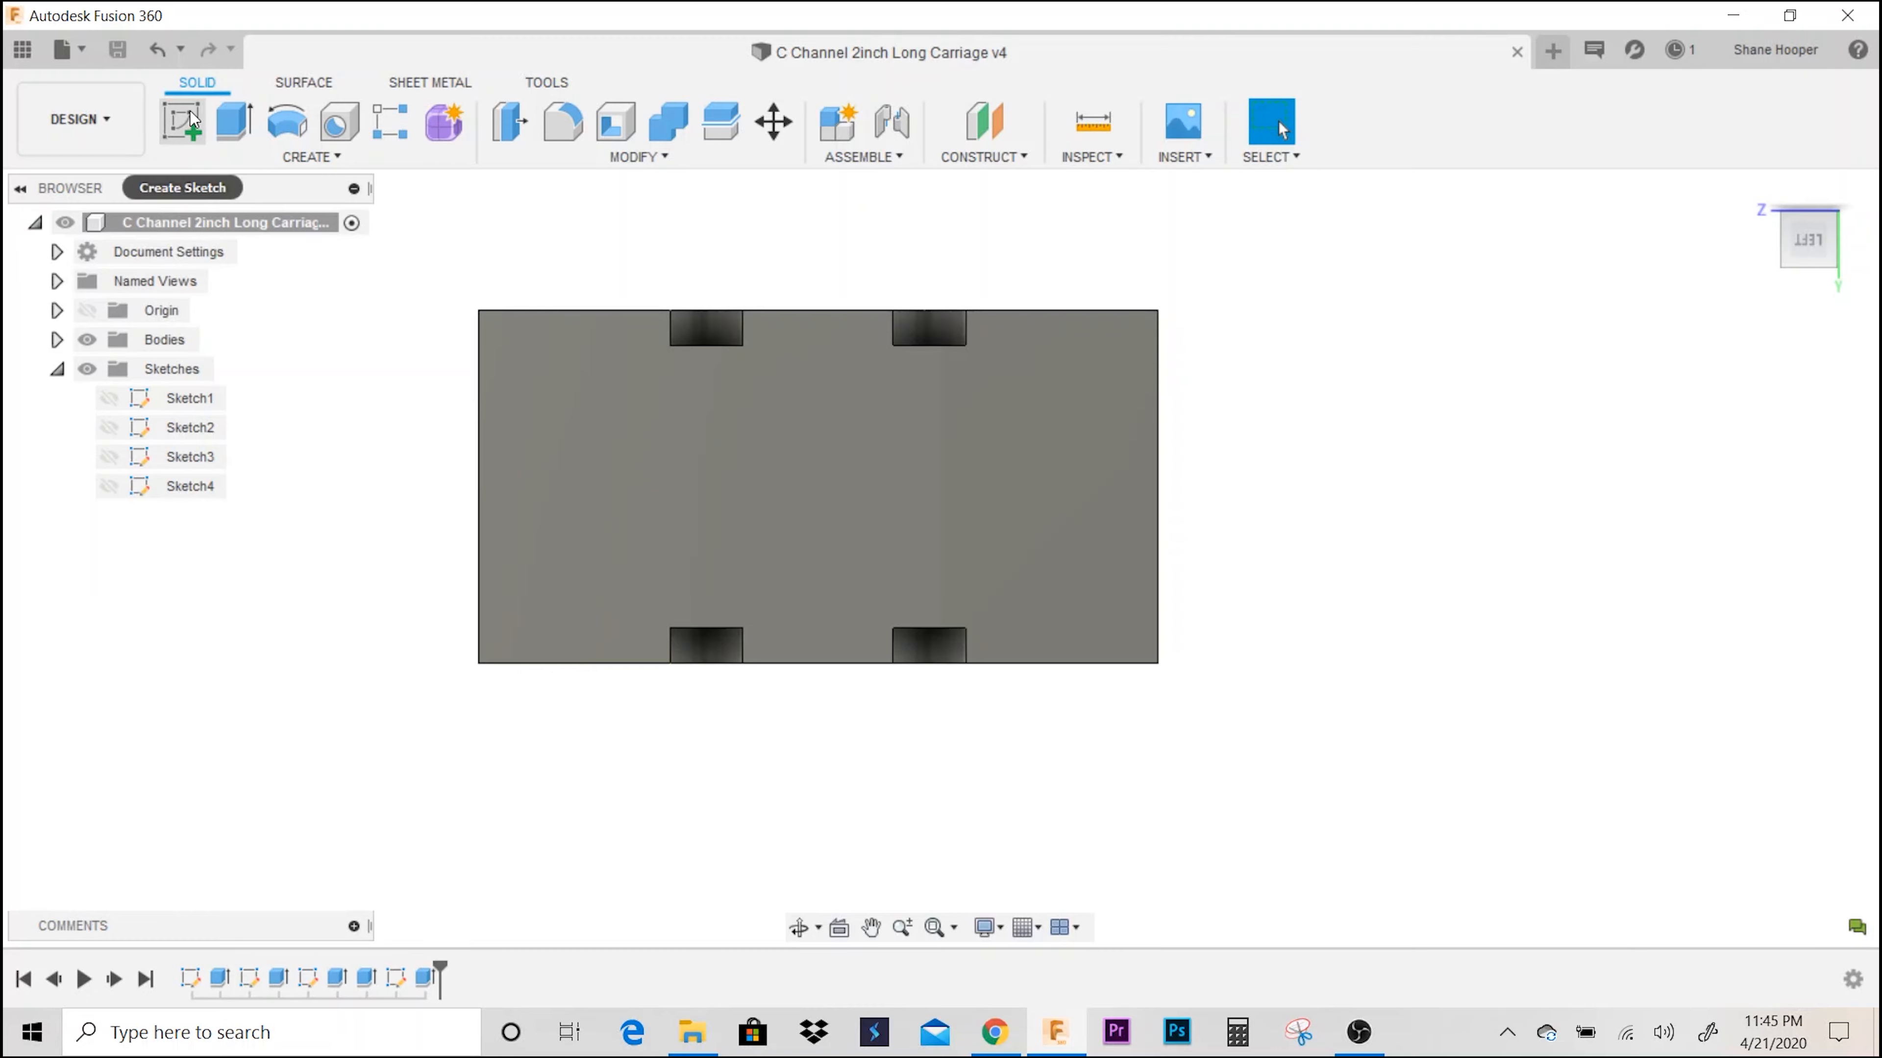
{"action": "left_click", "coordinate": [183, 119]}
{"action": "left_click", "coordinate": [854, 568]}
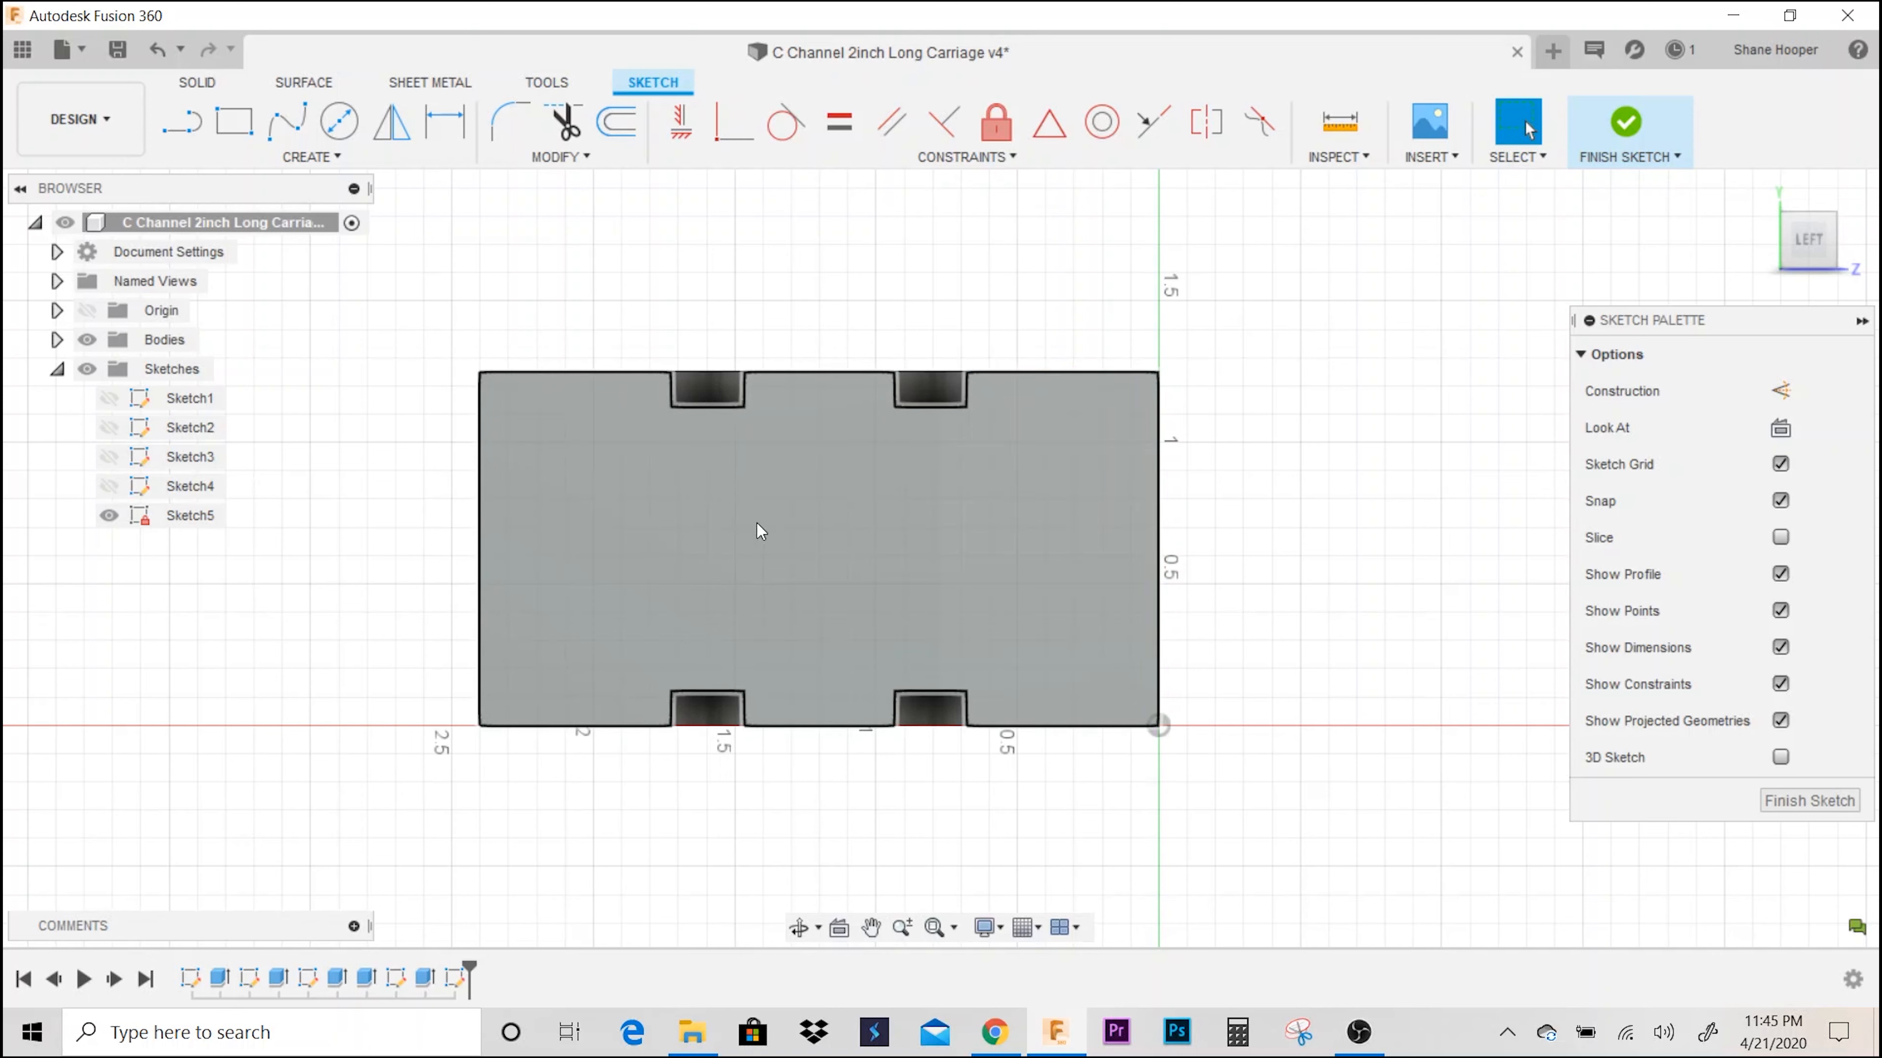
{"action": "mouse_move", "coordinate": [1097, 597]}
{"action": "middle_mouse_down"}
{"action": "mouse_move", "coordinate": [1059, 551]}
{"action": "mouse_move", "coordinate": [985, 544]}
{"action": "mouse_move", "coordinate": [1213, 515]}
{"action": "middle_mouse_up"}
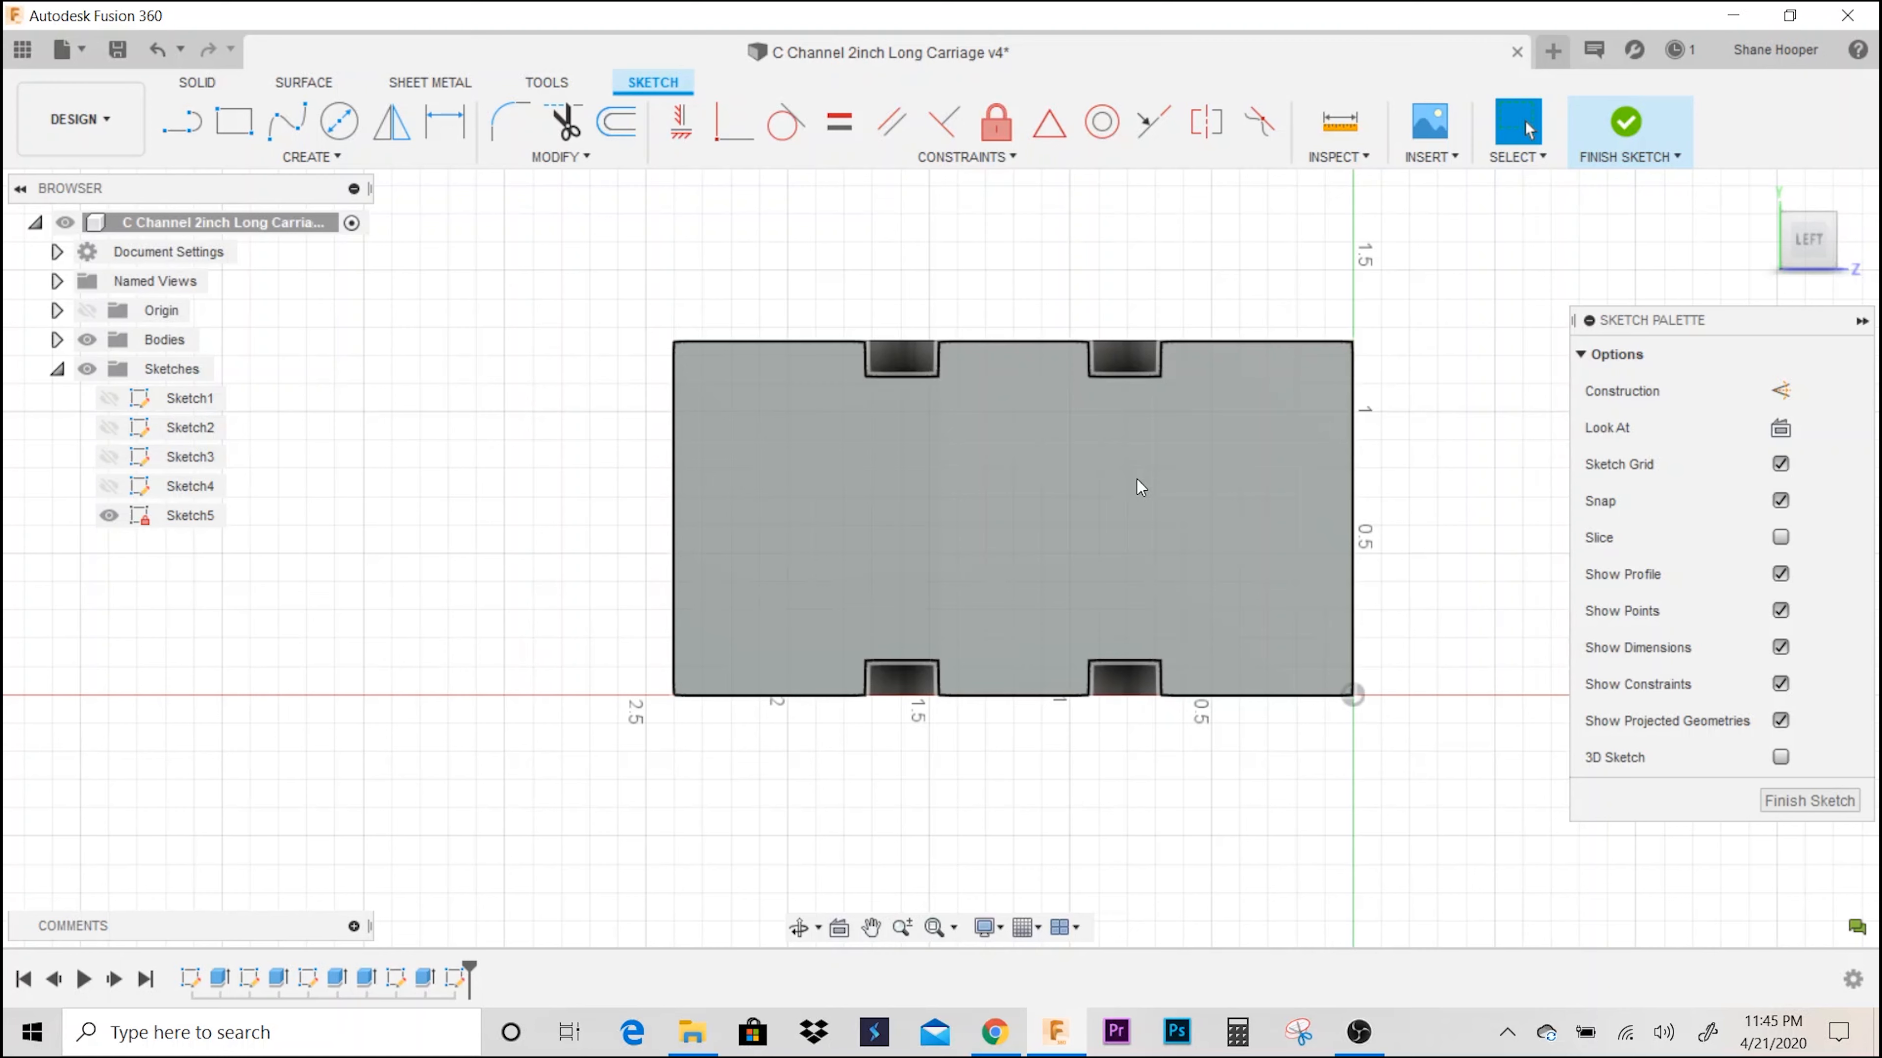
- Switch to Calculator to work out 20 ÷ 25.4, and return to the Fusion 360 sketch
{"action": "left_click", "coordinate": [1254, 1033]}
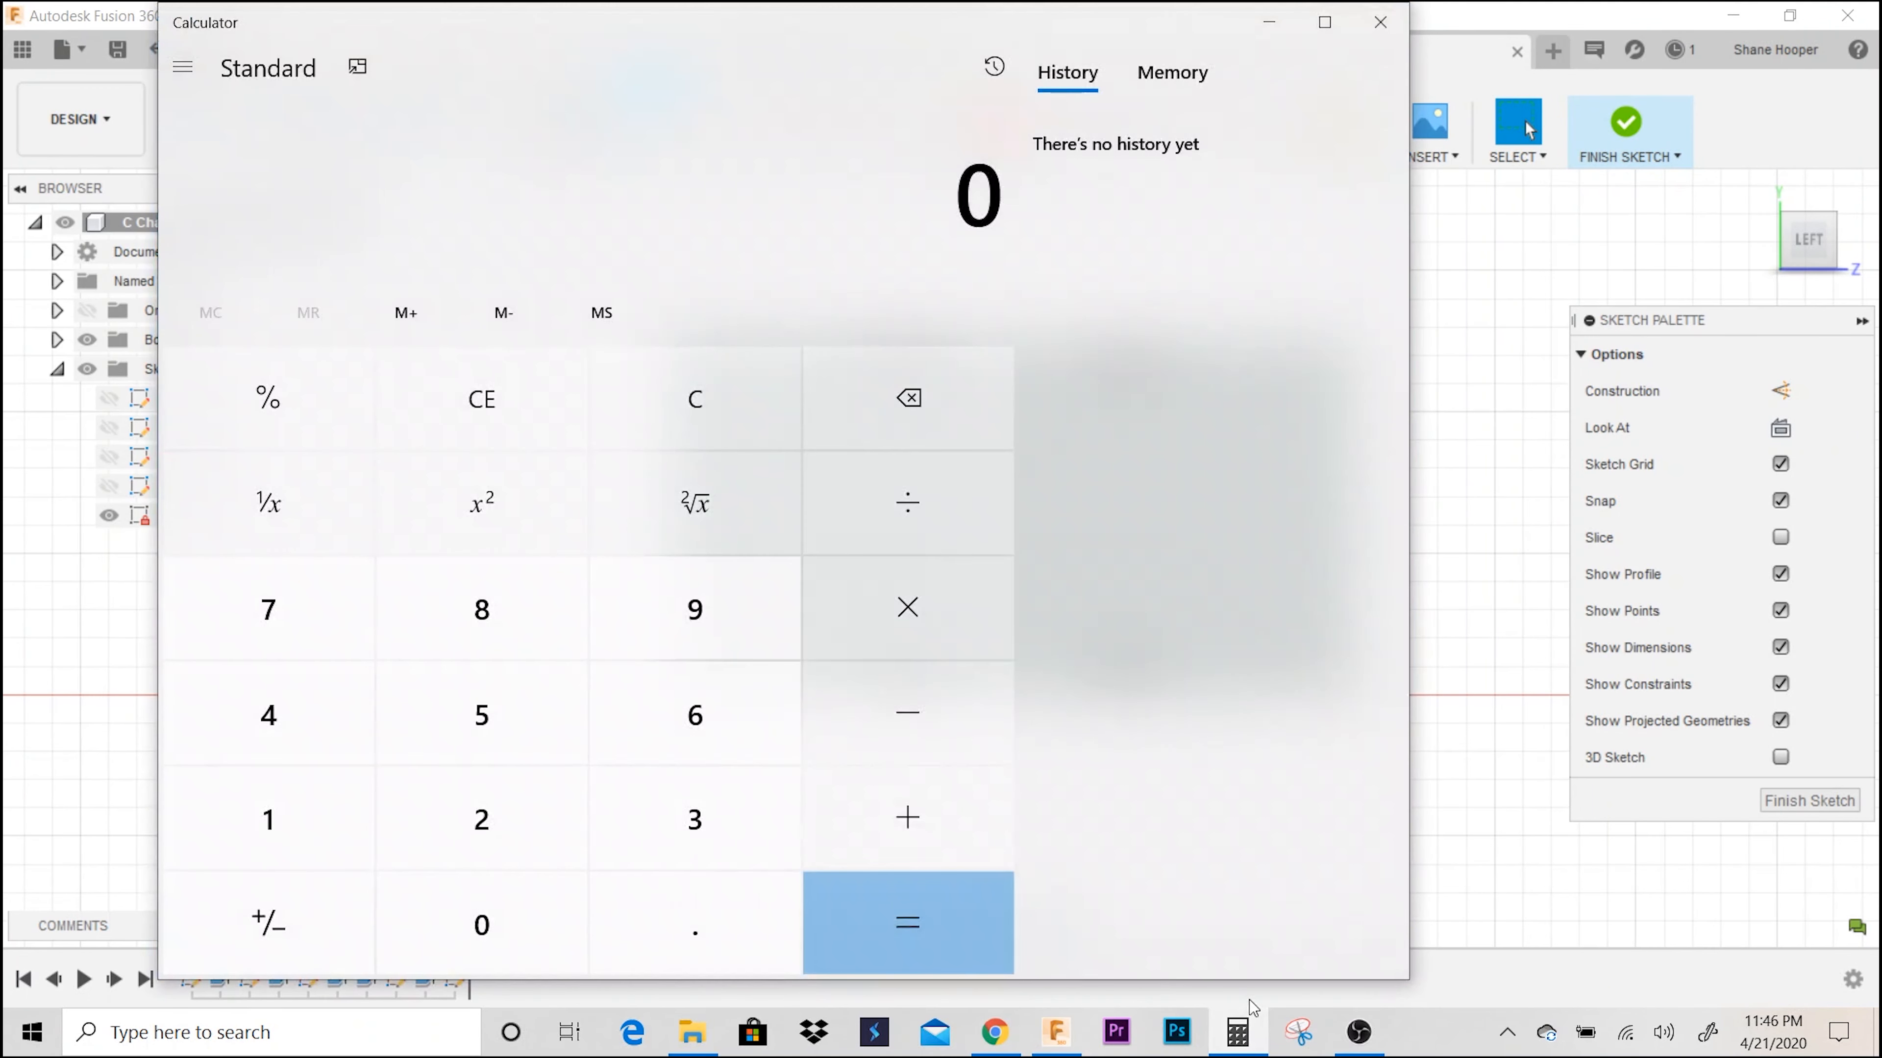
{"action": "type", "text": "20 ÷ 25.4"}
{"action": "key", "text": "Return"}
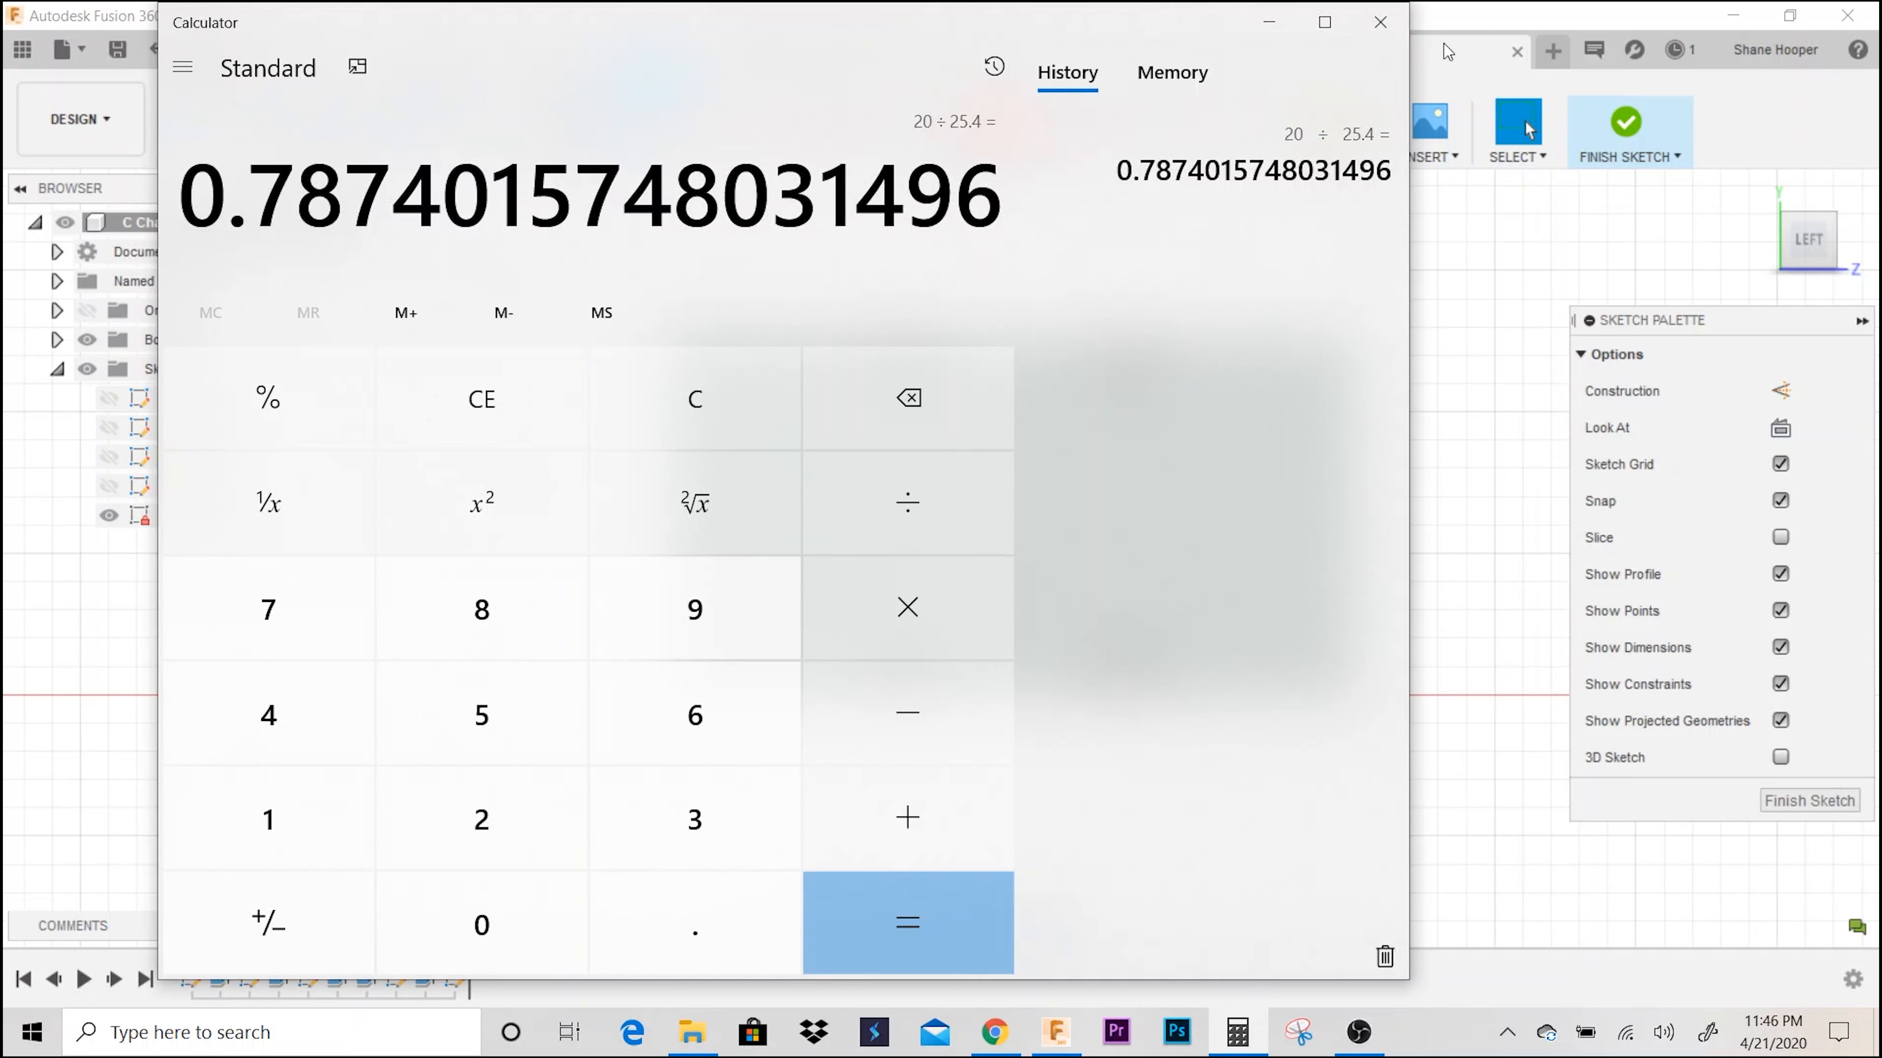
{"action": "left_click", "coordinate": [1380, 22]}
{"action": "middle_click_drag", "start_coordinate": [1132, 339], "coordinate": [999, 350]}
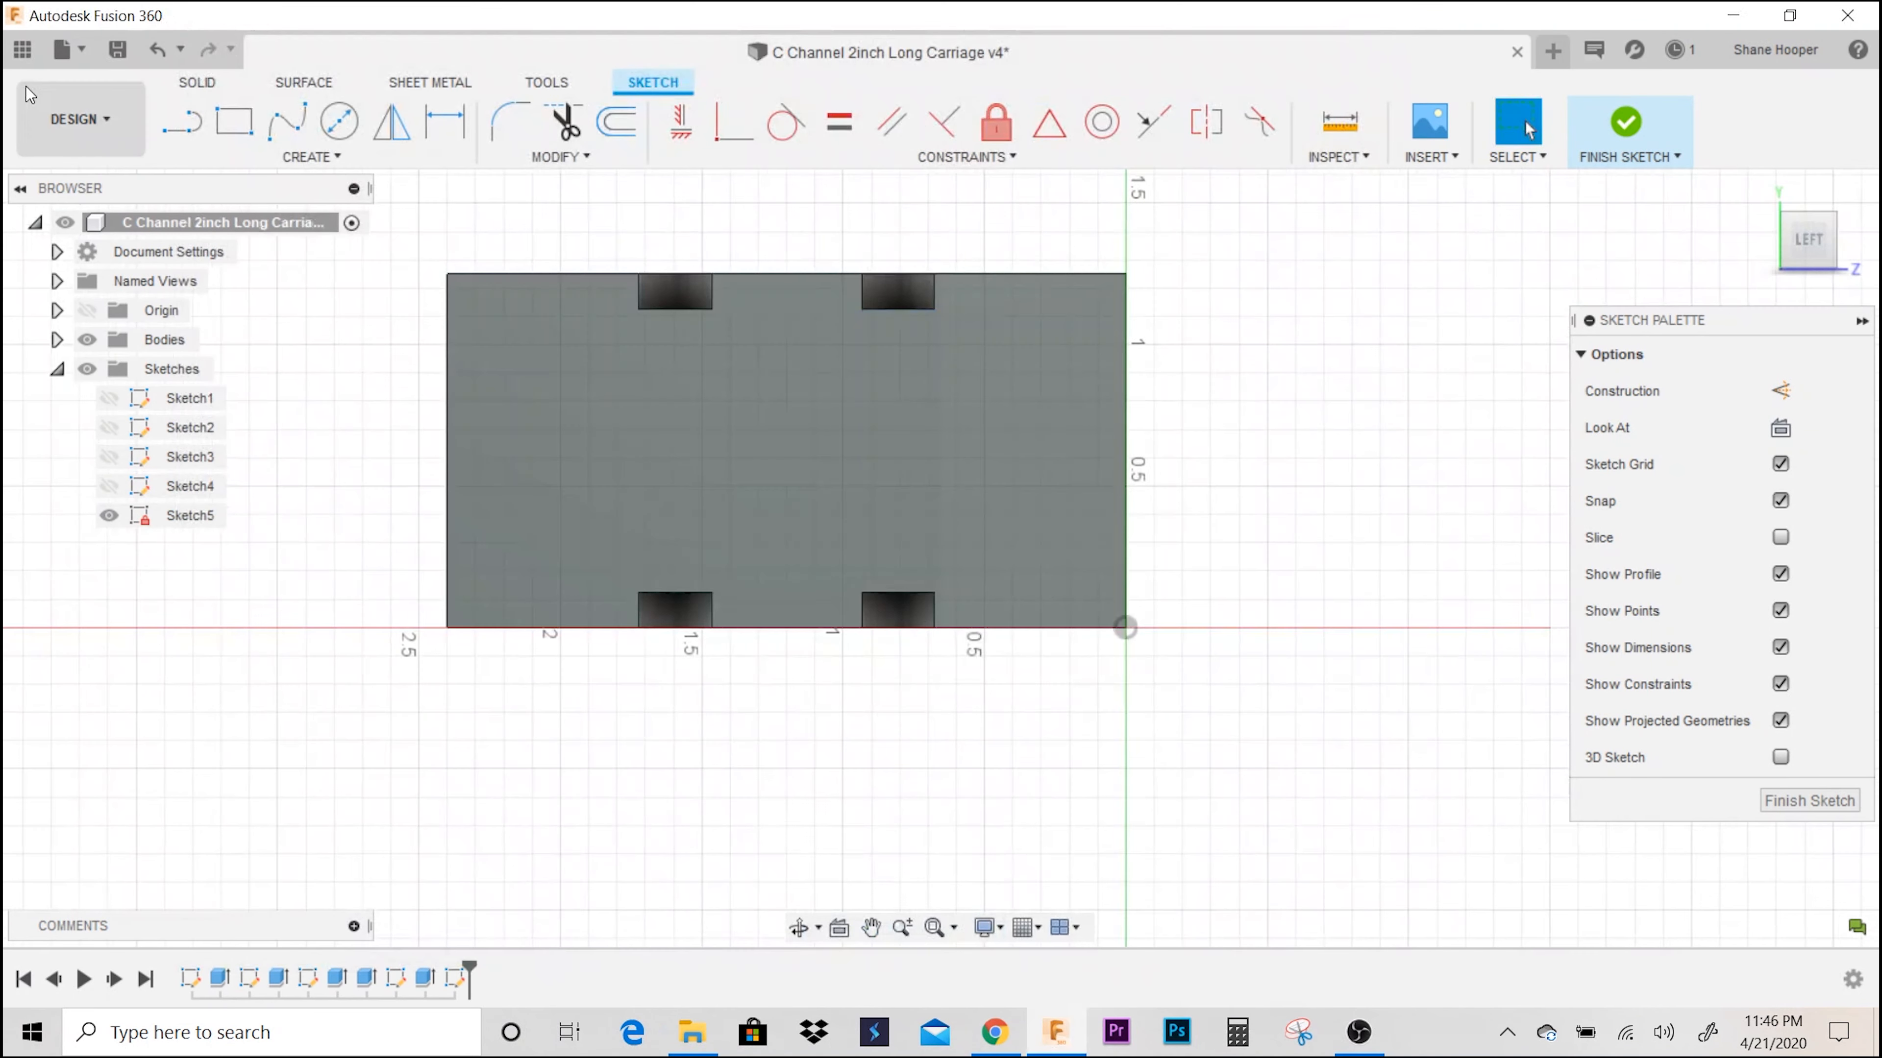
- Draw a 0.118 in diameter circle on the web face, just below the upper slot nearest the origin
{"action": "left_click", "coordinate": [352, 128]}
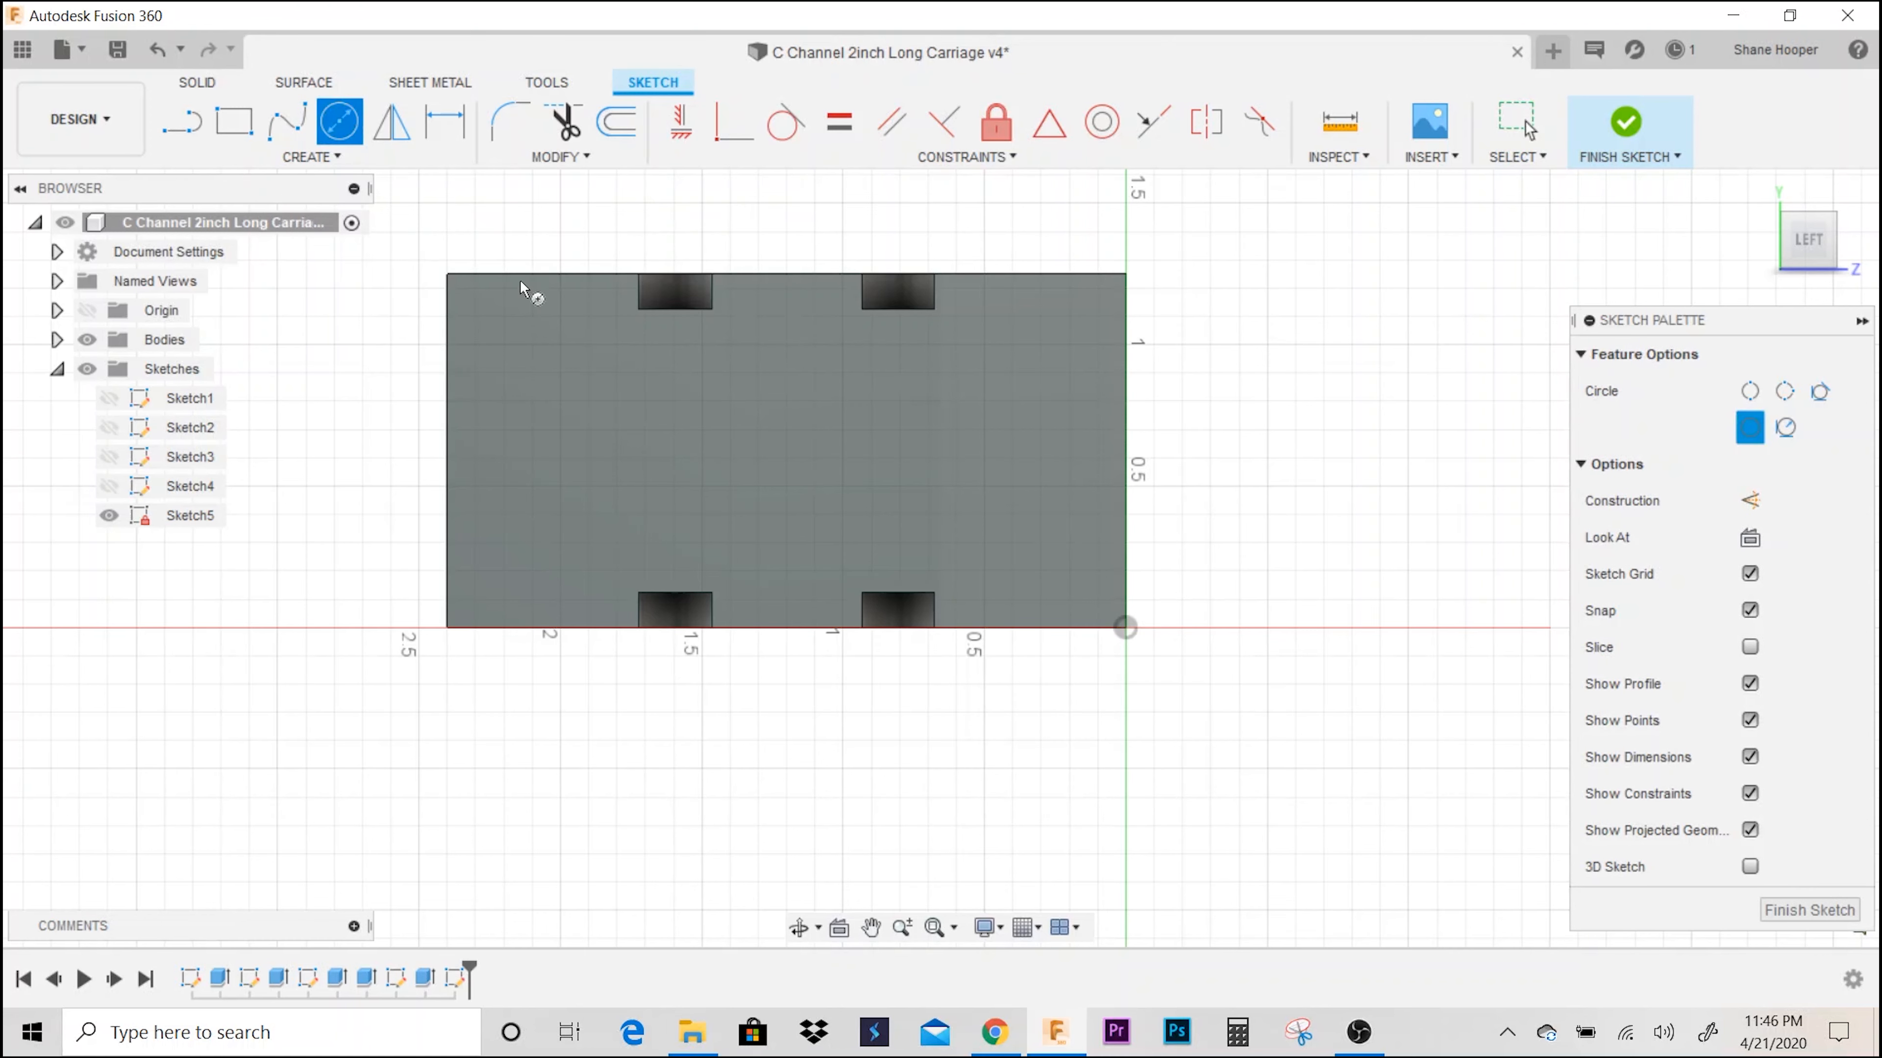
{"action": "left_click", "coordinate": [890, 382]}
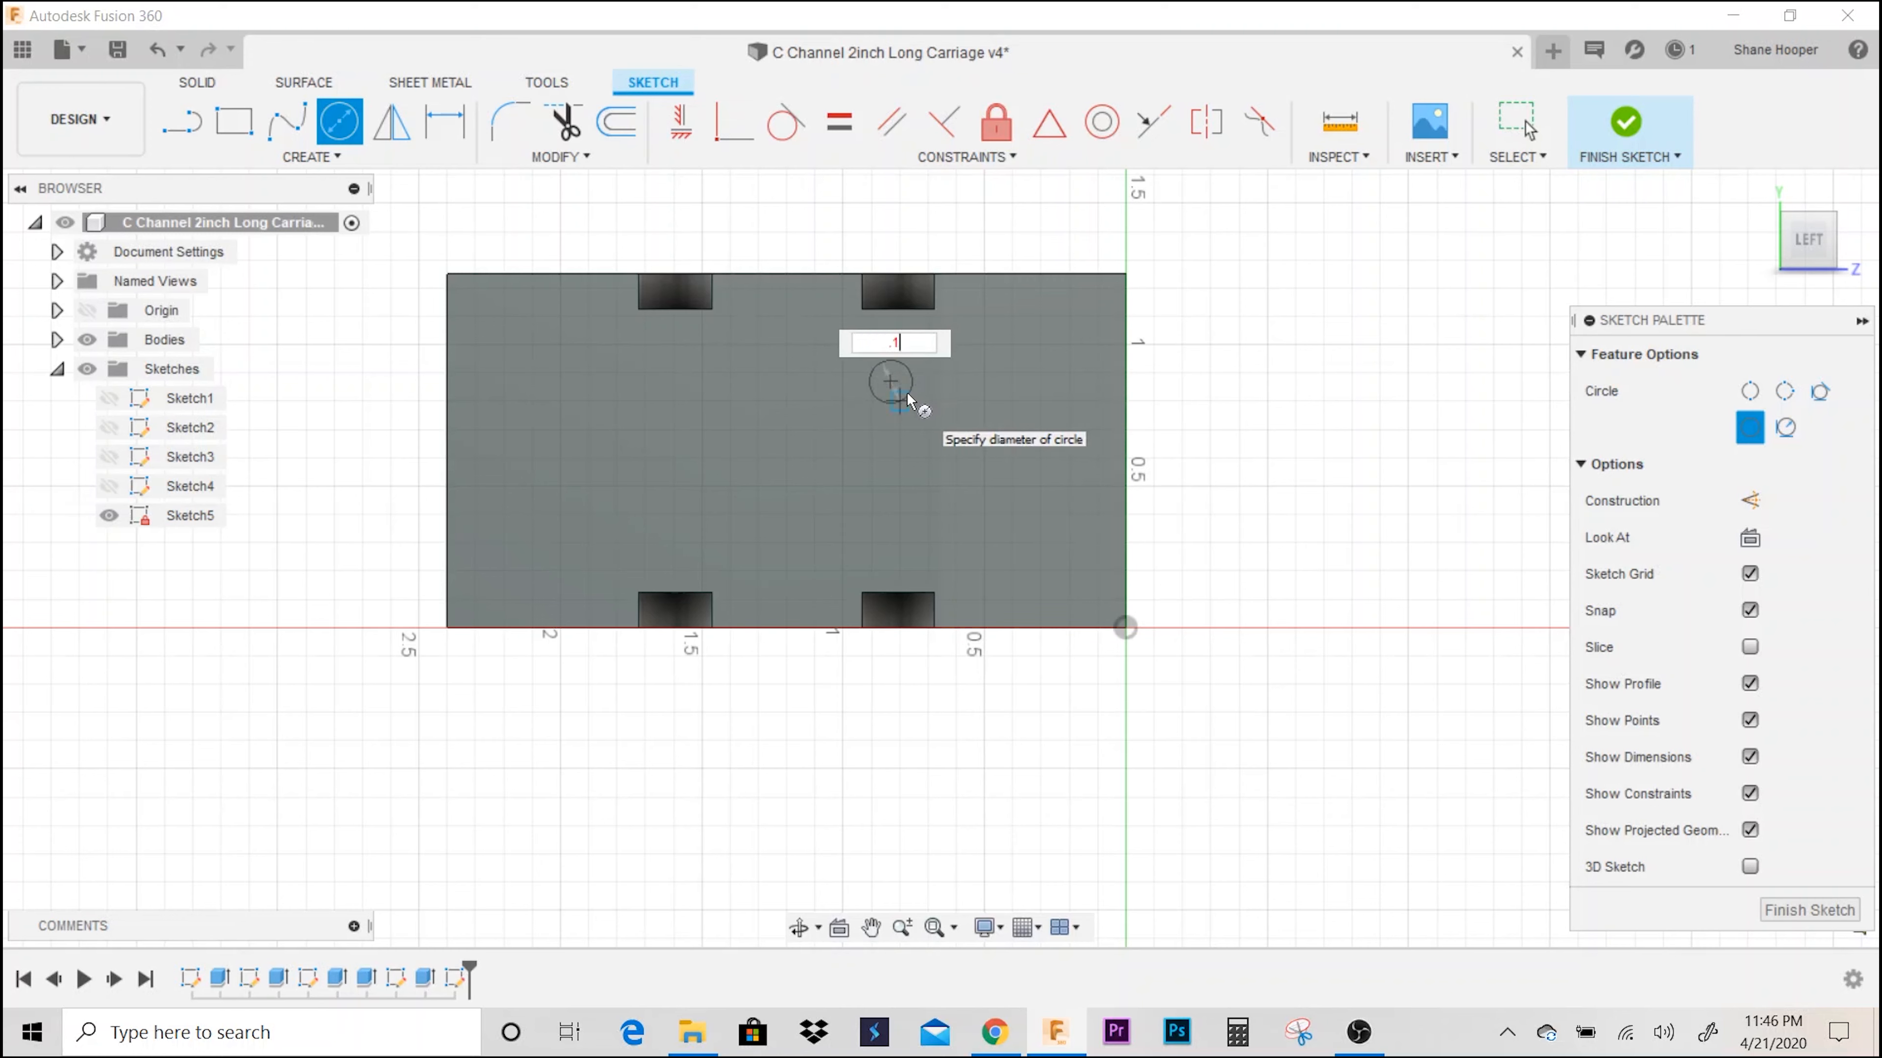
{"action": "key", "text": "Return"}
{"action": "key", "text": "Escape"}
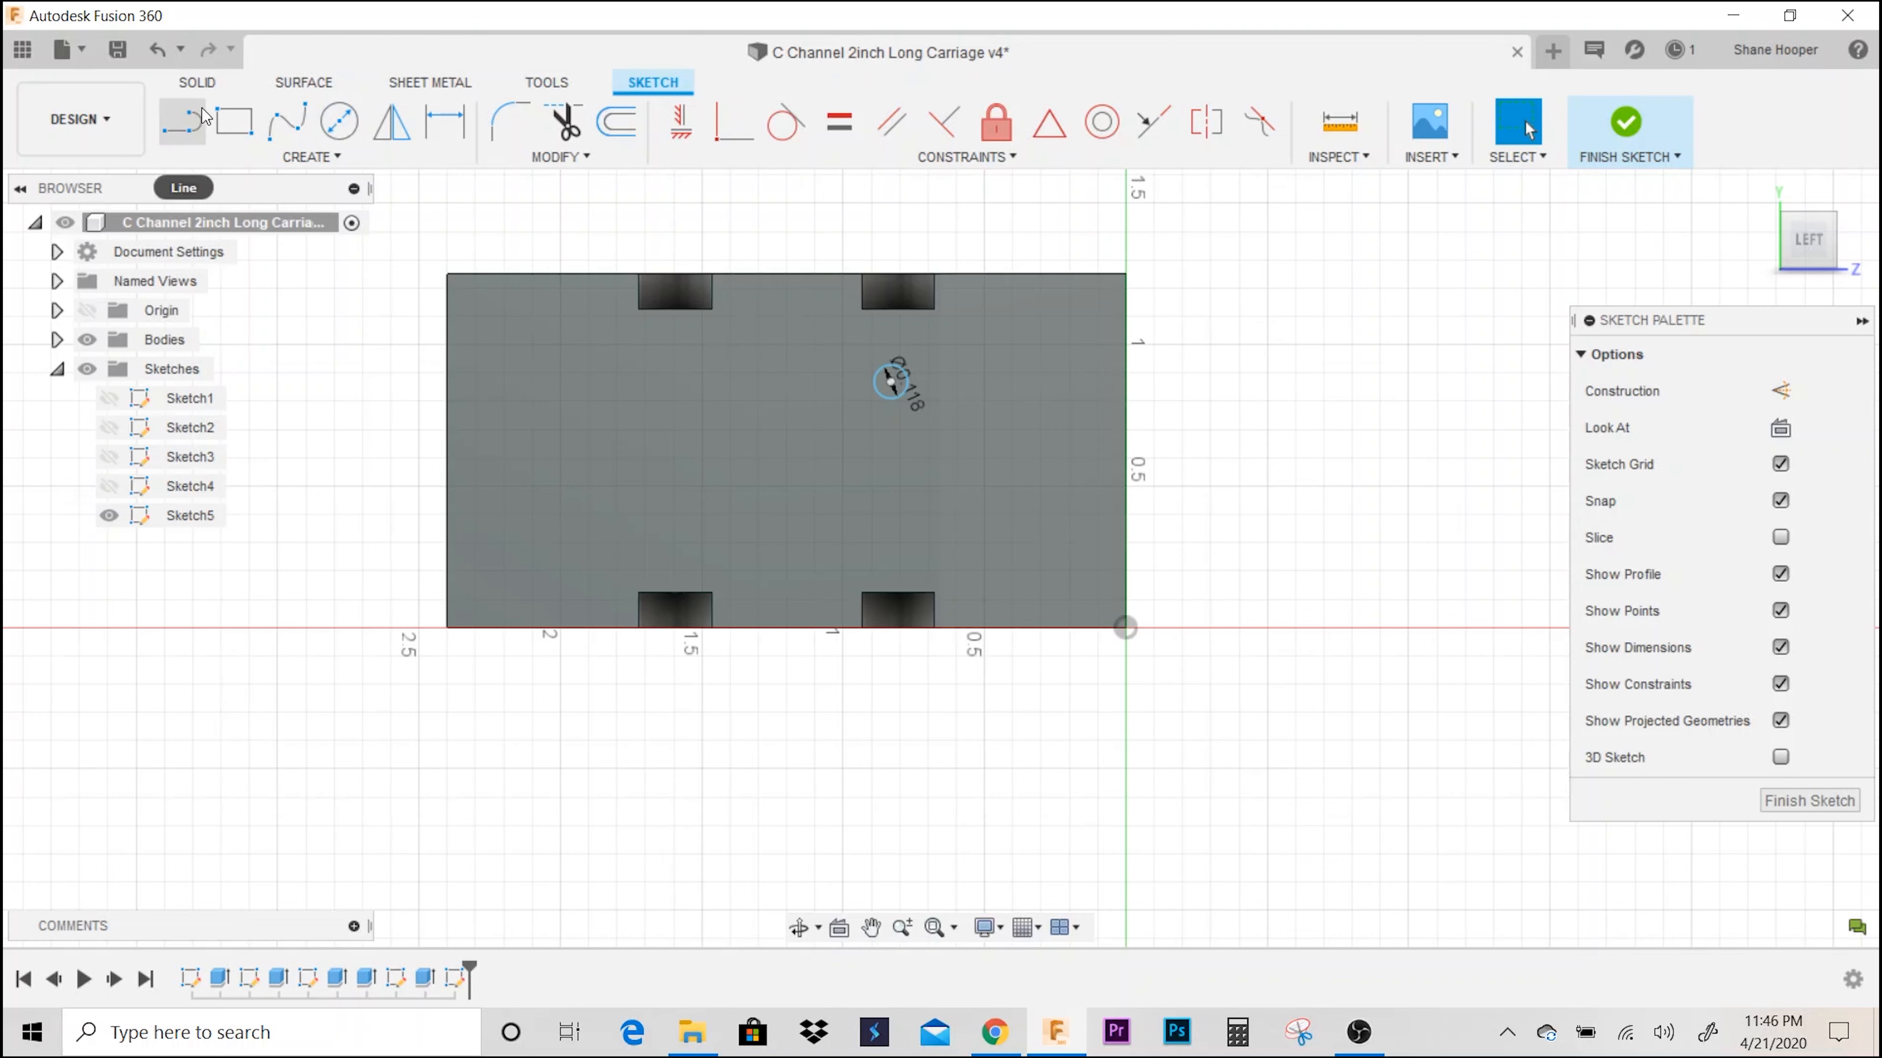
- Draw a vertical line about 0.65 in long down from the midpoint of the web's upper edge
{"action": "left_click", "coordinate": [181, 121]}
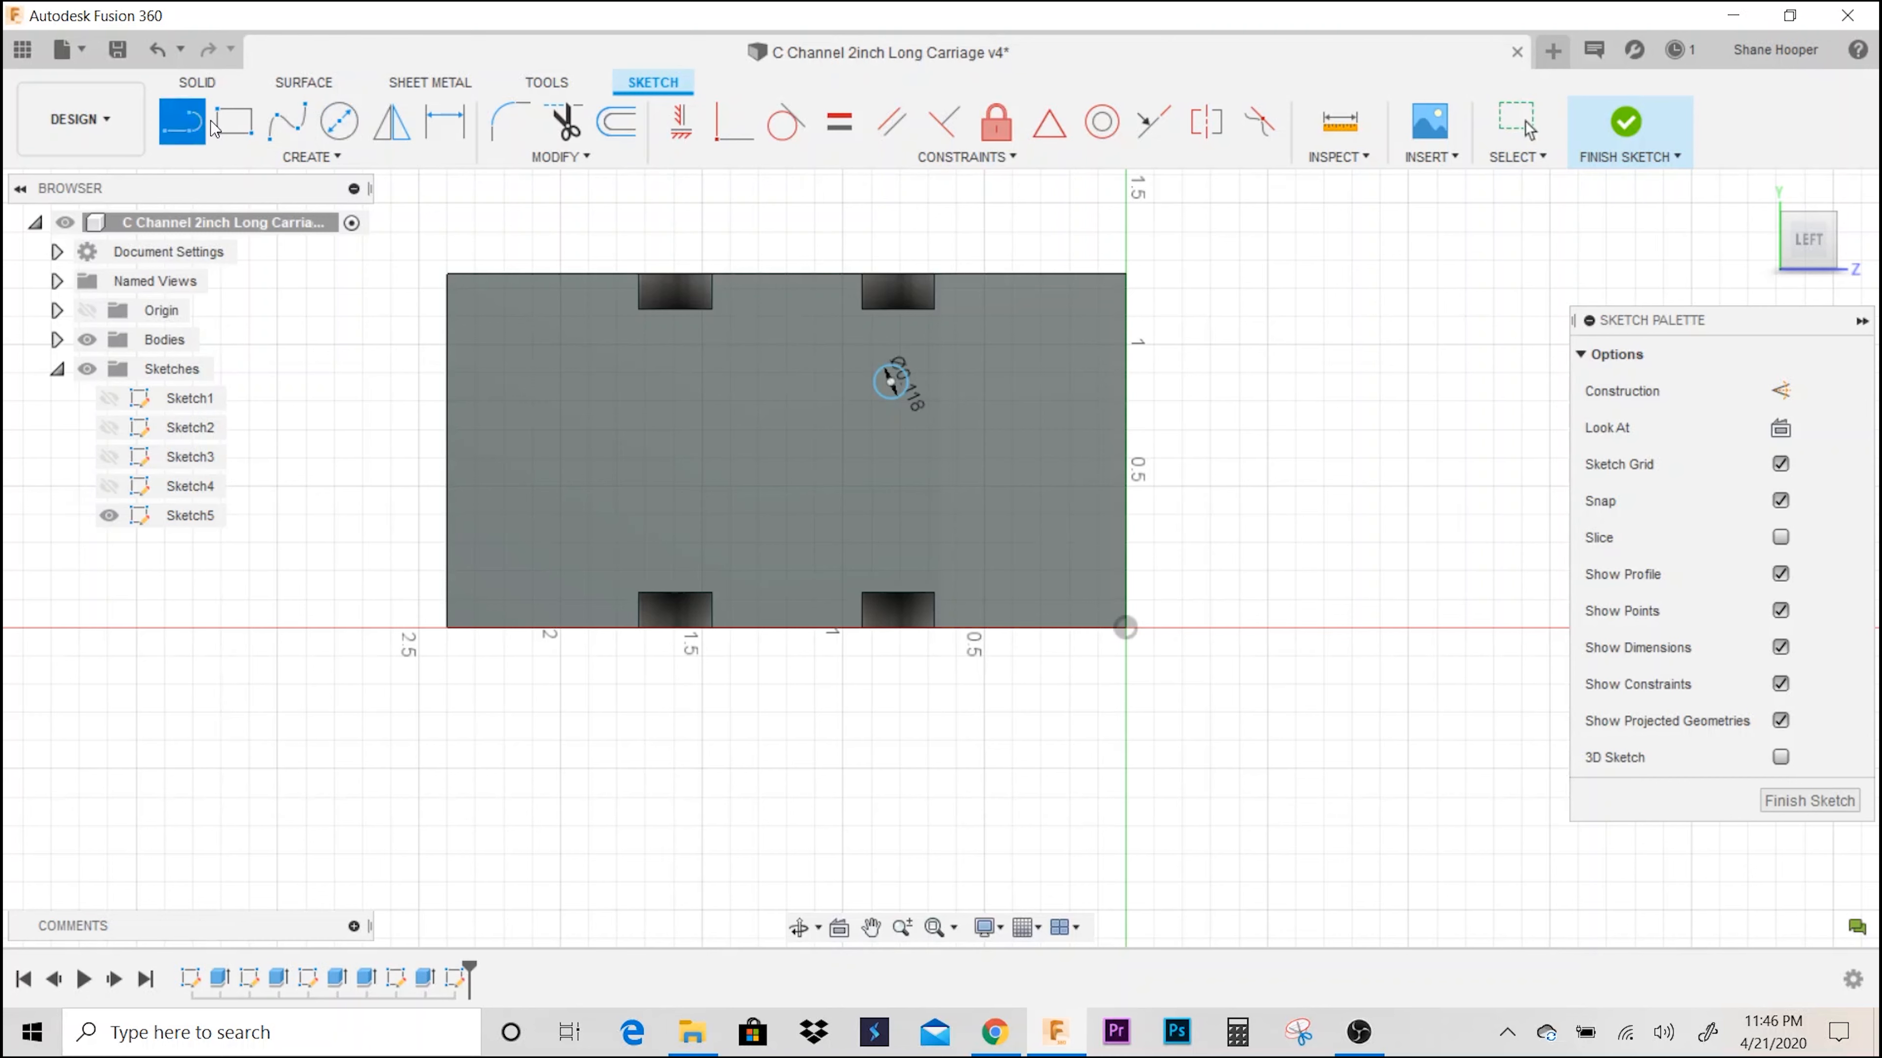
{"action": "left_click", "coordinate": [788, 275]}
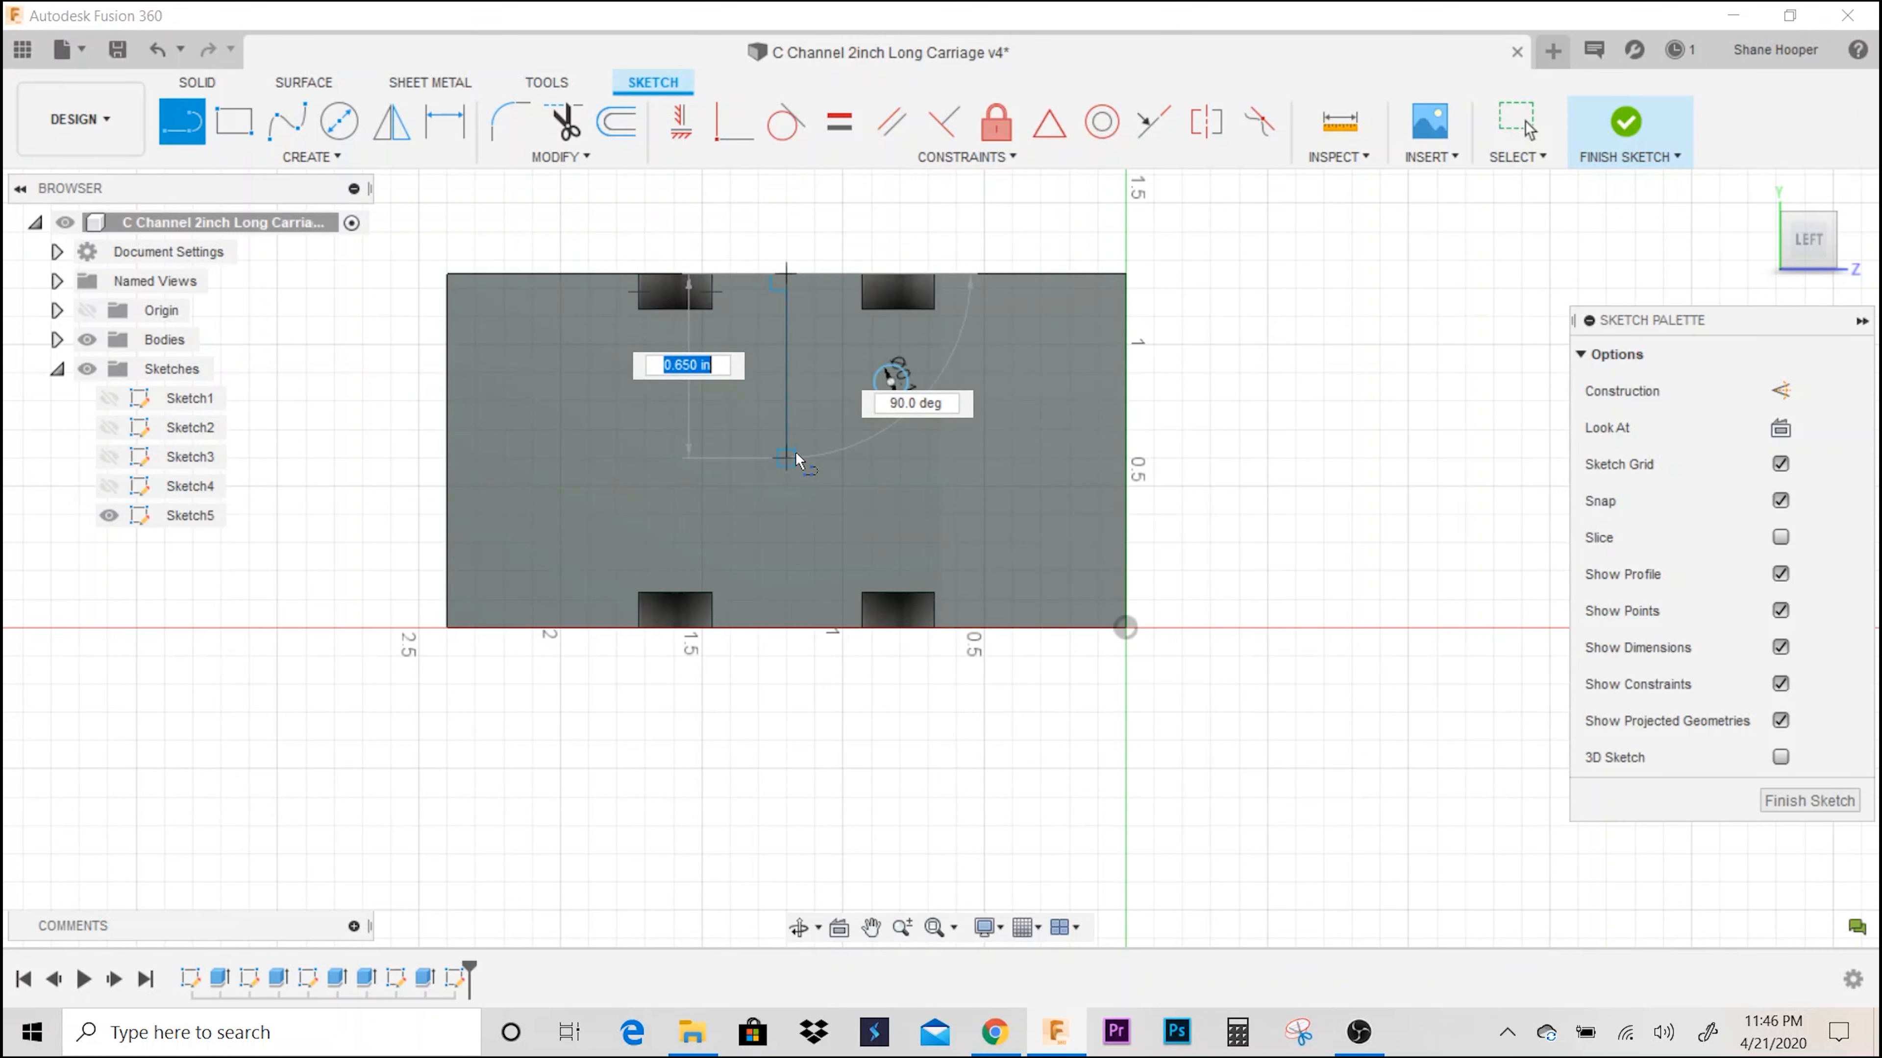
{"action": "left_click", "coordinate": [797, 454]}
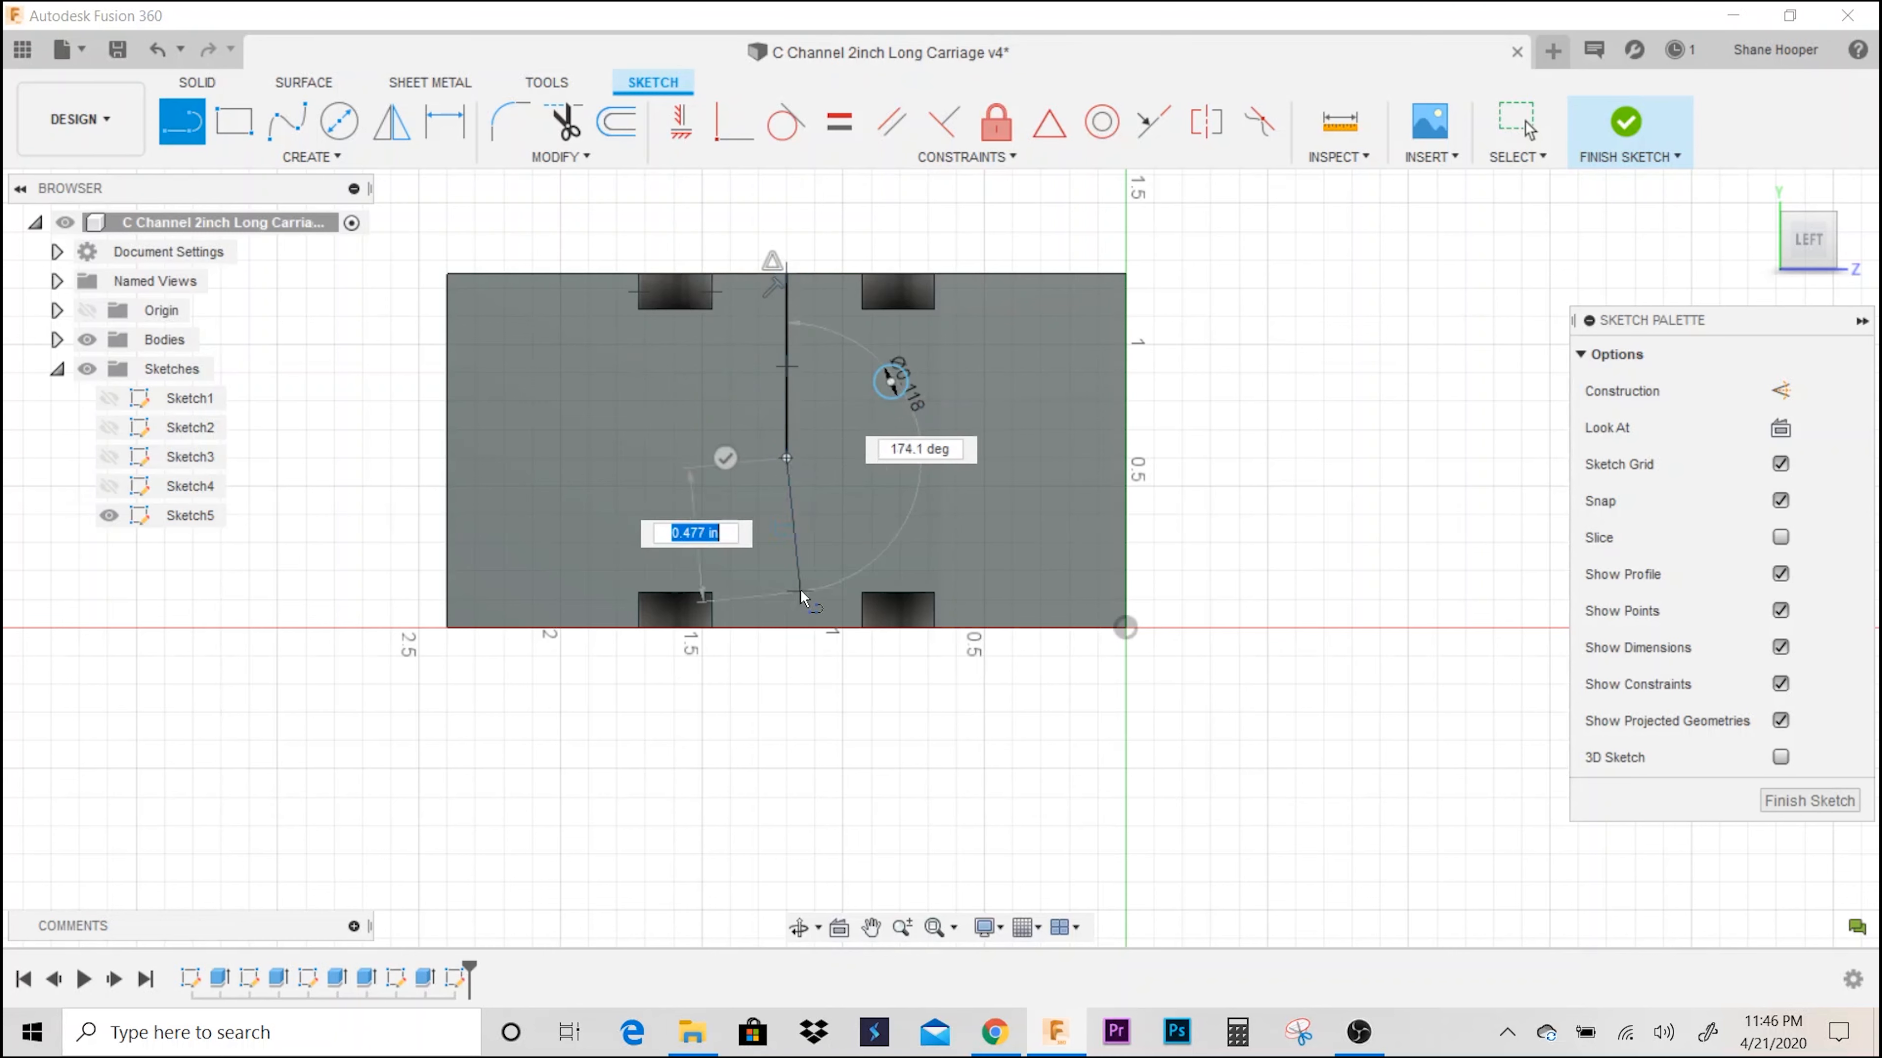
{"action": "key", "text": "Escape"}
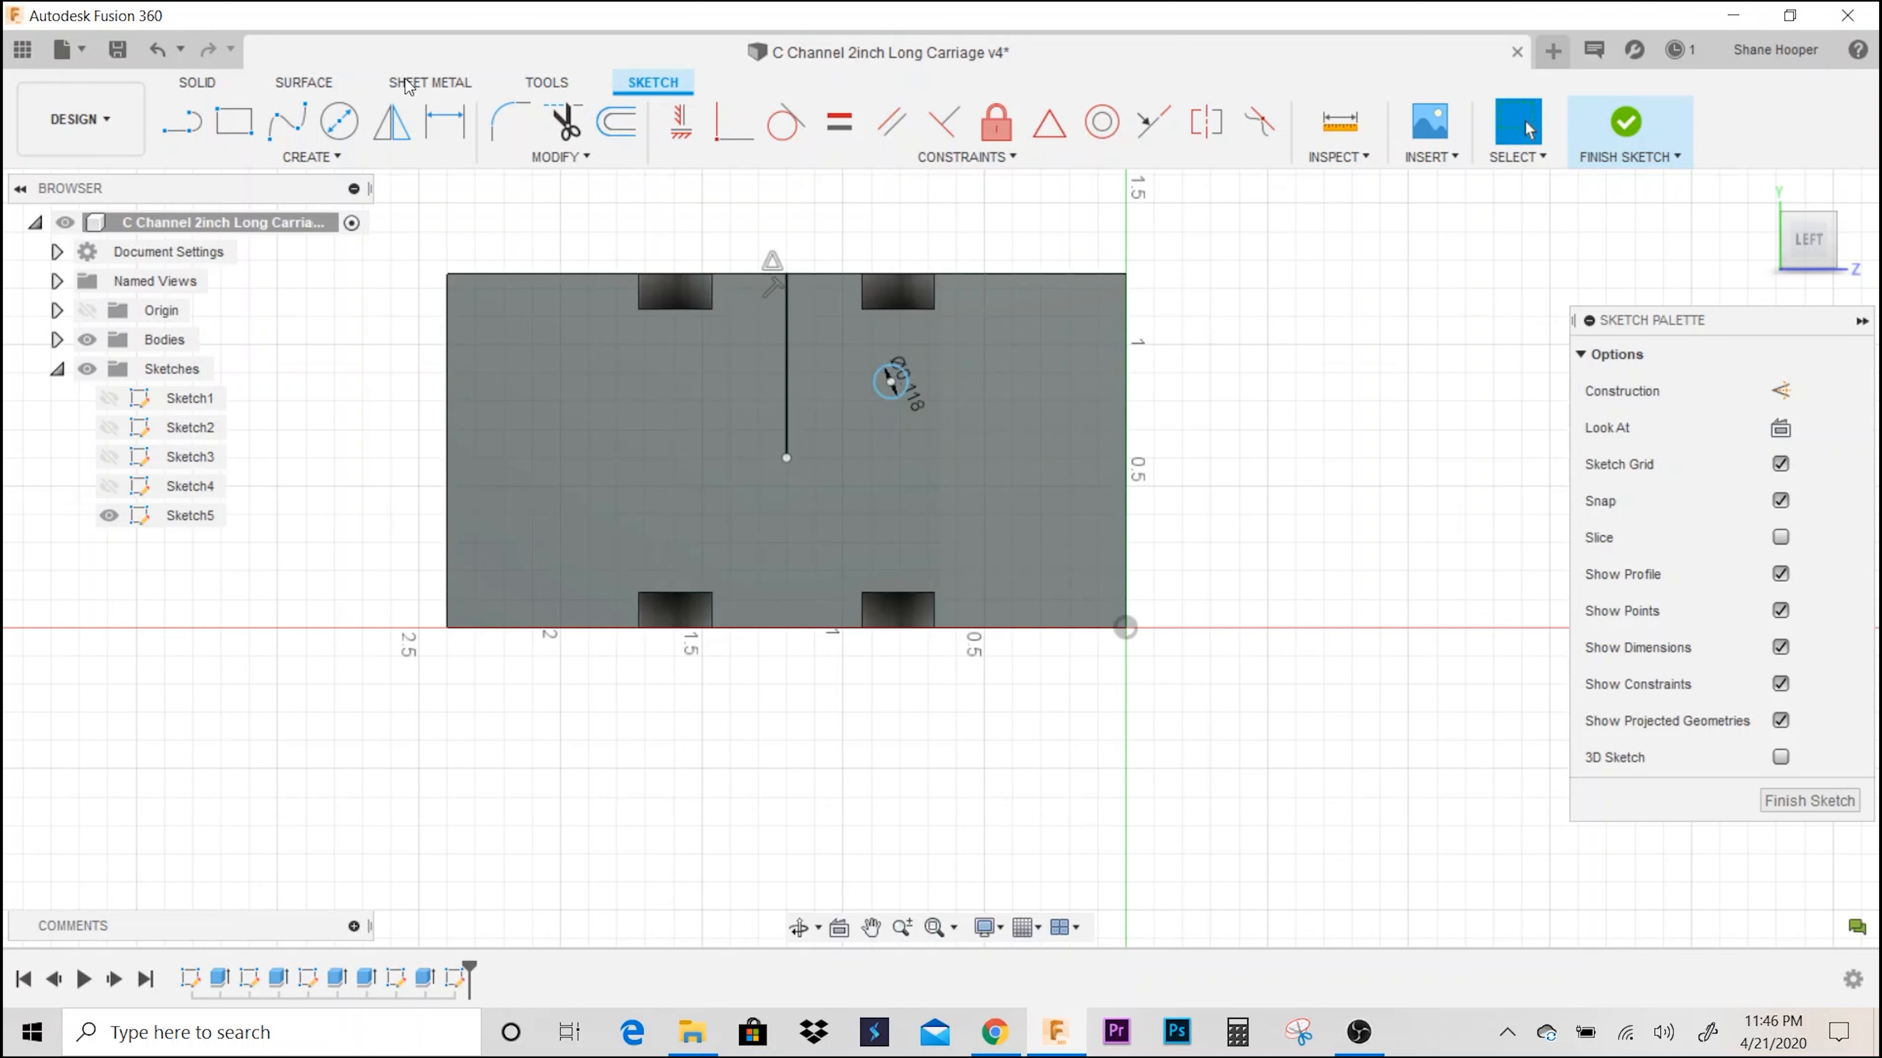
- Draw a horizontal line from the midpoint of the web's short edge opposite the origin to the vertical line
{"action": "left_click", "coordinate": [183, 131]}
{"action": "left_click", "coordinate": [440, 451]}
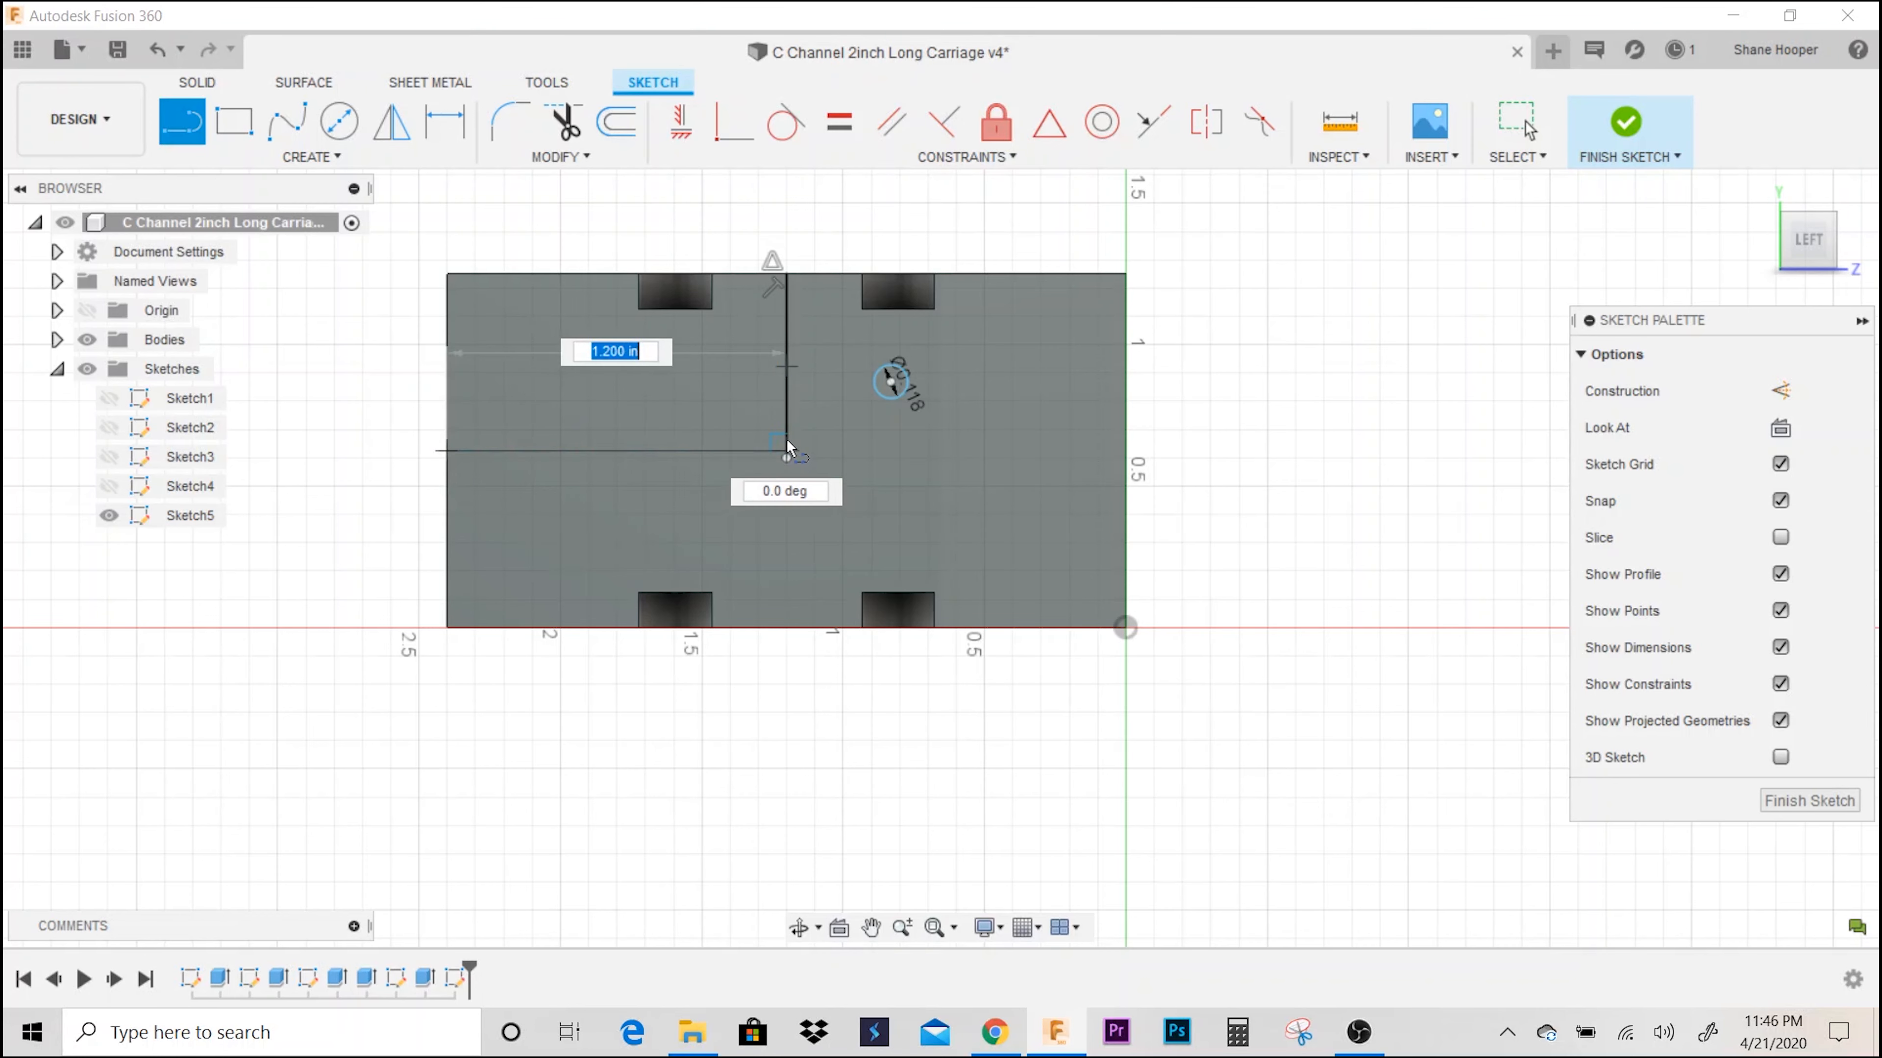
{"action": "scroll", "coordinate": [787, 448], "scroll_direction": "up", "scroll_amount": 5}
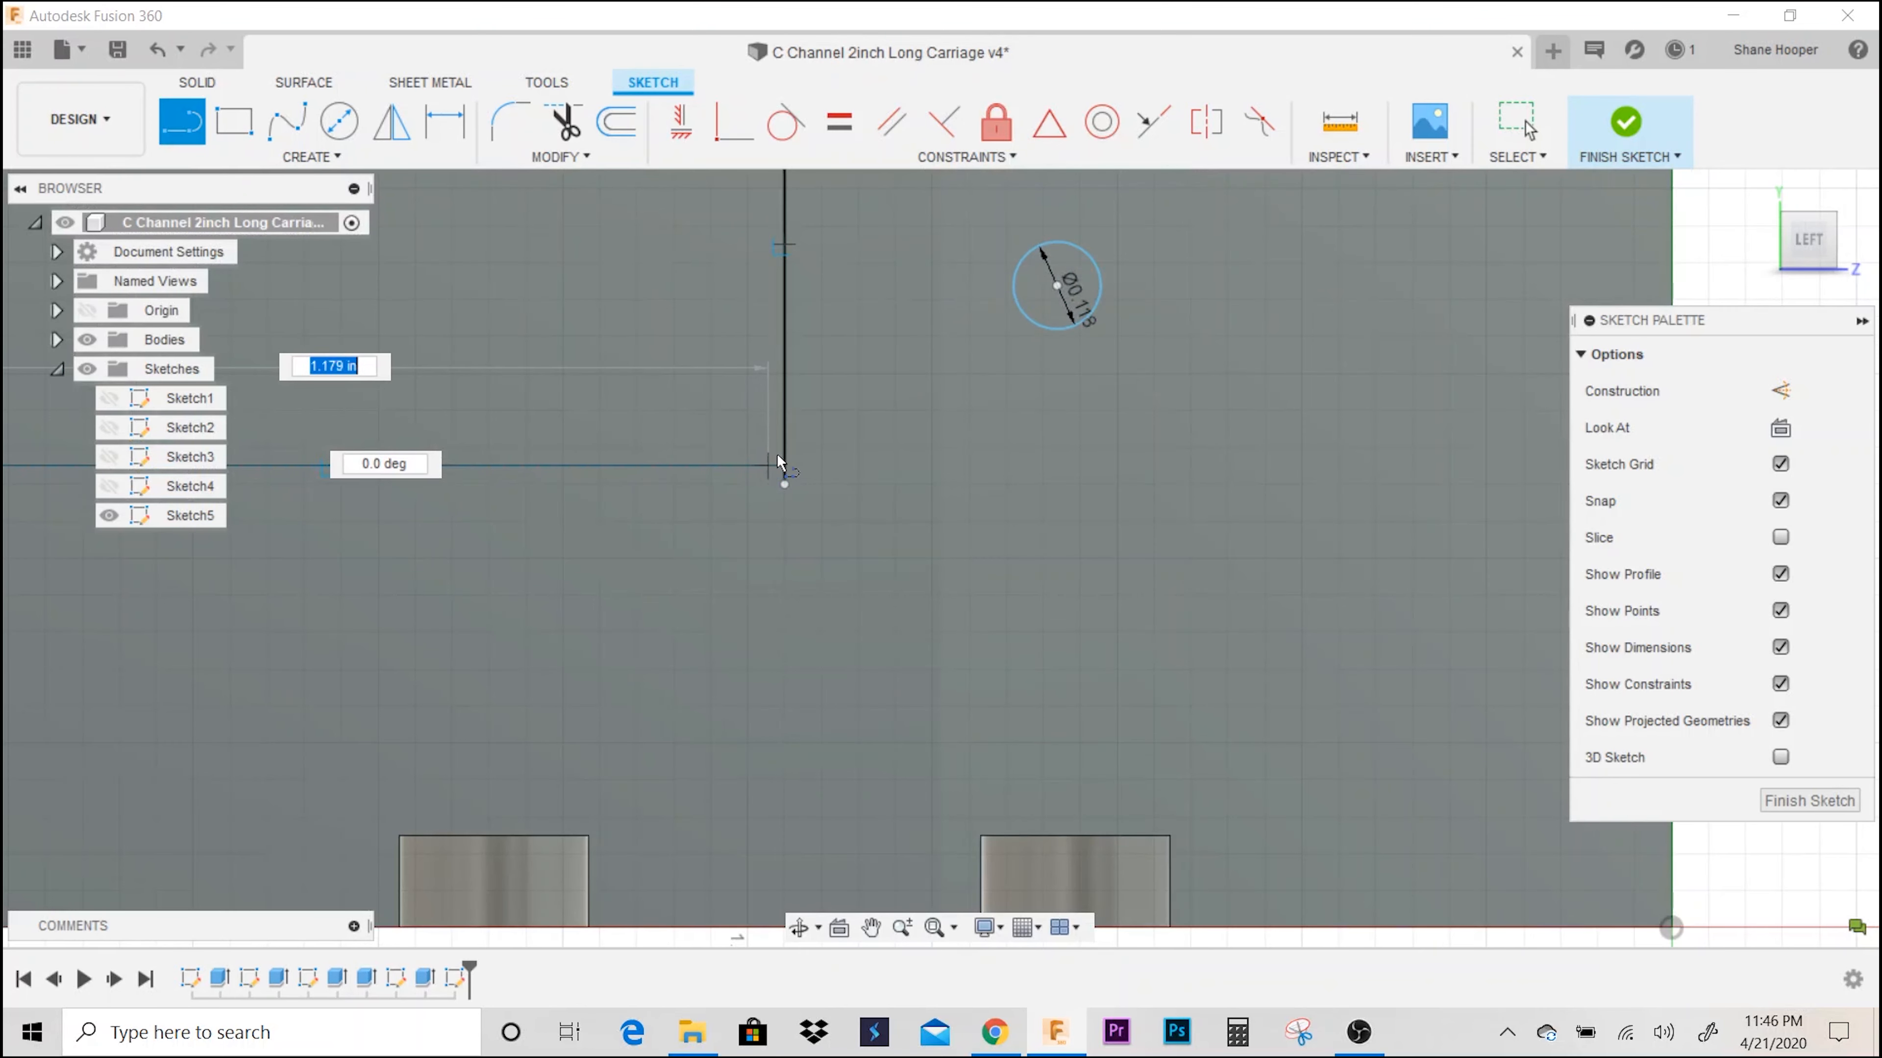
{"action": "left_click", "coordinate": [784, 462]}
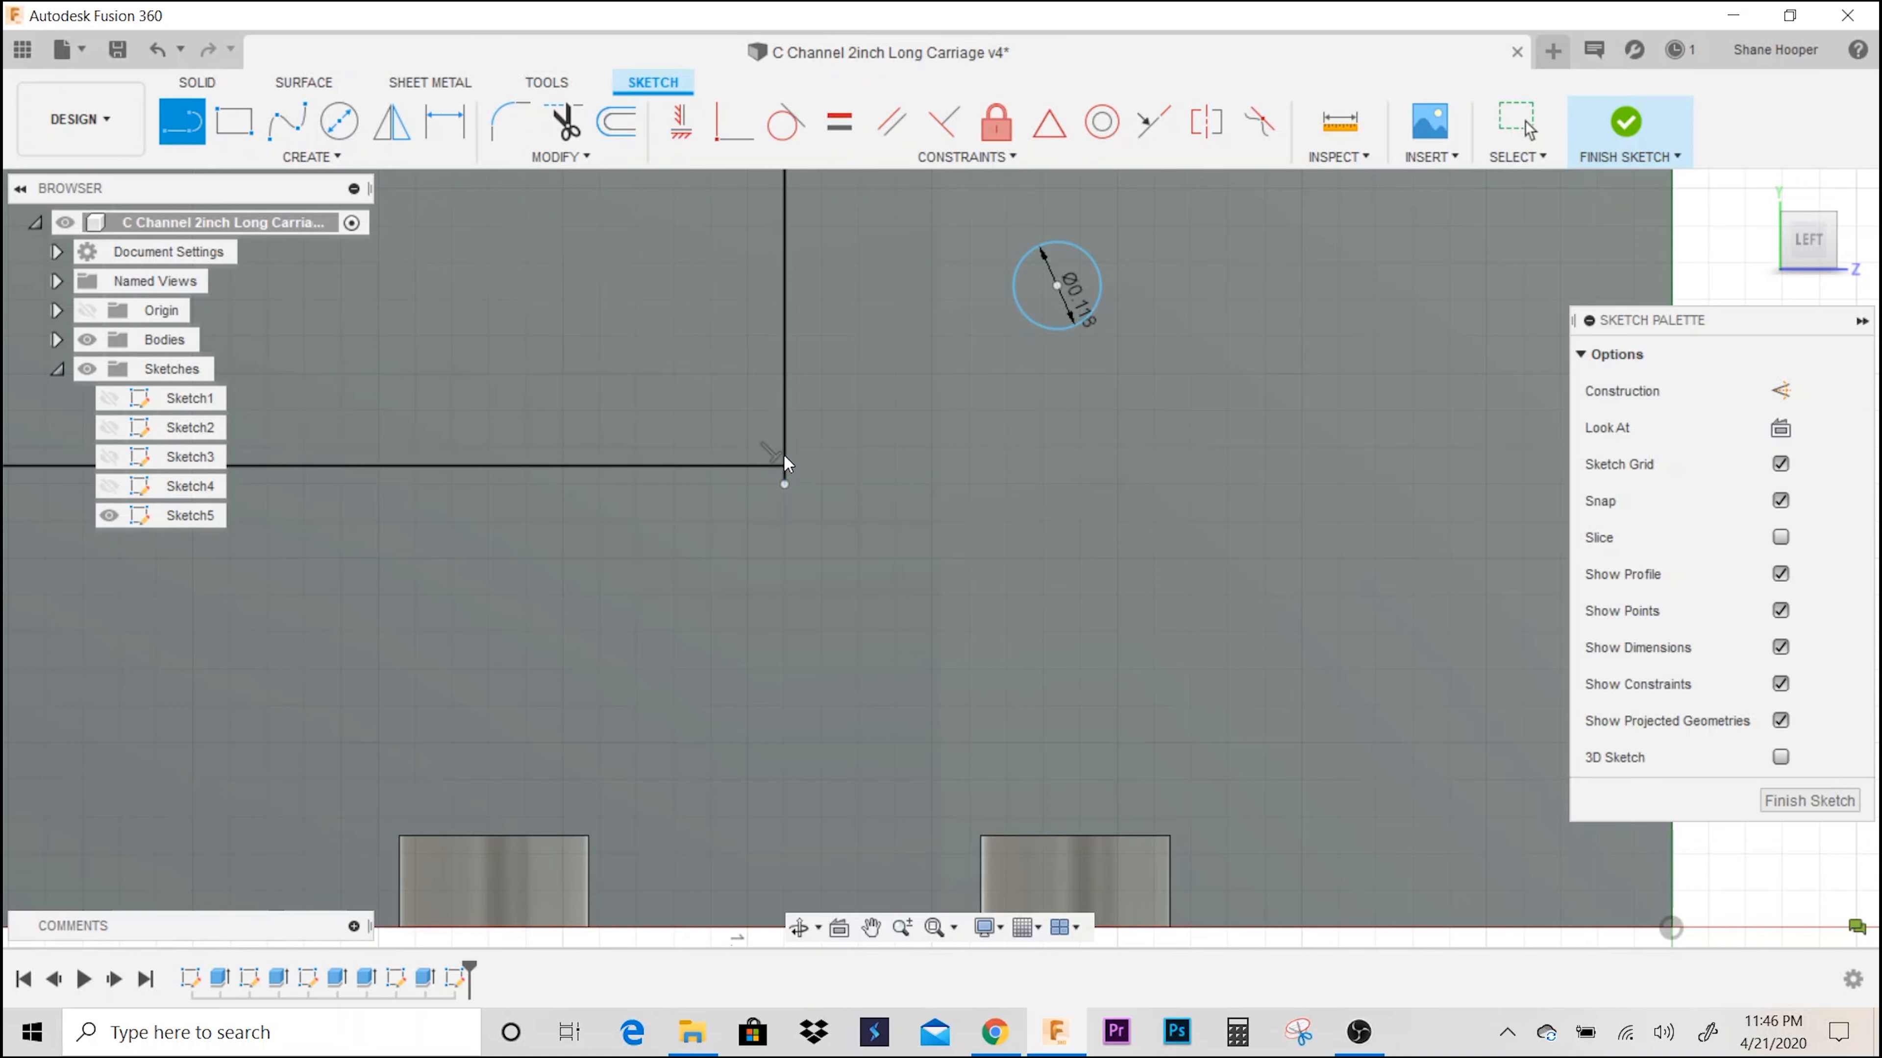
{"action": "key", "text": "Escape"}
- Trim the short end of the vertical line that extends below the horizontal line
{"action": "scroll", "coordinate": [715, 441], "scroll_direction": "down", "scroll_amount": 3}
{"action": "scroll", "coordinate": [400, 464], "scroll_direction": "up", "scroll_amount": 1}
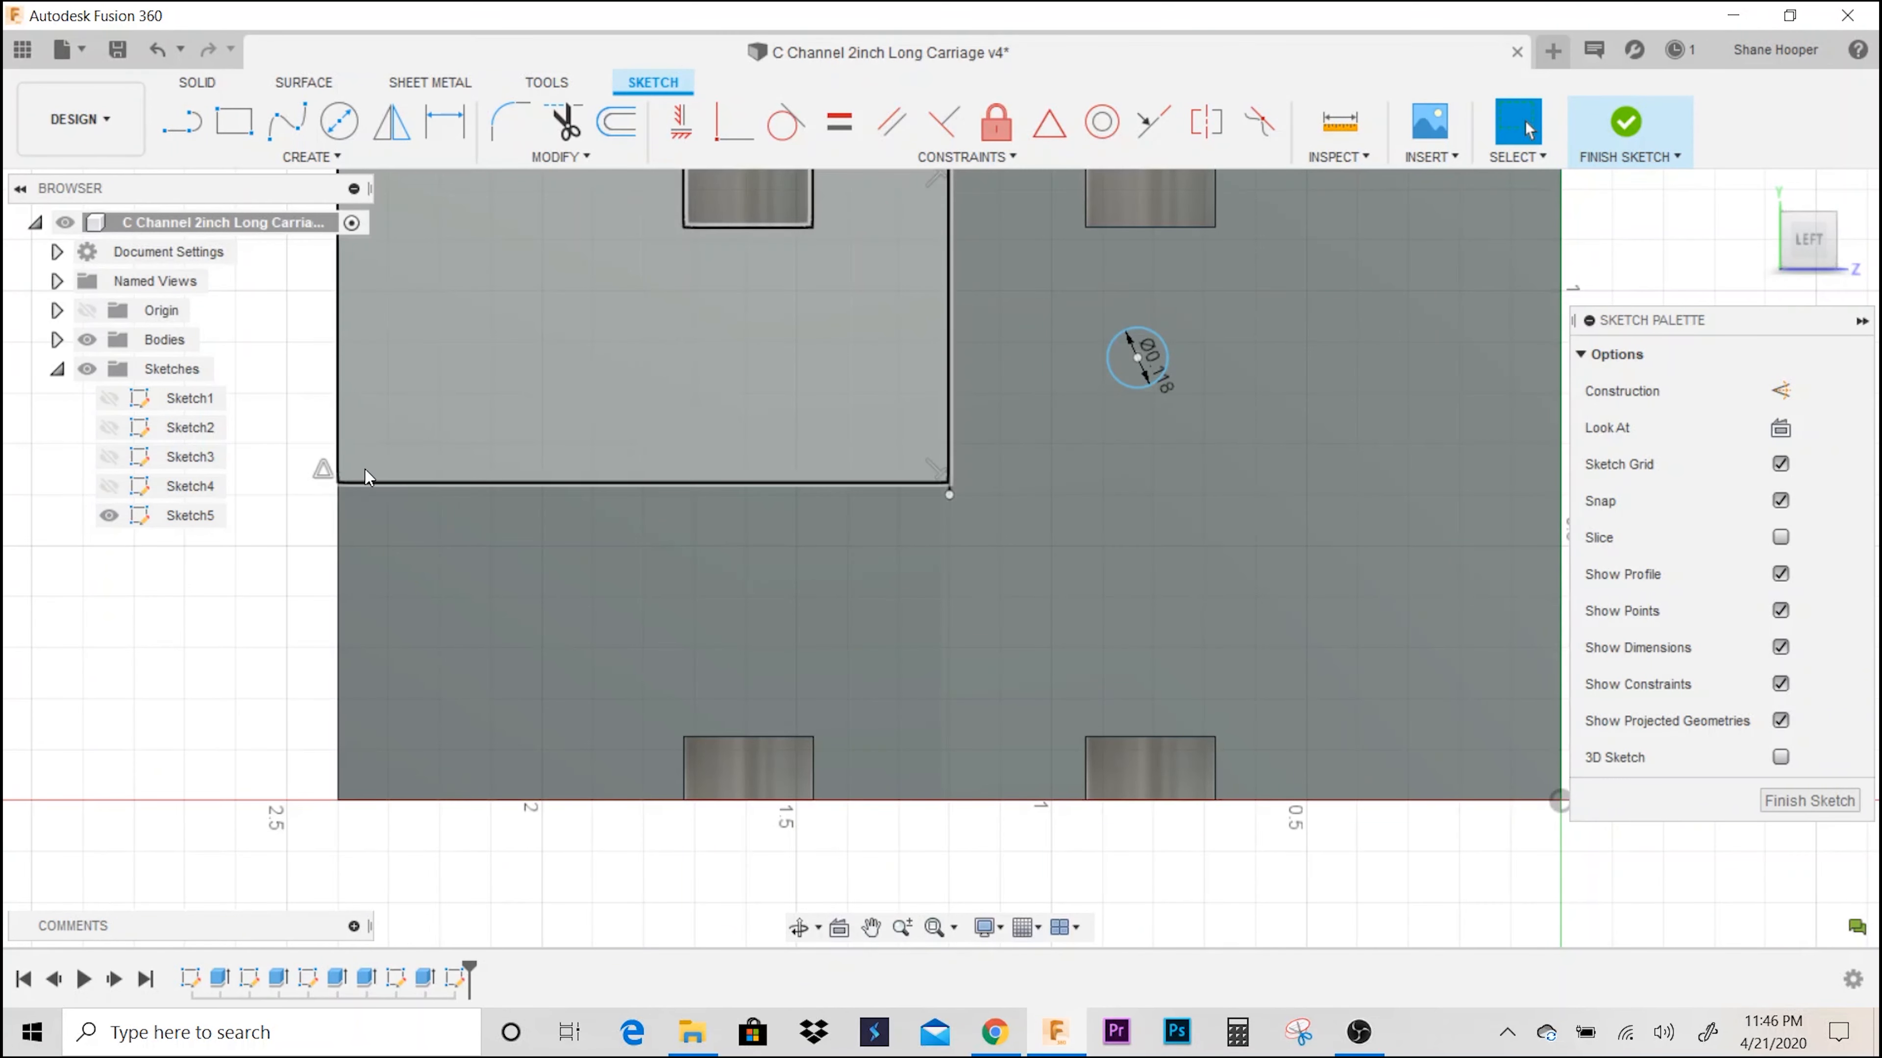
{"action": "scroll", "coordinate": [435, 491], "scroll_direction": "down", "scroll_amount": 2}
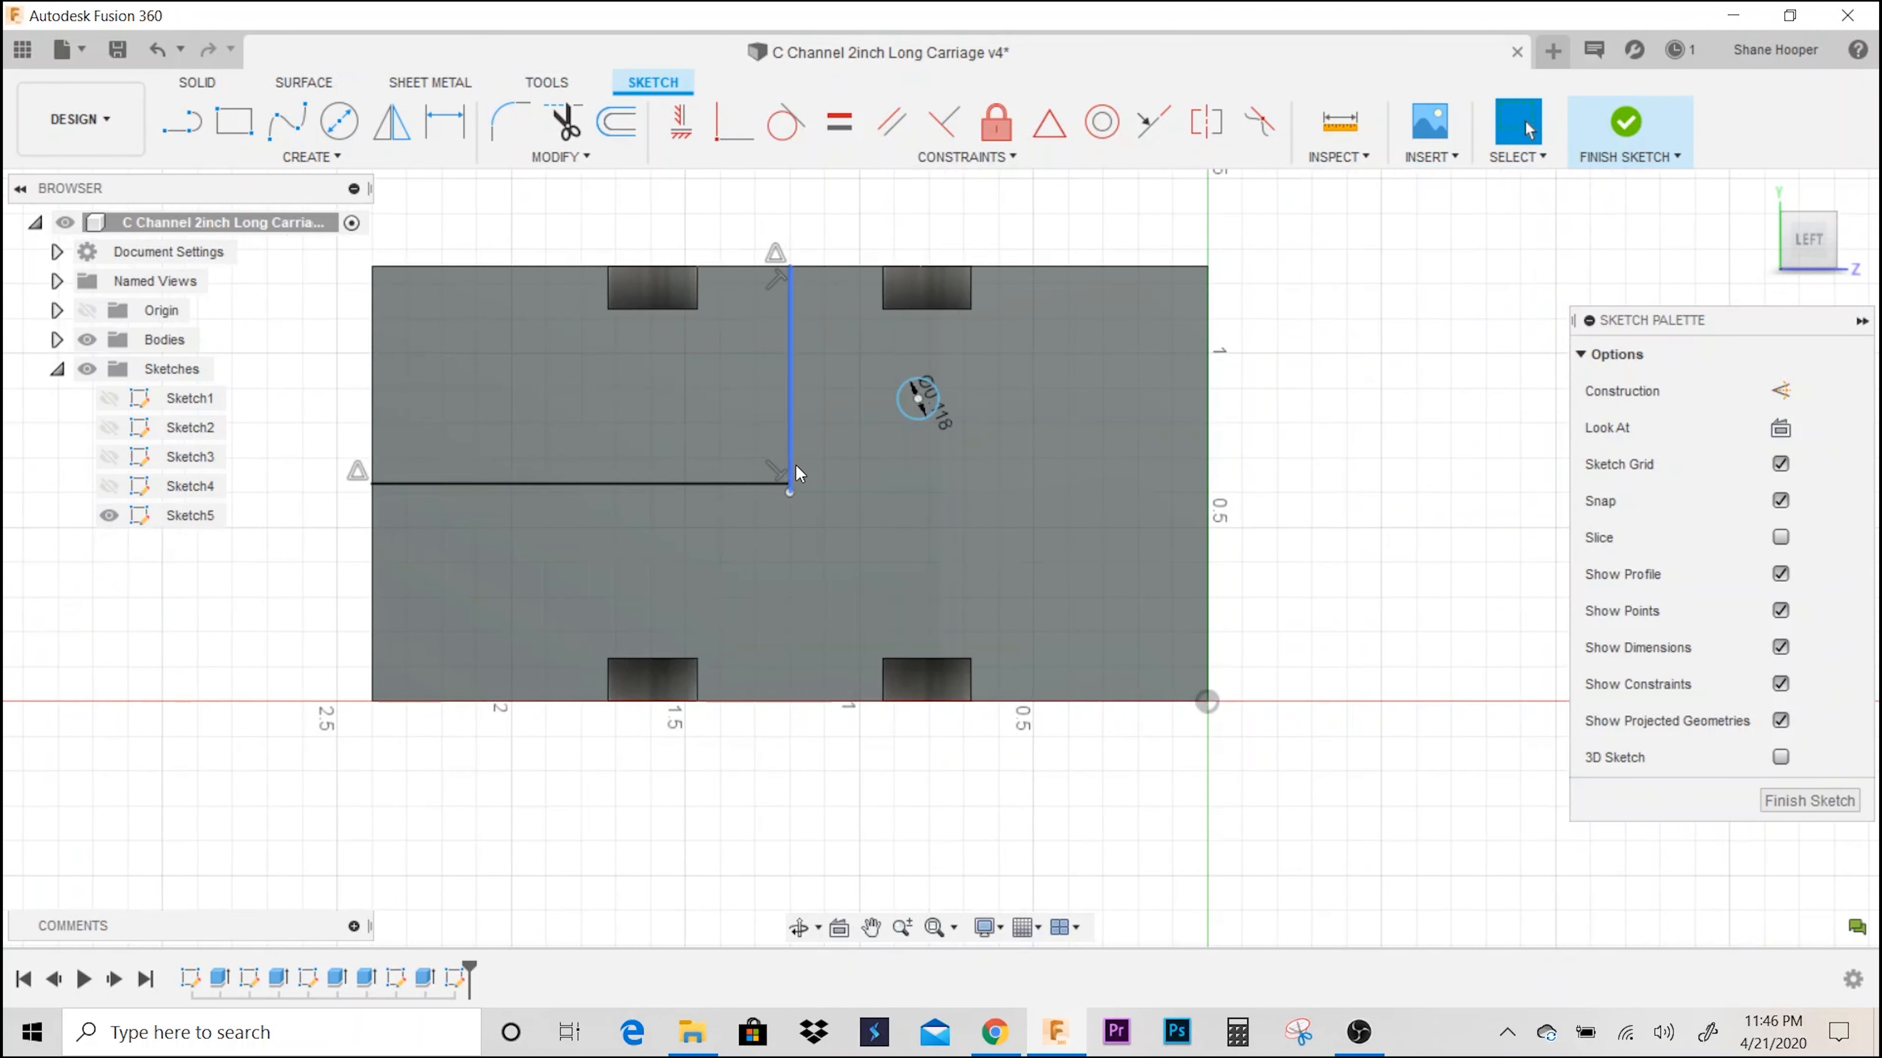
{"action": "scroll", "coordinate": [793, 479], "scroll_direction": "up", "scroll_amount": 5}
{"action": "key", "text": "t"}
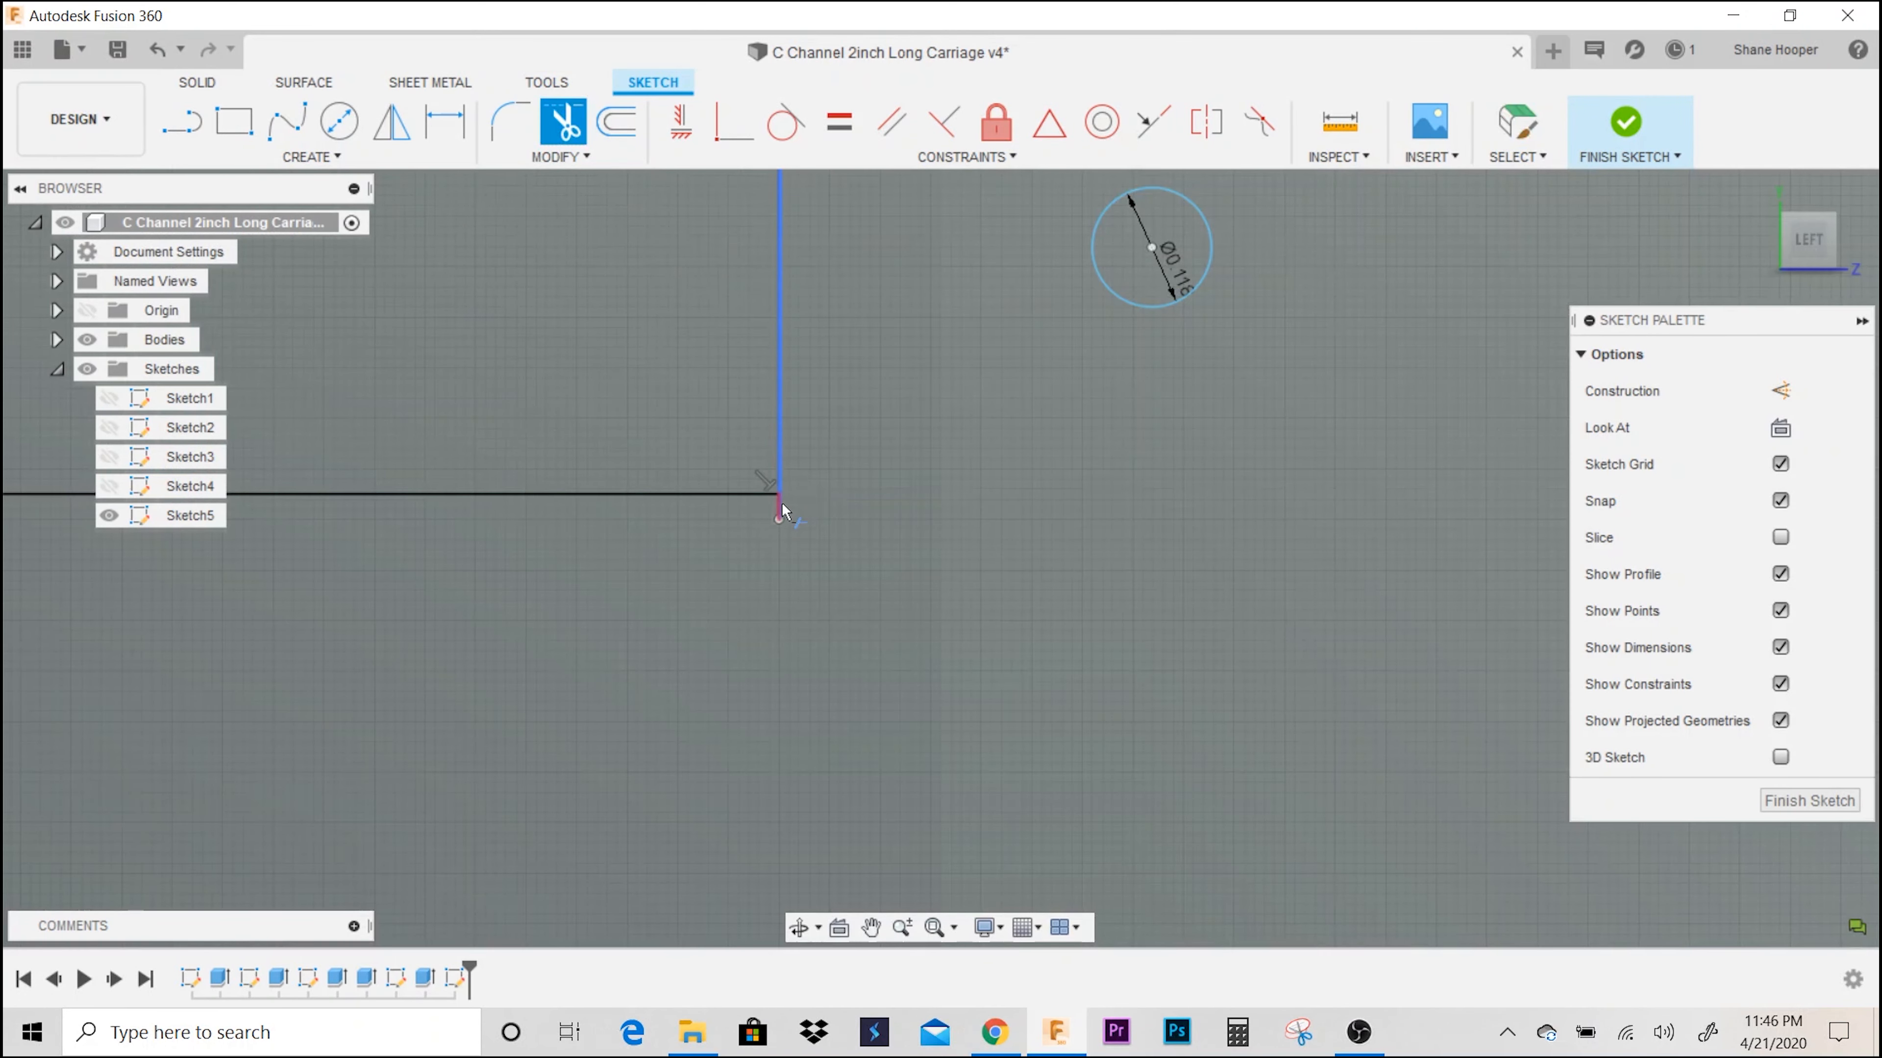
{"action": "left_click", "coordinate": [784, 511]}
{"action": "scroll", "coordinate": [807, 511], "scroll_direction": "down", "scroll_amount": 4}
{"action": "key", "text": "Escape"}
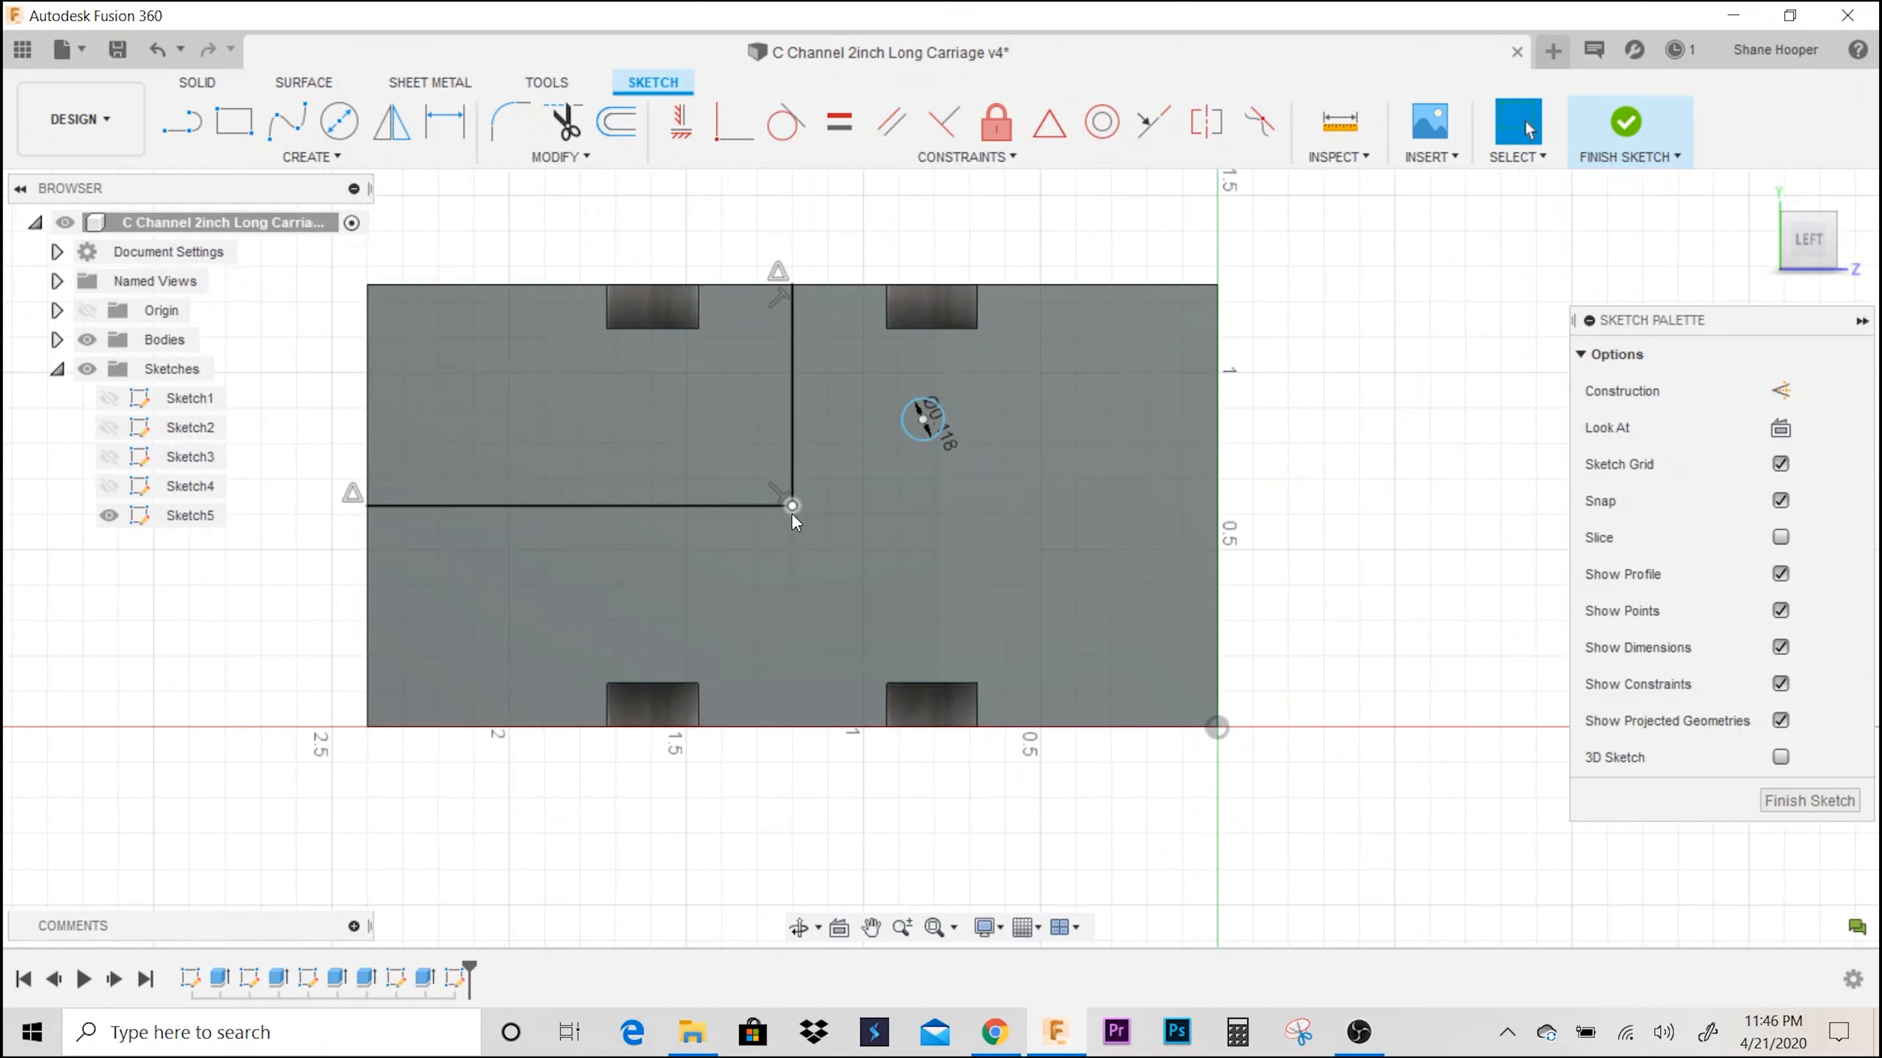
- Convert the vertical and horizontal midpoint lines to construction lines
{"action": "scroll", "coordinate": [791, 512], "scroll_direction": "down", "scroll_amount": 1}
{"action": "left_click", "coordinate": [792, 460]}
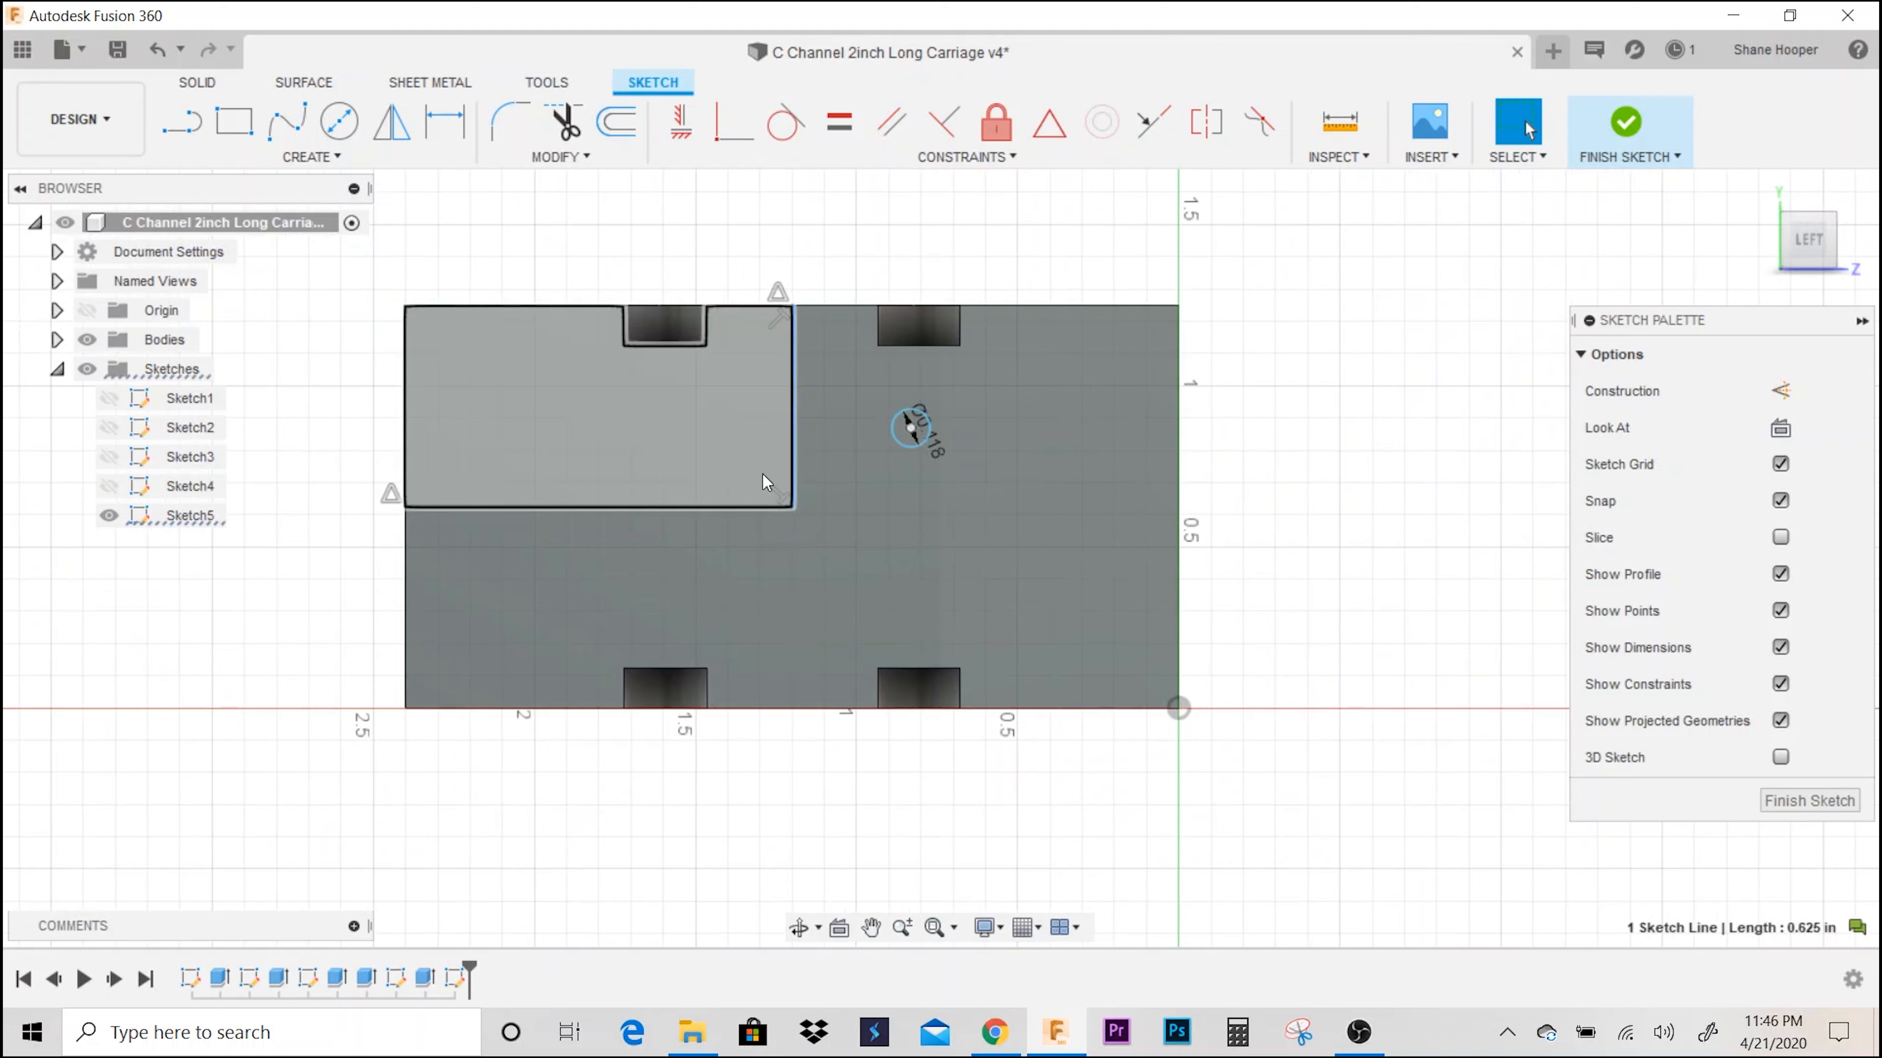
{"action": "key", "text": "x"}
{"action": "left_click", "coordinate": [710, 506]}
{"action": "key", "text": "x"}
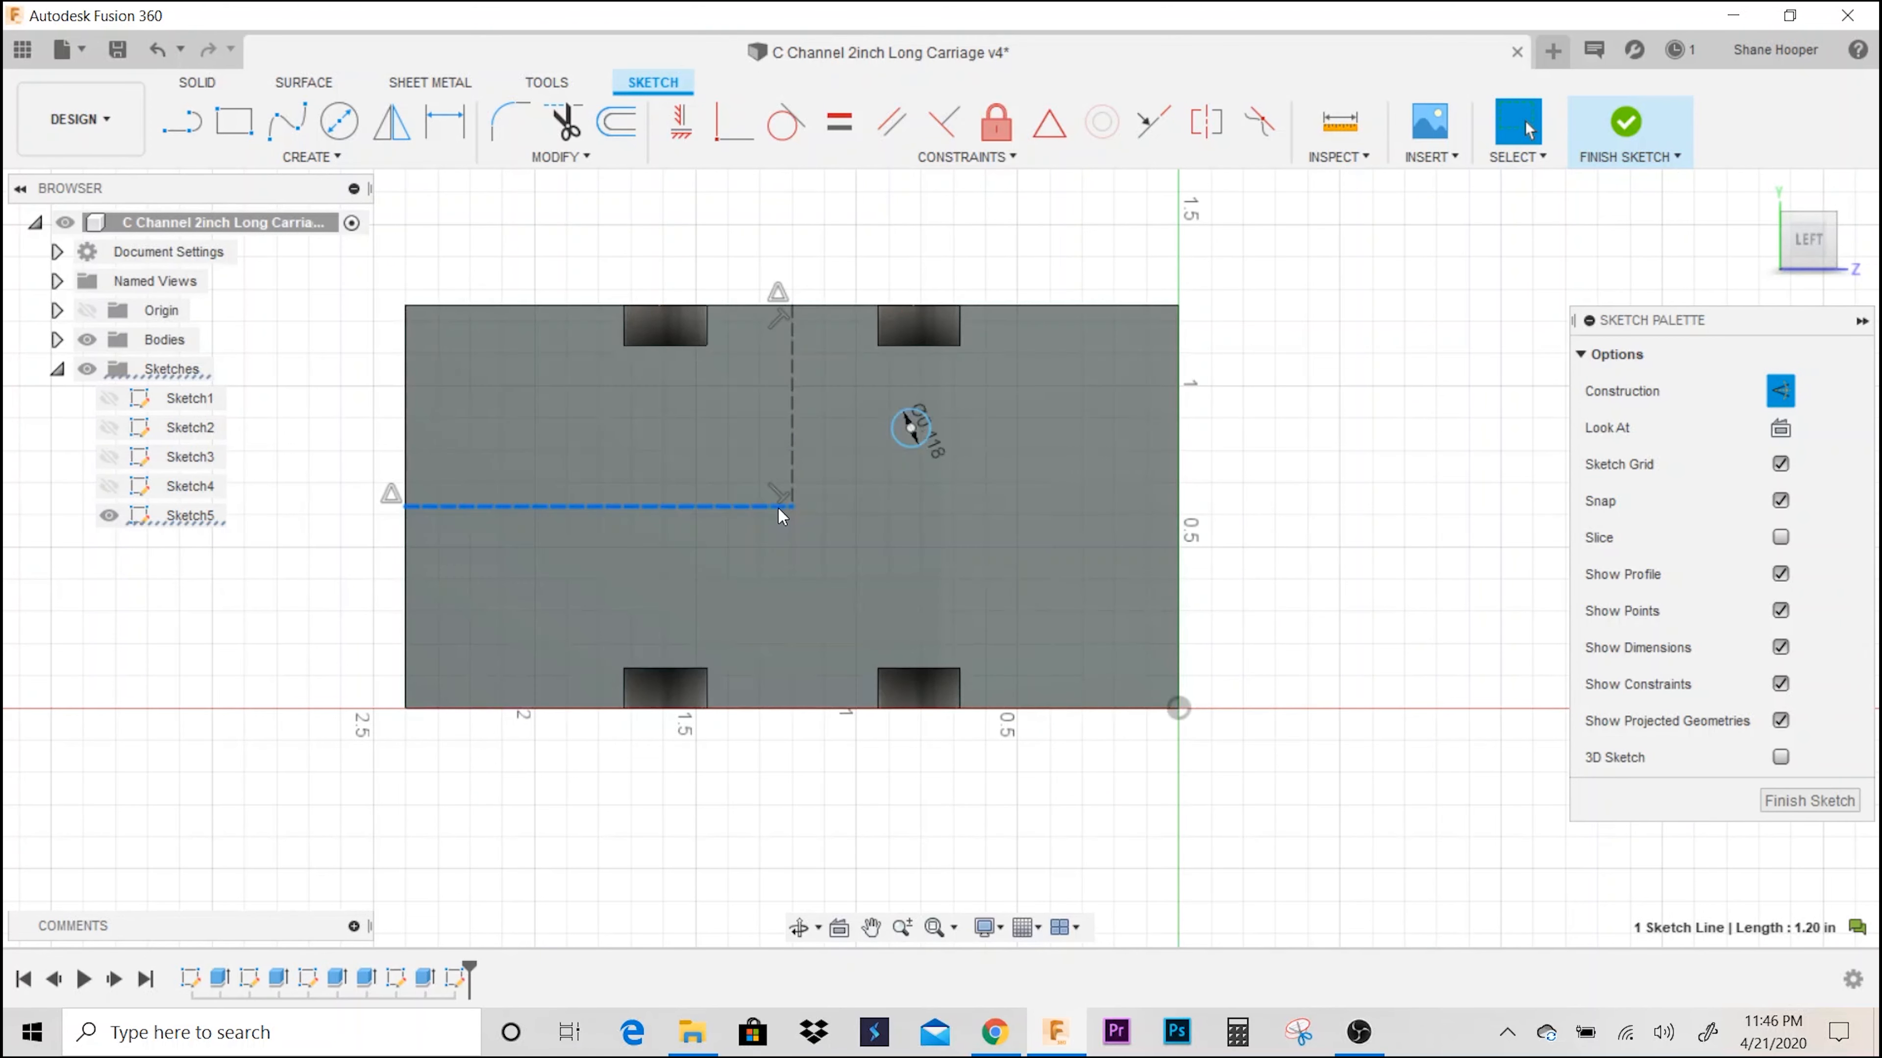
- Place a sketch point at the web's center, where the two construction lines meet
{"action": "left_click", "coordinate": [332, 156]}
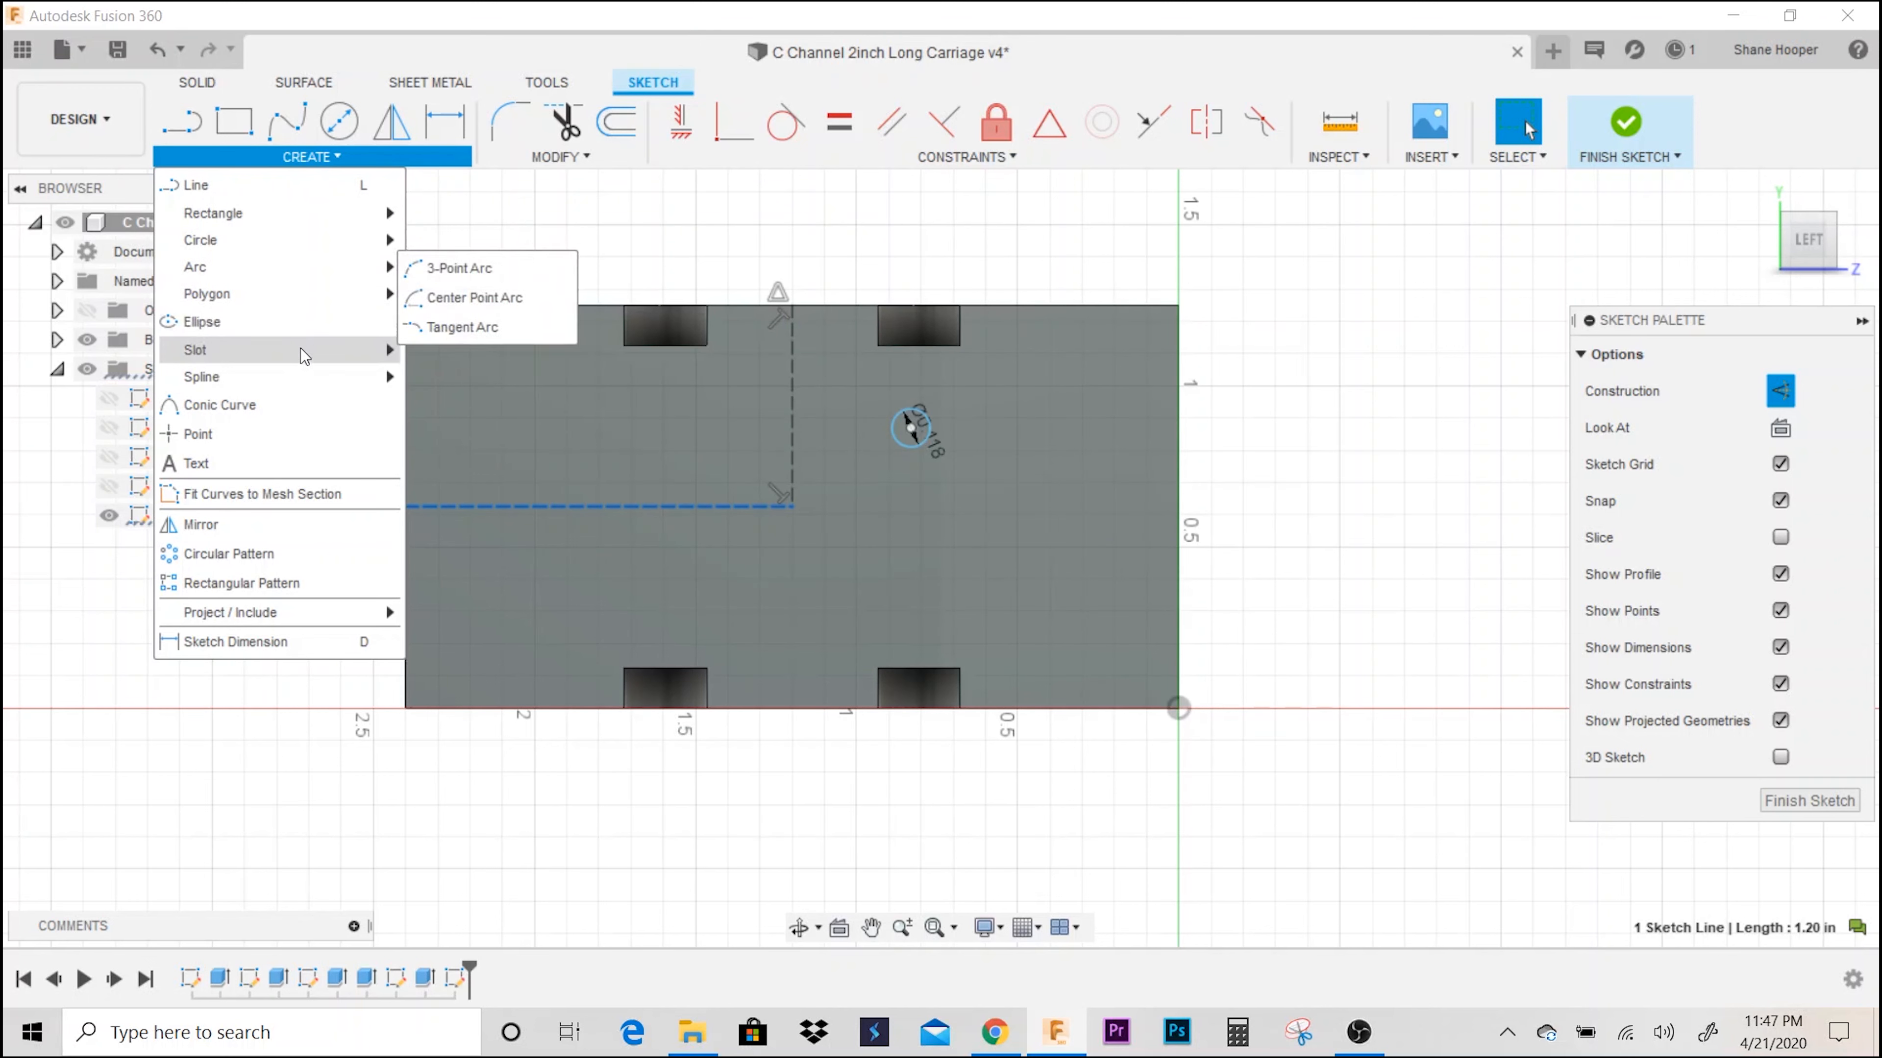
{"action": "left_click", "coordinate": [300, 430]}
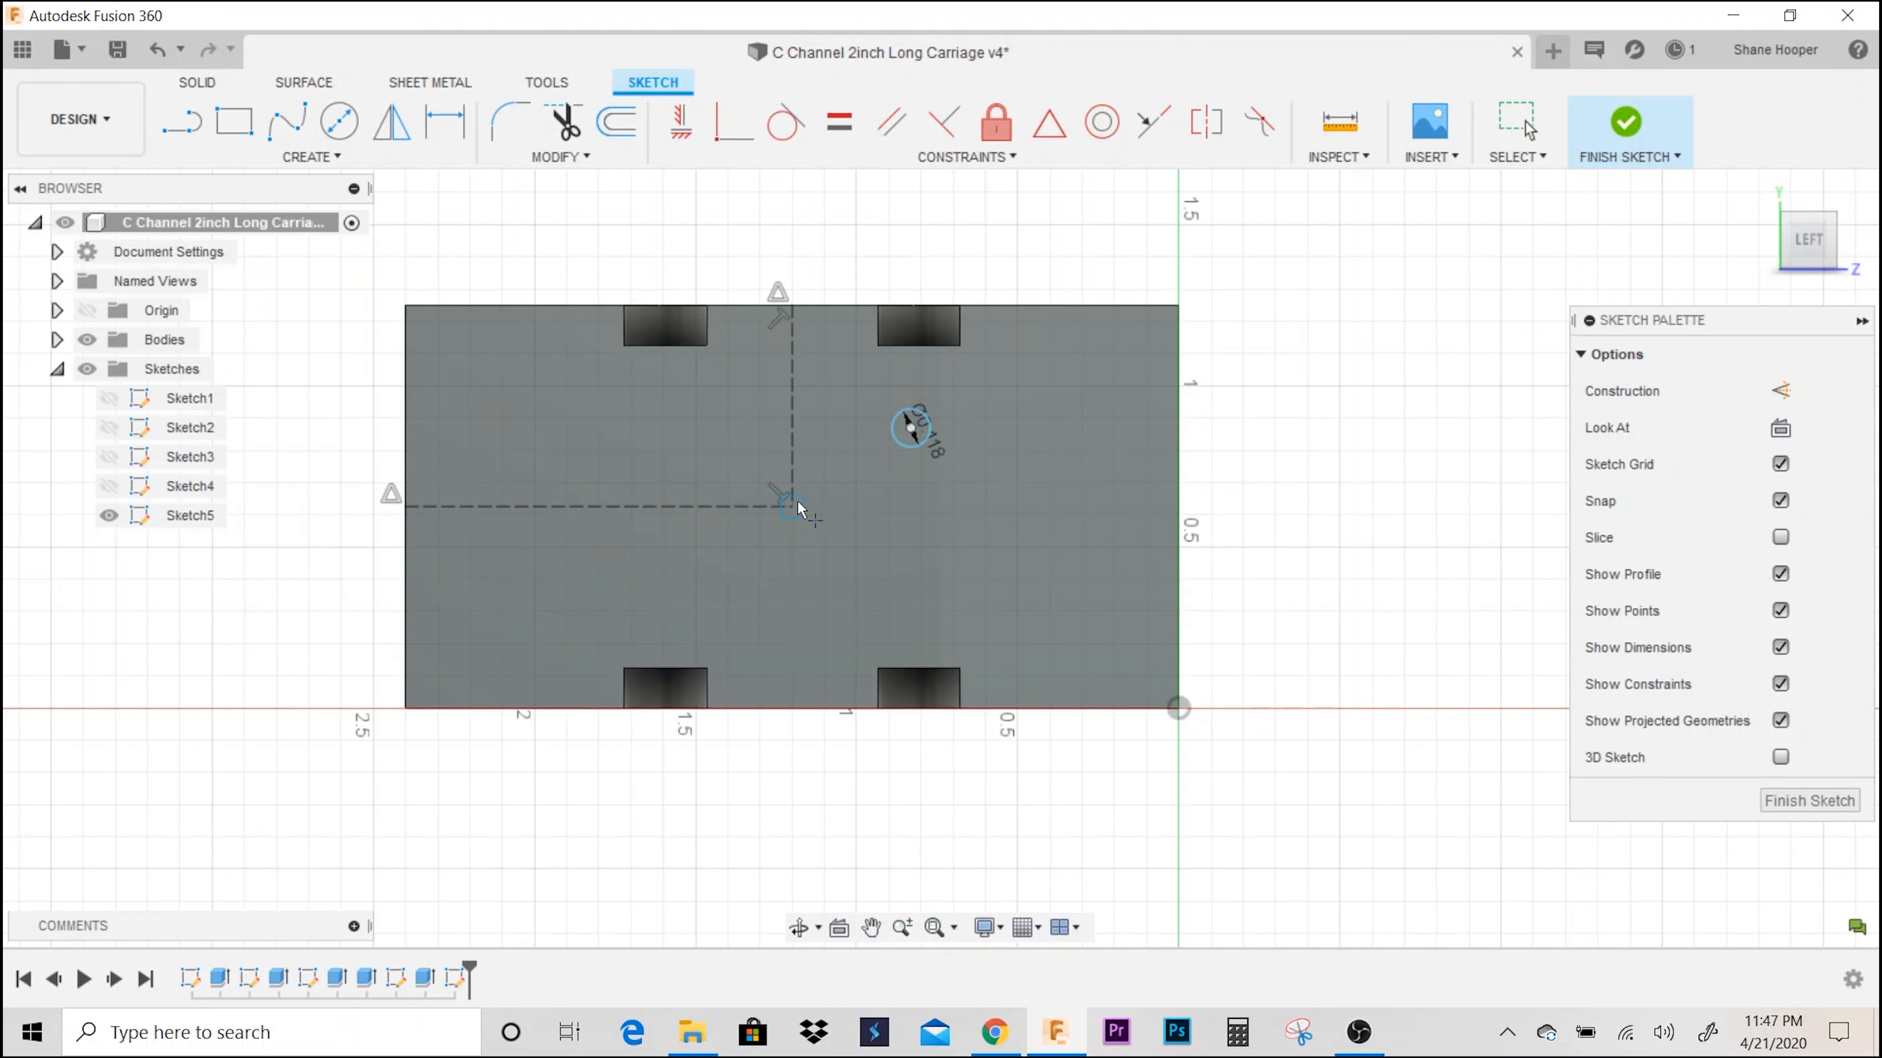
{"action": "key", "text": "Escape"}
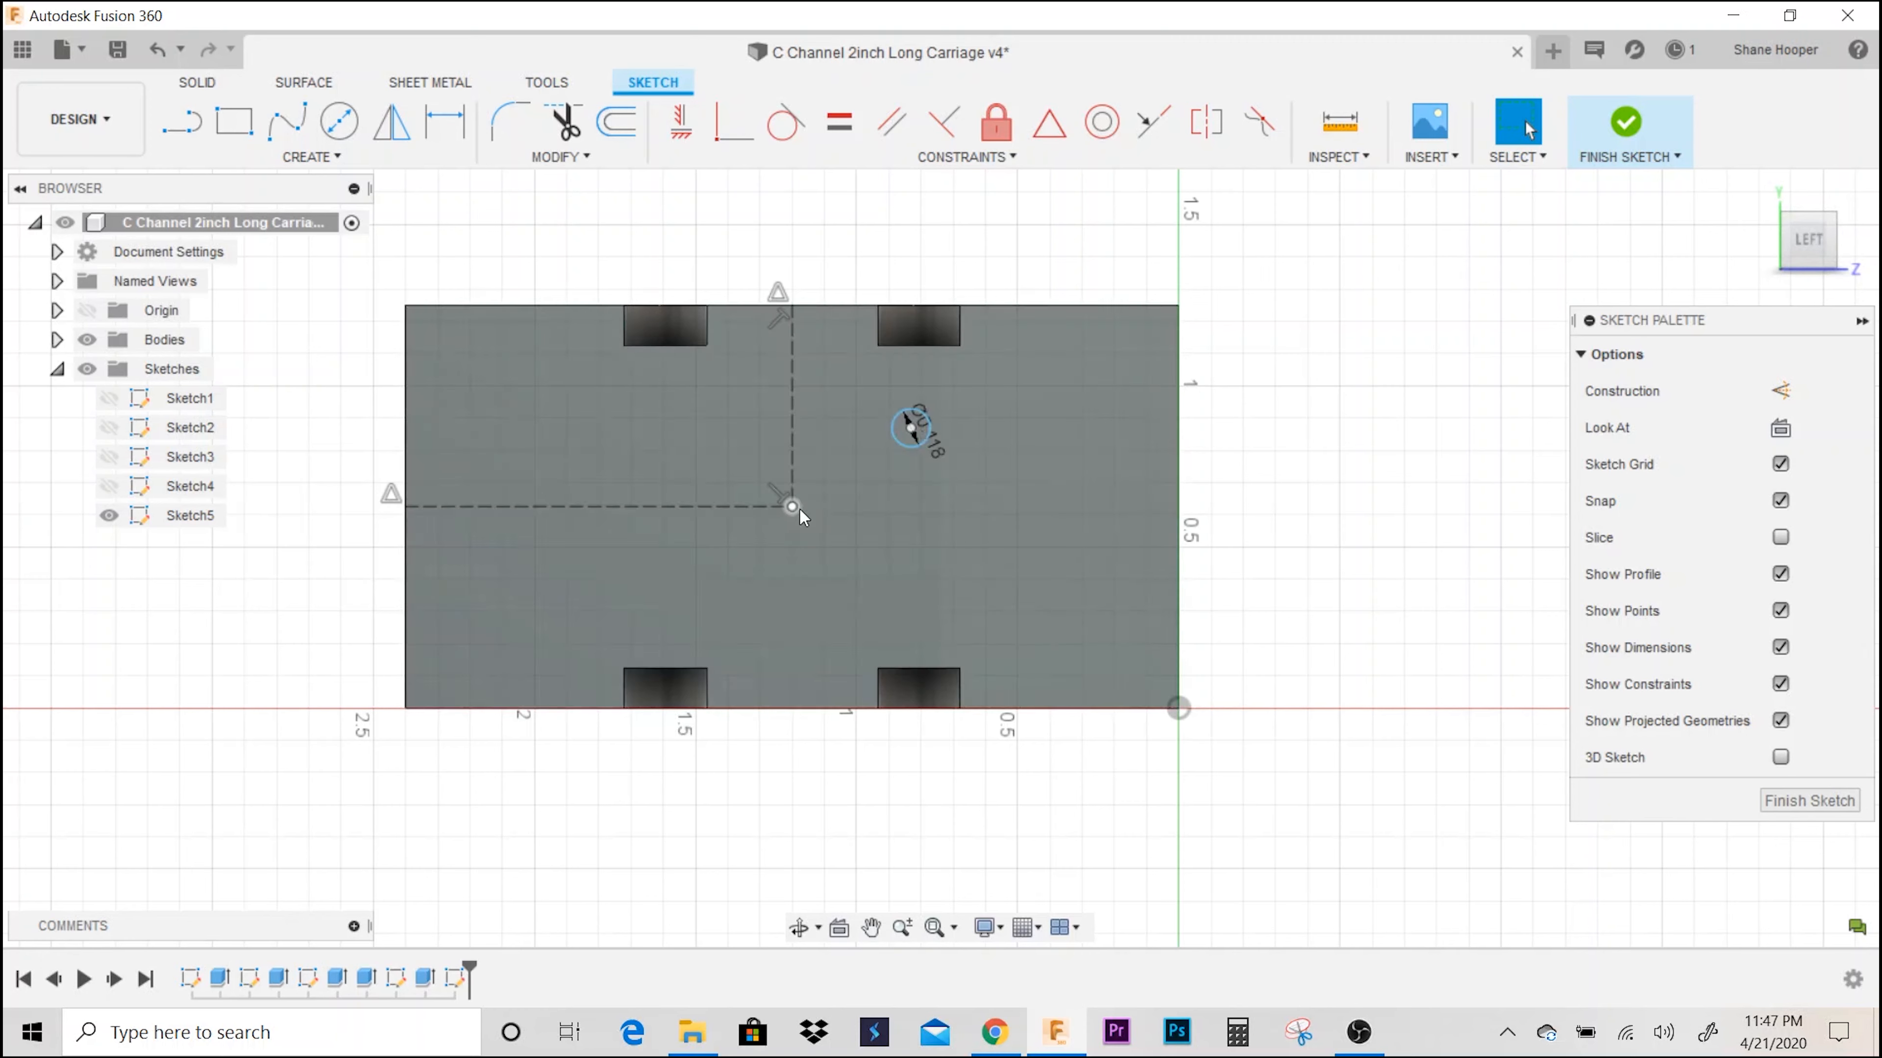
- Dimension the horizontal distance from the vertical construction line to the circle's center as .787/2 in
{"action": "scroll", "coordinate": [1012, 533], "scroll_direction": "up", "scroll_amount": 1}
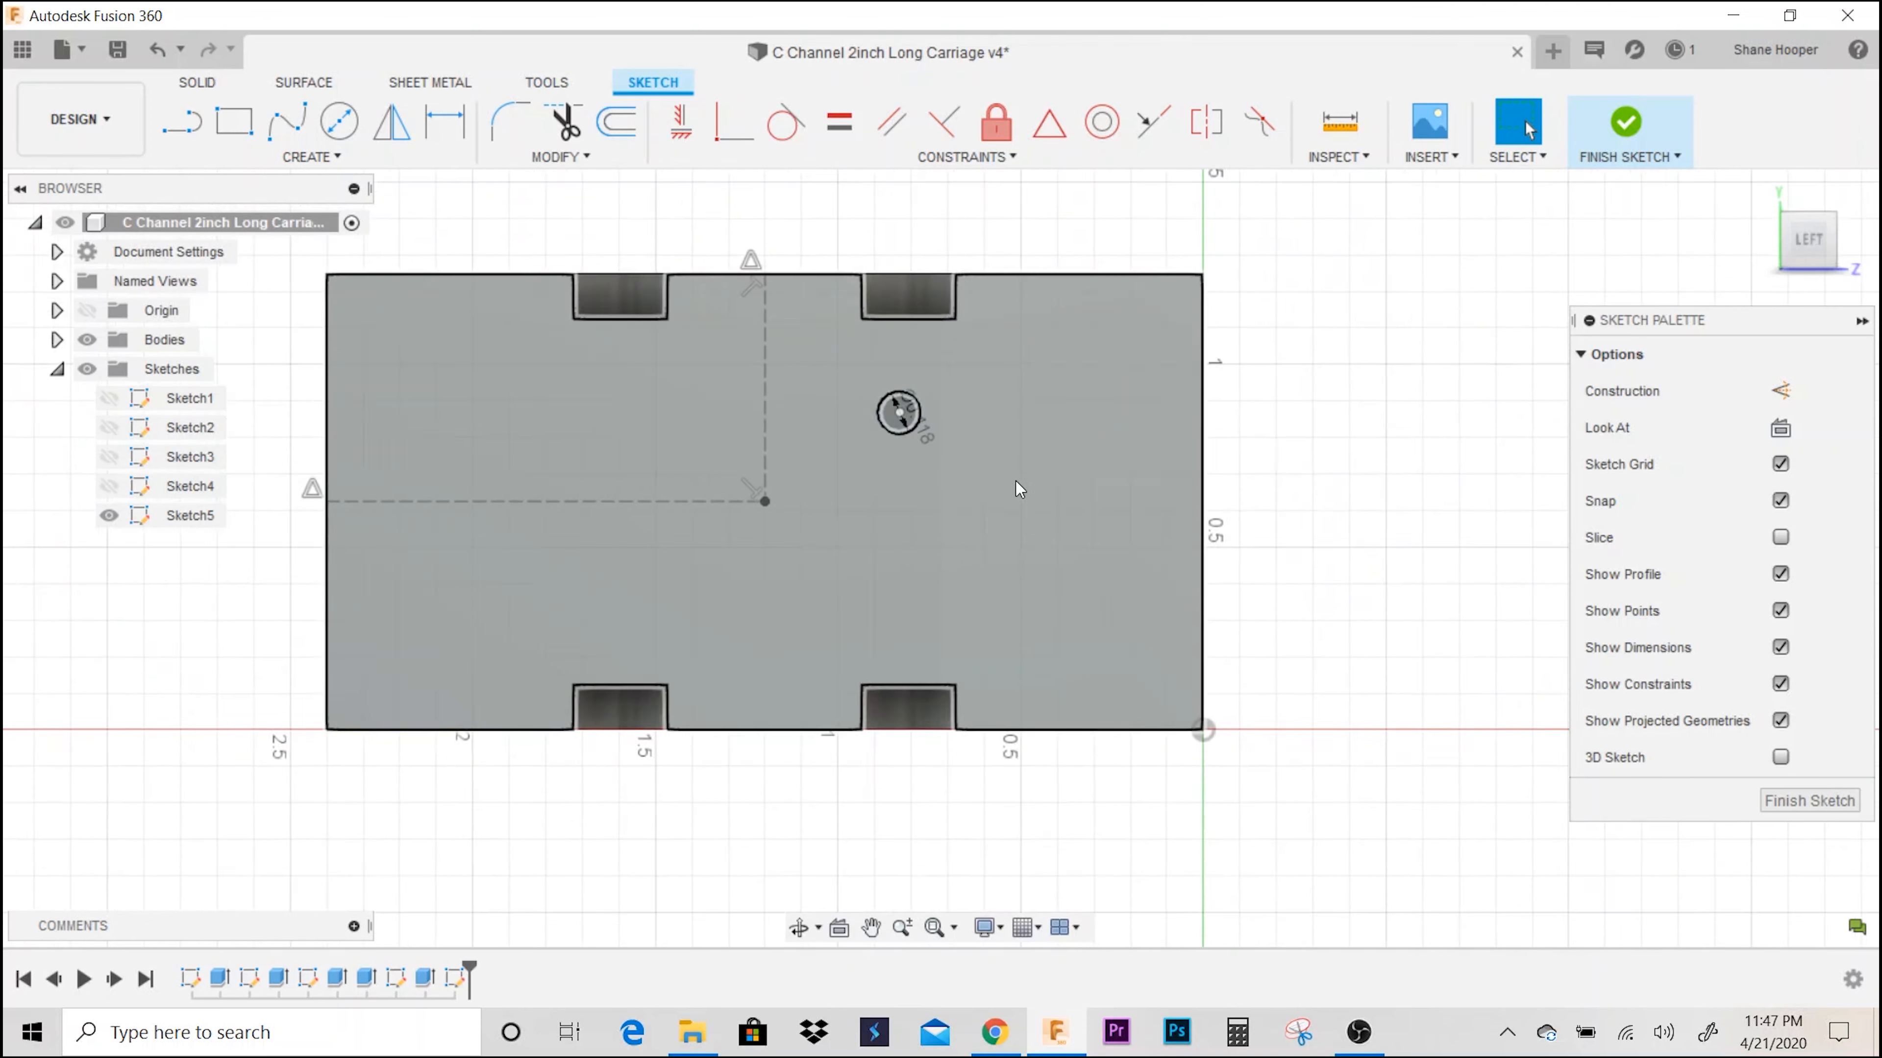
{"action": "scroll", "coordinate": [1019, 500], "scroll_direction": "down", "scroll_amount": 2}
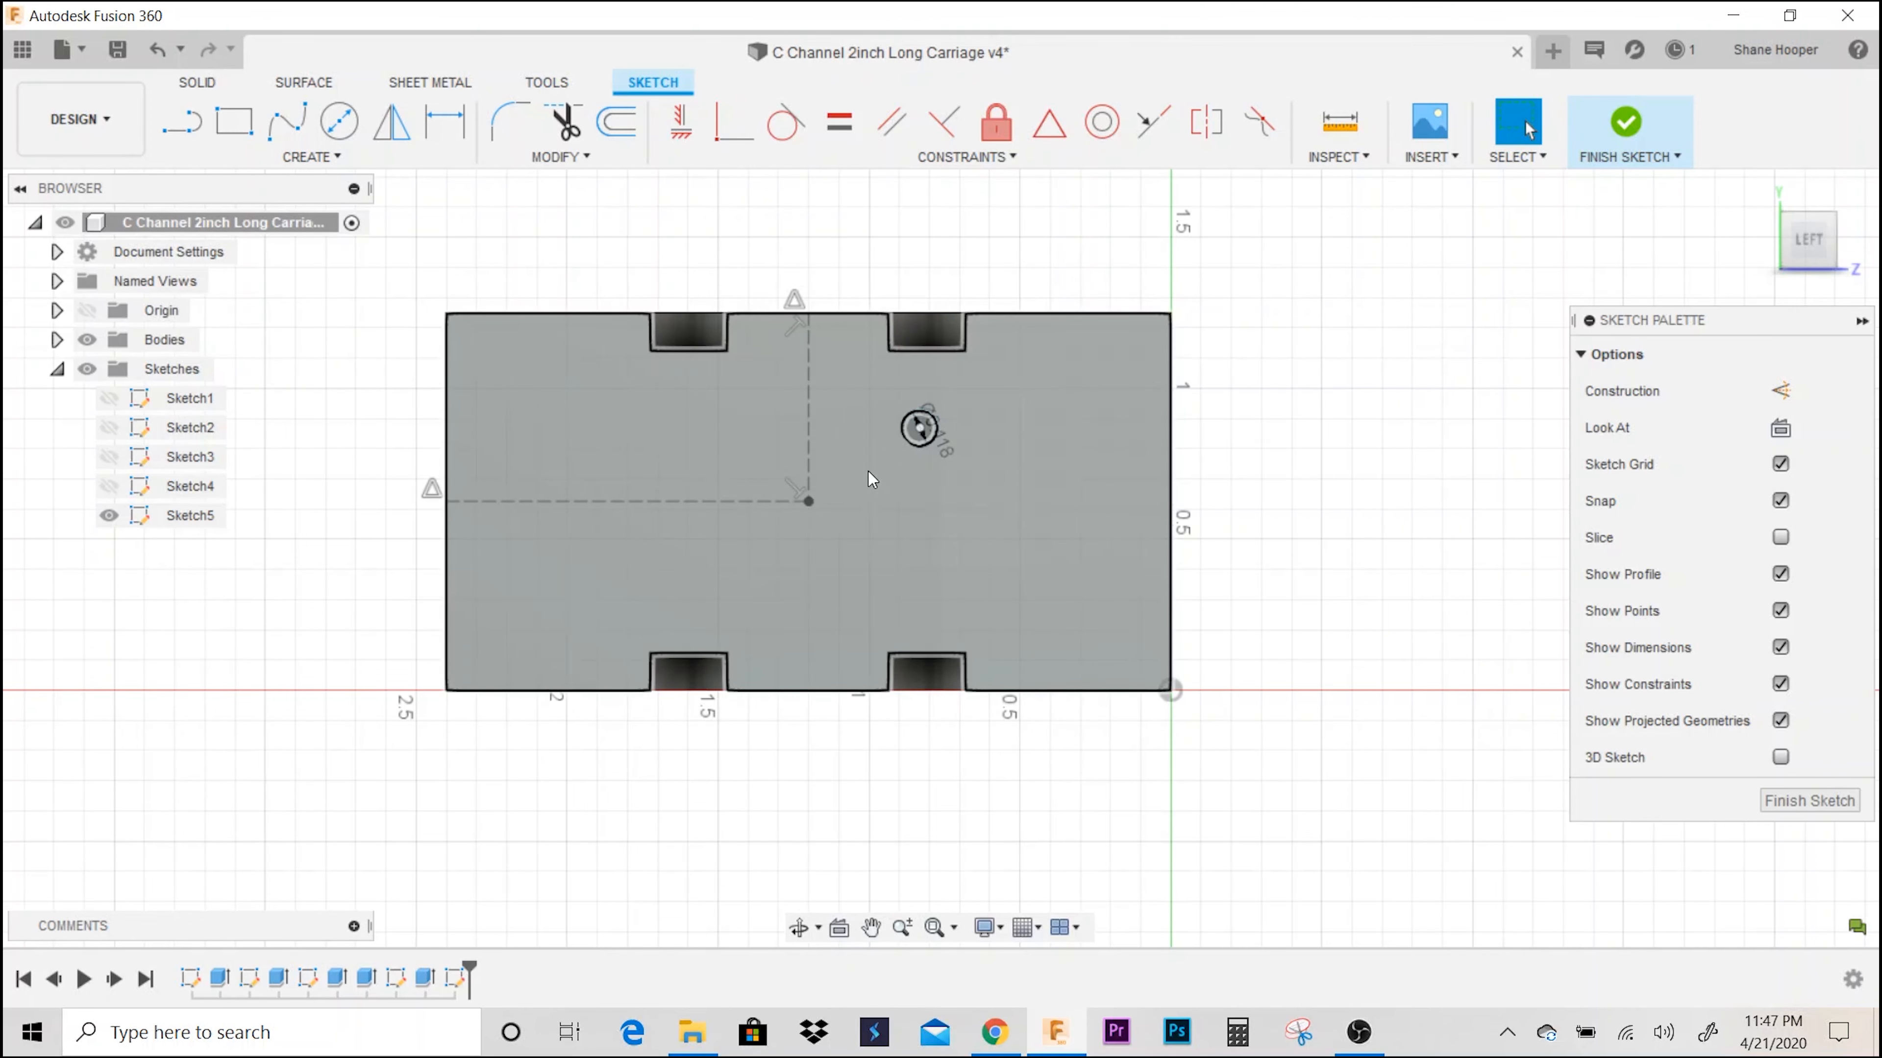
{"action": "key", "text": "d"}
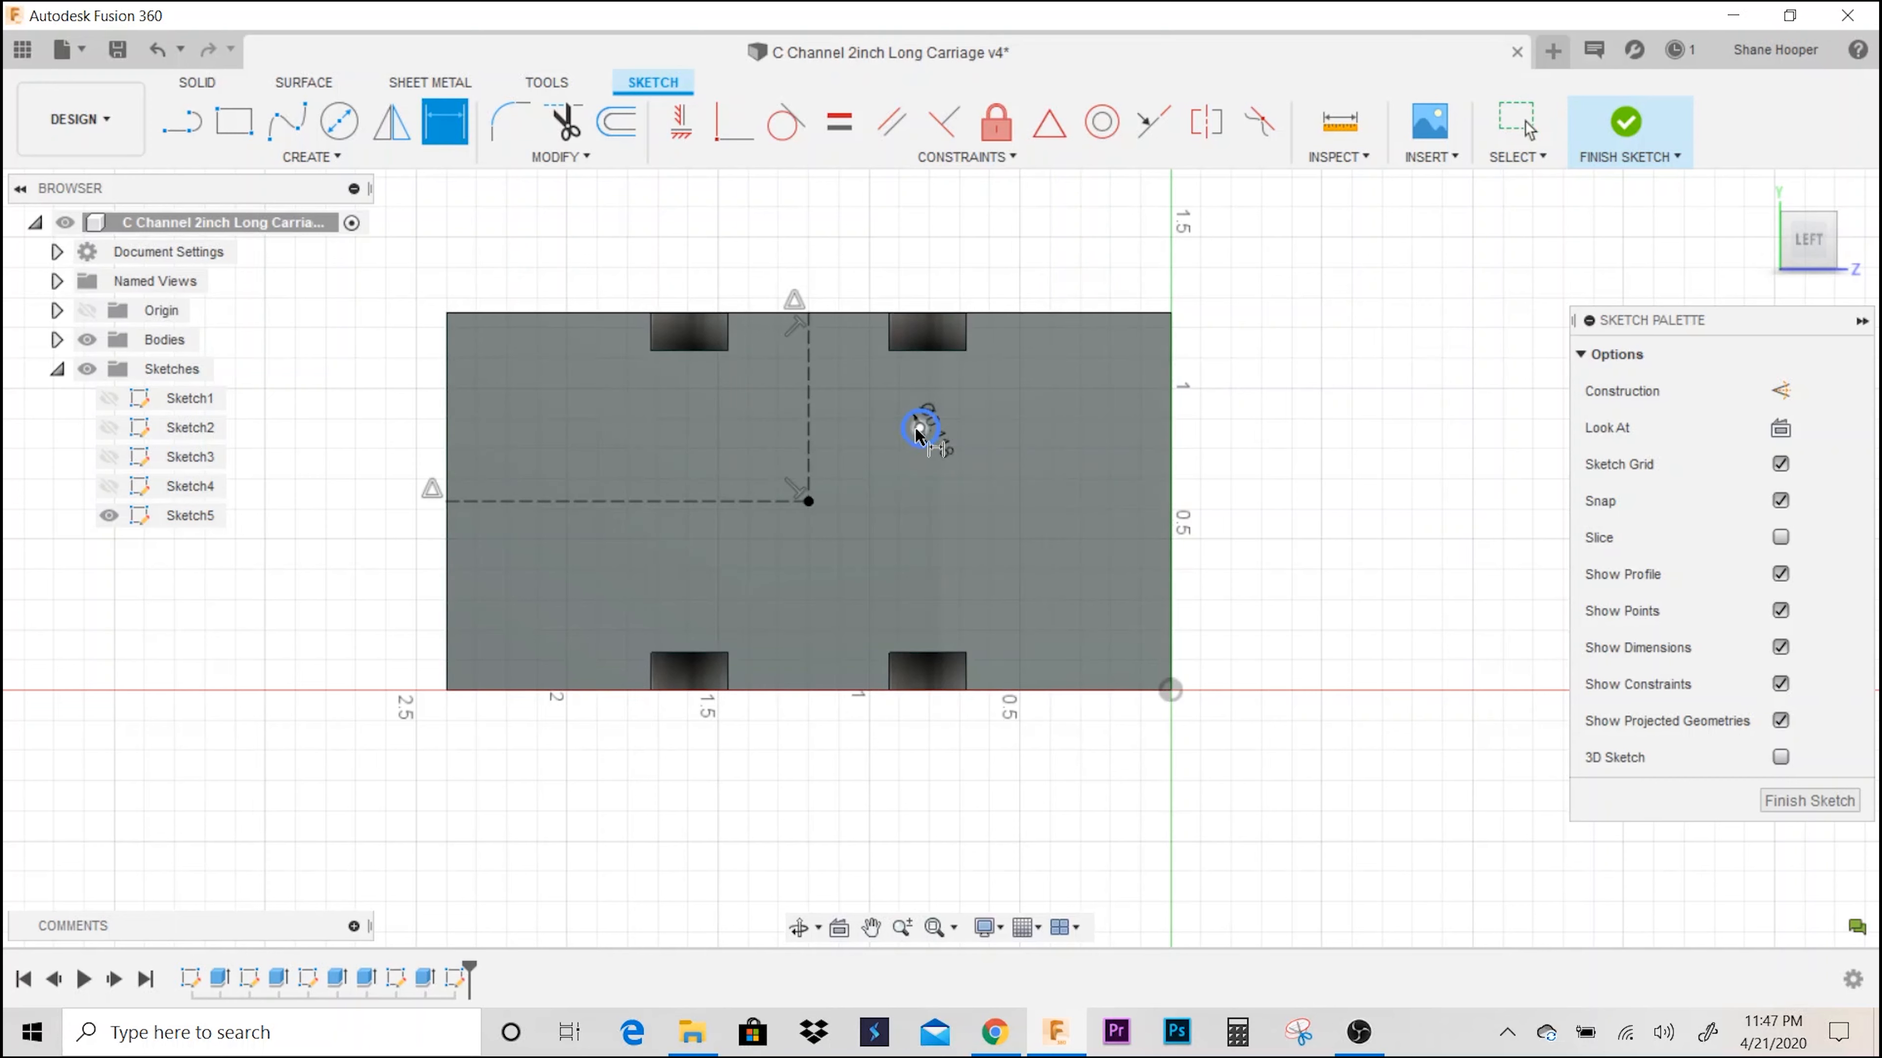
{"action": "left_click", "coordinate": [807, 449]}
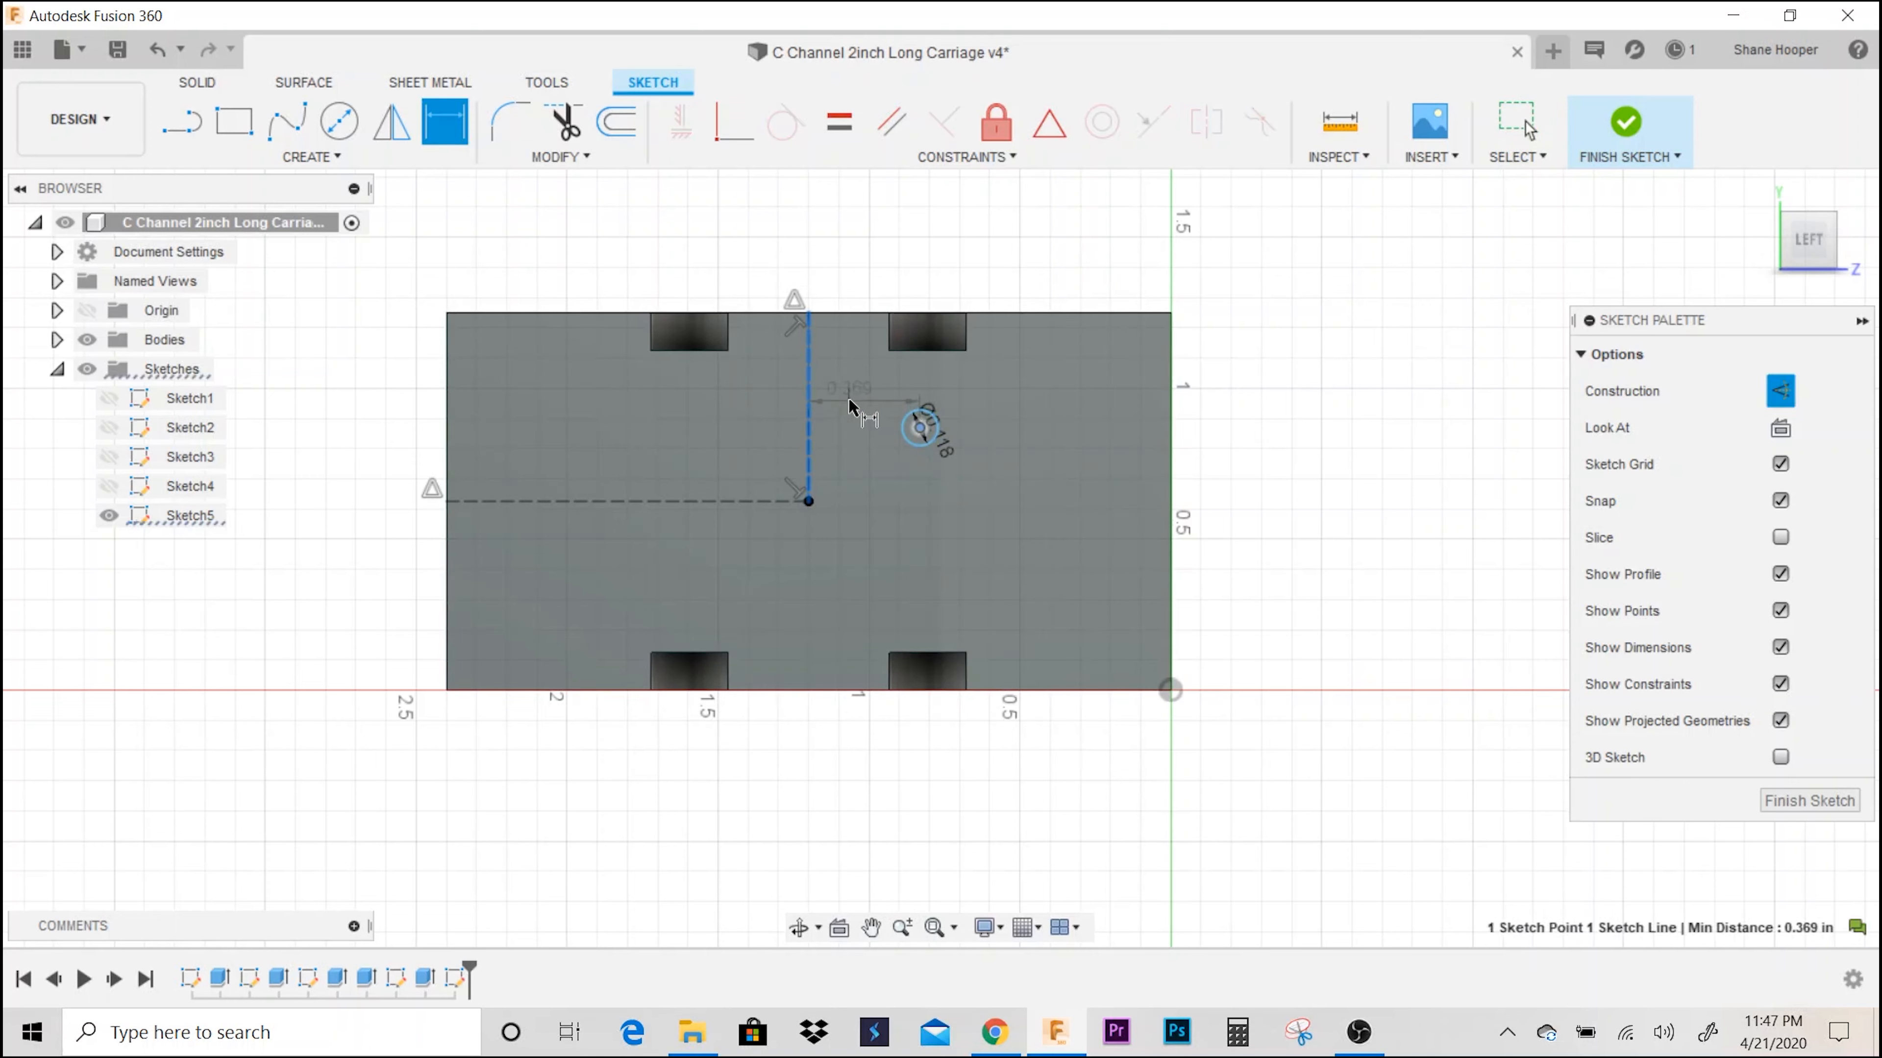
{"action": "left_click", "coordinate": [919, 428]}
{"action": "left_click", "coordinate": [857, 393]}
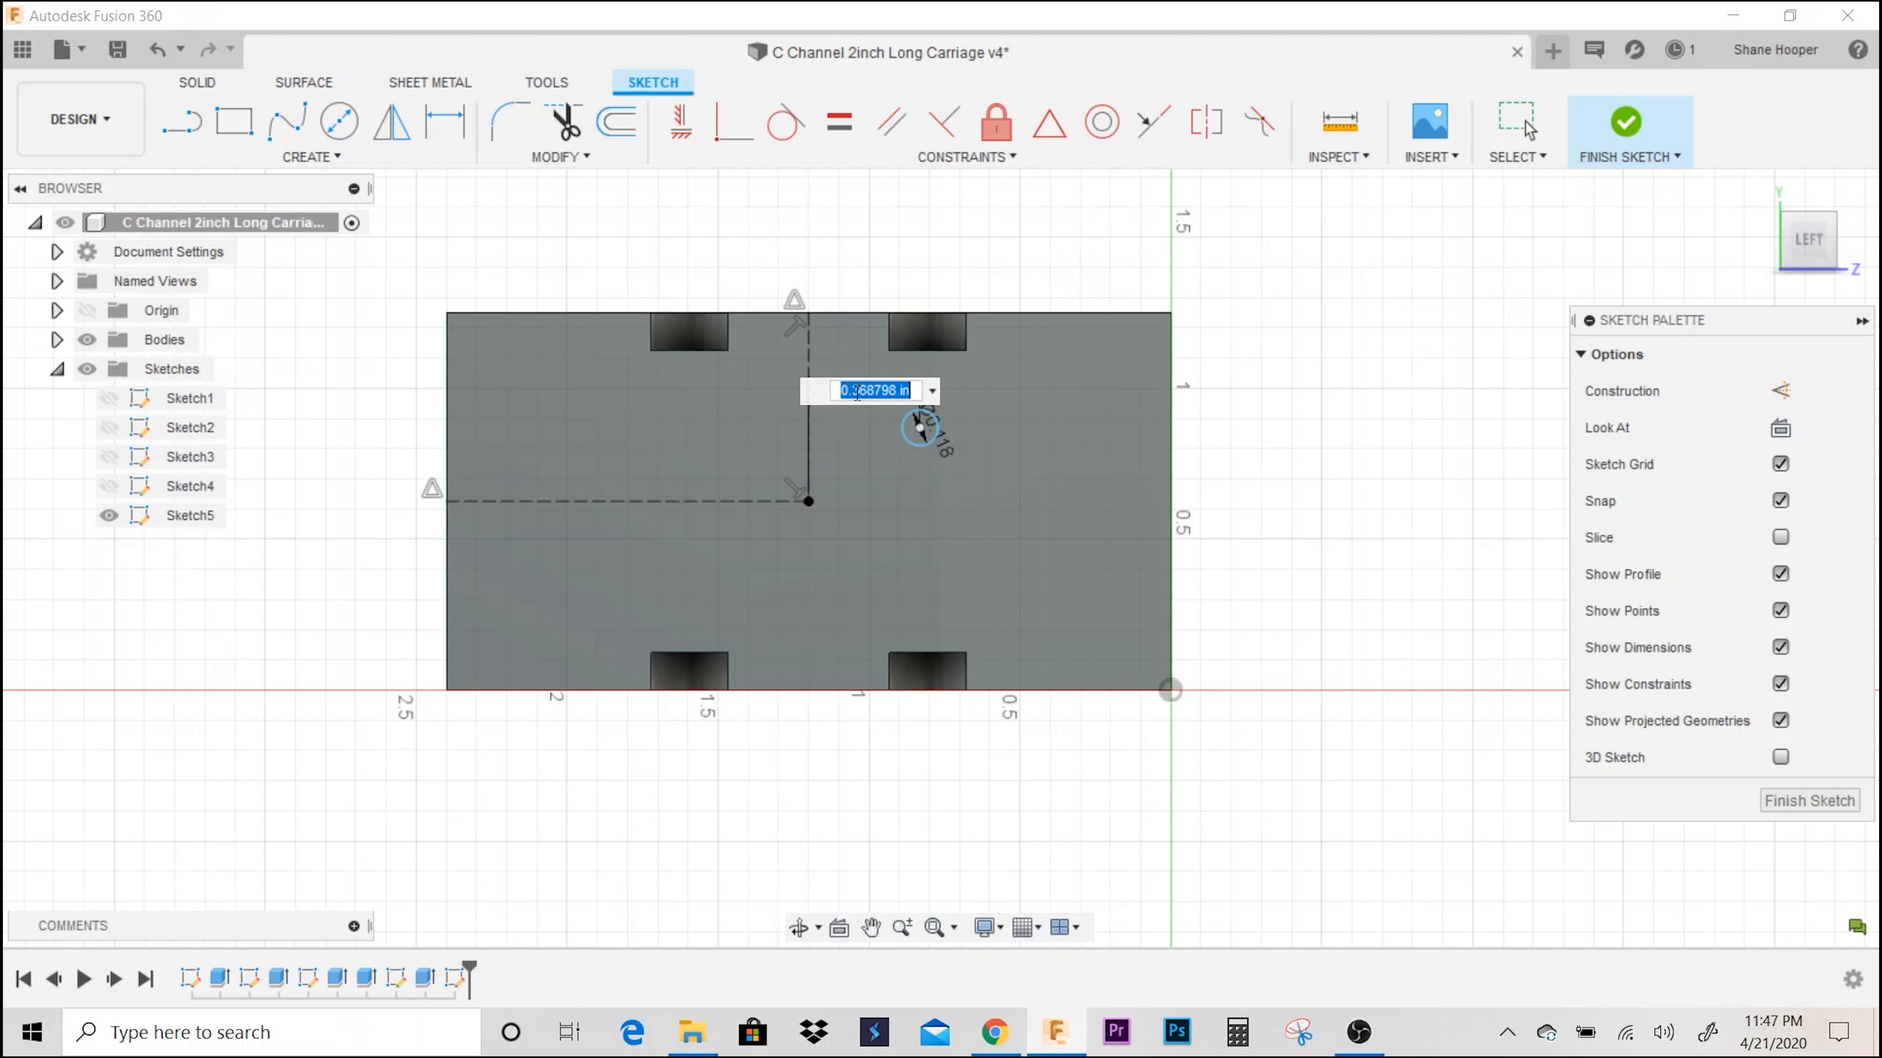
{"action": "type", "text": ".787/2"}
{"action": "key", "text": "Return"}
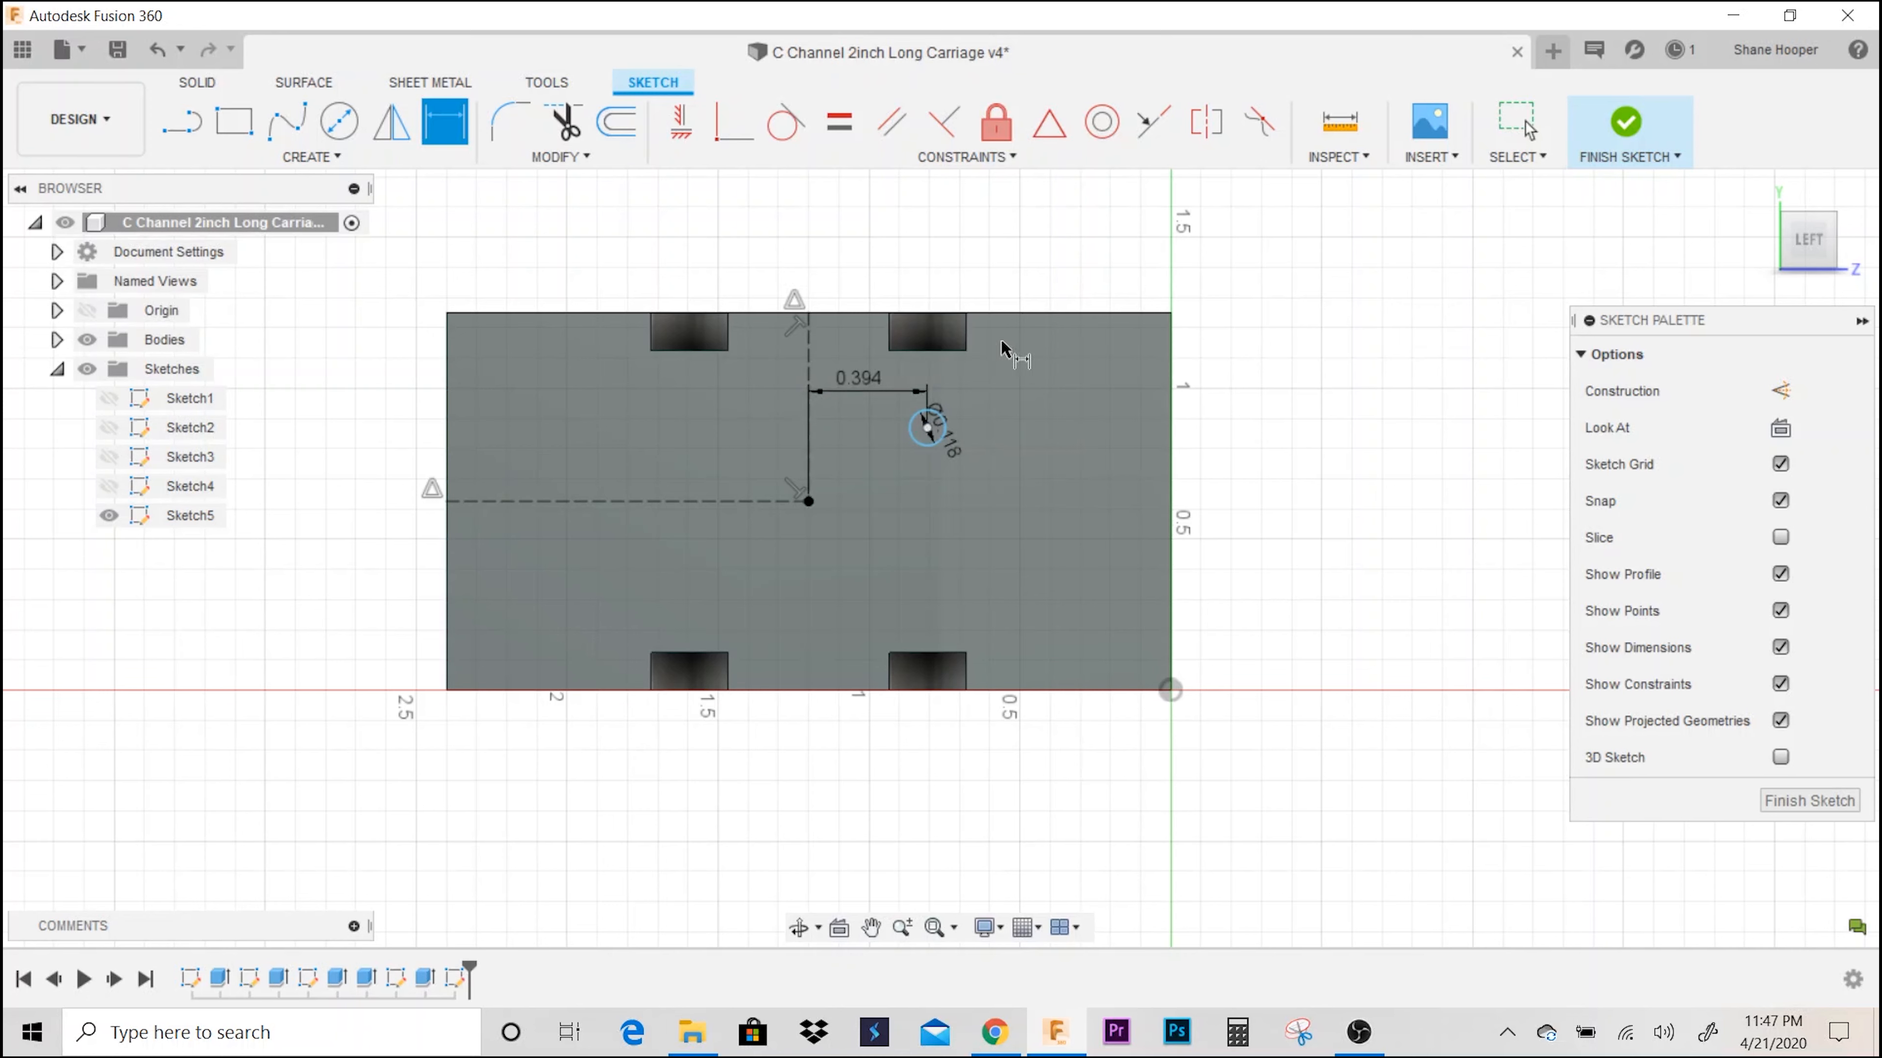
- Dimension the vertical distance from the horizontal construction line to the circle's center as .787/2 in
{"action": "left_click", "coordinate": [928, 428]}
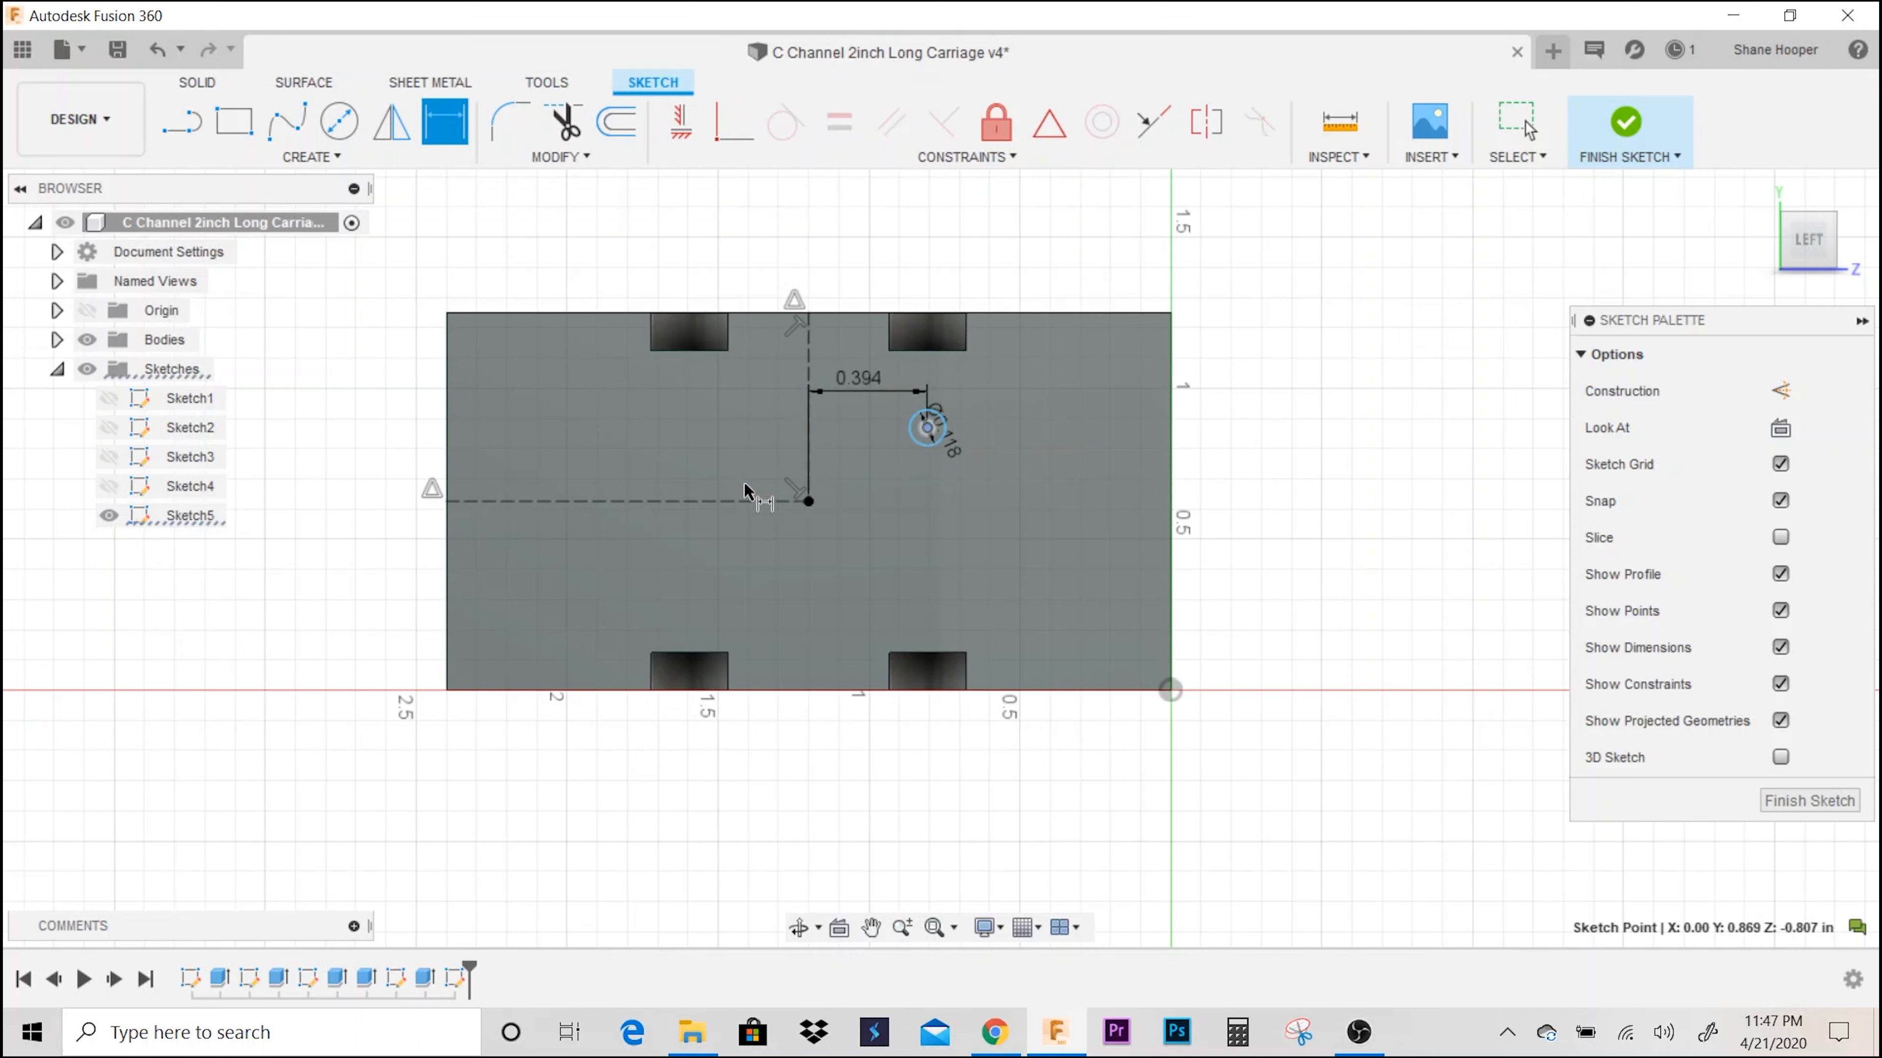
{"action": "left_click", "coordinate": [742, 503]}
{"action": "left_click", "coordinate": [744, 460]}
{"action": "key", "text": "BackSpace"}
{"action": "type", "text": ".787/"}
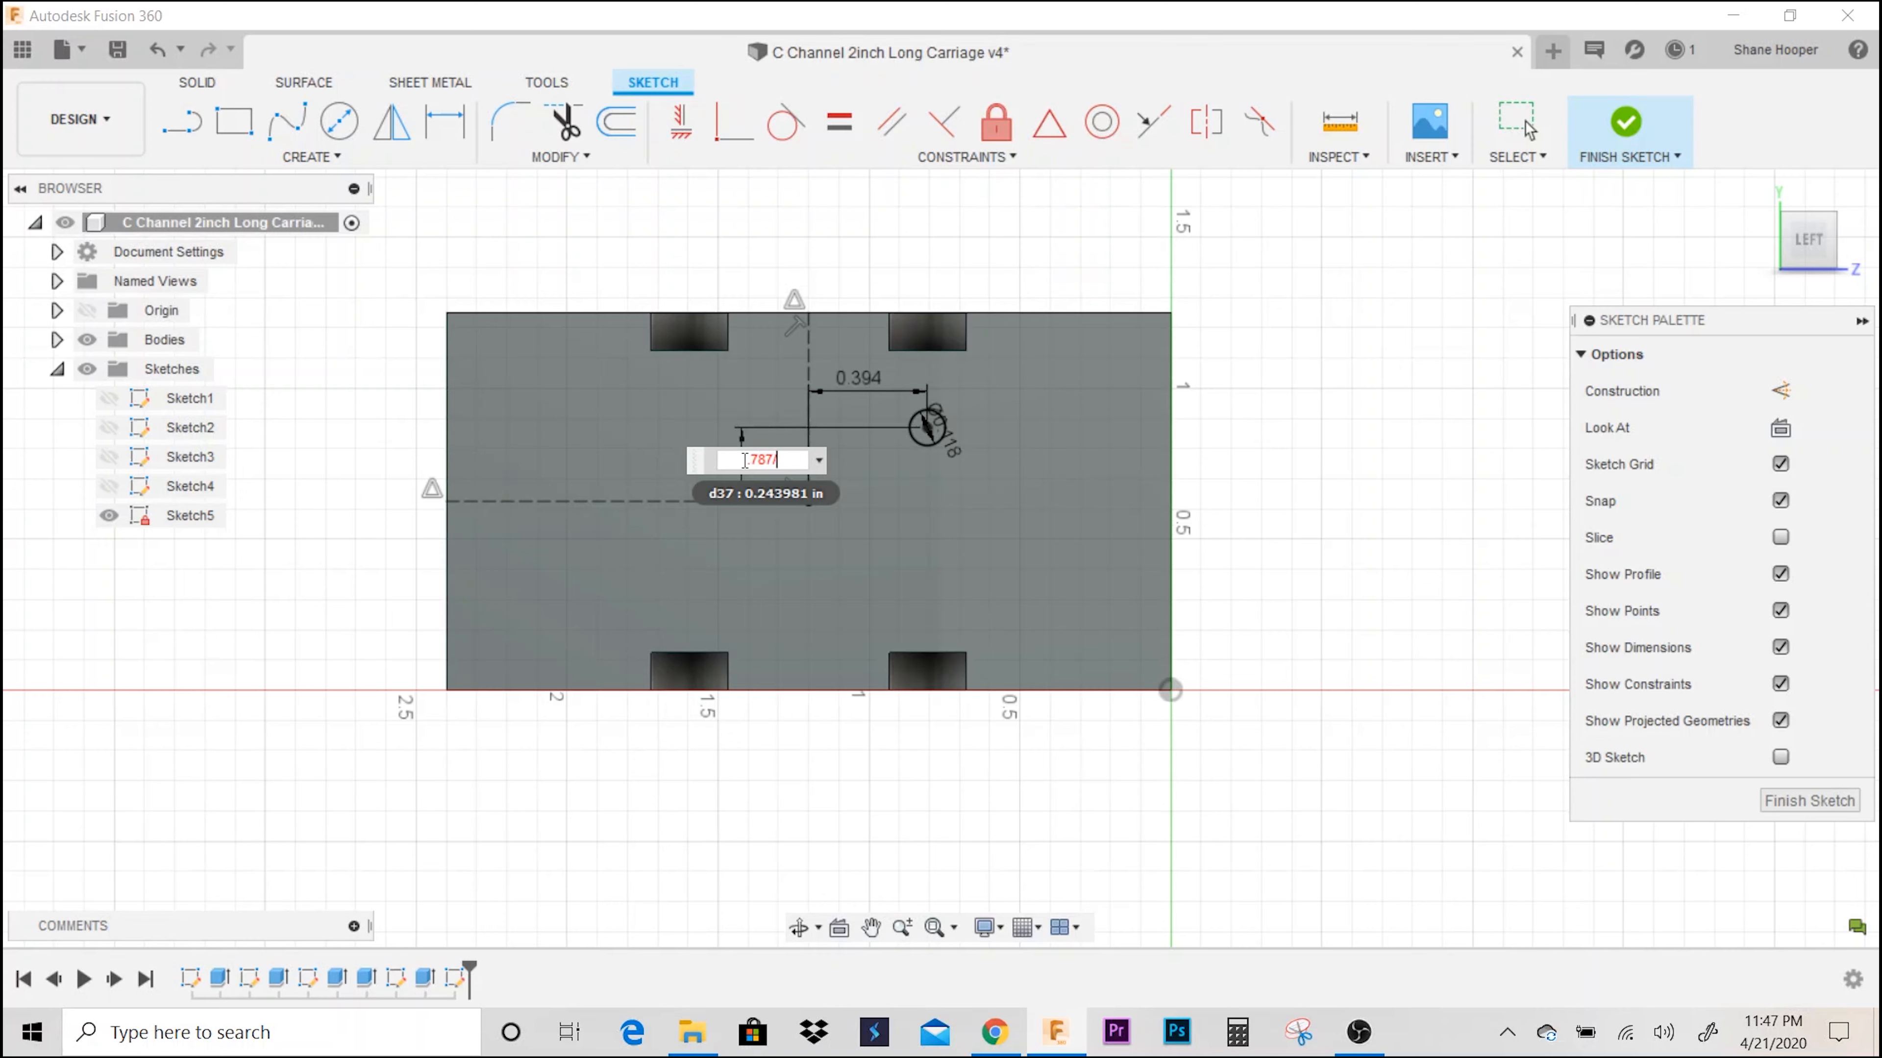
{"action": "type", "text": "2"}
{"action": "key", "text": "Return"}
{"action": "scroll", "coordinate": [962, 415], "scroll_direction": "down", "scroll_amount": 1}
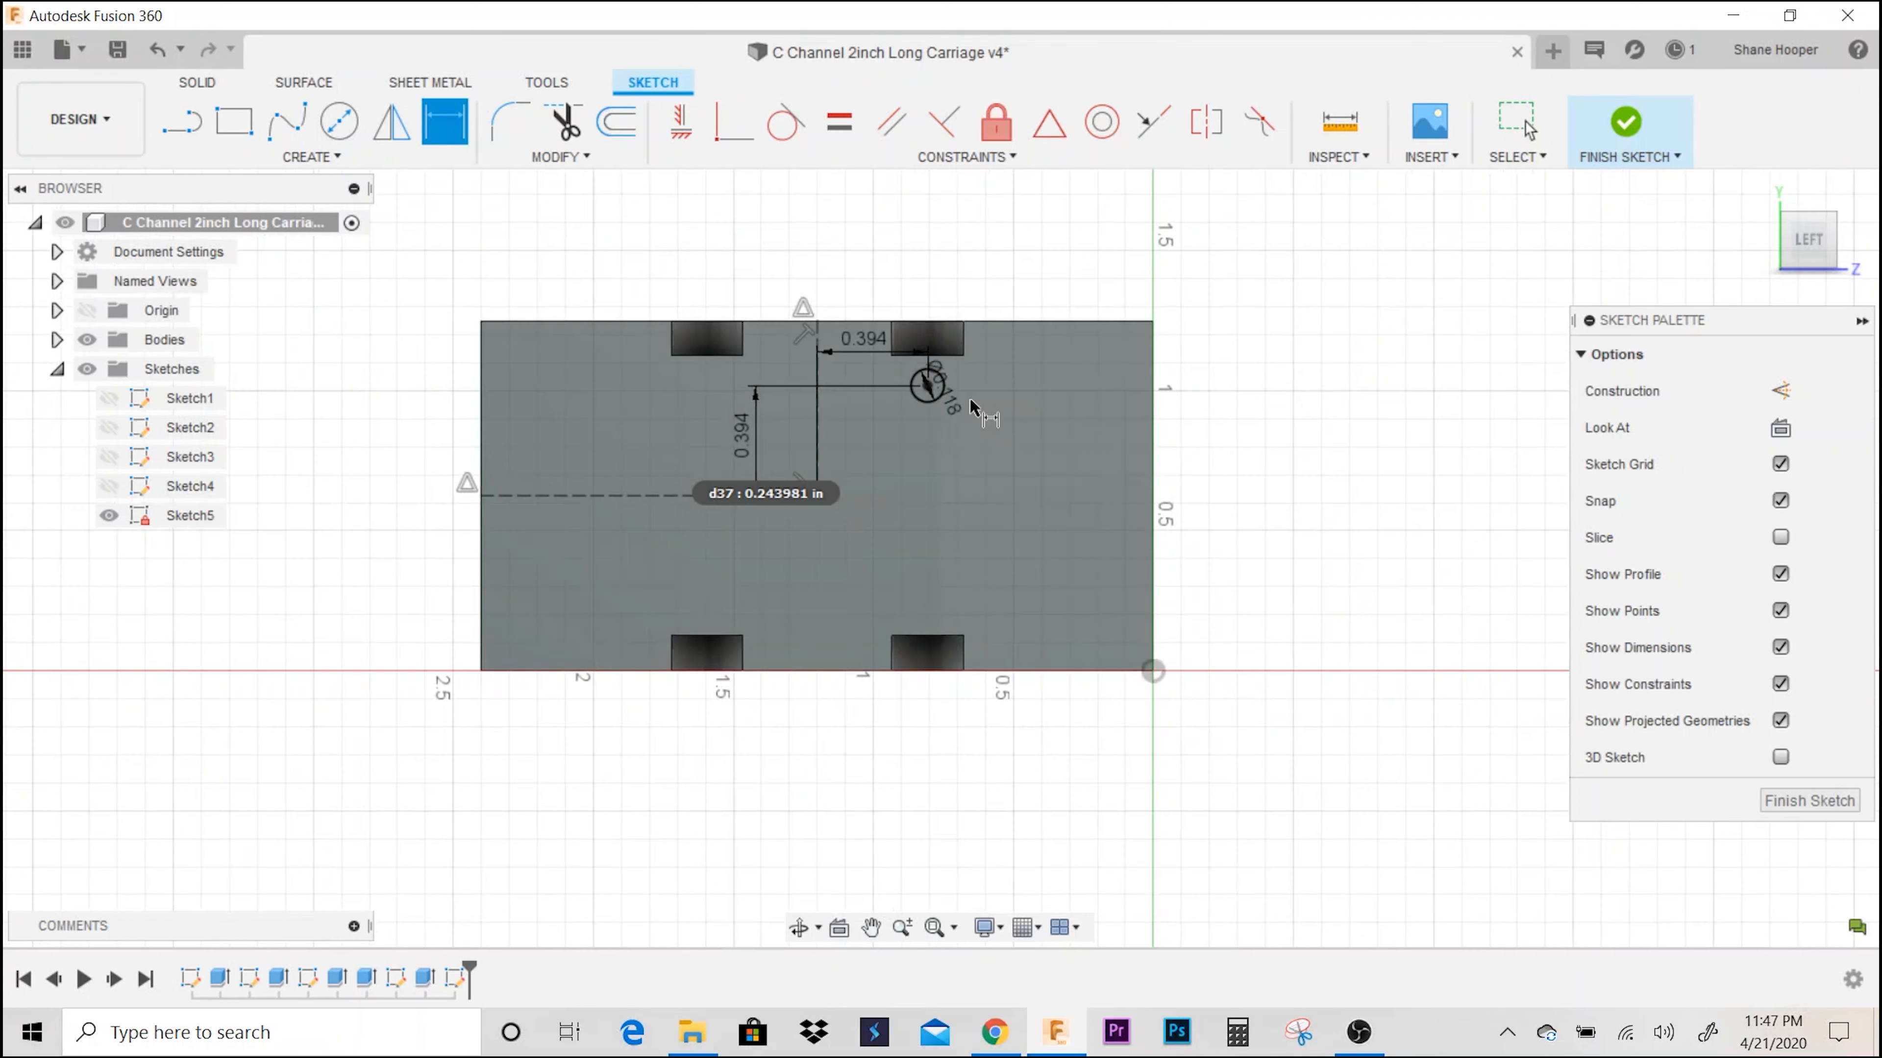
{"action": "scroll", "coordinate": [971, 408], "scroll_direction": "down", "scroll_amount": 1}
{"action": "key", "text": "Escape"}
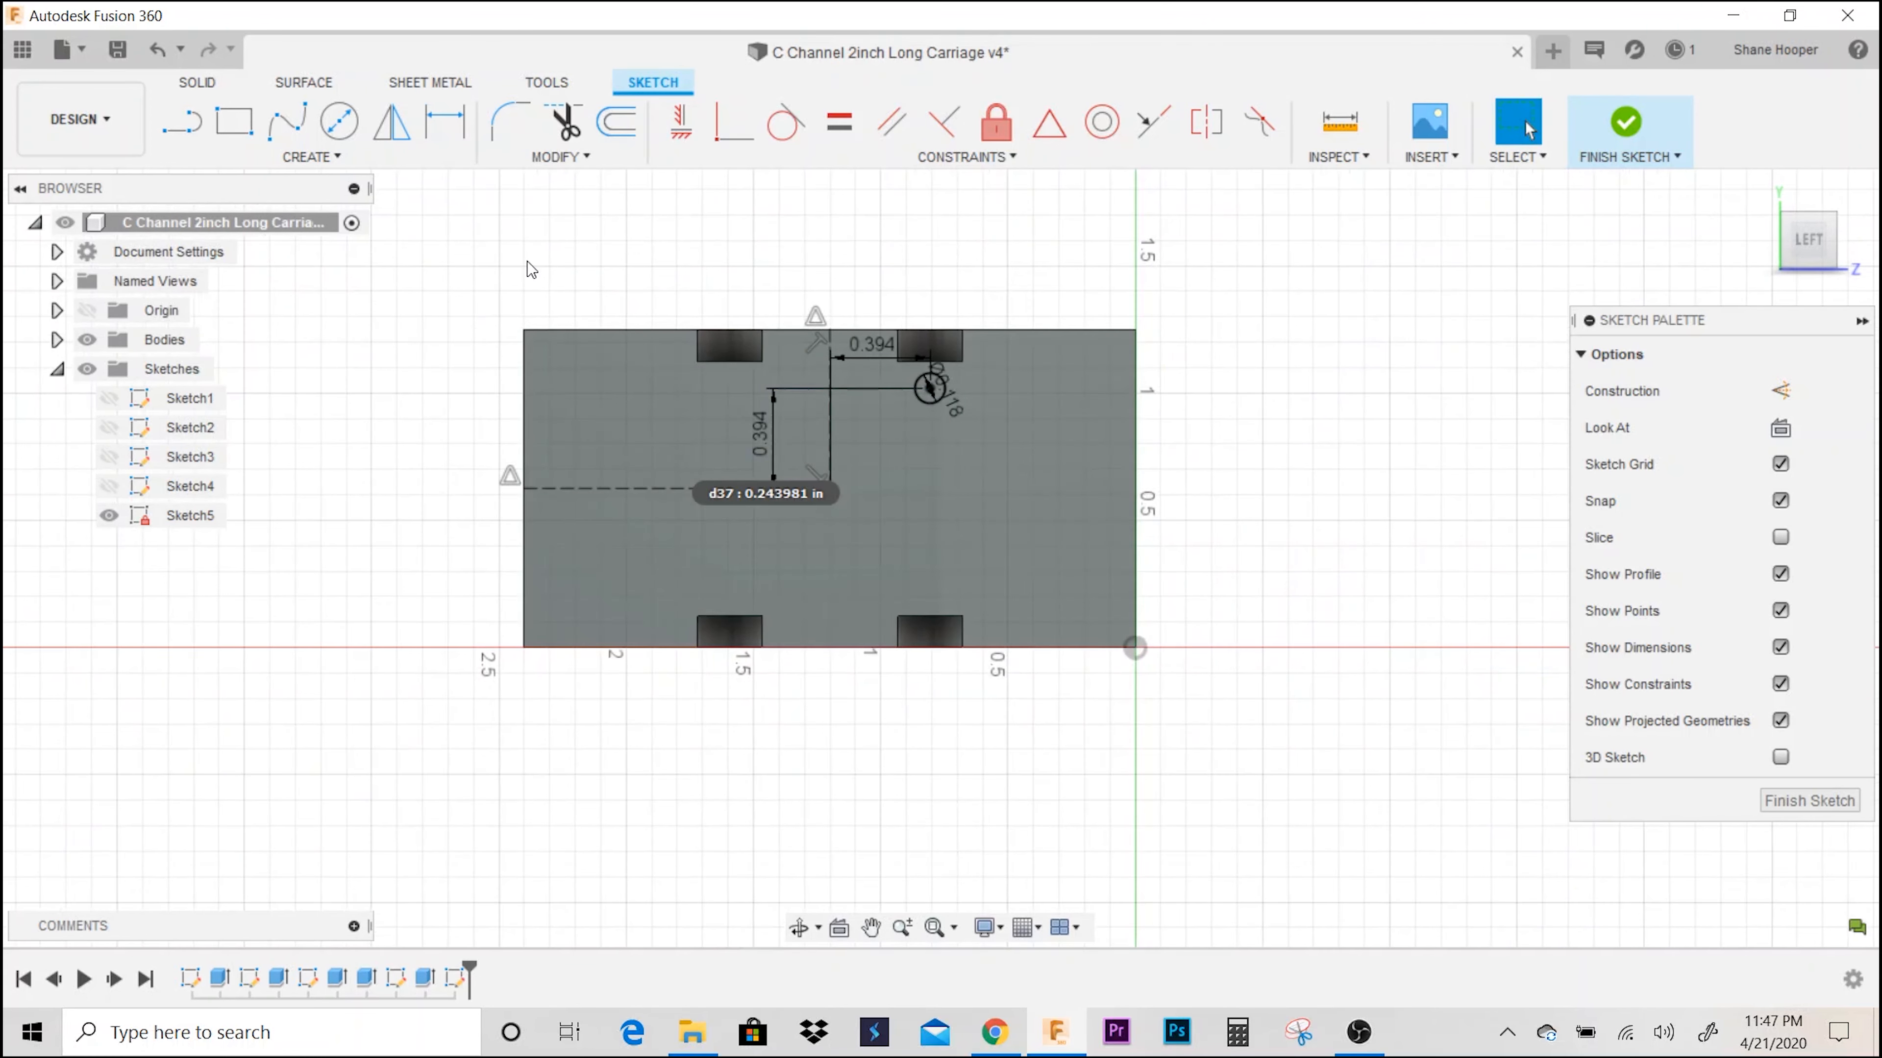
- Create a full circular pattern of the 0.118 in circle around the web's center point with a quantity of 4
{"action": "left_click", "coordinate": [296, 157]}
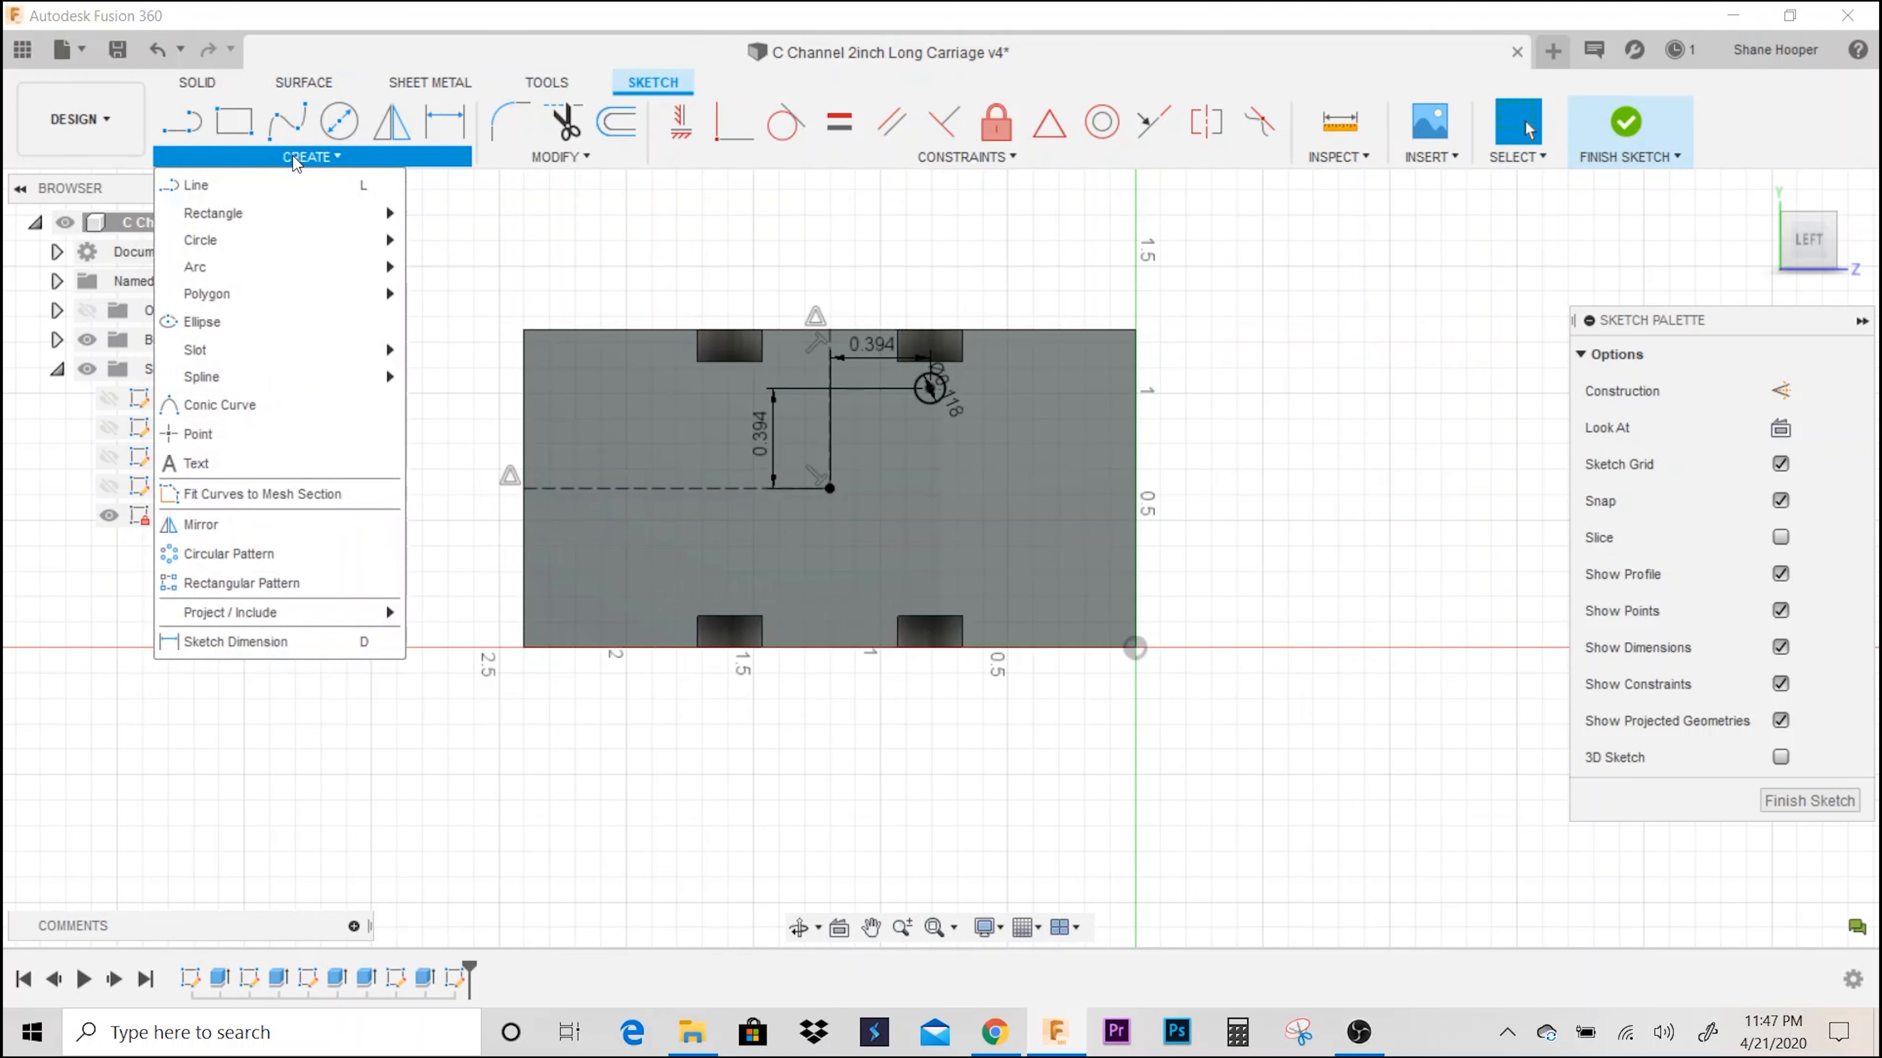
{"action": "left_click", "coordinate": [222, 554]}
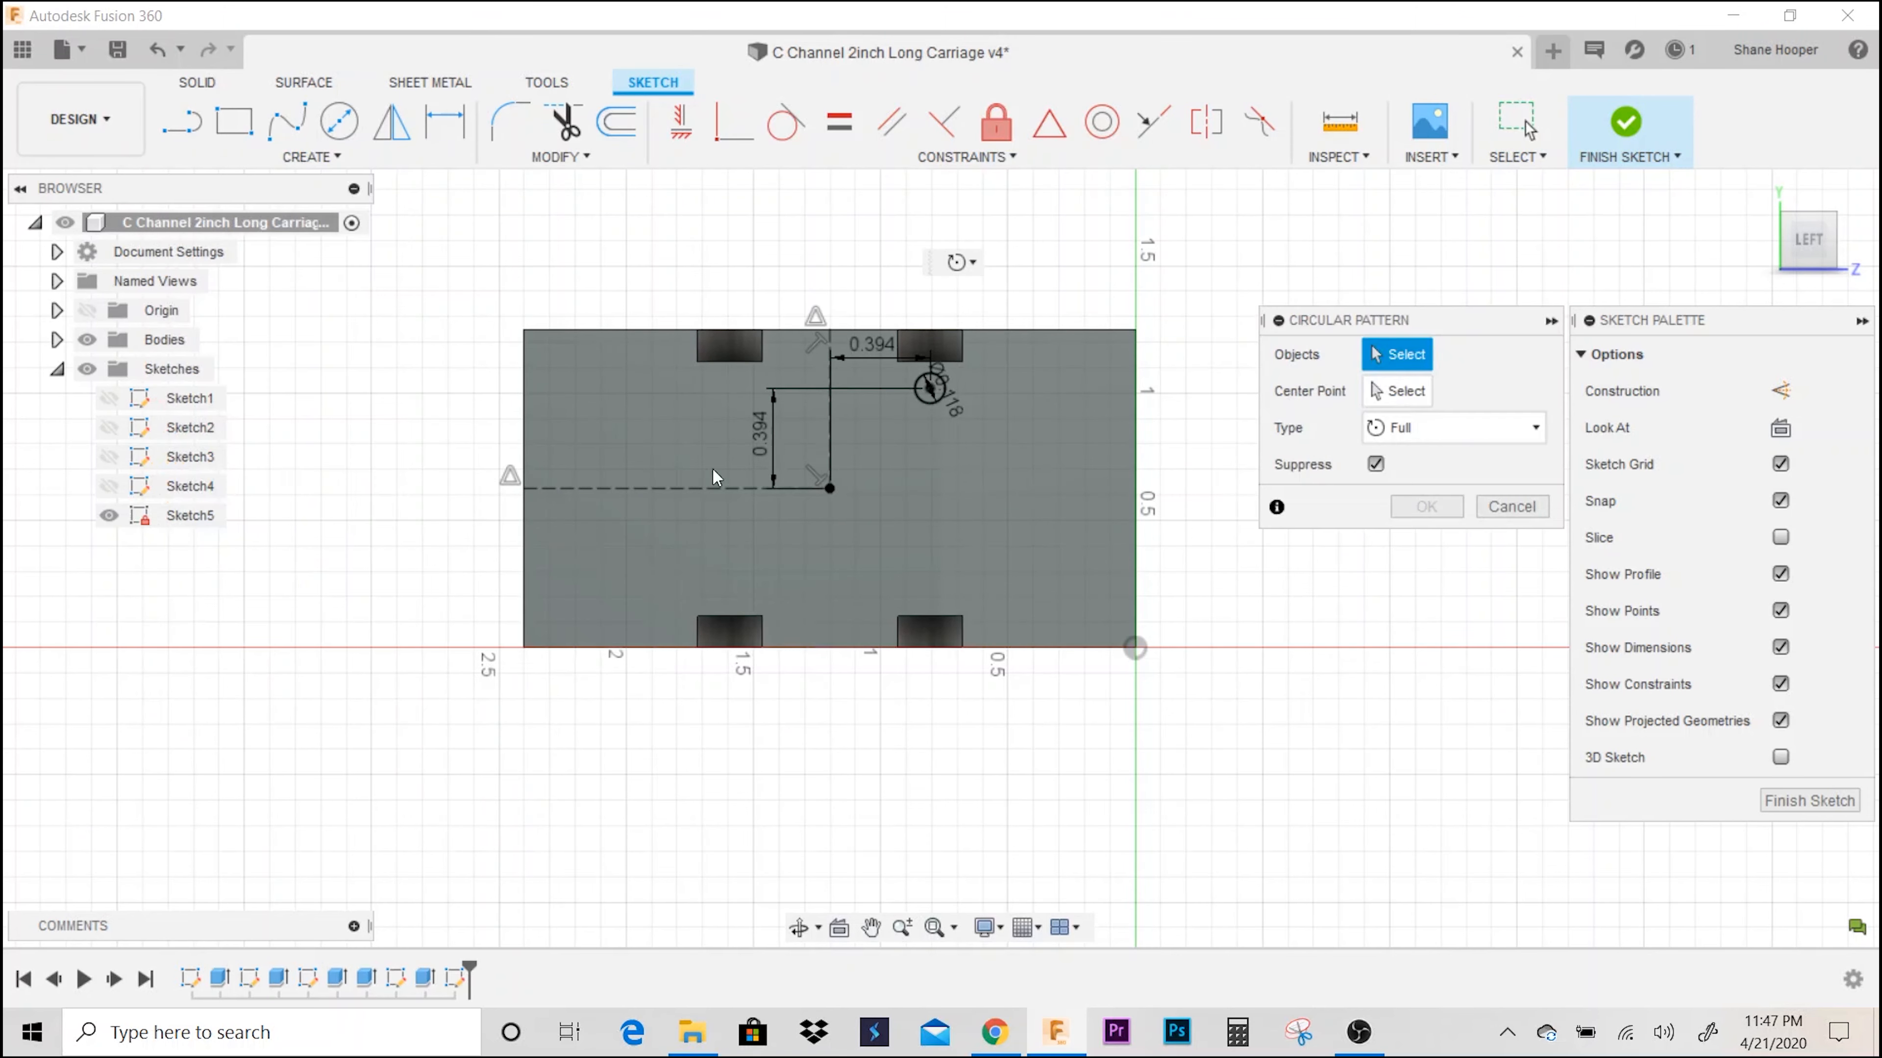
{"action": "scroll", "coordinate": [1132, 363], "scroll_direction": "up", "scroll_amount": 1}
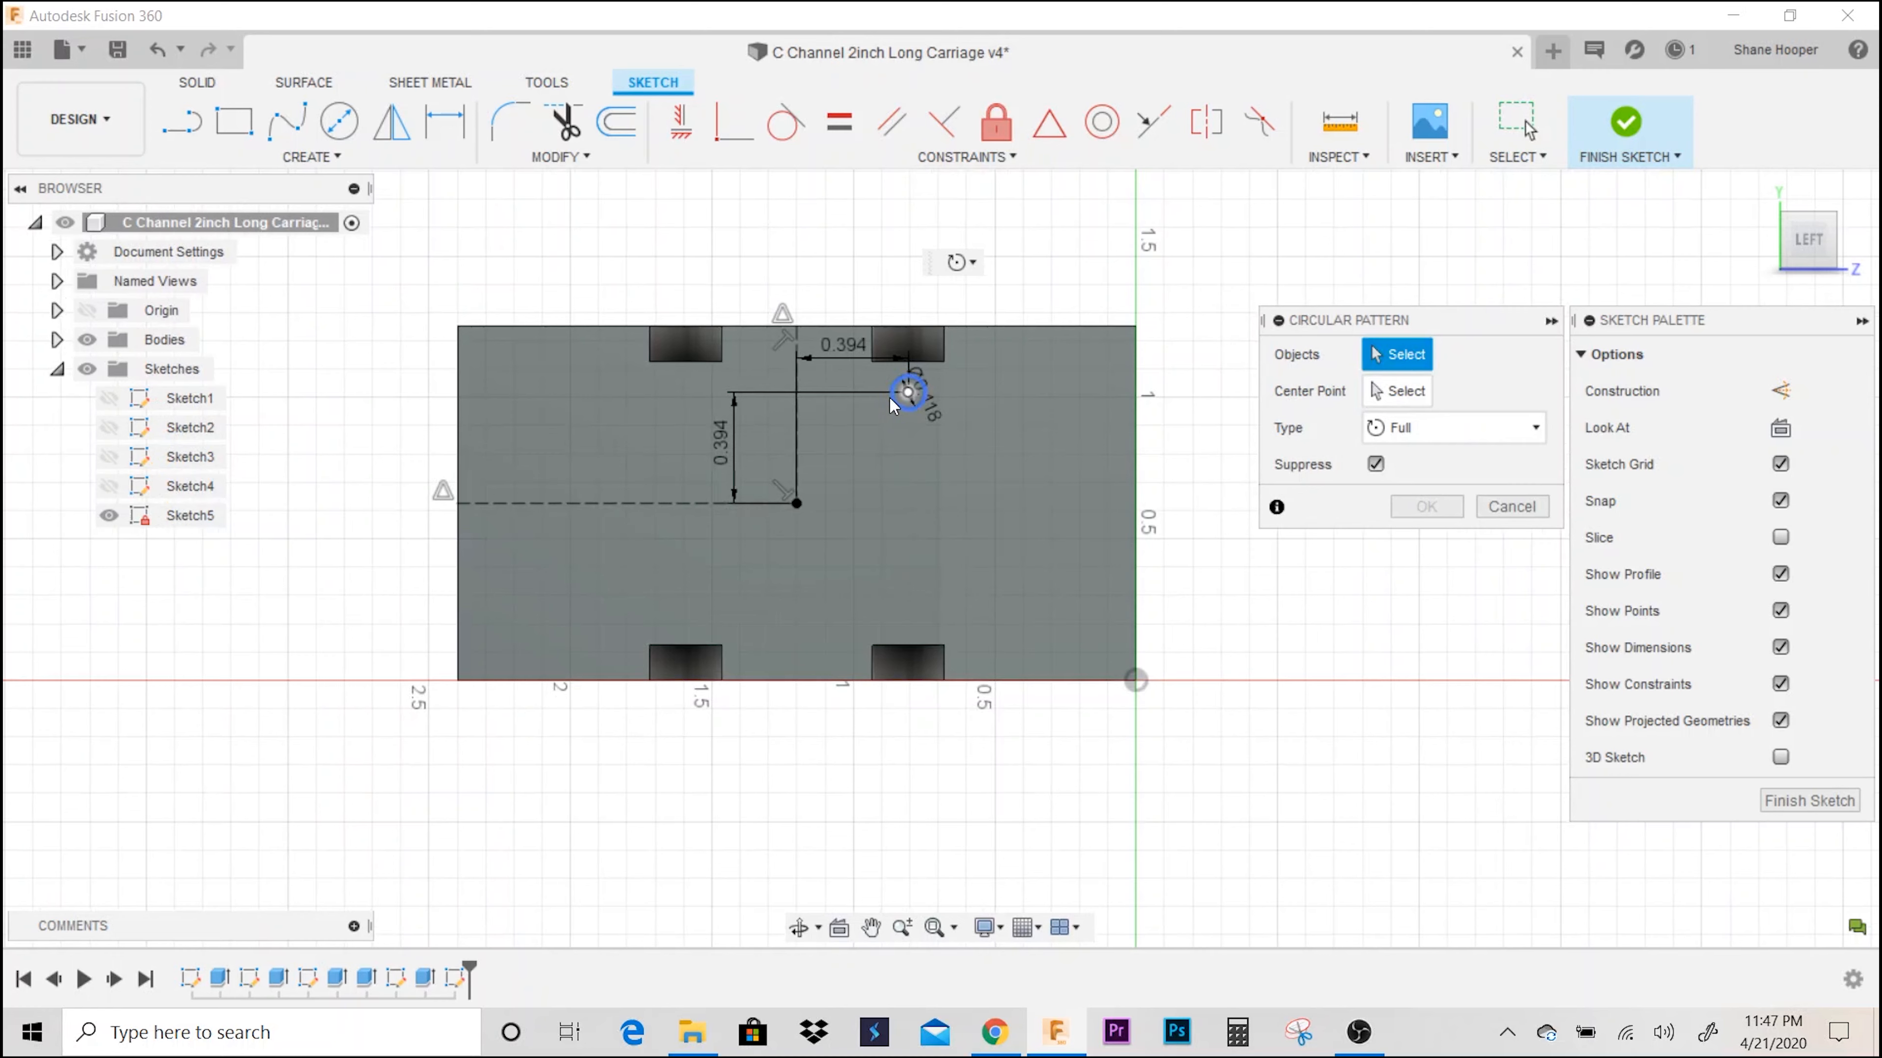
{"action": "left_click", "coordinate": [905, 395]}
{"action": "scroll", "coordinate": [905, 395], "scroll_direction": "up", "scroll_amount": 1}
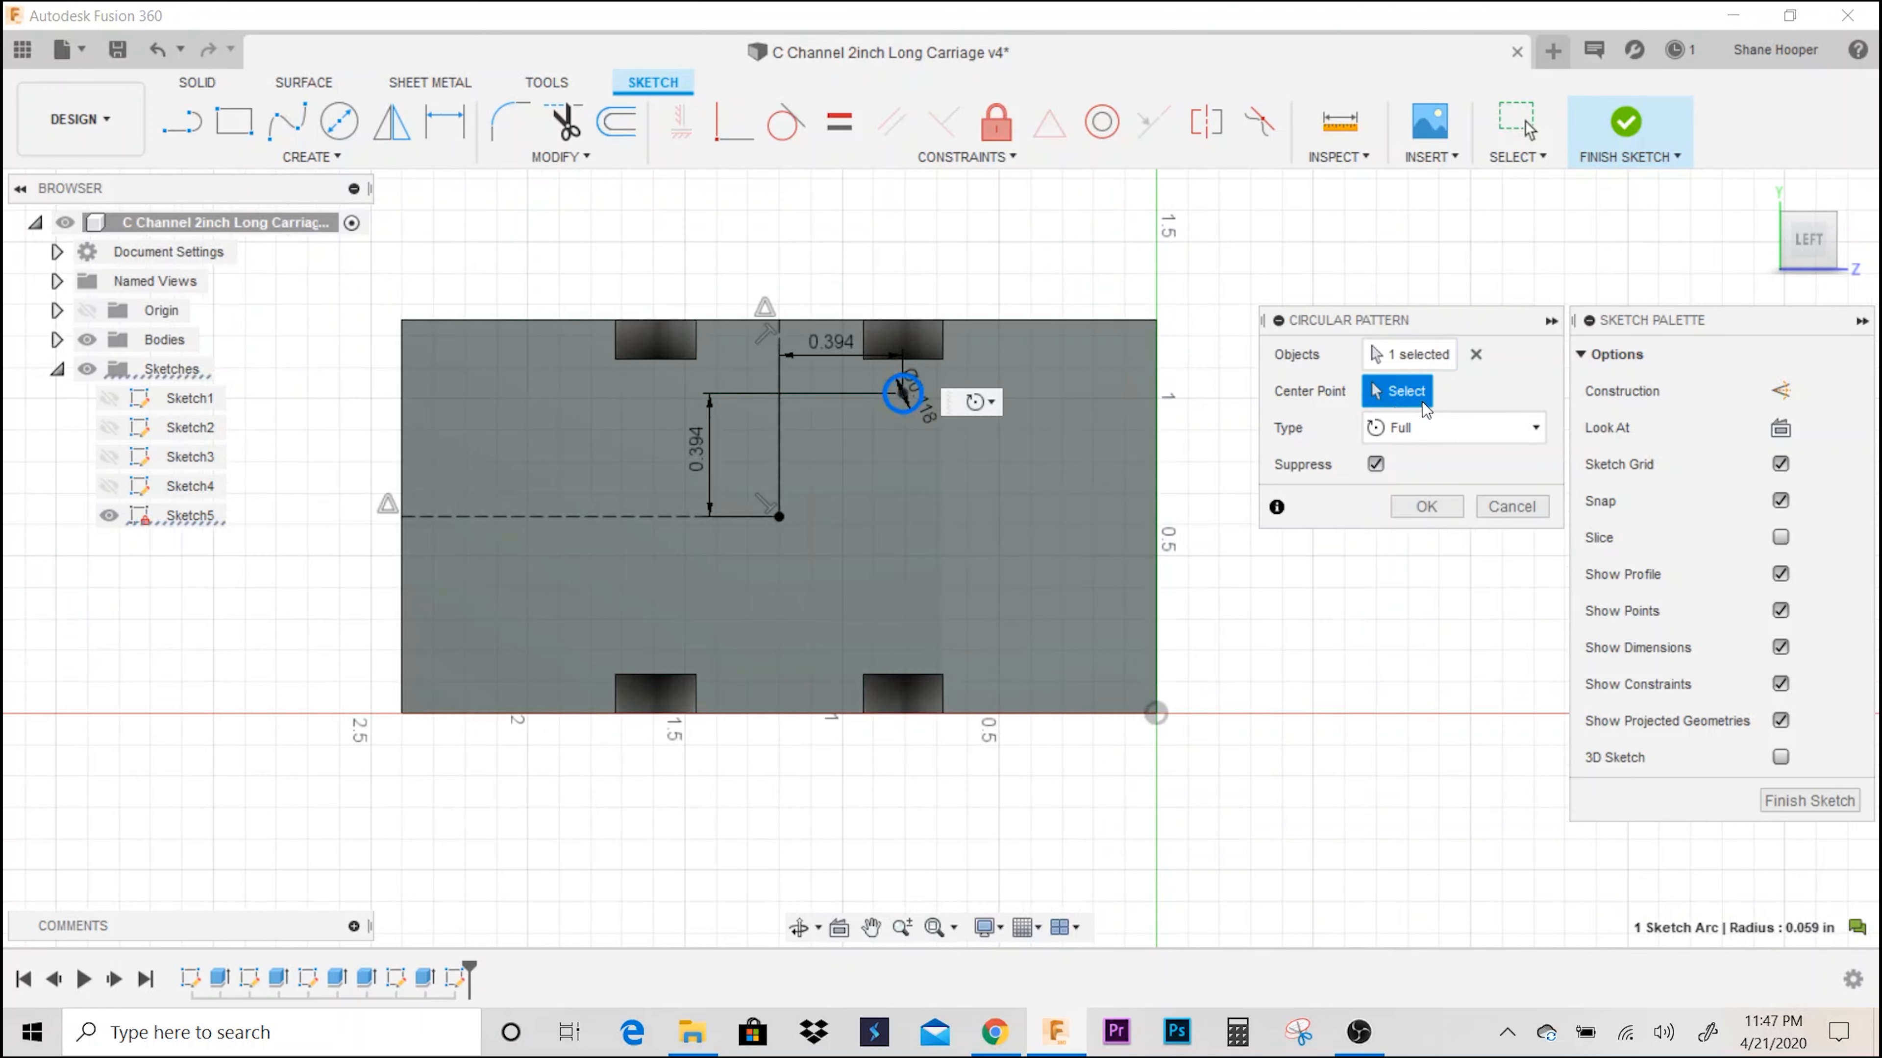
{"action": "left_click", "coordinate": [778, 516]}
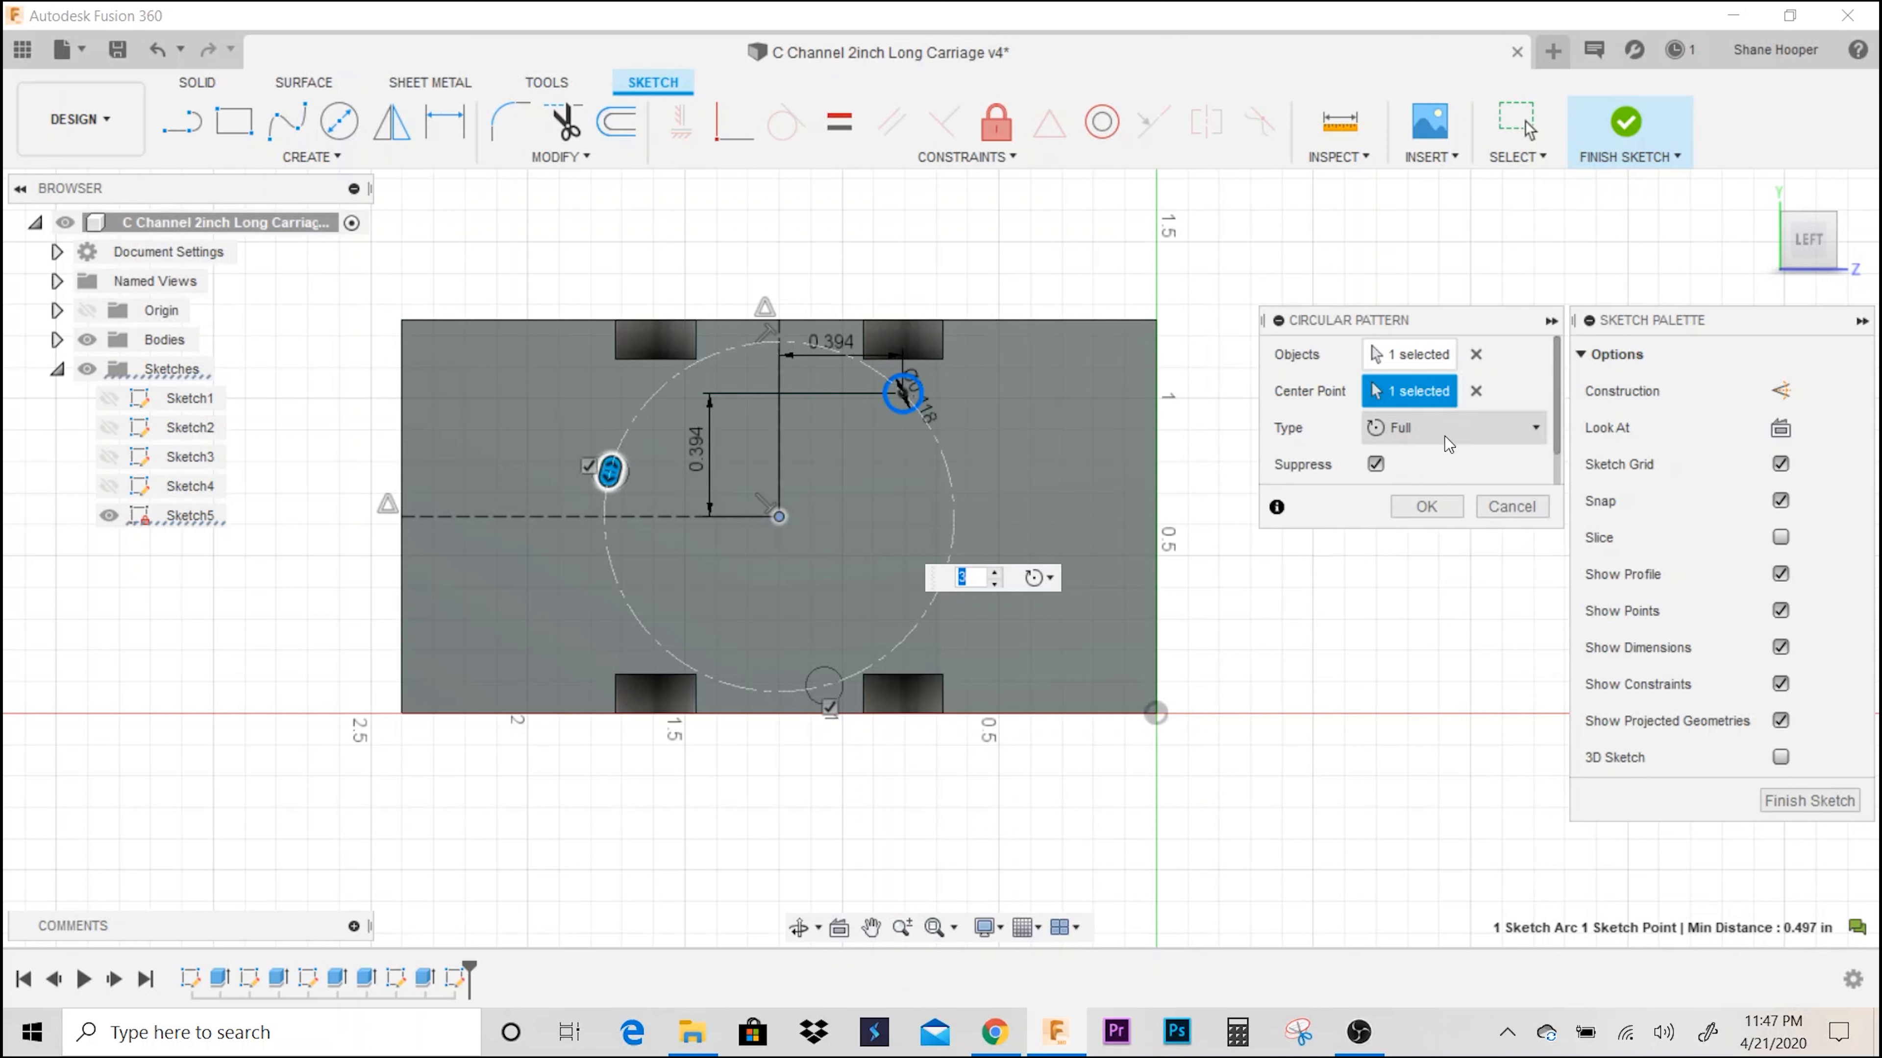
{"action": "left_click_drag", "start_coordinate": [1561, 434], "coordinate": [1563, 457]}
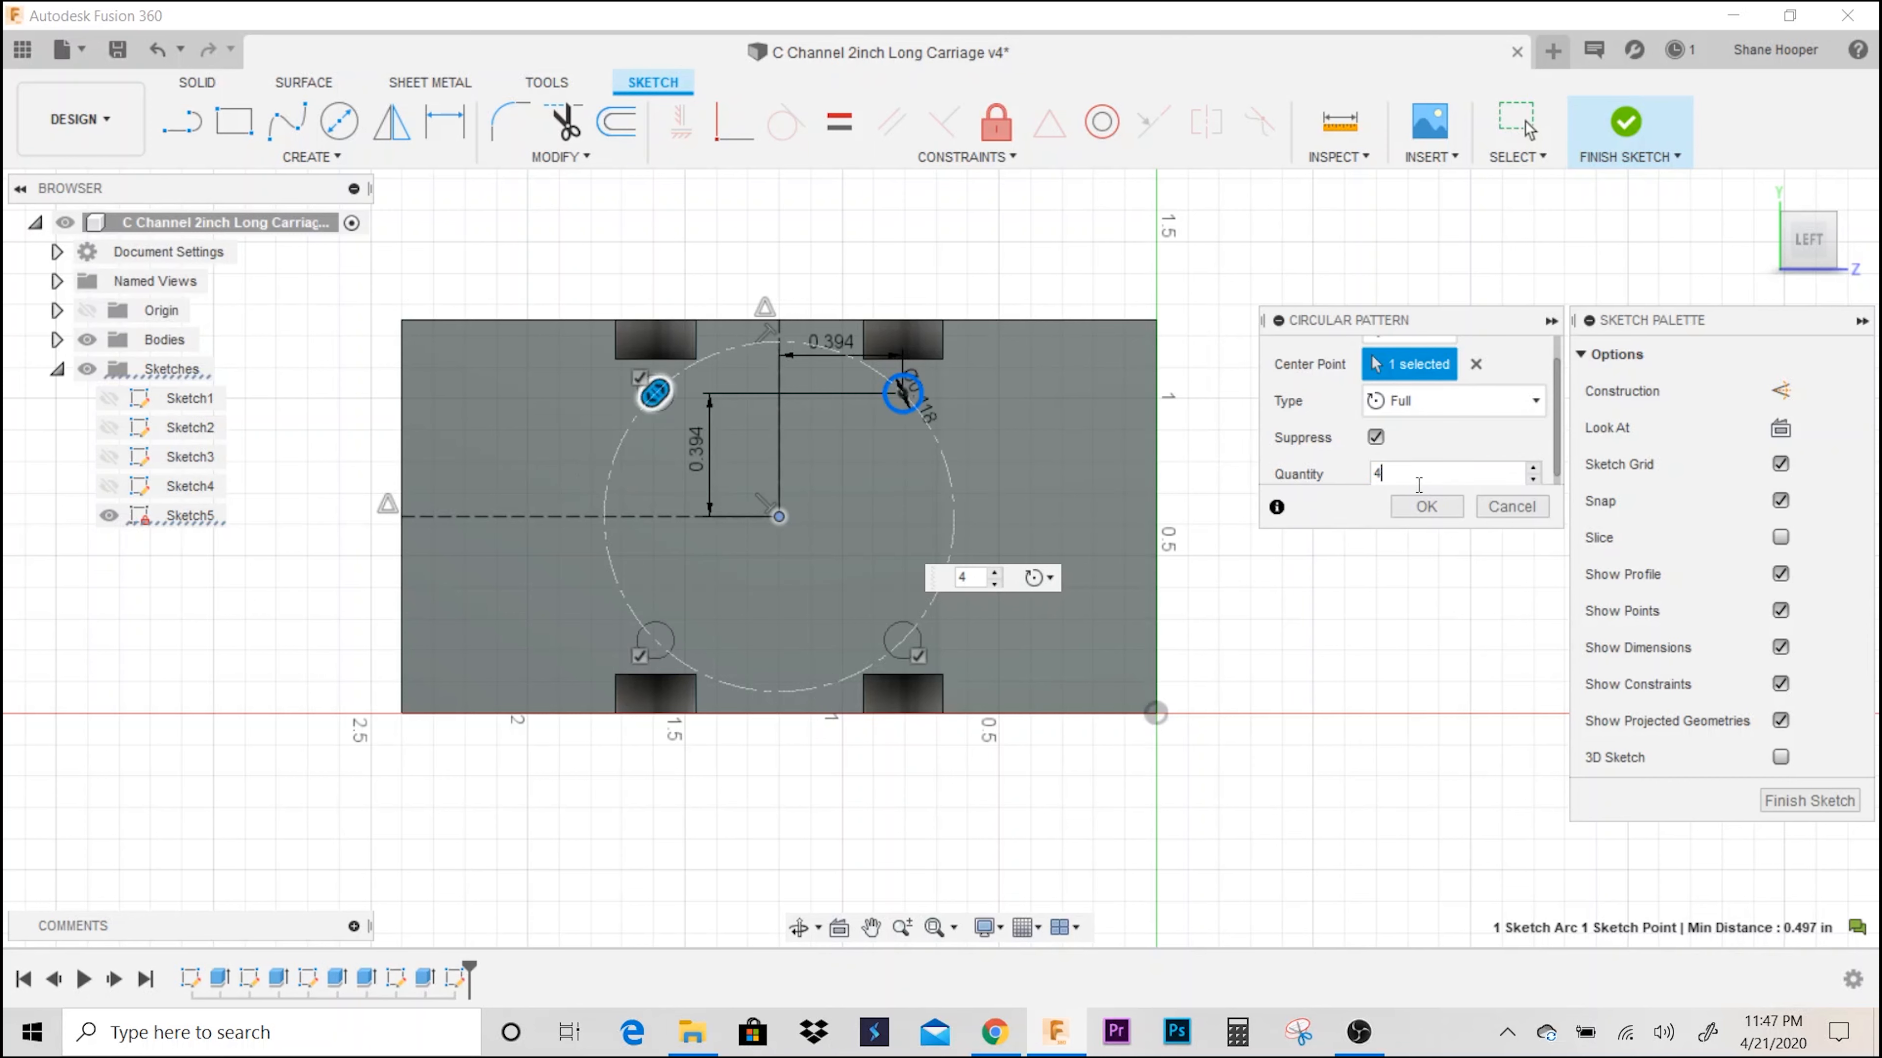
{"action": "left_click", "coordinate": [1428, 506]}
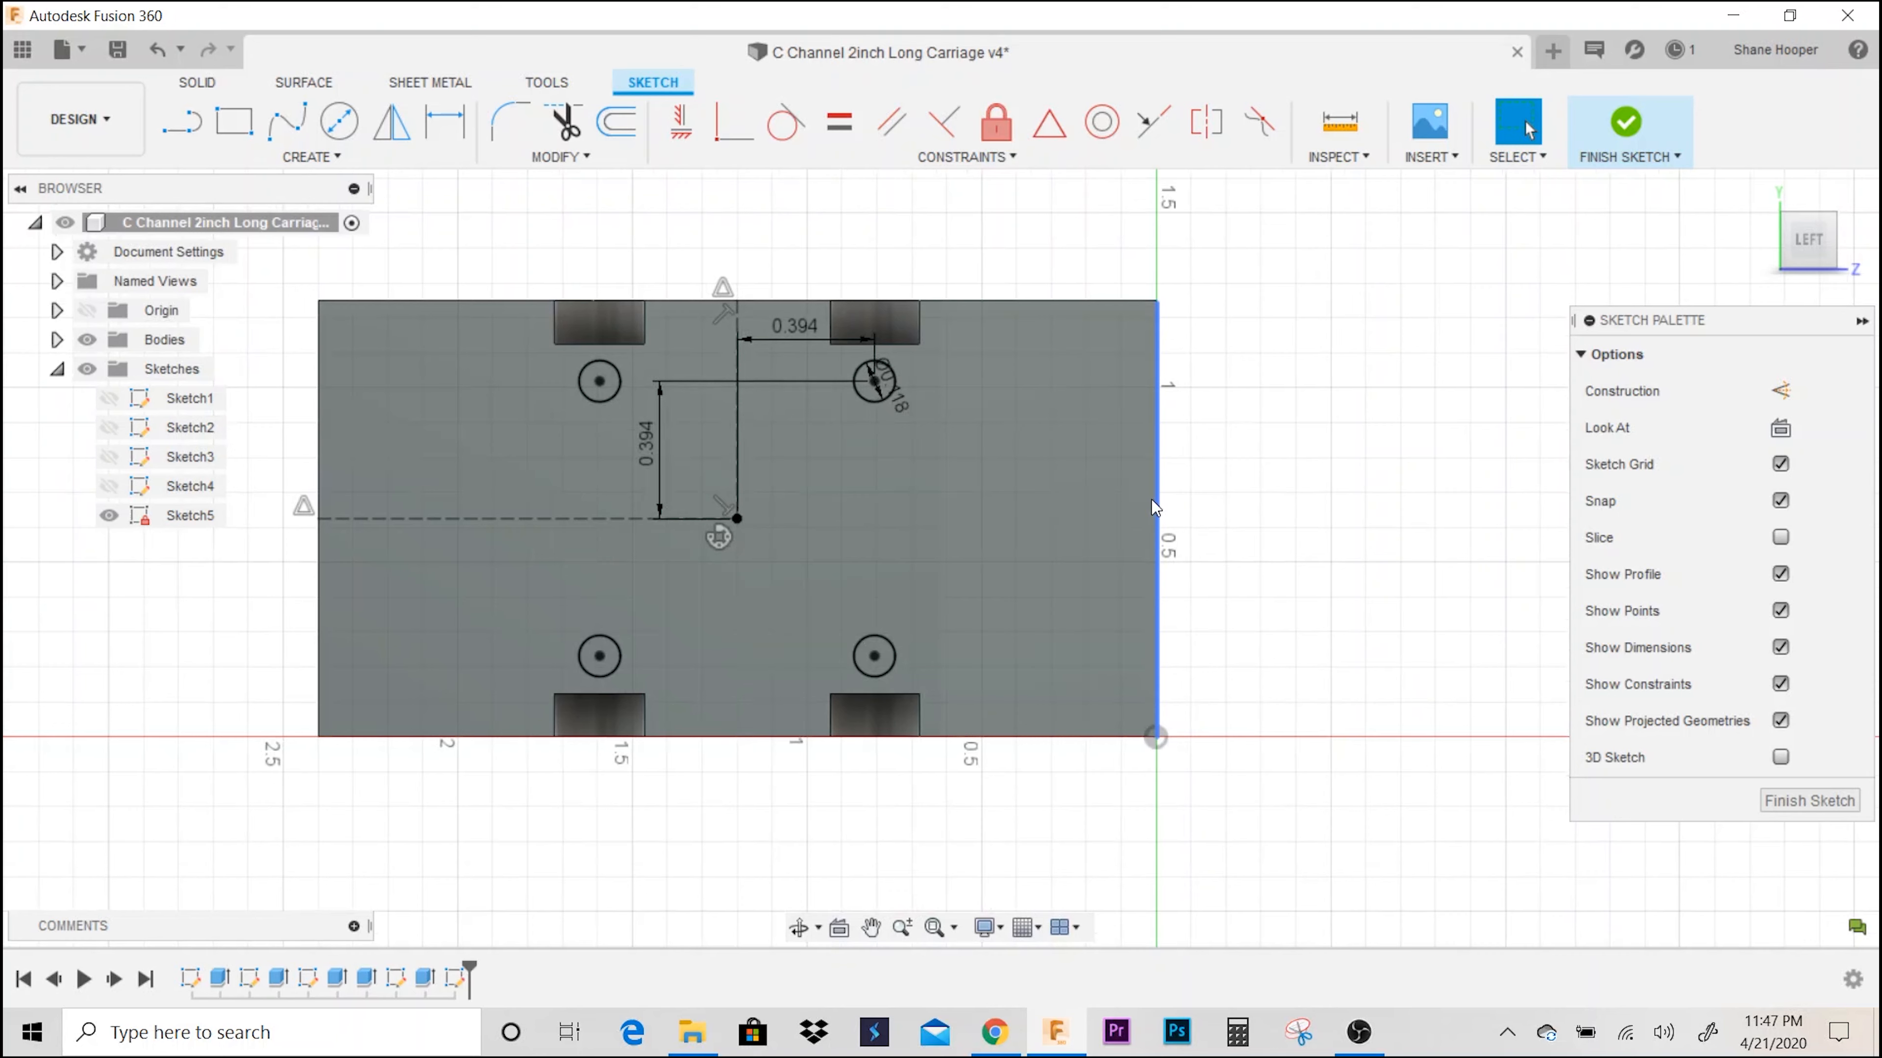
- Extrude the four patterned circles as a cut through the web to make the four holes
{"action": "key", "text": "e"}
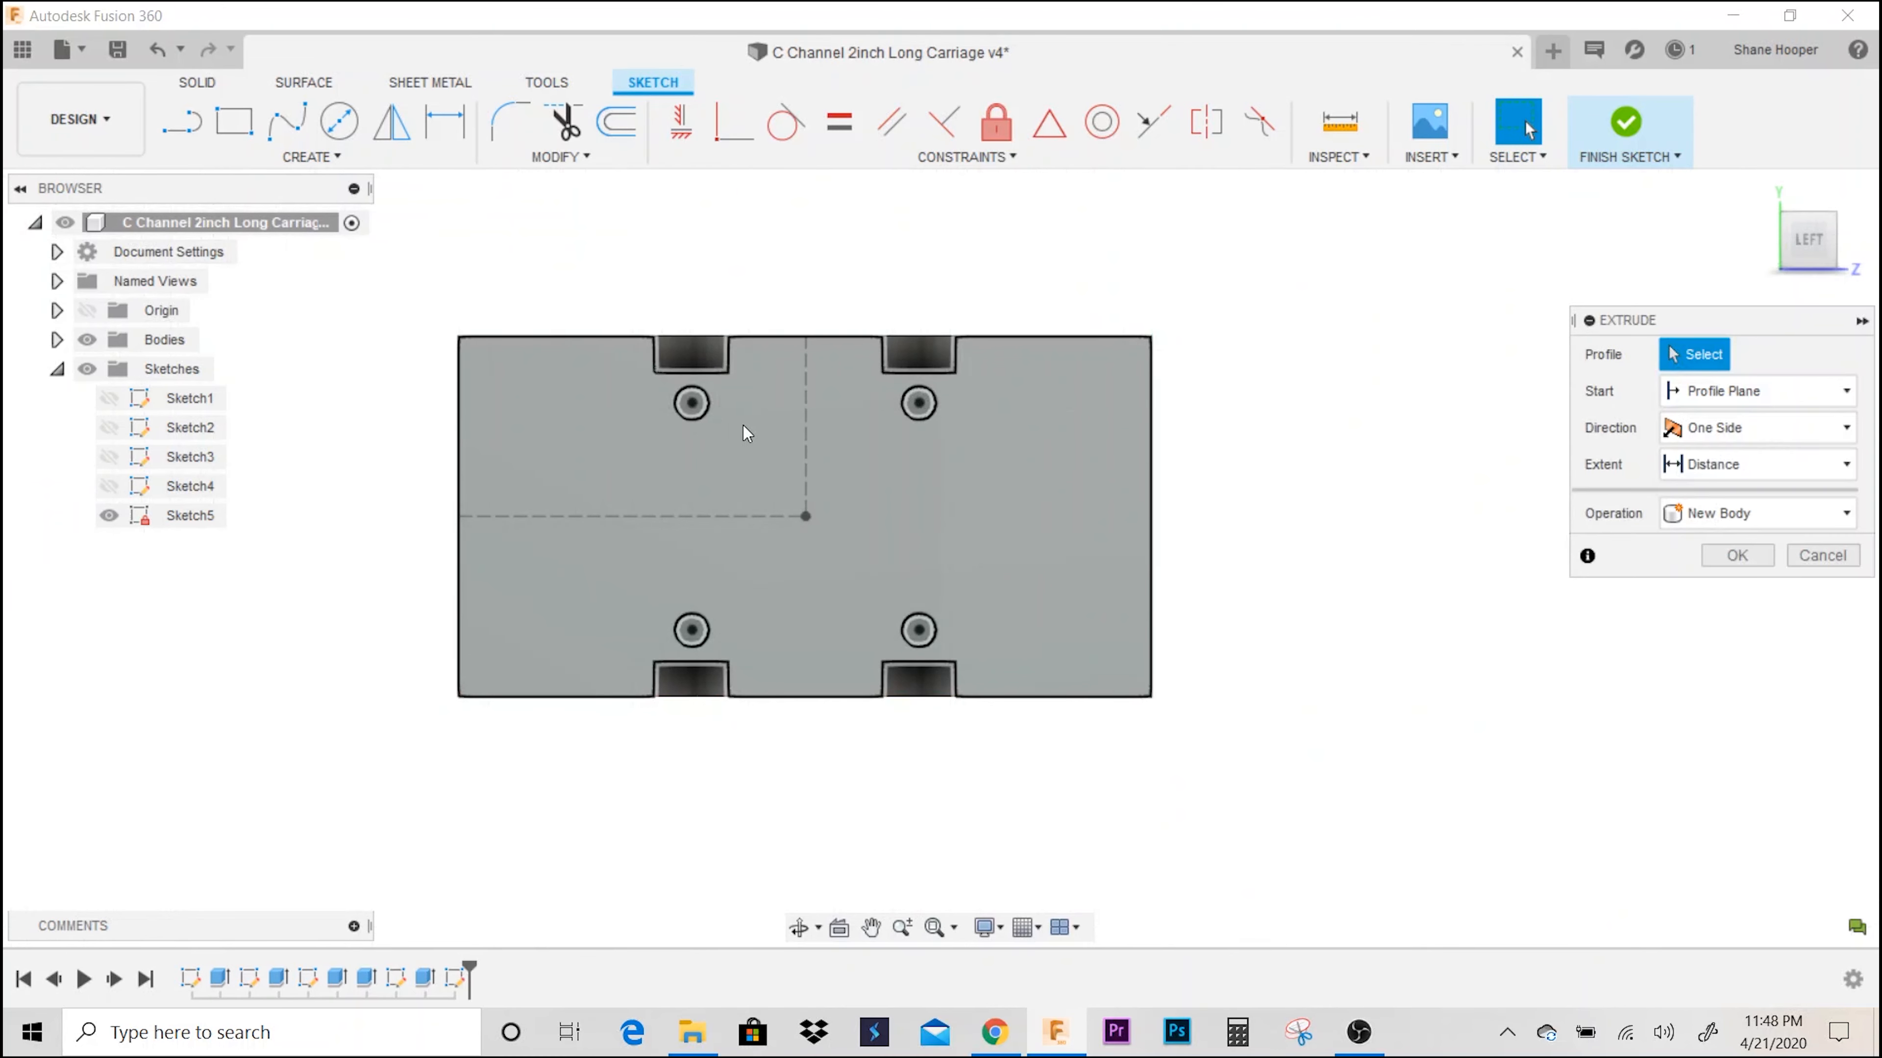
{"action": "left_click", "coordinate": [704, 410]}
{"action": "left_click", "coordinate": [921, 405]}
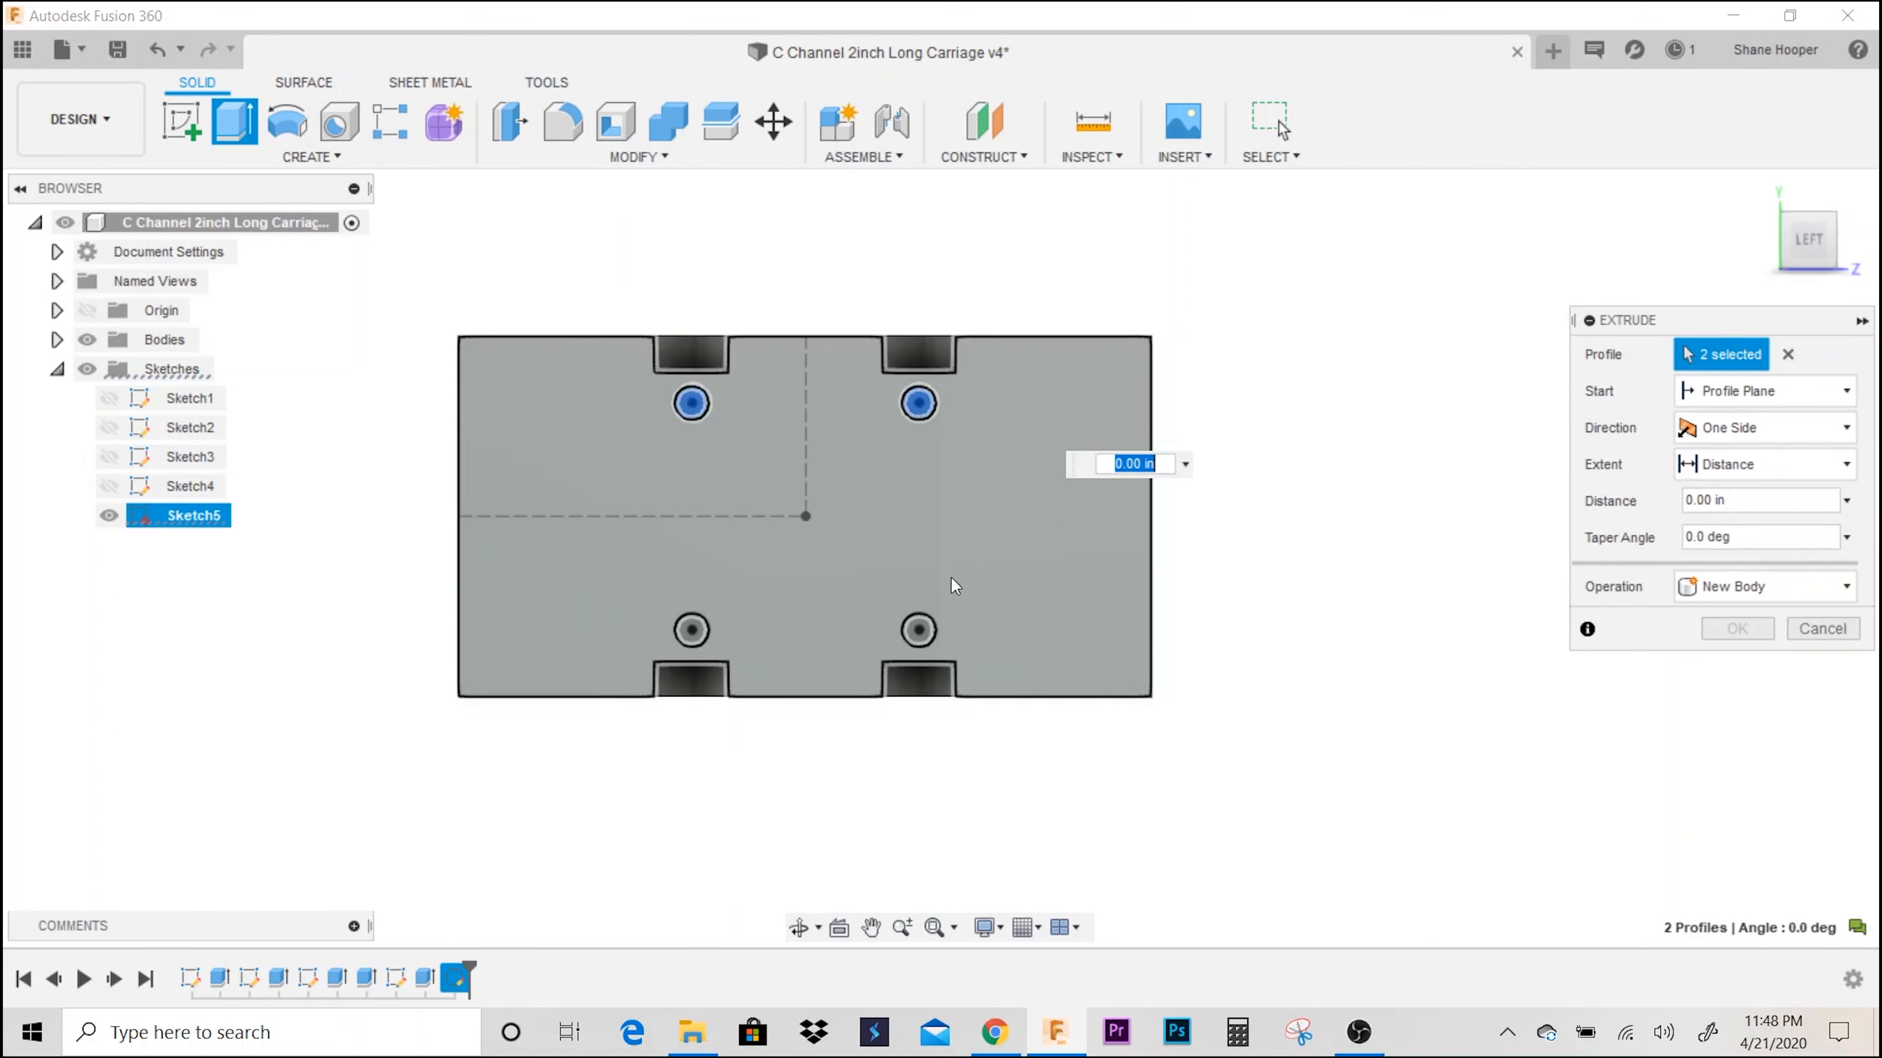
{"action": "left_click", "coordinate": [923, 637]}
{"action": "left_click", "coordinate": [692, 630]}
{"action": "middle_click_drag", "start_coordinate": [908, 542], "coordinate": [957, 587], "text": "shift"}
{"action": "left_click_drag", "start_coordinate": [957, 587], "coordinate": [759, 593]}
{"action": "key", "text": "Return"}
{"action": "scroll", "coordinate": [807, 553], "scroll_direction": "down", "scroll_amount": 3}
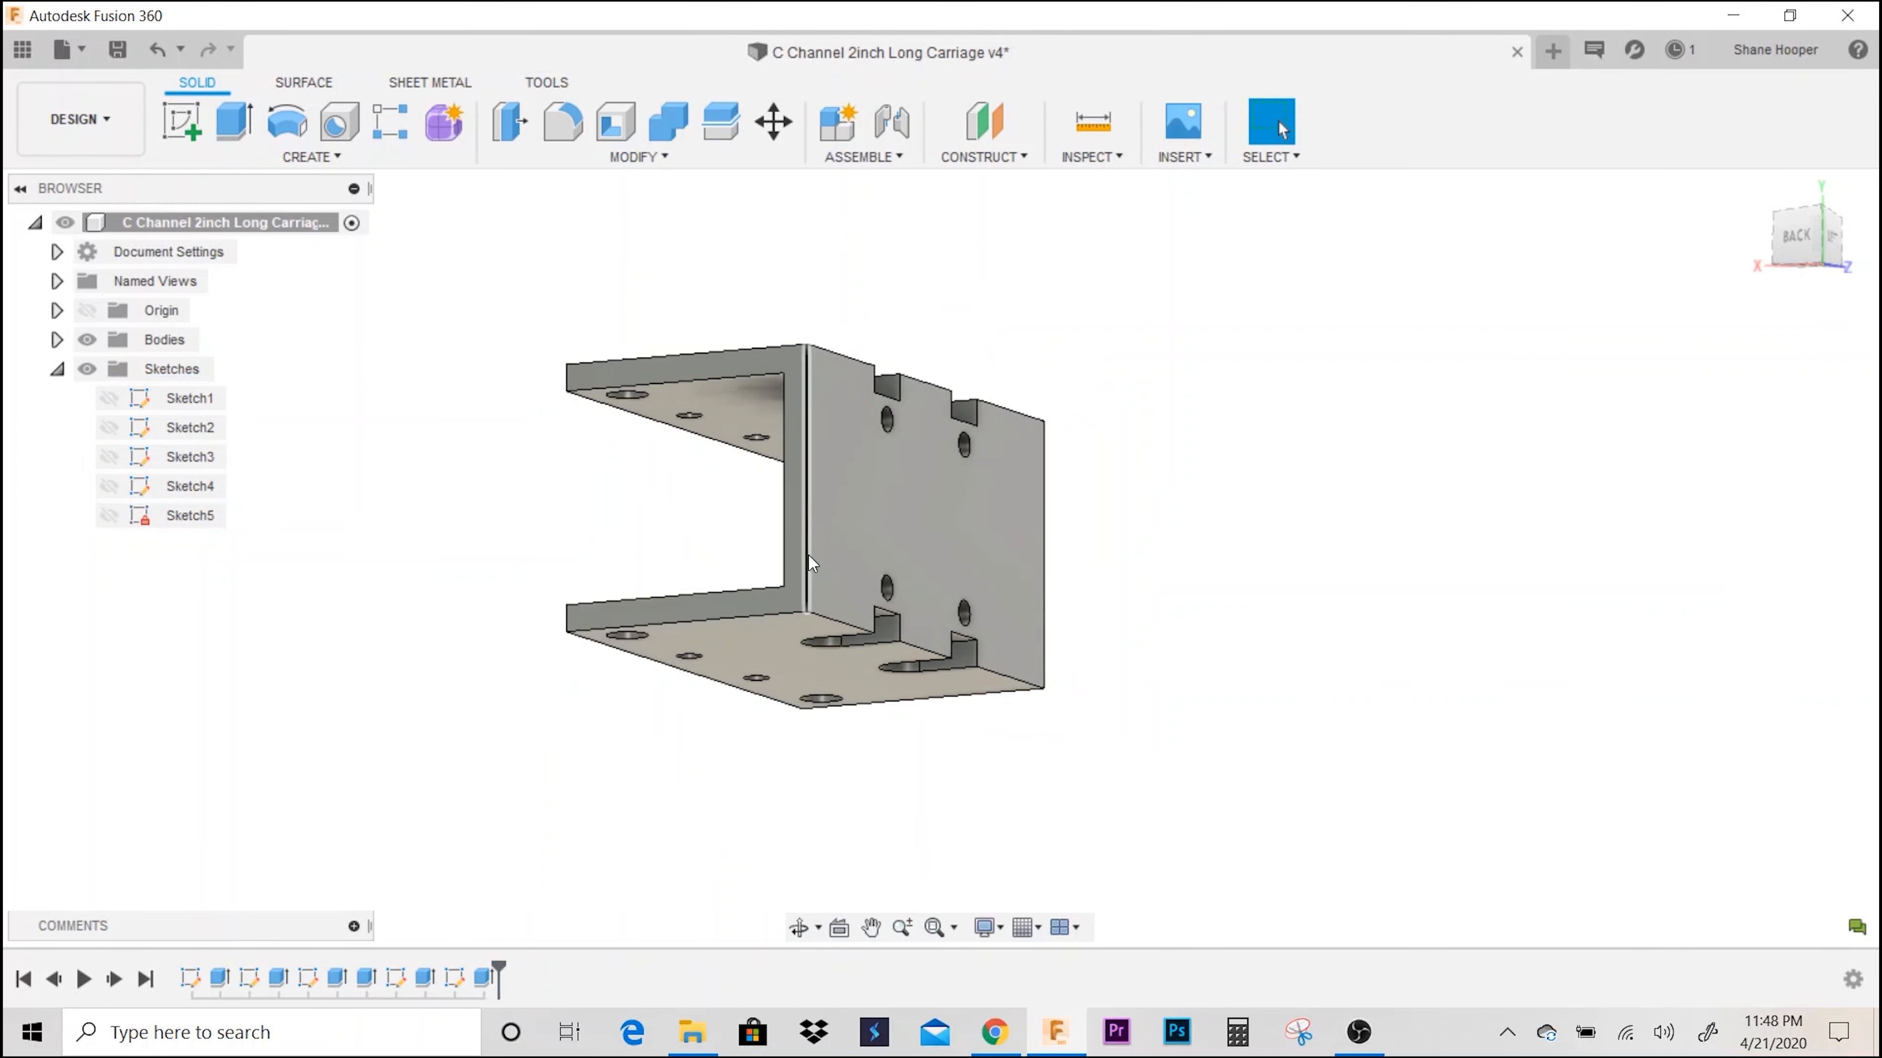
- Save the design as a new version with the description "User Saved"
{"action": "left_click", "coordinate": [119, 52]}
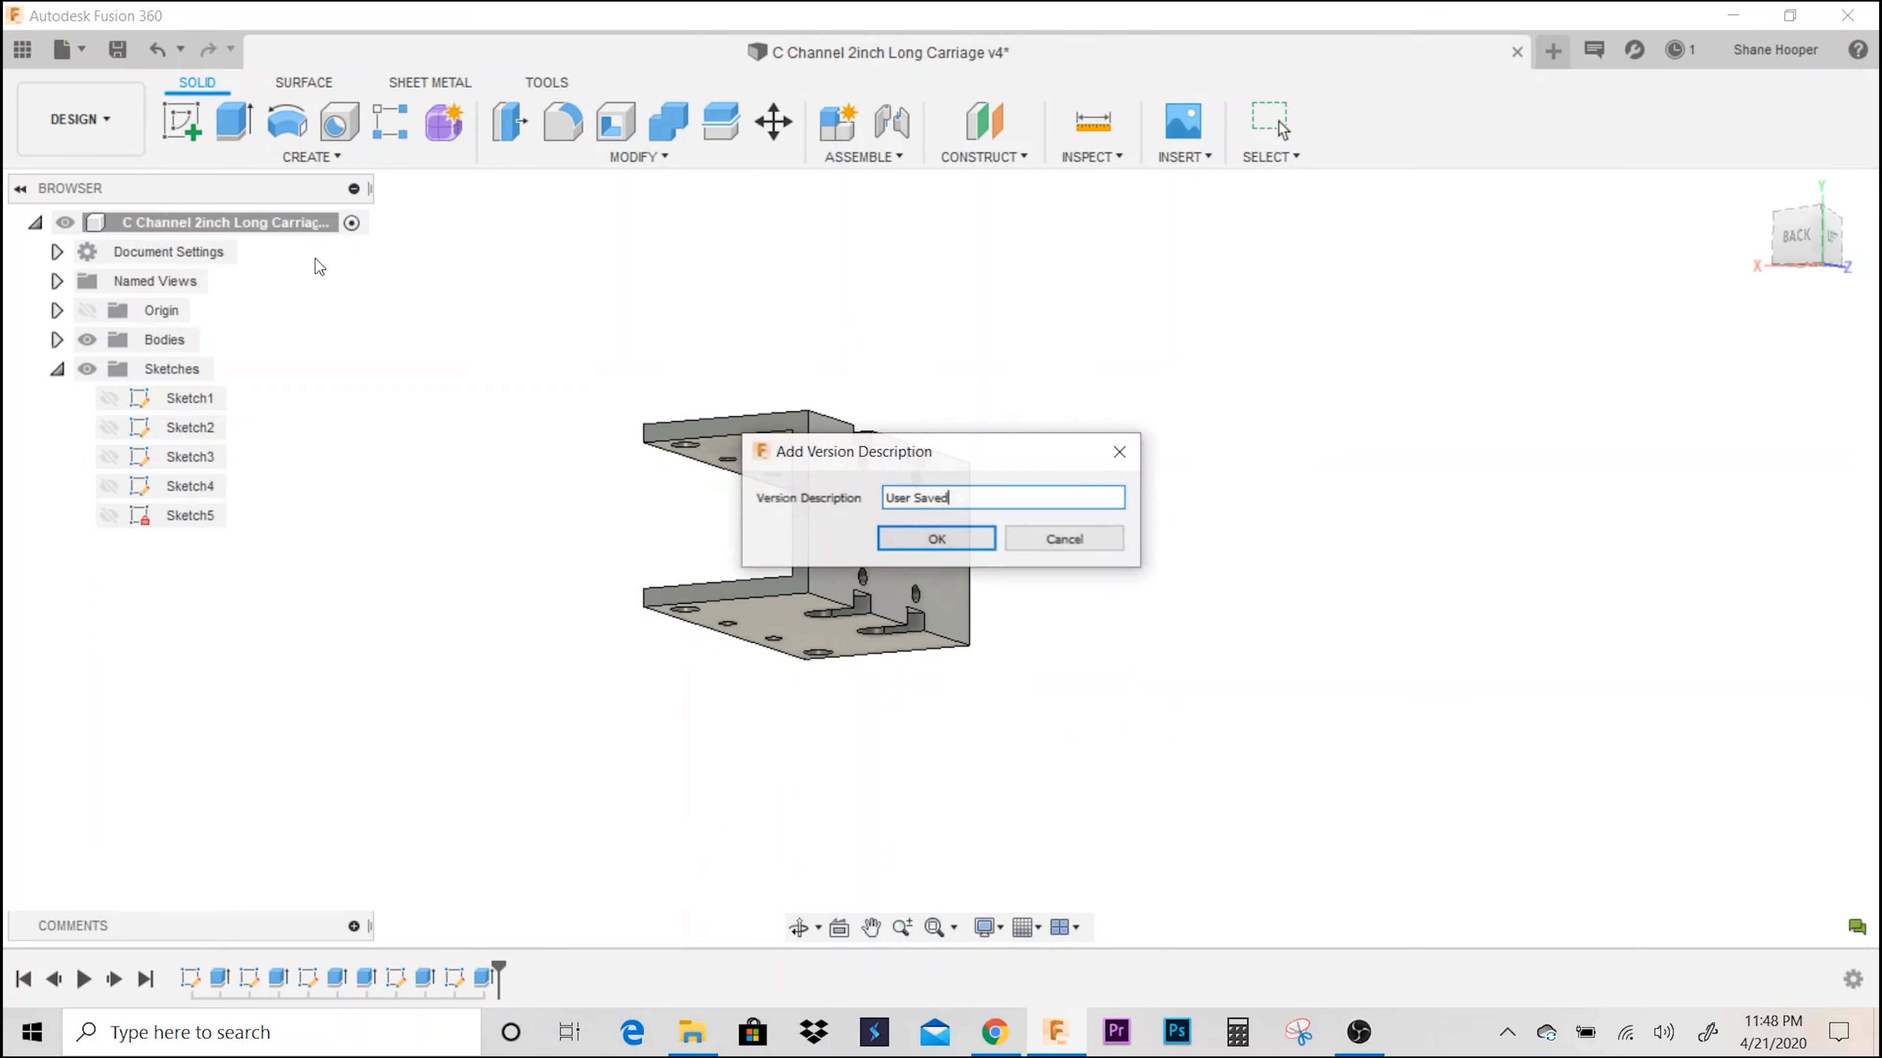
{"action": "left_click", "coordinate": [937, 539]}
{"action": "middle_click_drag", "start_coordinate": [1197, 639], "coordinate": [1016, 637], "text": "shift"}
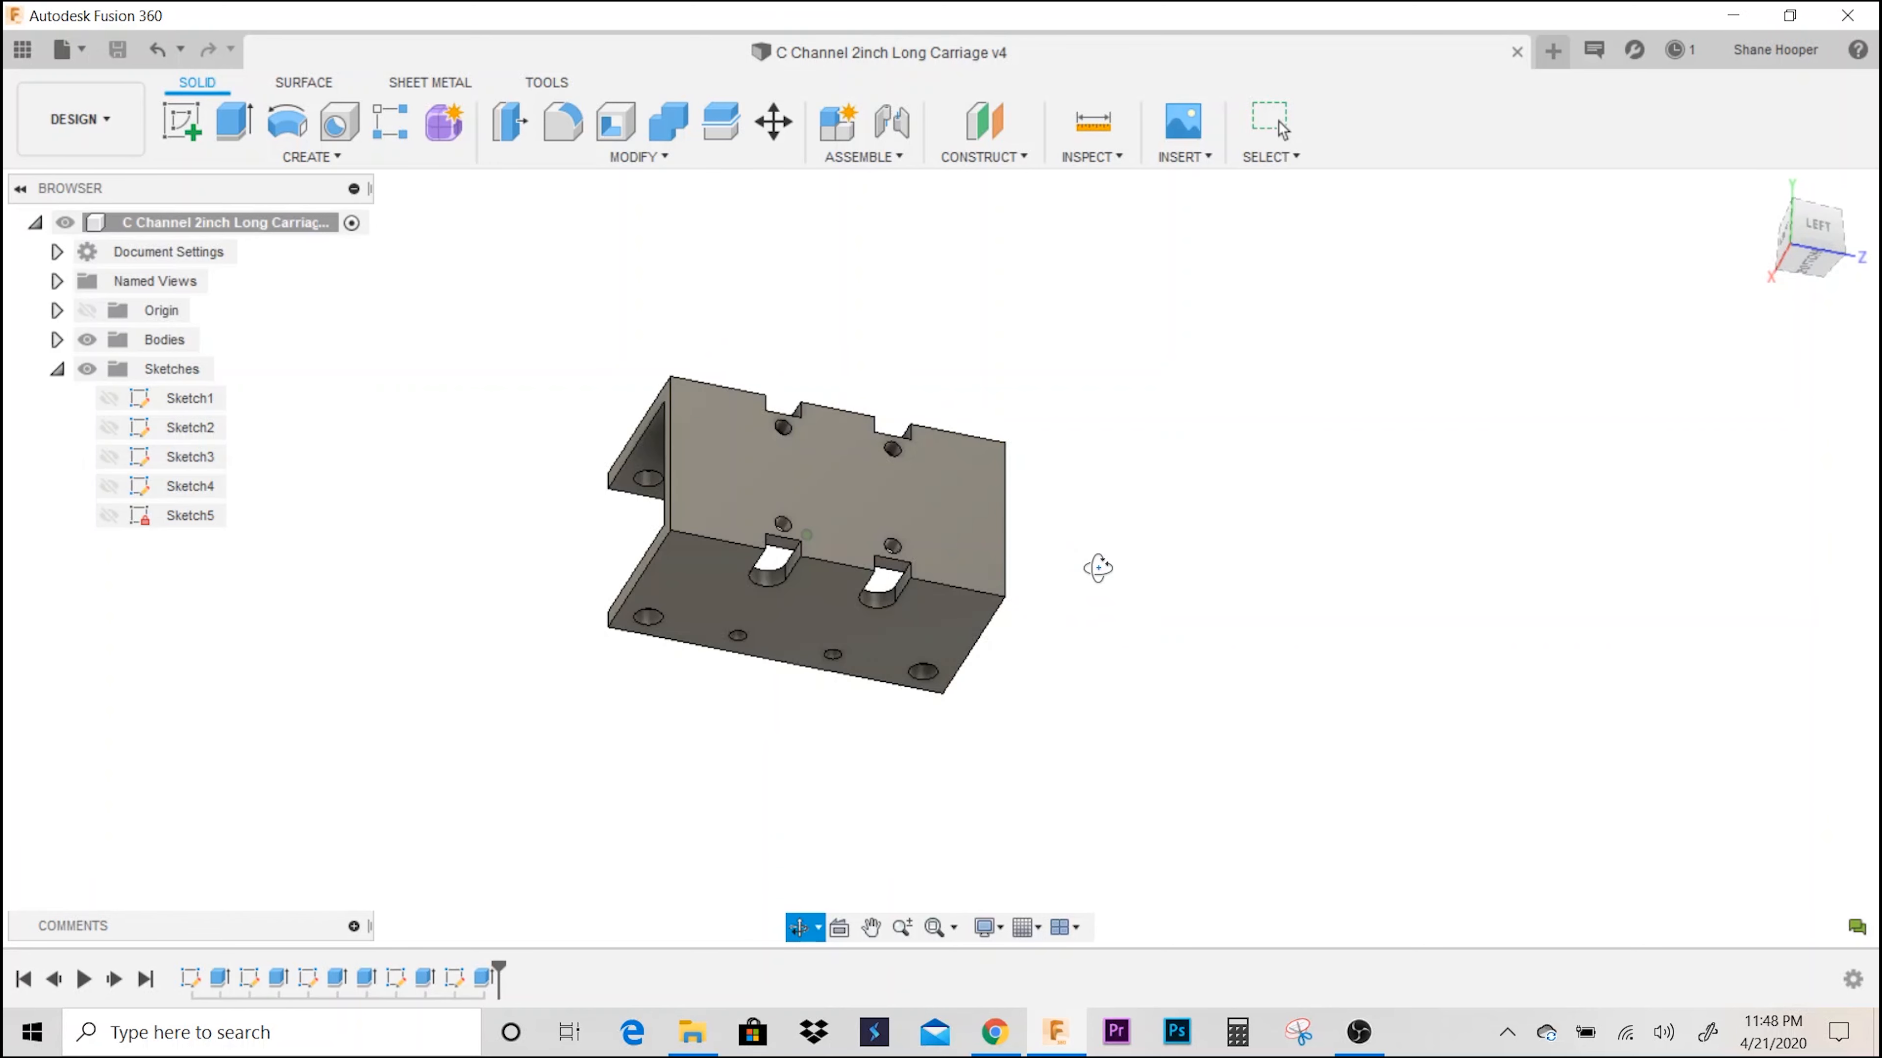